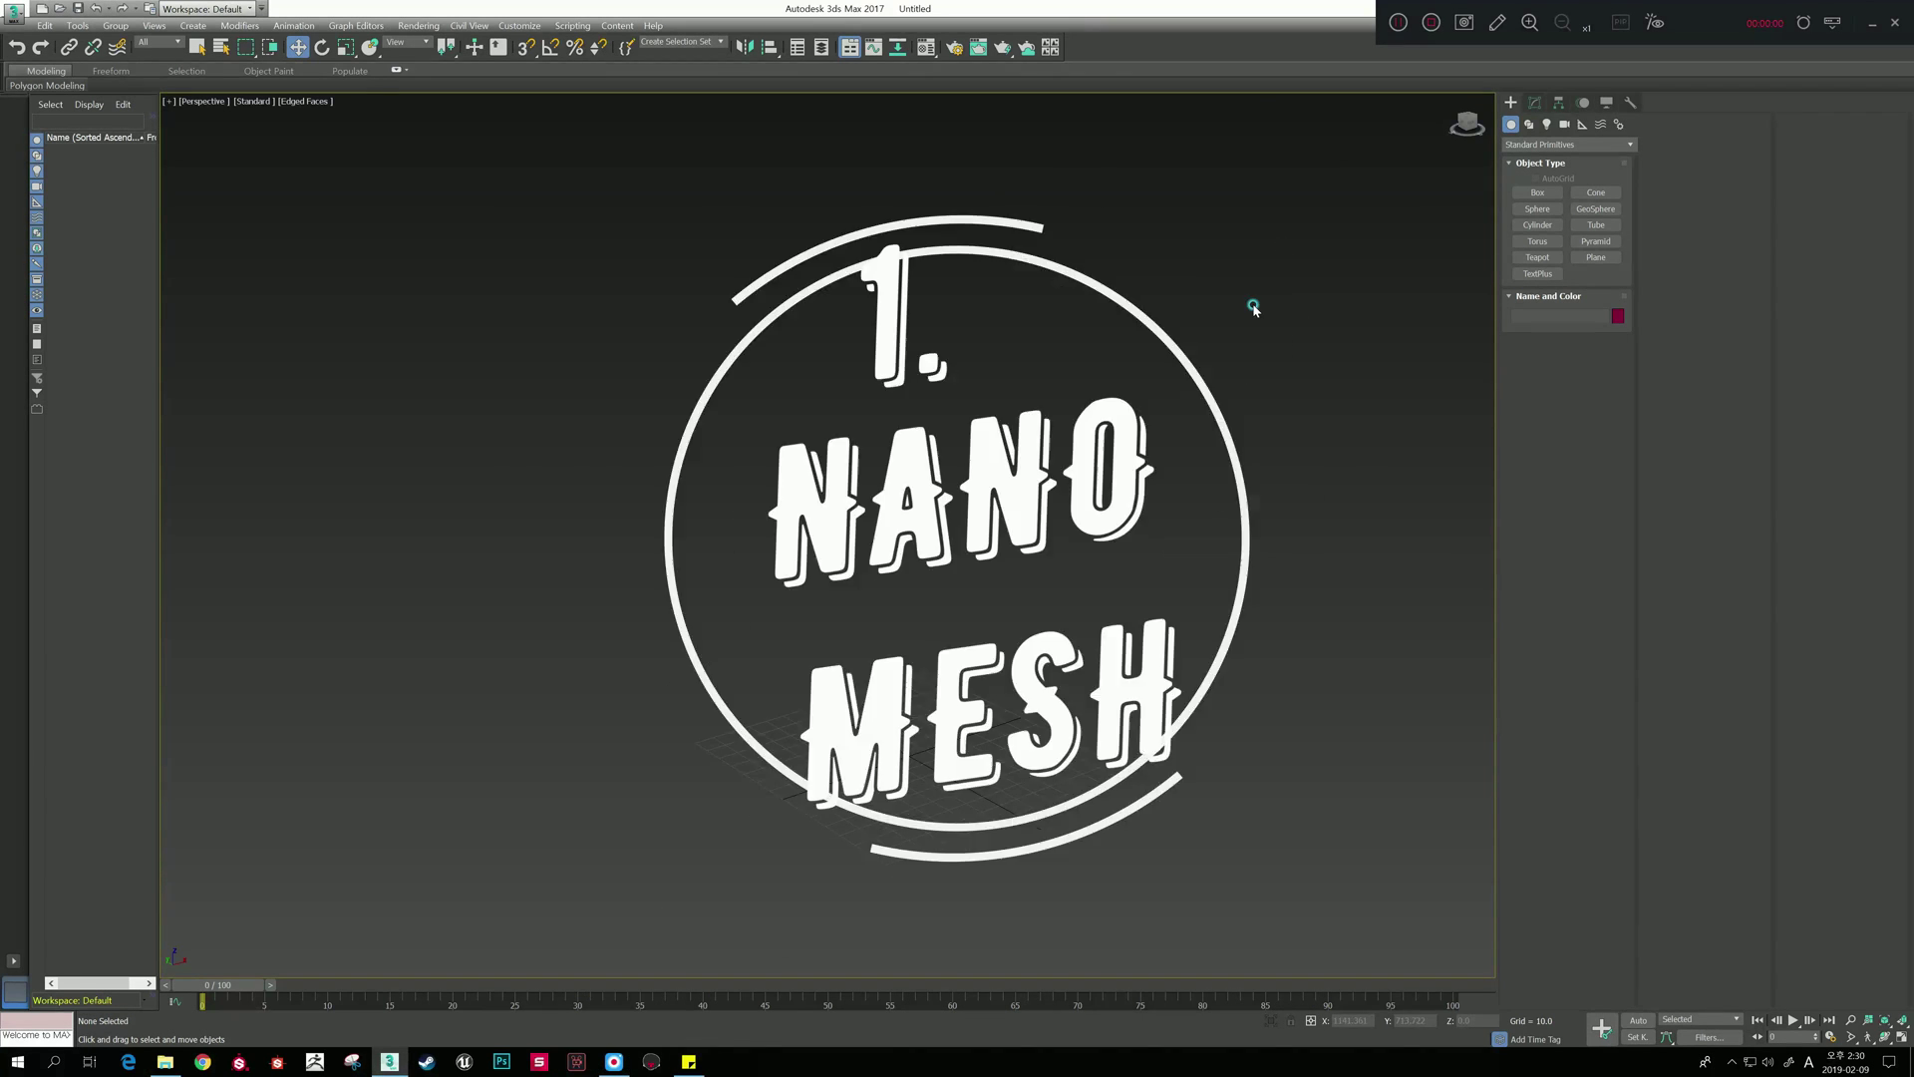
Step: Create a cylinder at the grid centre
left_click(1537, 224)
left_click_drag(873, 773, 937, 769)
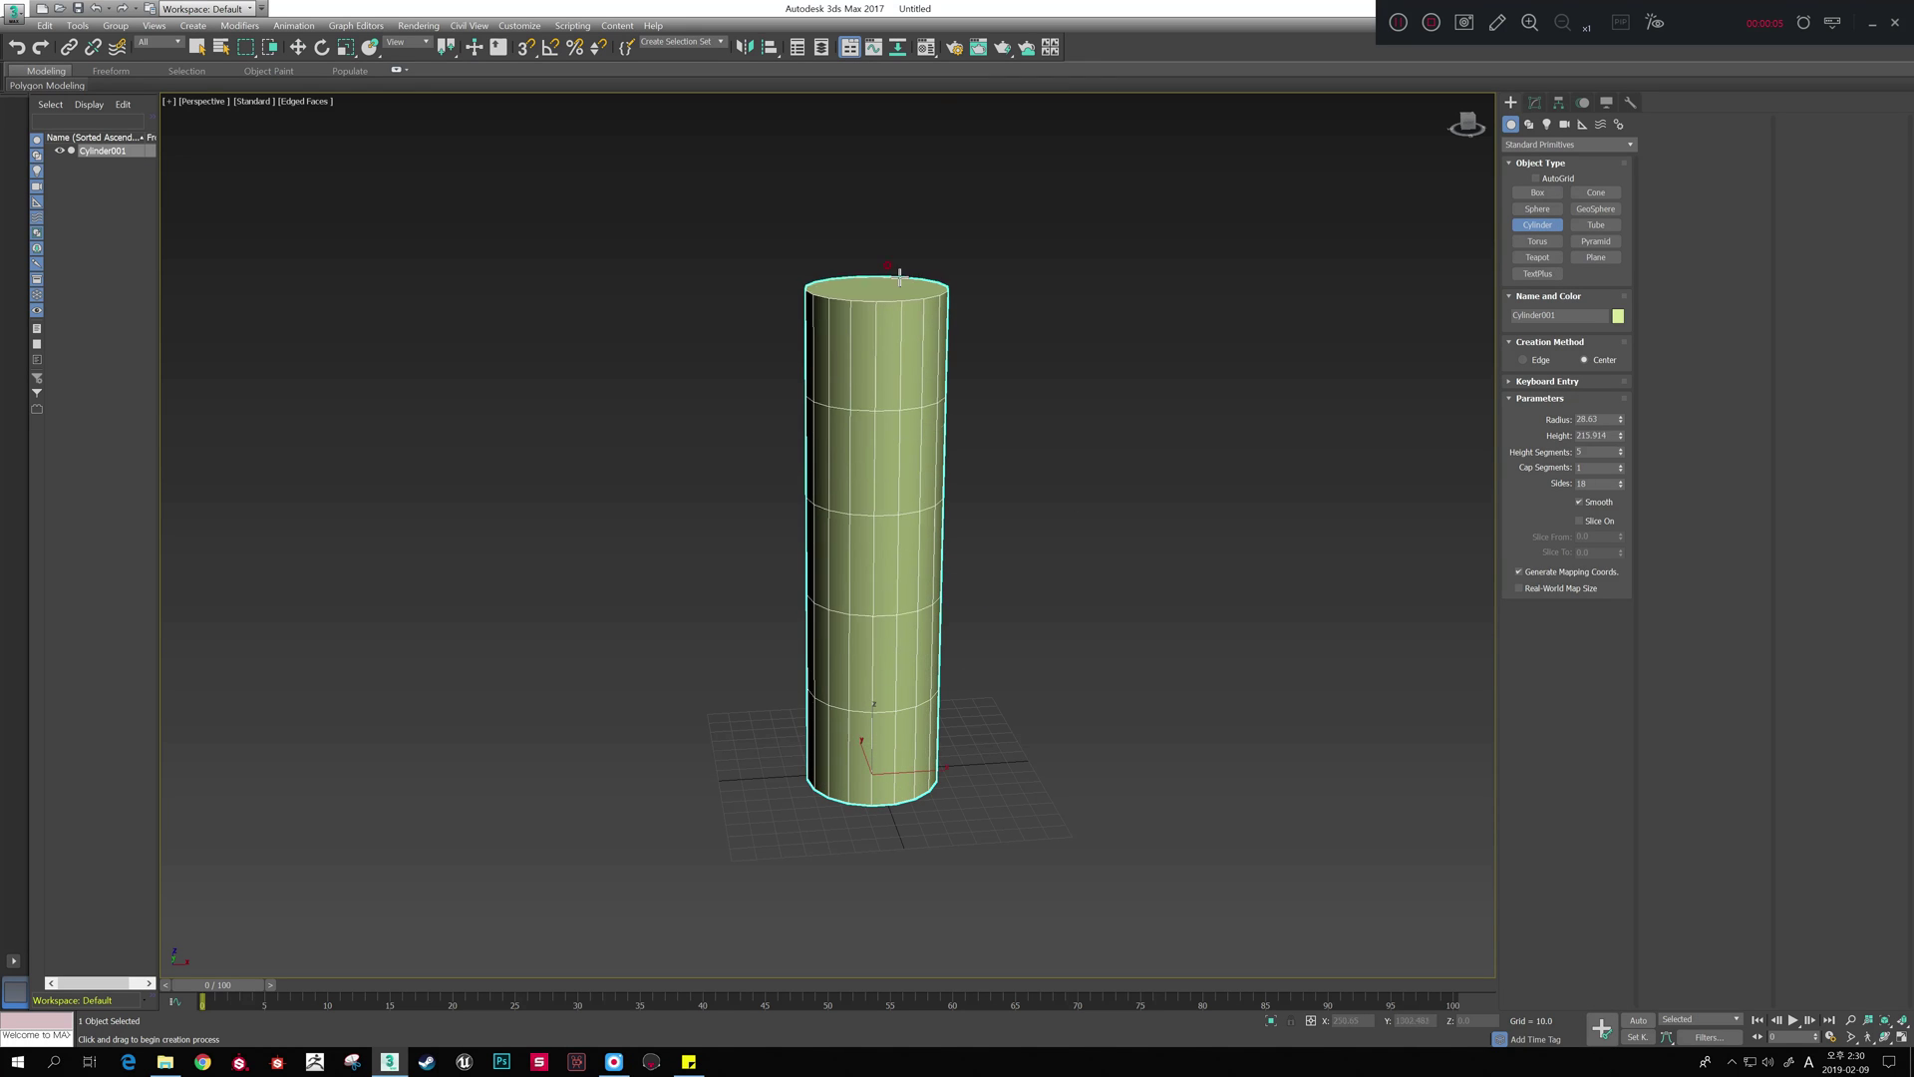
left_click(903, 244)
key("w")
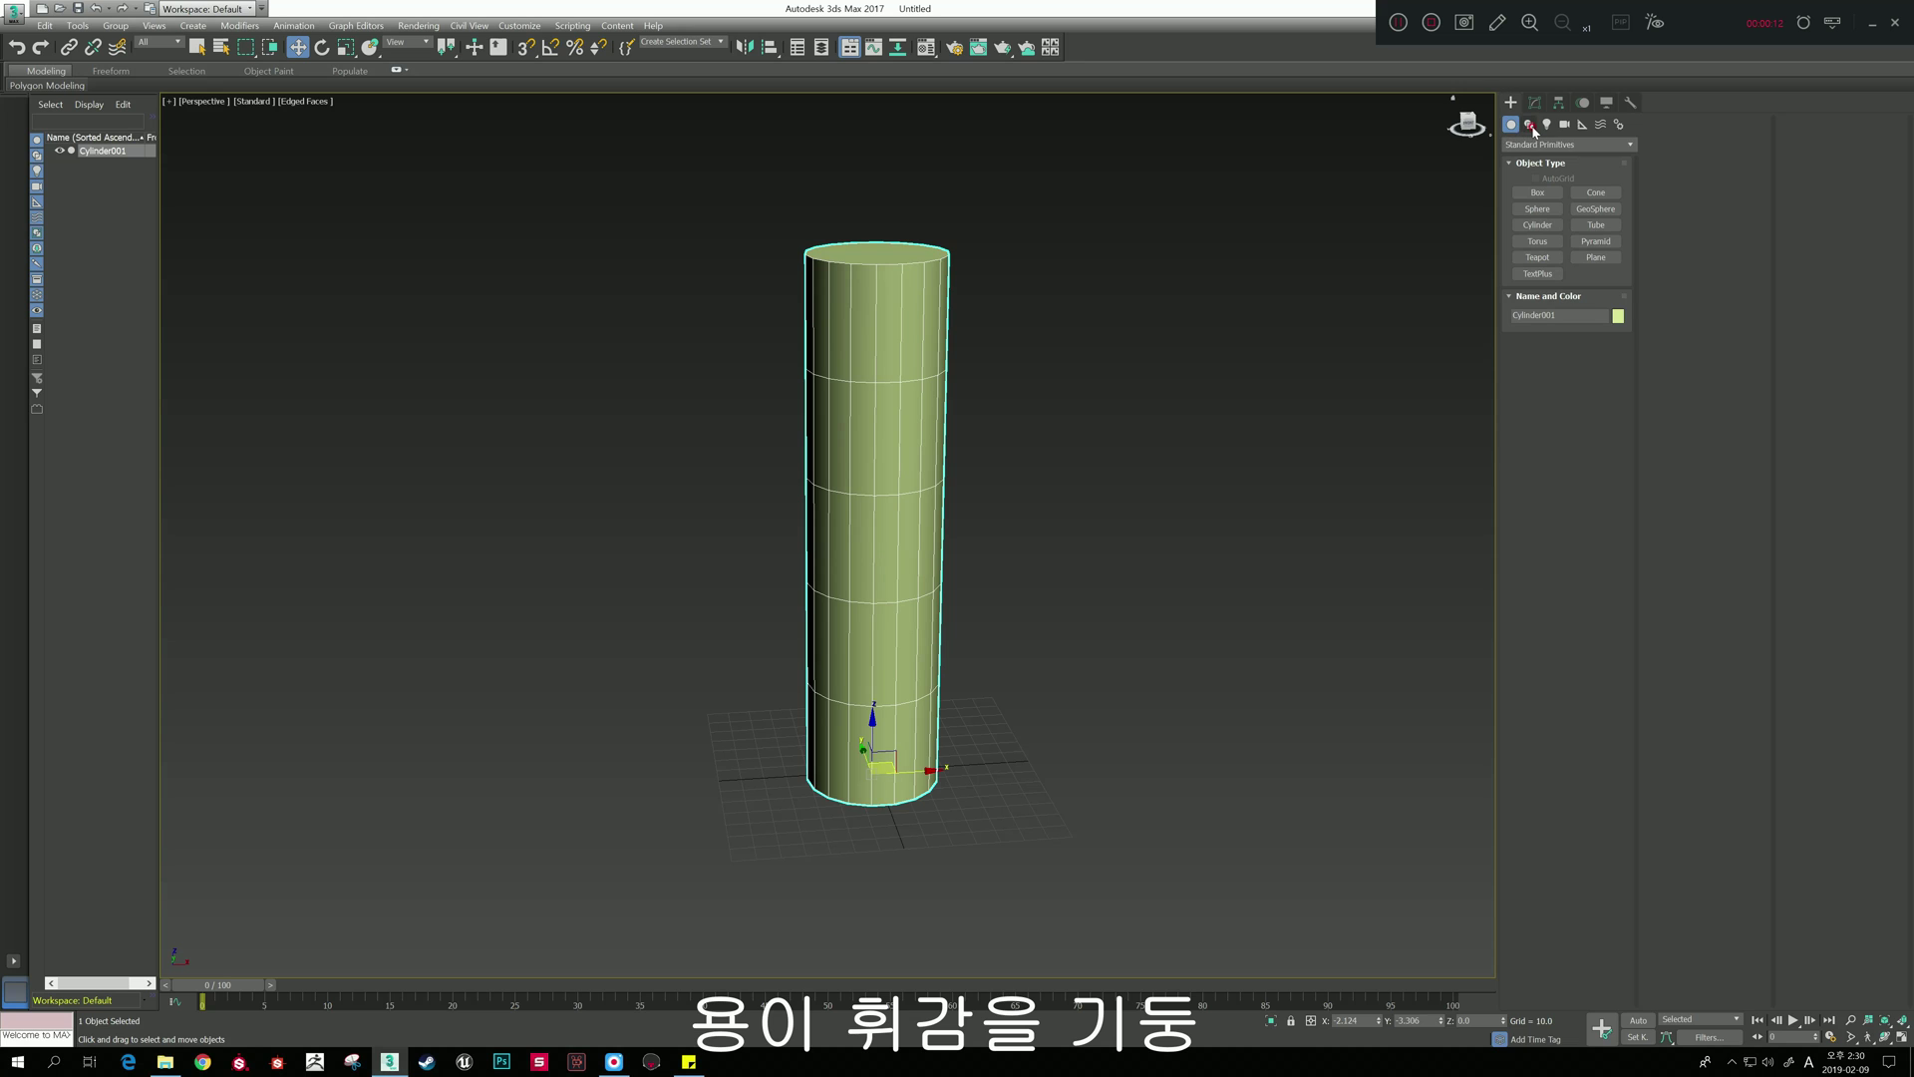
Step: Draw a Helix spline around the cylinder's base, about 237 tall
left_click(1530, 124)
left_click(1597, 269)
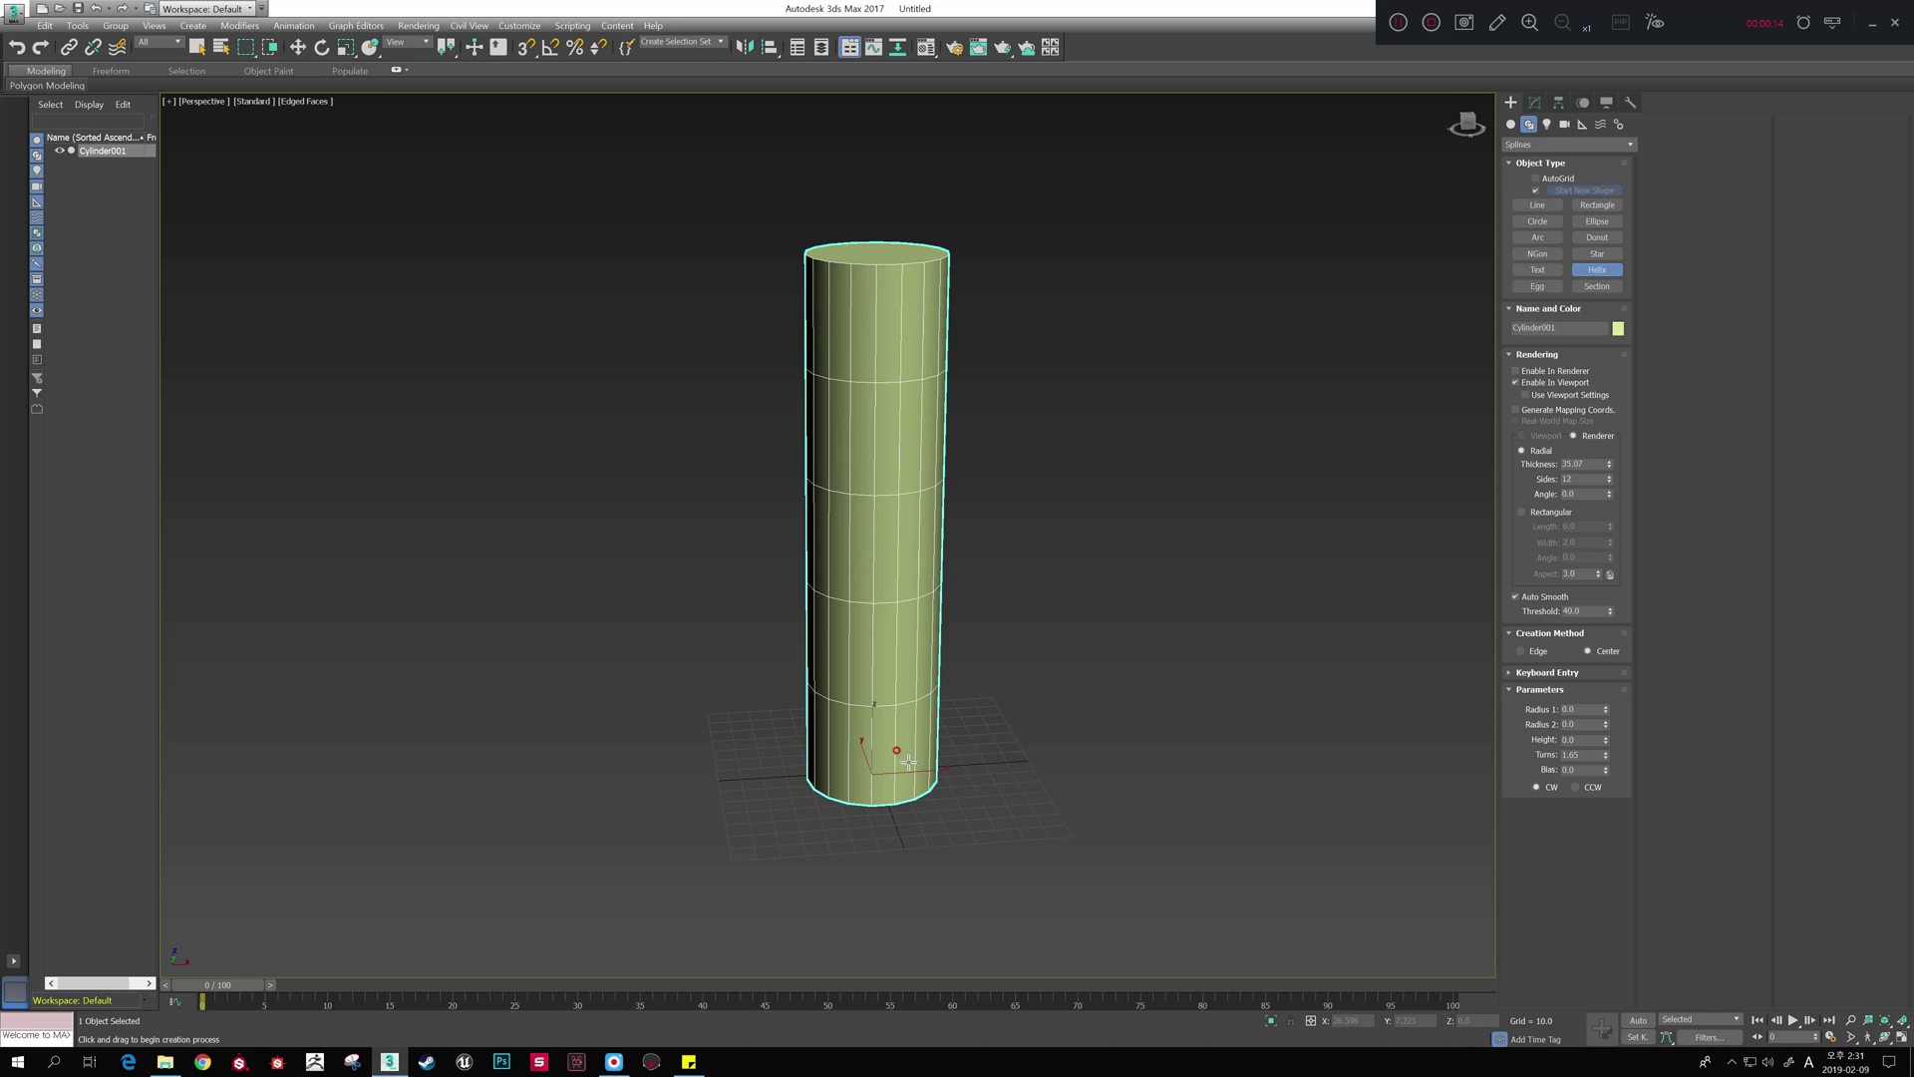
left_click_drag(871, 786, 992, 793)
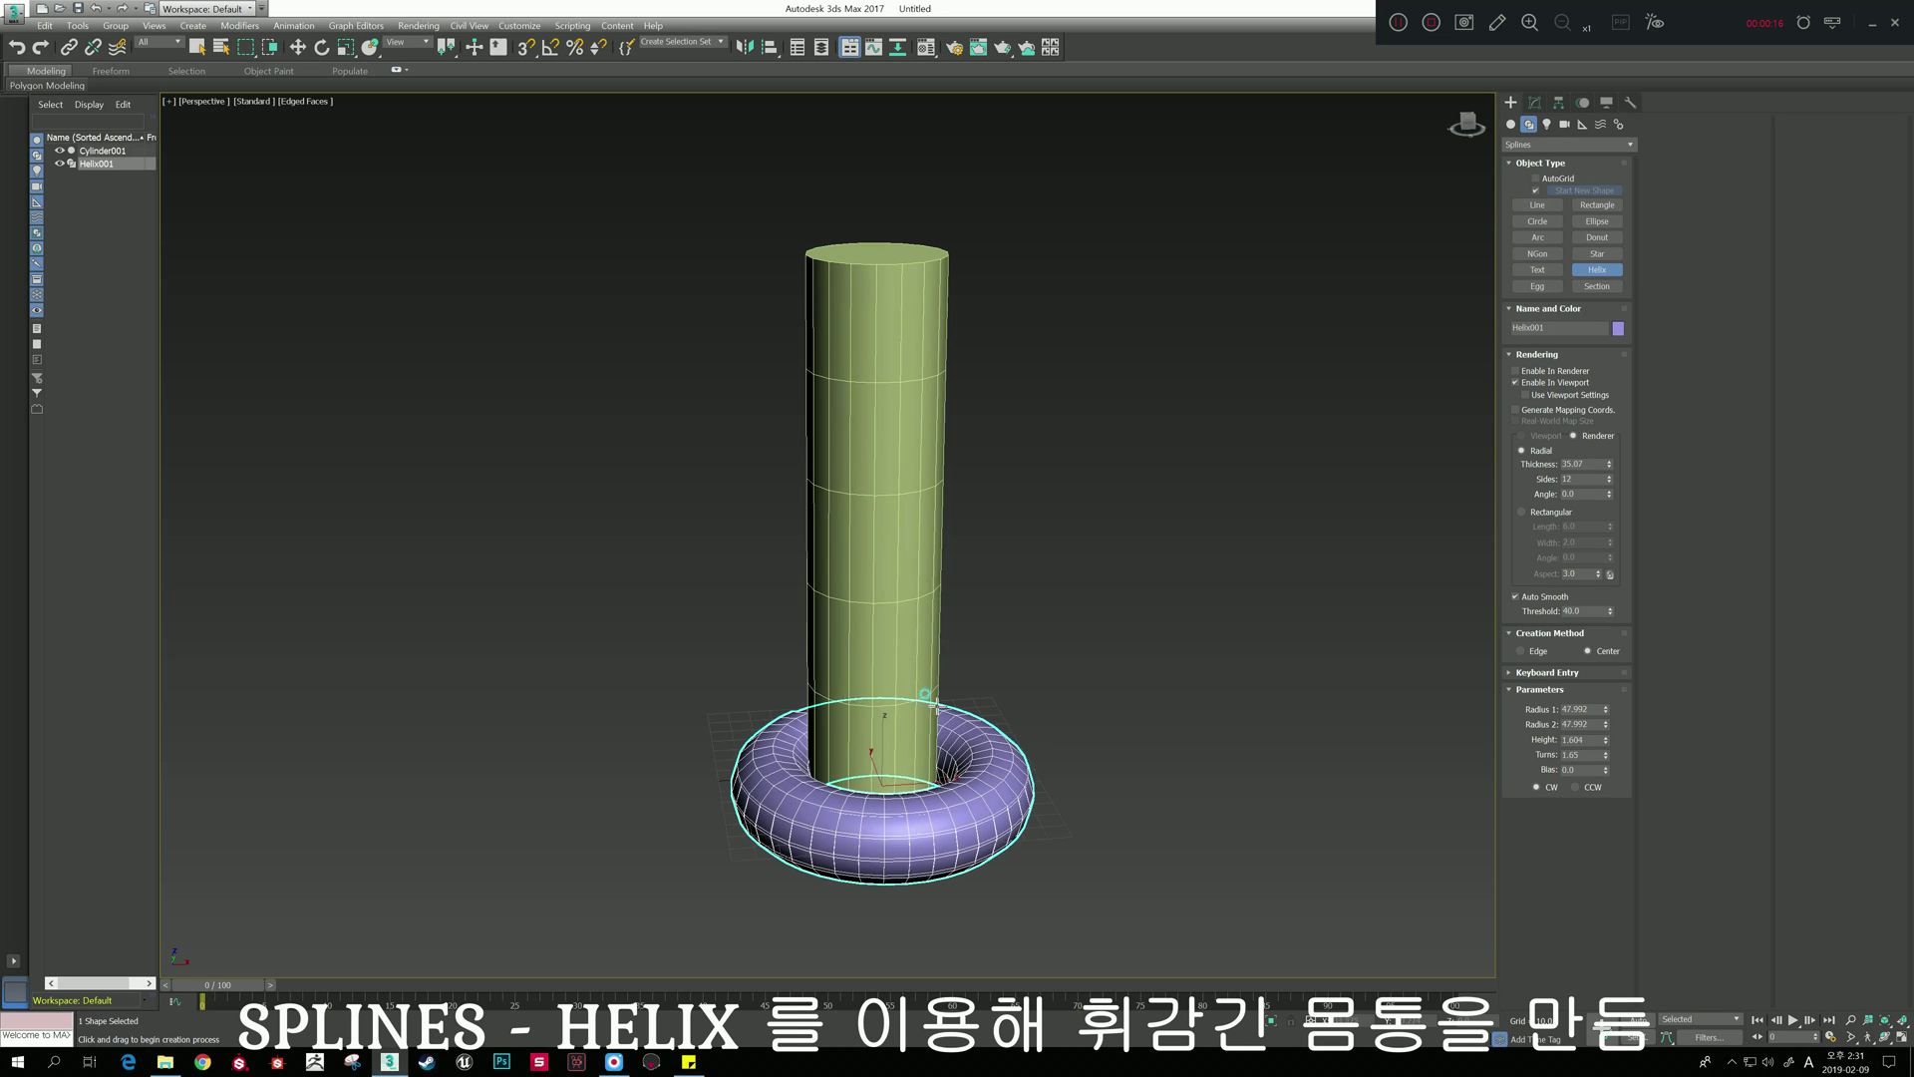
left_click(902, 224)
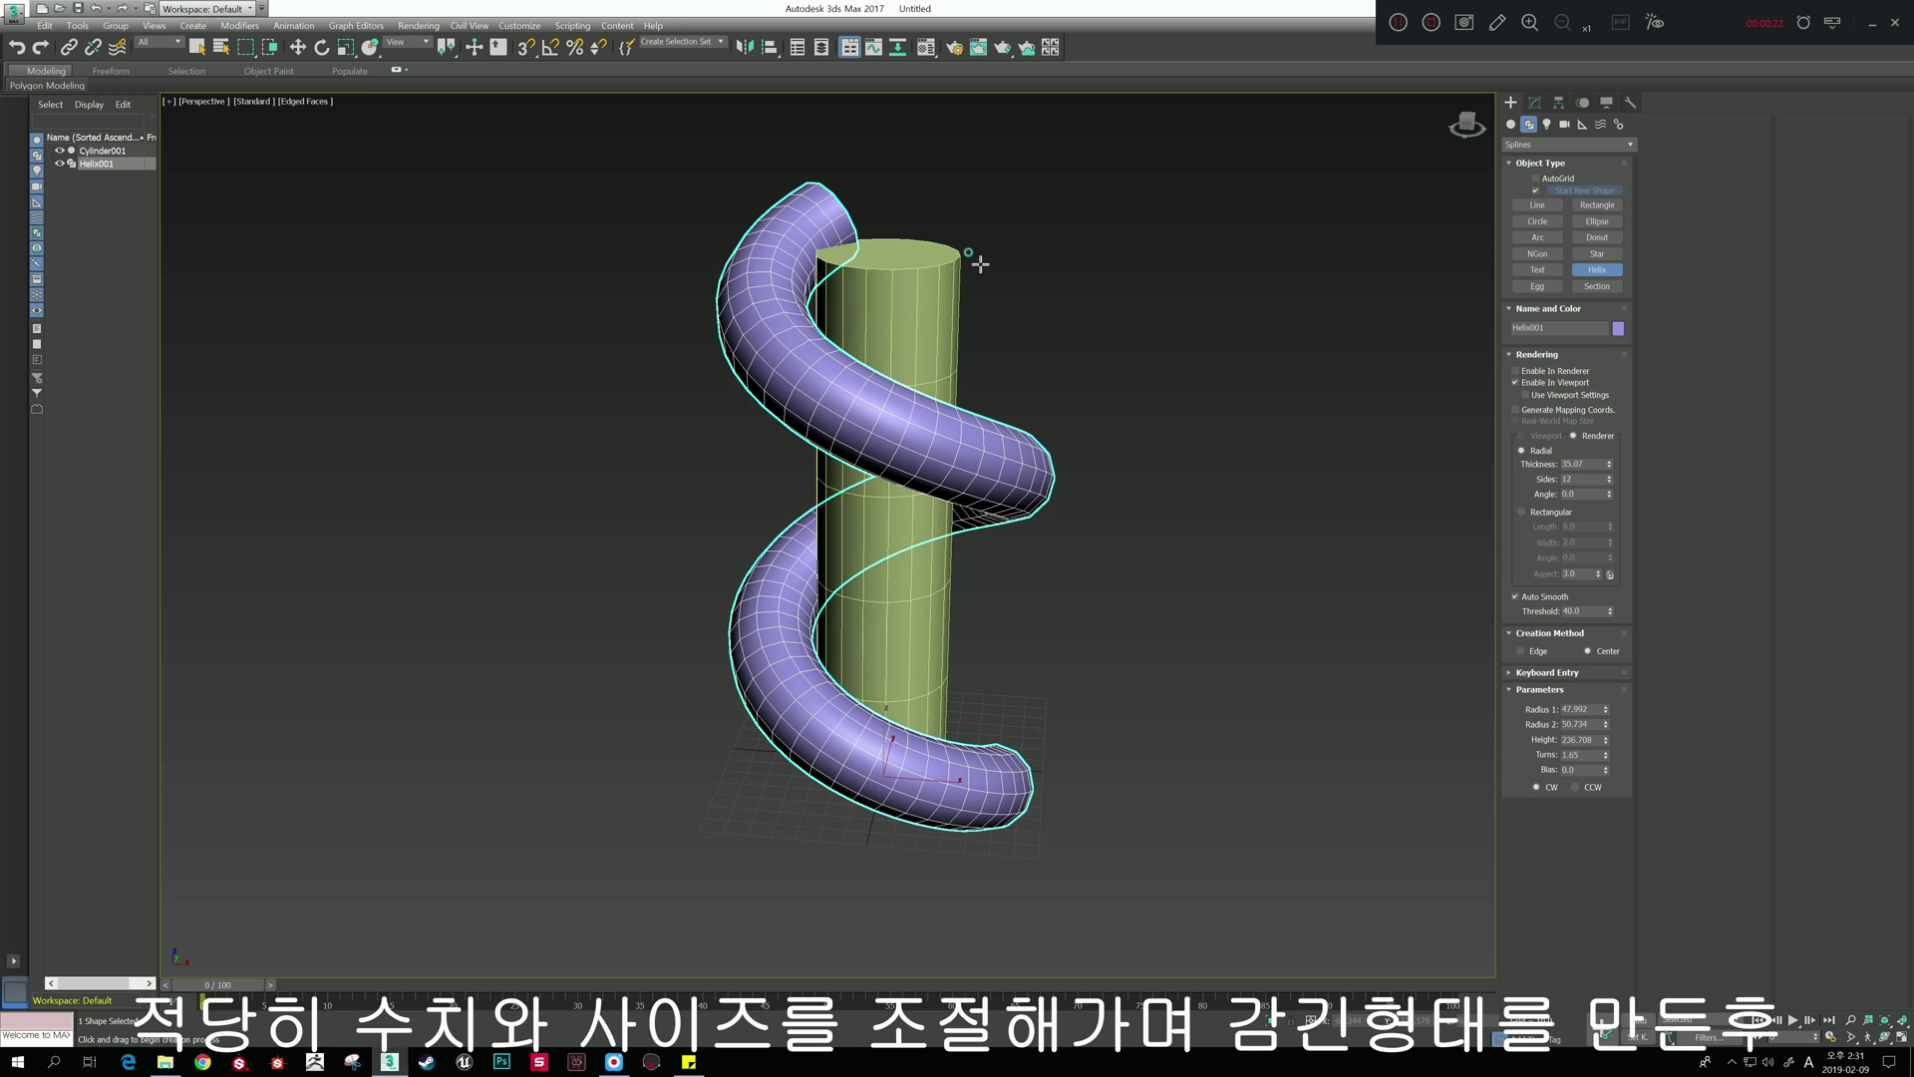
left_click(953, 225)
Step: Scale the helix down and shorten the cylinder so the two fit together
key("r")
left_click_drag(881, 778, 883, 803)
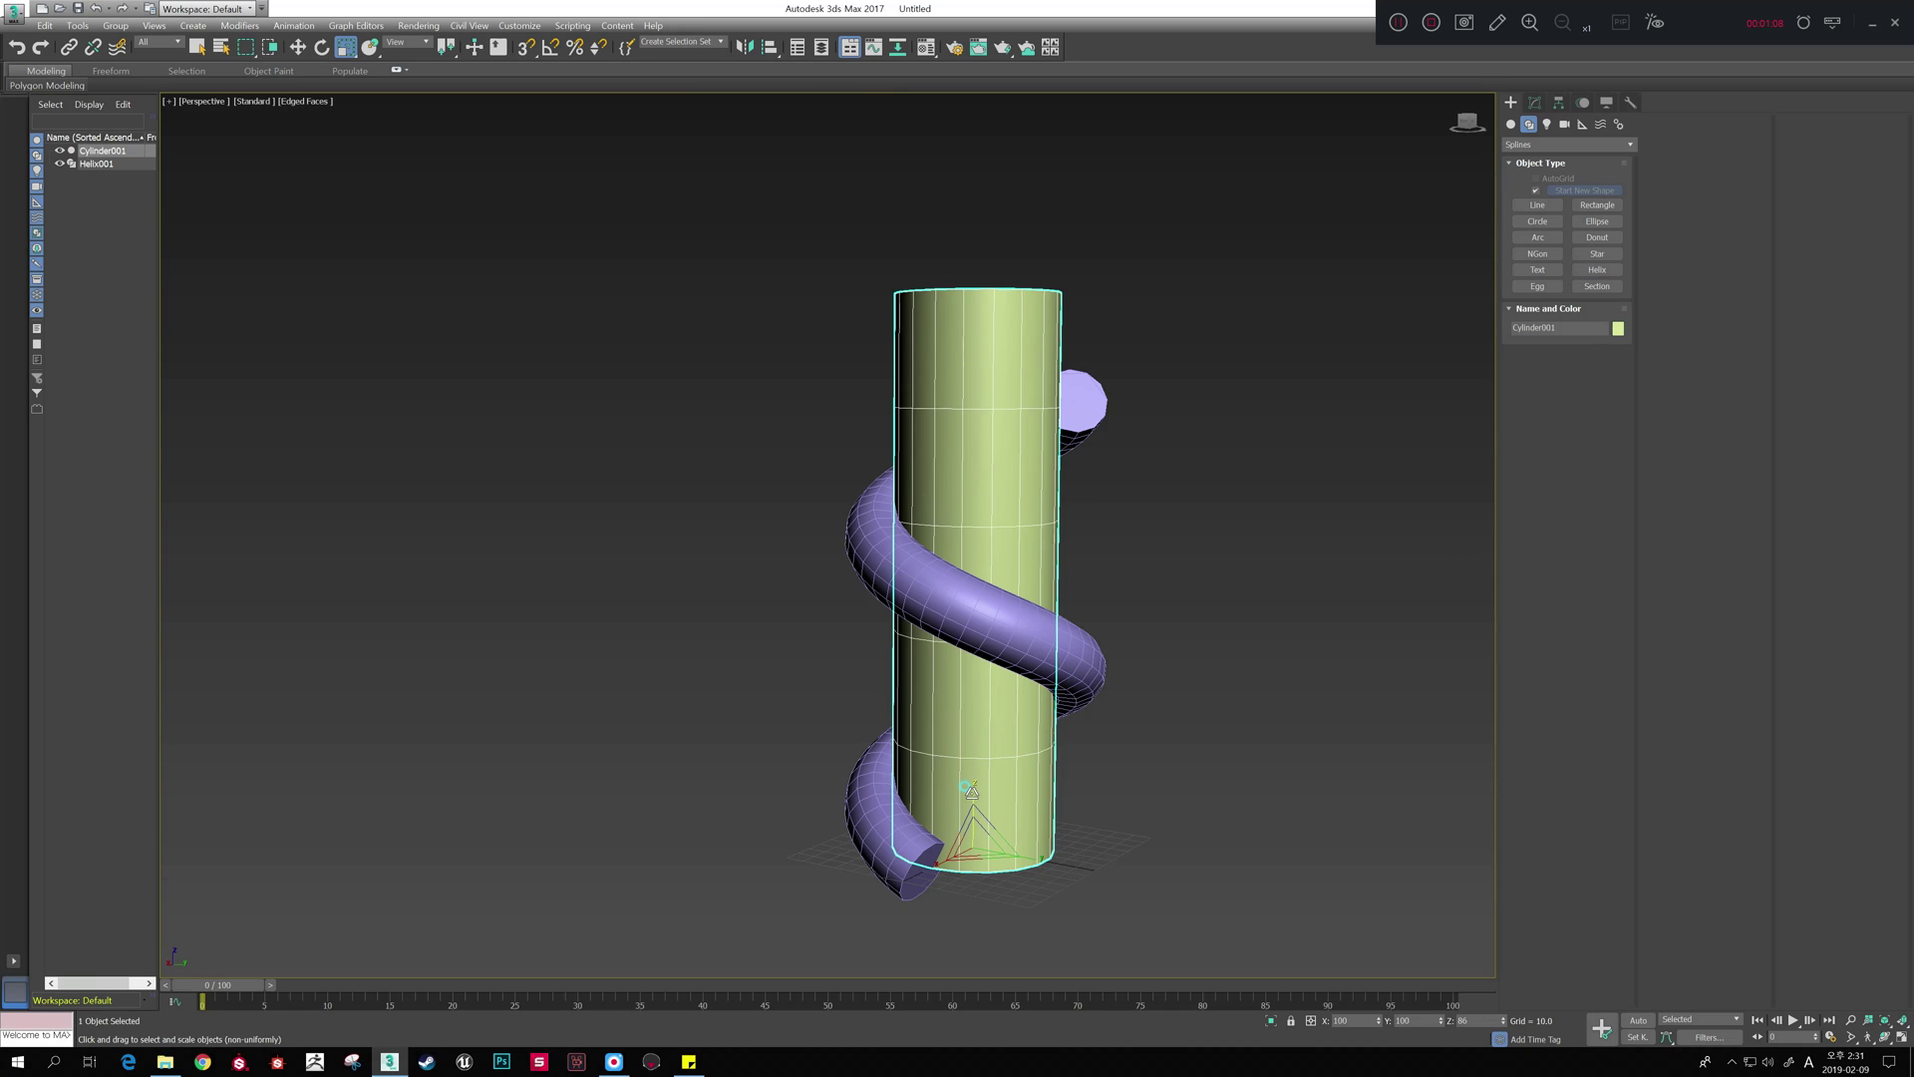
left_click_drag(974, 778, 974, 795)
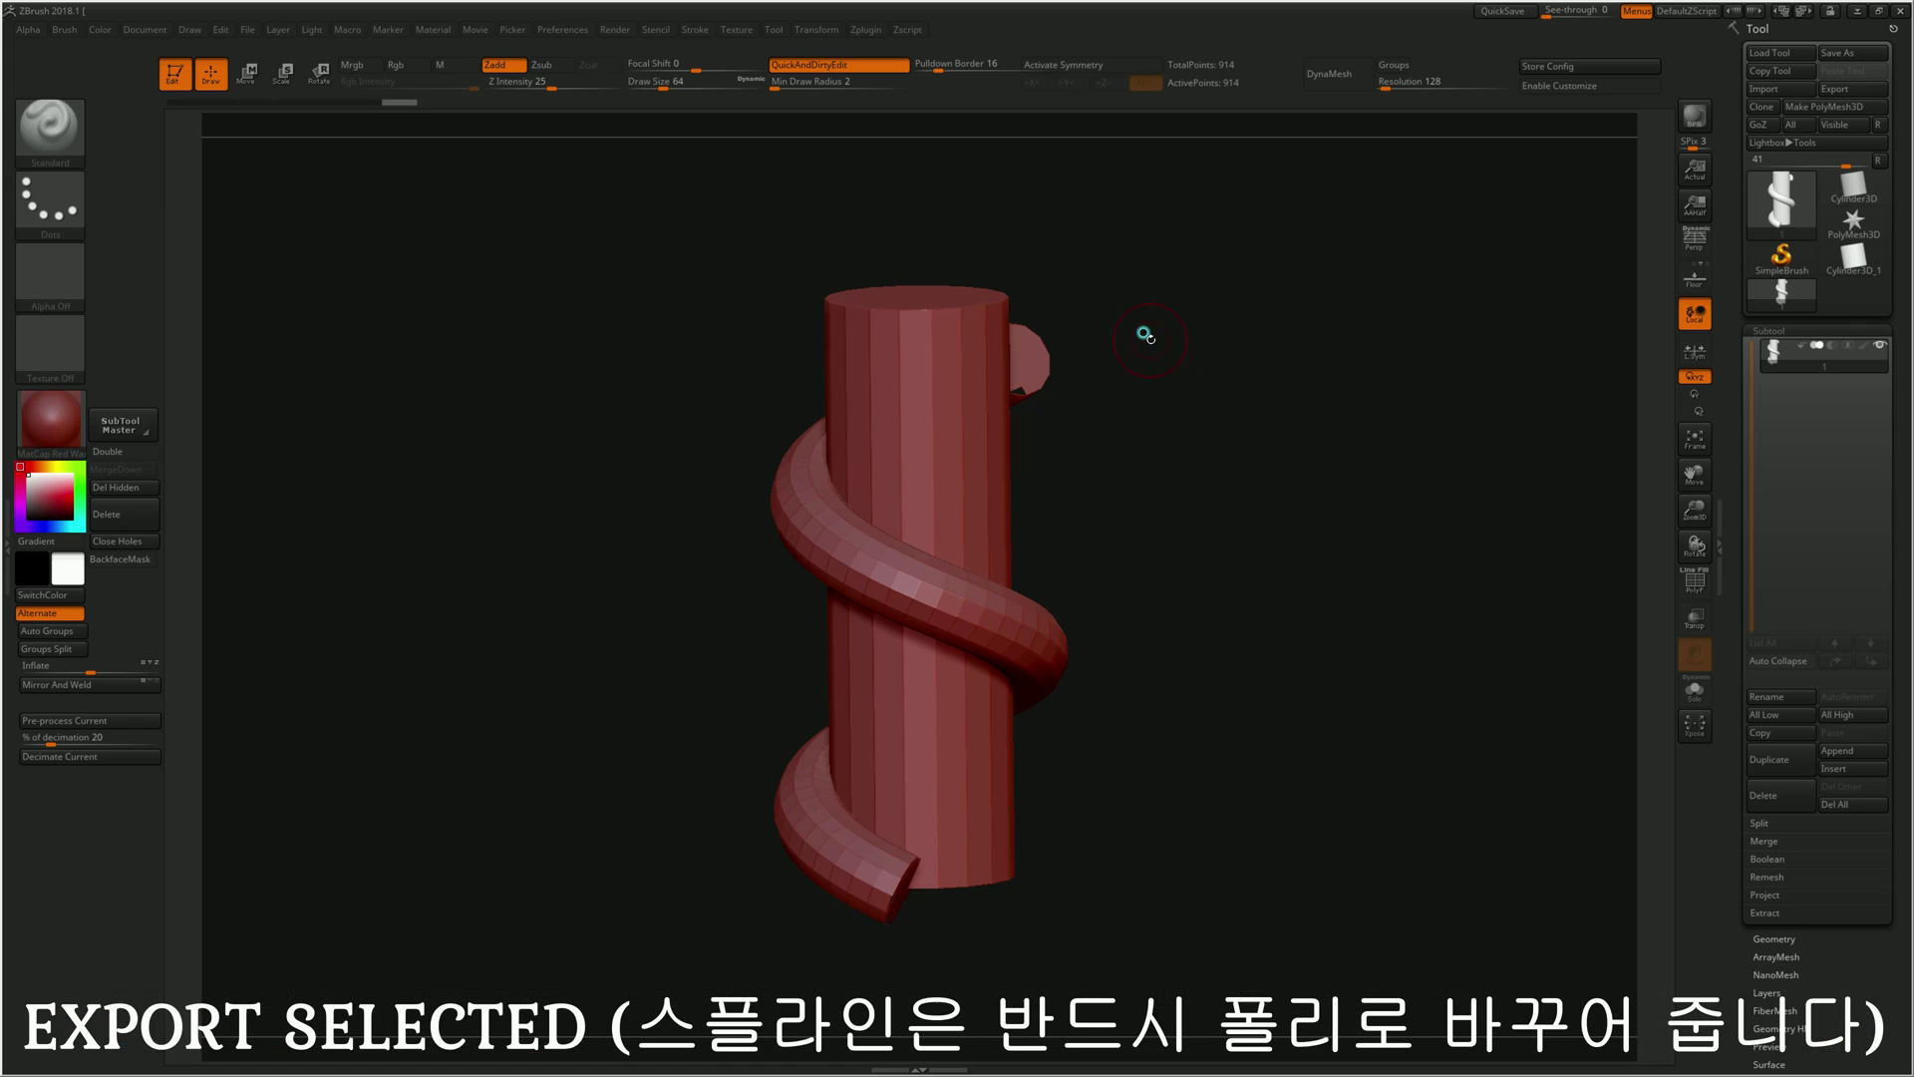
Step: Auto Group the mesh and Groups Split it into helix and cylinder subtools
mouse_move(1140, 415)
left_mouse_down()
mouse_move(1068, 445)
mouse_move(1260, 456)
mouse_move(1180, 452)
mouse_move(1152, 412)
left_mouse_up()
left_click_drag(1063, 364, 1133, 427)
key("shift+f")
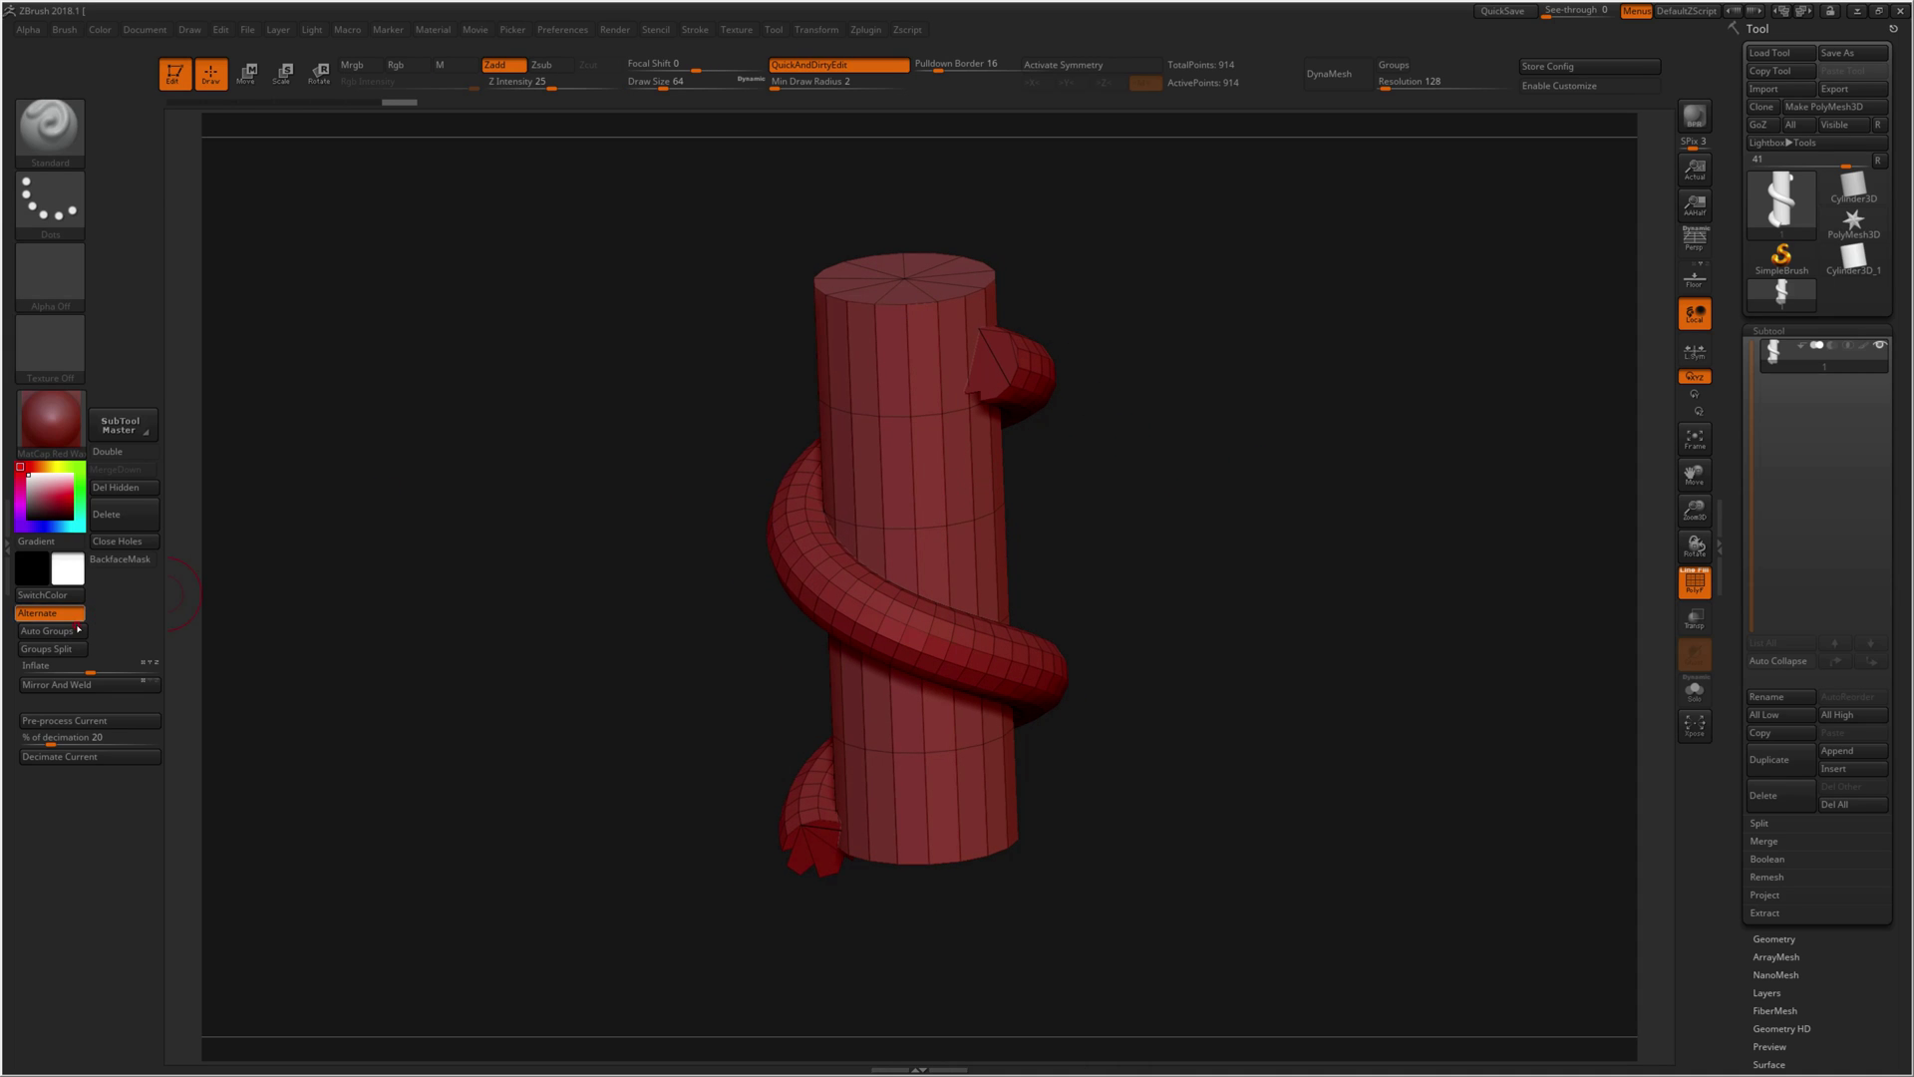
left_click(78, 630)
left_click(48, 648)
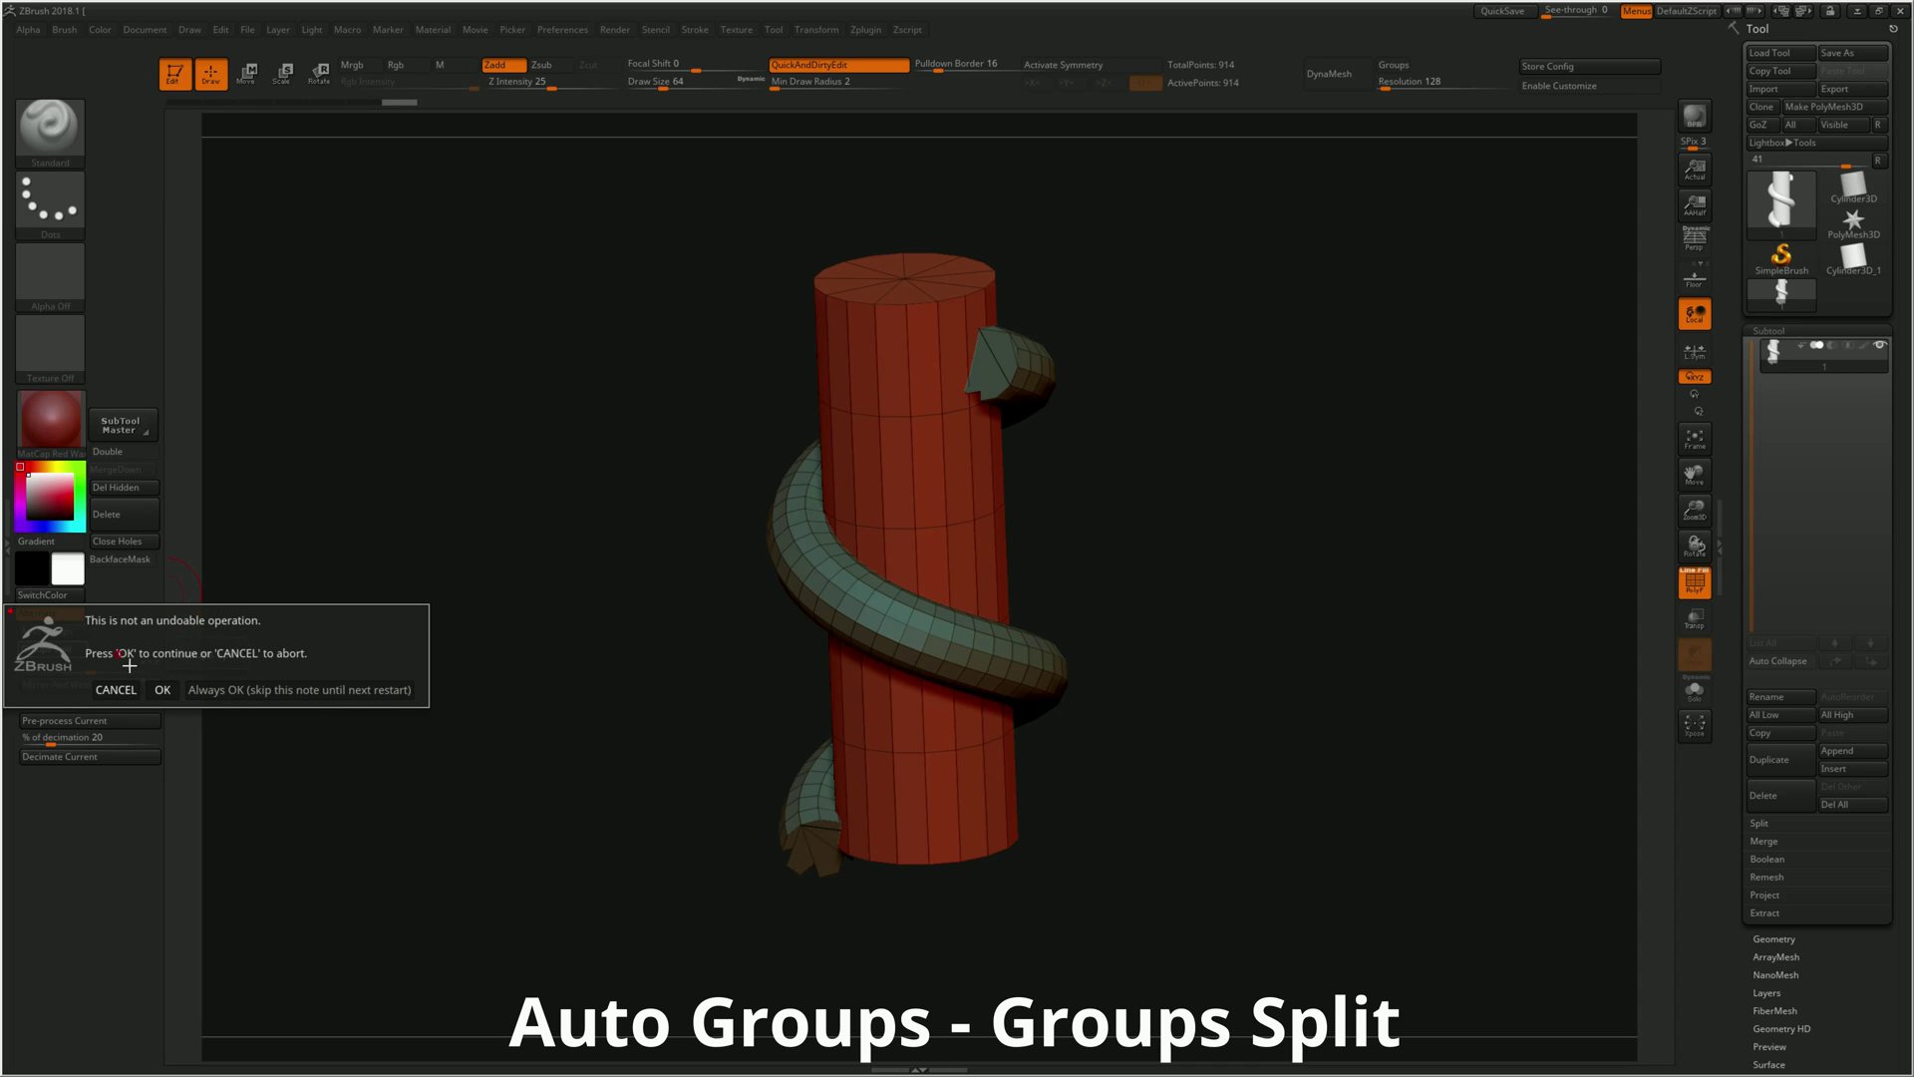
left_click(160, 689)
Step: Solo the helix, cap both ends with Close Holes, and merge it into one polygroup
key("shift+ctrl+s")
mouse_move(1144, 363)
left_mouse_down()
mouse_move(1186, 384)
mouse_move(1204, 354)
mouse_move(1154, 307)
mouse_move(1045, 357)
left_mouse_up()
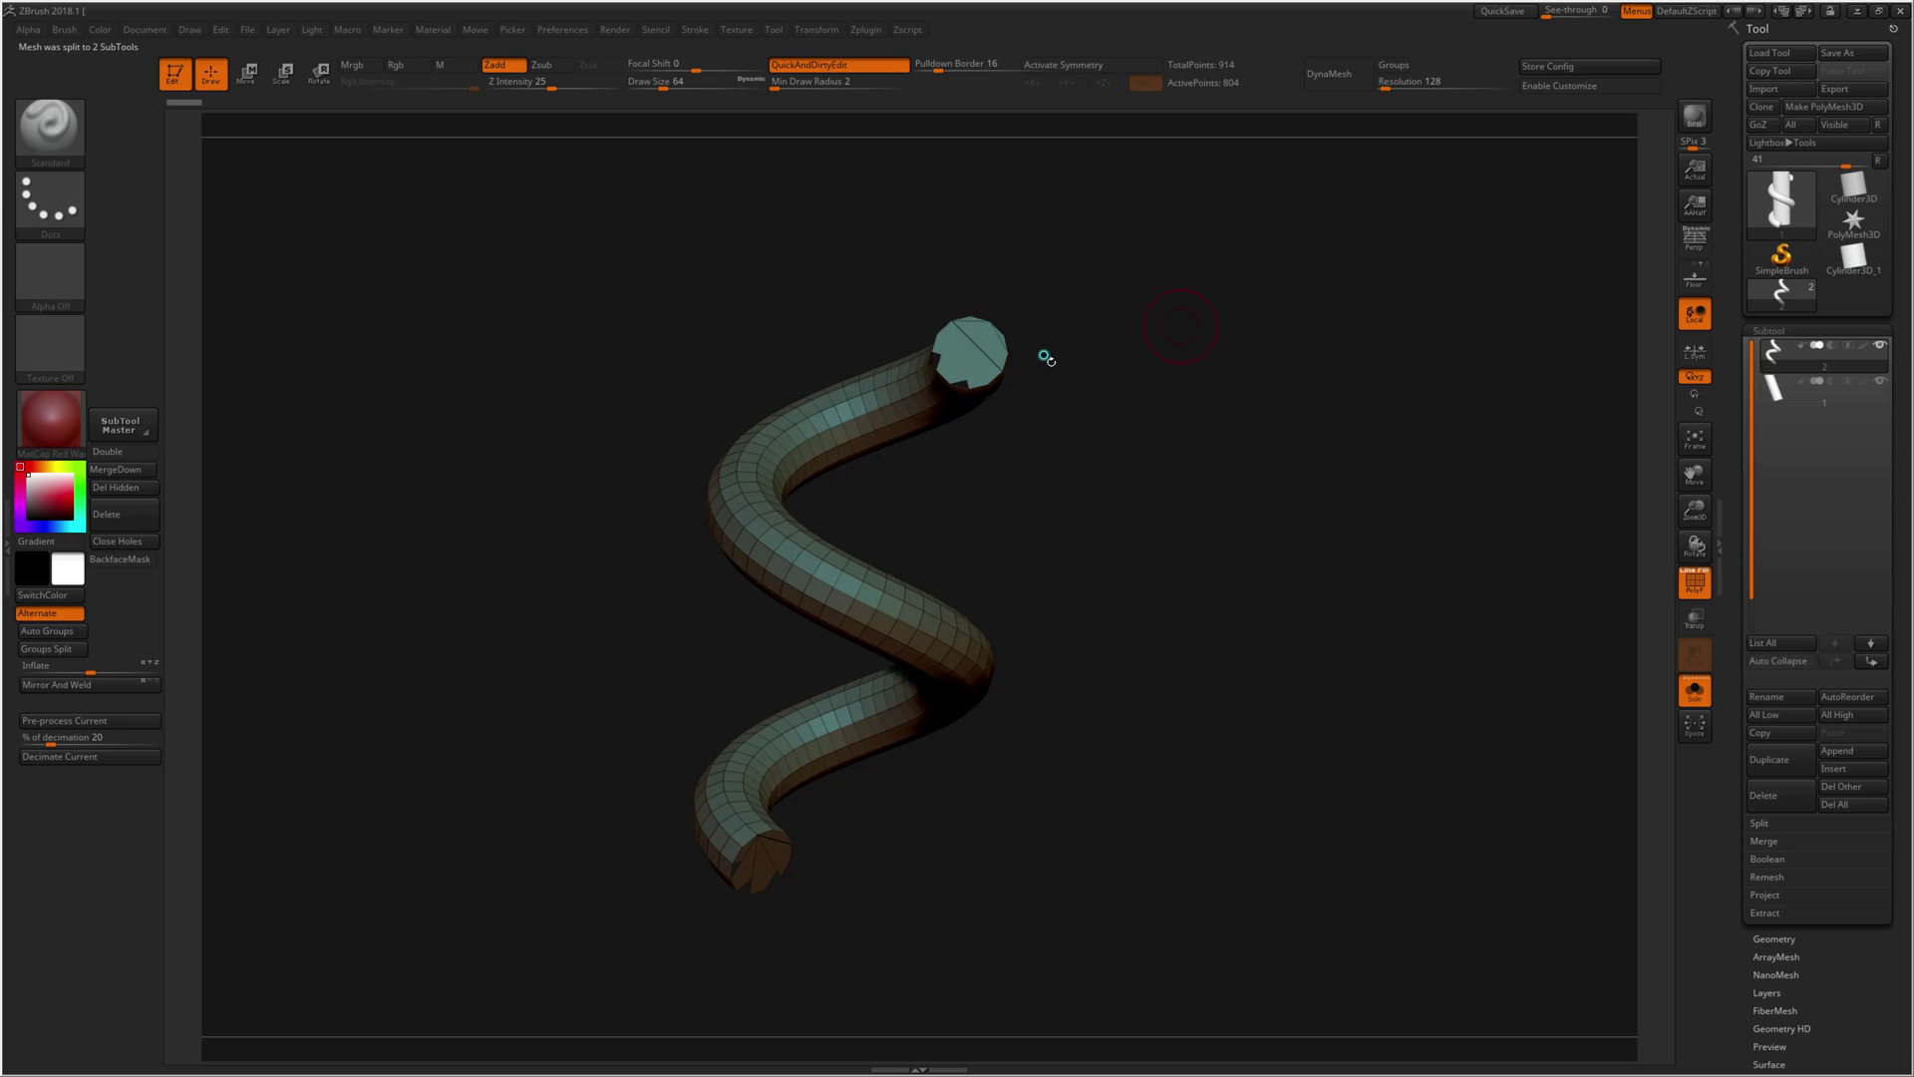
left_click(117, 540)
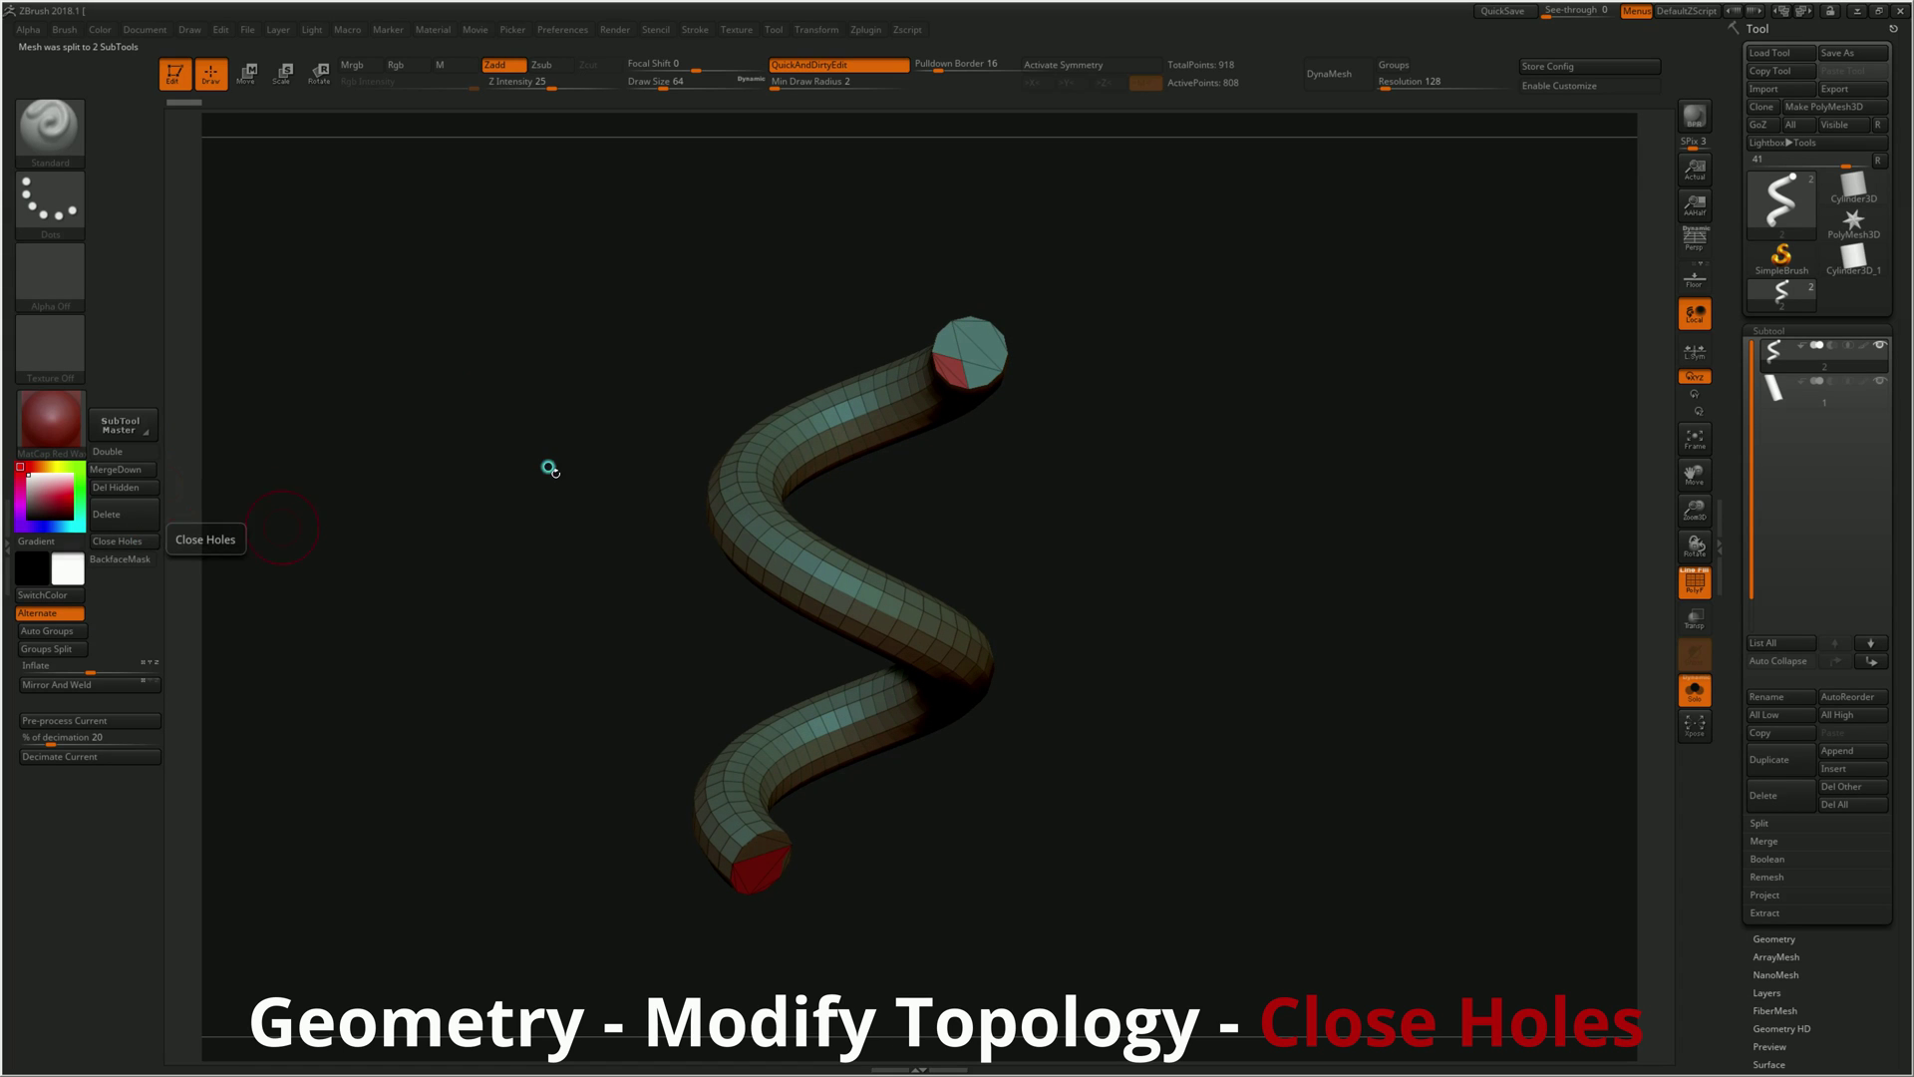
left_click_drag(1051, 461, 1150, 517)
key("ctrl+w")
key("shift+f")
left_click(1853, 188)
left_click(1782, 199)
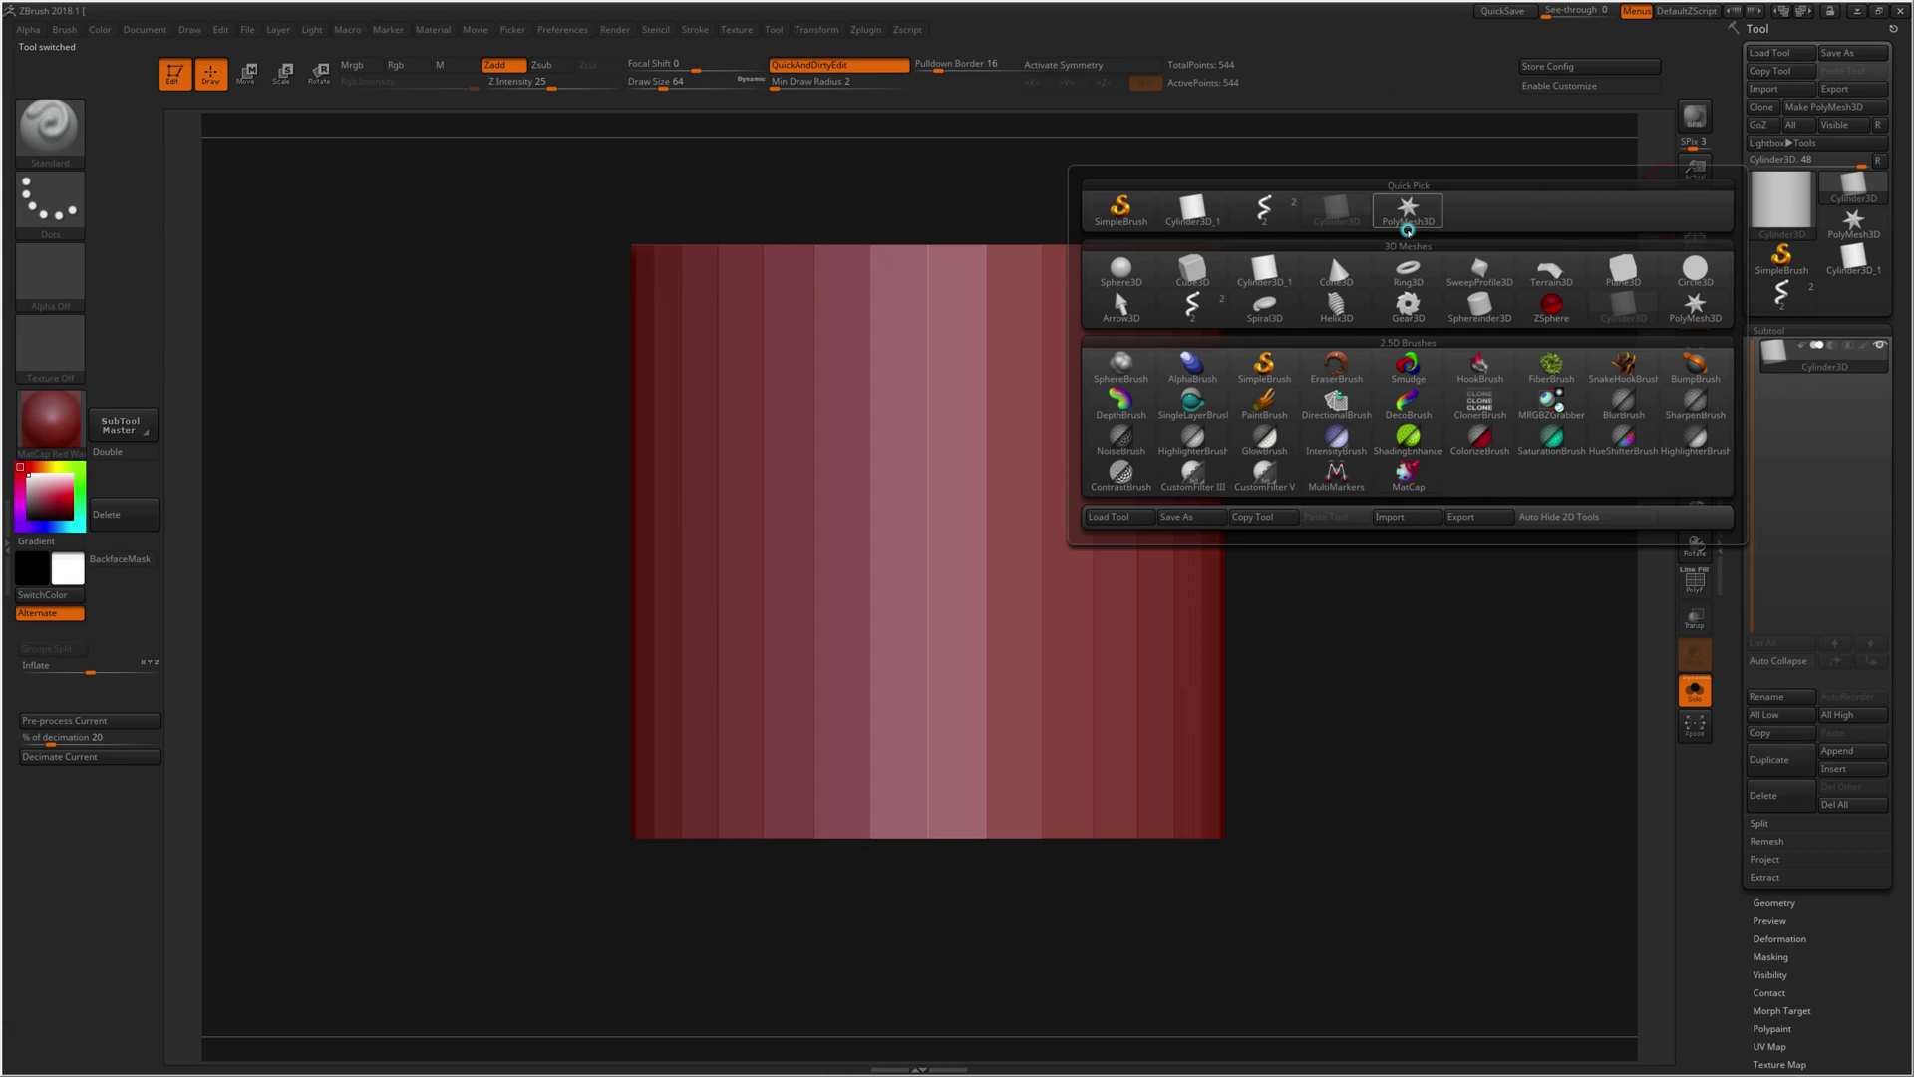
mouse_move(1624, 269)
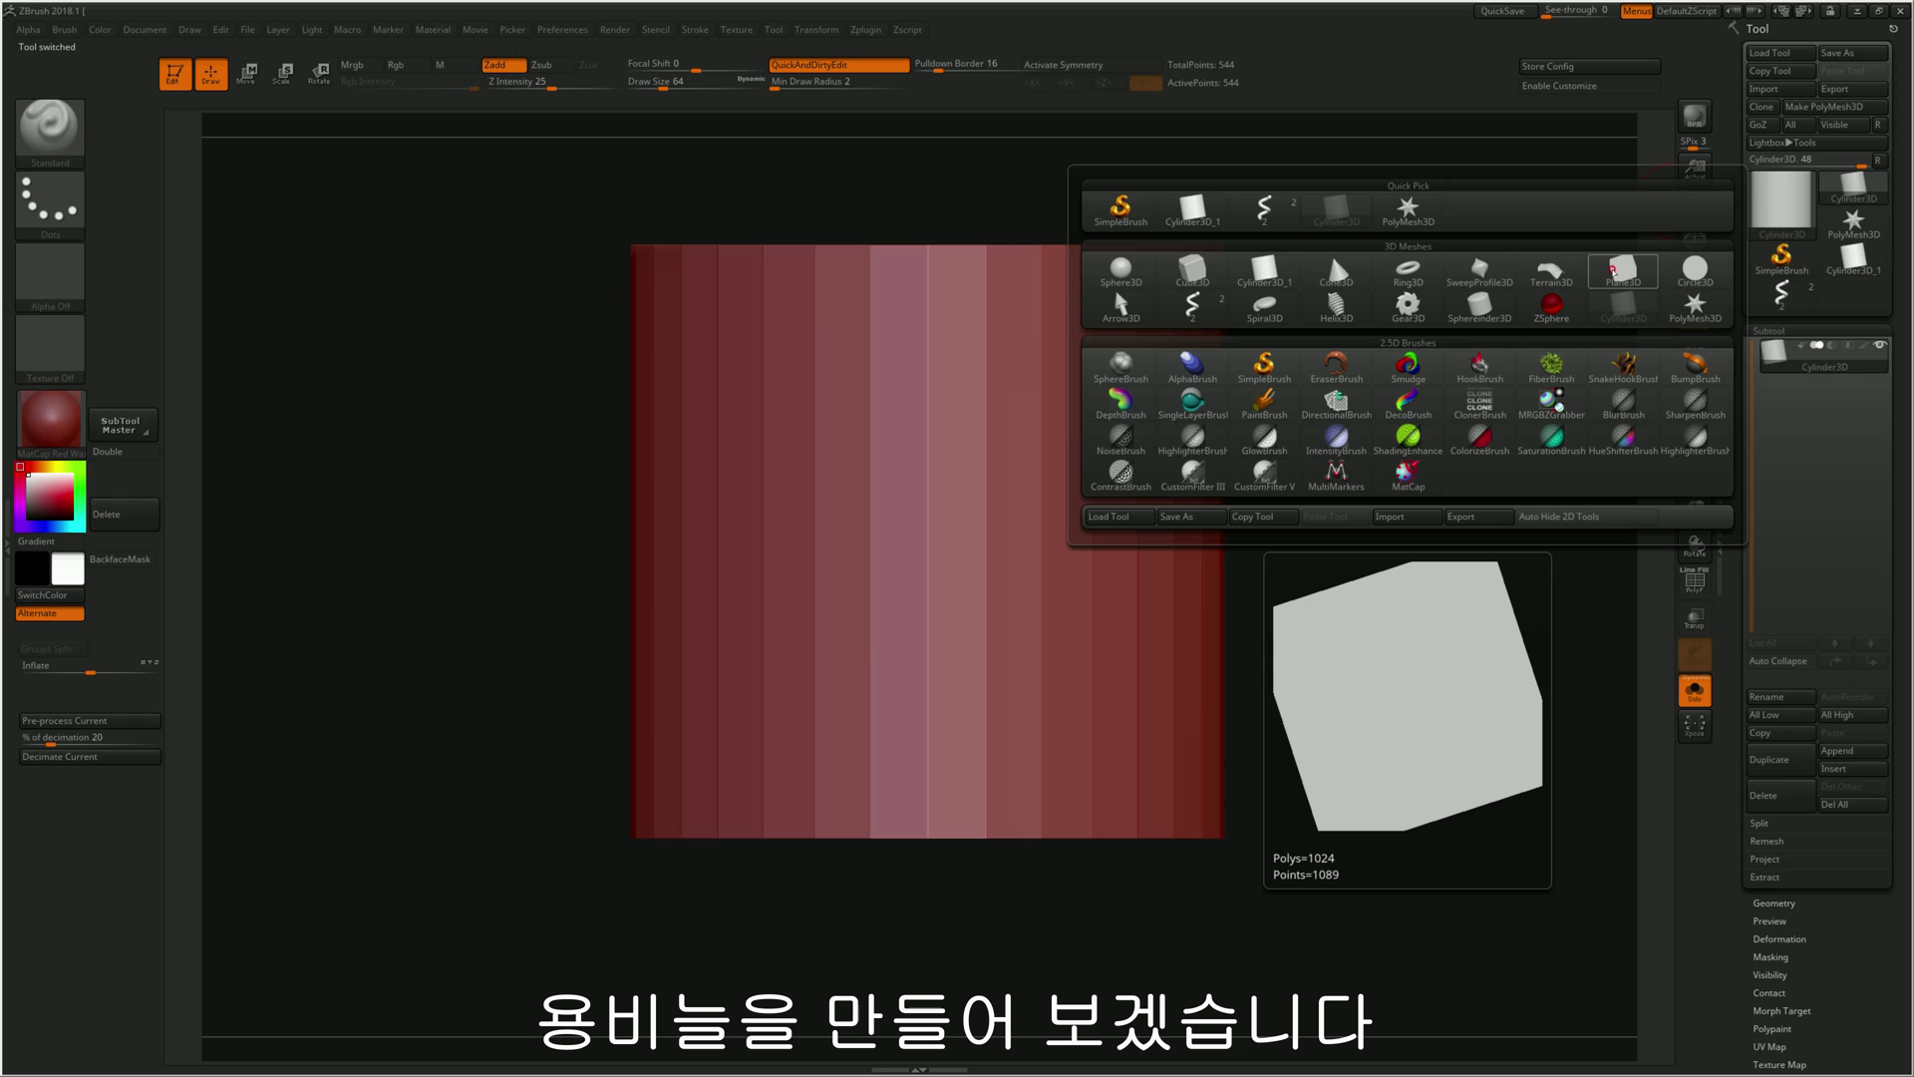
Step: Load Plane3D, convert it to a PolyMesh3D, and subdivide it once
left_click(1613, 270)
left_click_drag(1336, 353, 1366, 327)
left_click(1775, 108)
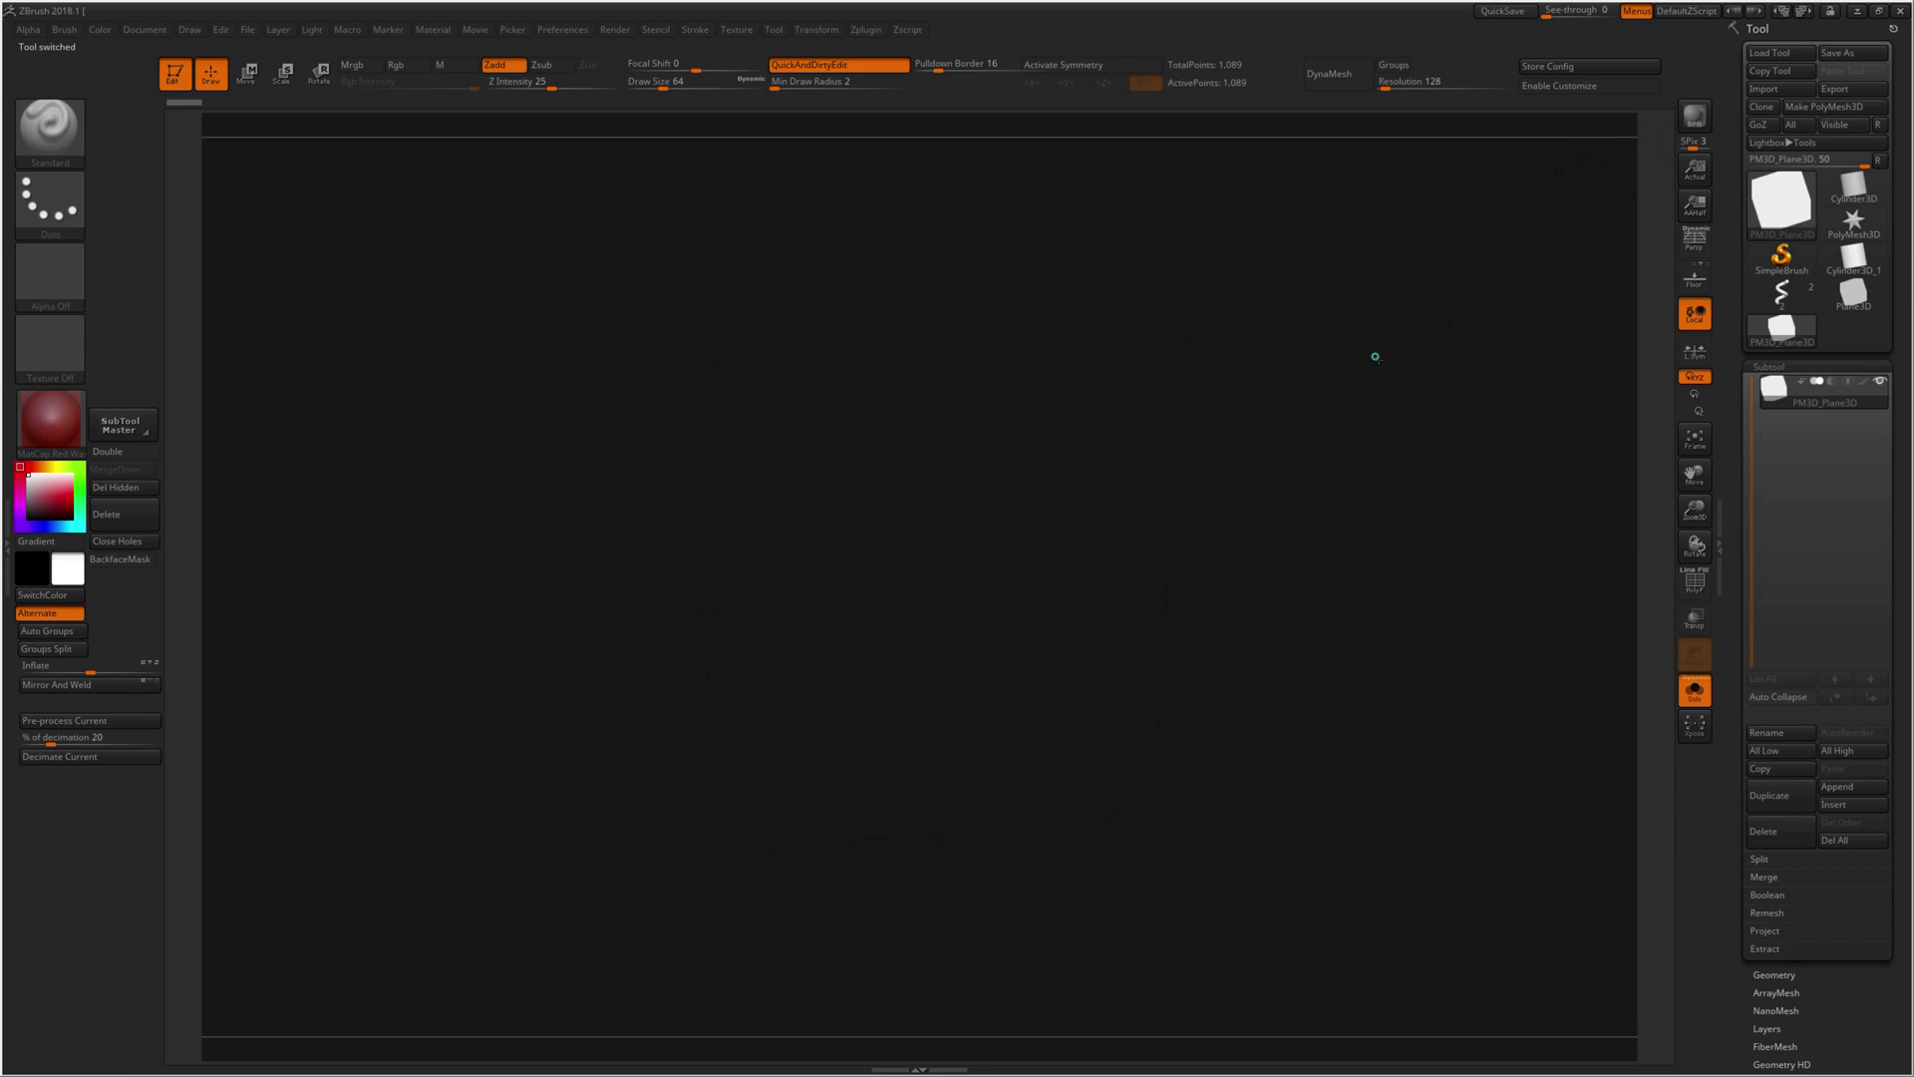
mouse_move(1322, 336)
left_mouse_down()
mouse_move(1209, 376)
mouse_move(1265, 385)
left_mouse_up()
key("shift+f")
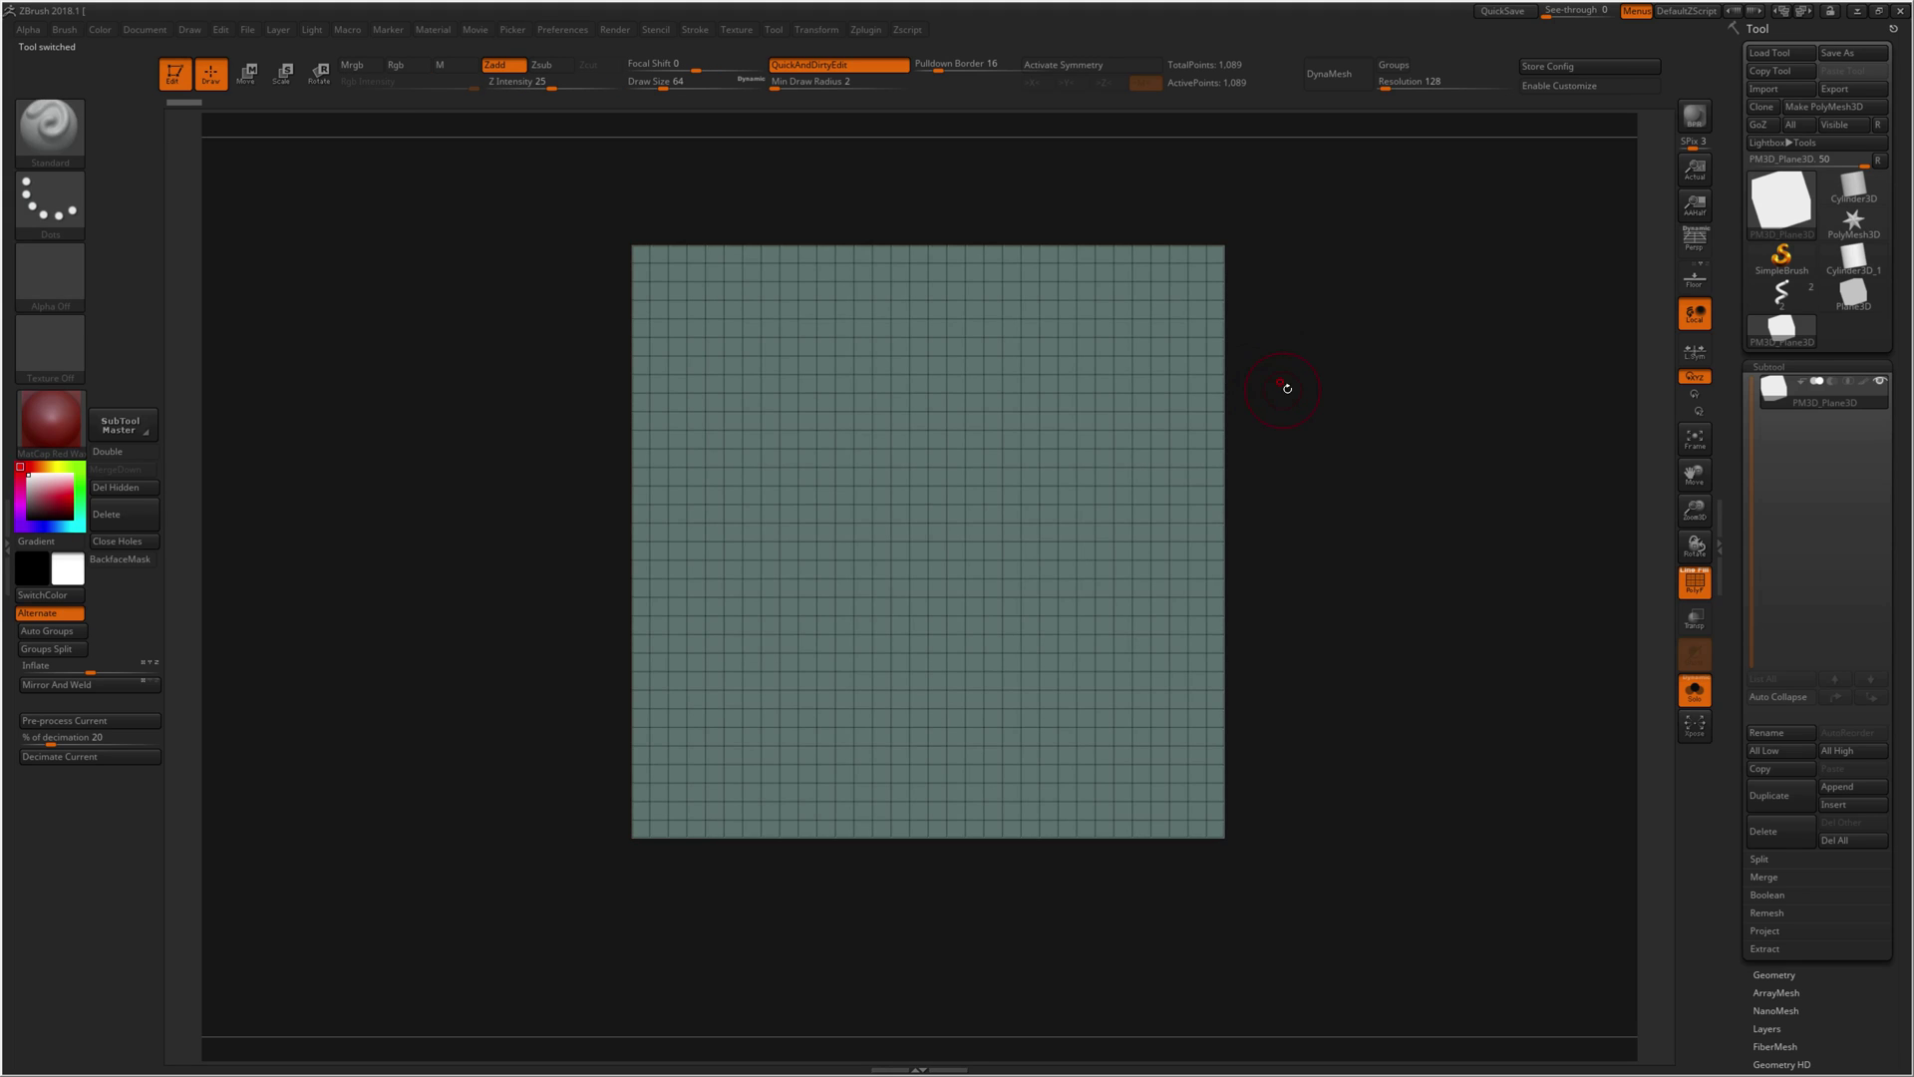
key("ctrl+d")
Step: With X symmetry on, mask a symmetric oval at the centre, brush size 33
left_click_drag(949, 492, 970, 505, "ctrl")
key("shift+f")
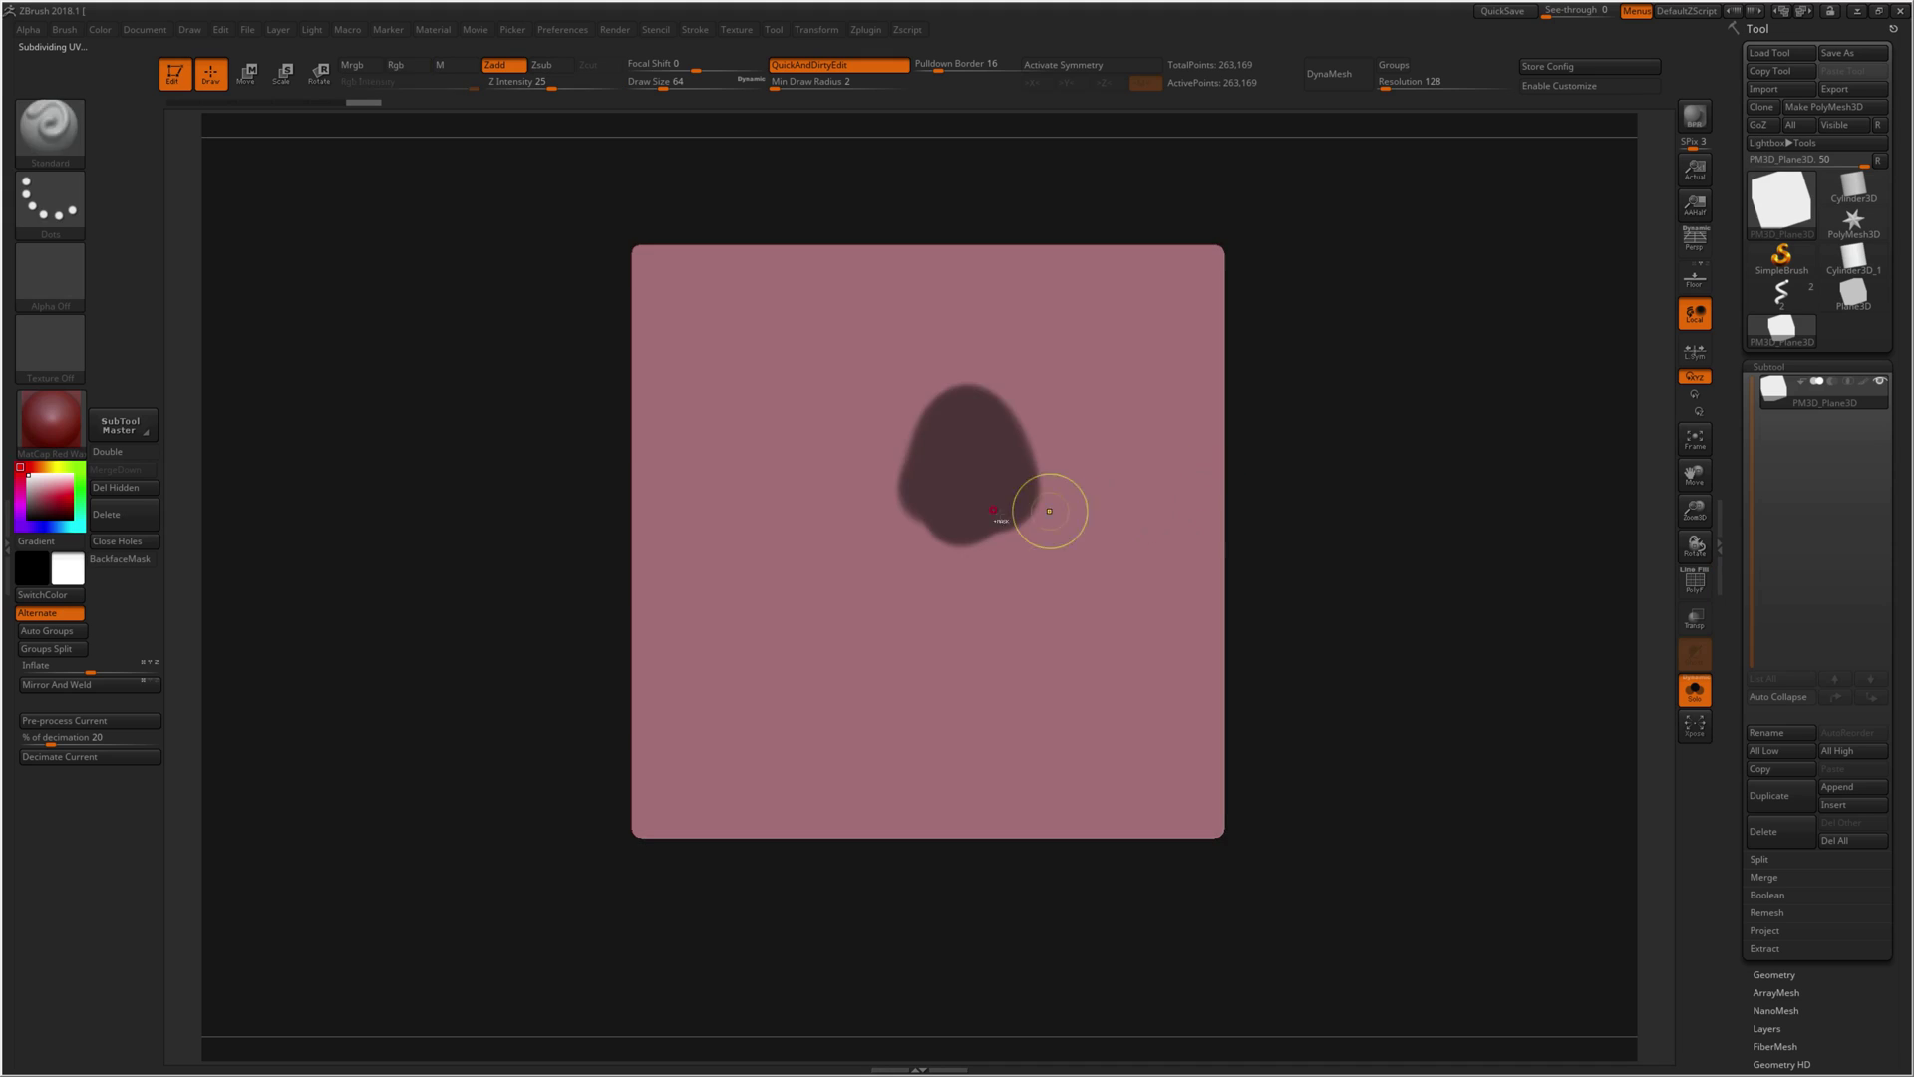
key("ctrl+shift+a")
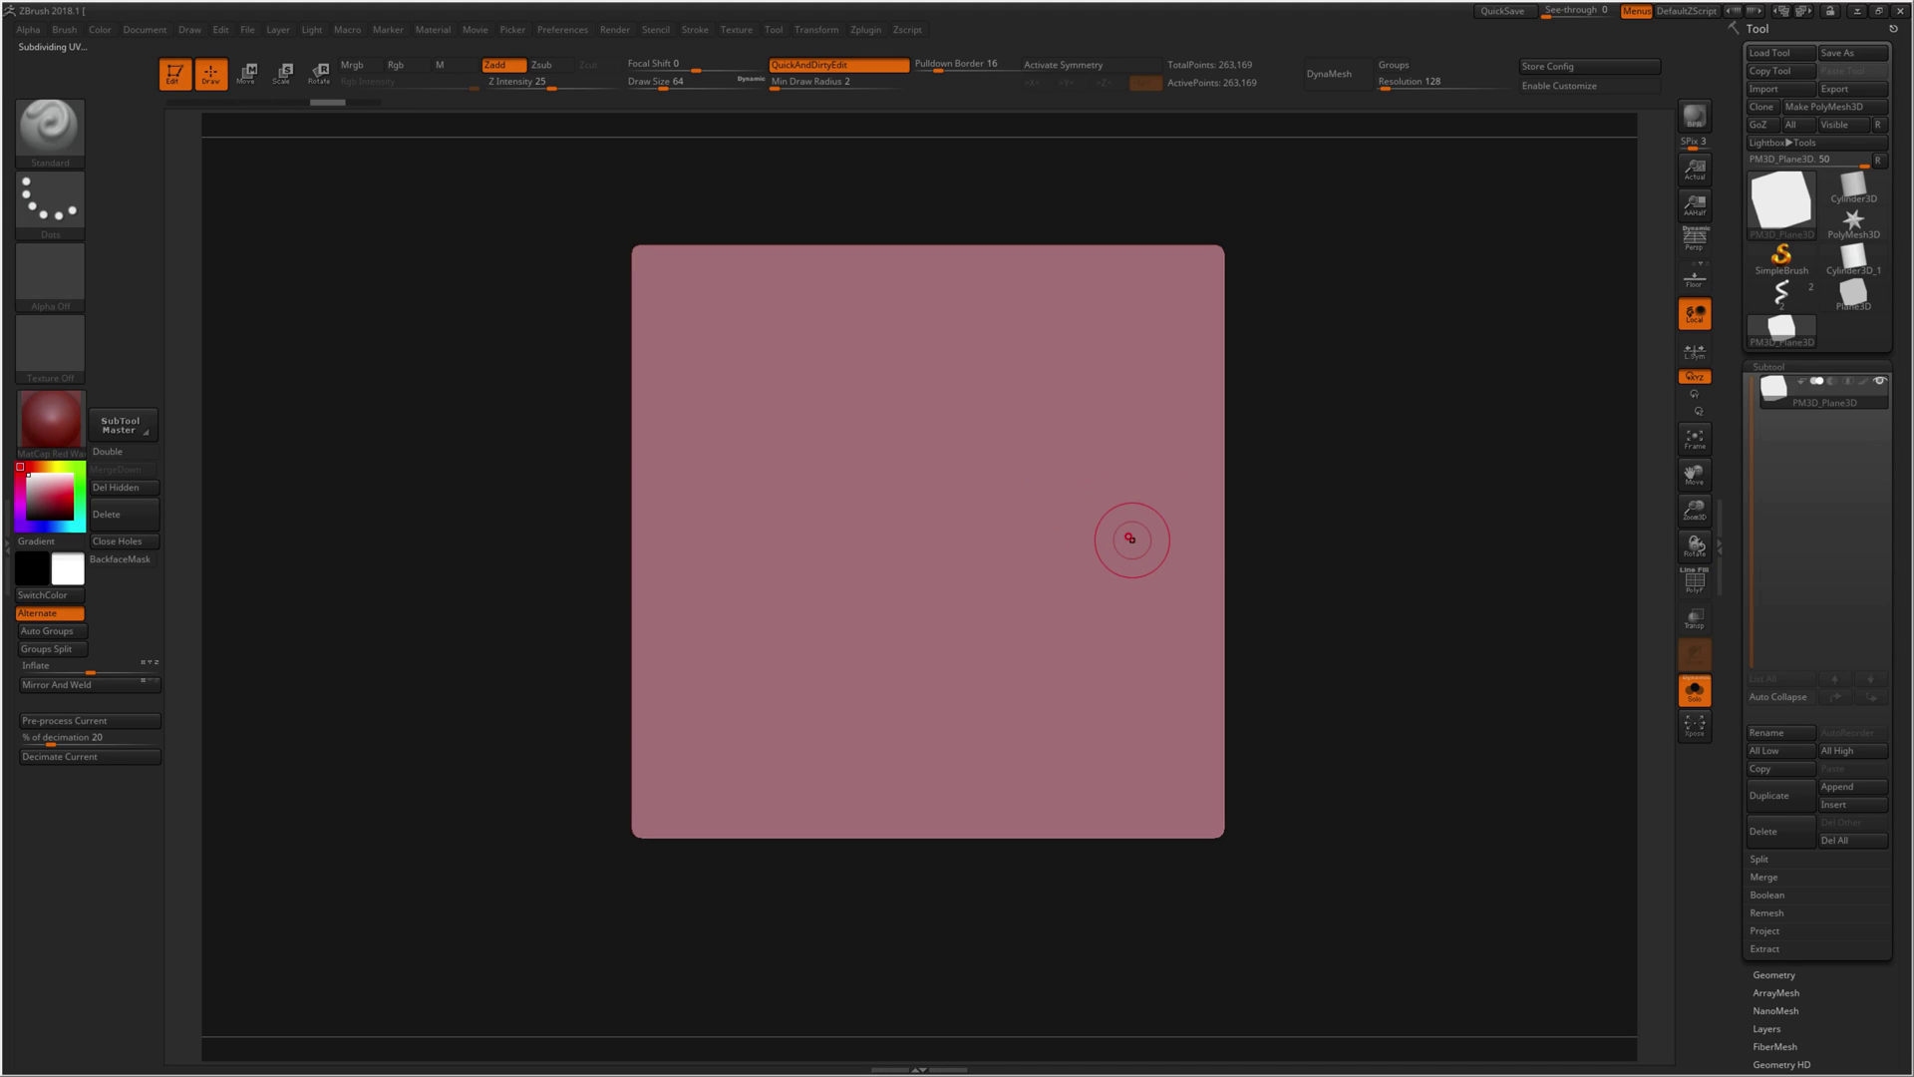
key("x")
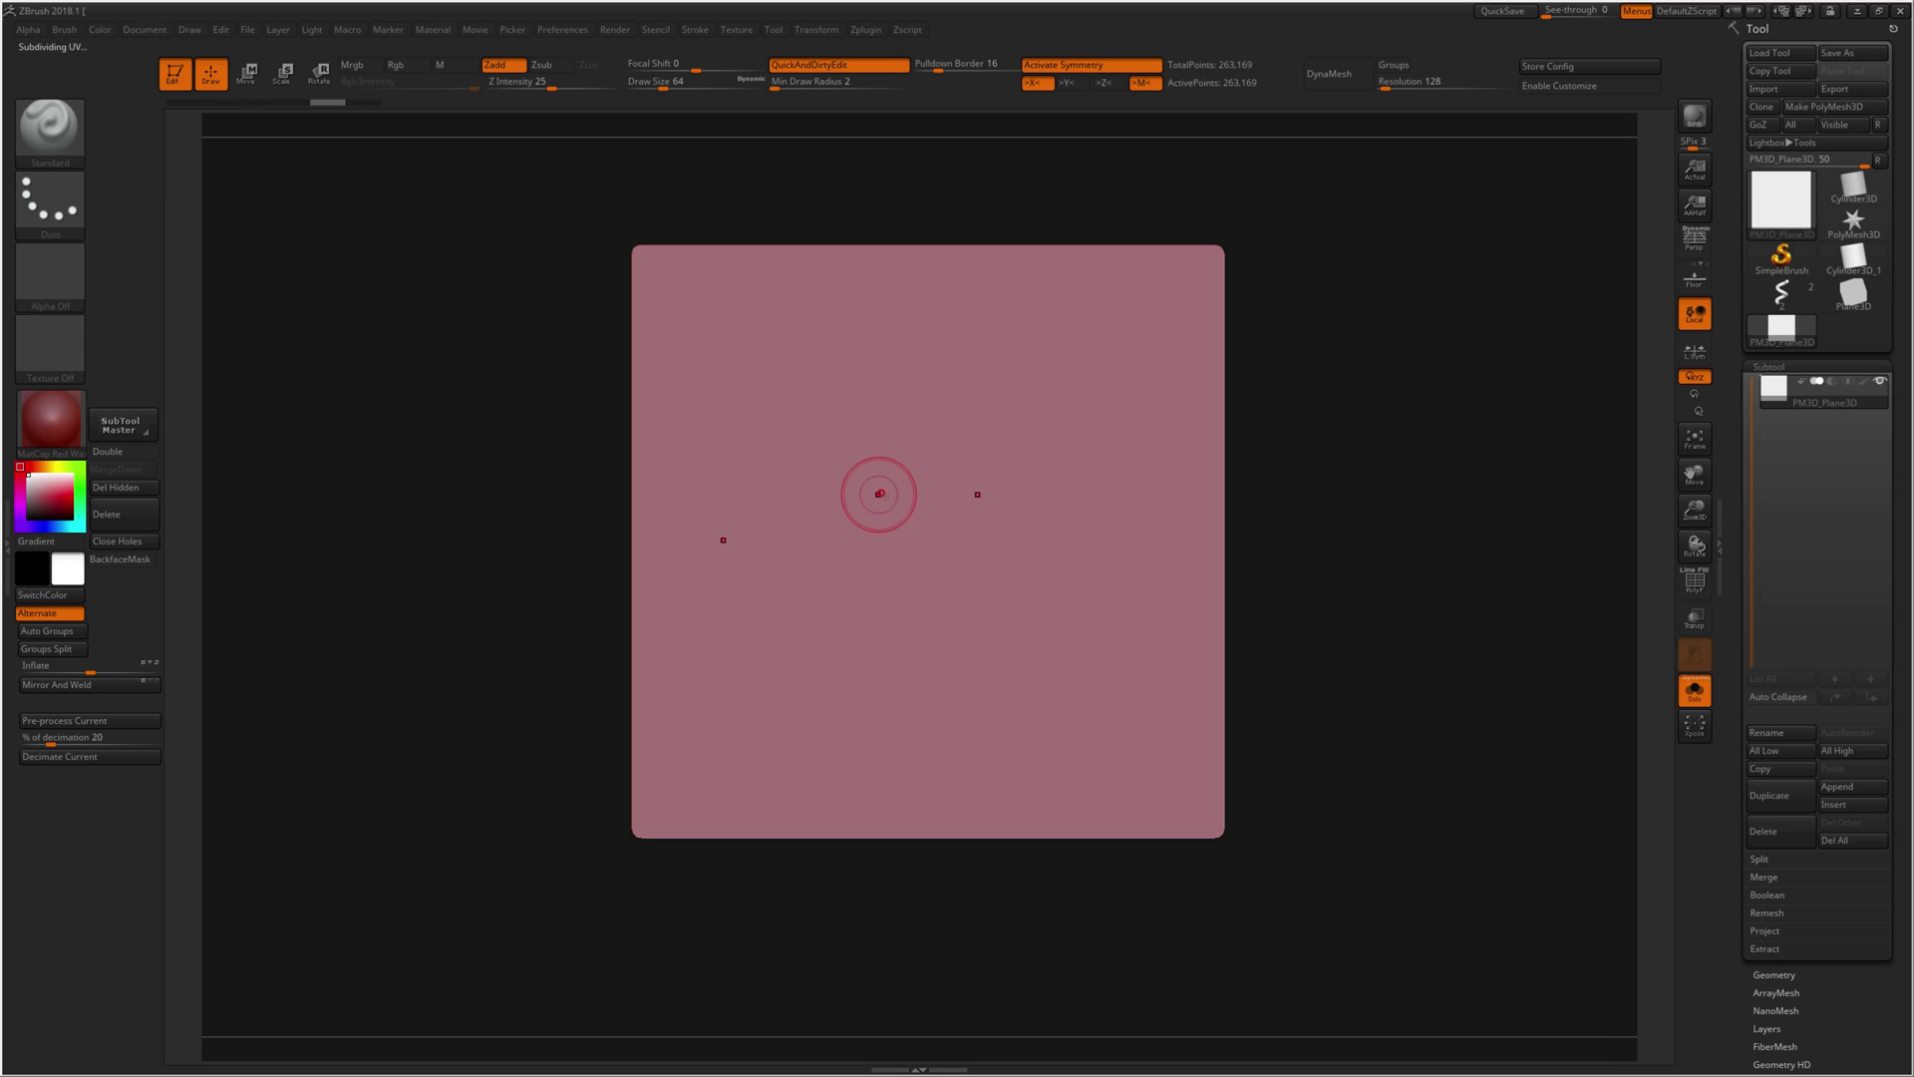
left_click_drag(877, 491, 898, 492)
key("ctrl+z")
mouse_move(915, 399)
left_mouse_down("ctrl")
mouse_move(863, 537)
mouse_move(907, 547)
mouse_move(880, 525)
mouse_move(897, 628)
mouse_move(916, 630)
left_mouse_up("ctrl")
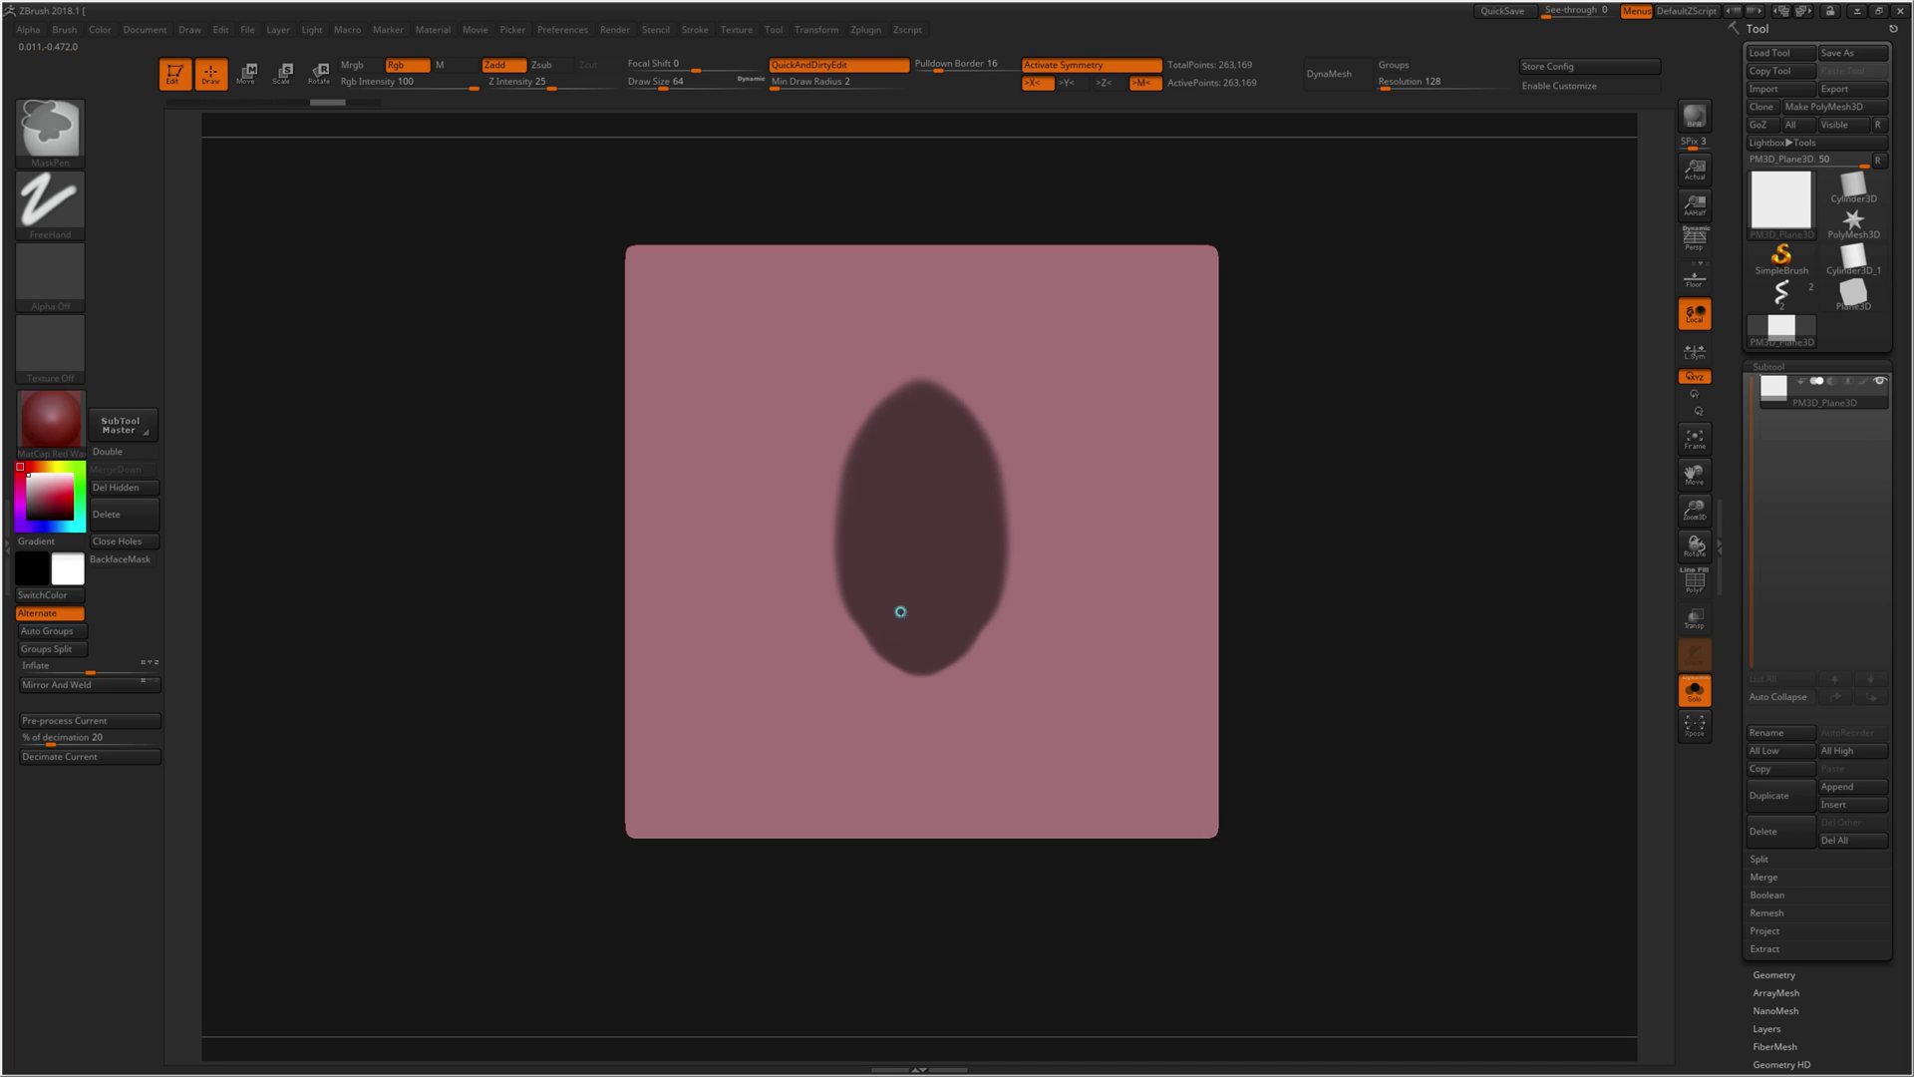
key("s")
left_click_drag(887, 555, 857, 552)
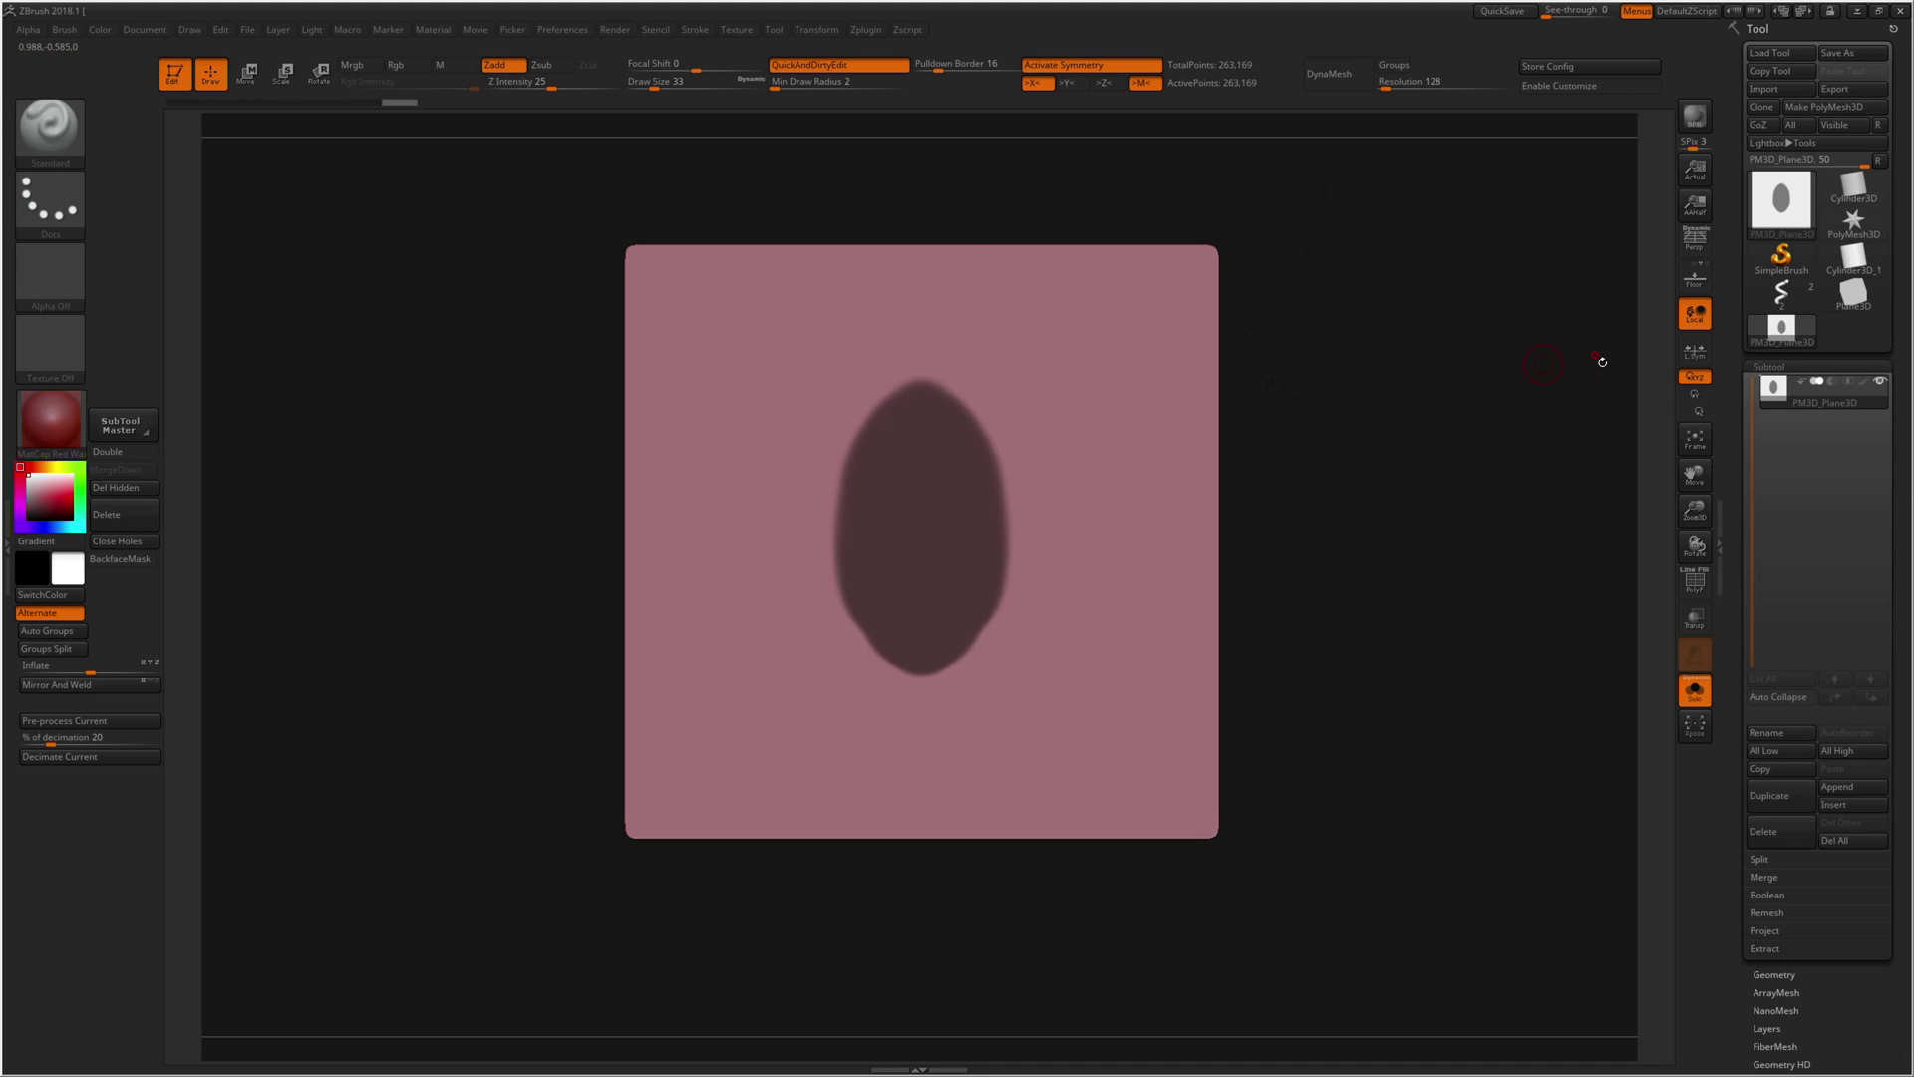
Step: Extract and accept the masked oval as a thin Extract1 subtool, viewed with wireframe
left_click(1787, 366)
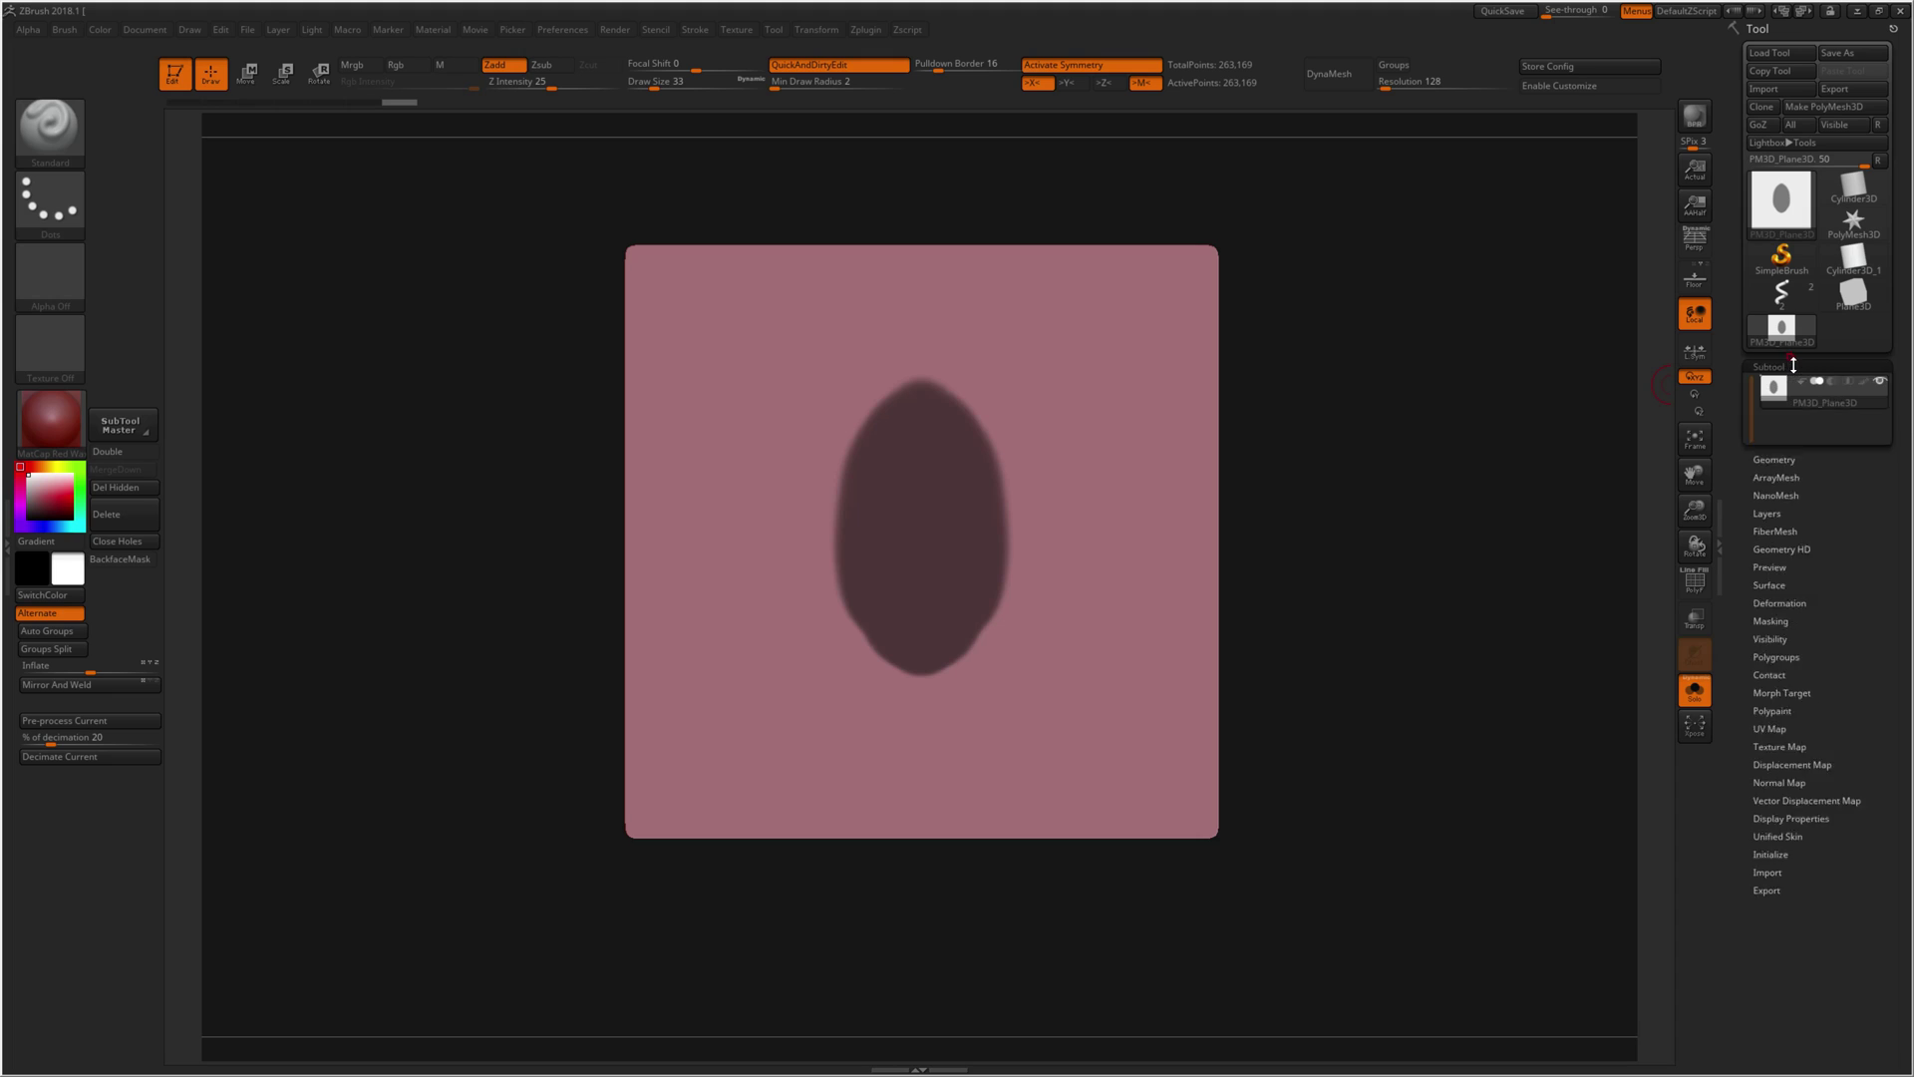
left_click(1785, 366)
left_click(1764, 948)
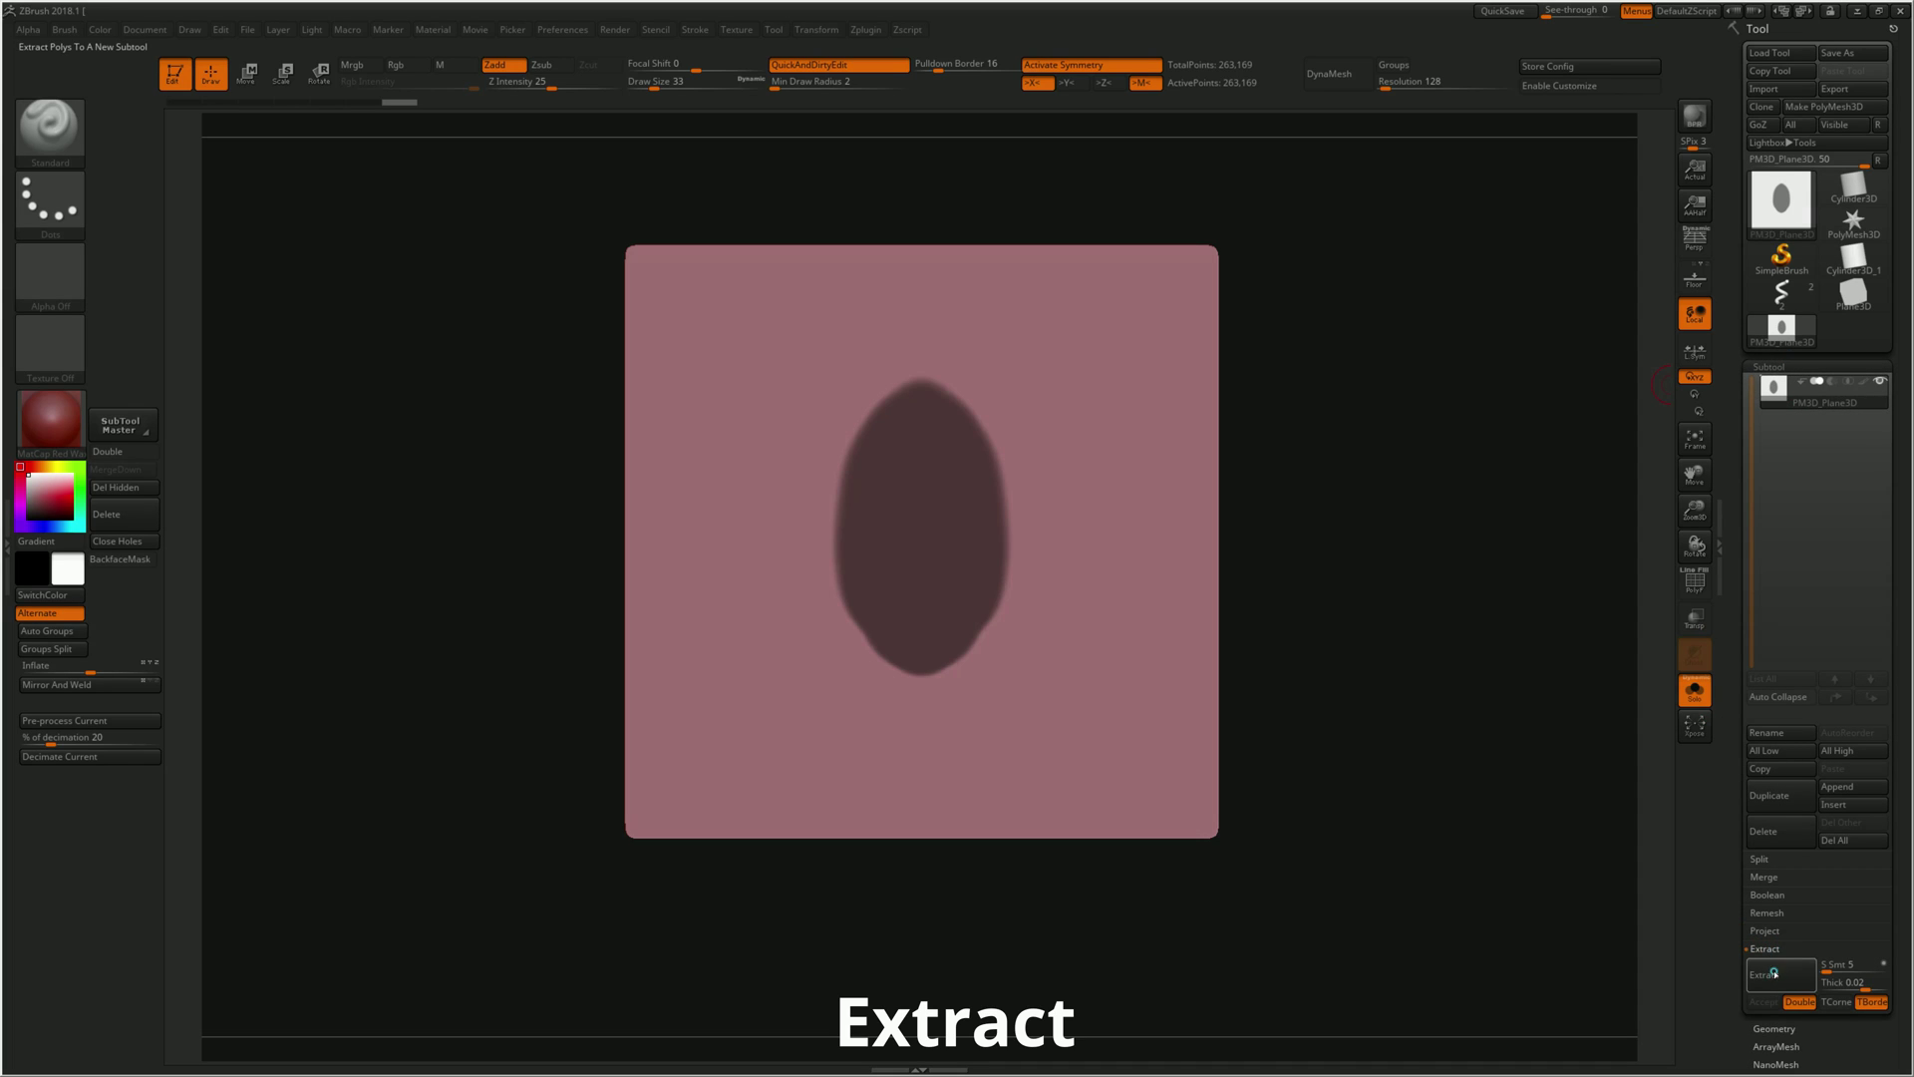
left_click_drag(1286, 529, 1387, 582)
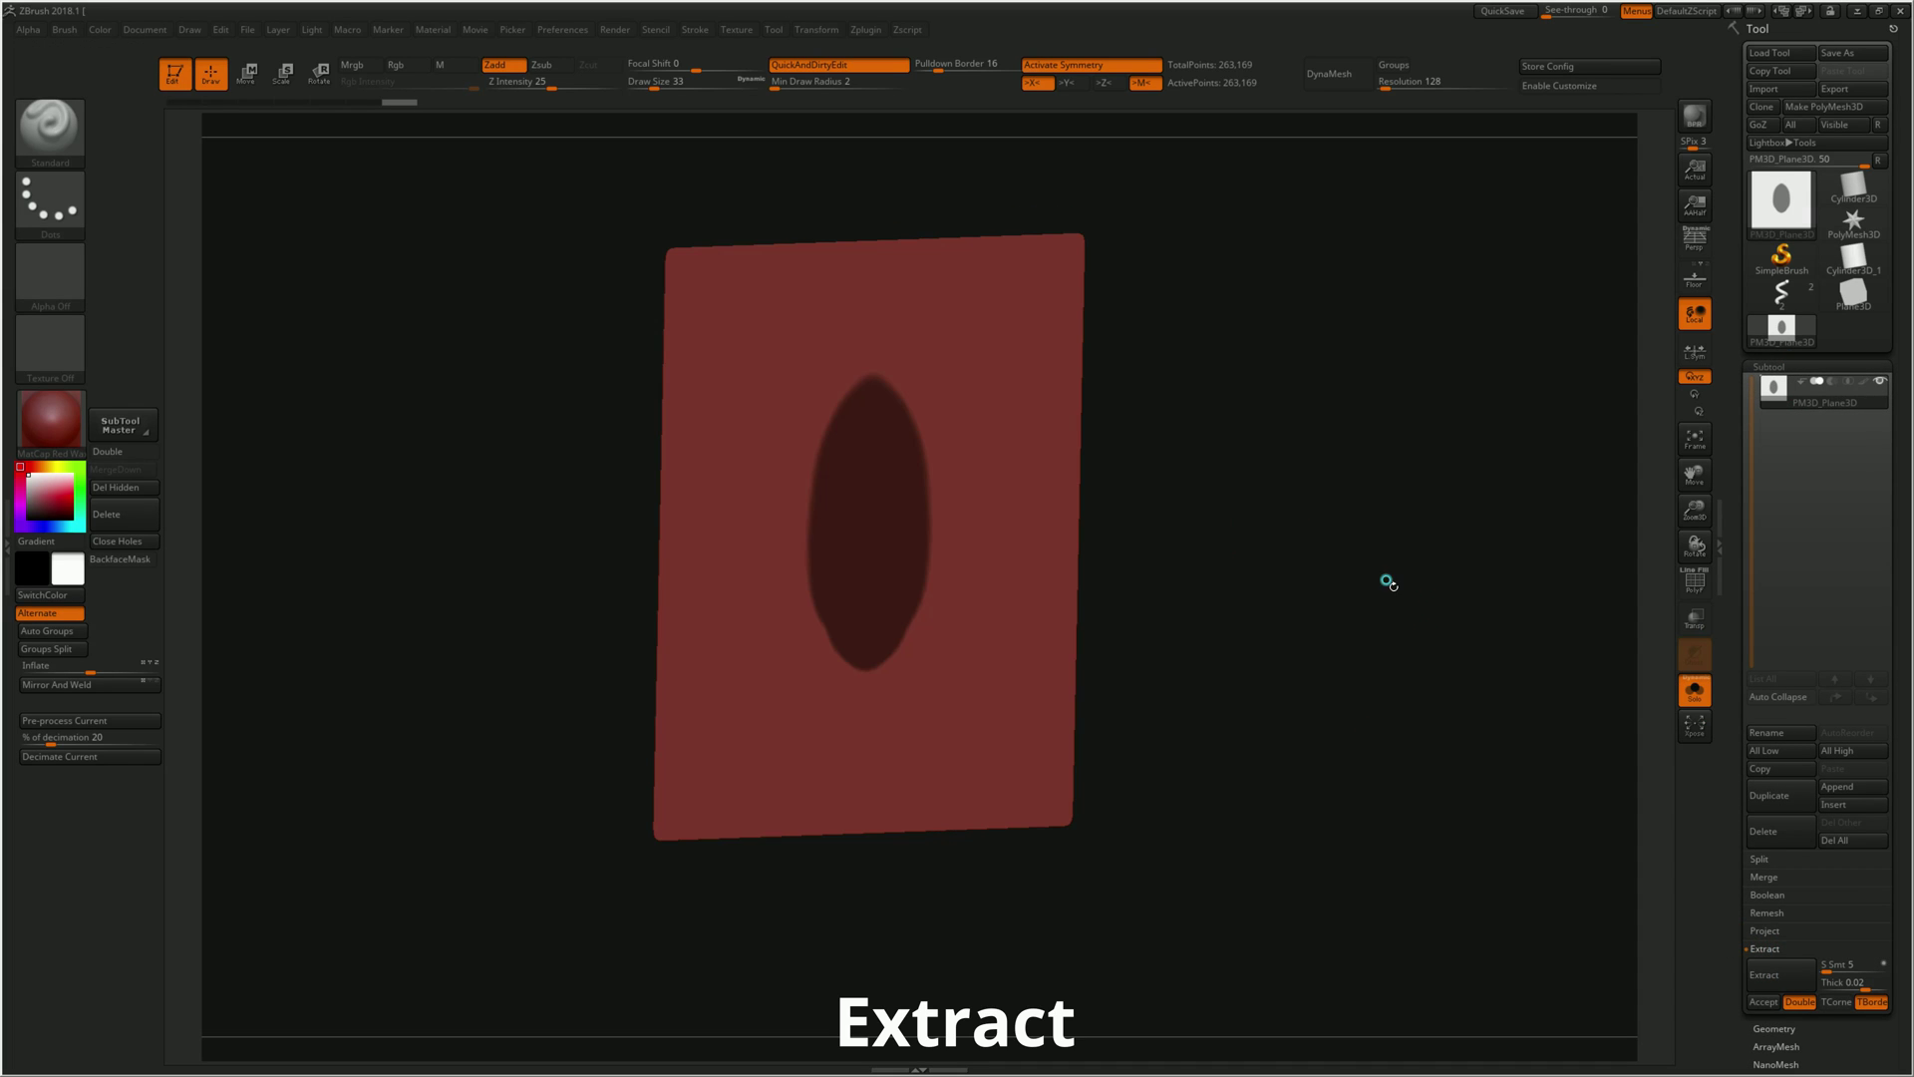
left_click(1788, 974)
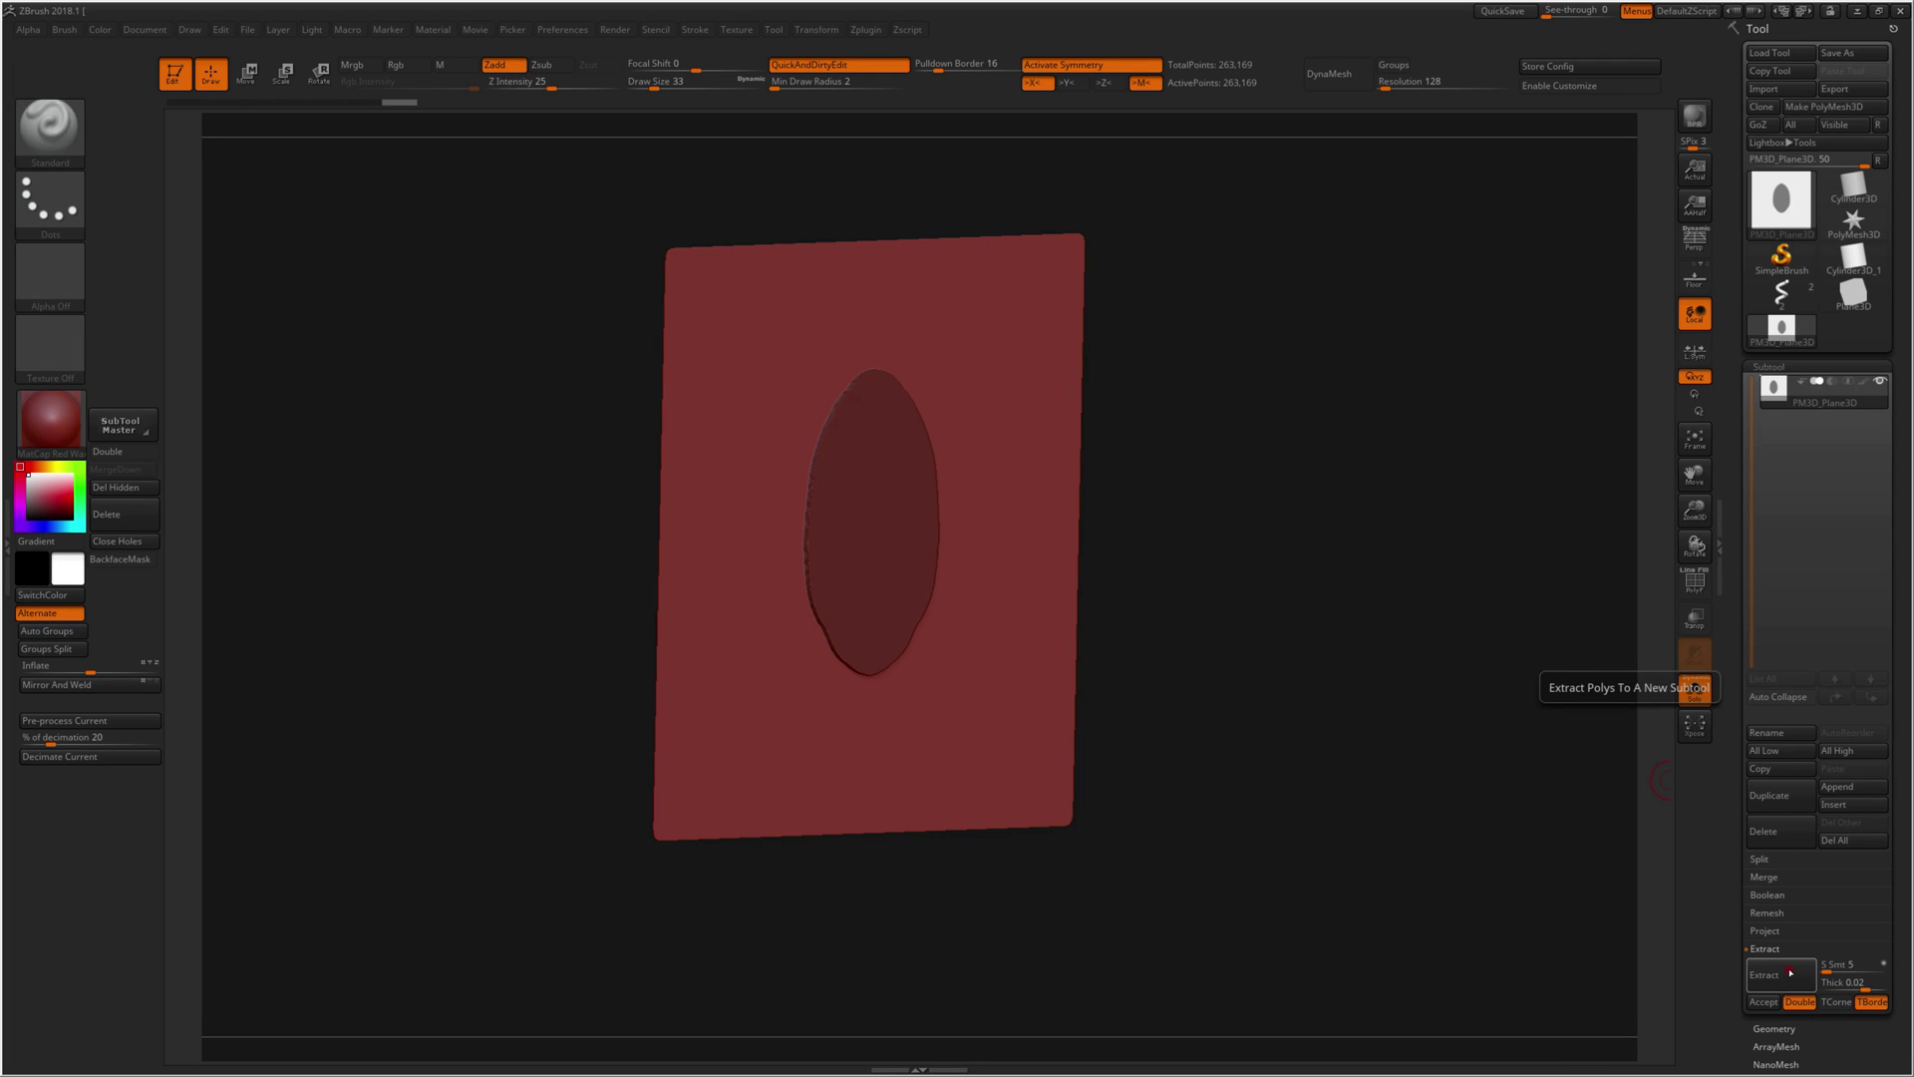
left_click(1764, 1001)
left_click_drag(1218, 398, 1074, 421)
key("shift+f")
mouse_move(1223, 432)
left_mouse_down()
mouse_move(1115, 375)
mouse_move(1093, 405)
mouse_move(1175, 389)
mouse_move(1184, 495)
mouse_move(1206, 483)
left_mouse_up()
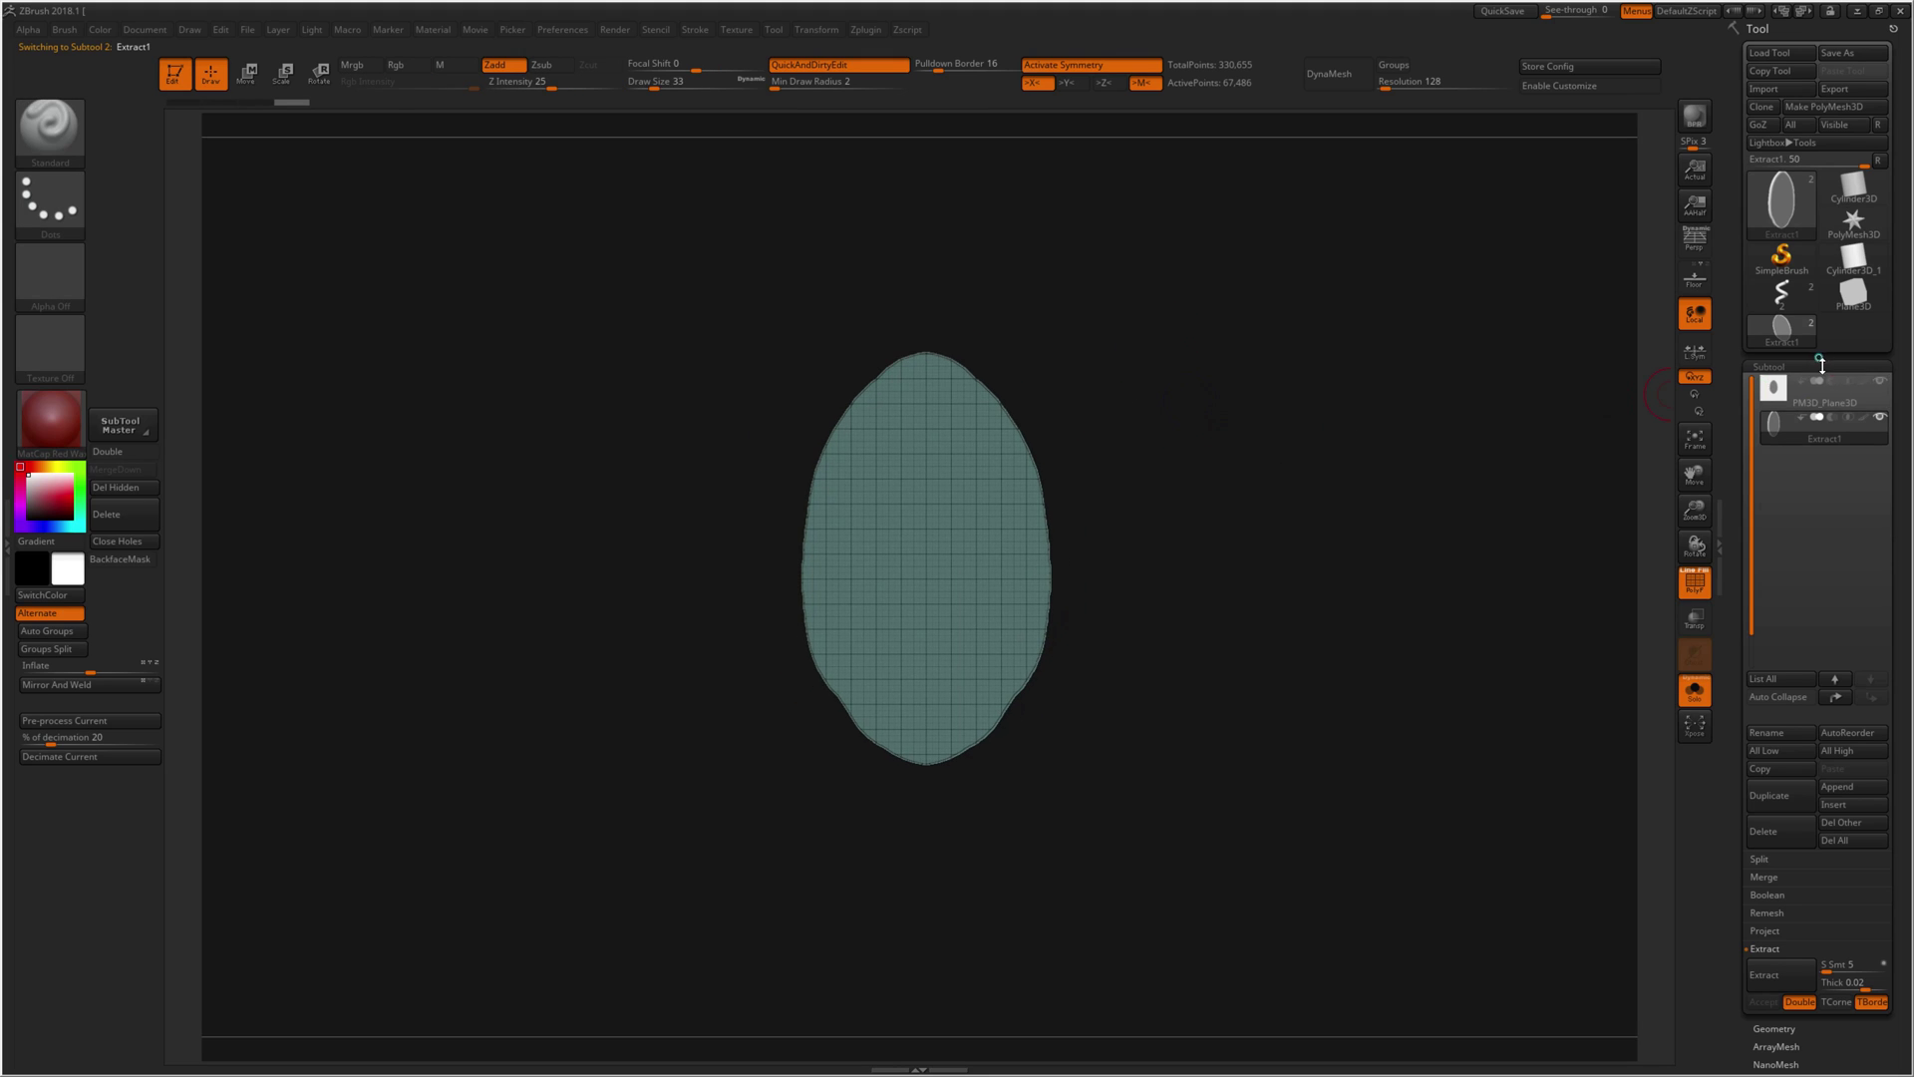
left_click(1823, 365)
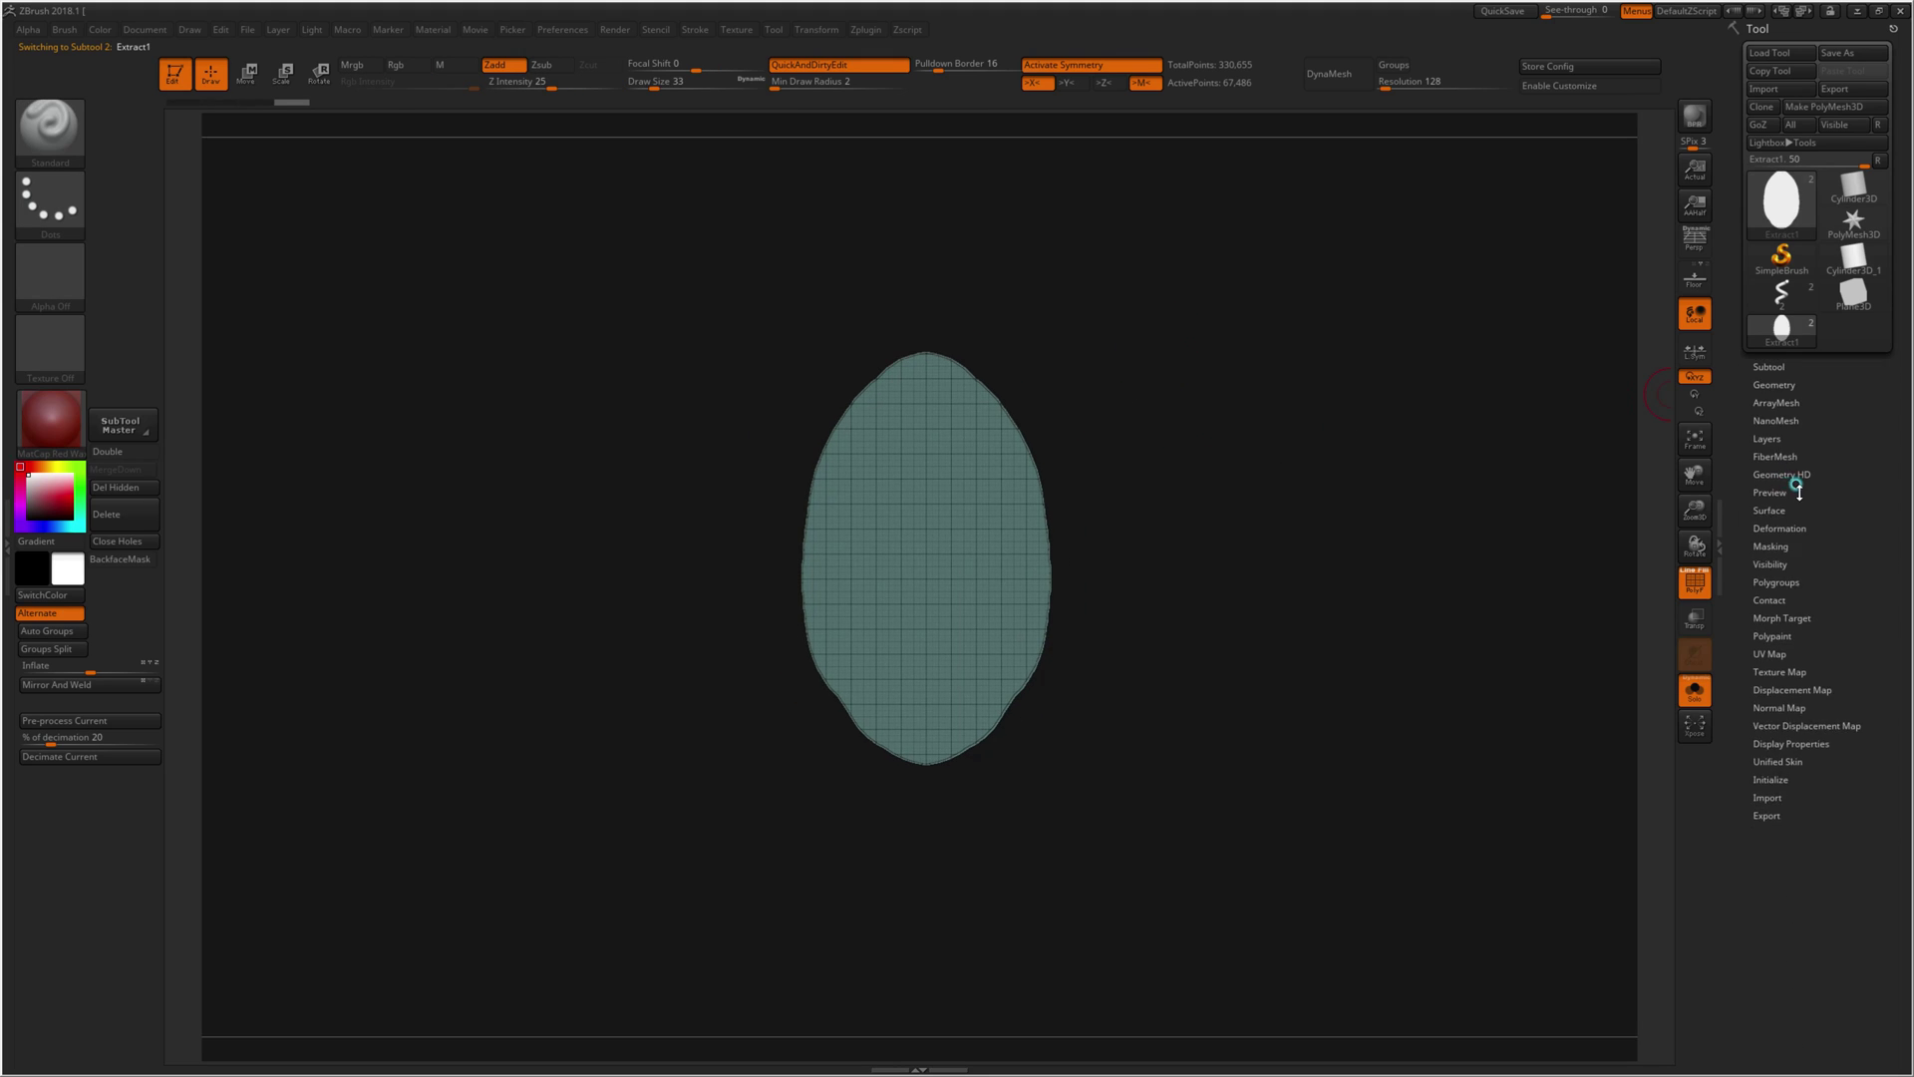
Step: Run ZRemesher on Extract1, undo the dense result, and remesh again
left_click(1773, 385)
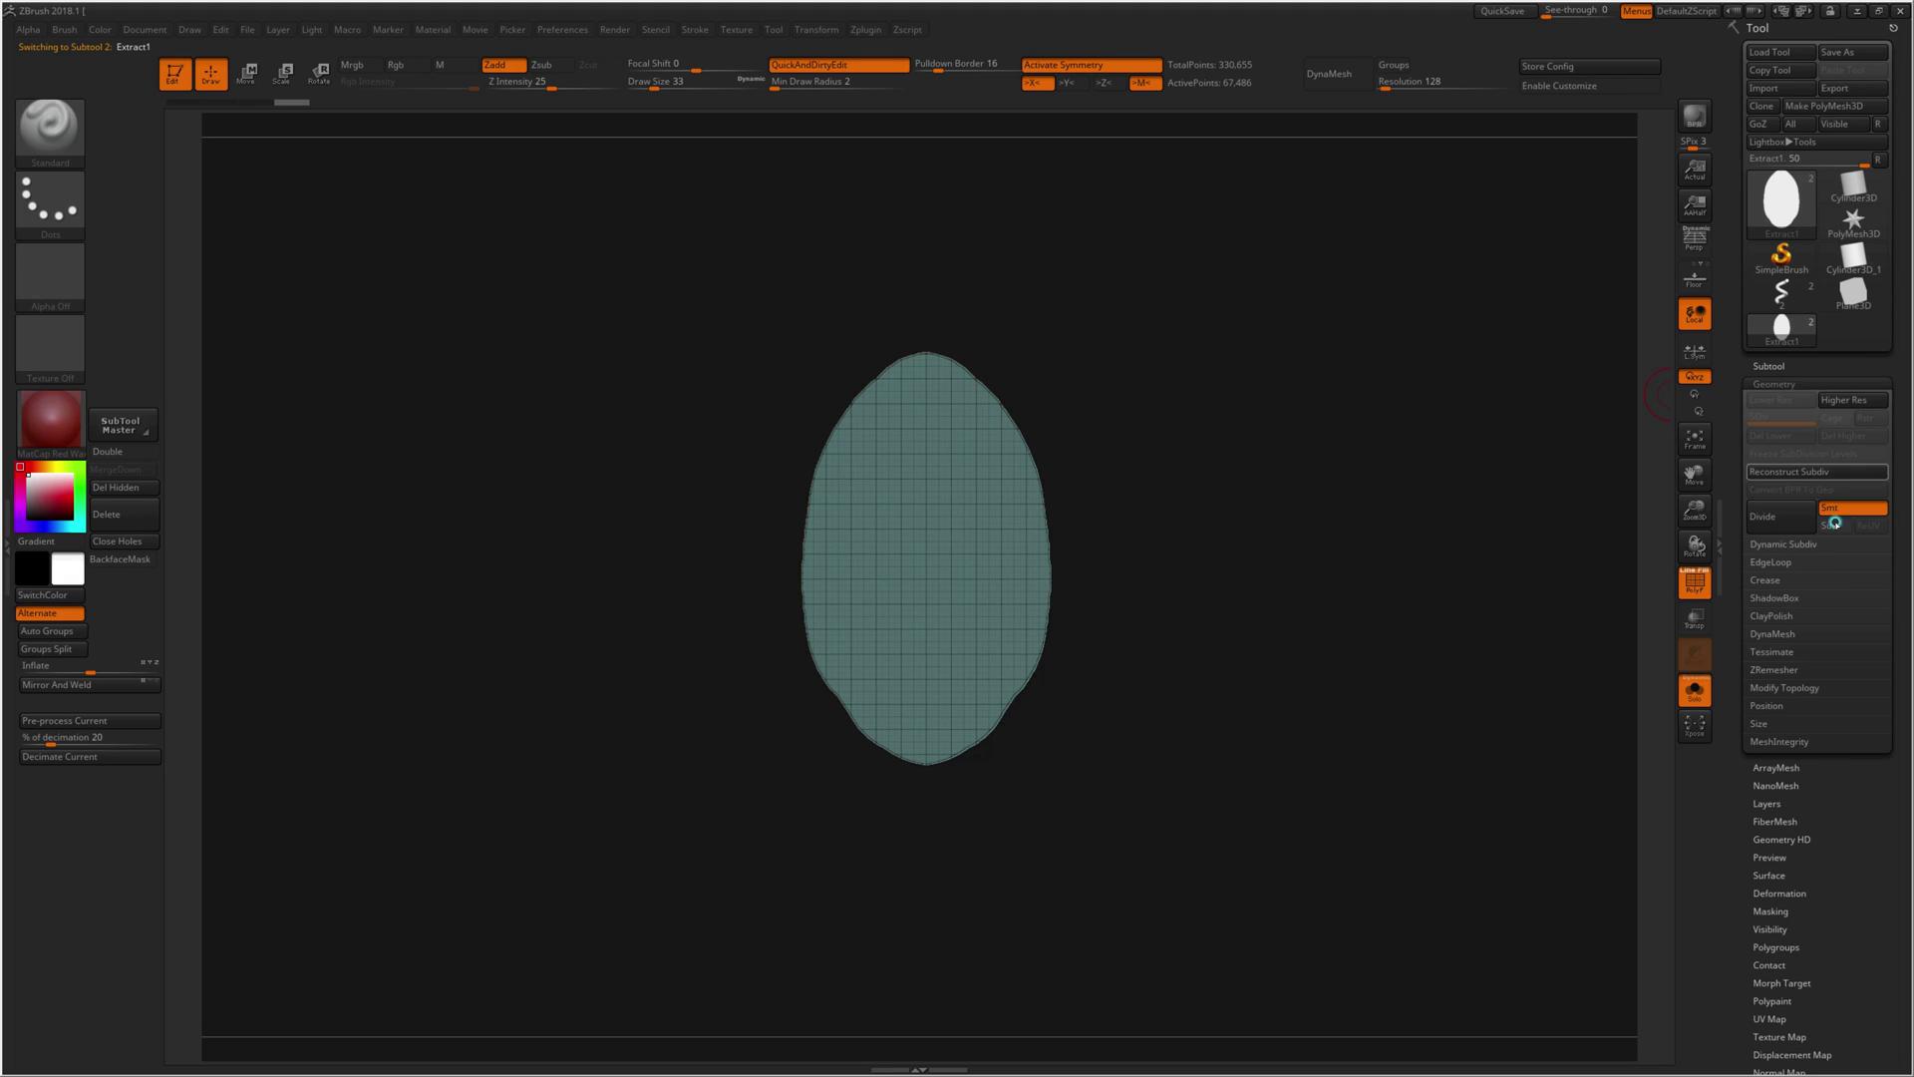
left_click(1792, 671)
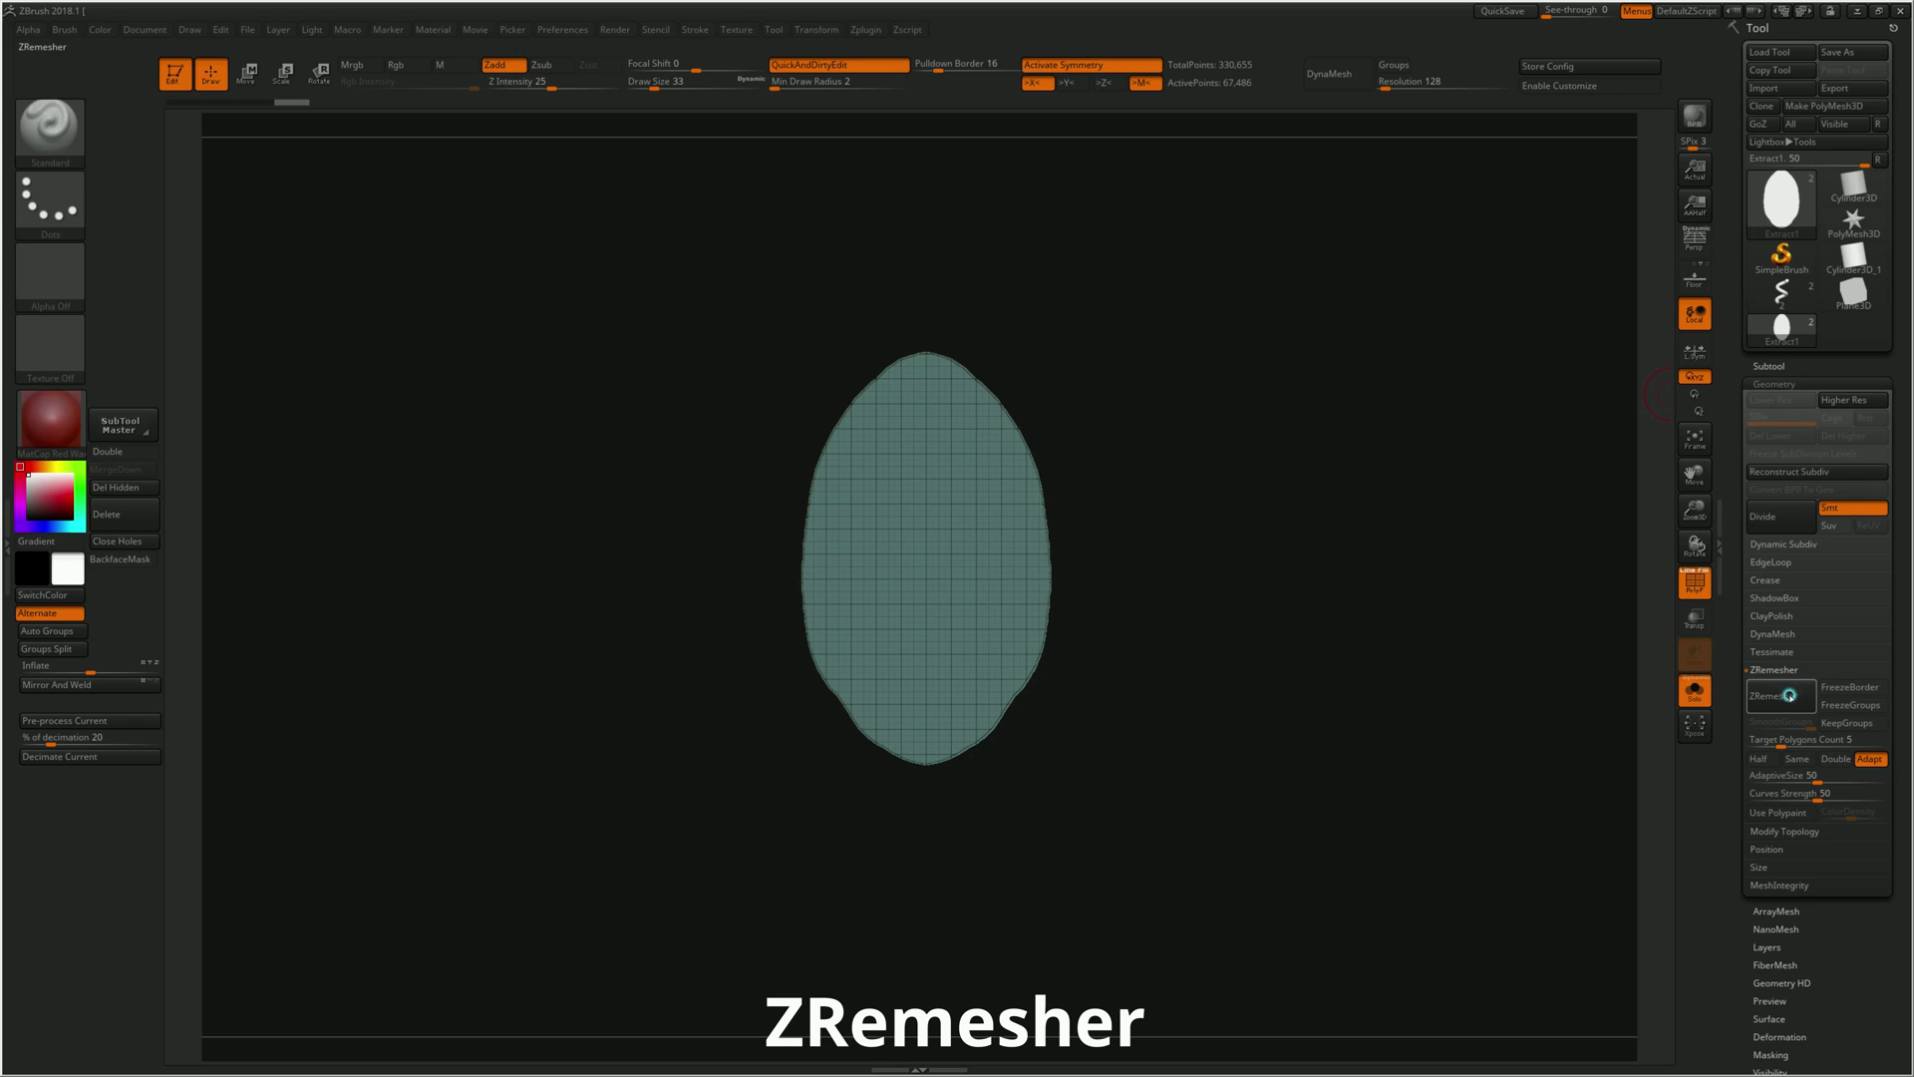
left_click(1780, 699)
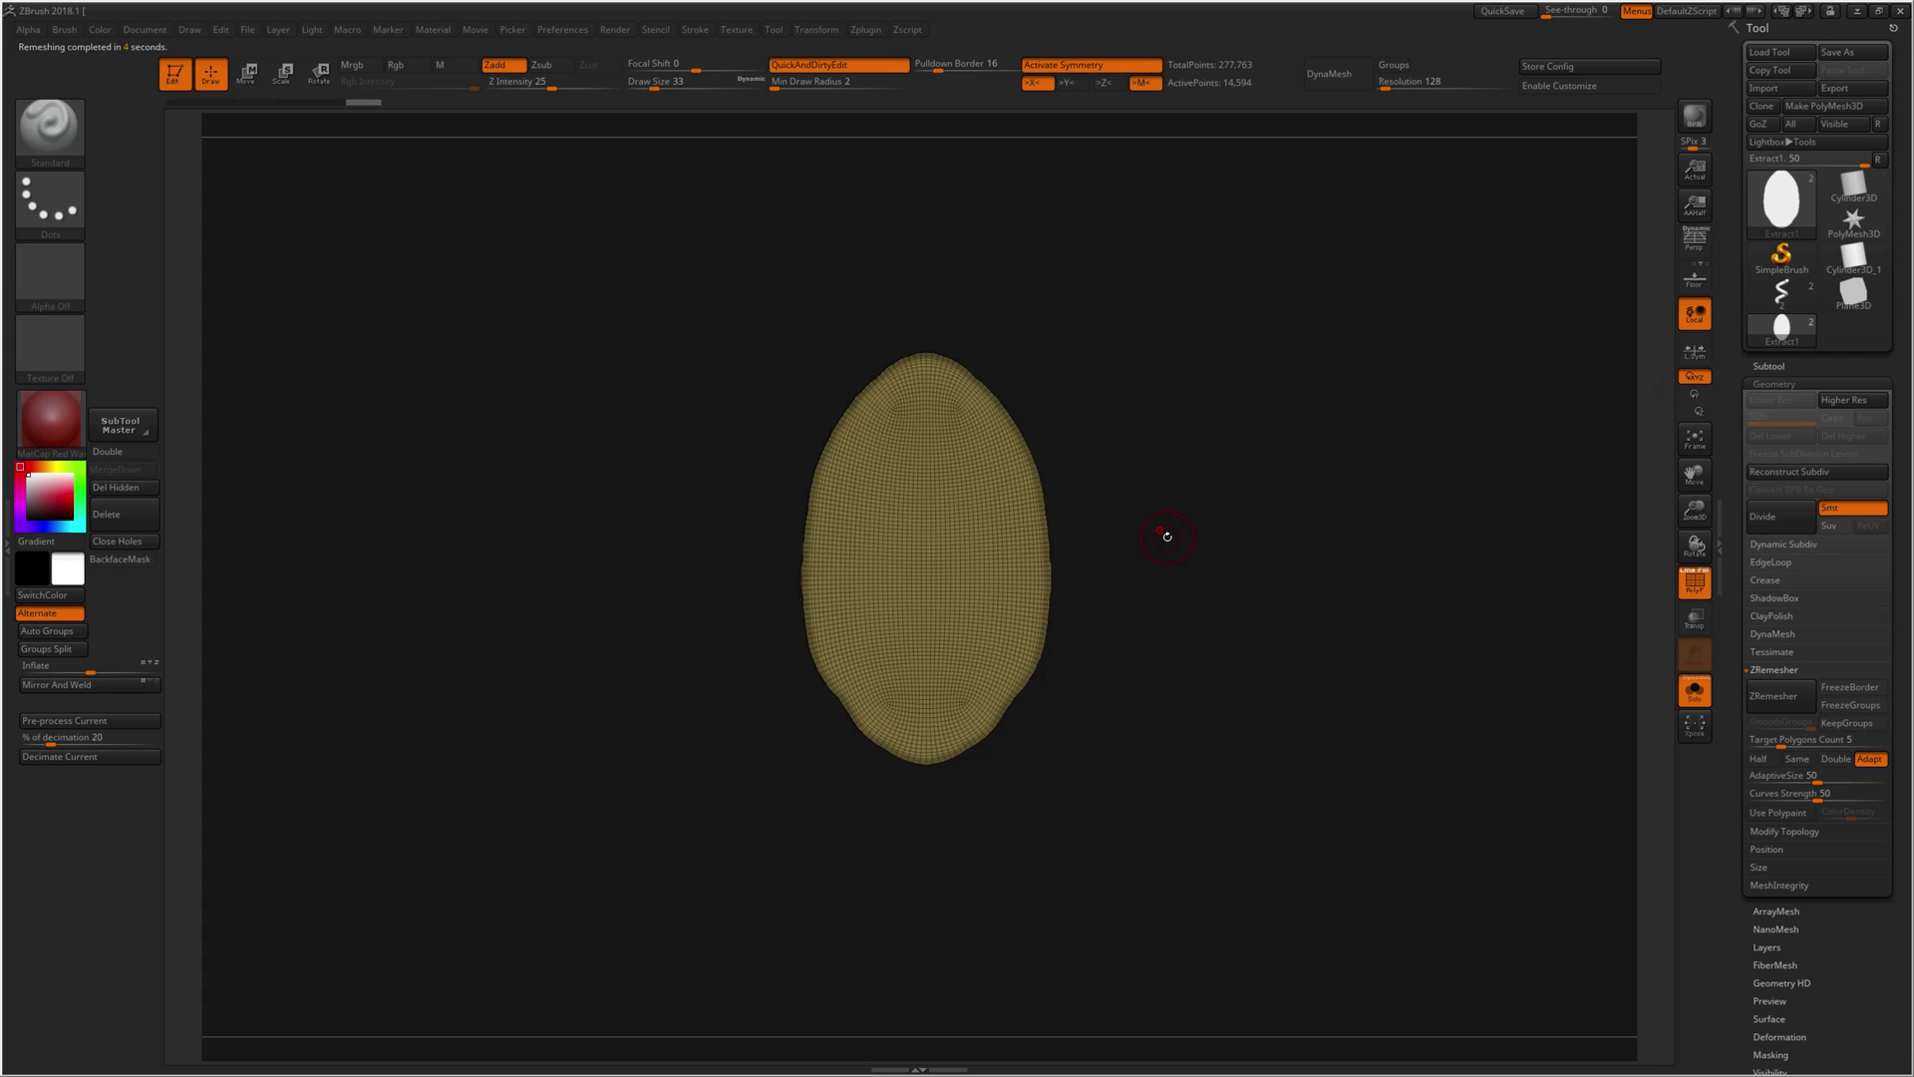
key("ctrl+z")
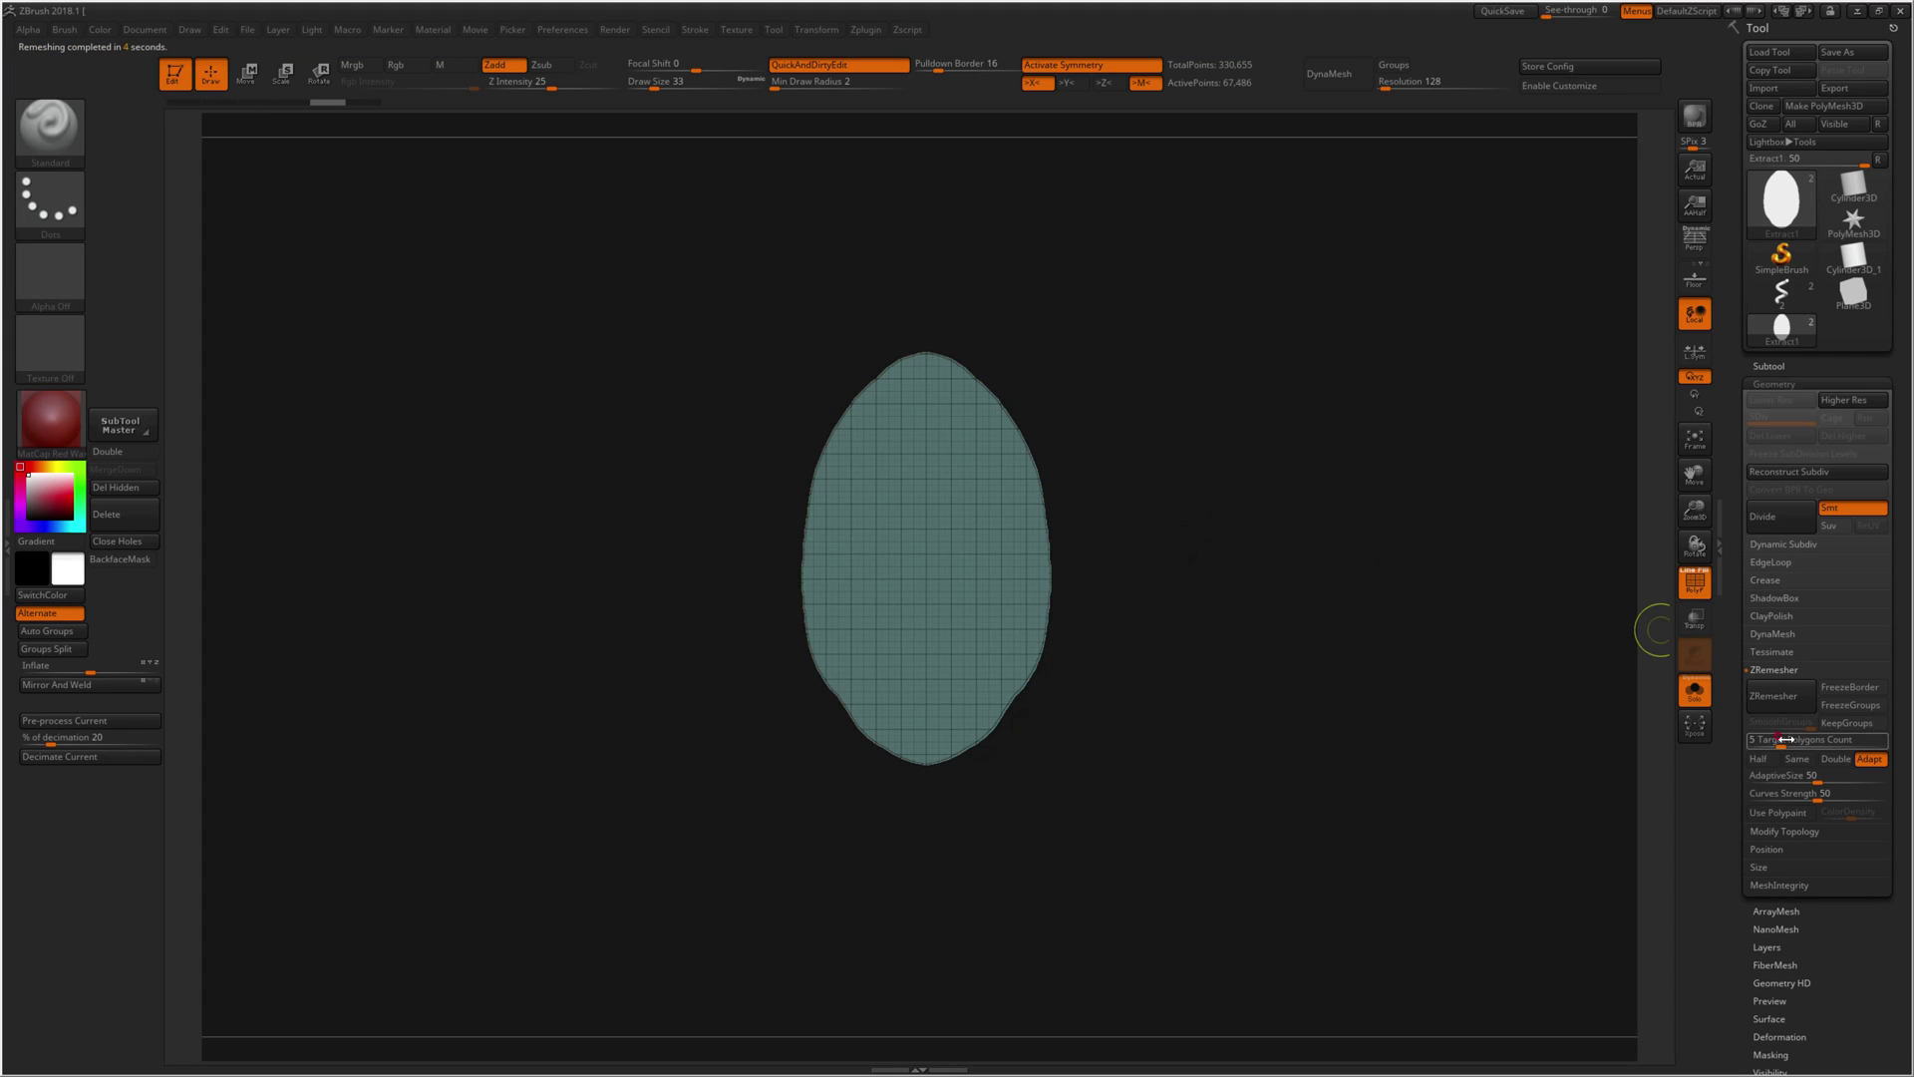
left_click(1760, 702)
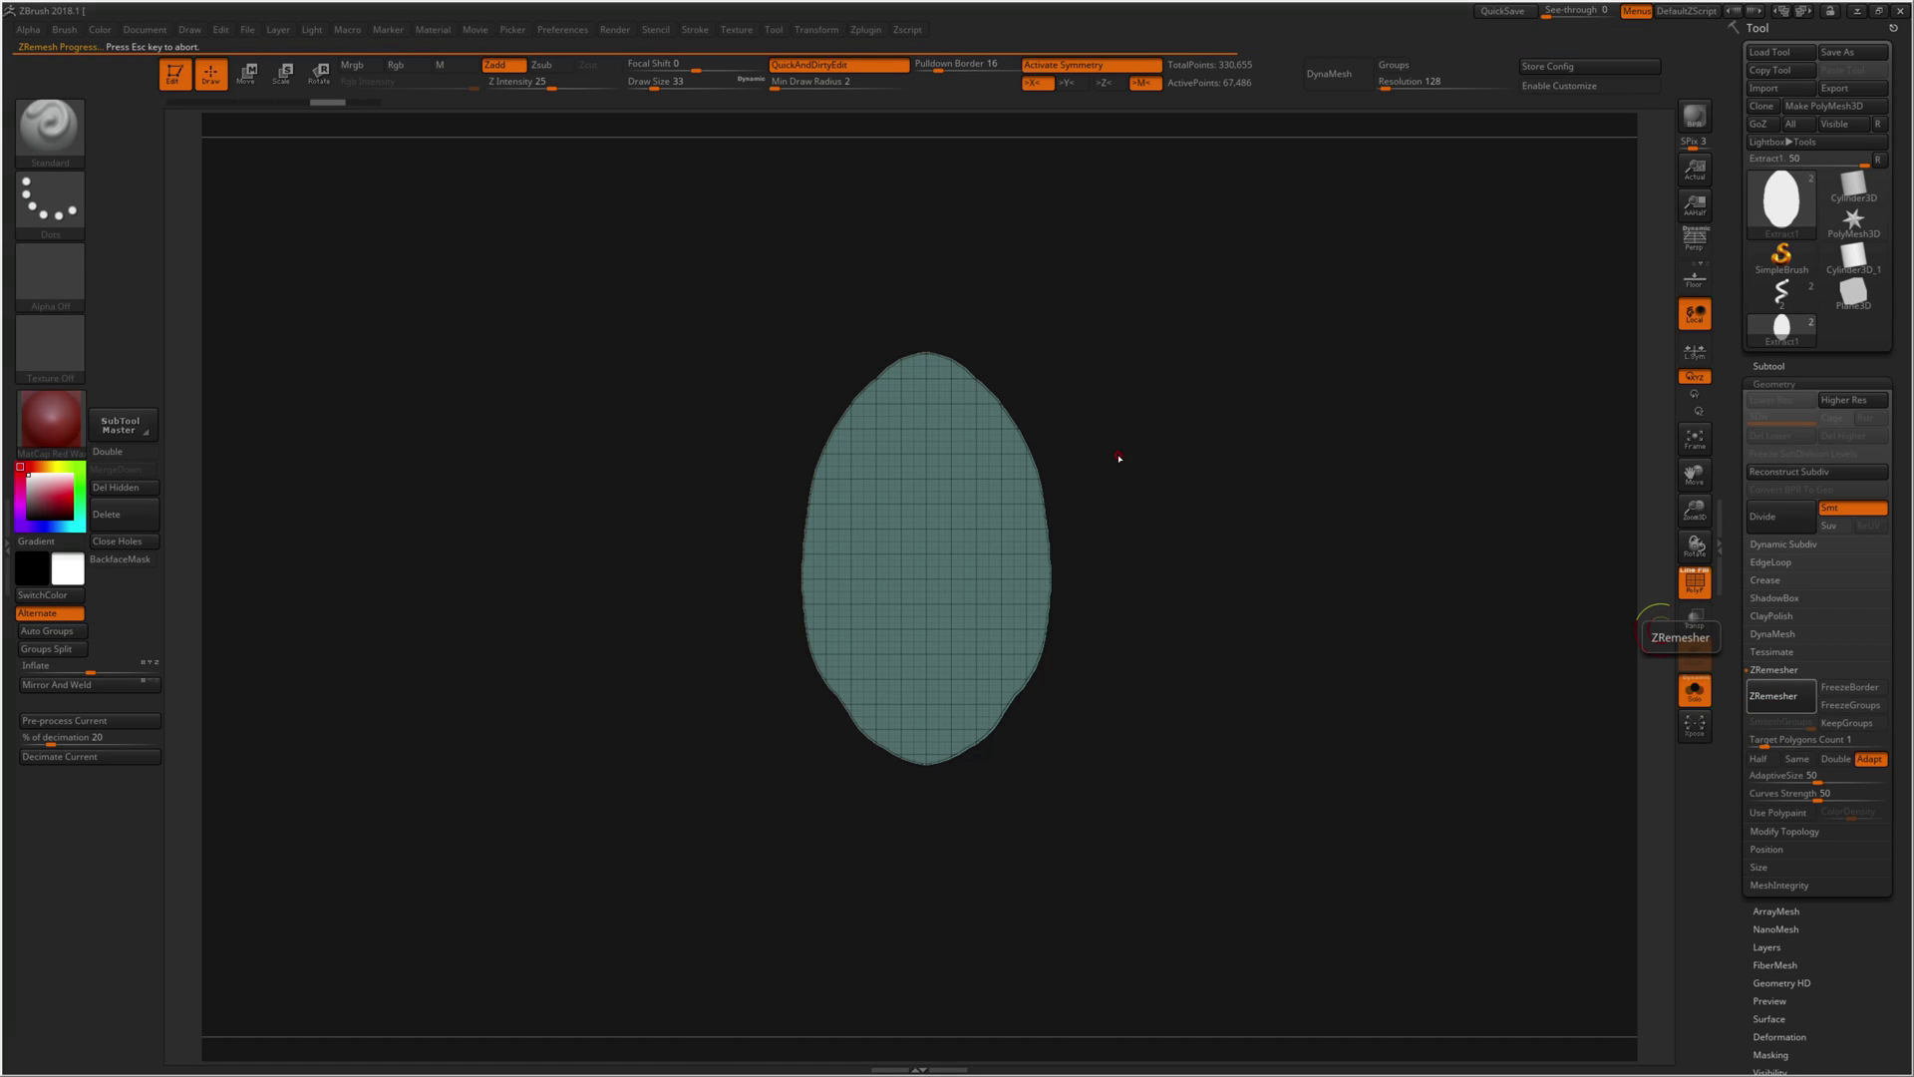
Step: Rerun ZRemesher until clean, about 3,022 points, checking the wireframe; brush size 112
mouse_move(1134, 493)
left_mouse_down()
mouse_move(1167, 488)
mouse_move(1124, 518)
mouse_move(1265, 475)
mouse_move(1379, 517)
left_mouse_up()
key("shift+f")
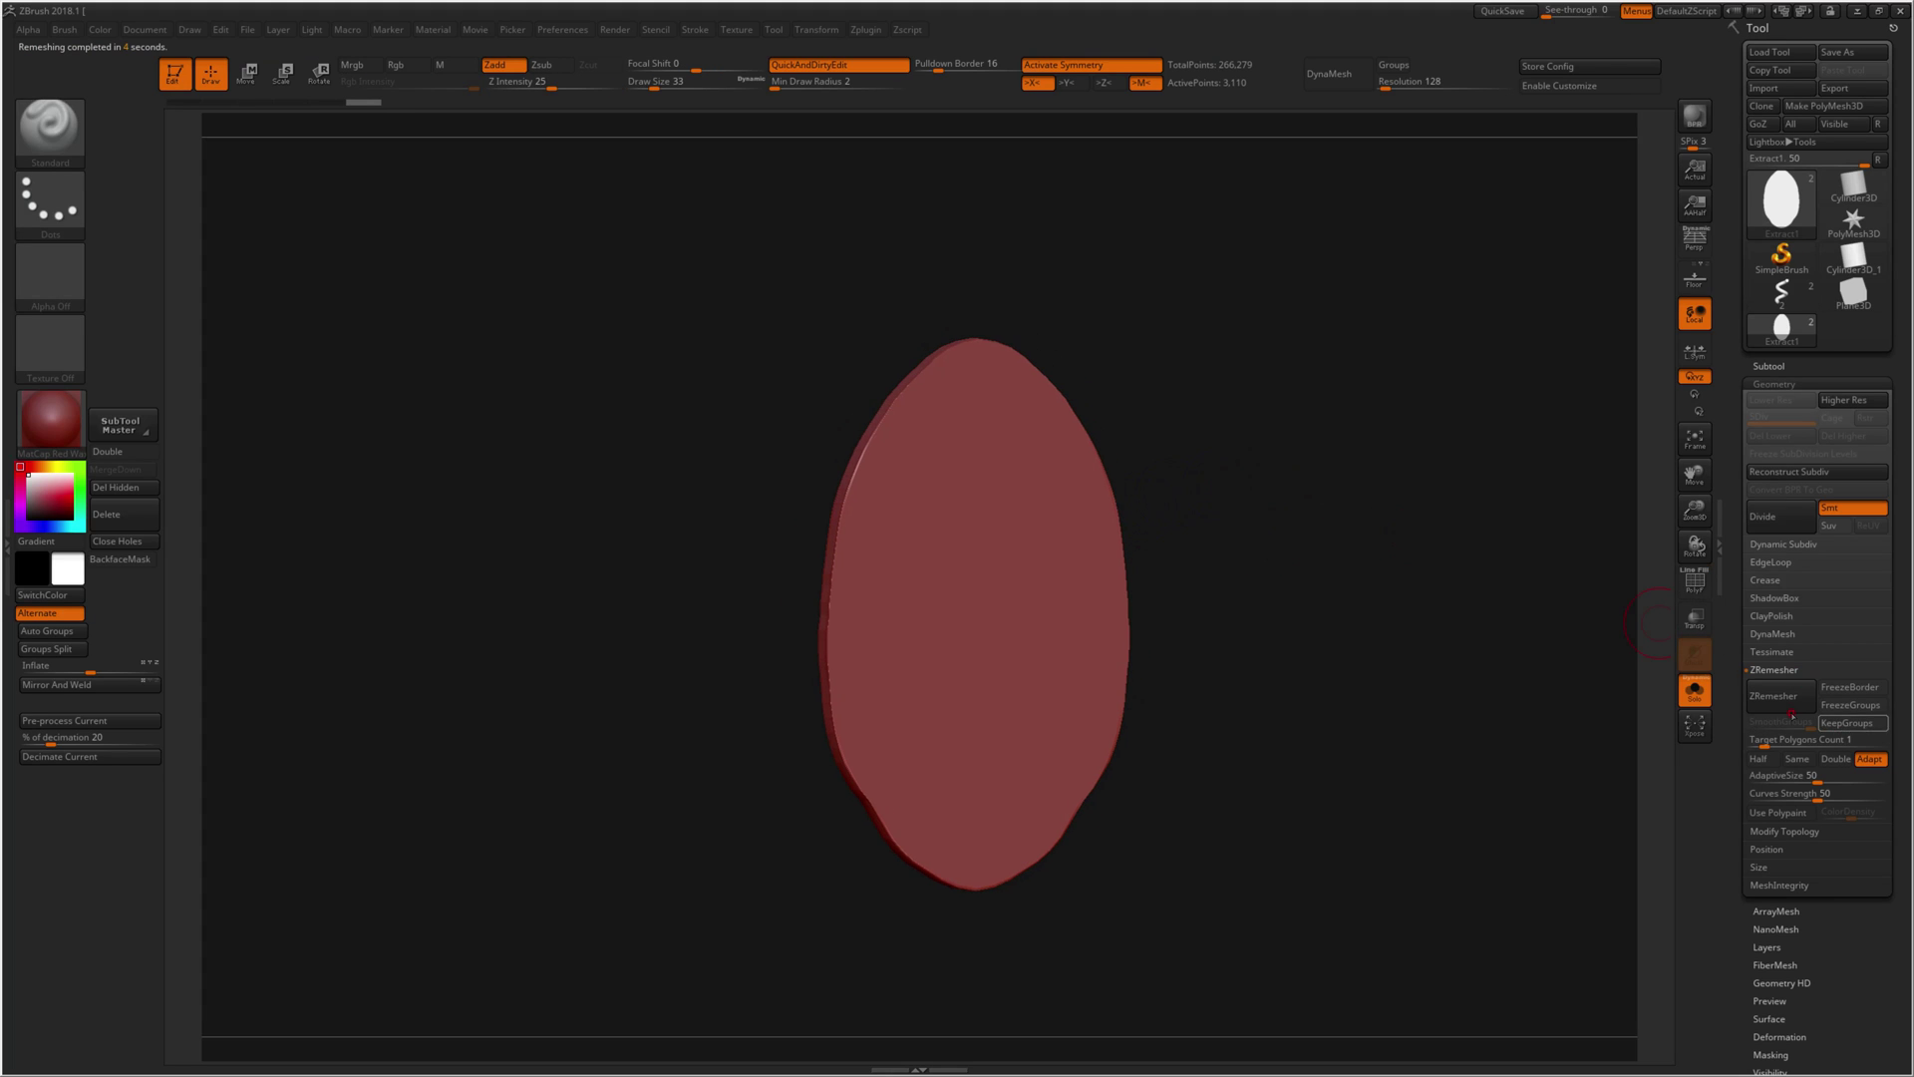
left_click(1778, 696)
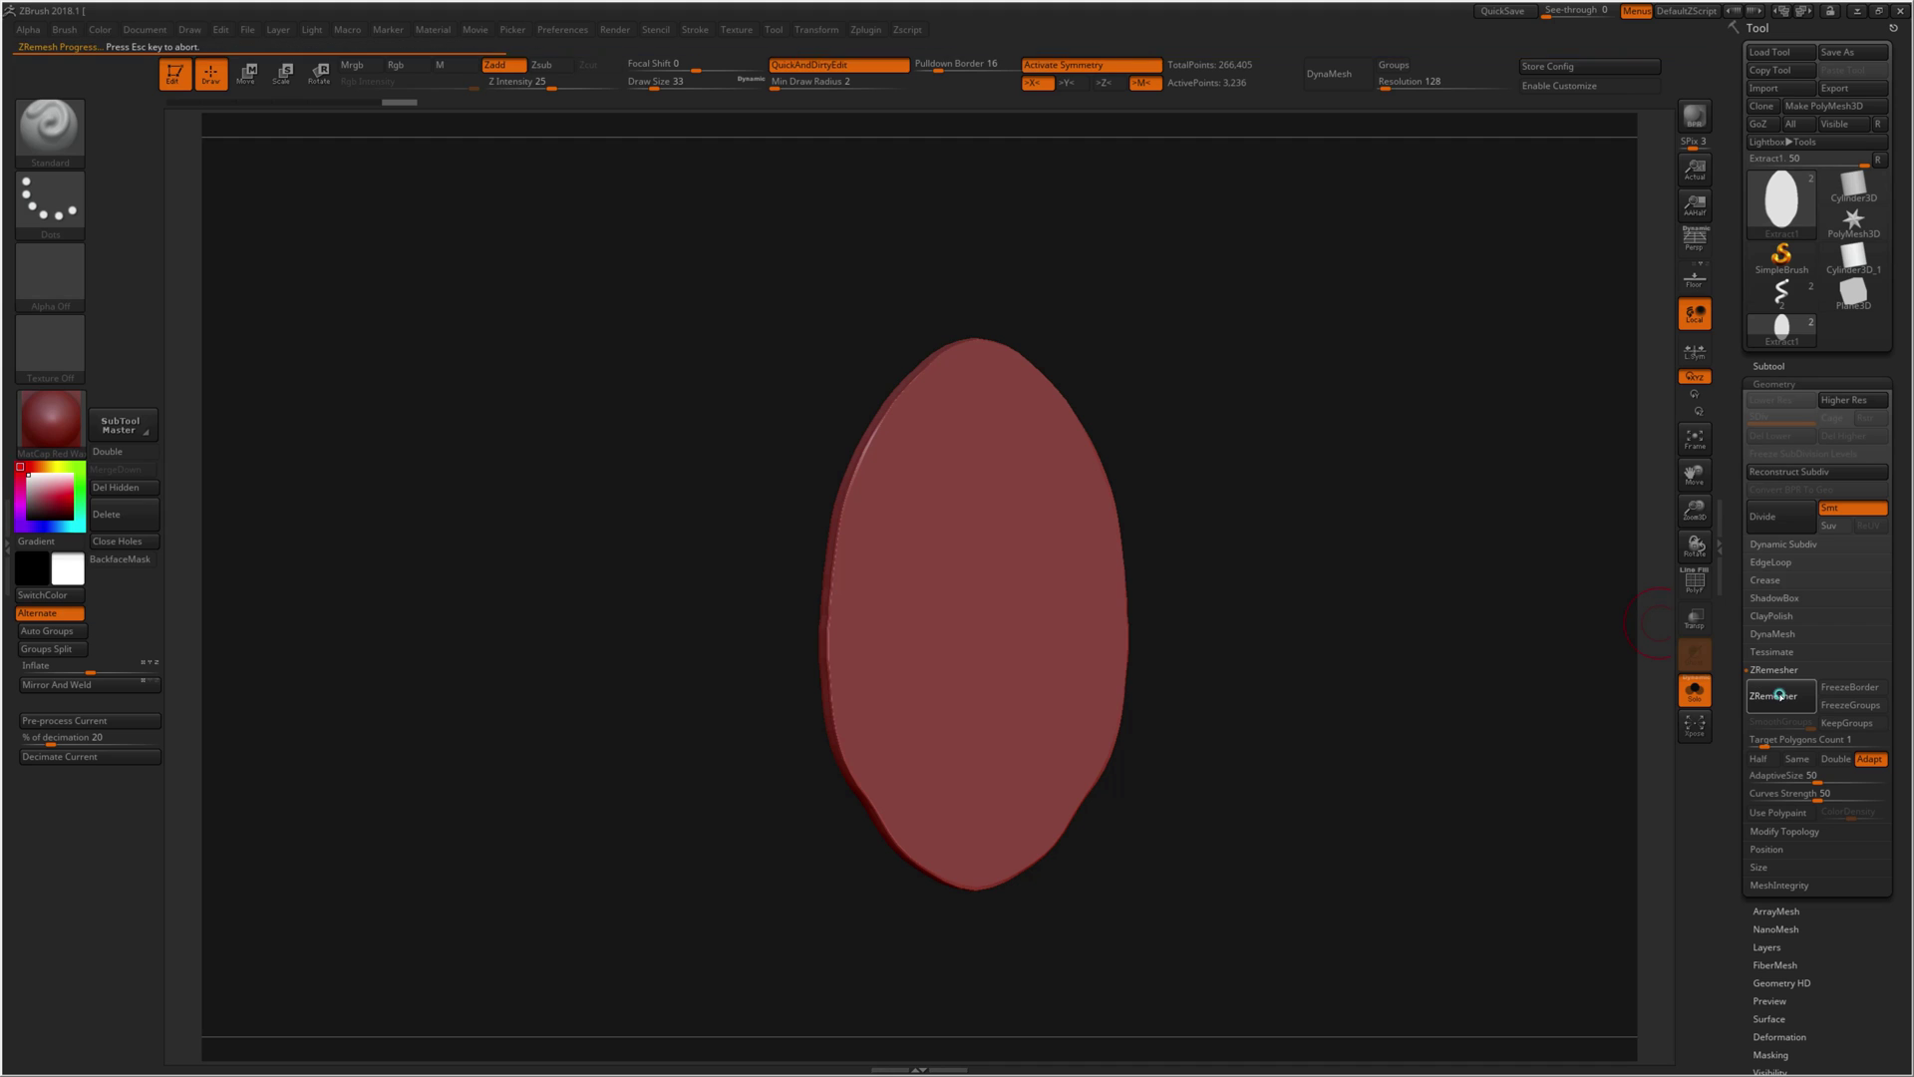
left_click(1781, 695)
left_click(1780, 693)
key("shift+f")
key("shift+f")
key("s")
left_click(1211, 454)
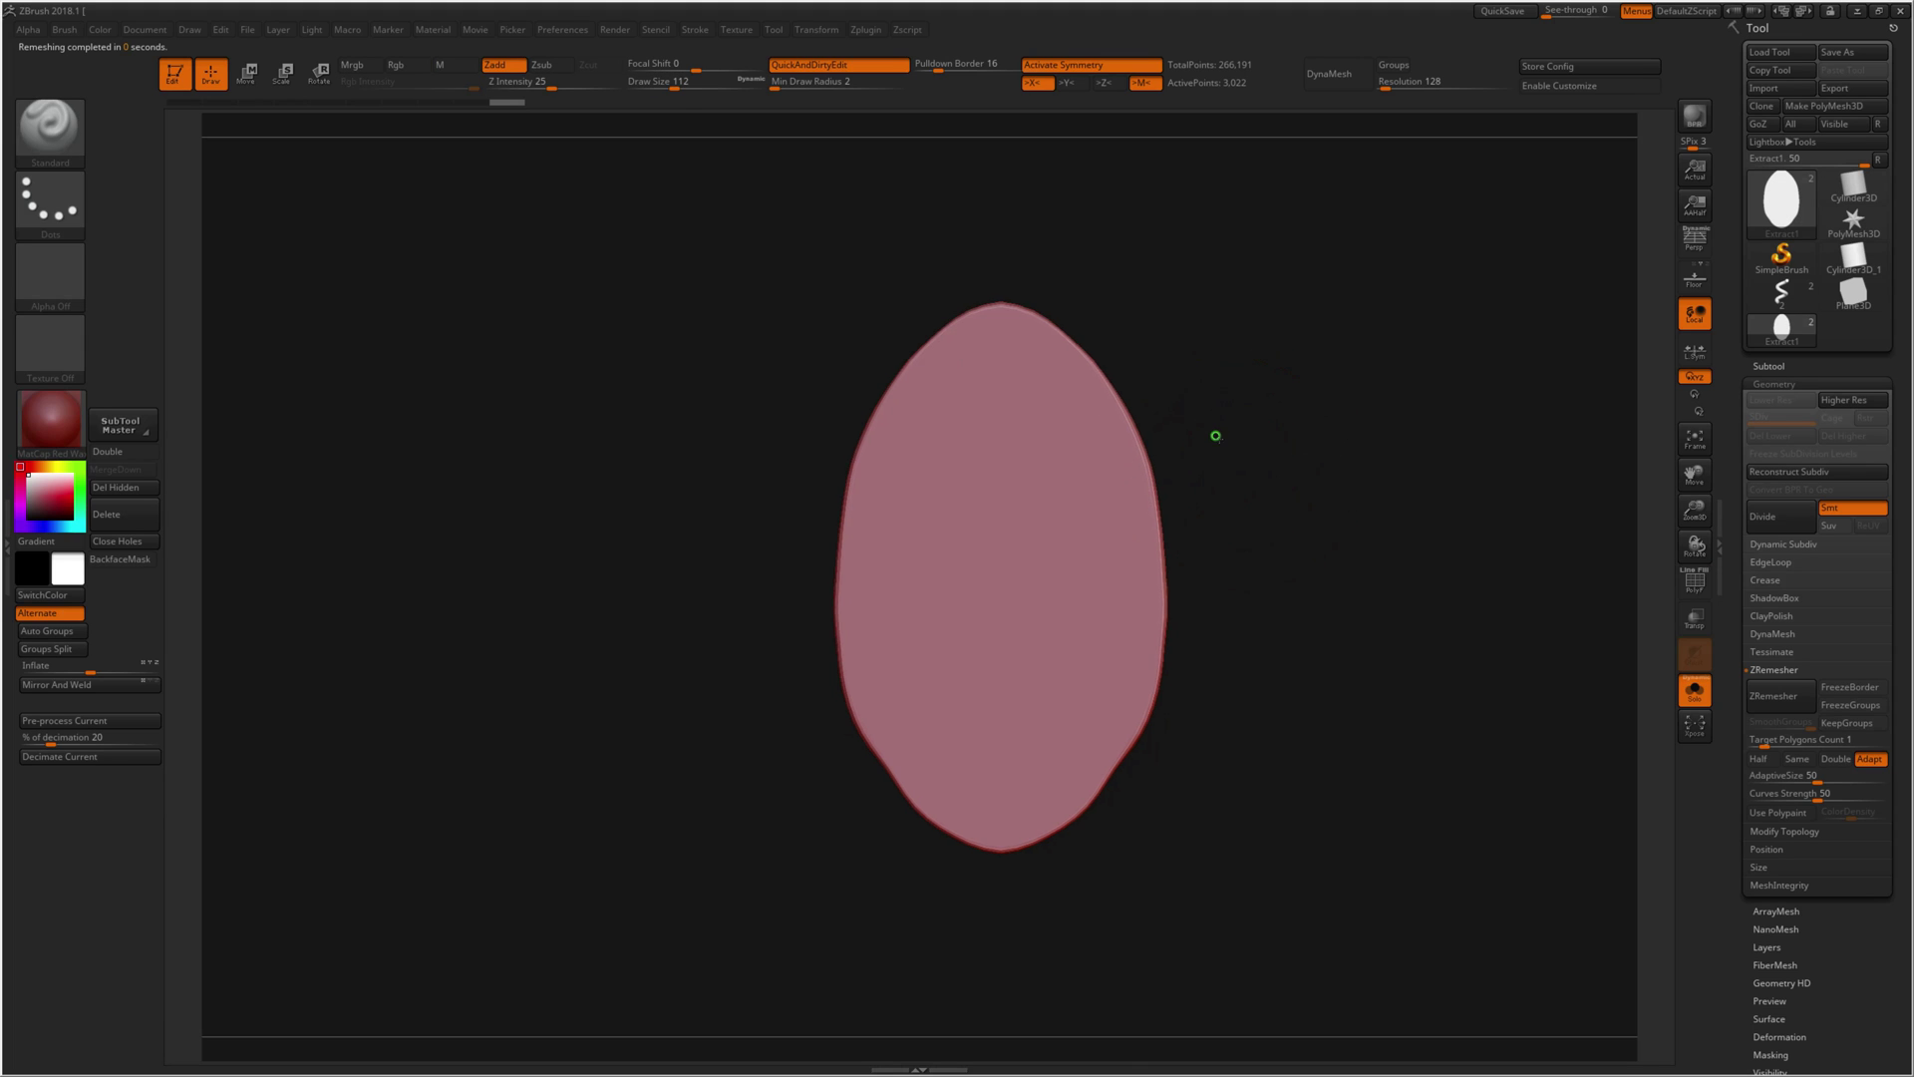
Step: With symmetry off, carve and smooth a central groove and reshape the side edges
key("x")
left_click_drag(1200, 492, 1146, 471, "shift")
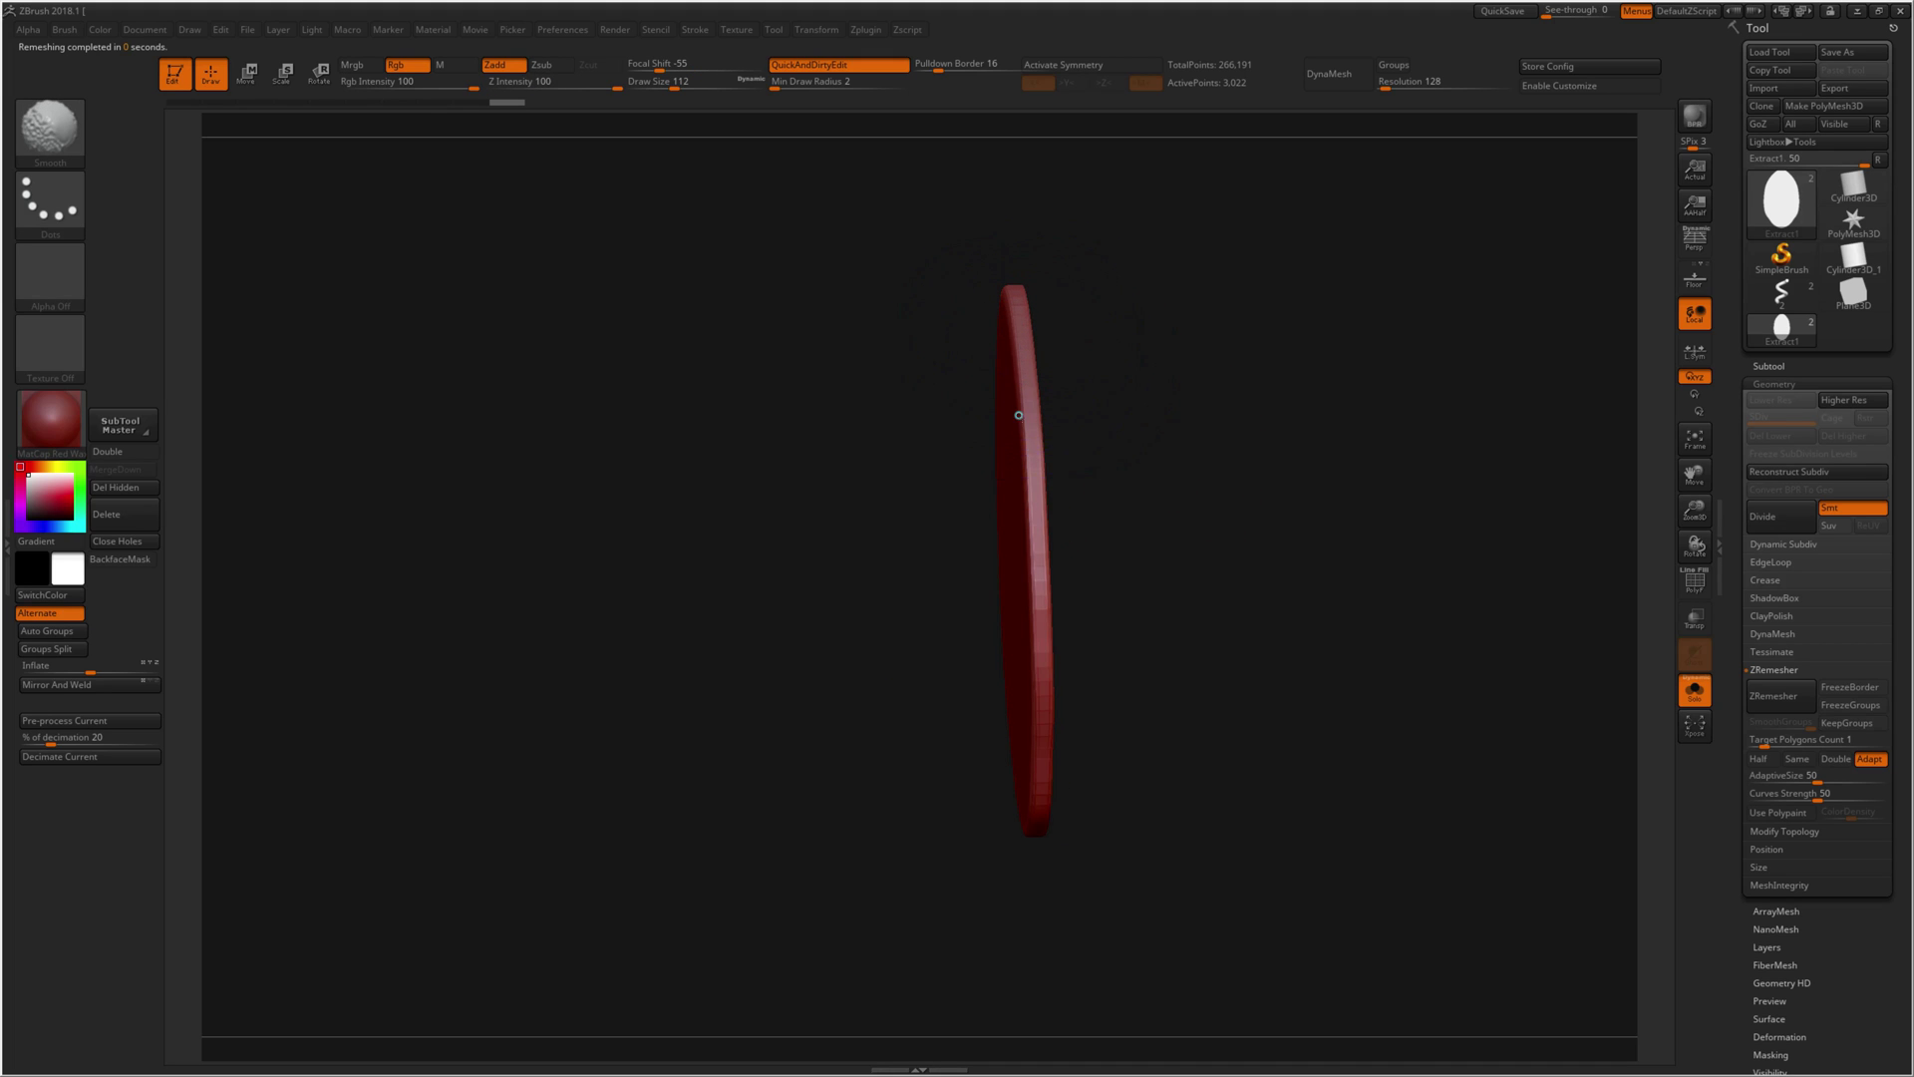
mouse_move(1031, 652)
left_mouse_down()
mouse_move(1068, 518)
mouse_move(1076, 568)
left_mouse_up()
mouse_move(1044, 710)
left_mouse_down()
mouse_move(1132, 470)
mouse_move(1179, 444)
mouse_move(1119, 504)
mouse_move(1216, 513)
left_mouse_up()
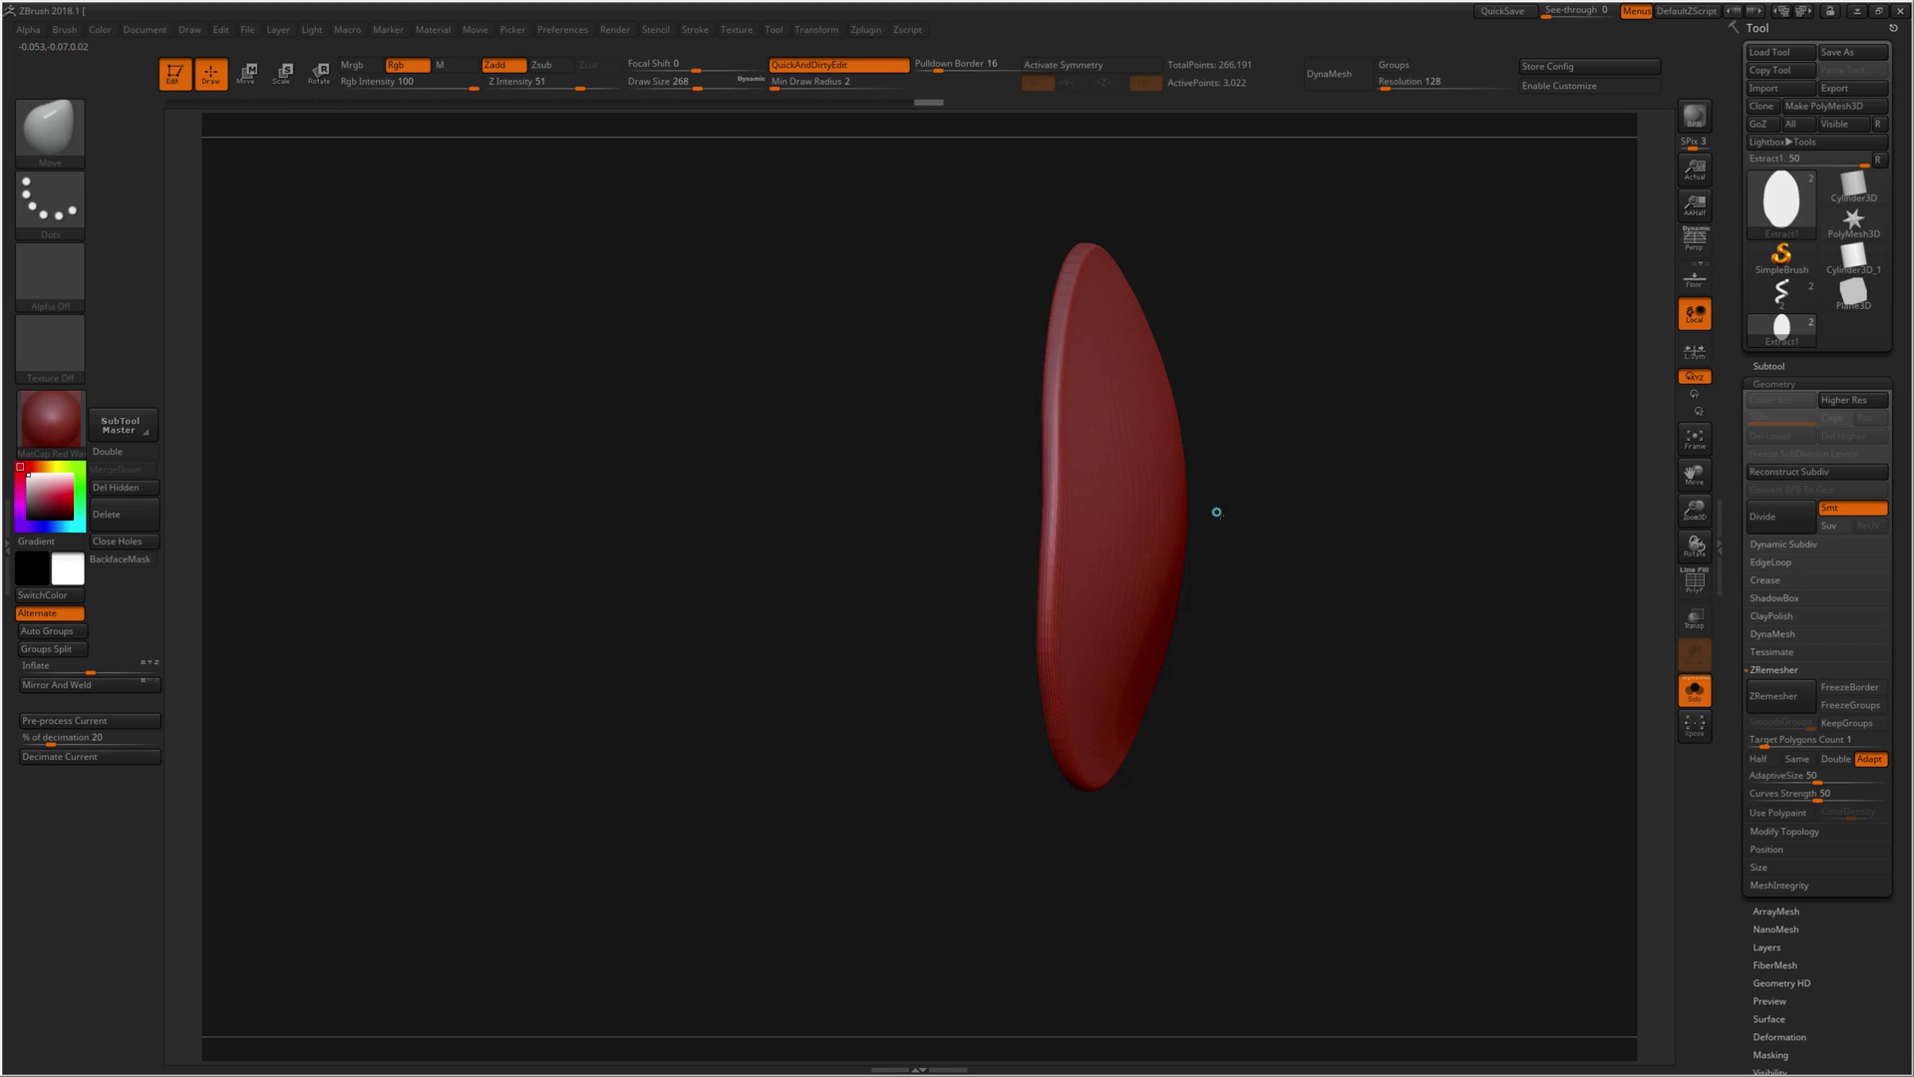
left_click_drag(943, 469, 938, 696)
right_click_drag(934, 757, 984, 633)
left_click_drag(936, 740, 938, 481, "shift")
mouse_move(938, 482)
right_mouse_down()
mouse_move(897, 426)
mouse_move(838, 399)
right_mouse_up()
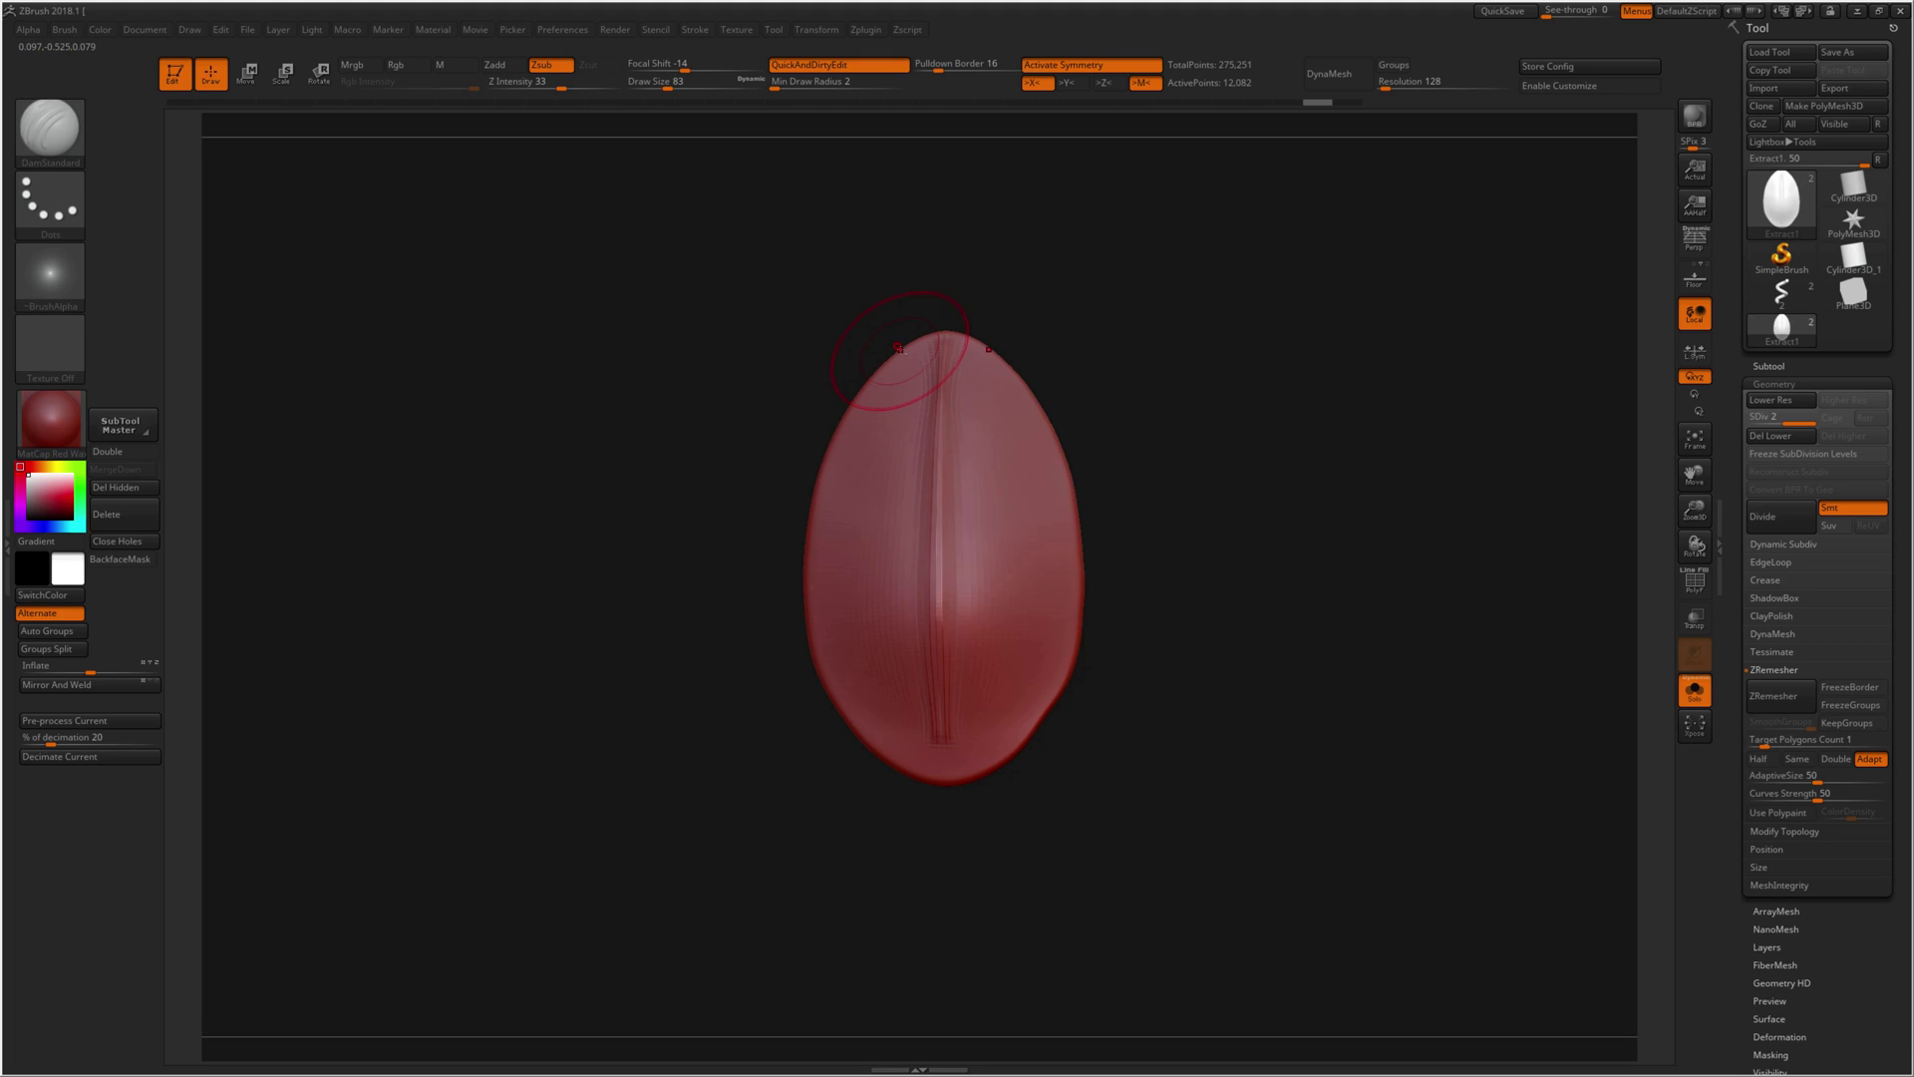
mouse_move(838, 399)
left_mouse_down()
mouse_move(821, 662)
mouse_move(861, 721)
mouse_move(943, 774)
left_mouse_up()
mouse_move(942, 774)
right_mouse_down()
mouse_move(907, 579)
mouse_move(915, 598)
mouse_move(928, 427)
right_mouse_up()
Step: Bend the leaf's curved profile with the Move brush from a side view
key("b")
key("m")
key("v")
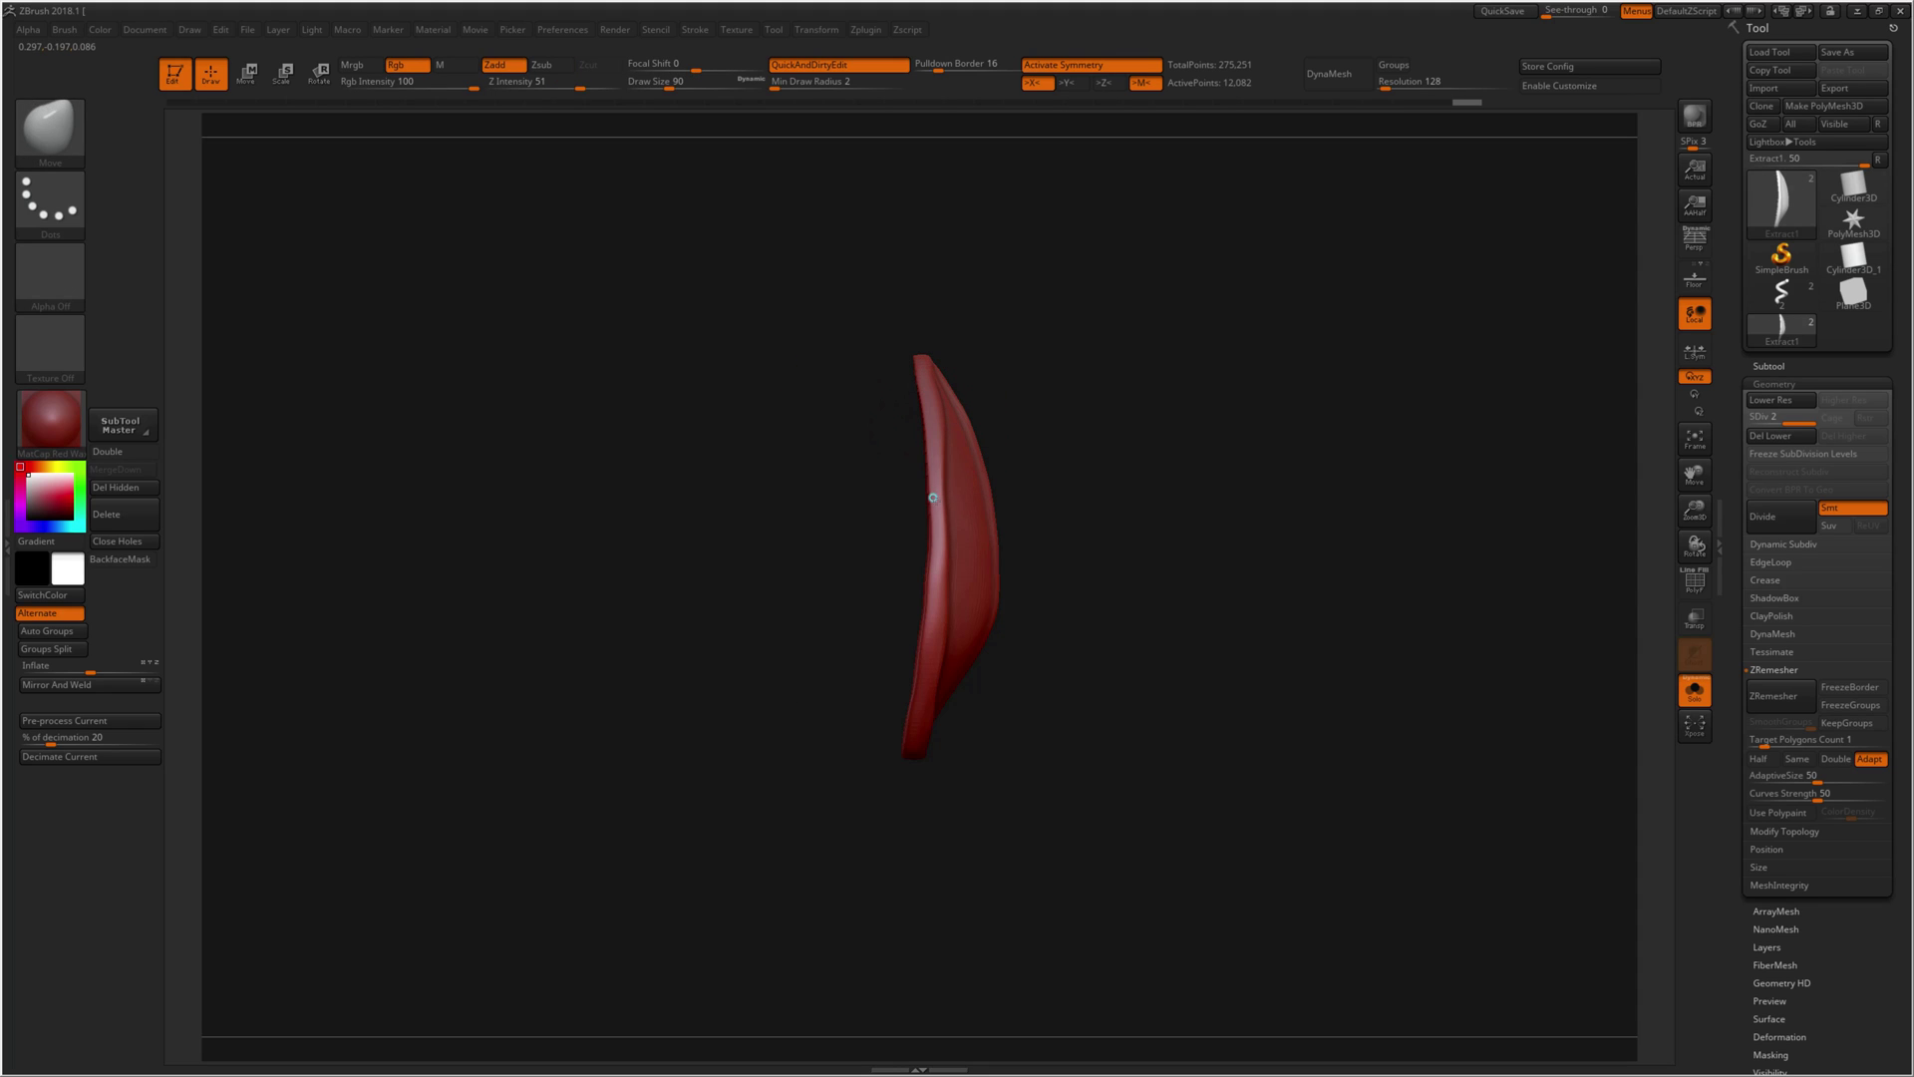
mouse_move(940, 547)
right_mouse_down()
mouse_move(995, 551)
mouse_move(1144, 472)
right_mouse_up()
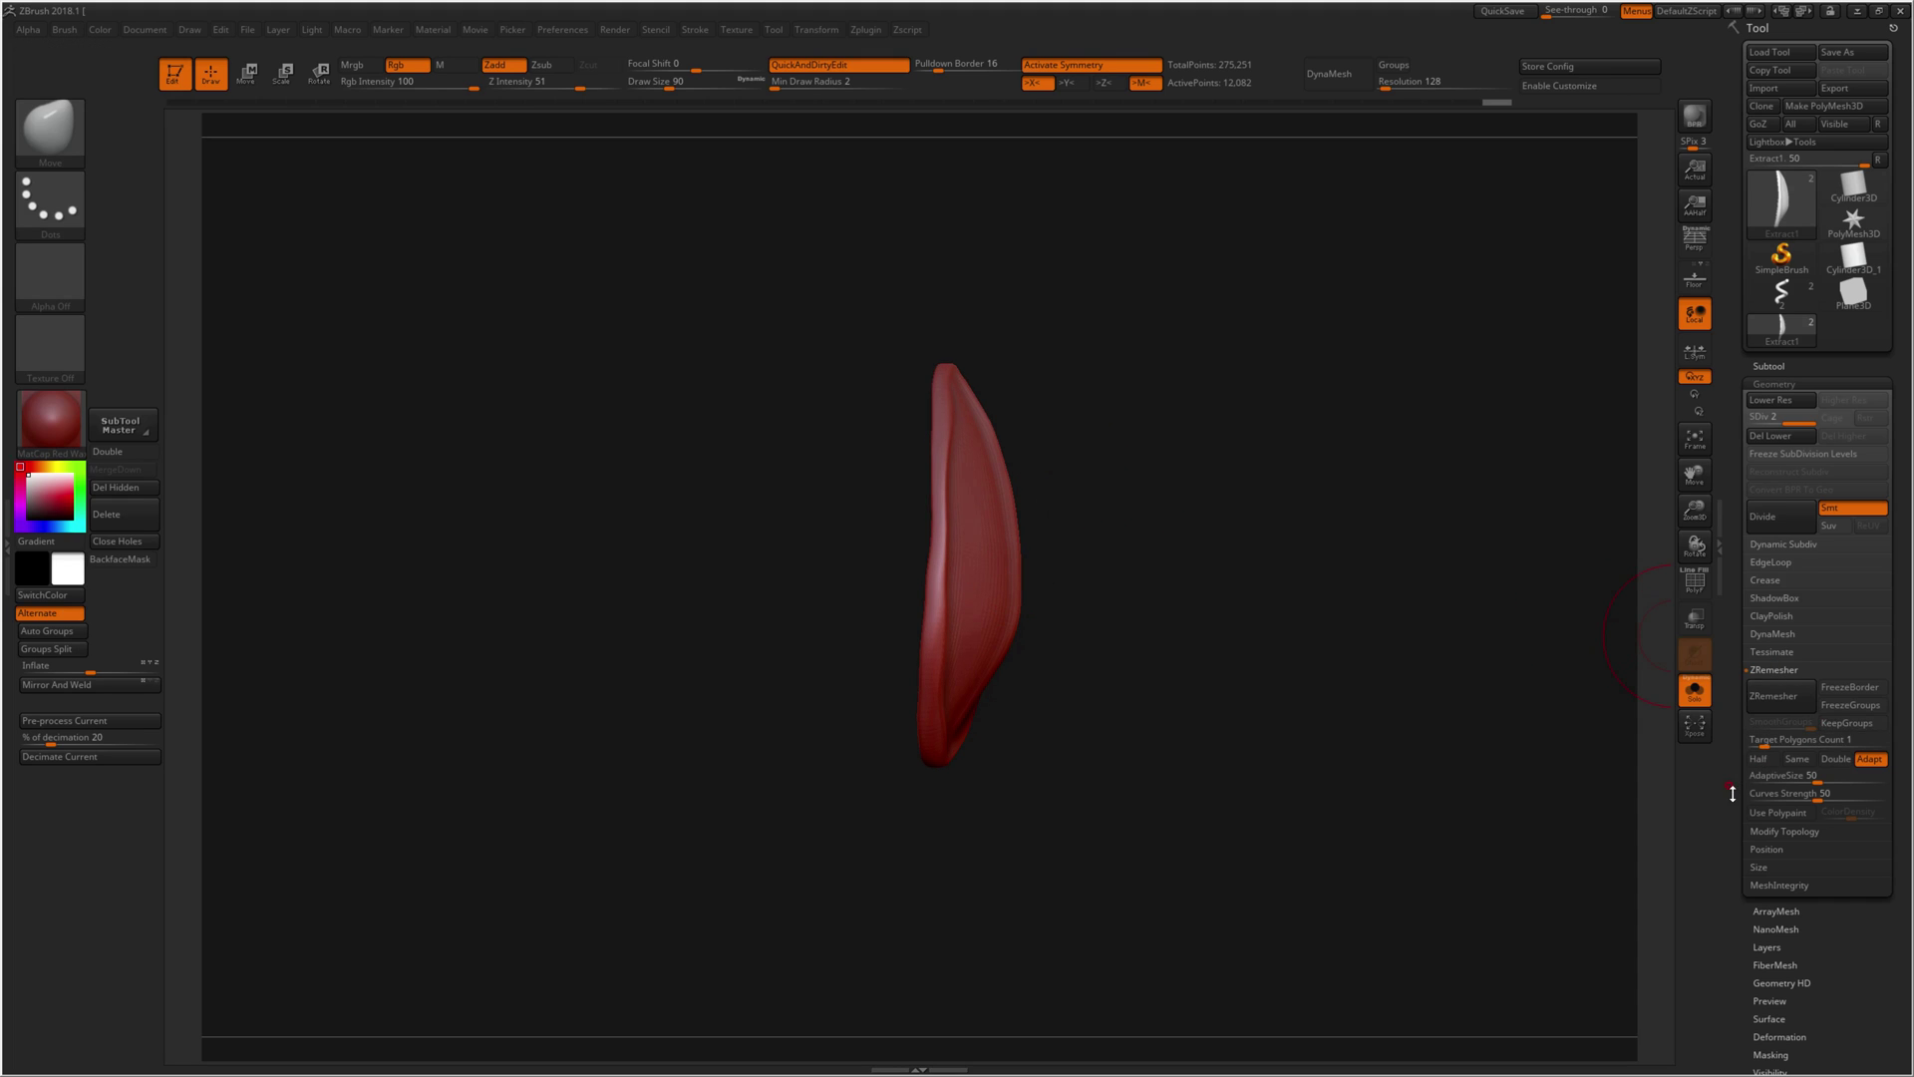
scroll(1816, 716, "down", 3)
scroll(1814, 710, "down", 2)
left_click(1790, 729)
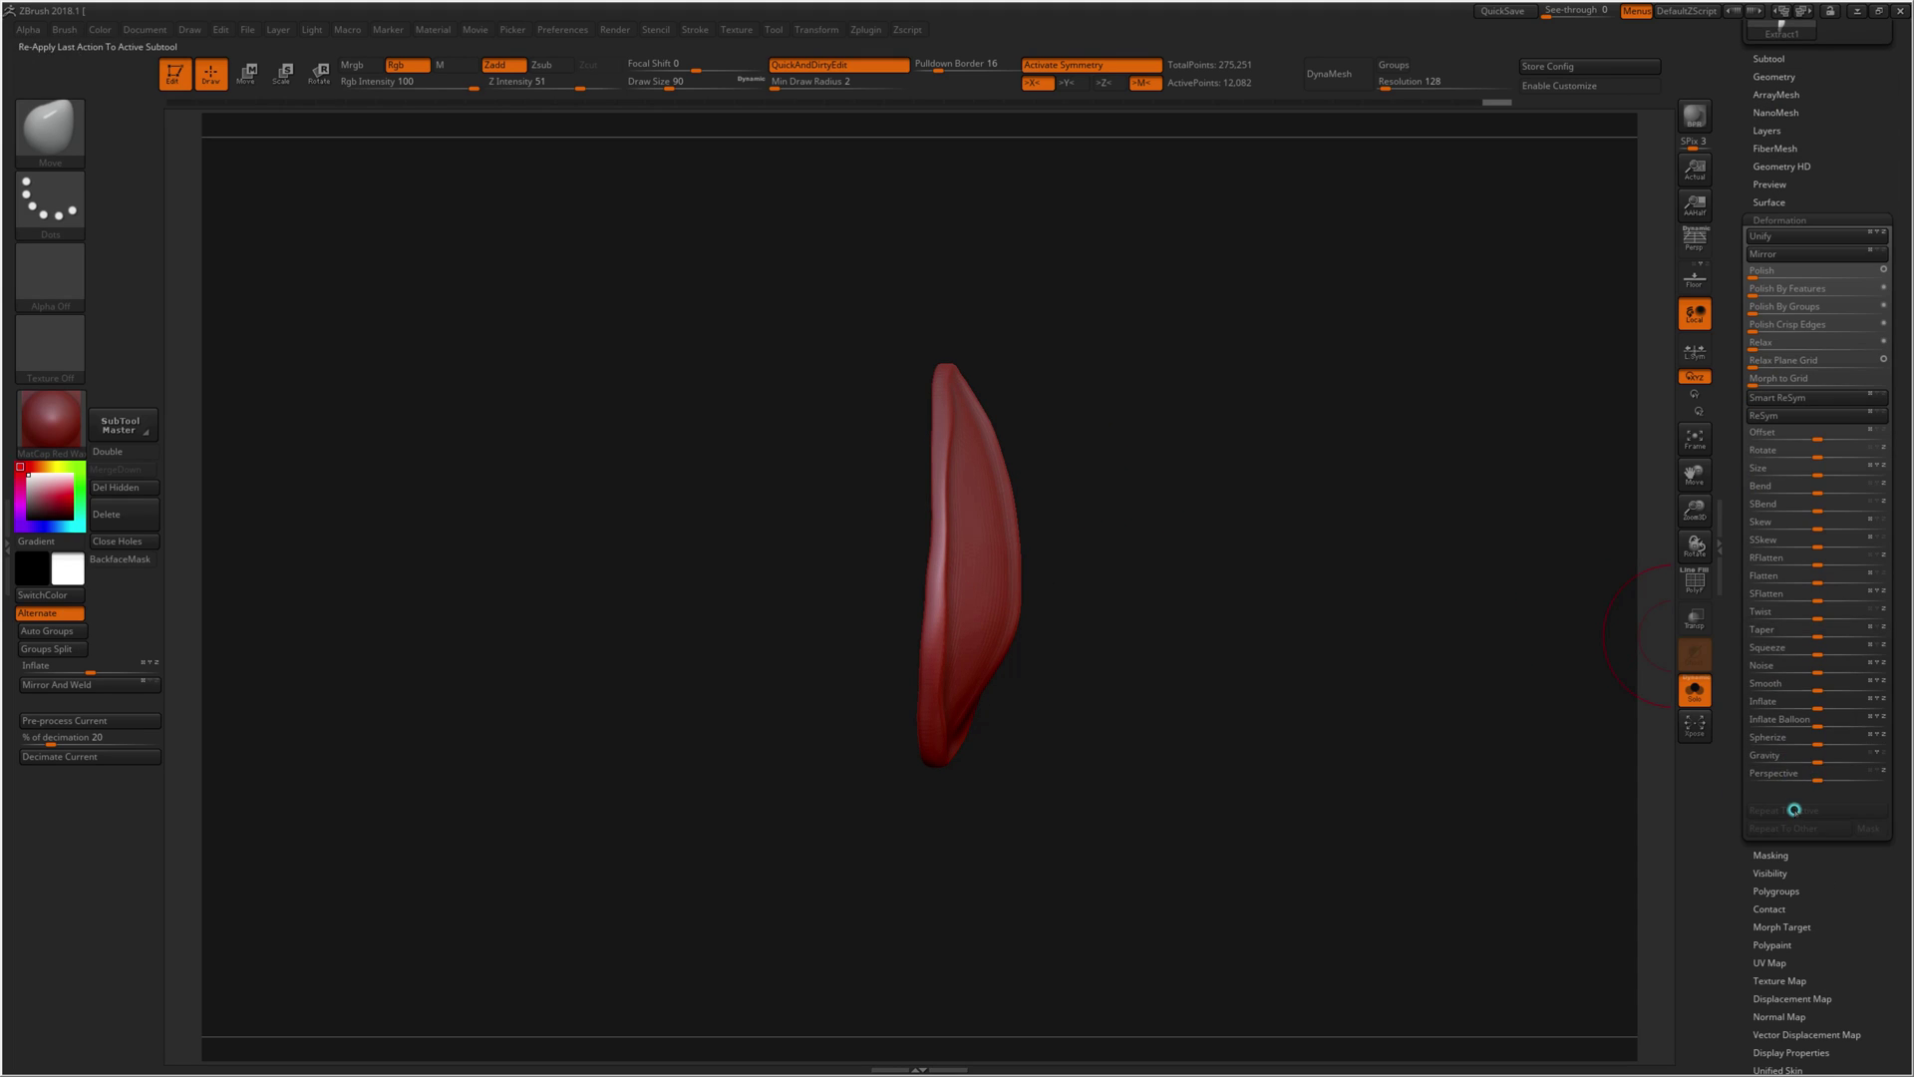
Step: Inflate the leaf to 11, flatten its edges with TrimDynamic at size 59, and smooth it
left_click_drag(1812, 703, 1821, 706)
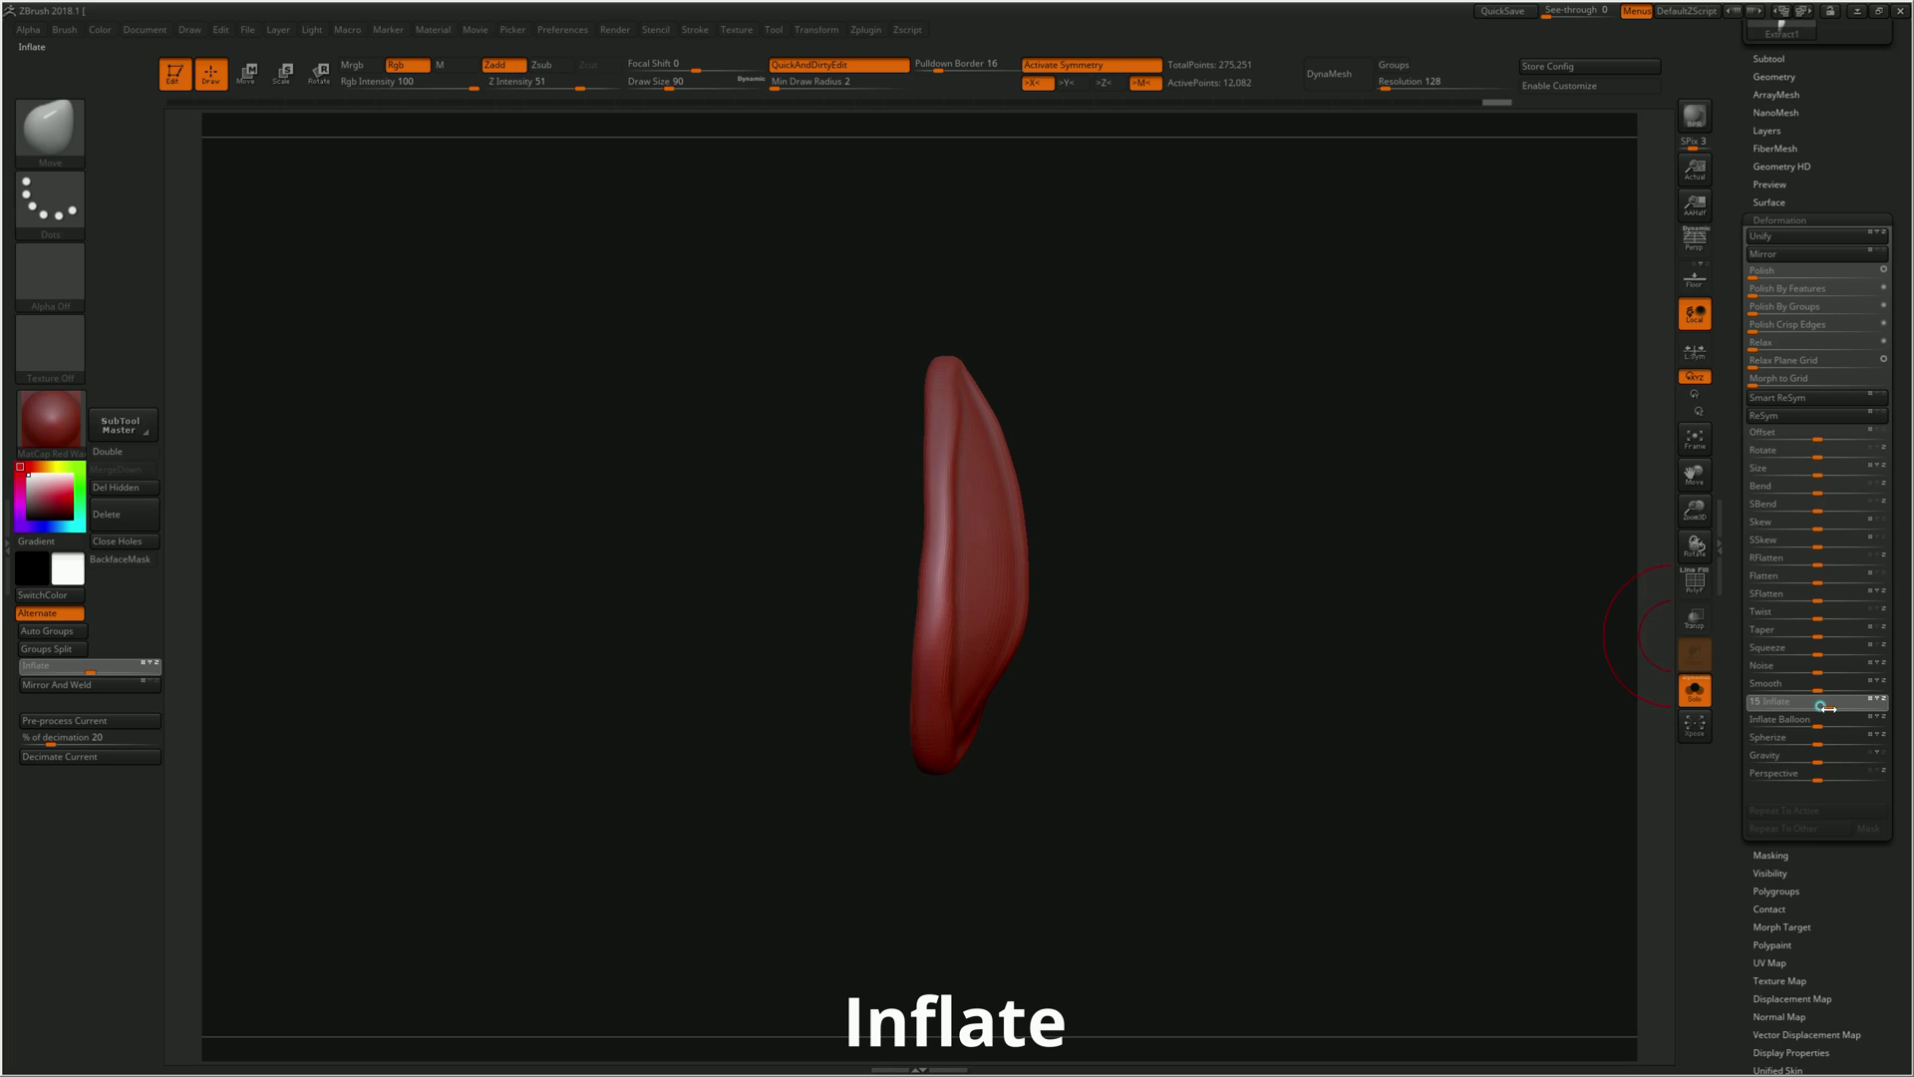
mouse_move(1402, 641)
right_mouse_down()
mouse_move(1125, 534)
mouse_move(1086, 539)
mouse_move(1091, 522)
right_mouse_up()
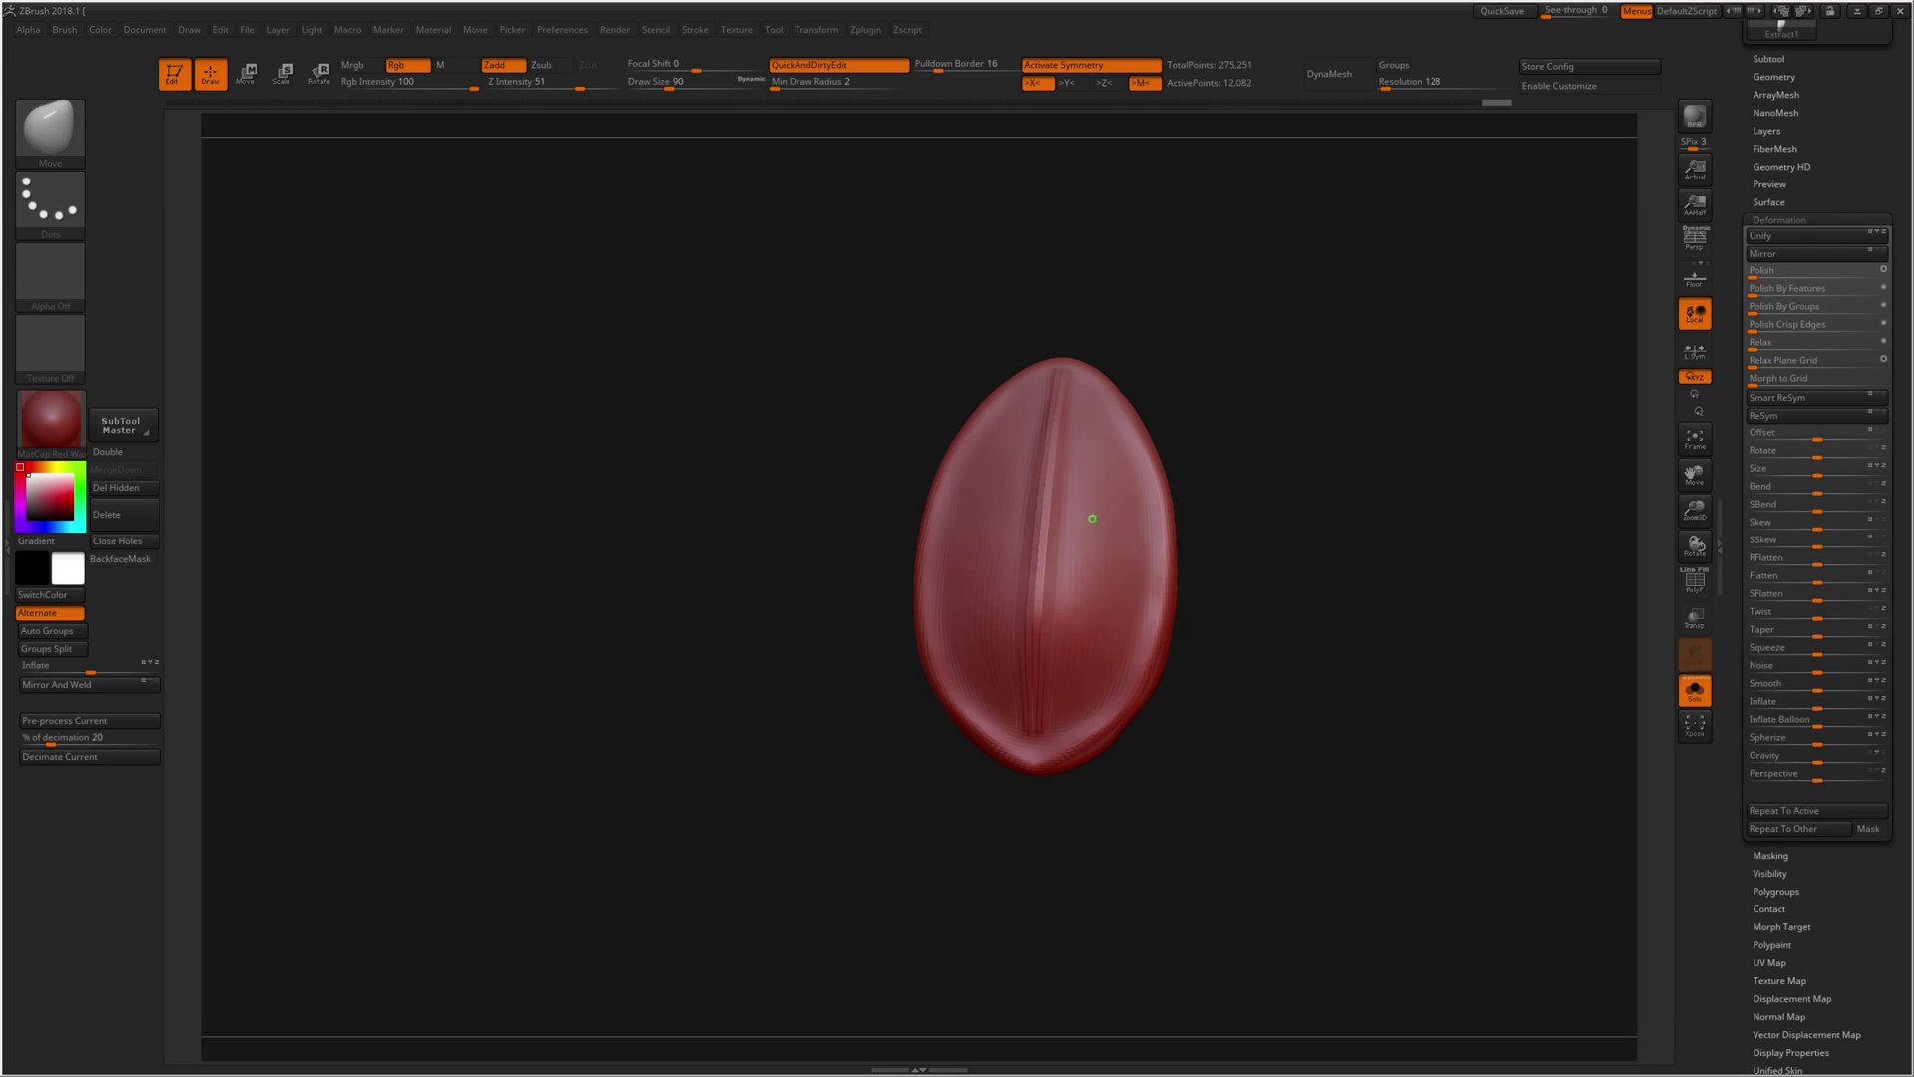
key("b")
key("t")
key("d")
right_click_drag(1256, 521, 907, 522)
key("s")
left_click_drag(997, 553, 943, 553)
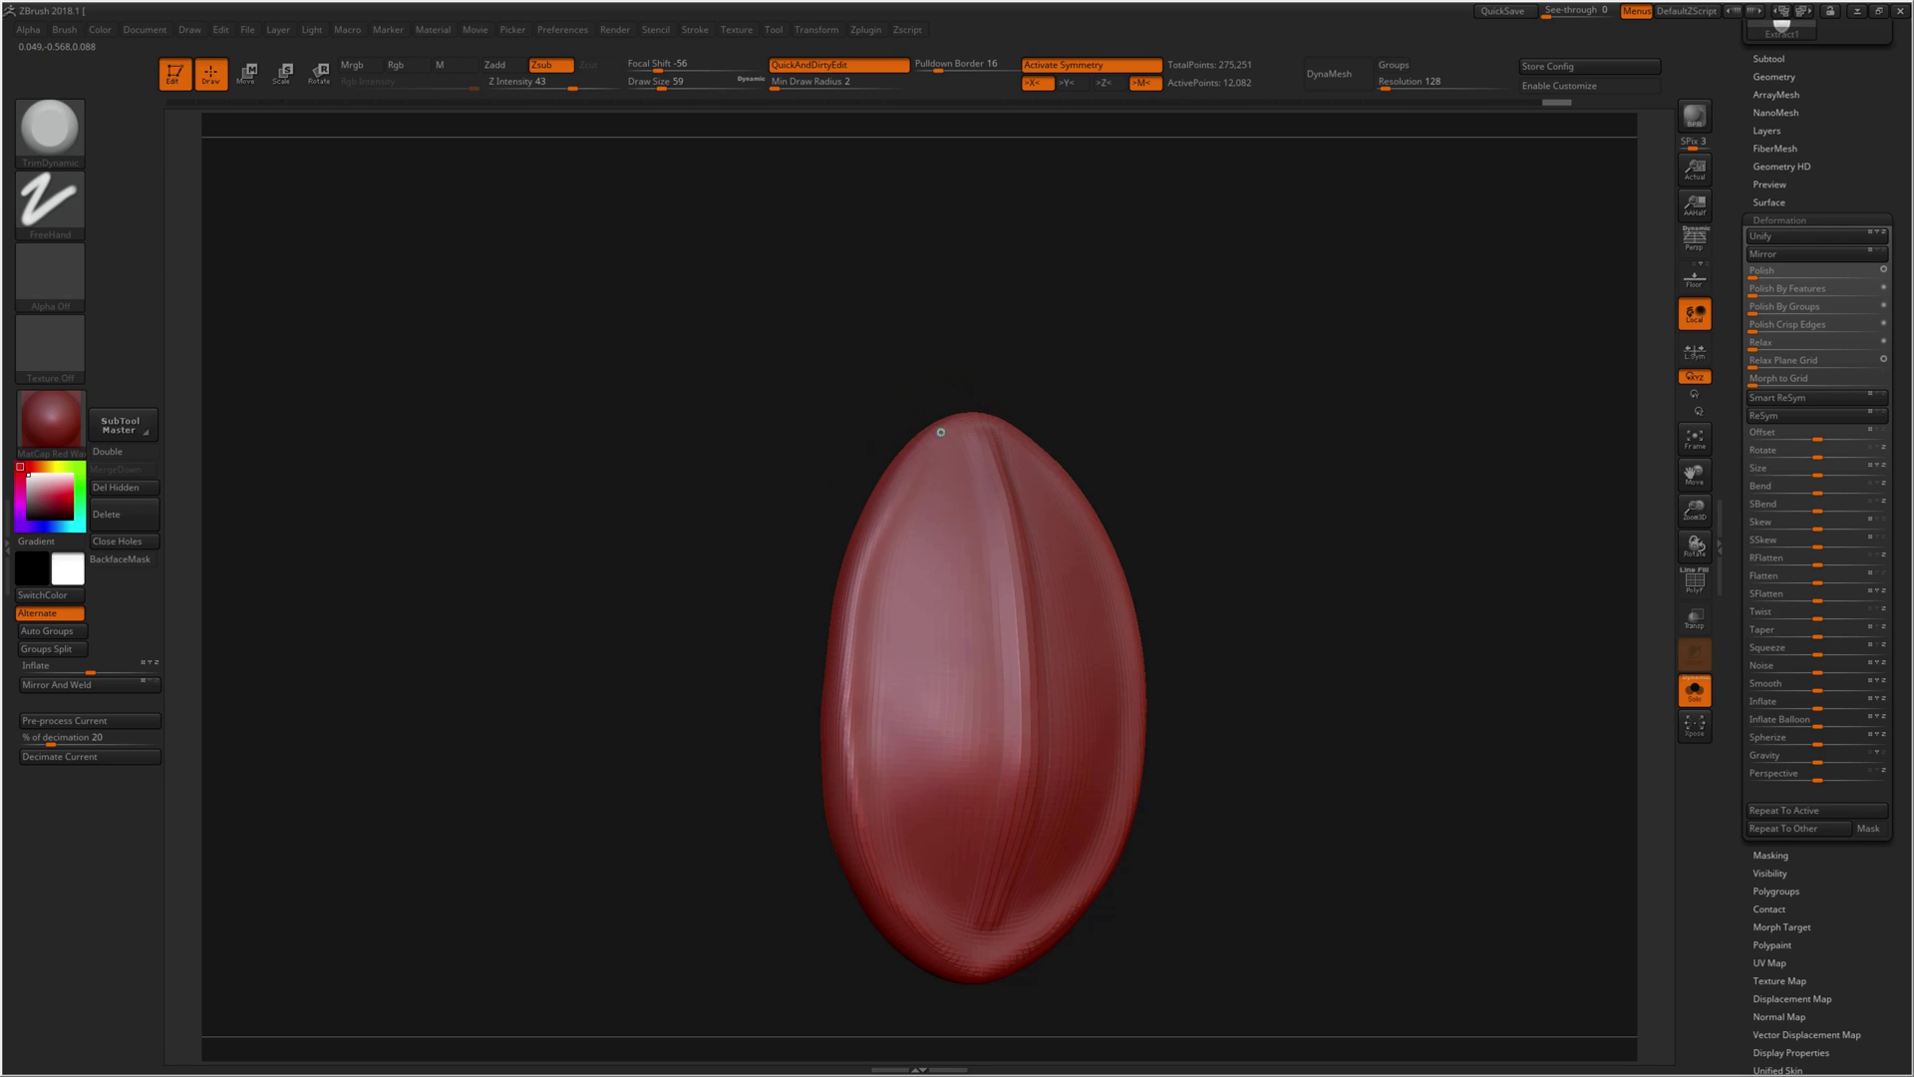
right_click_drag(948, 428, 783, 302)
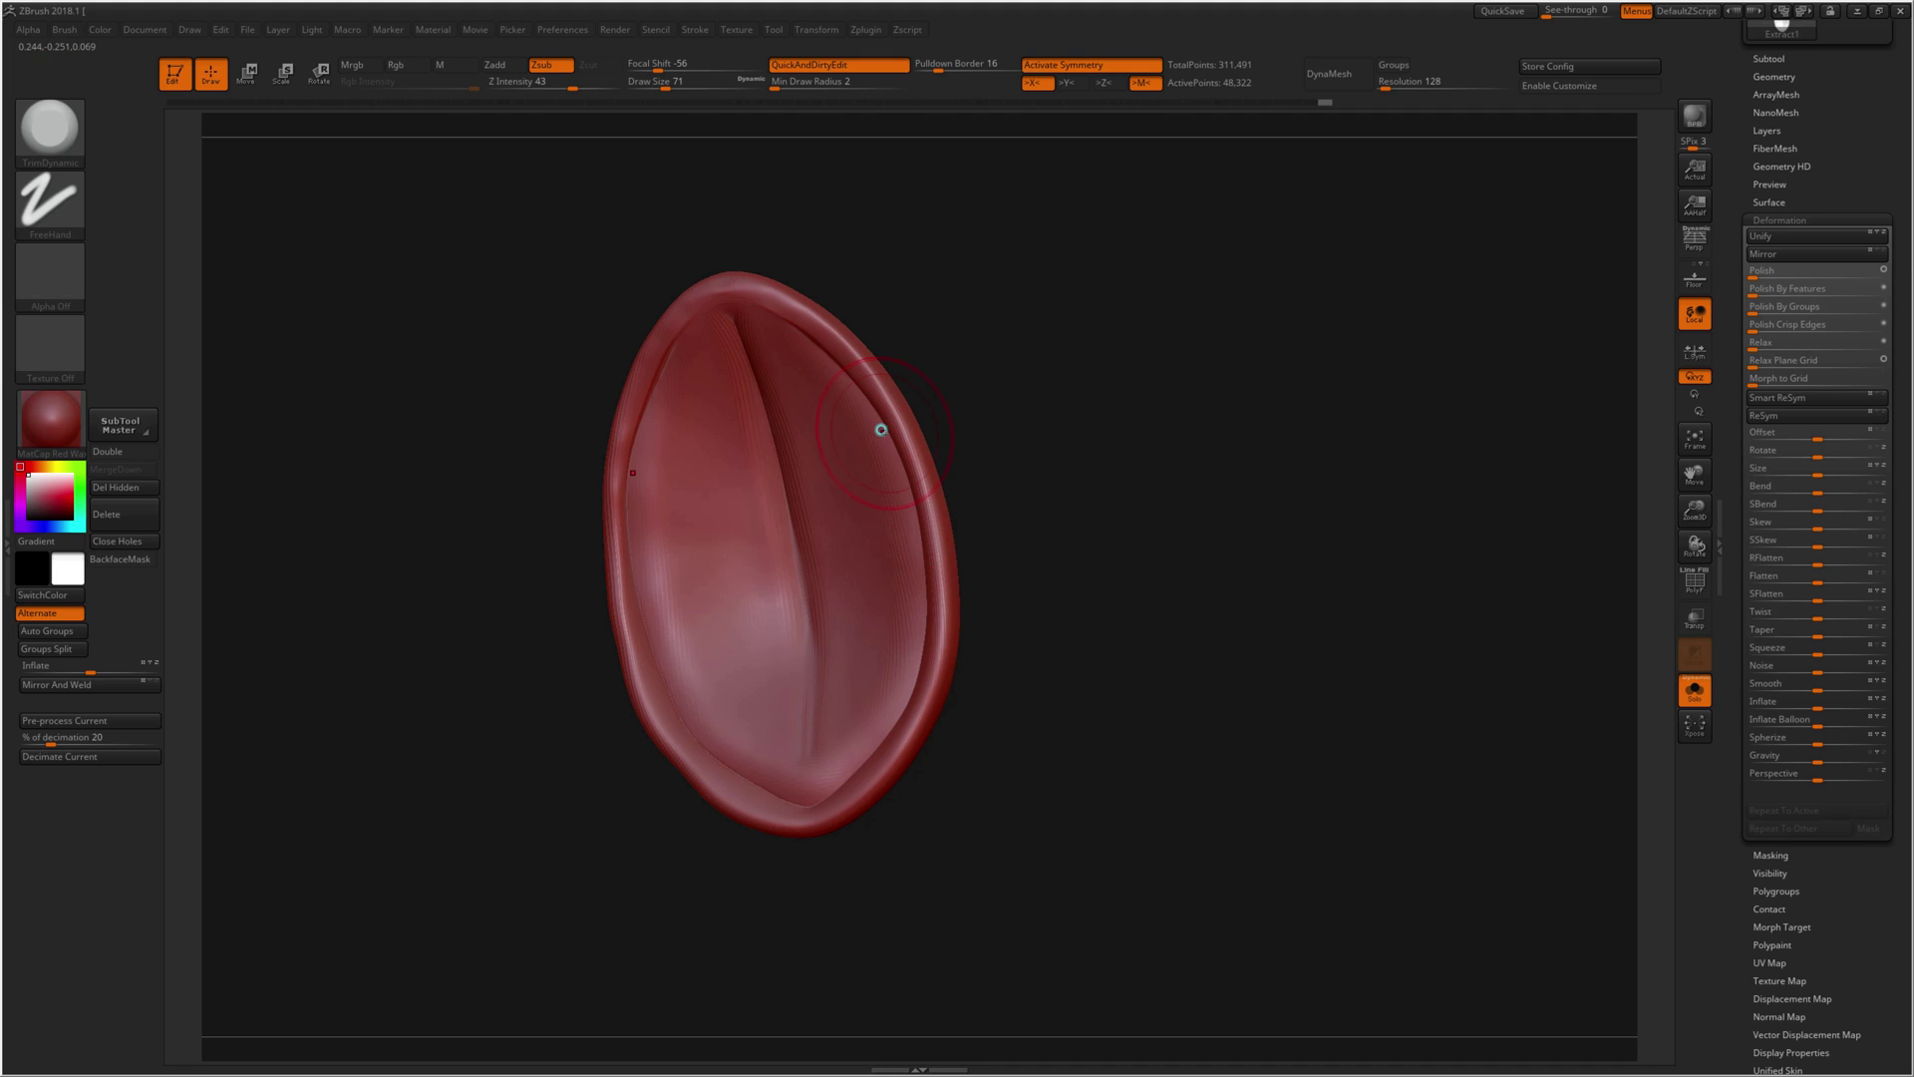
mouse_move(921, 528)
right_mouse_down()
mouse_move(829, 365)
mouse_move(786, 366)
mouse_move(850, 312)
right_mouse_up()
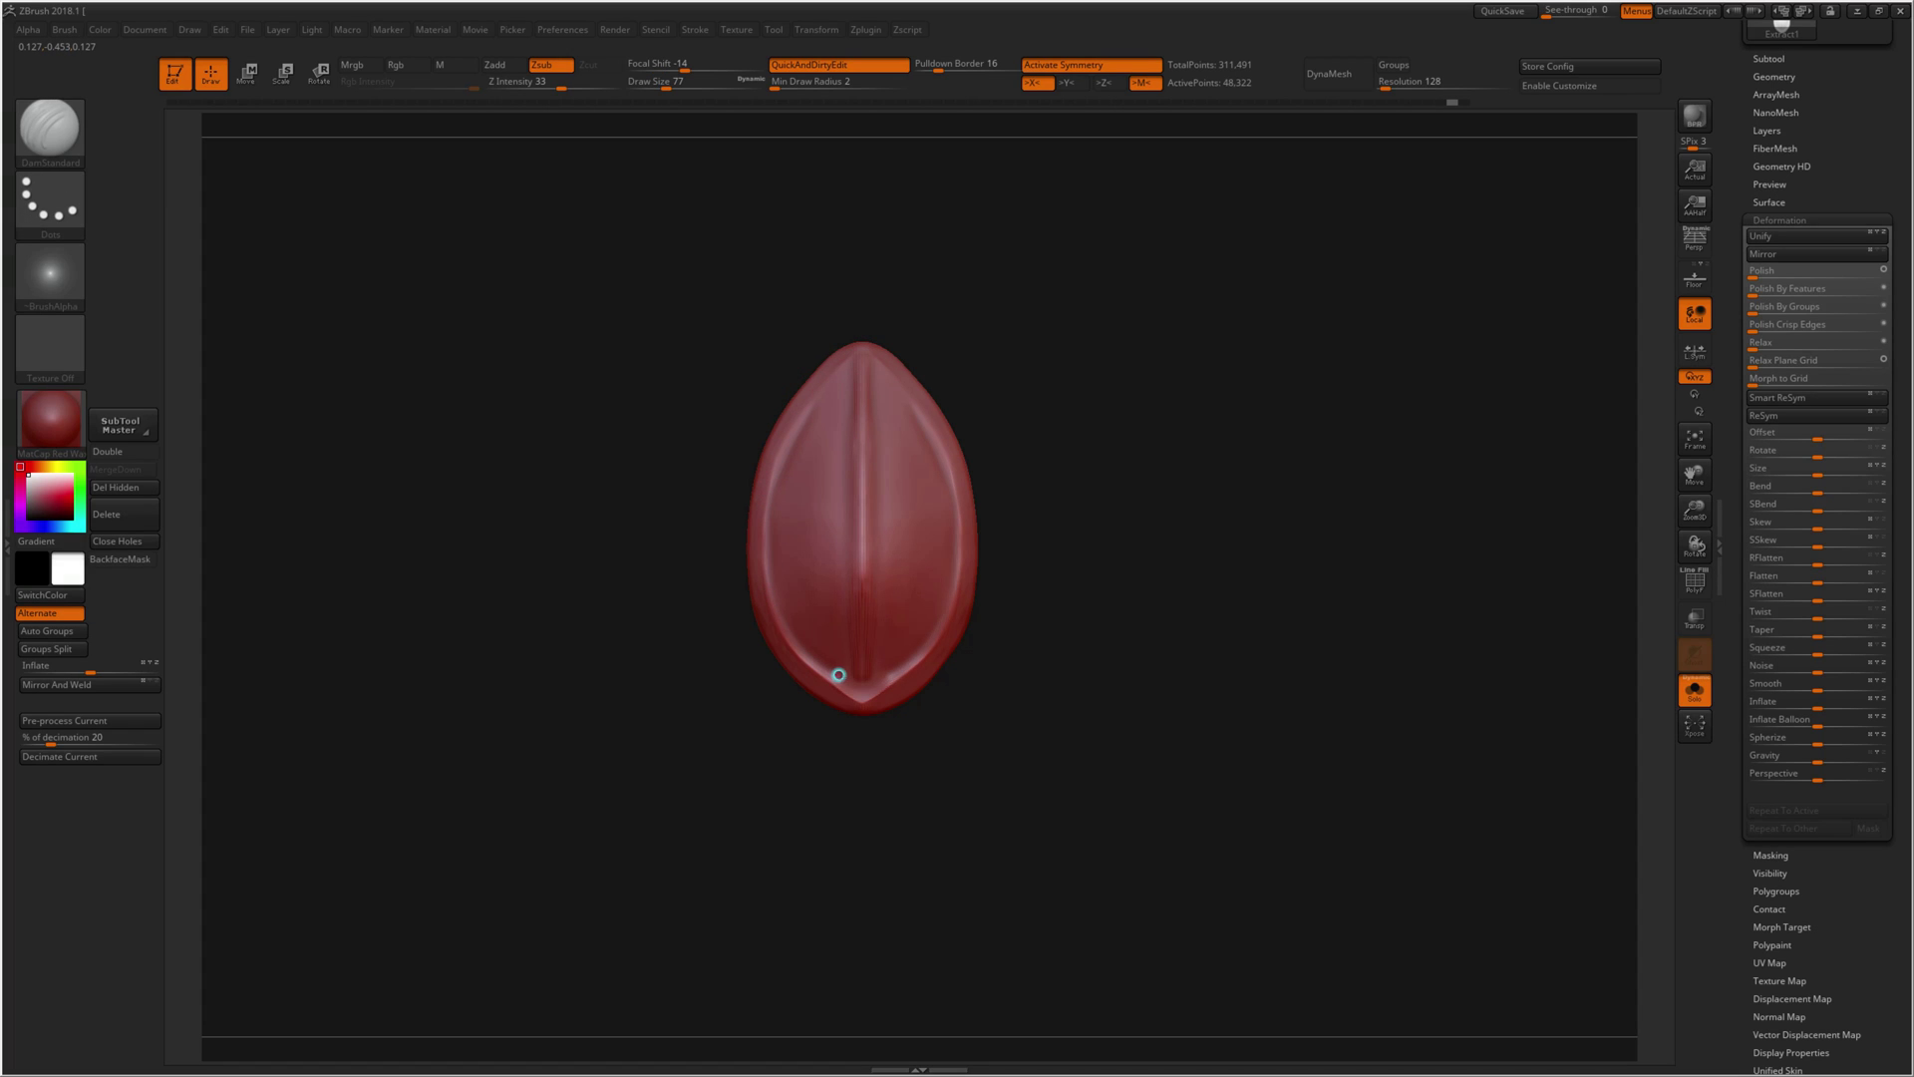
left_click_drag(838, 675, 915, 321, "shift")
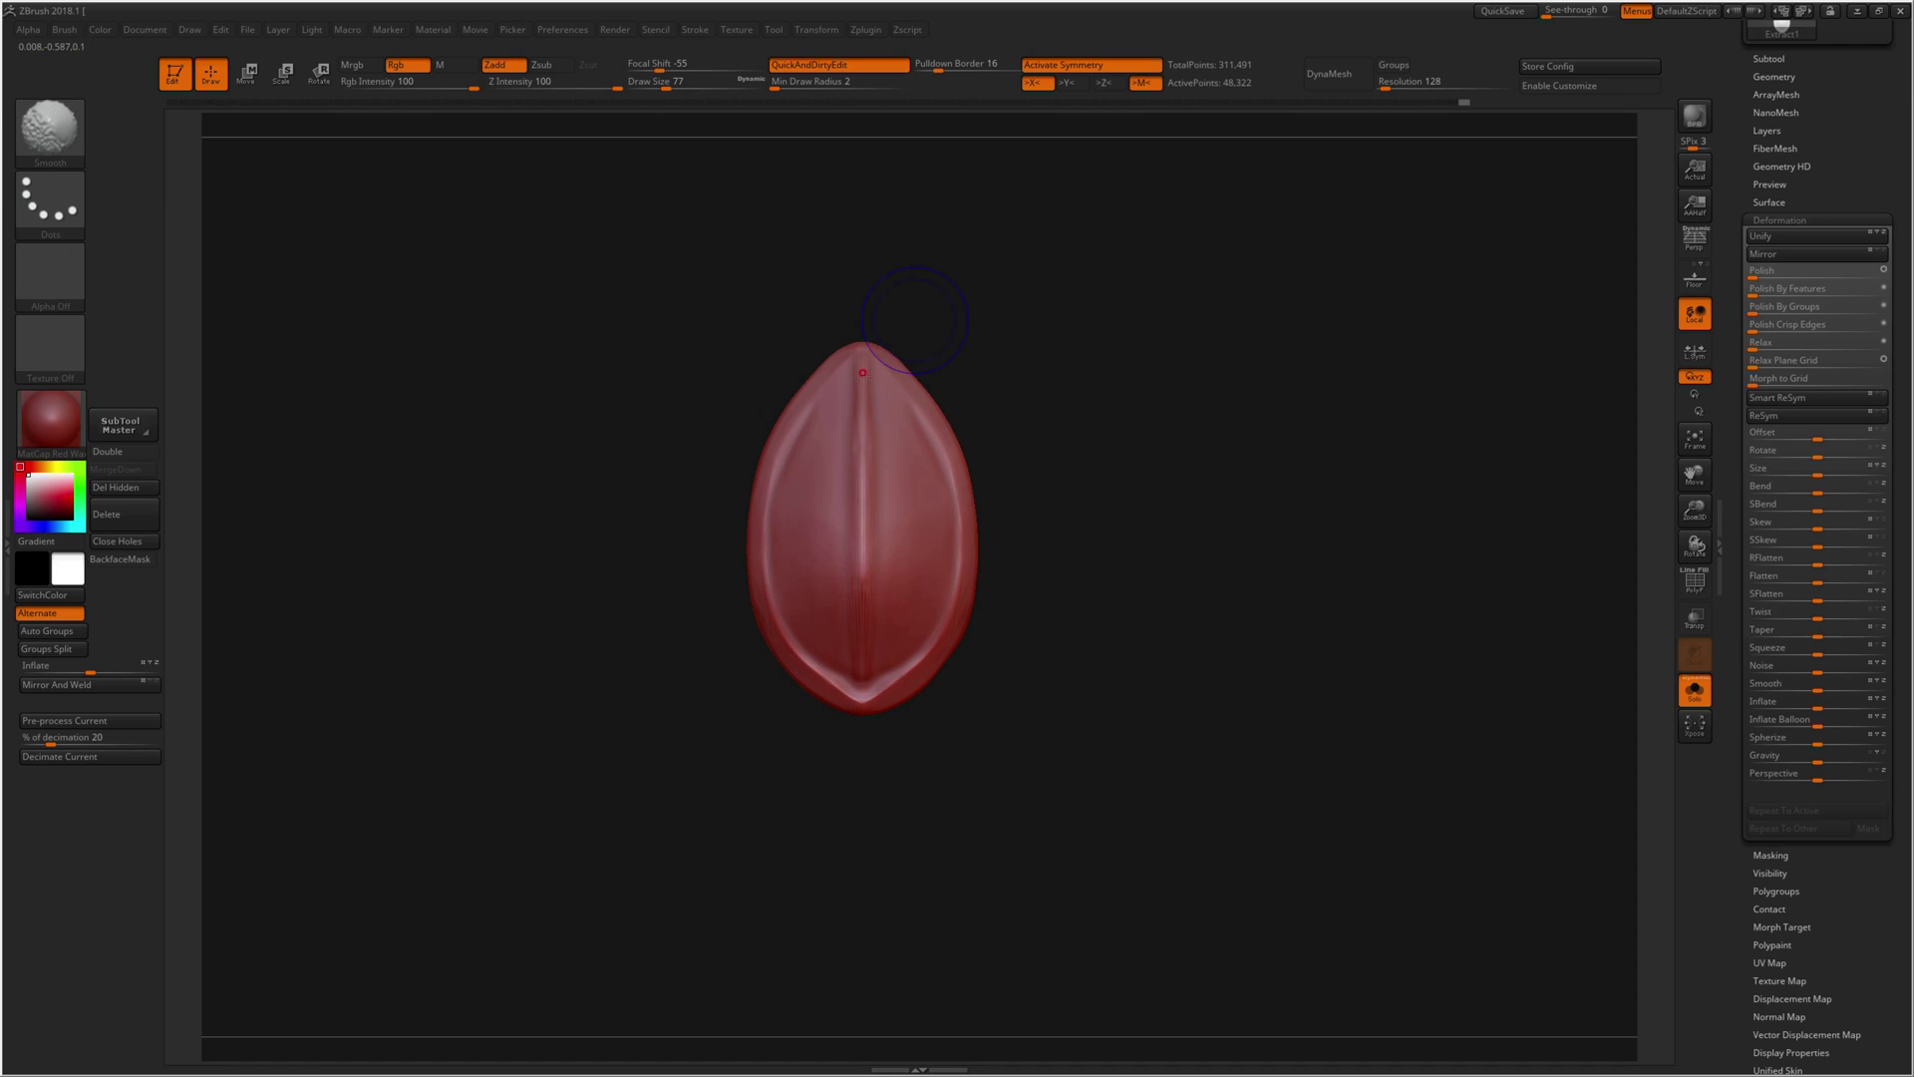
Step: Create a new InsertMesh brush, Extract1, from the leaf scale
key("b")
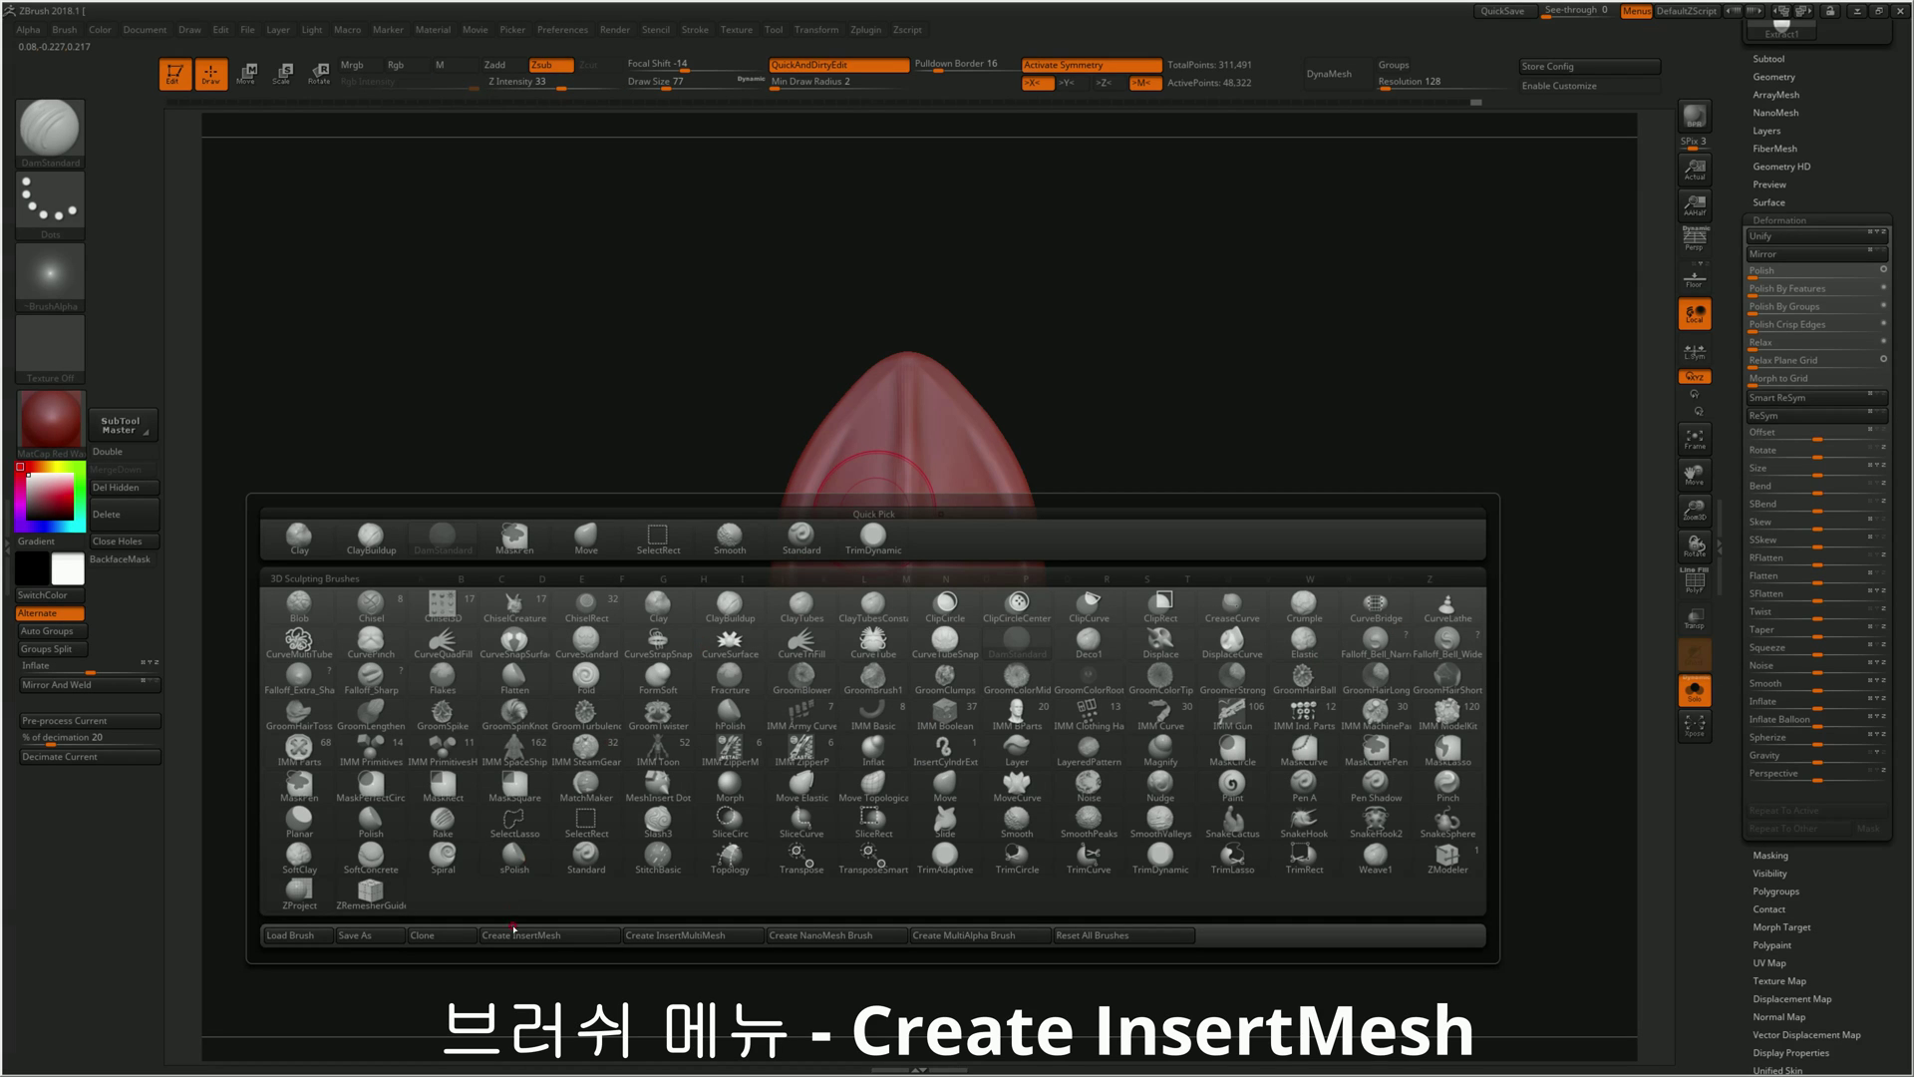
left_click(520, 936)
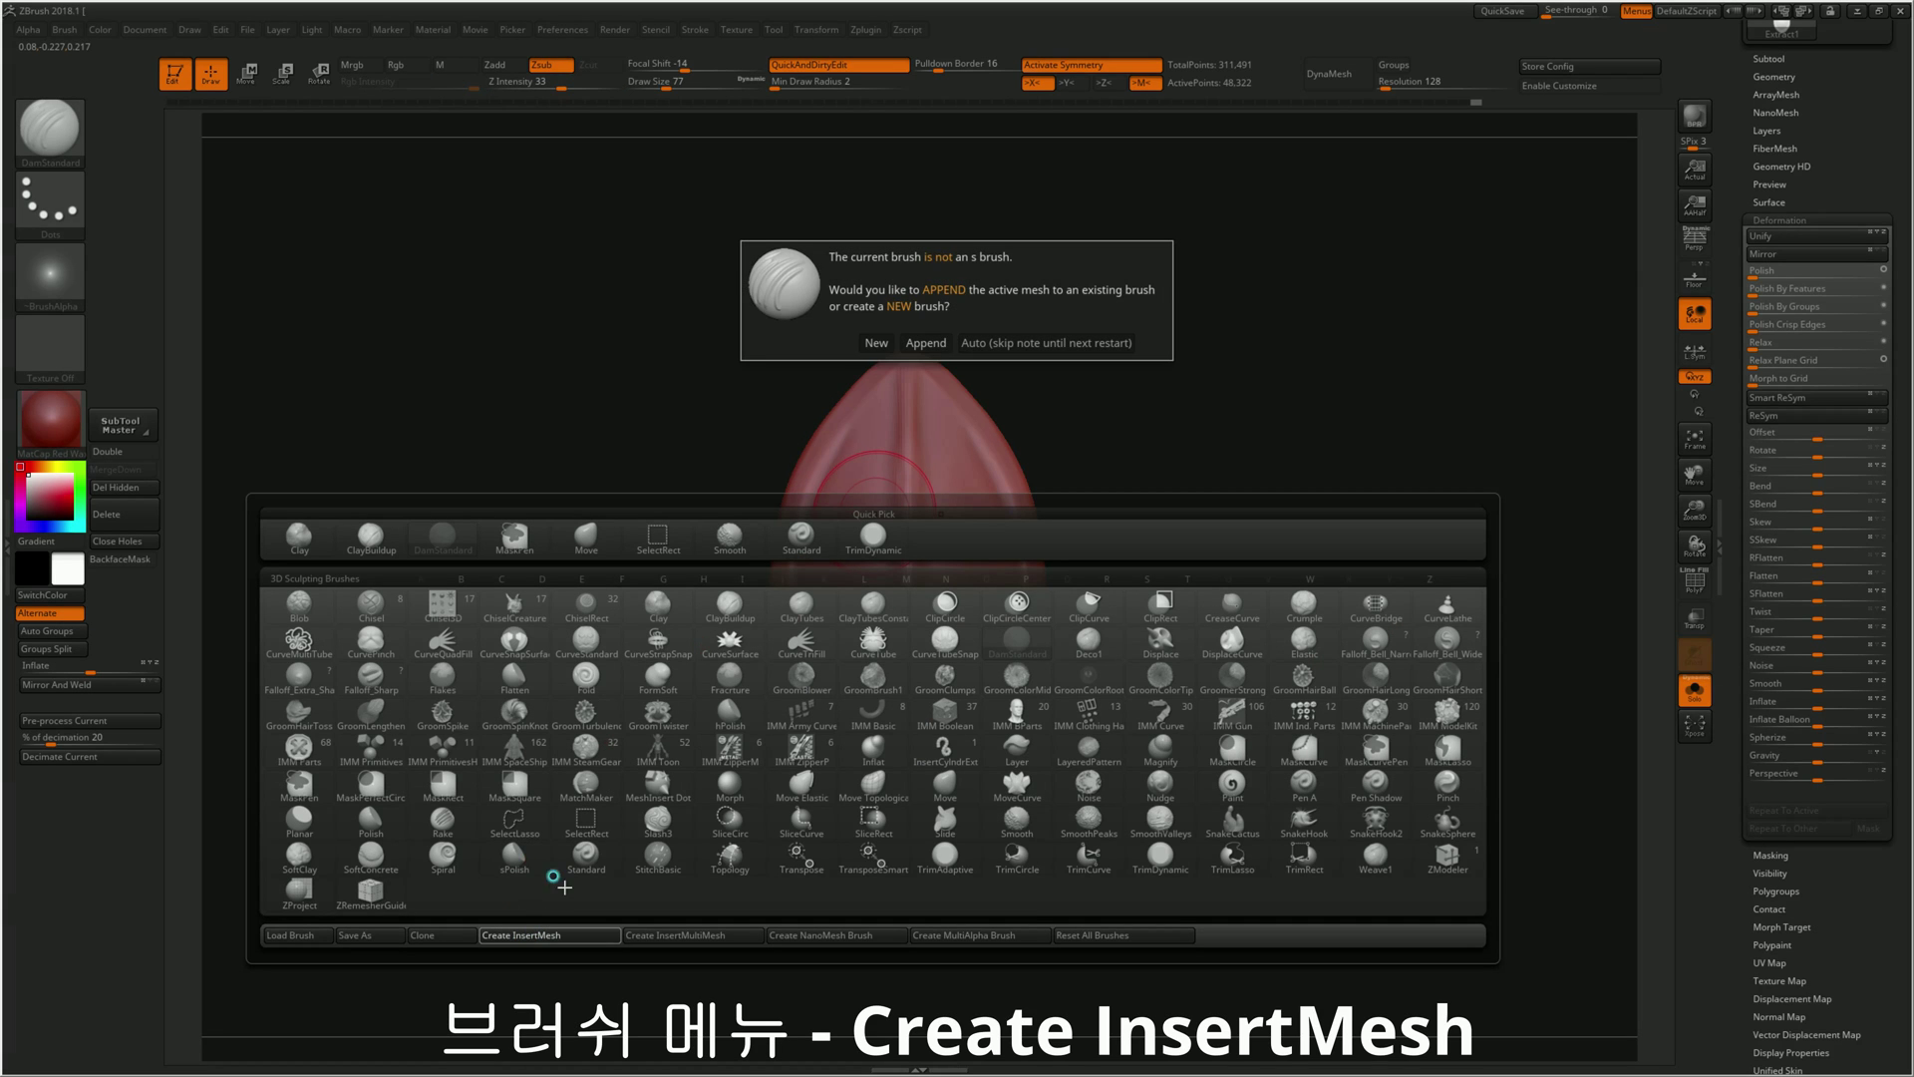
left_click(876, 341)
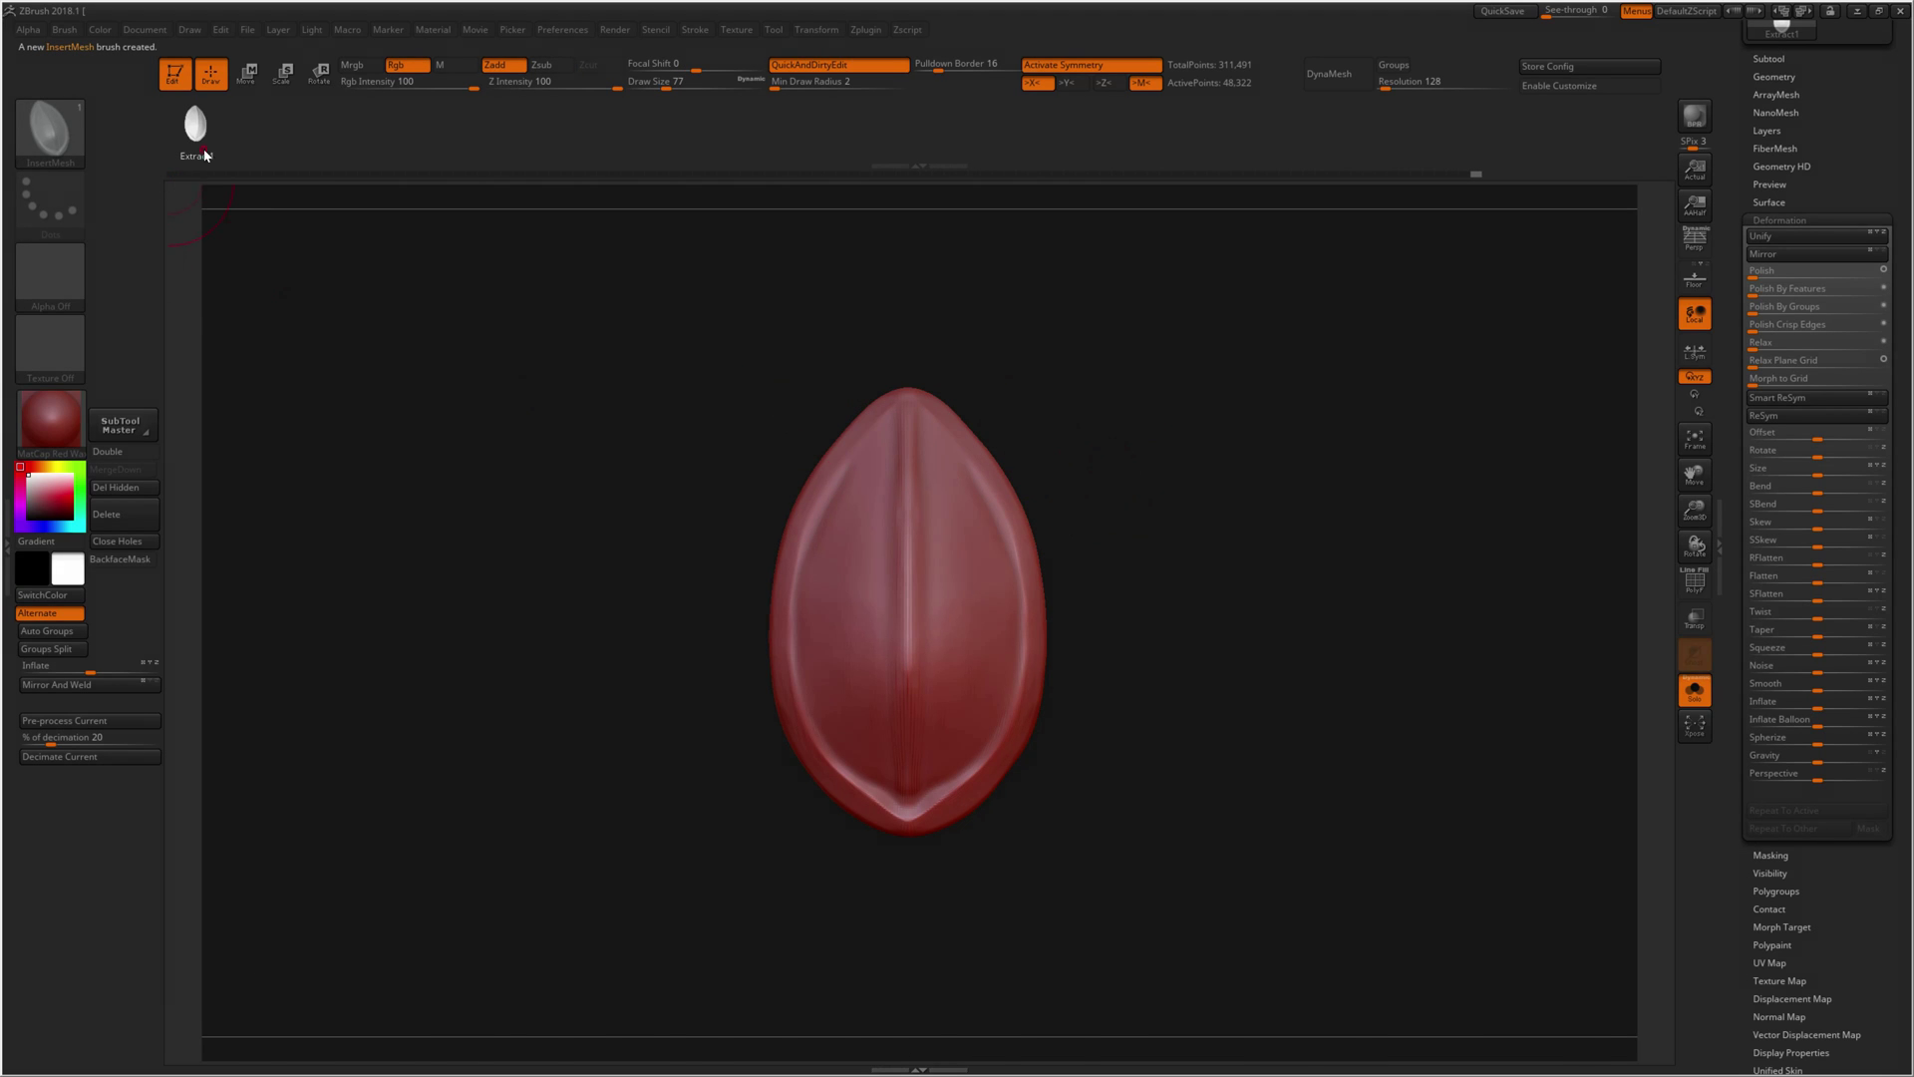
mouse_move(1047, 535)
left_mouse_down()
mouse_move(1130, 530)
mouse_move(1097, 482)
left_mouse_up()
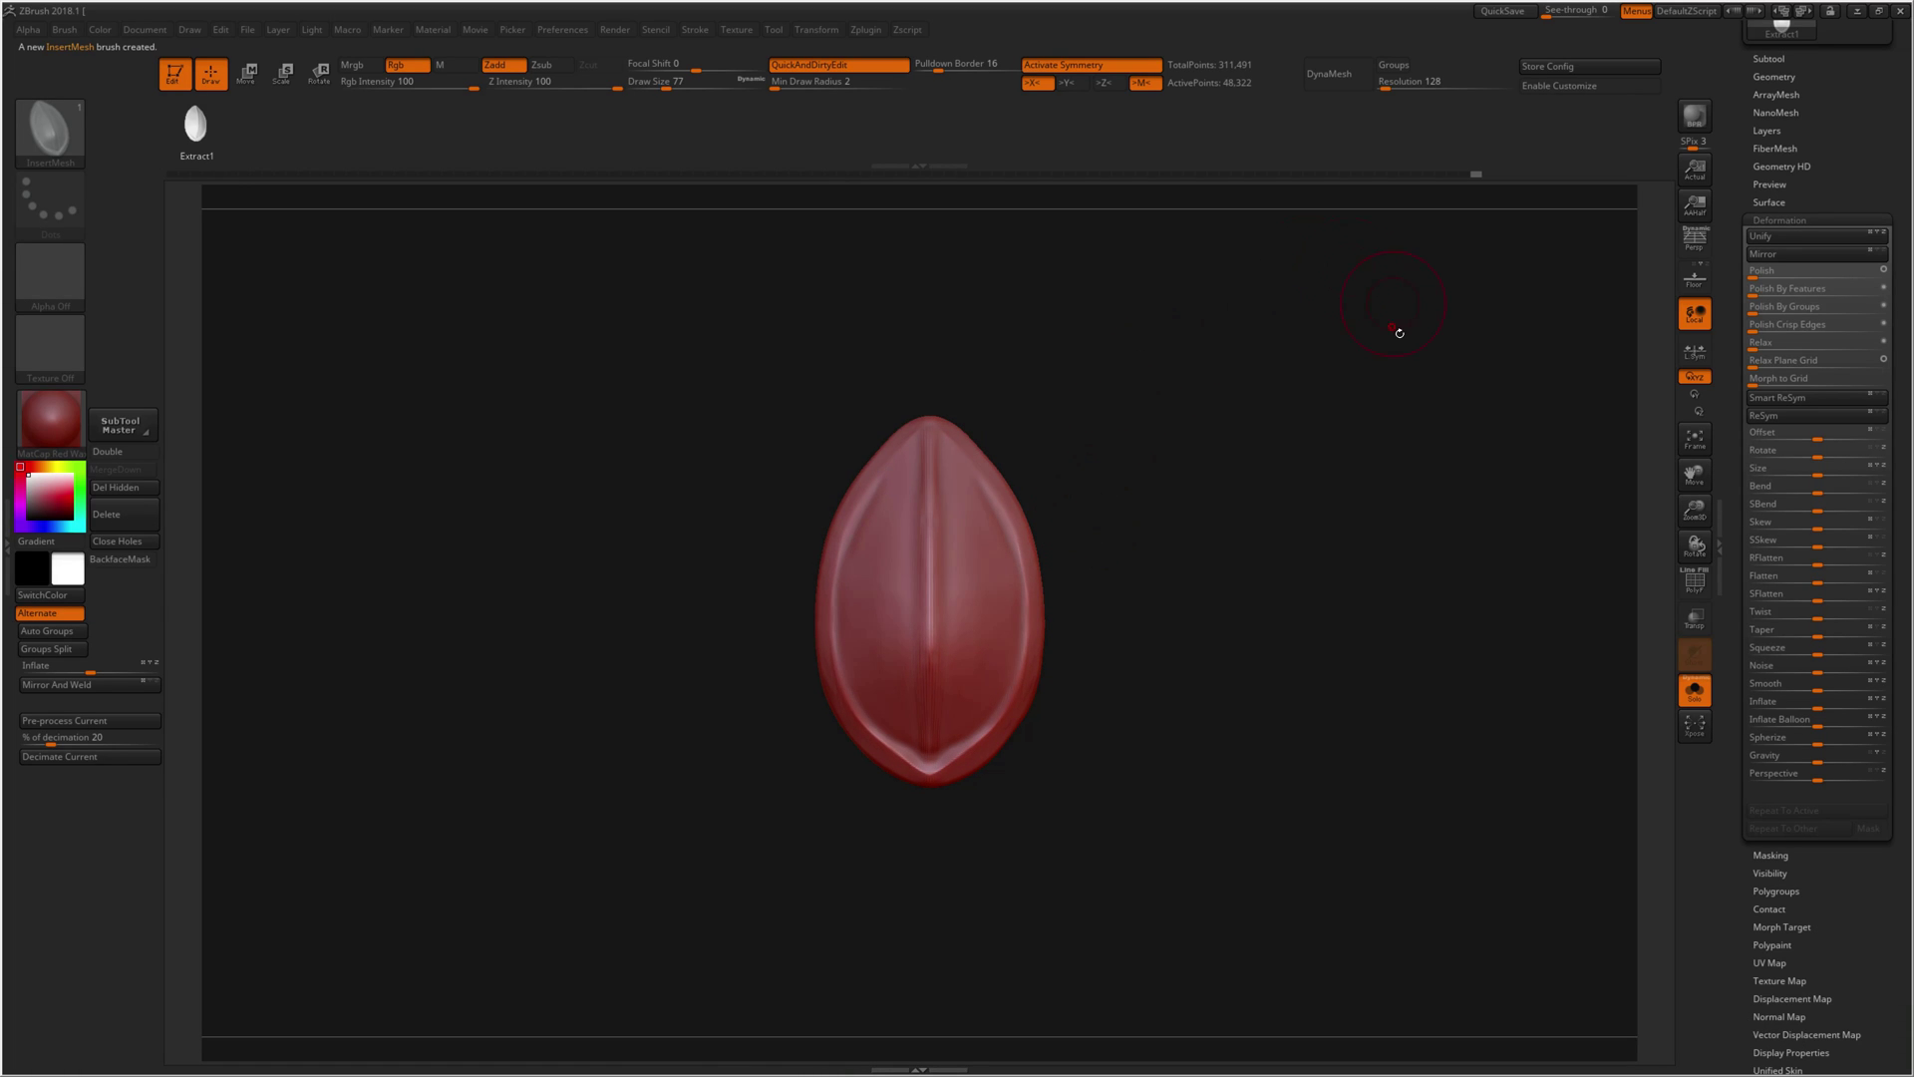
scroll(1756, 204, "up", 5)
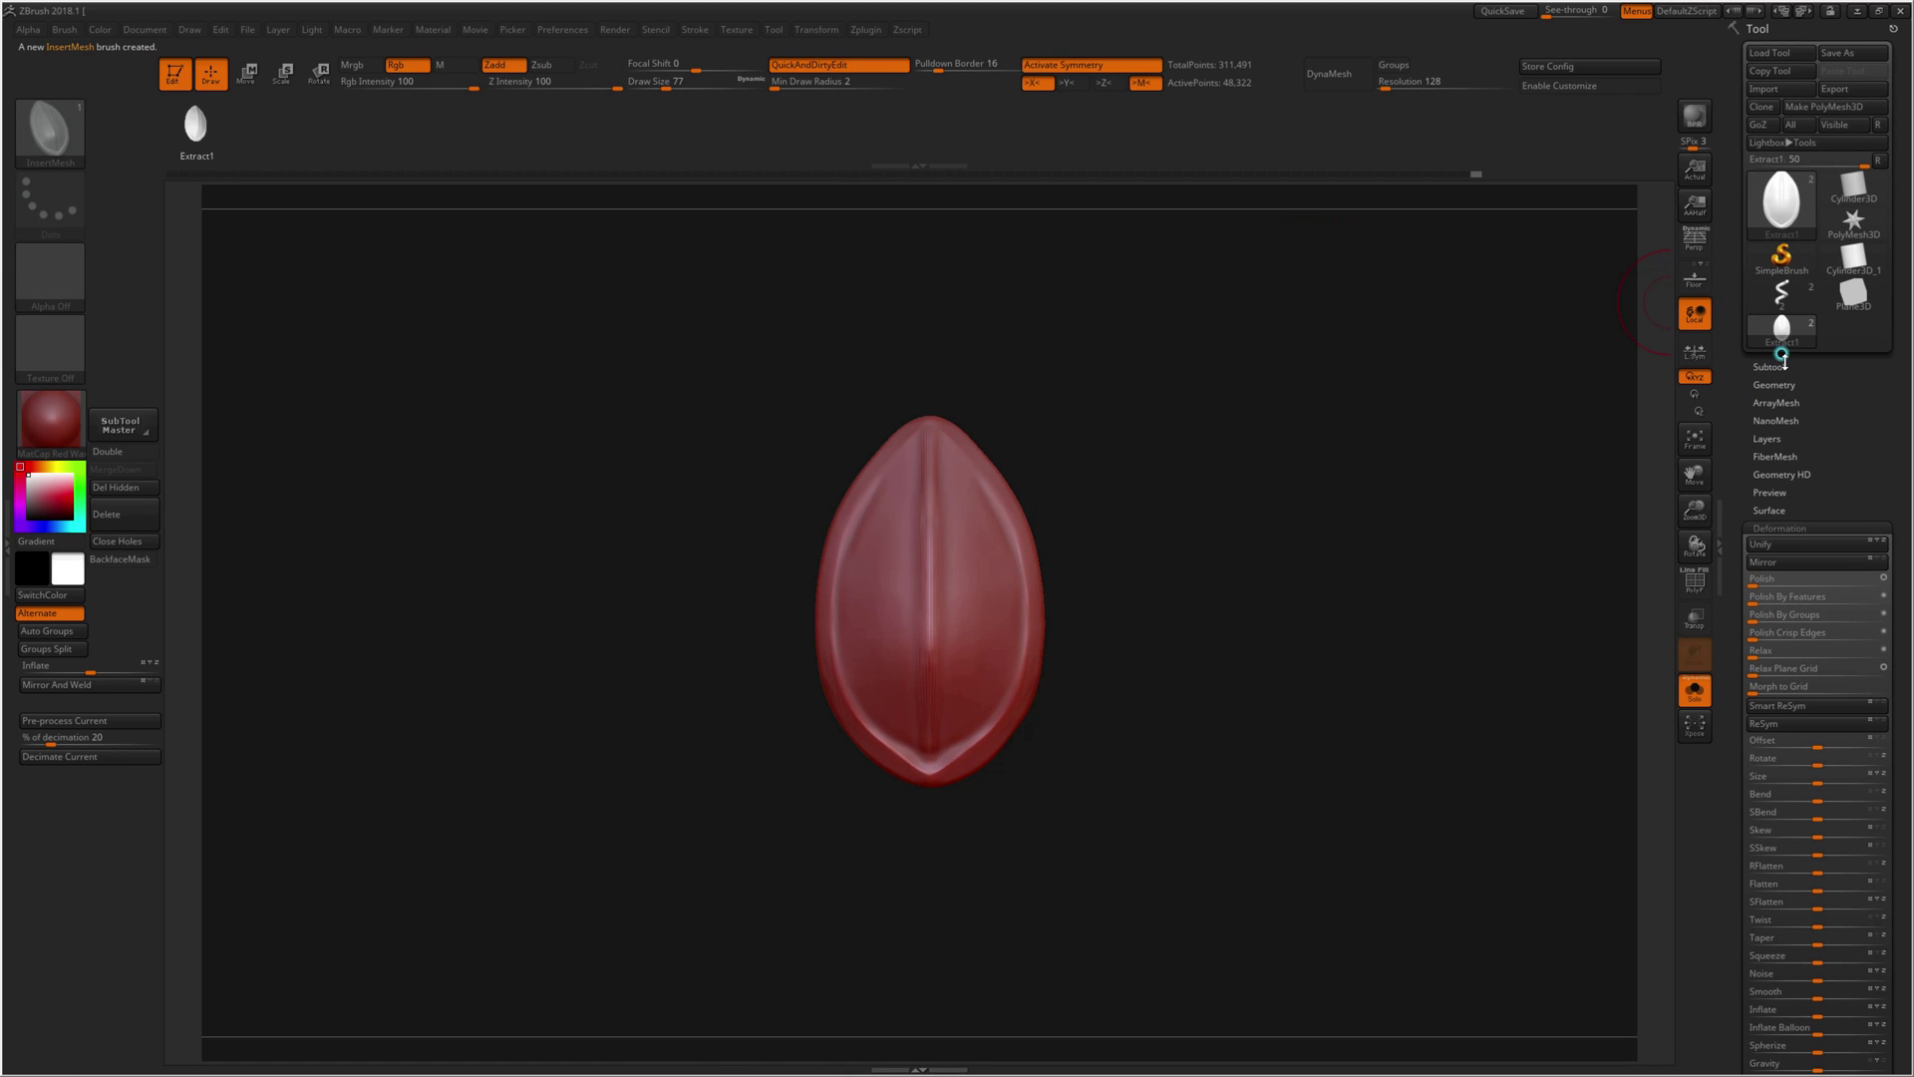
Step: Switch to the helix tube tool, isolate one piece at brush size 29, then restore visibility
left_click(1782, 292)
left_click_drag(1011, 534, 980, 446)
key("s")
left_click(973, 451, "ctrl+shift")
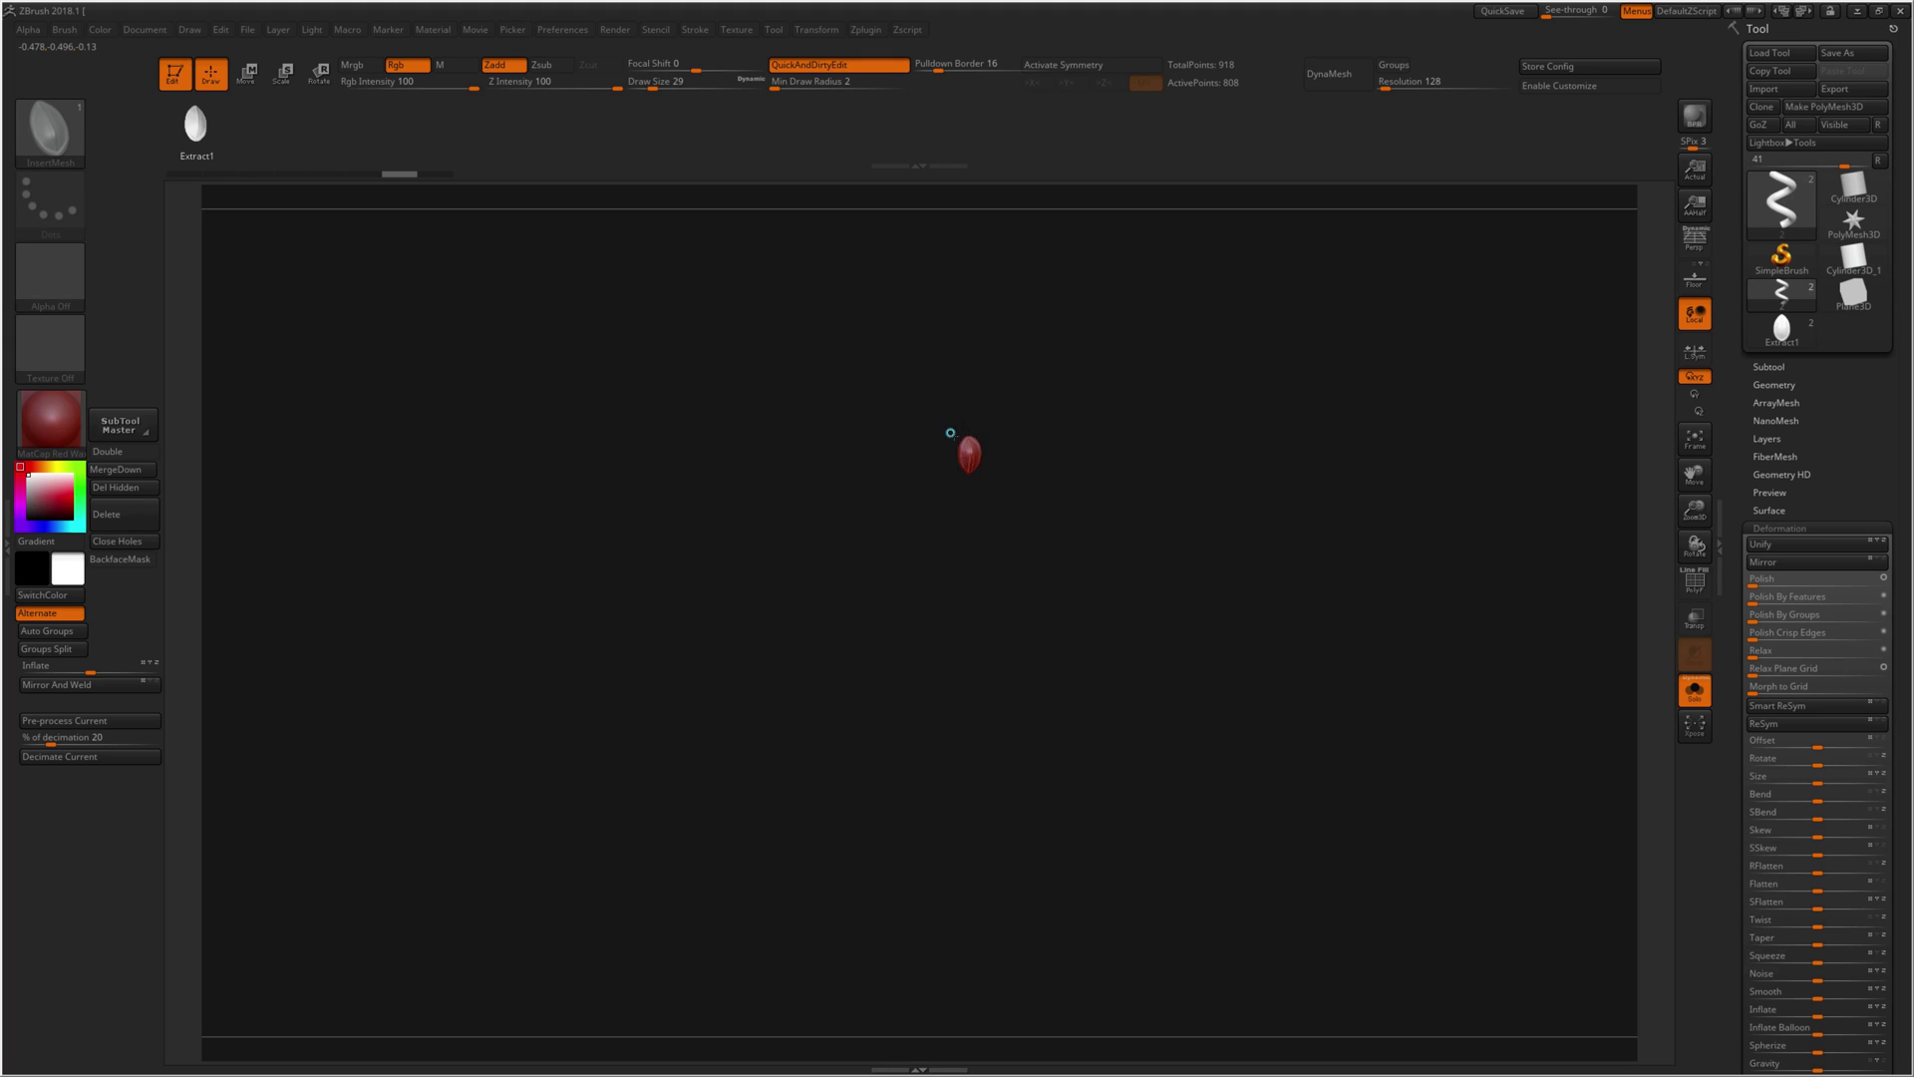
left_click(982, 414, "ctrl+shift")
mouse_move(1041, 381)
left_mouse_down()
mouse_move(1072, 354)
mouse_move(1055, 325)
mouse_move(1030, 406)
mouse_move(1045, 376)
left_mouse_up()
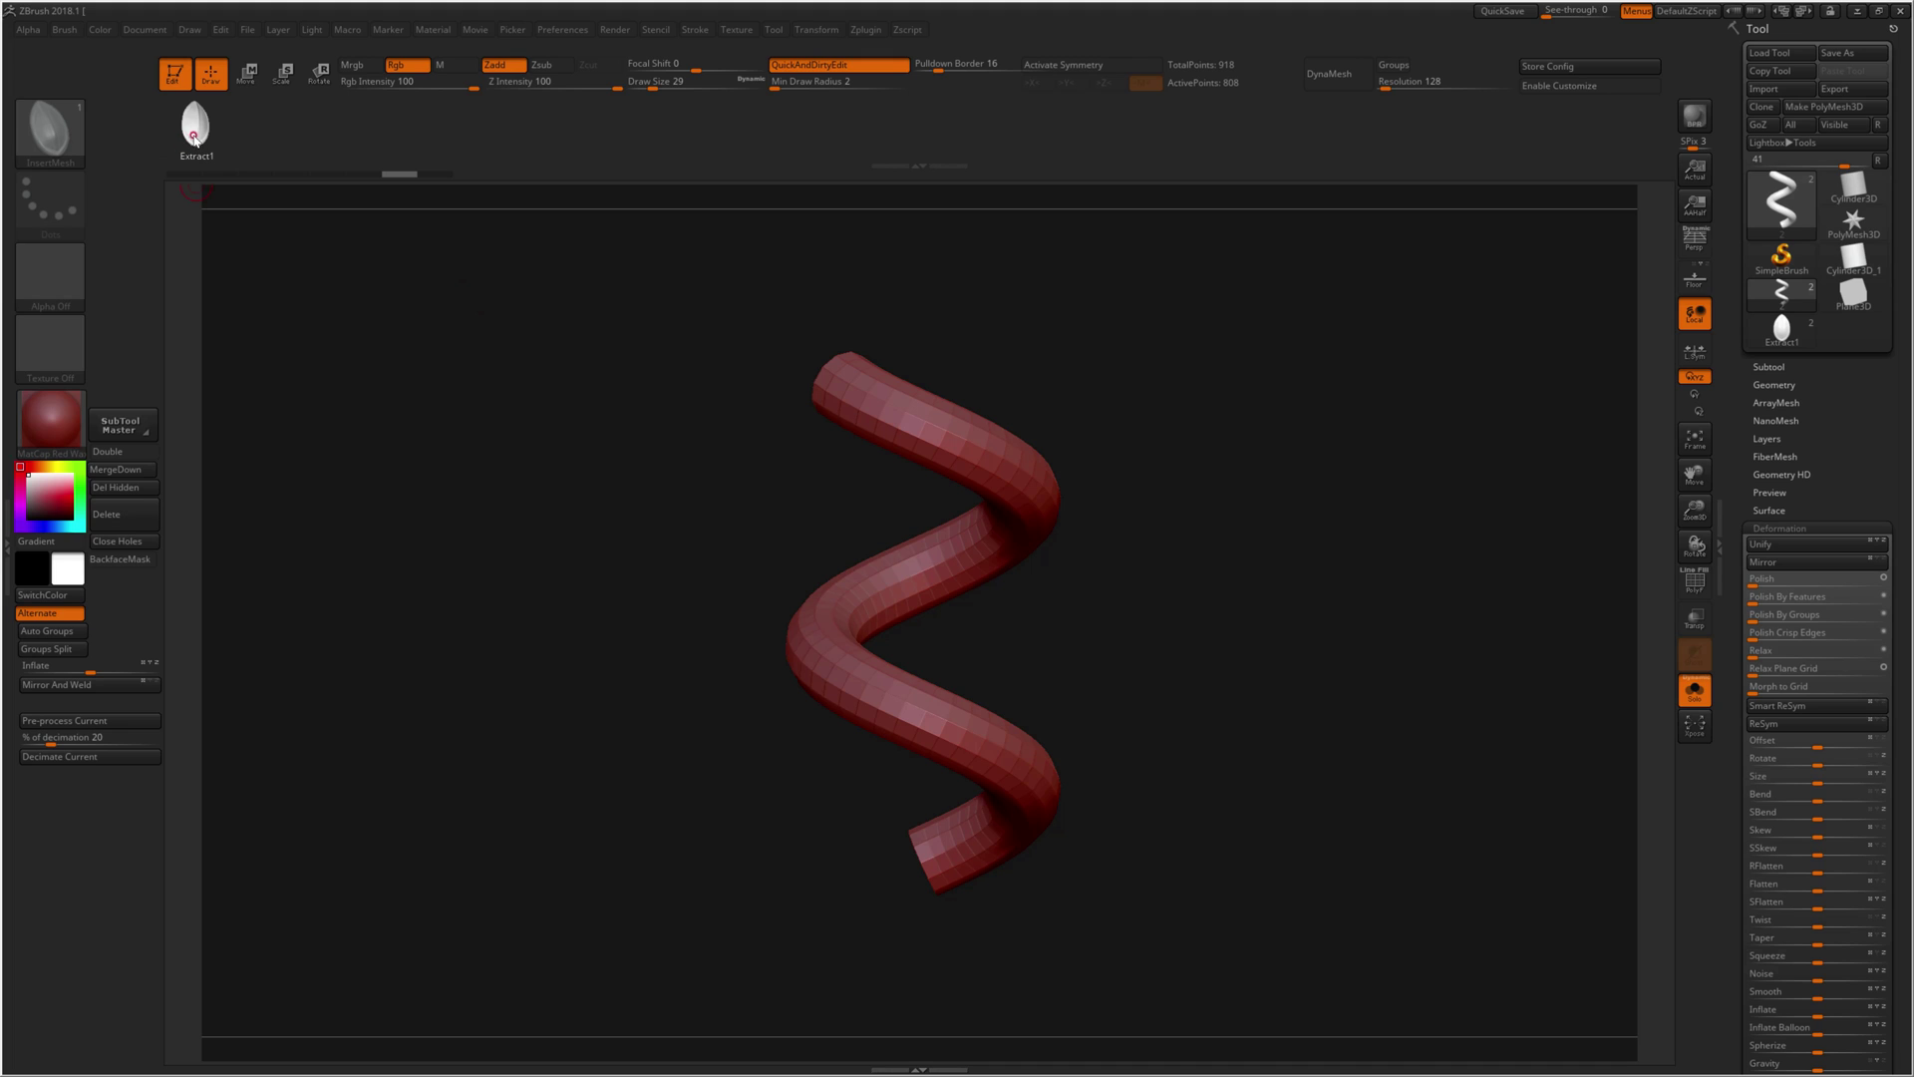
key("b")
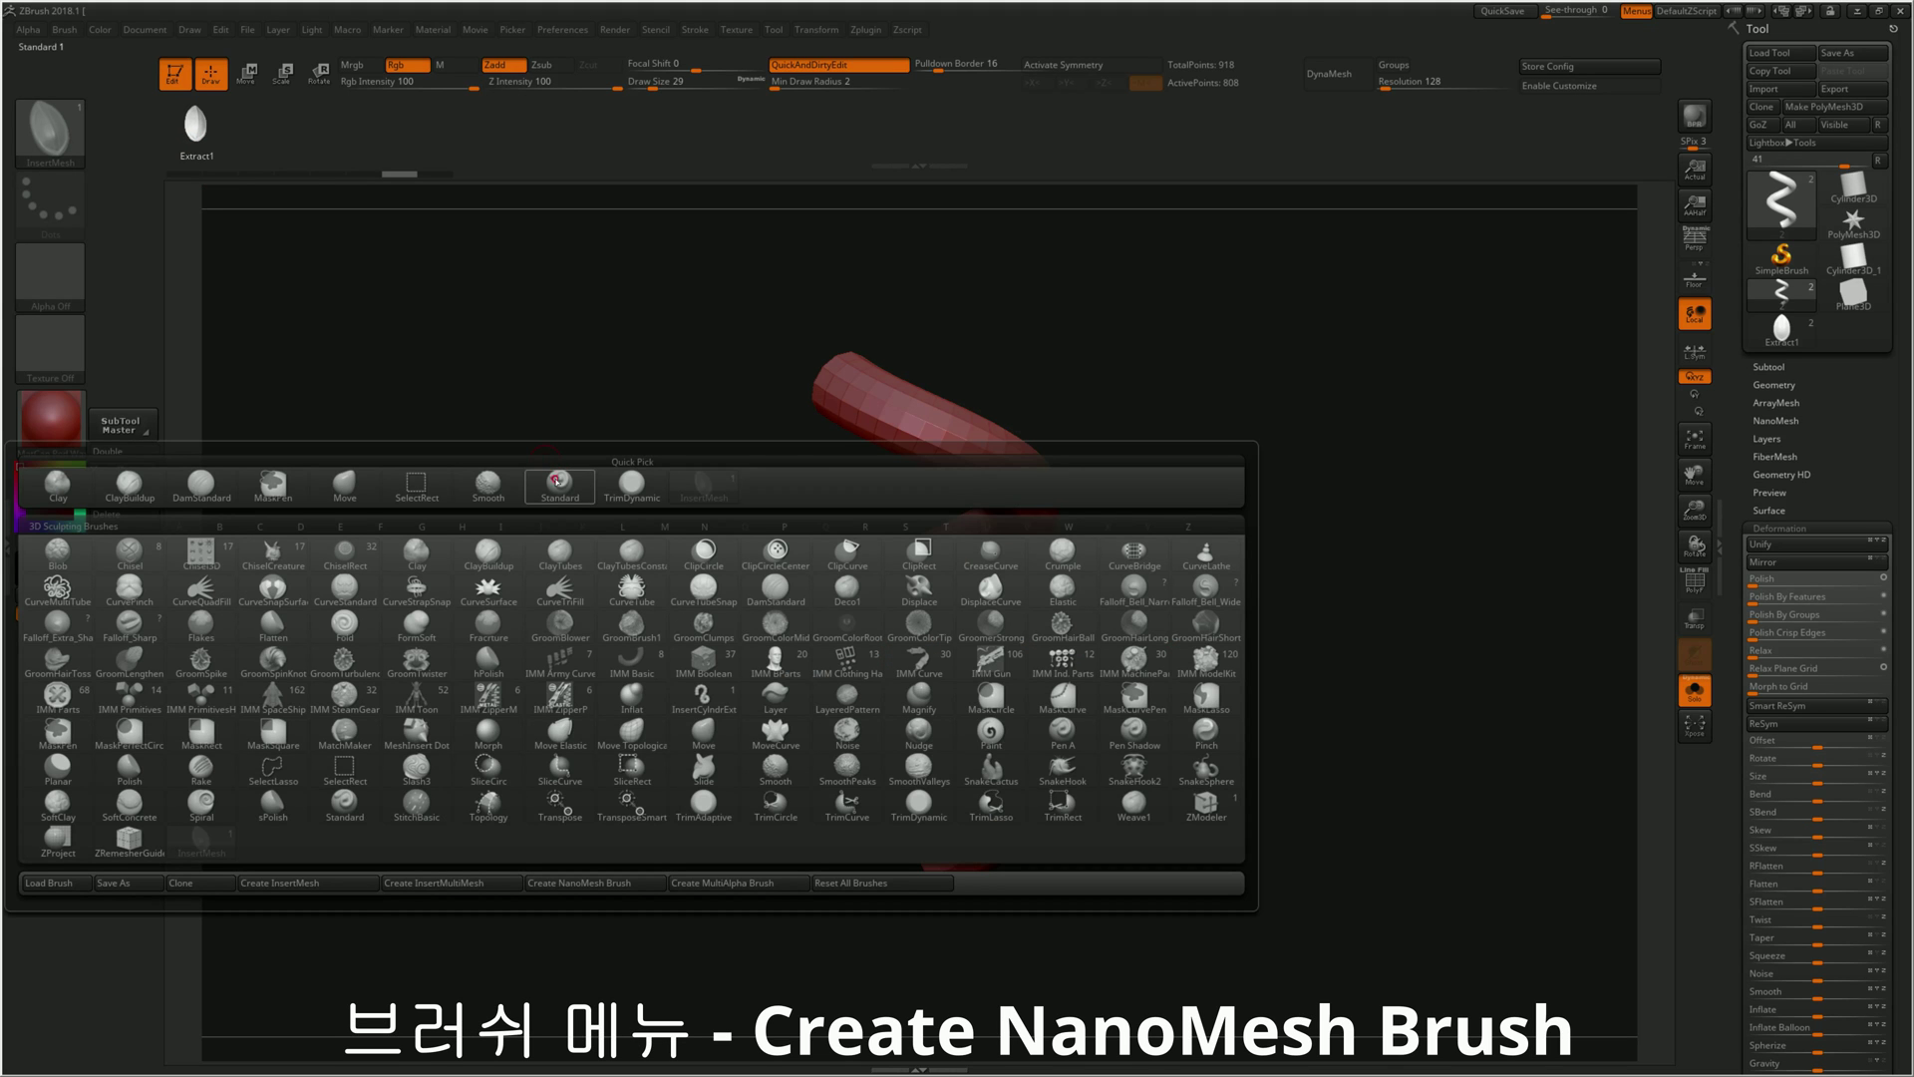
Step: Make a NanoMesh brush and insert one enlarged leaf scale on a tube polygon
left_click(587, 884)
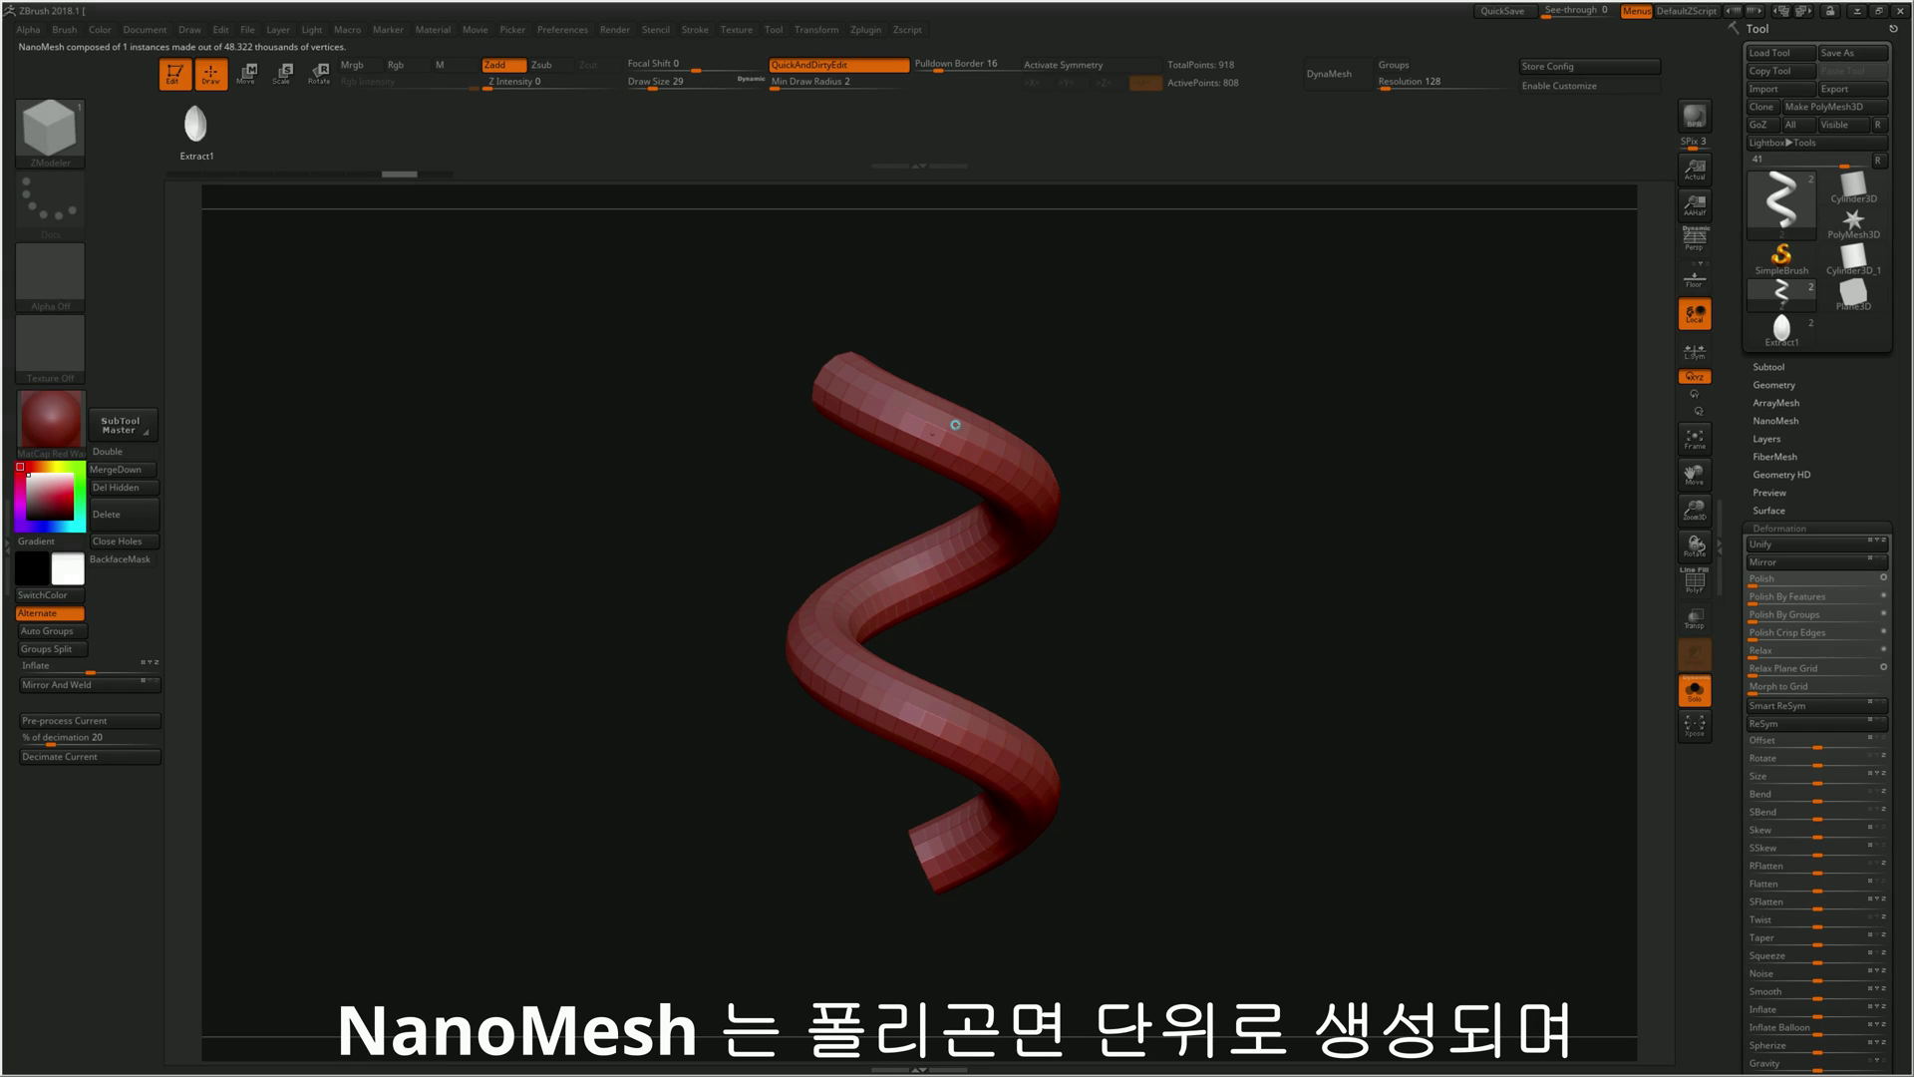
mouse_move(1017, 358)
left_mouse_down()
mouse_move(979, 375)
mouse_move(958, 492)
left_mouse_up()
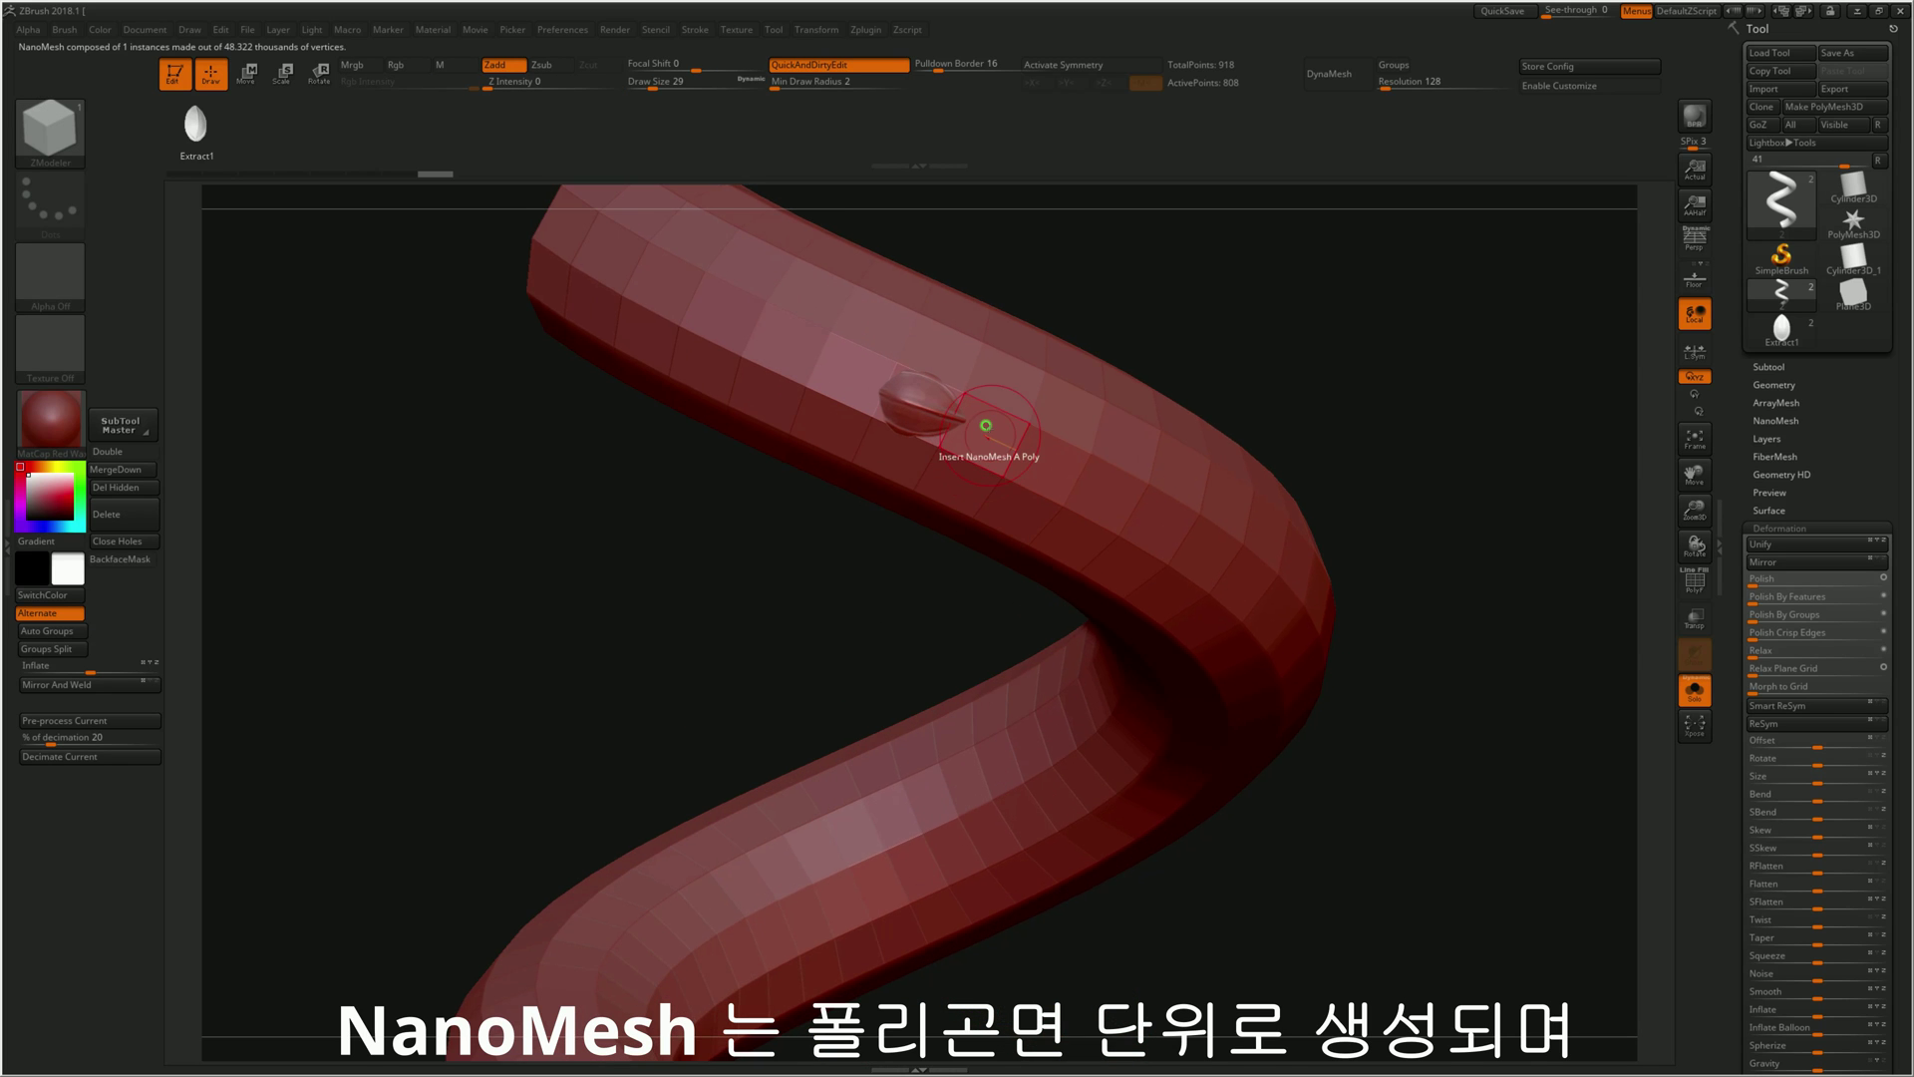
left_click_drag(984, 428, 981, 425)
right_click(981, 425)
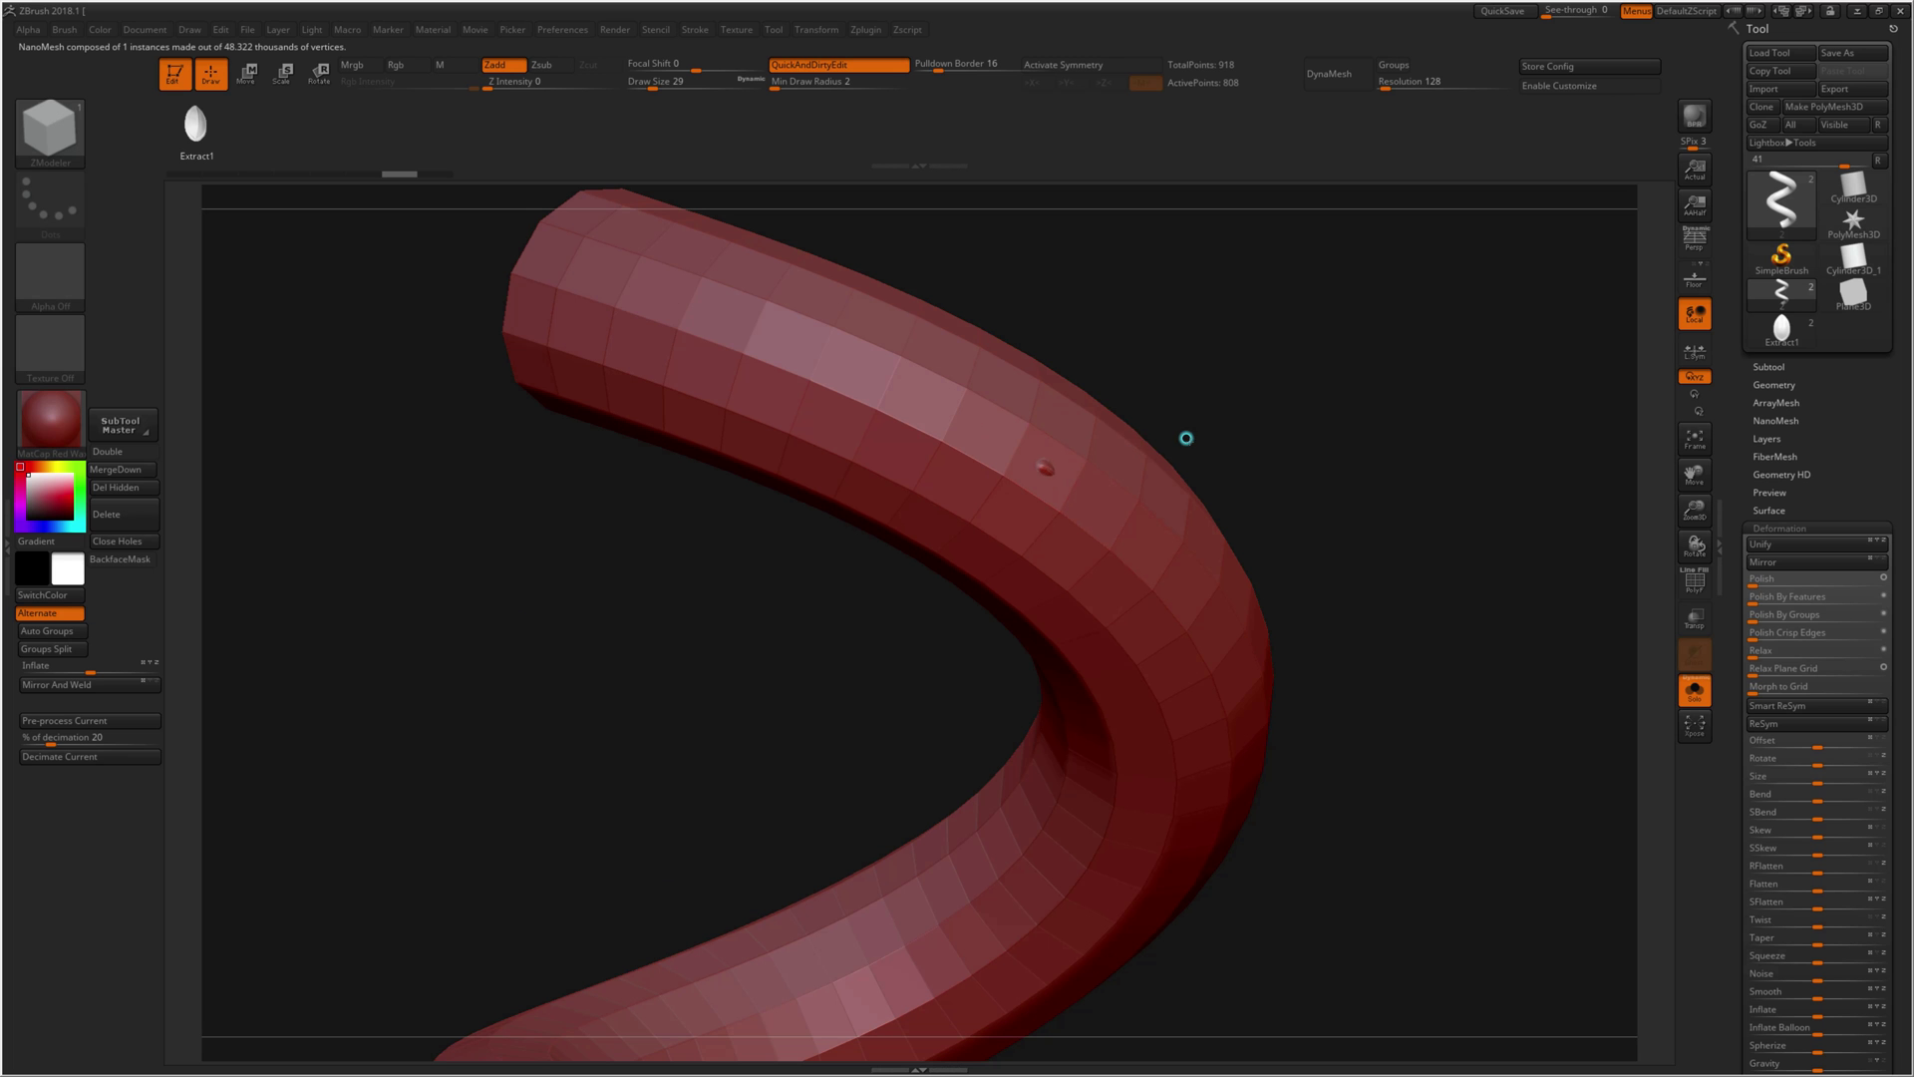
mouse_move(1185, 438)
left_mouse_down()
mouse_move(1585, 452)
mouse_move(1547, 454)
left_mouse_up()
mouse_move(1127, 440)
left_mouse_down()
mouse_move(1170, 363)
mouse_move(1209, 342)
mouse_move(1200, 269)
left_mouse_up()
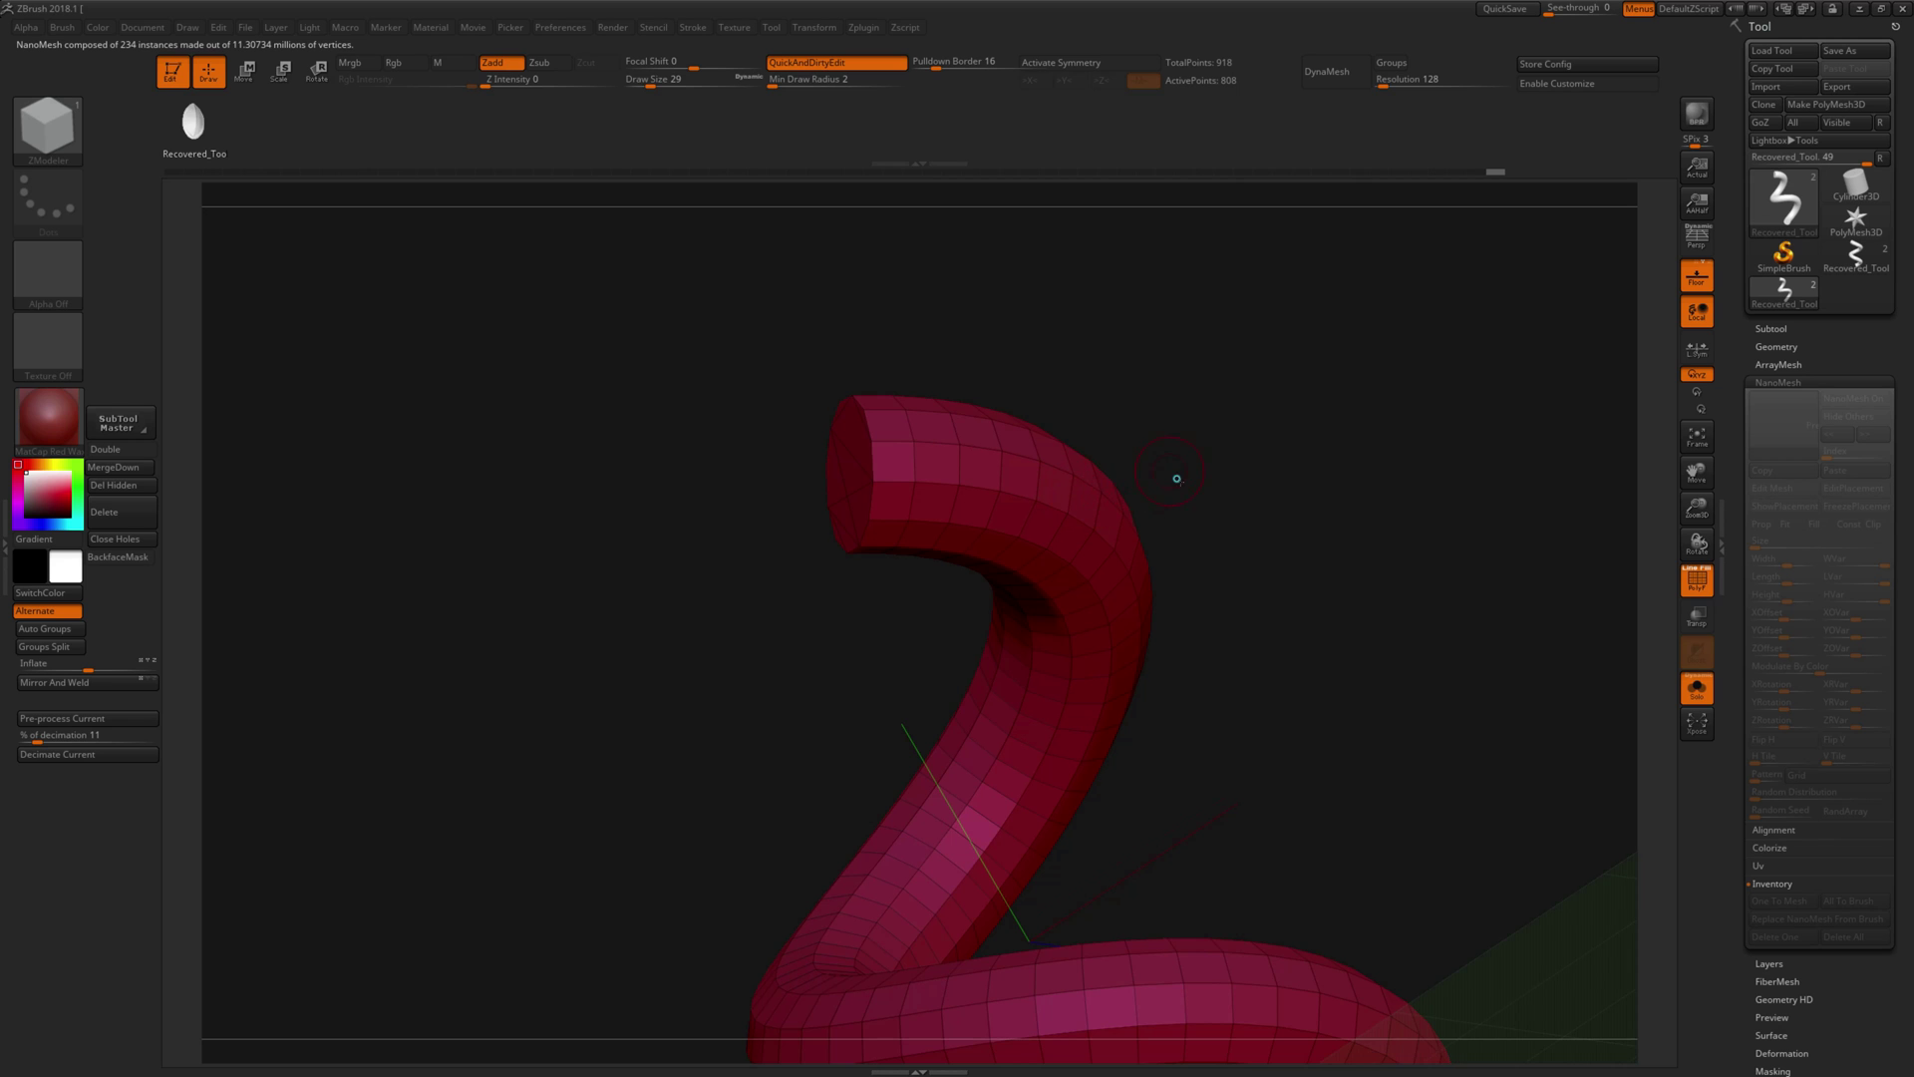
left_click_drag(1176, 474, 1192, 525)
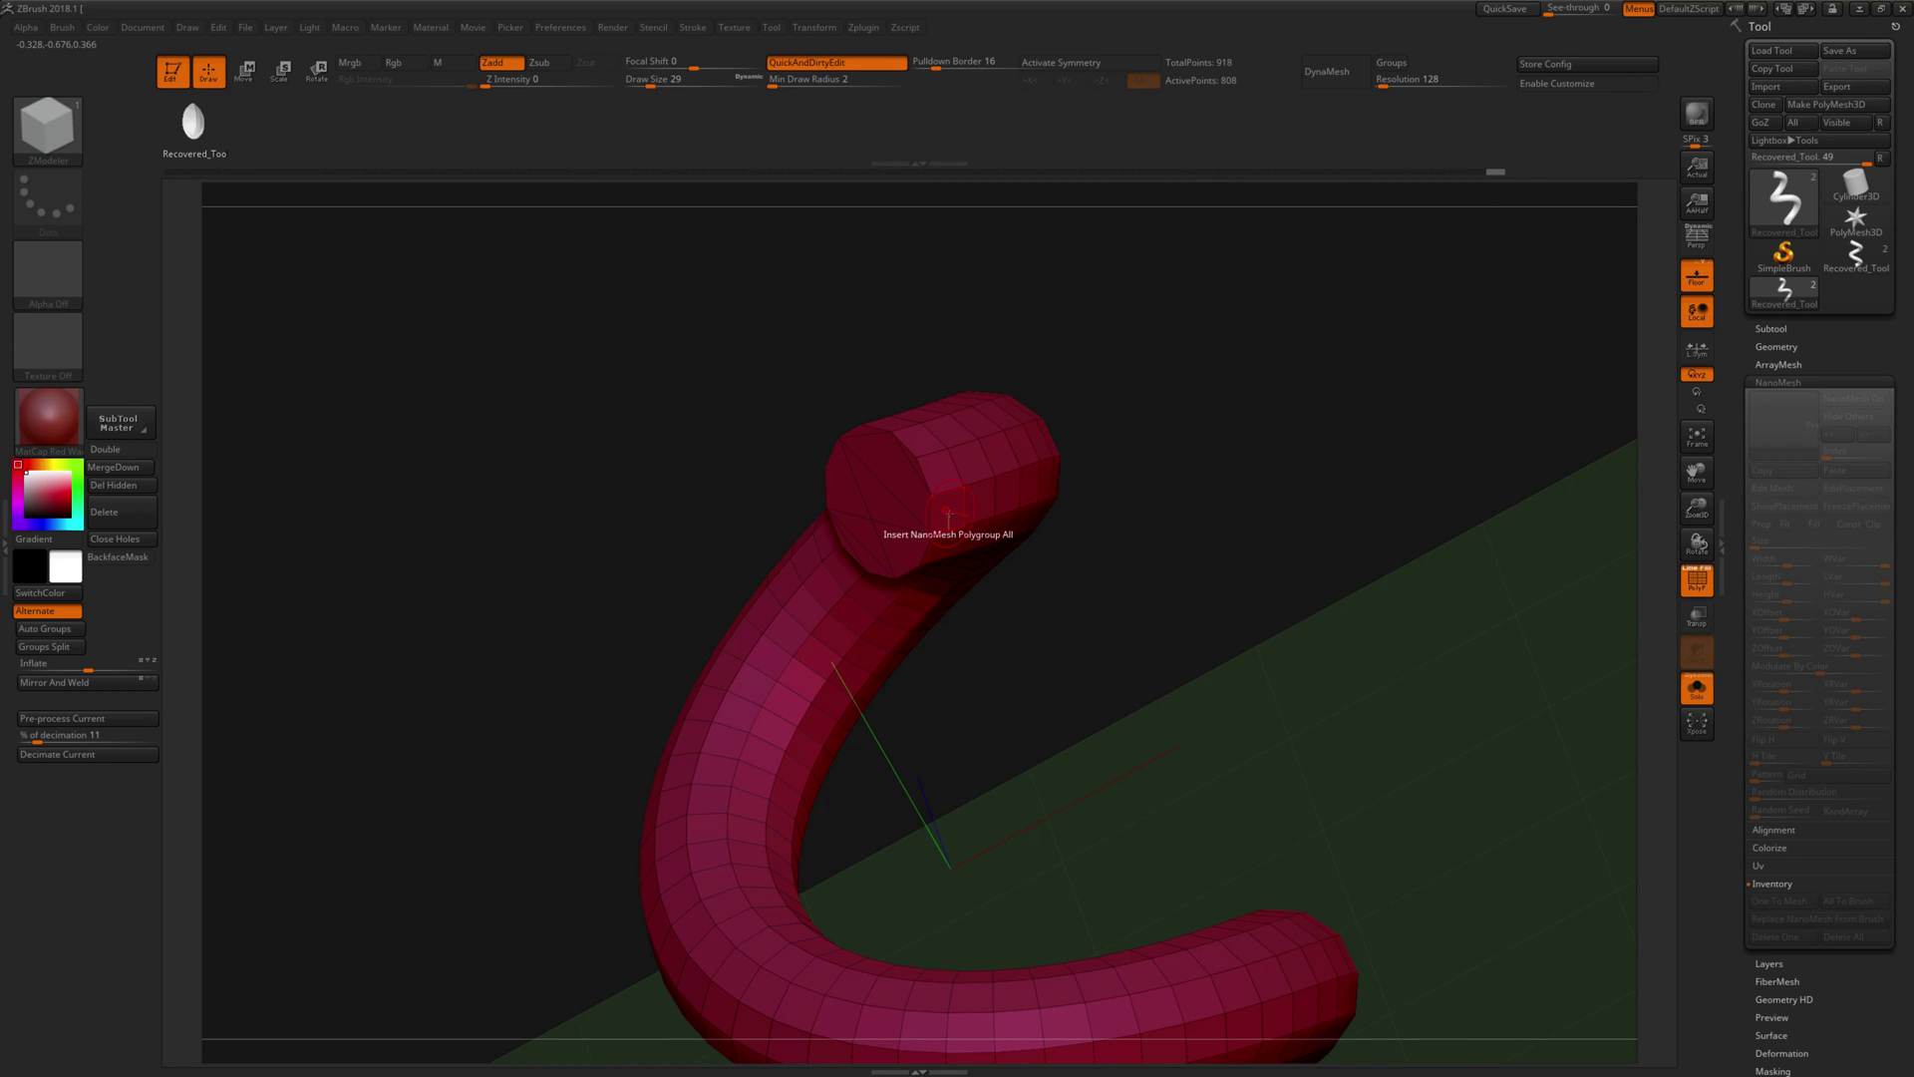
mouse_move(1038, 426)
left_mouse_down()
mouse_move(1115, 385)
mouse_move(1144, 393)
left_mouse_up()
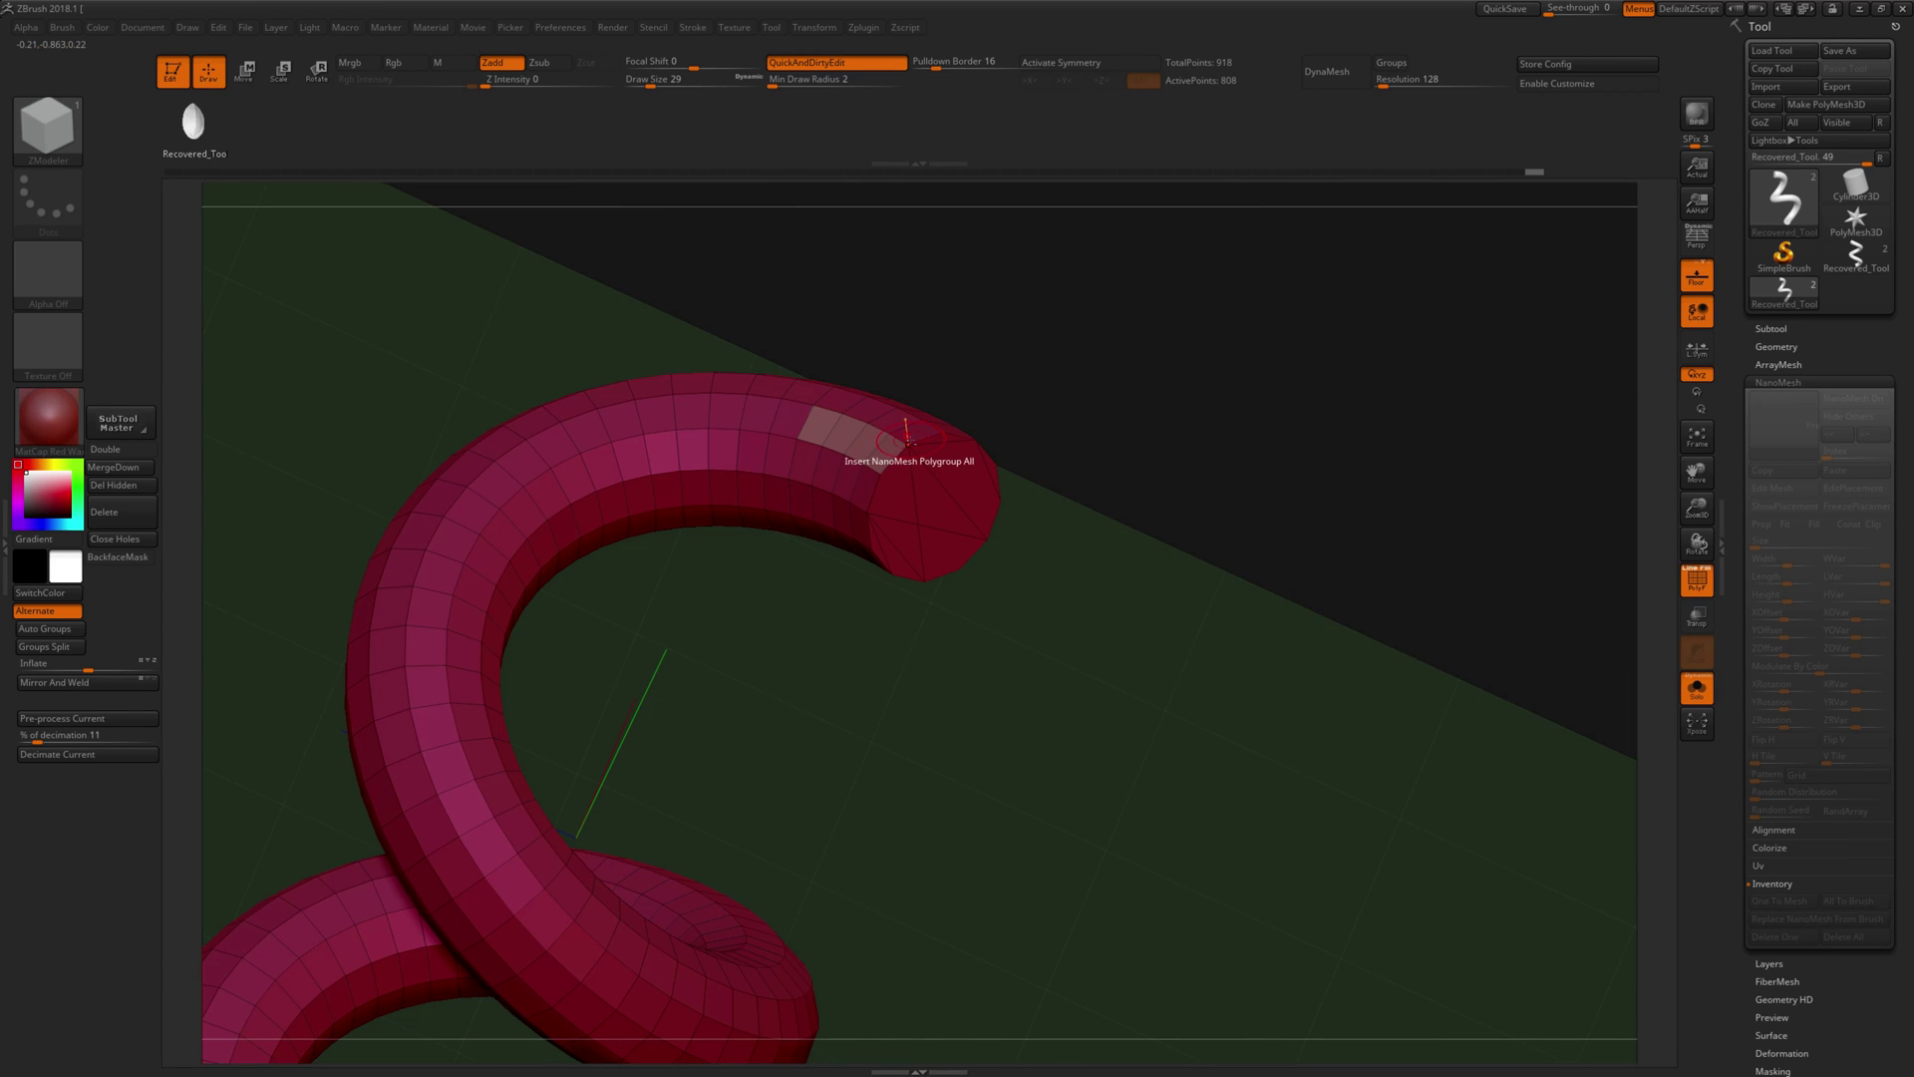
mouse_move(1017, 376)
left_mouse_down()
mouse_move(1004, 415)
mouse_move(941, 409)
mouse_move(979, 428)
left_mouse_up()
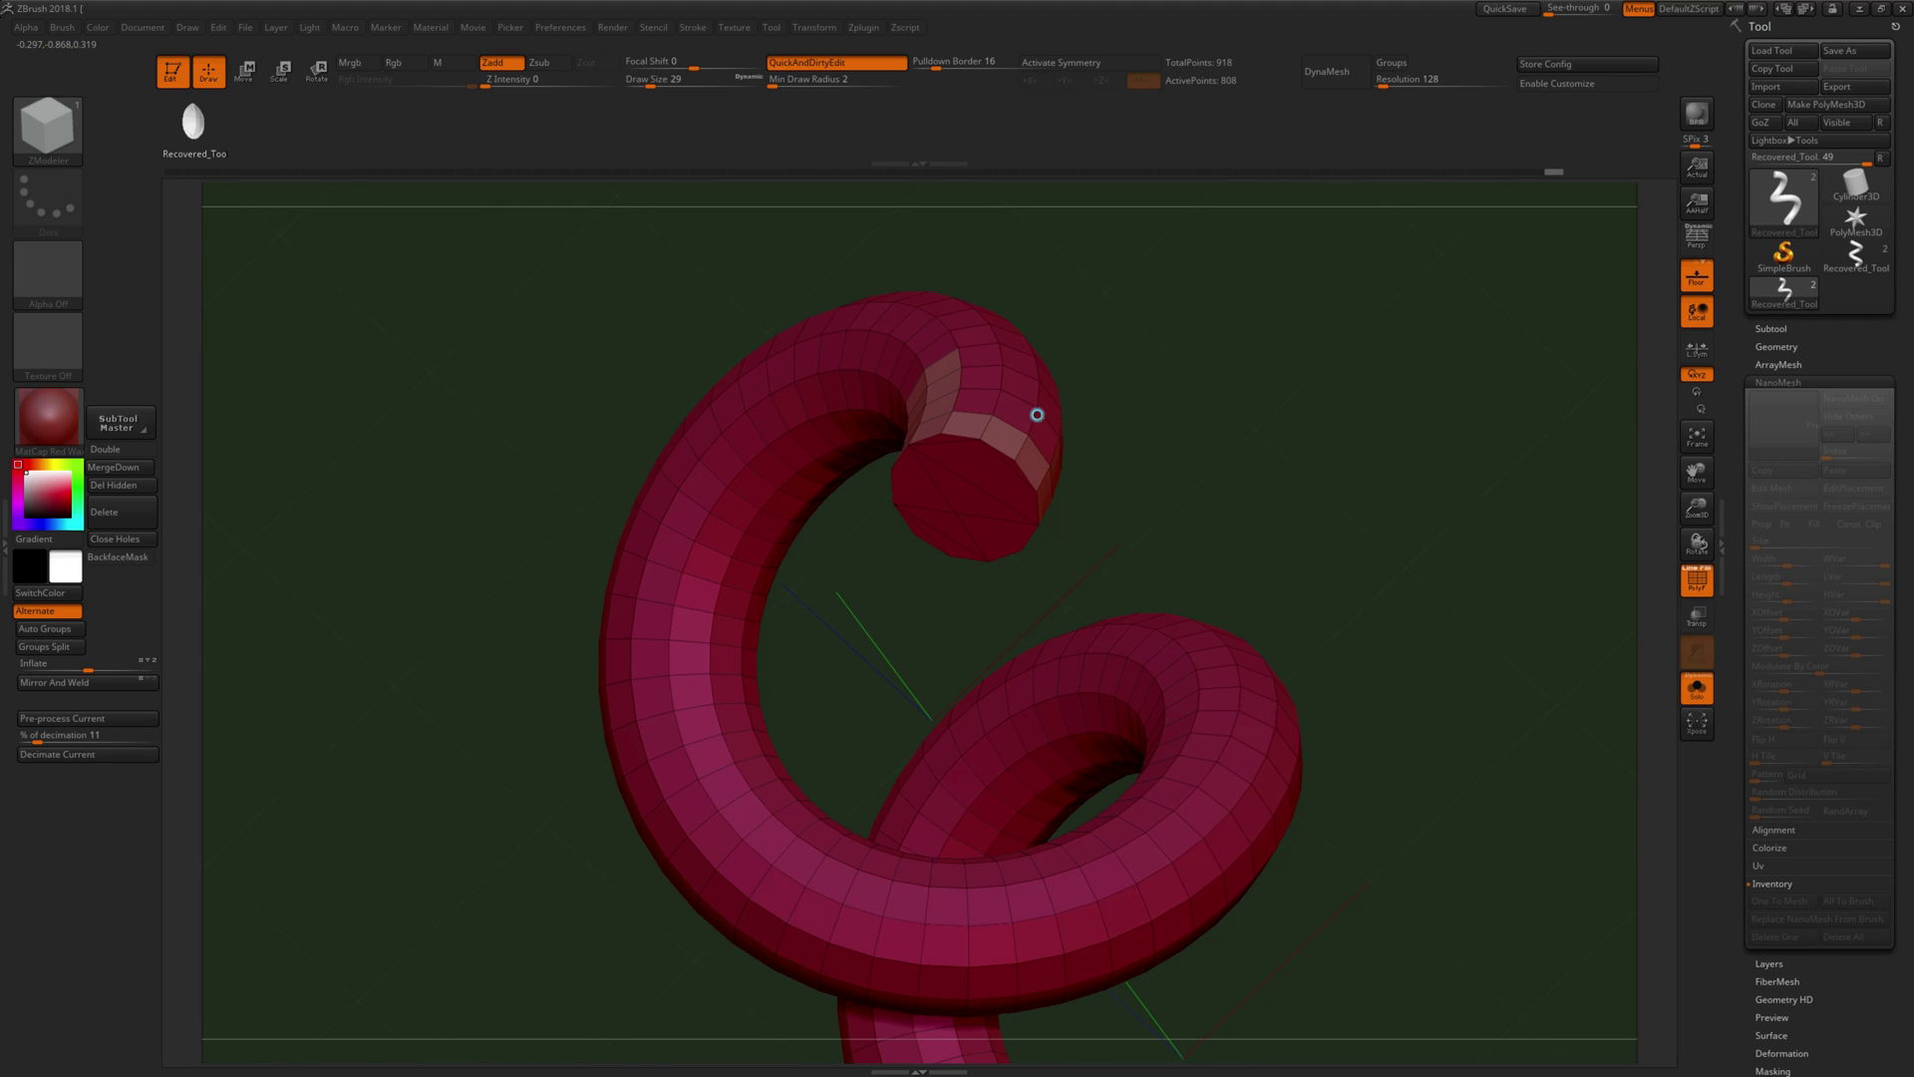
mouse_move(1089, 290)
left_mouse_down()
mouse_move(1094, 376)
mouse_move(1119, 333)
mouse_move(1110, 481)
mouse_move(995, 525)
mouse_move(1012, 329)
mouse_move(963, 229)
mouse_move(919, 223)
mouse_move(974, 333)
mouse_move(985, 538)
left_mouse_up()
left_click_drag(1064, 597, 902, 393, "alt")
mouse_move(902, 483)
left_mouse_down()
mouse_move(909, 432)
mouse_move(875, 598)
mouse_move(1359, 834)
mouse_move(1184, 610)
mouse_move(1269, 518)
left_mouse_up()
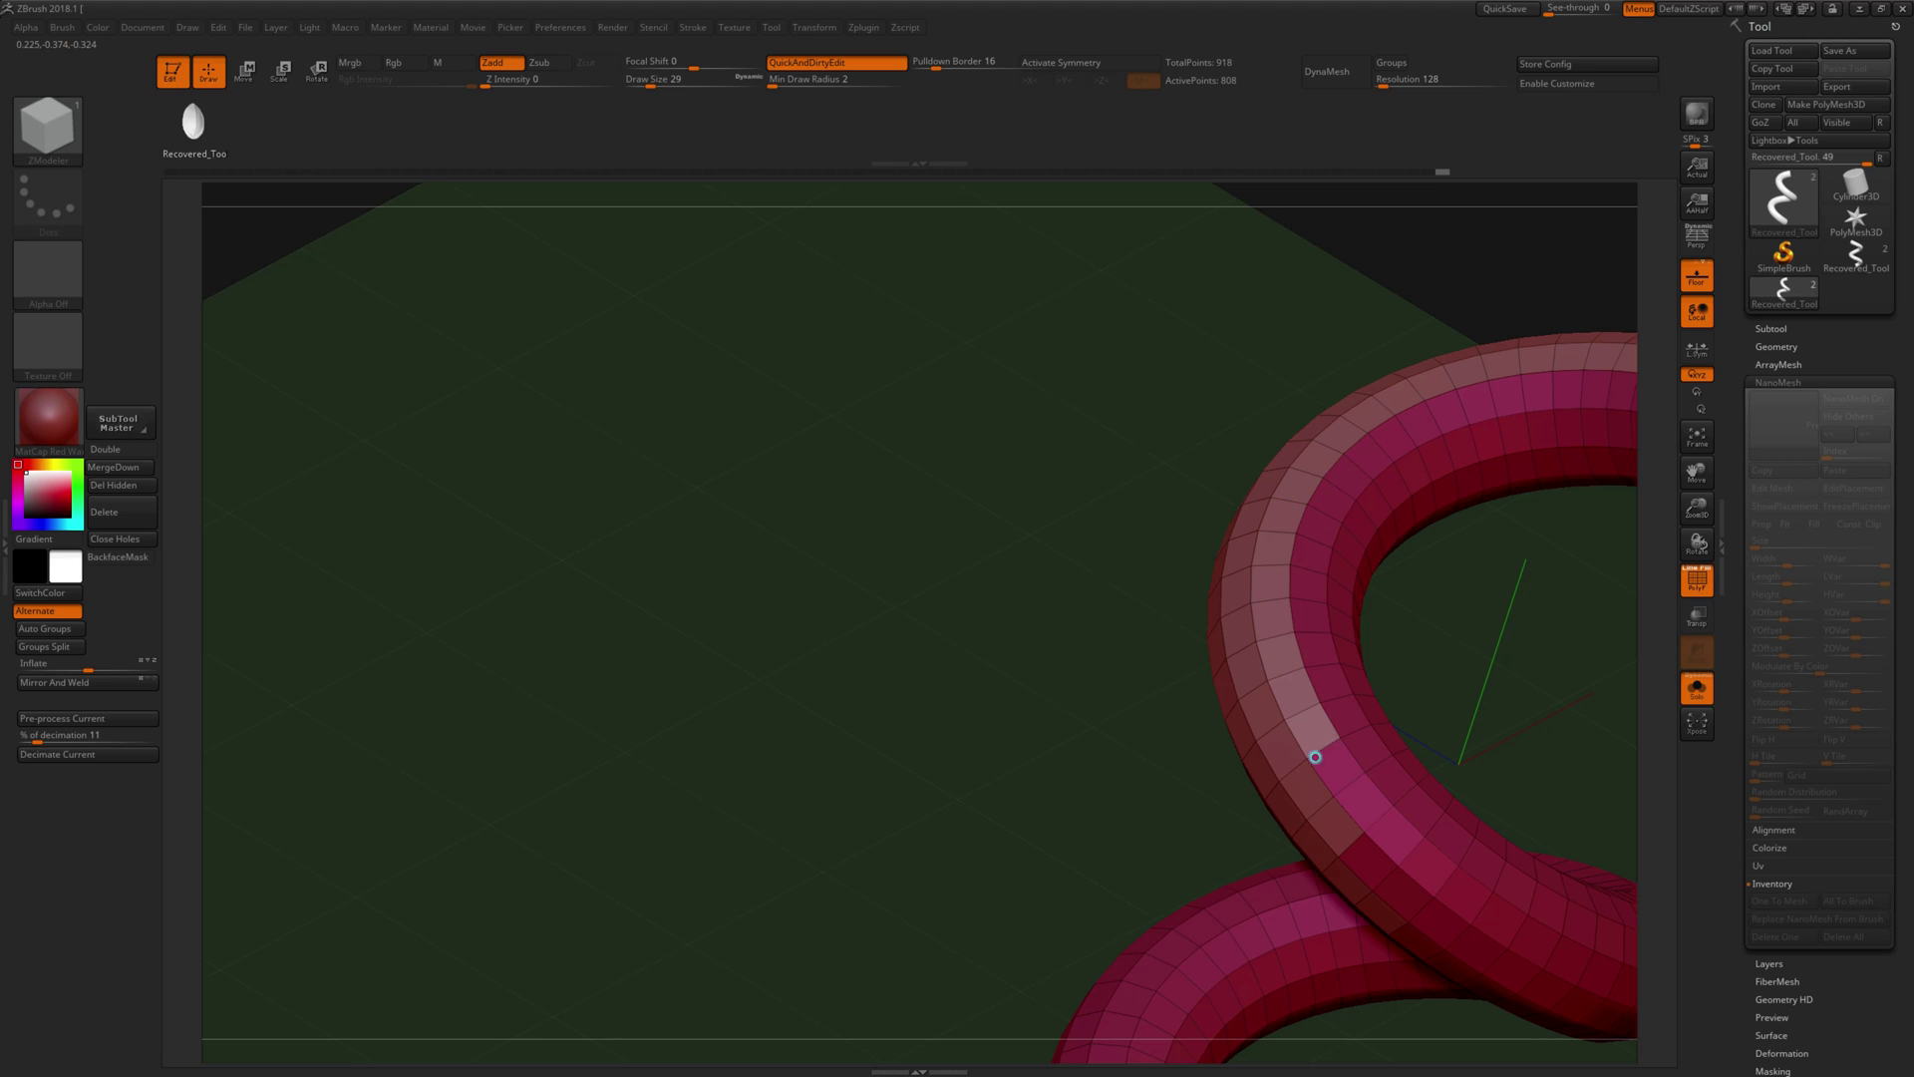
mouse_move(1133, 578)
left_mouse_down()
mouse_move(758, 446)
mouse_move(621, 644)
left_mouse_up()
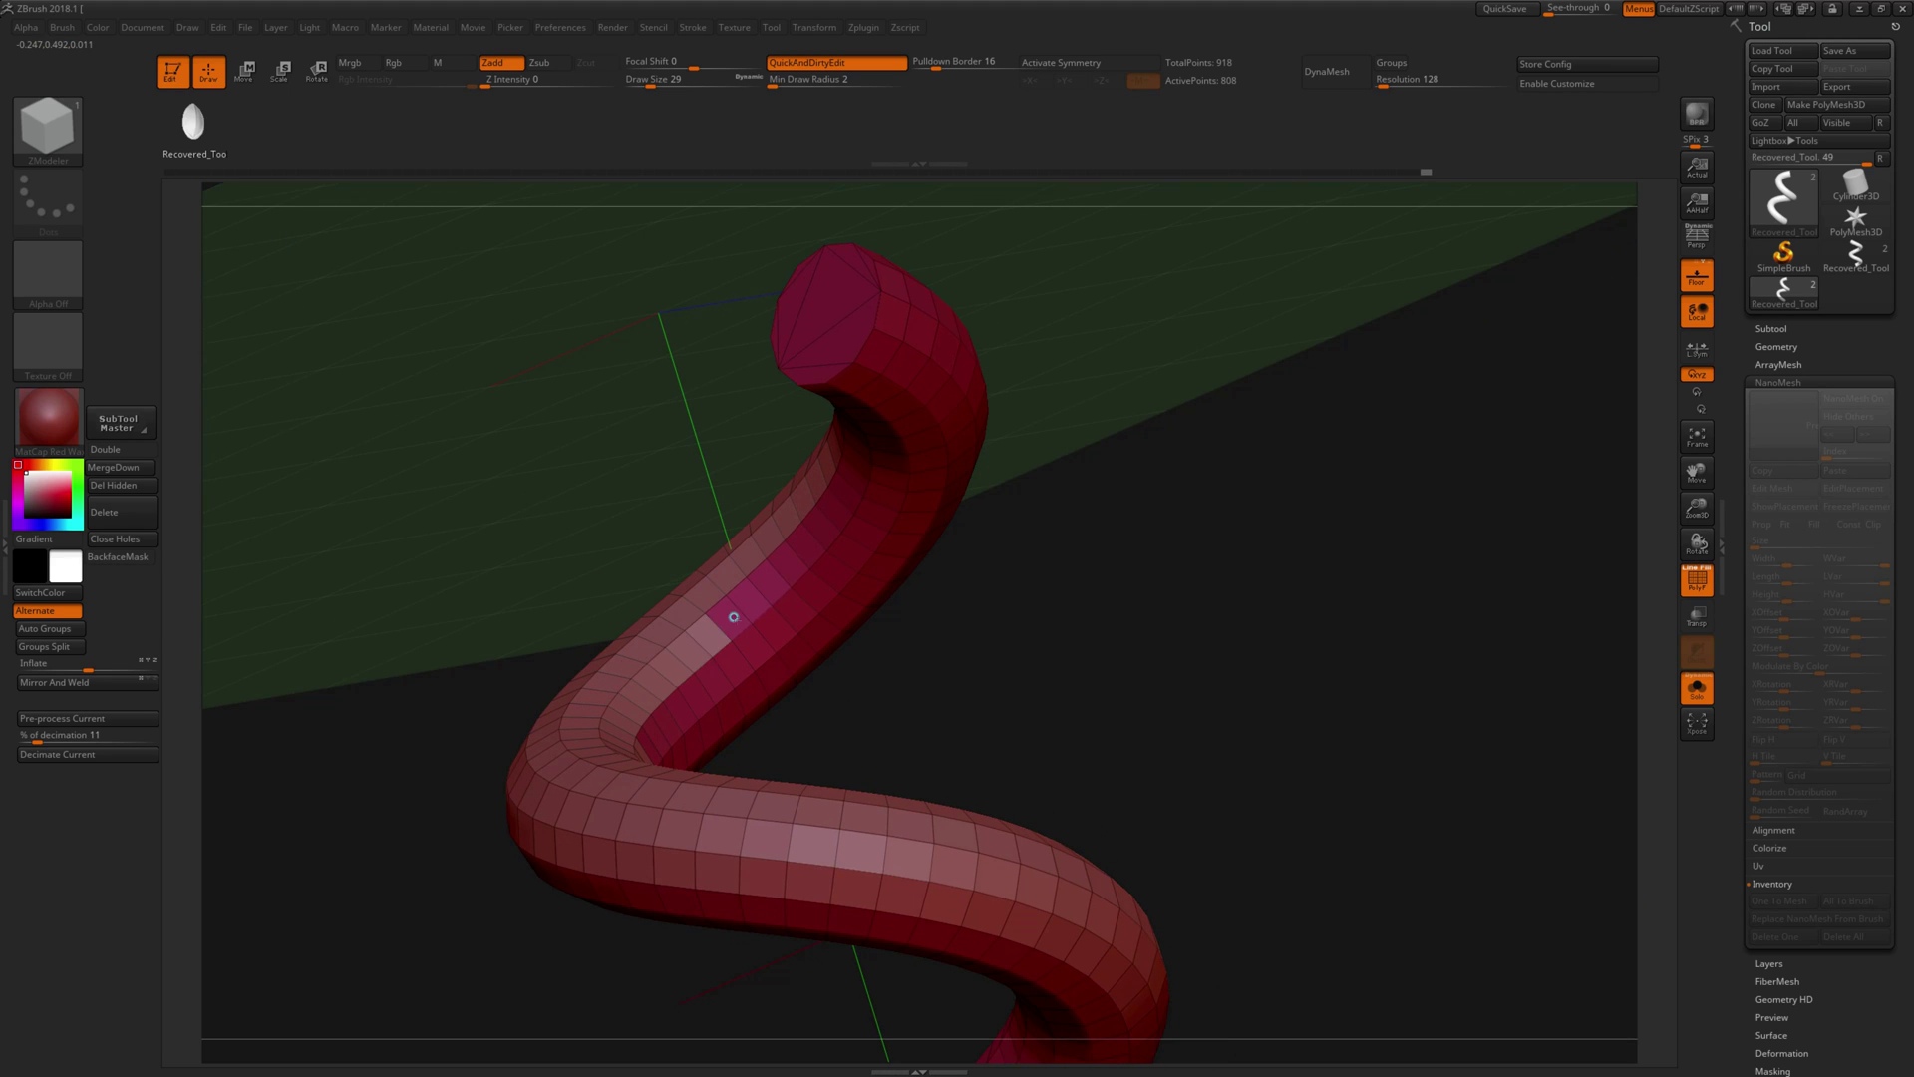
mouse_move(833, 418)
left_mouse_down()
mouse_move(894, 381)
mouse_move(855, 500)
left_mouse_up()
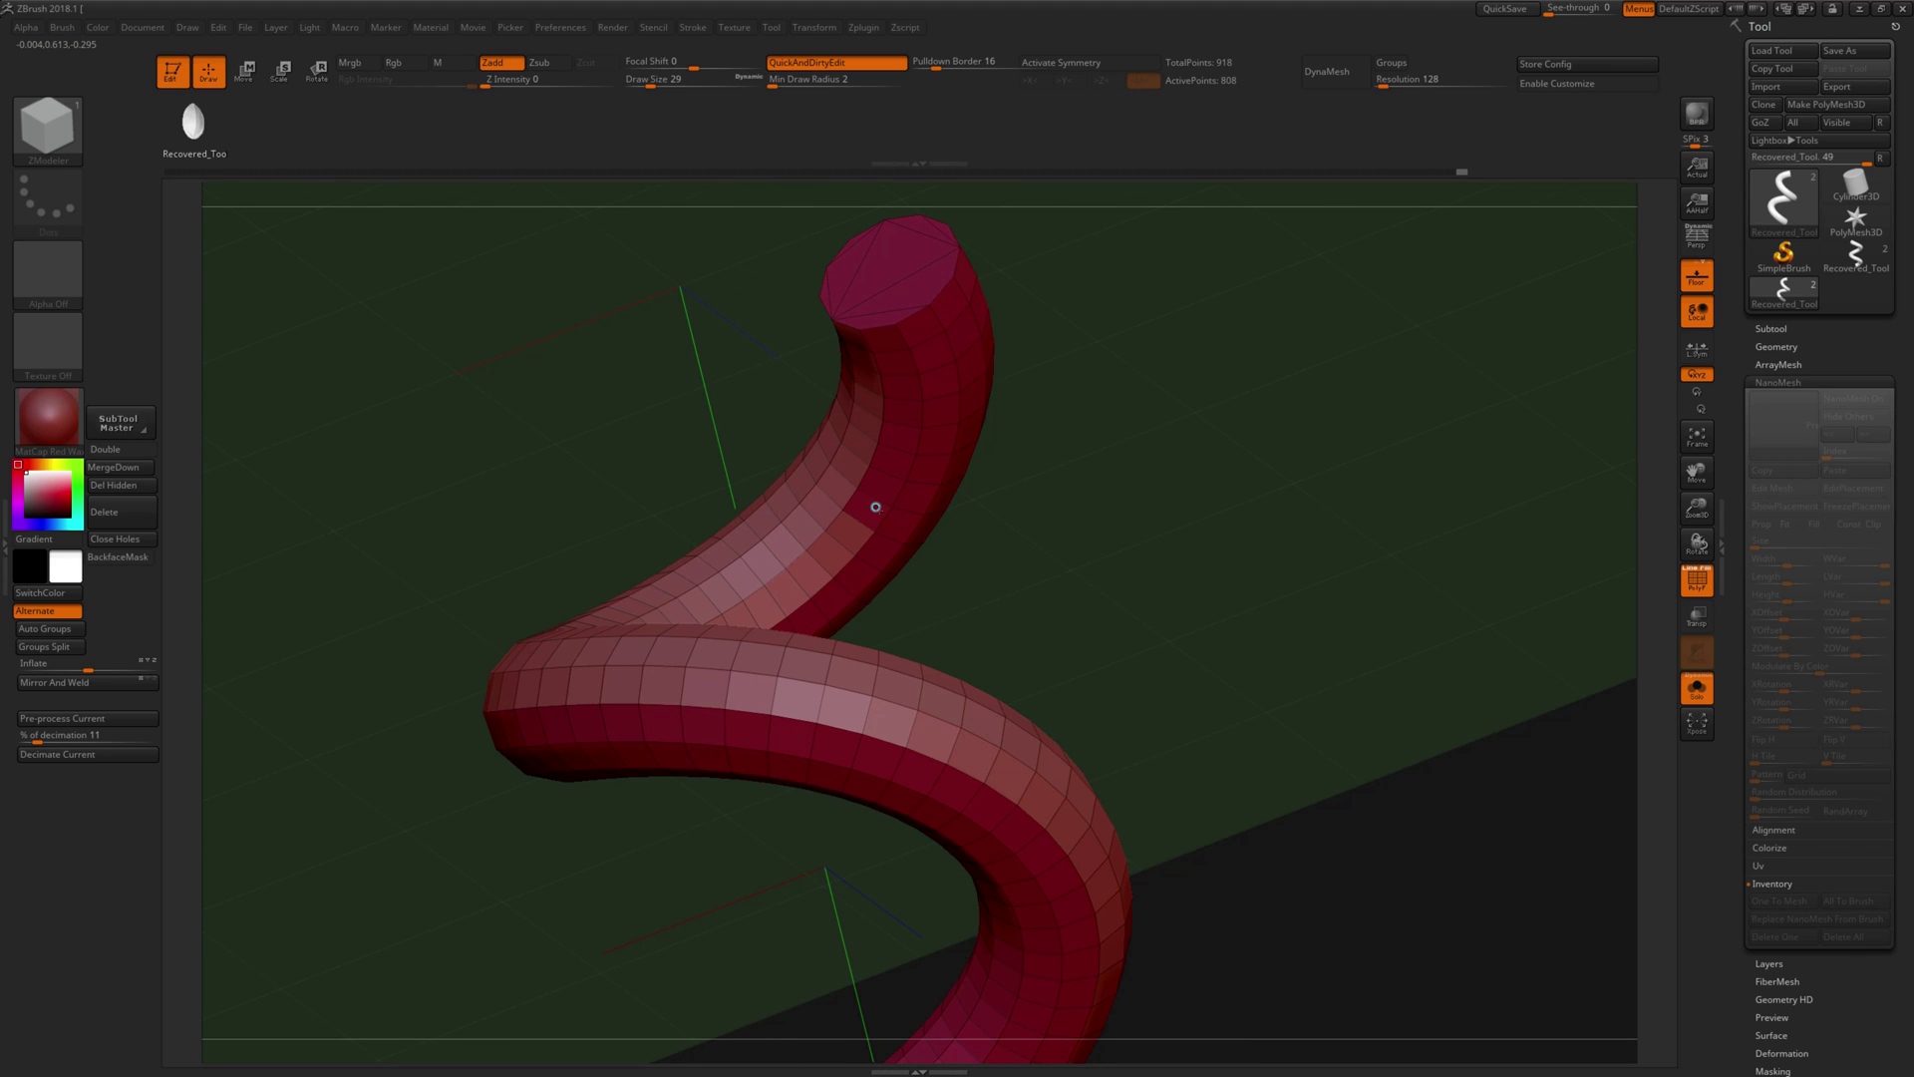
left_click_drag(884, 338, 920, 556)
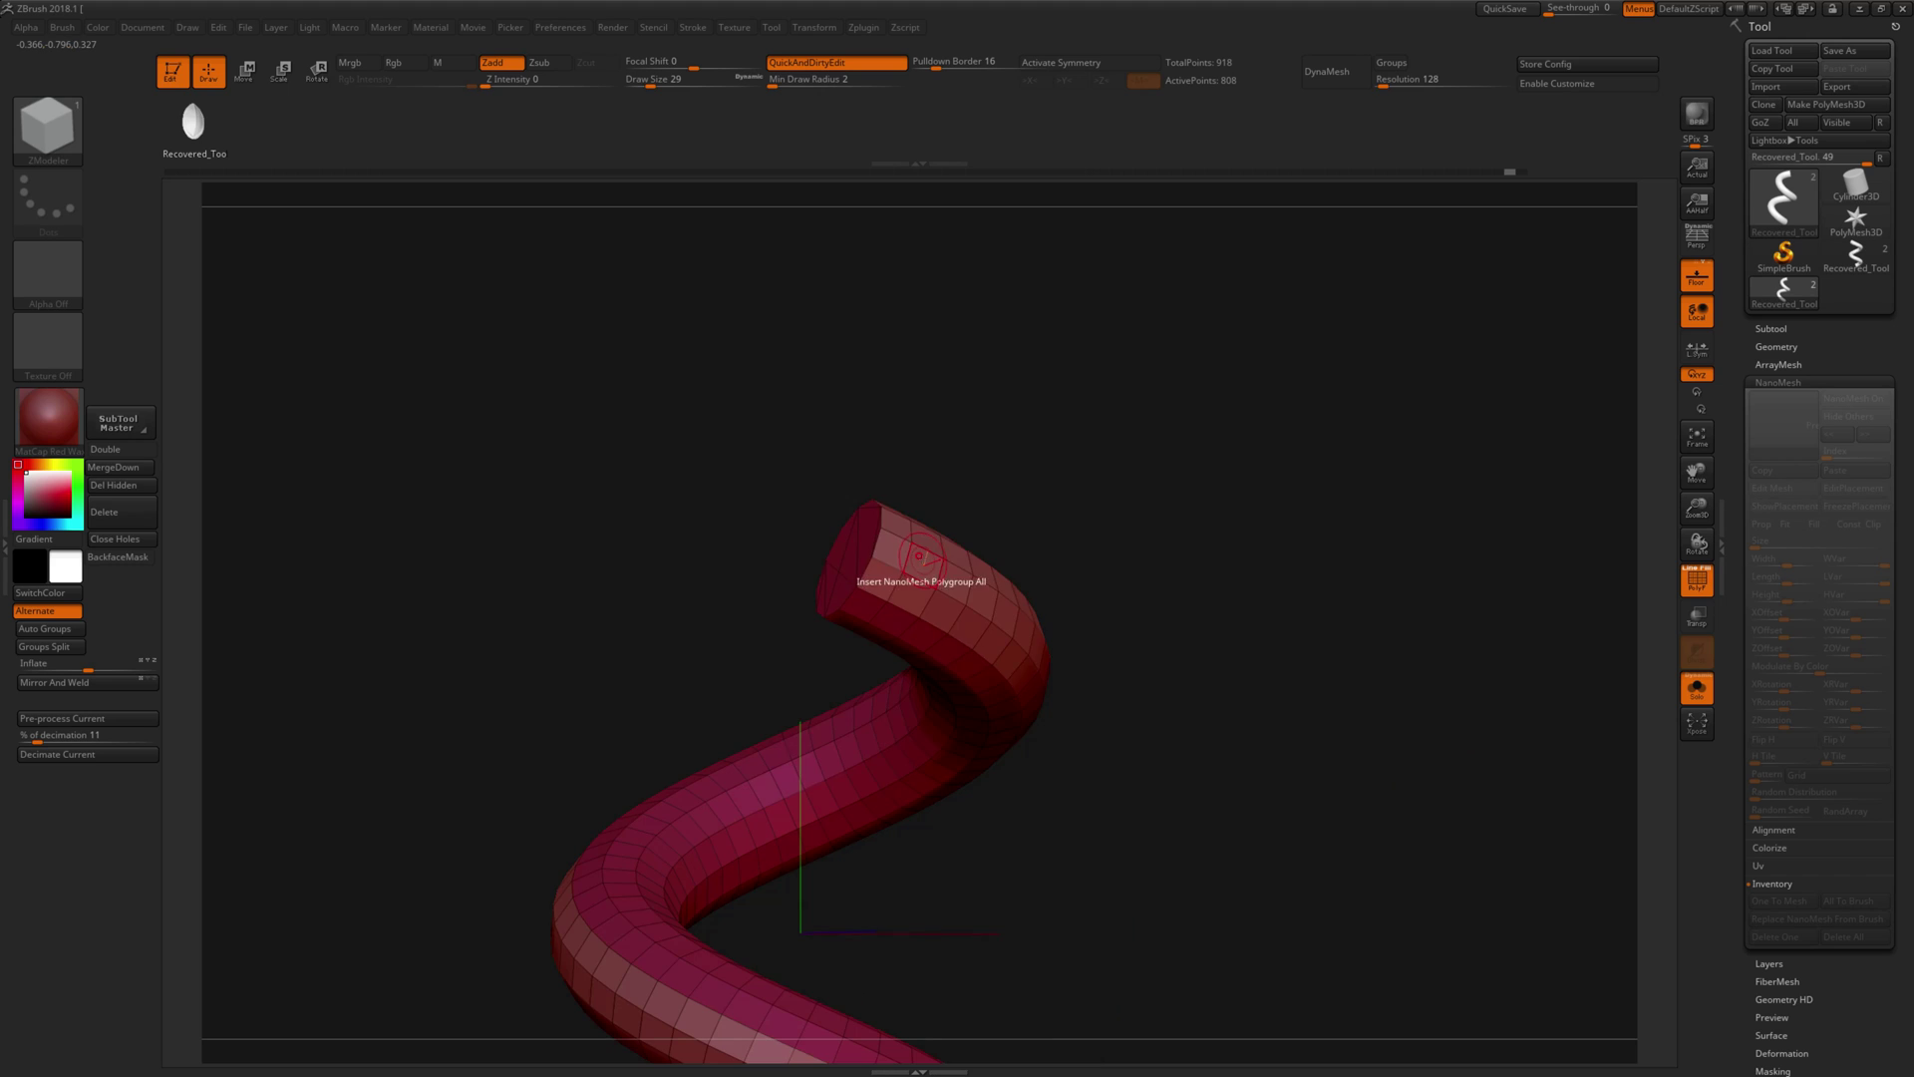
right_click(919, 555)
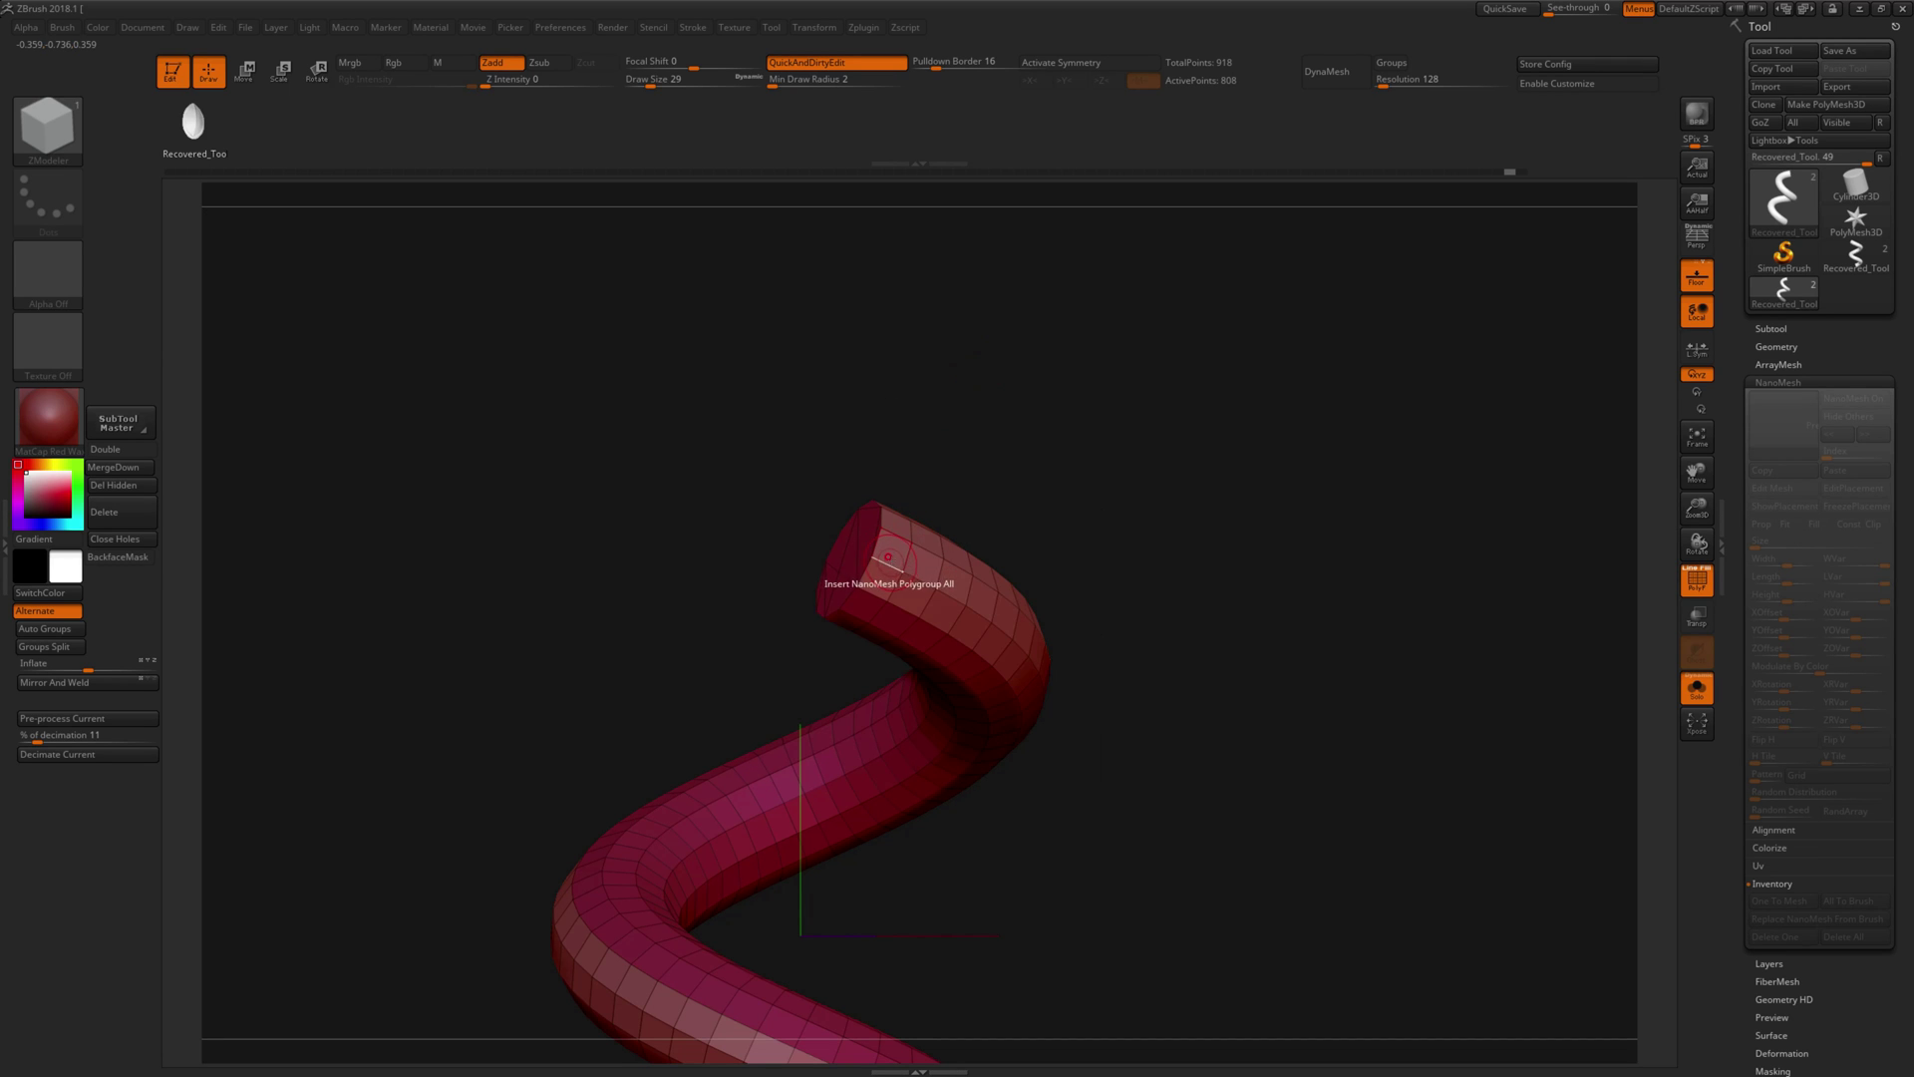
Step: Insert NanoMesh instances across the tube's faces and enlarge them to about 0.485
left_click(895, 549)
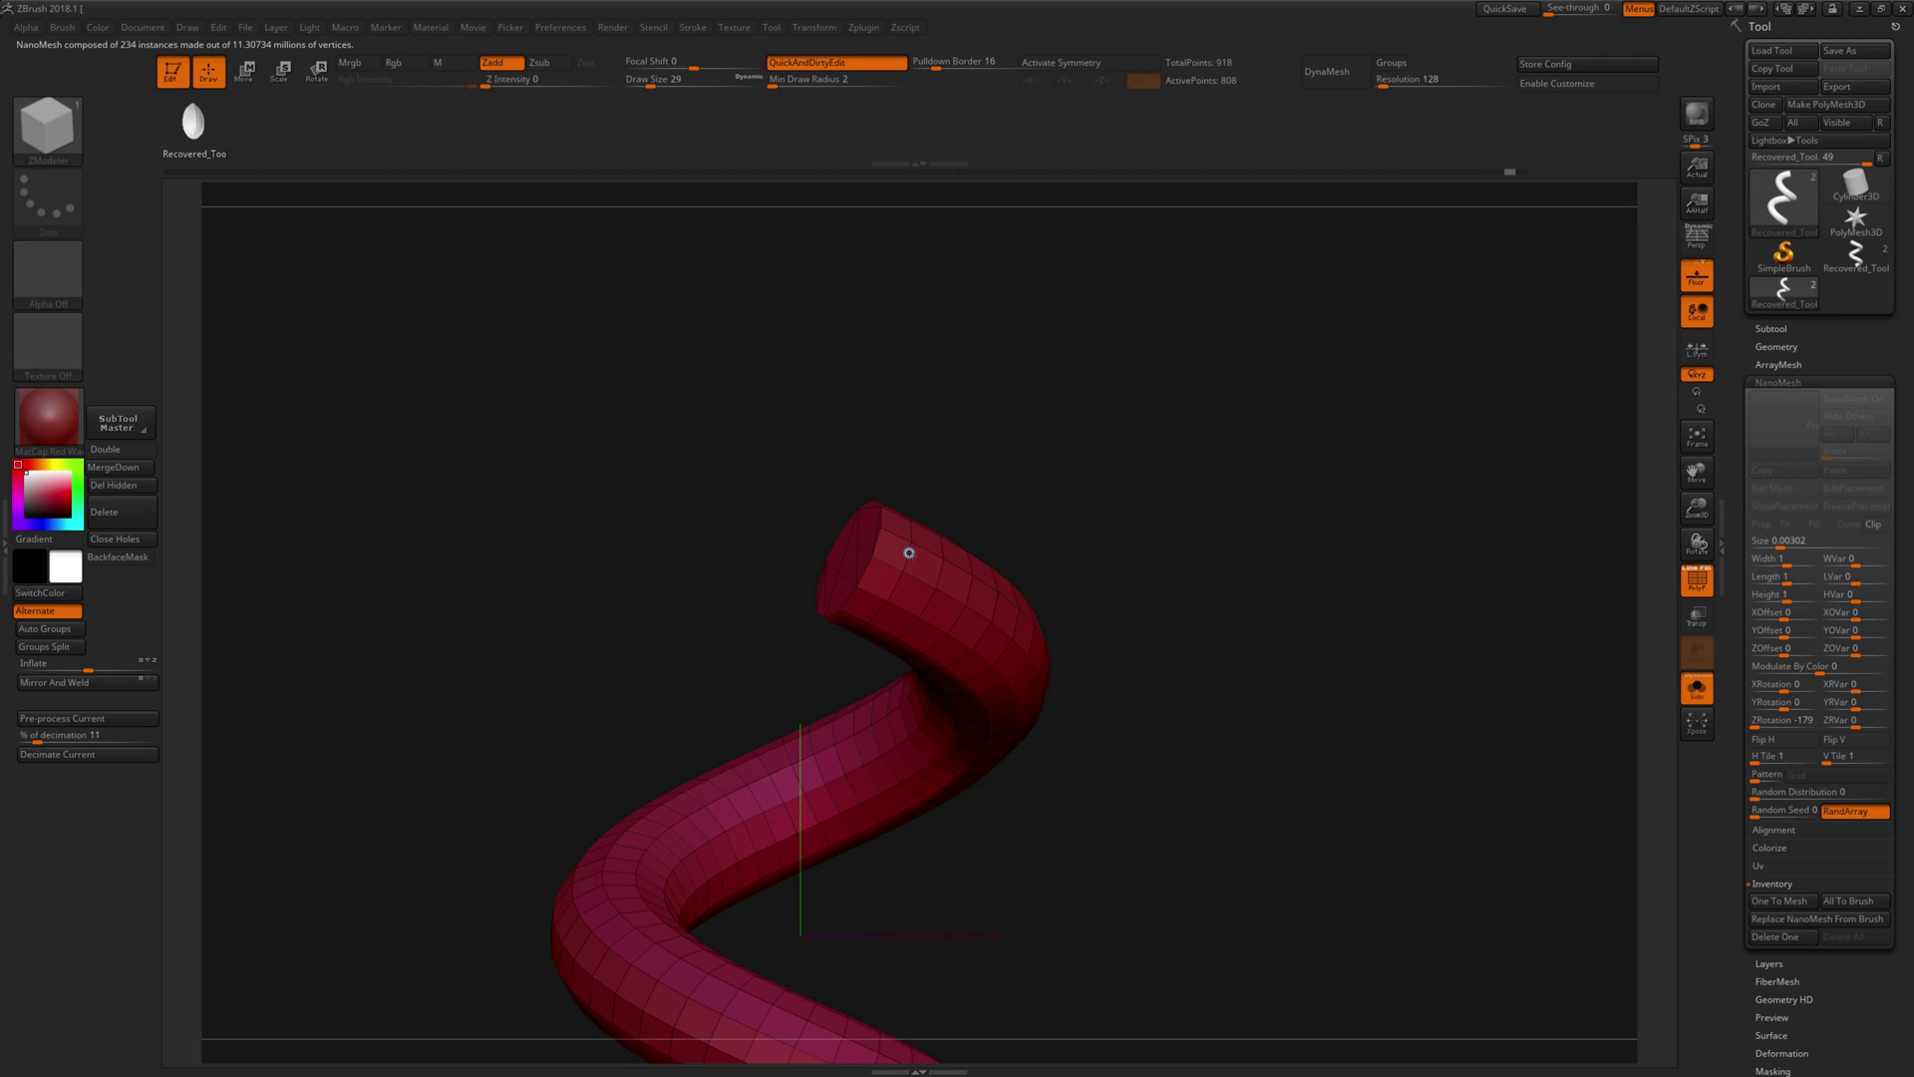
left_click_drag(967, 574, 982, 579)
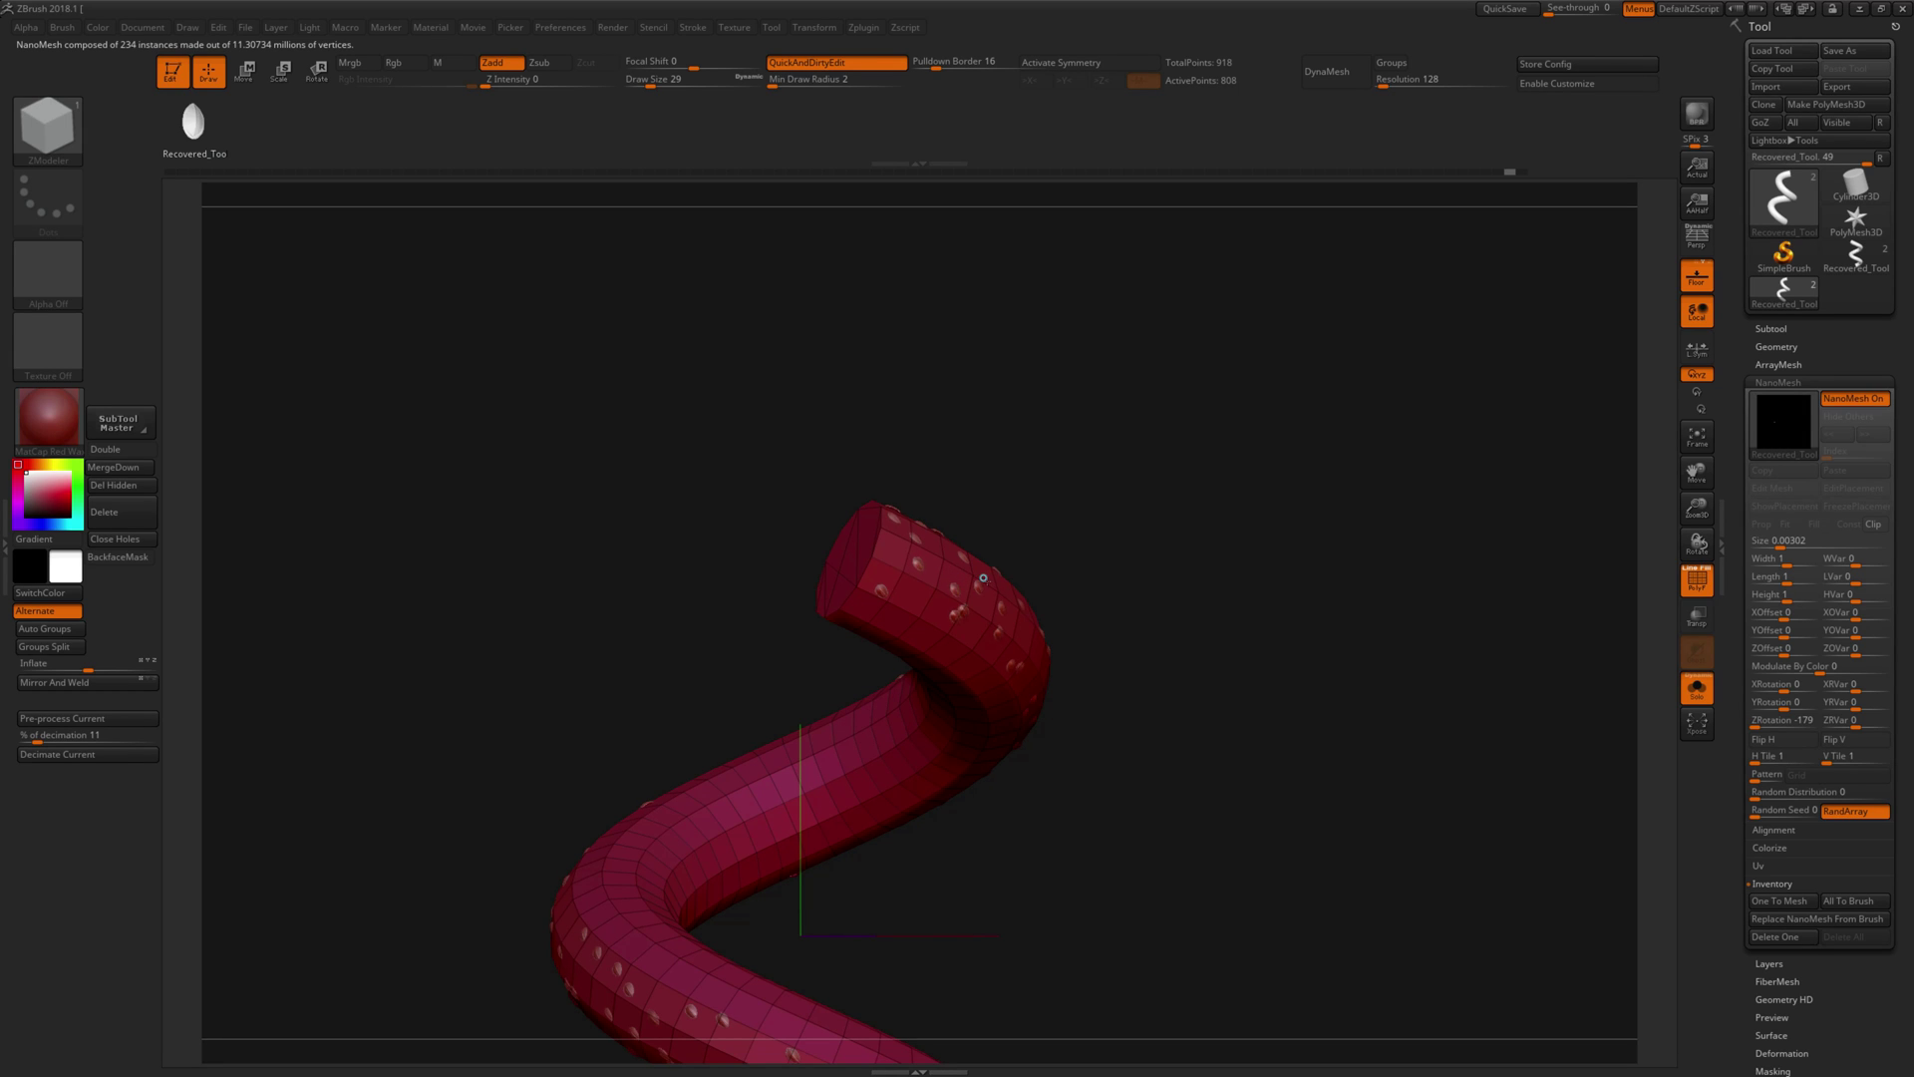
left_click_drag(1119, 601, 1167, 538)
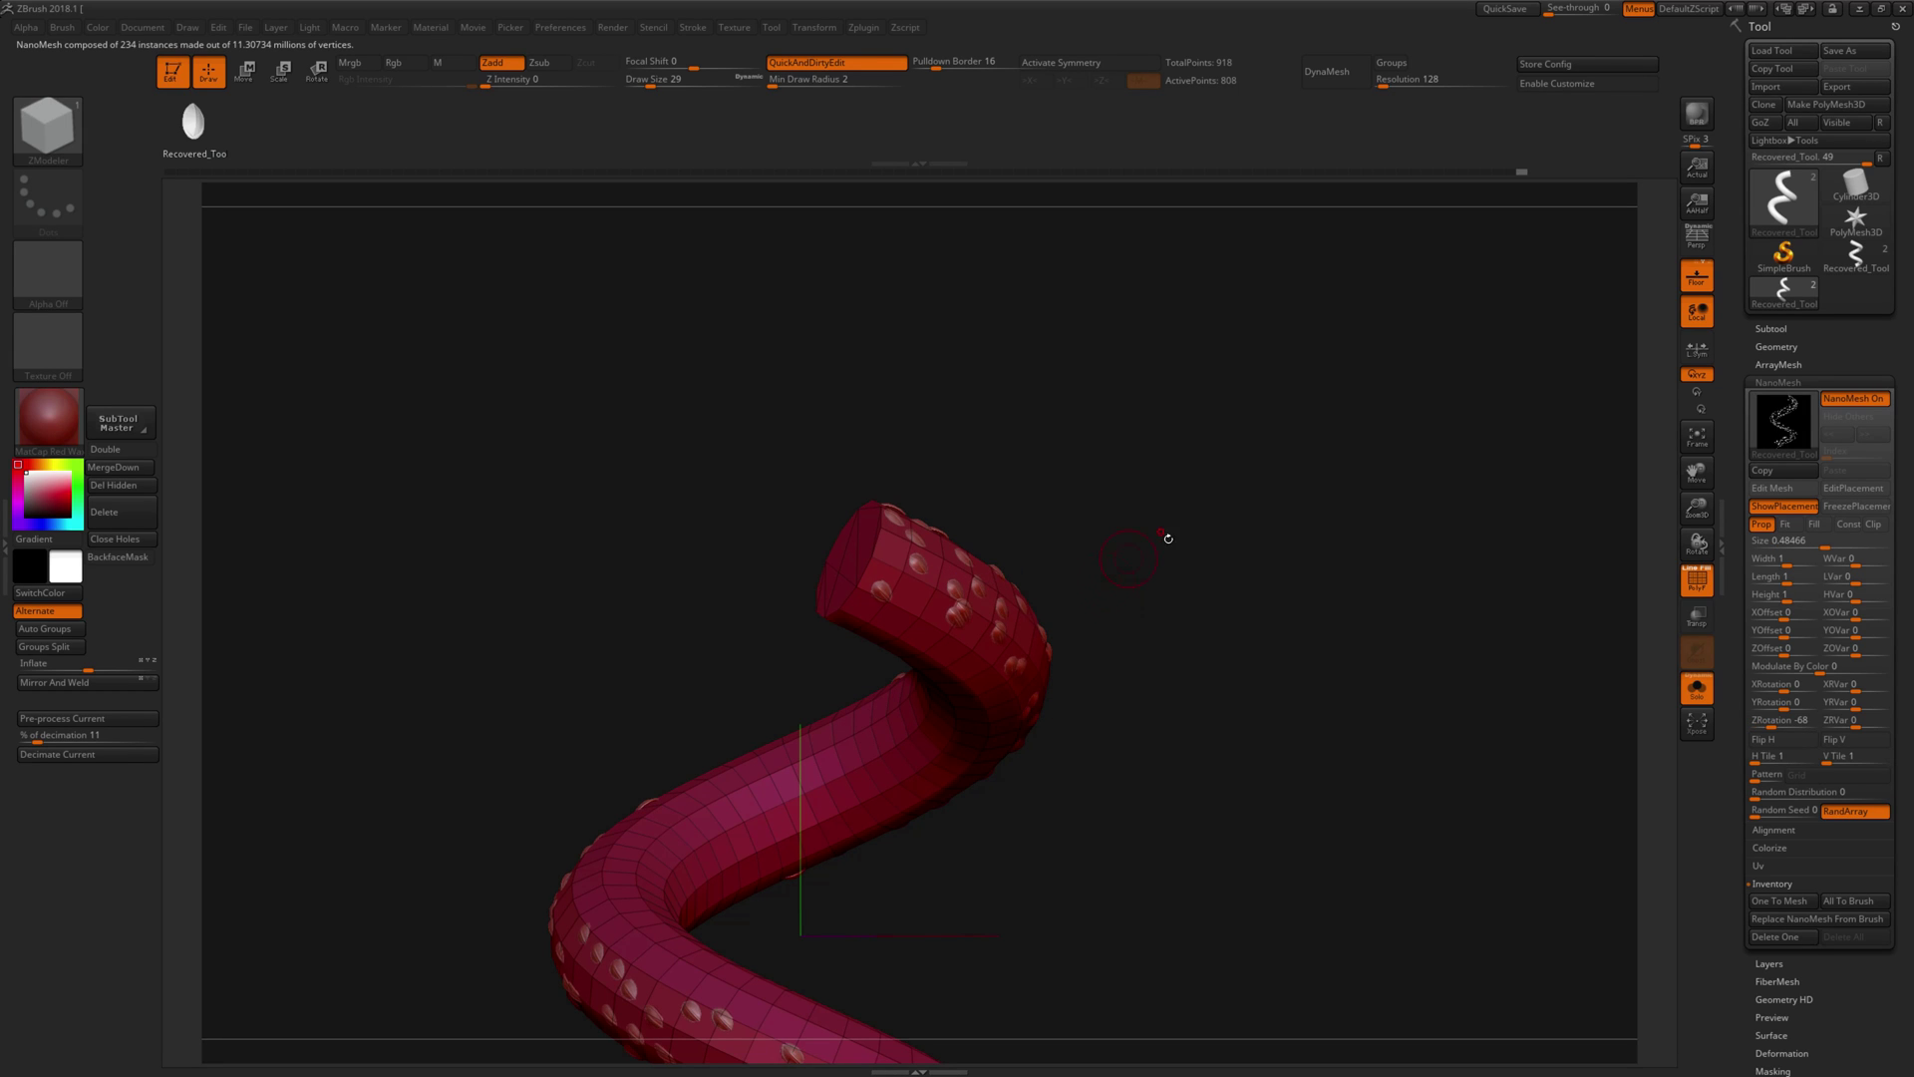
Step: Toggle NanoMesh off and on to compare, then view one coil up close
left_click(1807, 381)
left_click(1854, 398)
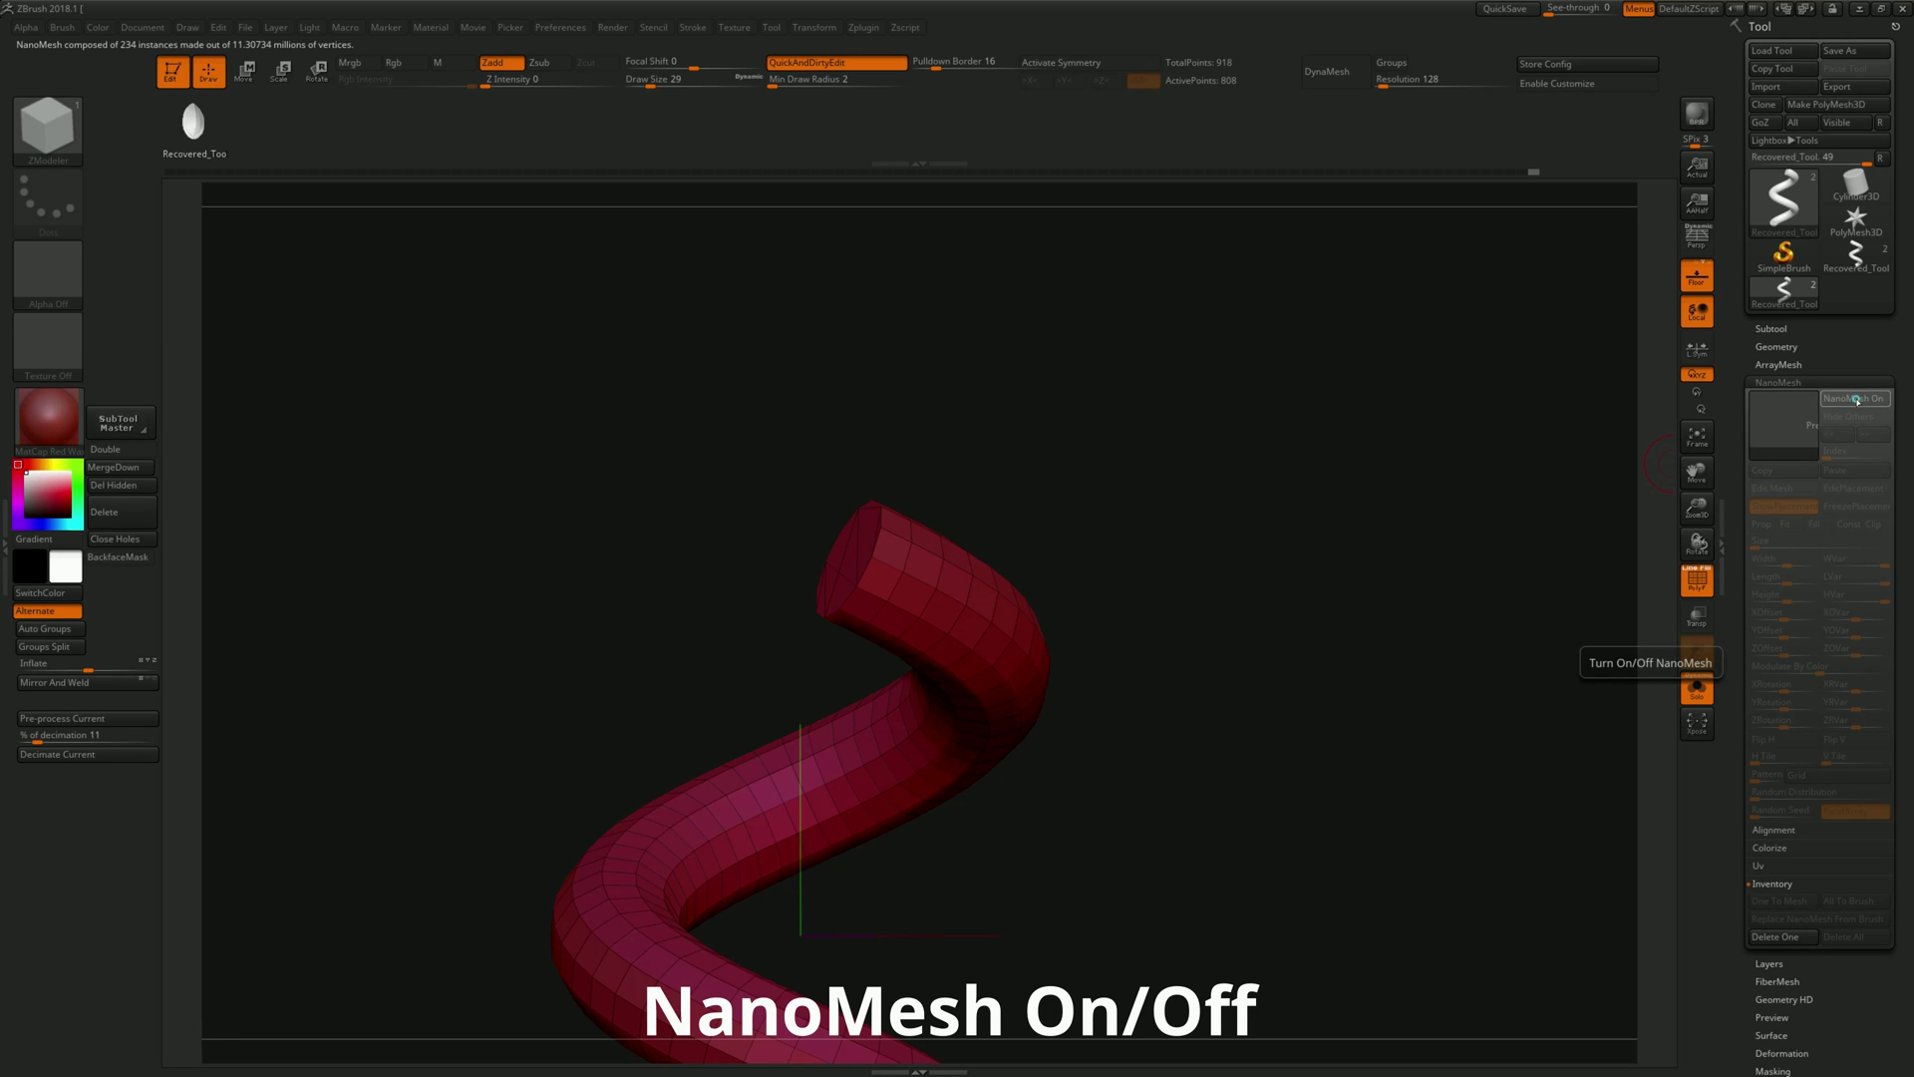
left_click(1851, 399)
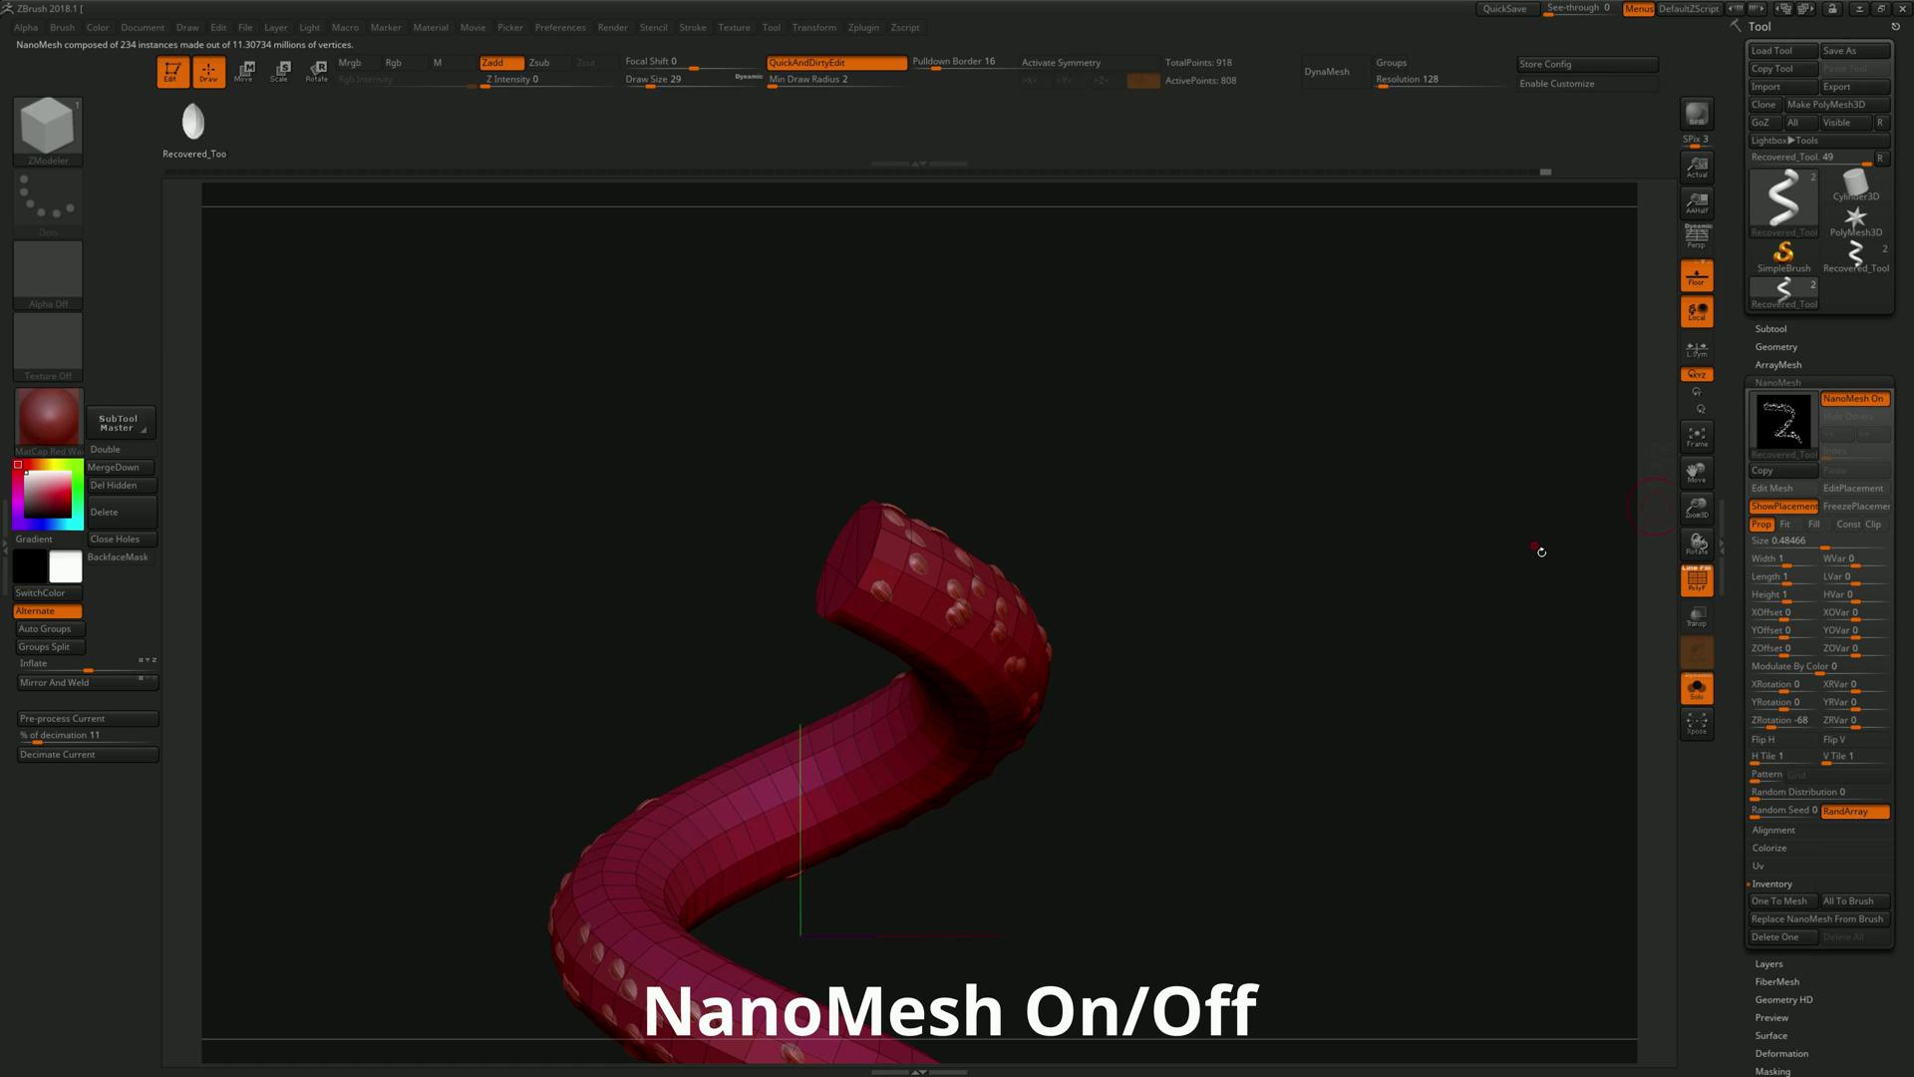
left_click_drag(1292, 483, 1274, 378)
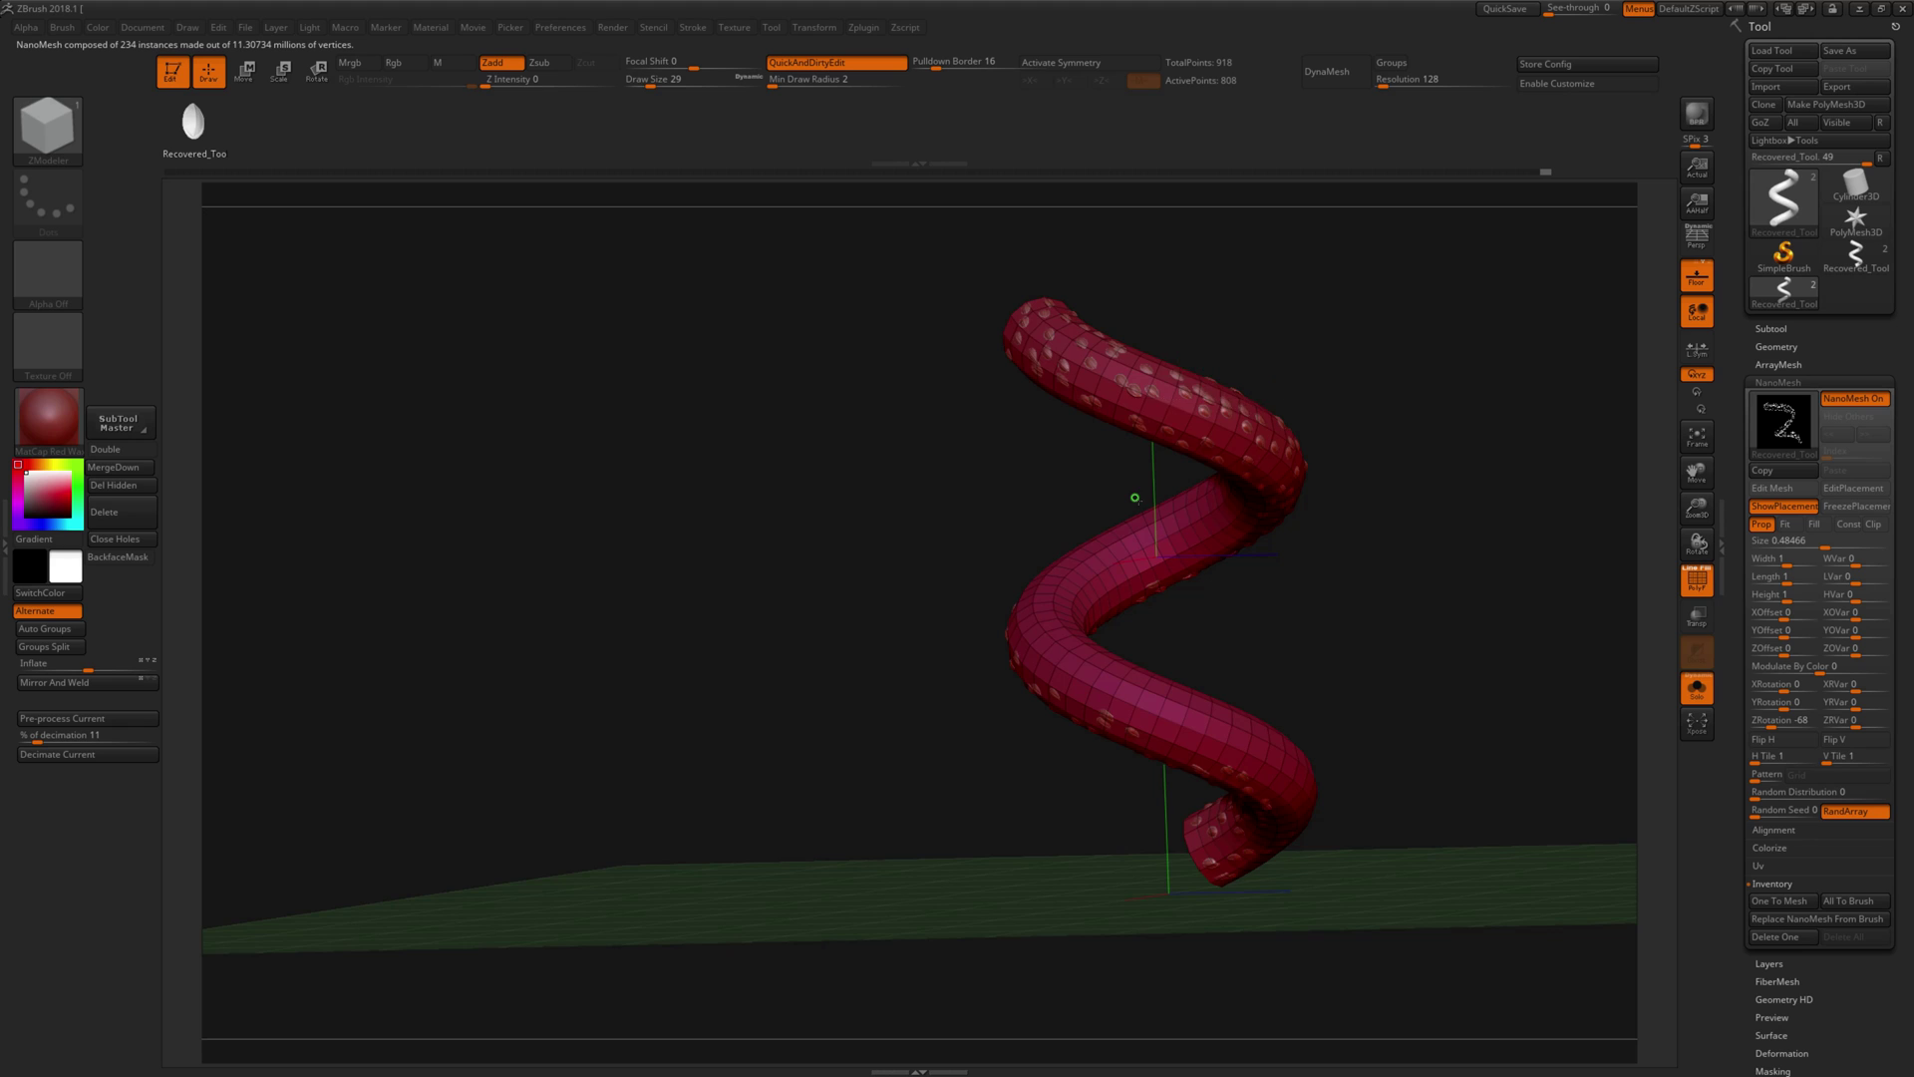
left_click_drag(1132, 500, 1144, 524, "alt")
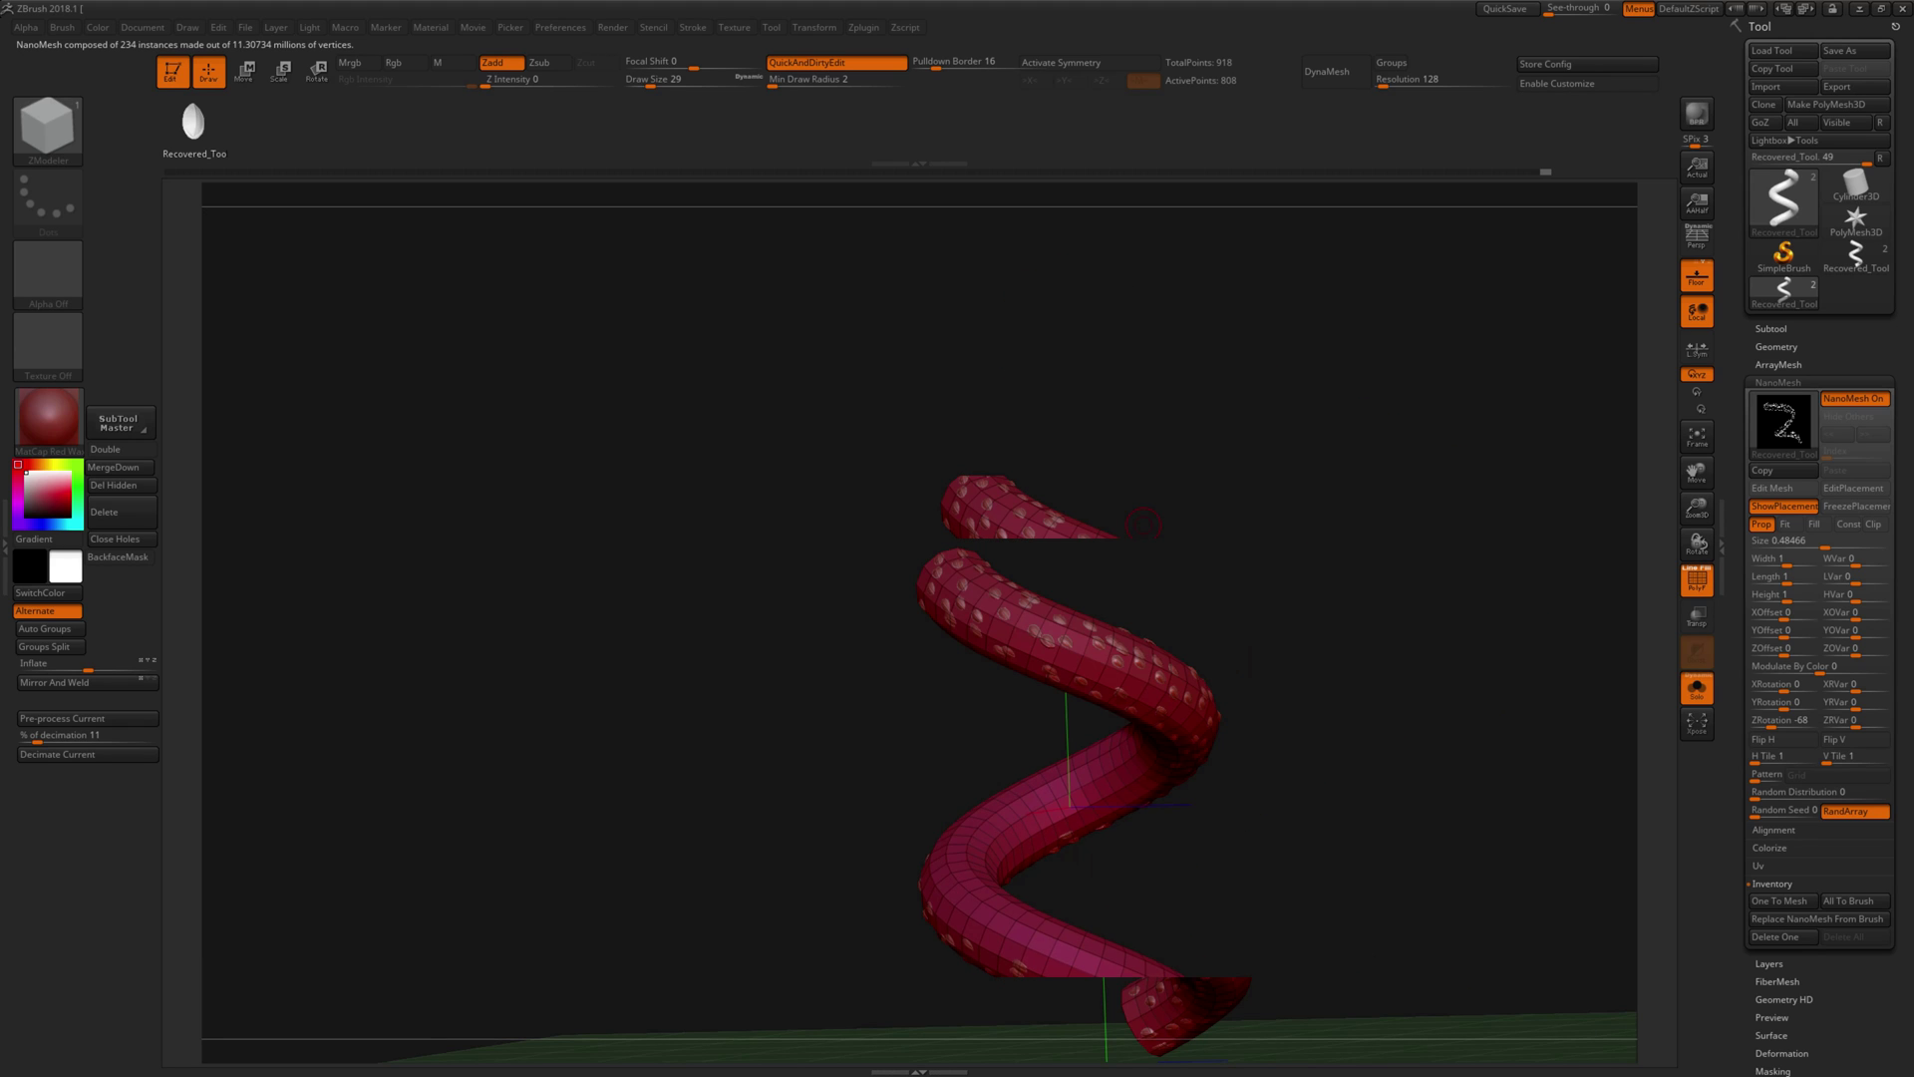
left_click_drag(1144, 523, 1655, 529, "alt")
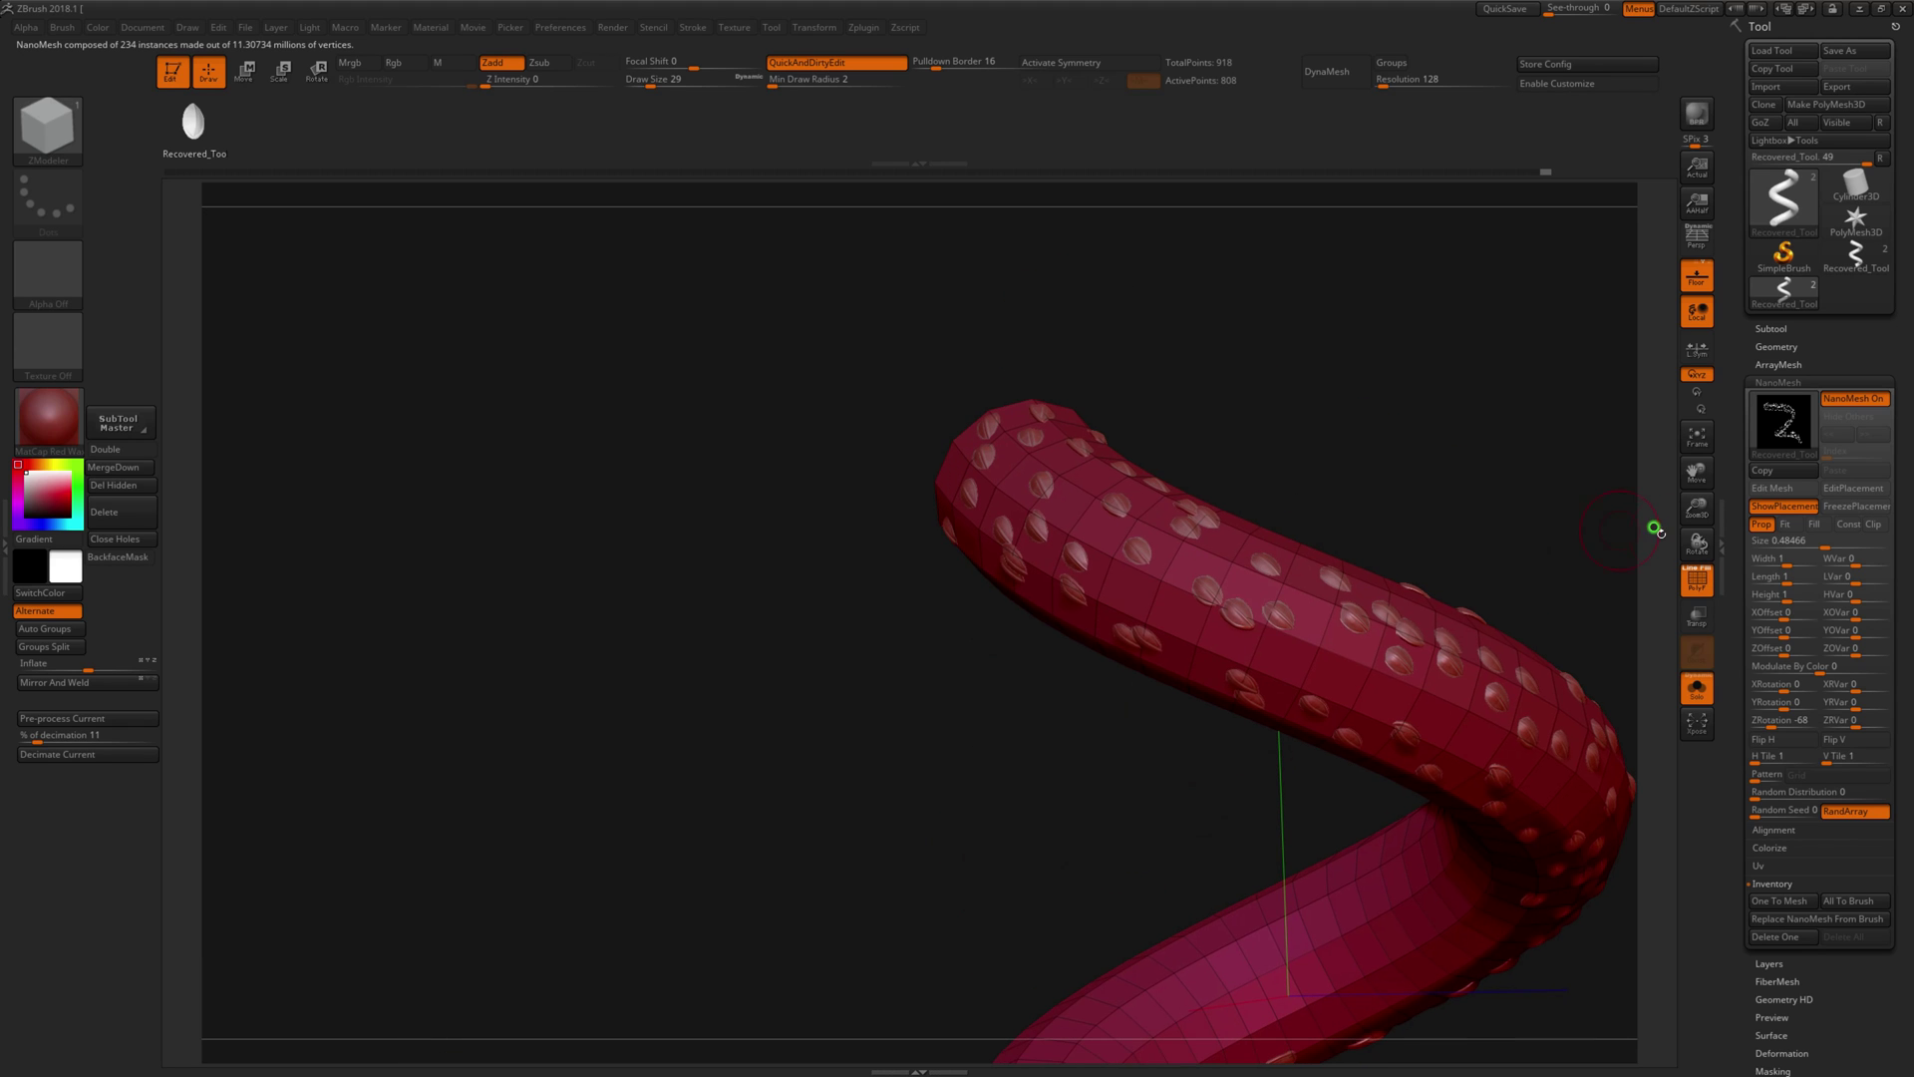
Step: Decimate the NanoMesh leaf to about 5,425 points with Decimation Master, then return to the helix
left_click(1765, 488)
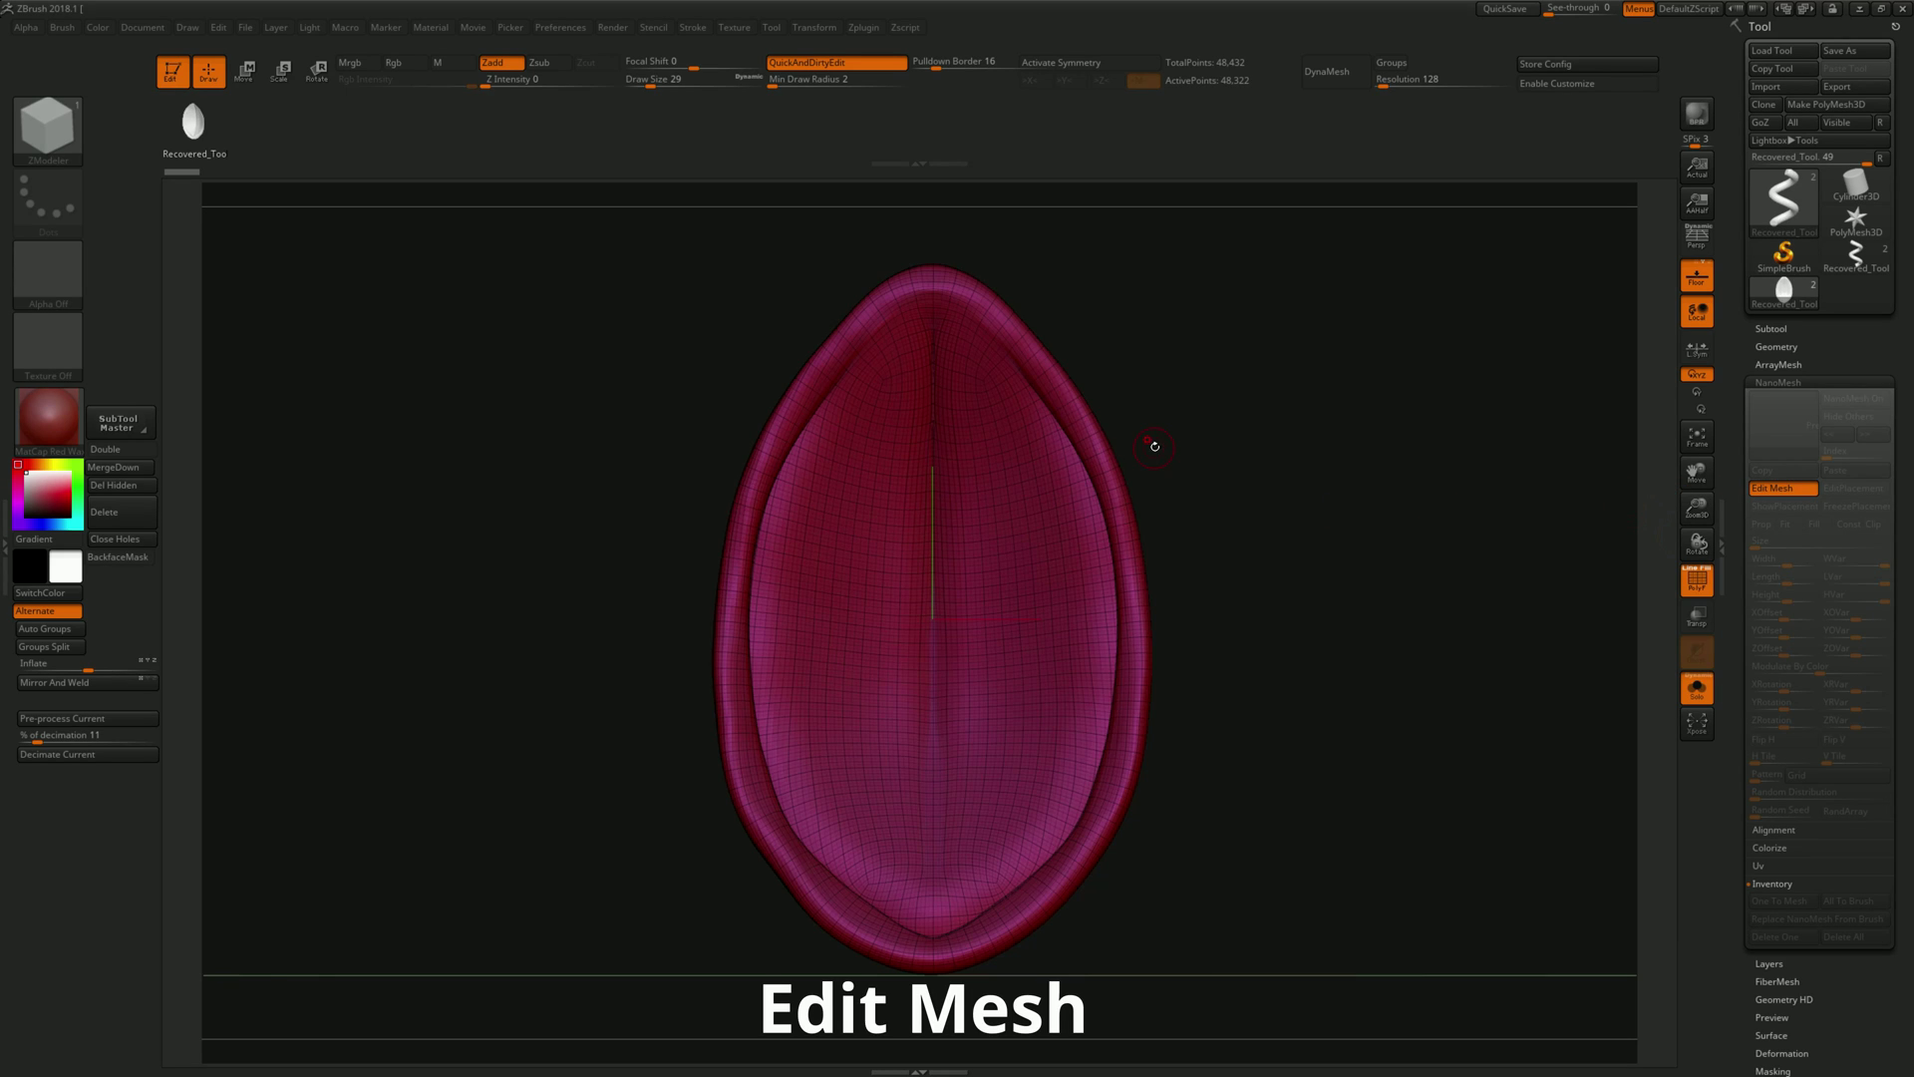
left_click(69, 718)
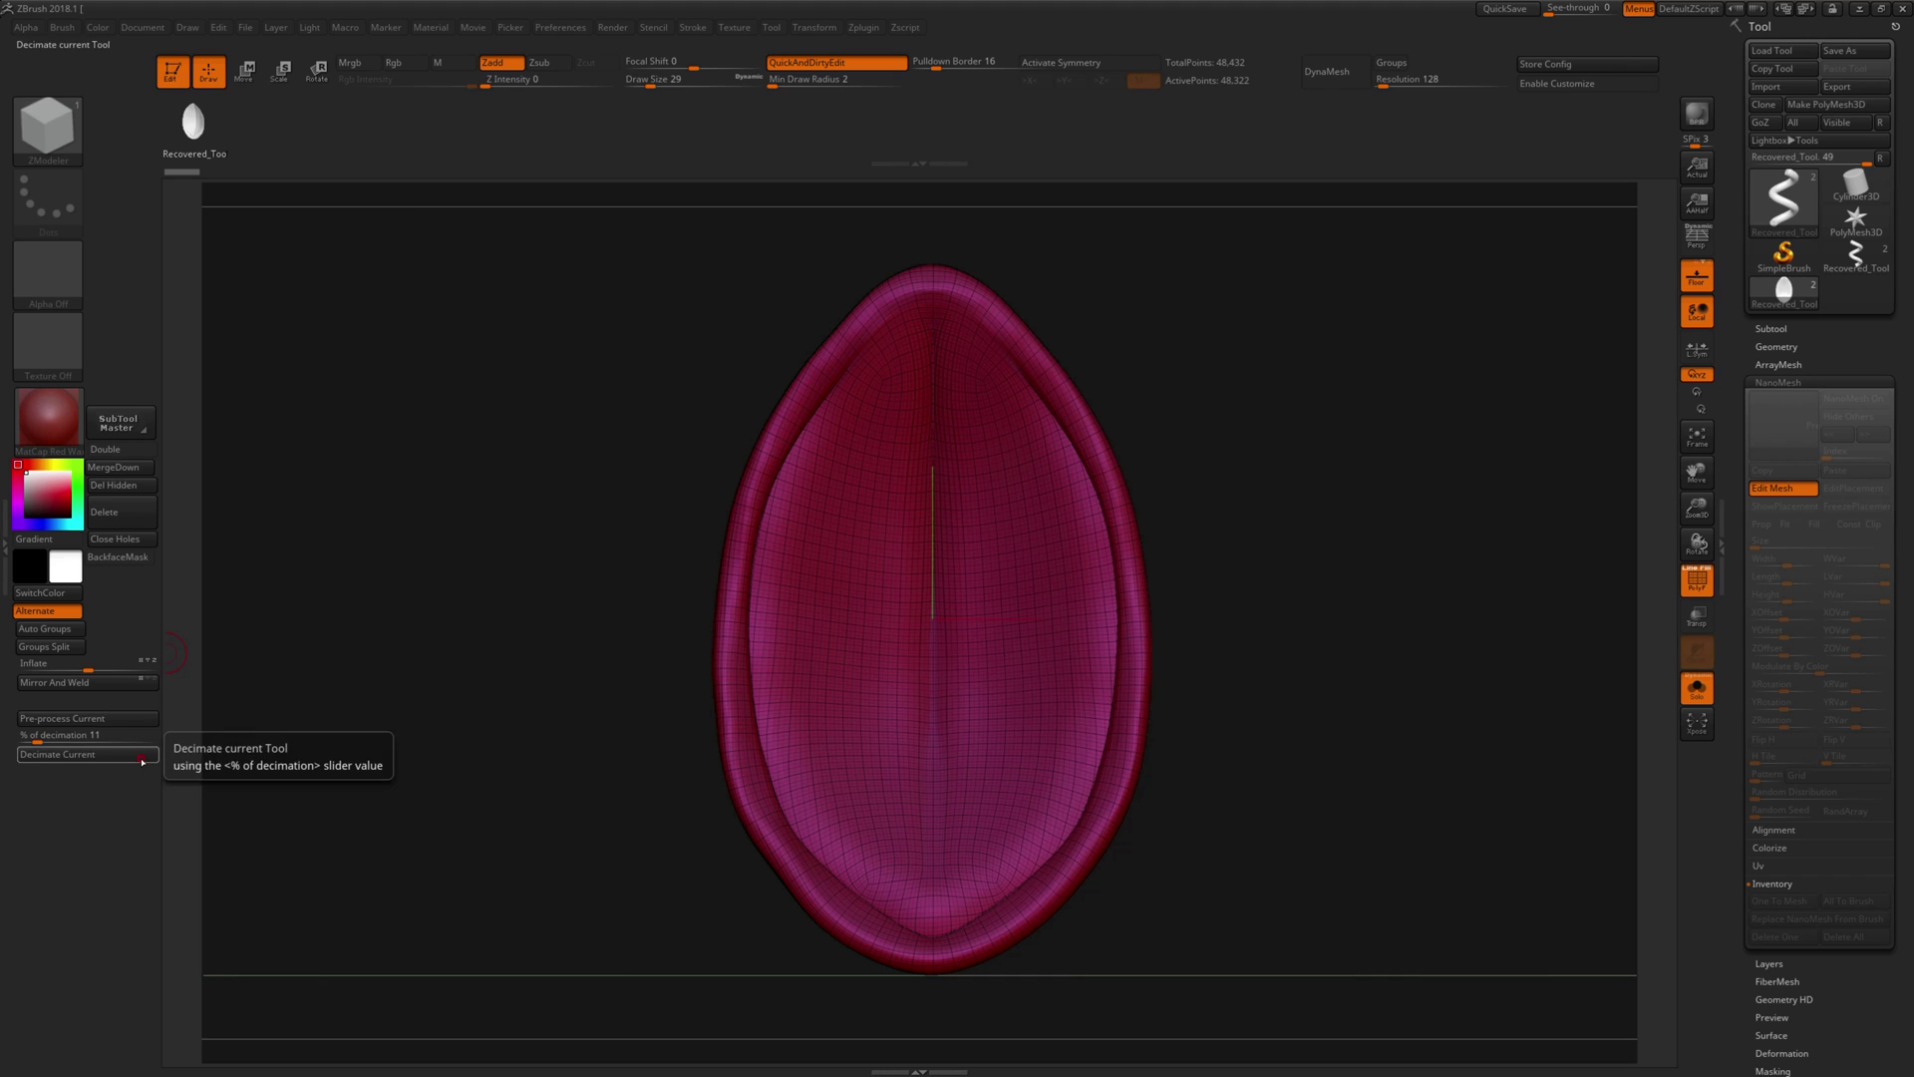
left_click(134, 755)
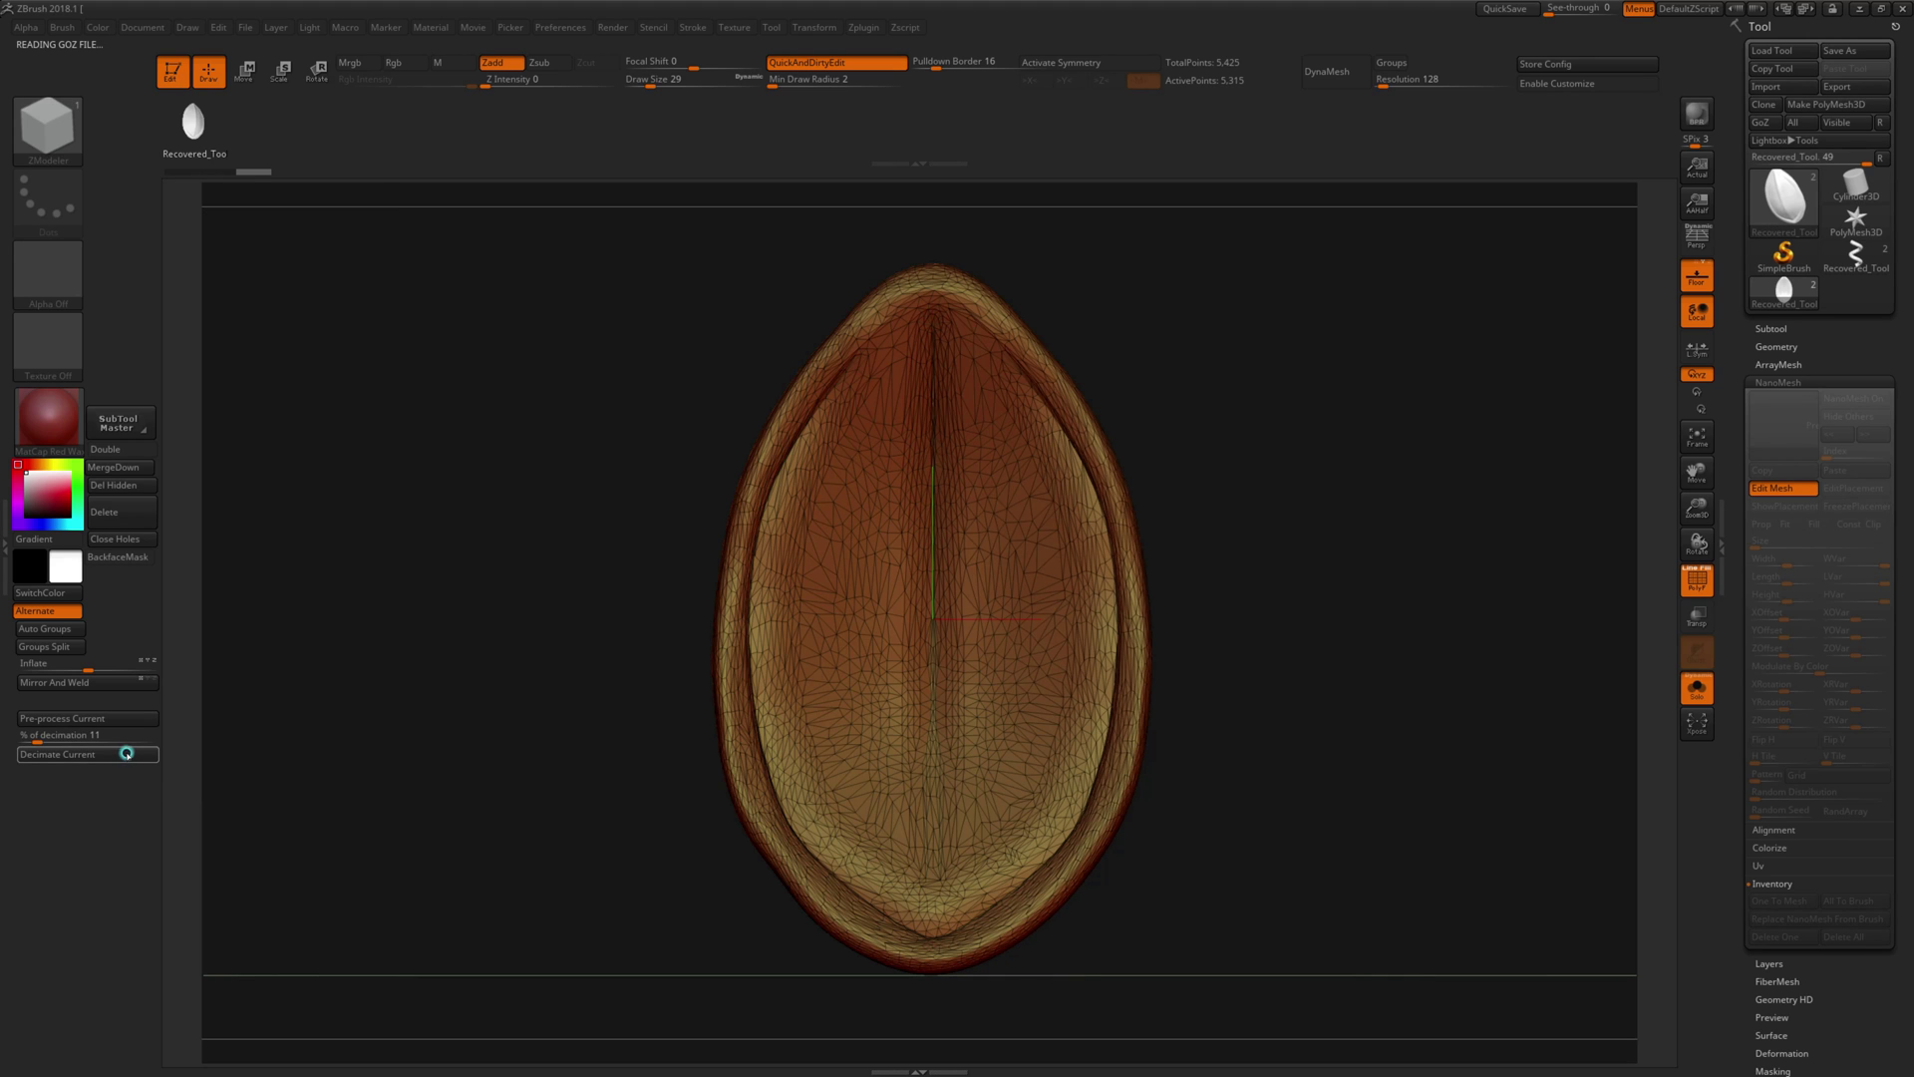
mouse_move(684, 655)
left_mouse_down("alt")
mouse_move(665, 532)
mouse_move(765, 559)
mouse_move(754, 576)
left_mouse_up("alt")
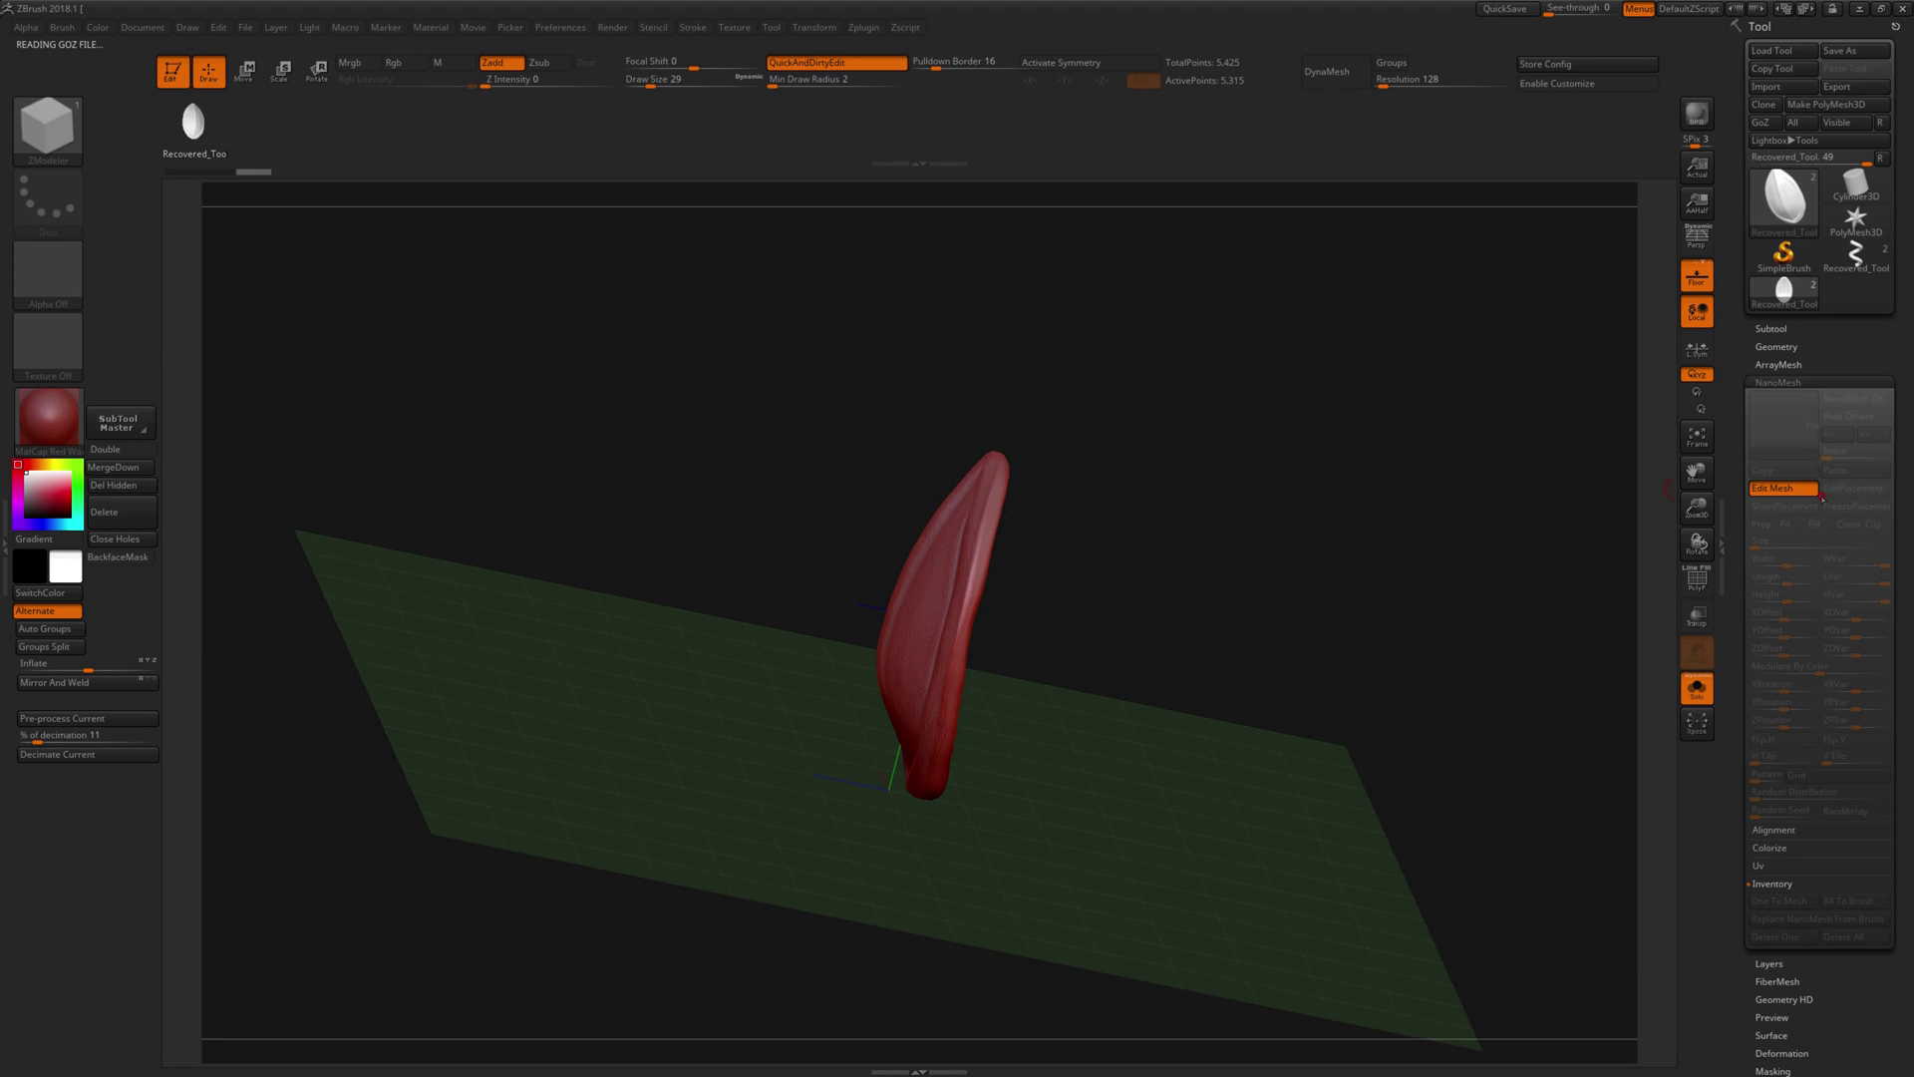
left_click(1772, 489)
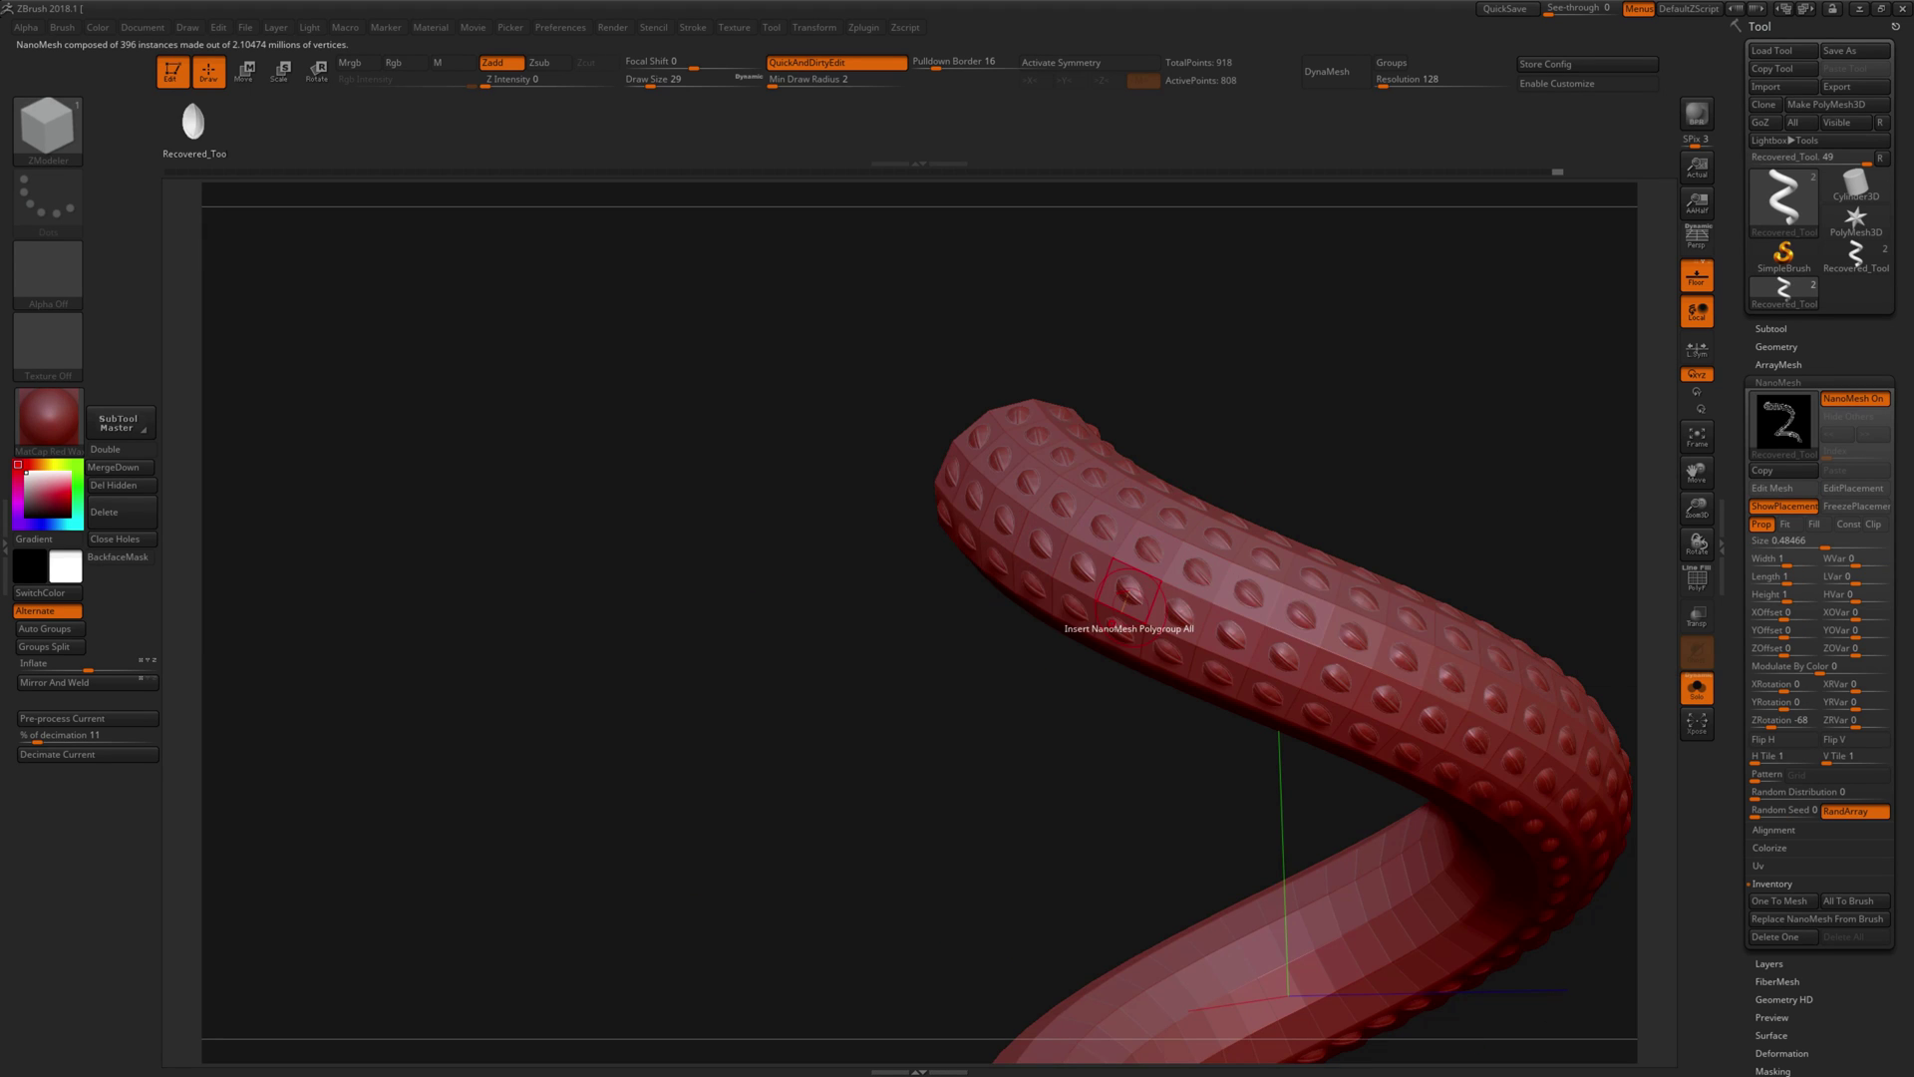
Step: Compare NanoMesh Fit and Fill modes, keep Prop, and stretch Length to about 1.57
mouse_move(1126, 366)
left_mouse_down()
mouse_move(1115, 474)
mouse_move(1179, 522)
mouse_move(1081, 442)
mouse_move(1094, 469)
mouse_move(1206, 510)
mouse_move(1218, 559)
mouse_move(1197, 590)
mouse_move(1230, 560)
left_mouse_up()
key("f")
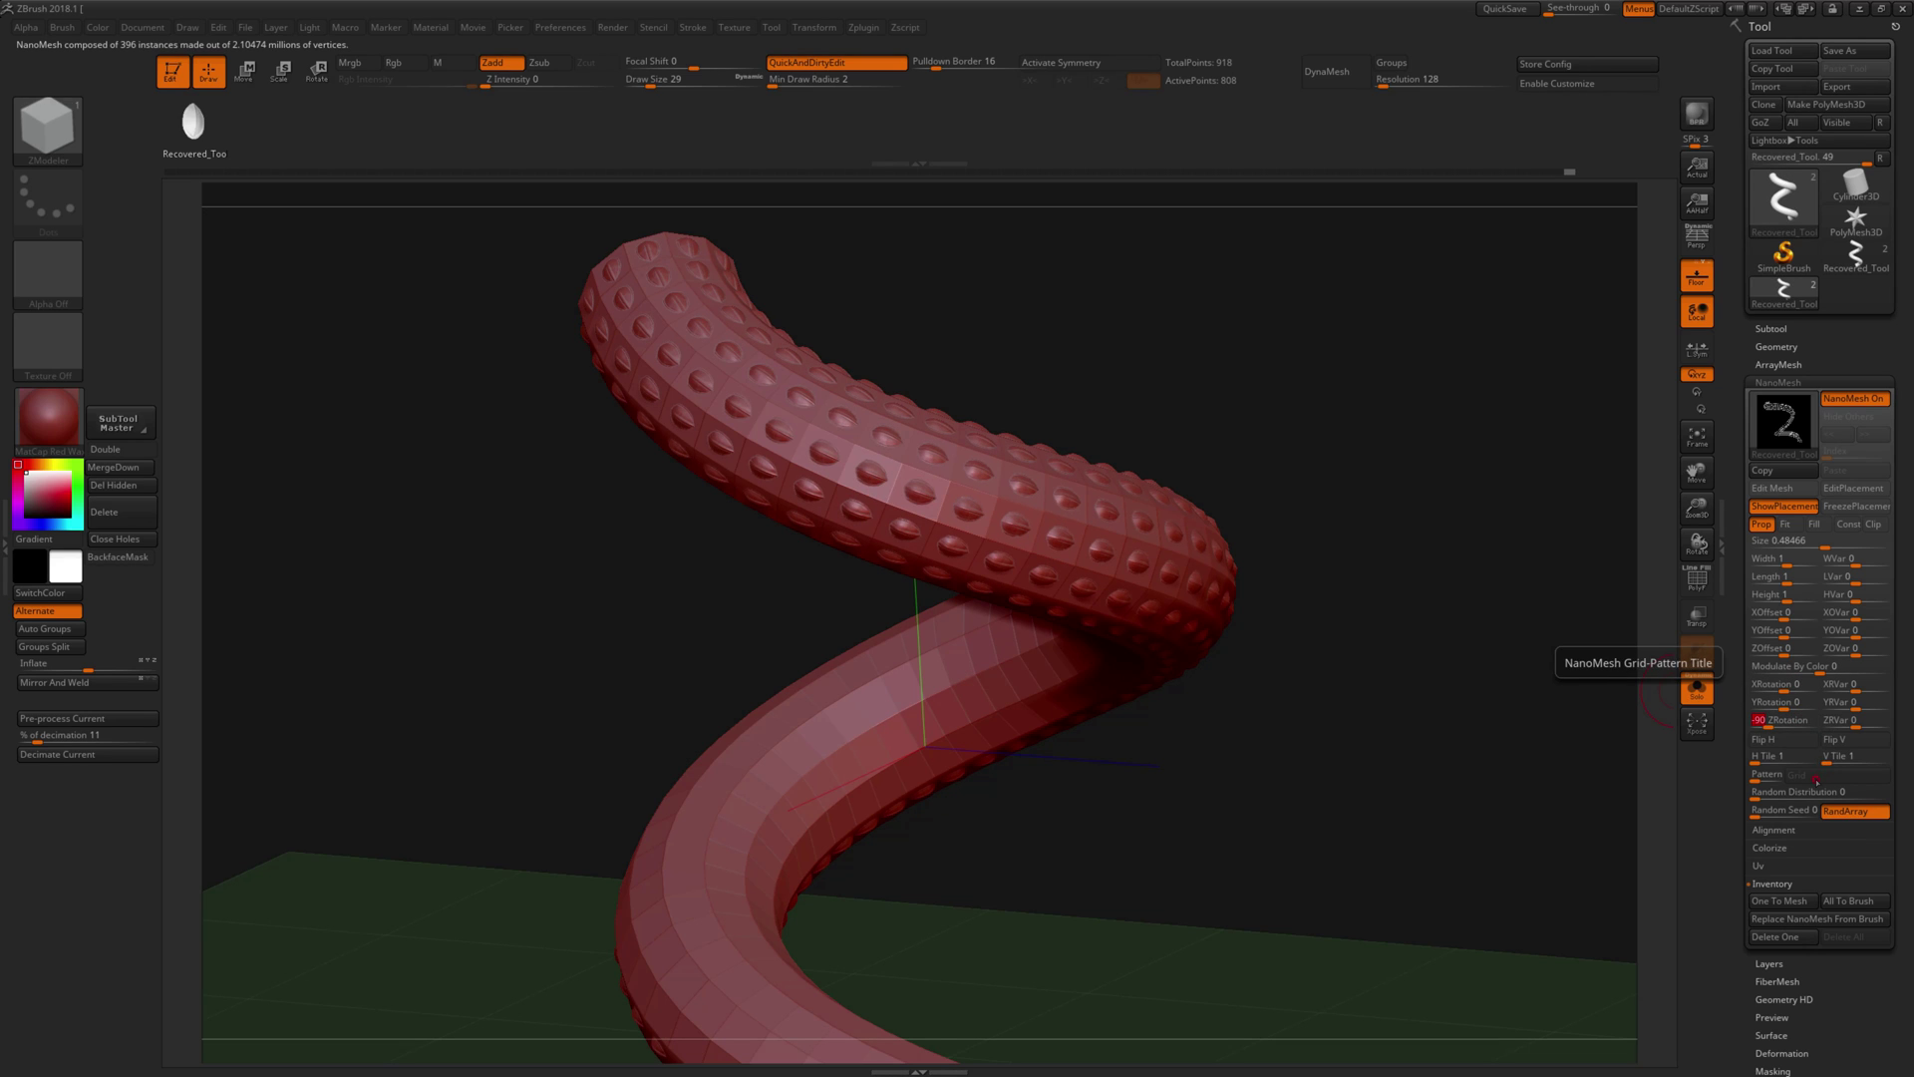
left_click(1783, 526)
left_click(1810, 526)
left_click(1786, 525)
left_click(1765, 526)
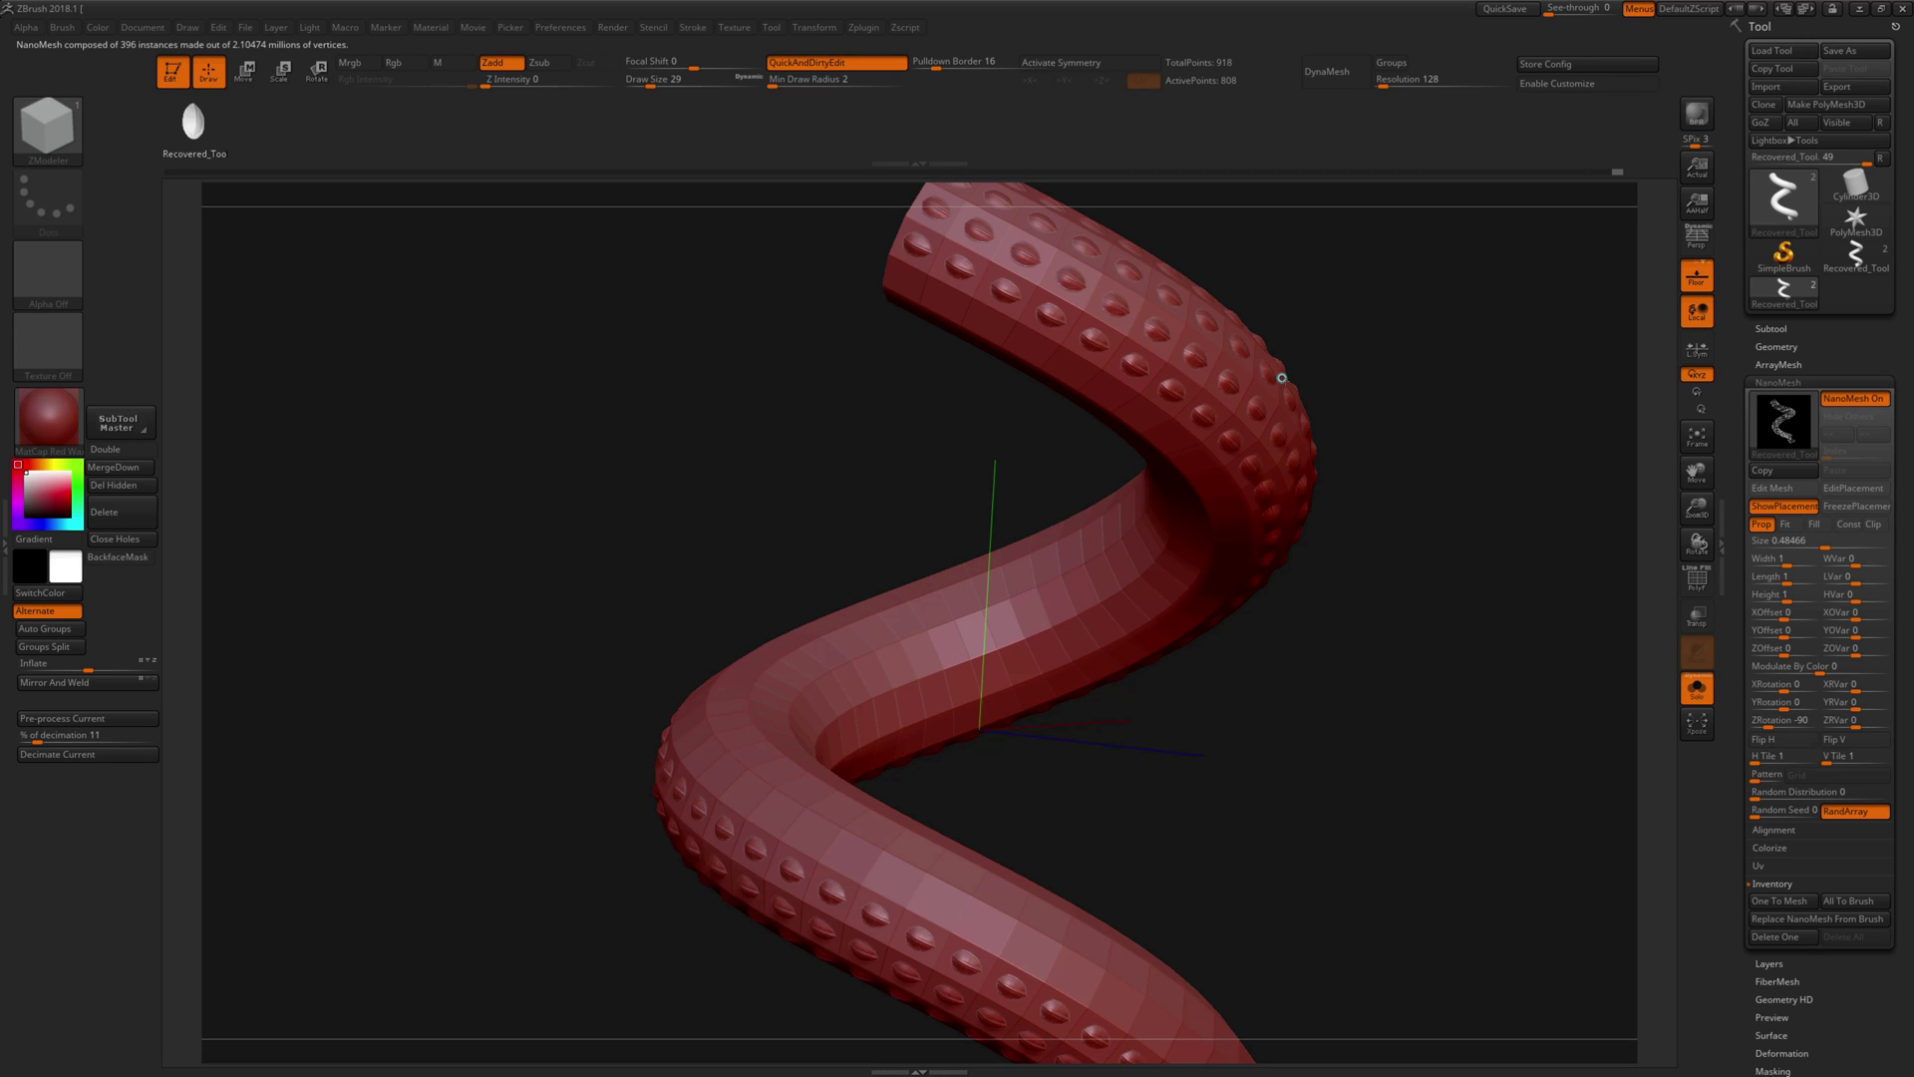
left_click_drag(1260, 431, 1326, 519)
left_click_drag(1788, 583, 1792, 600)
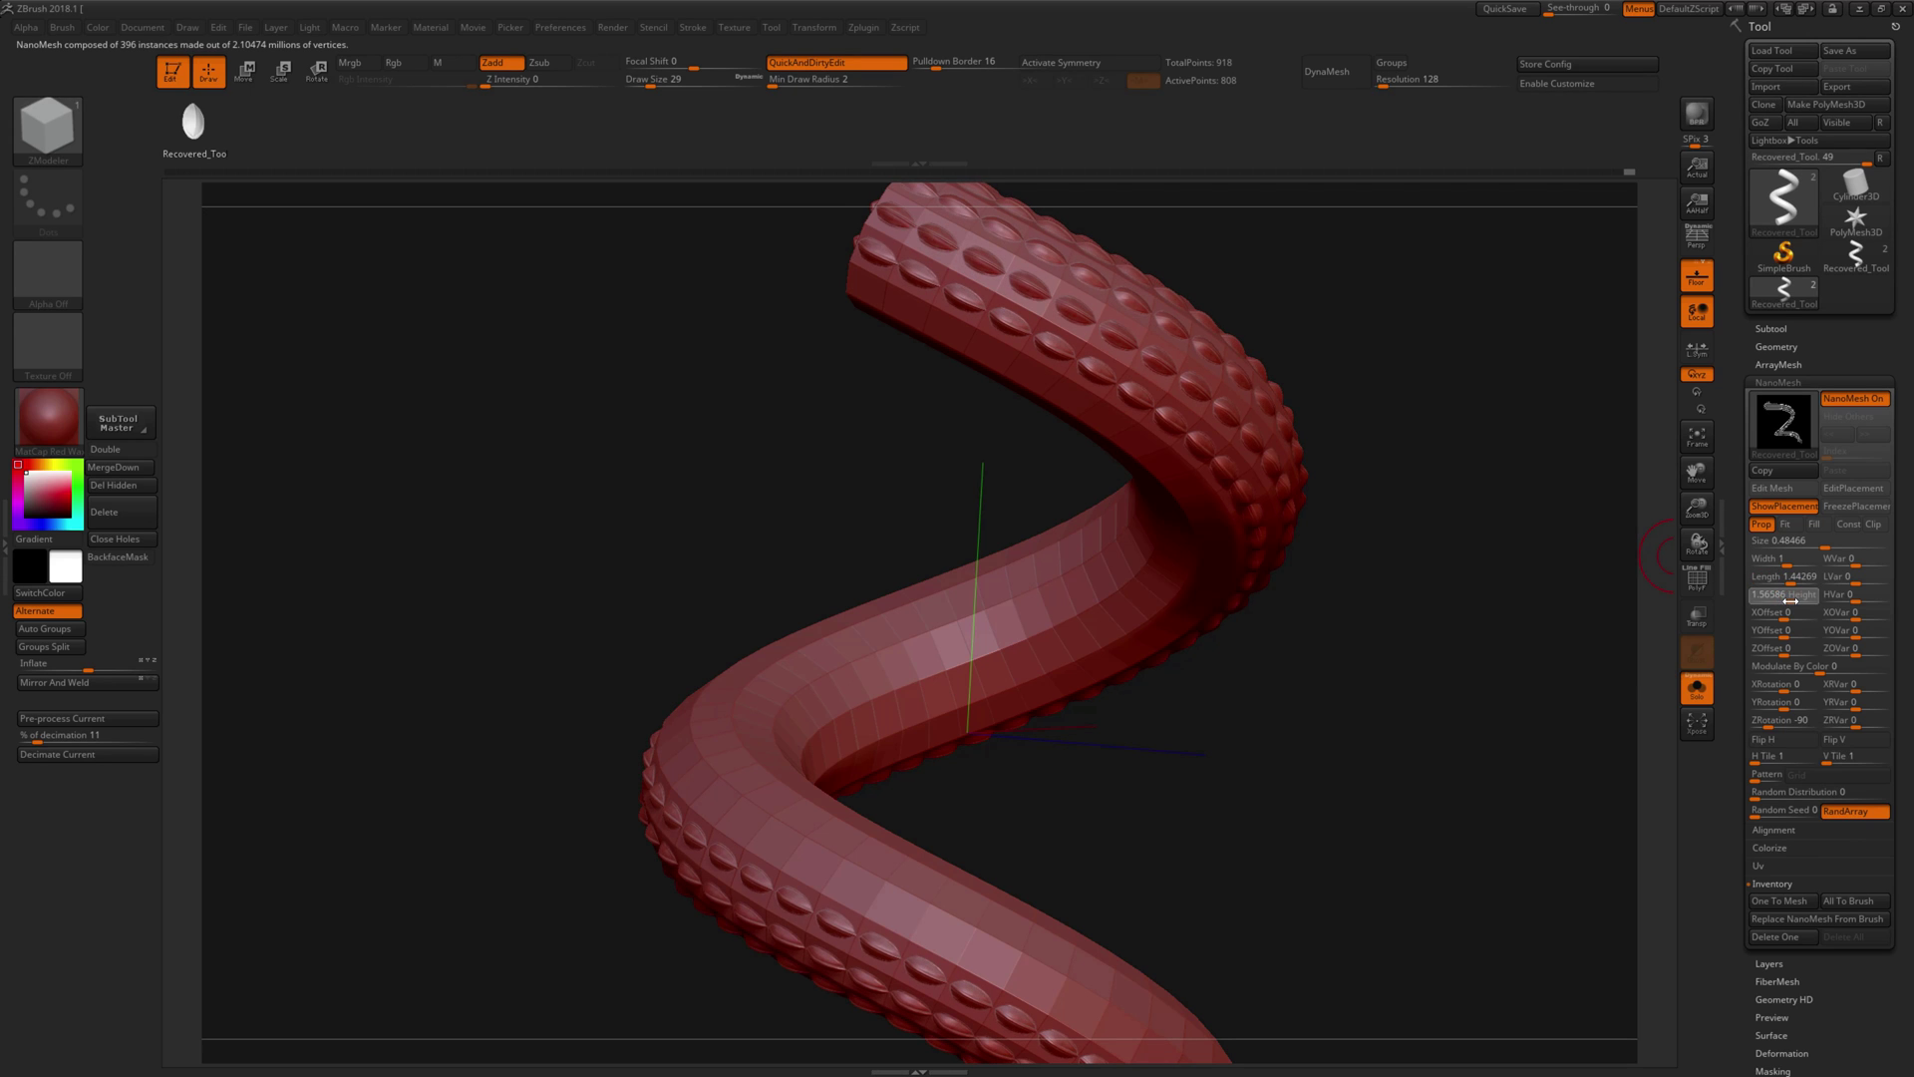
Step: Reset the NanoMesh height to 1 and rebalance scale width (about 1.98) and length
type("1")
key("Return")
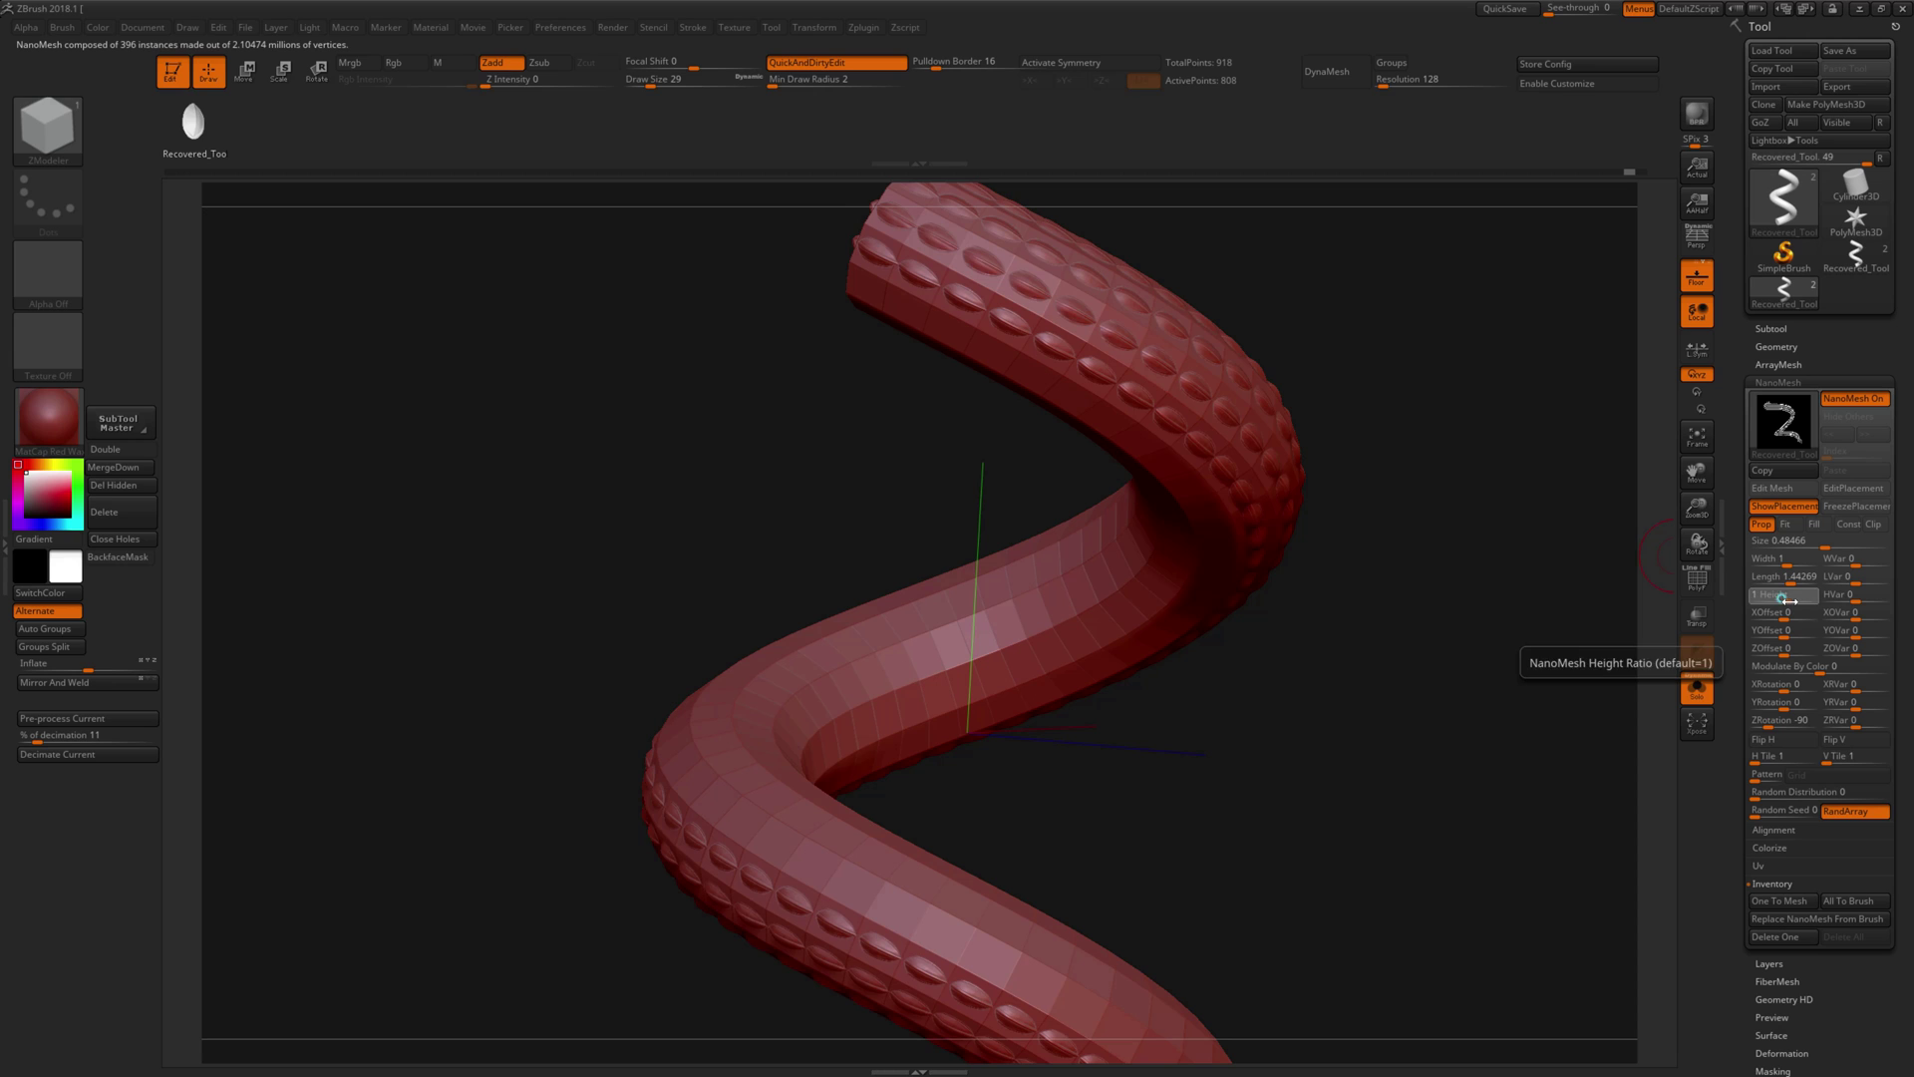
key("ctrl")
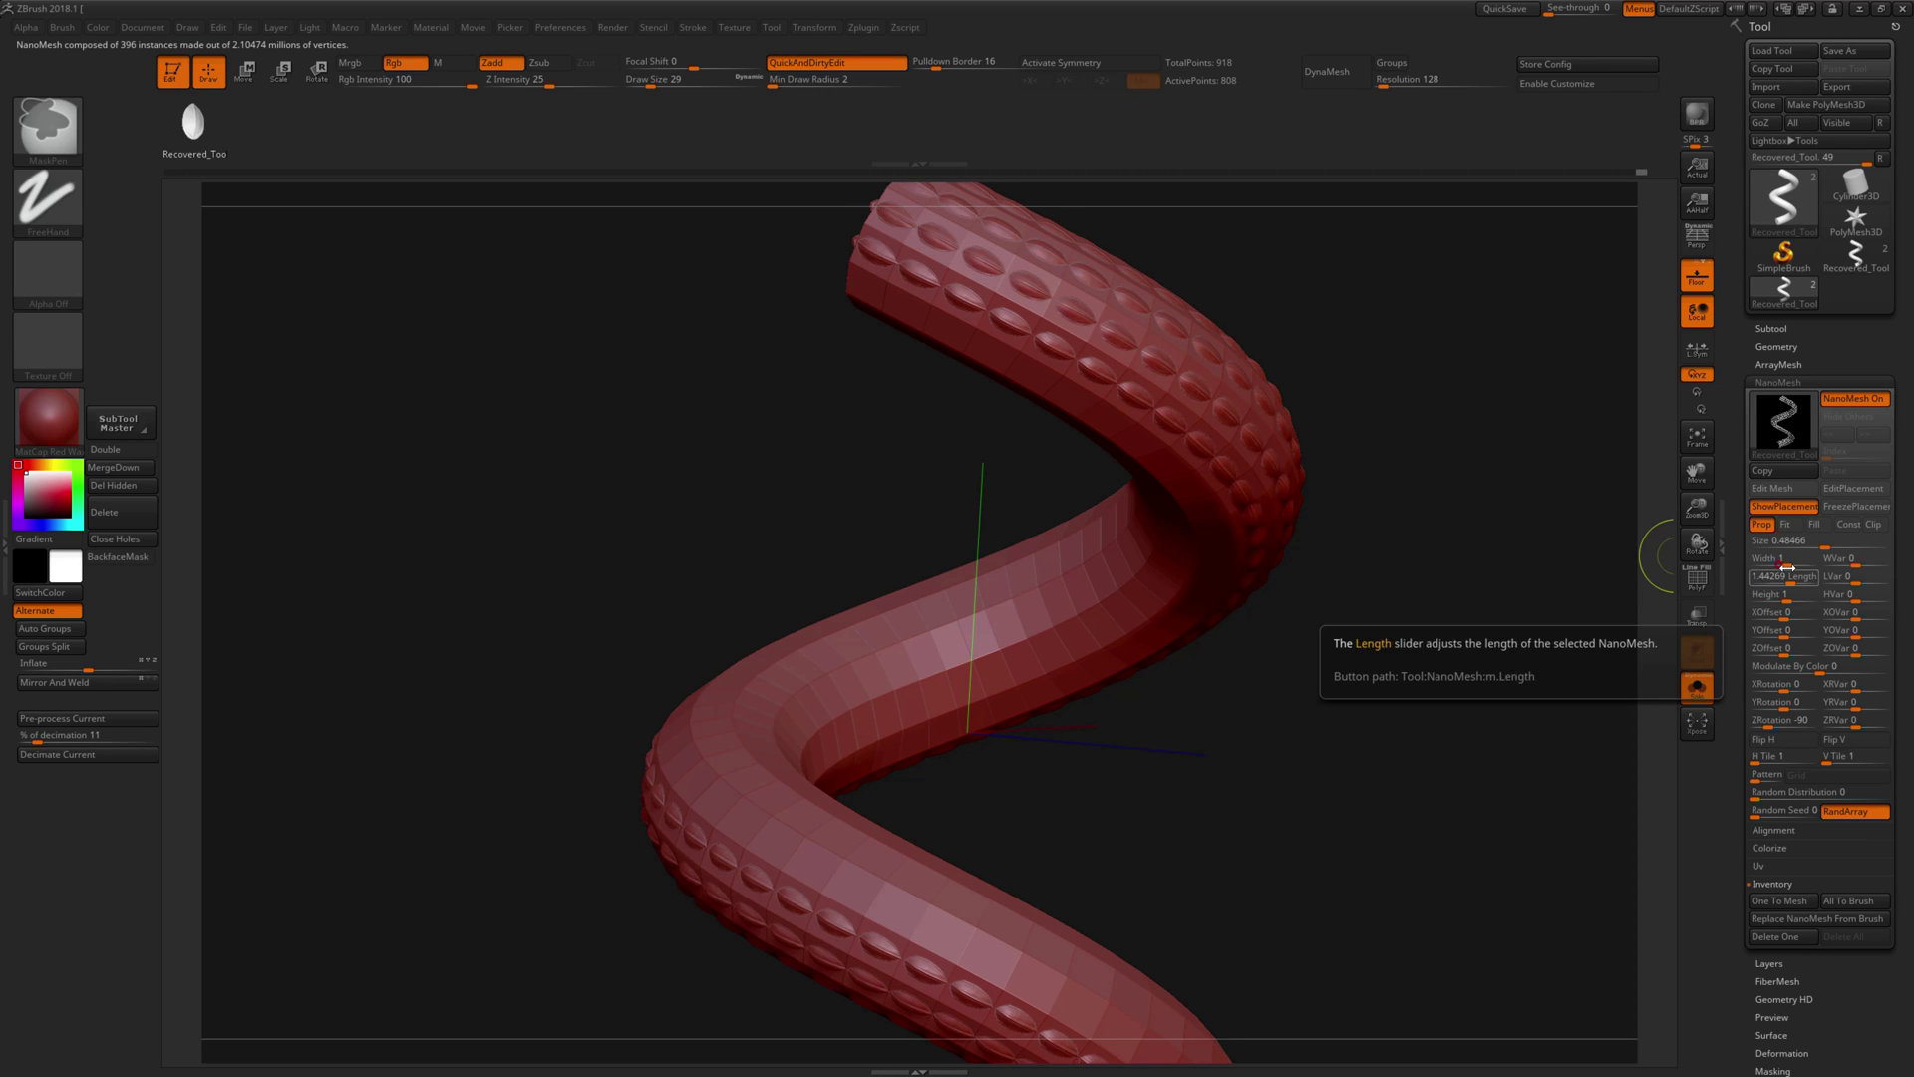
left_click_drag(1788, 562, 1789, 563)
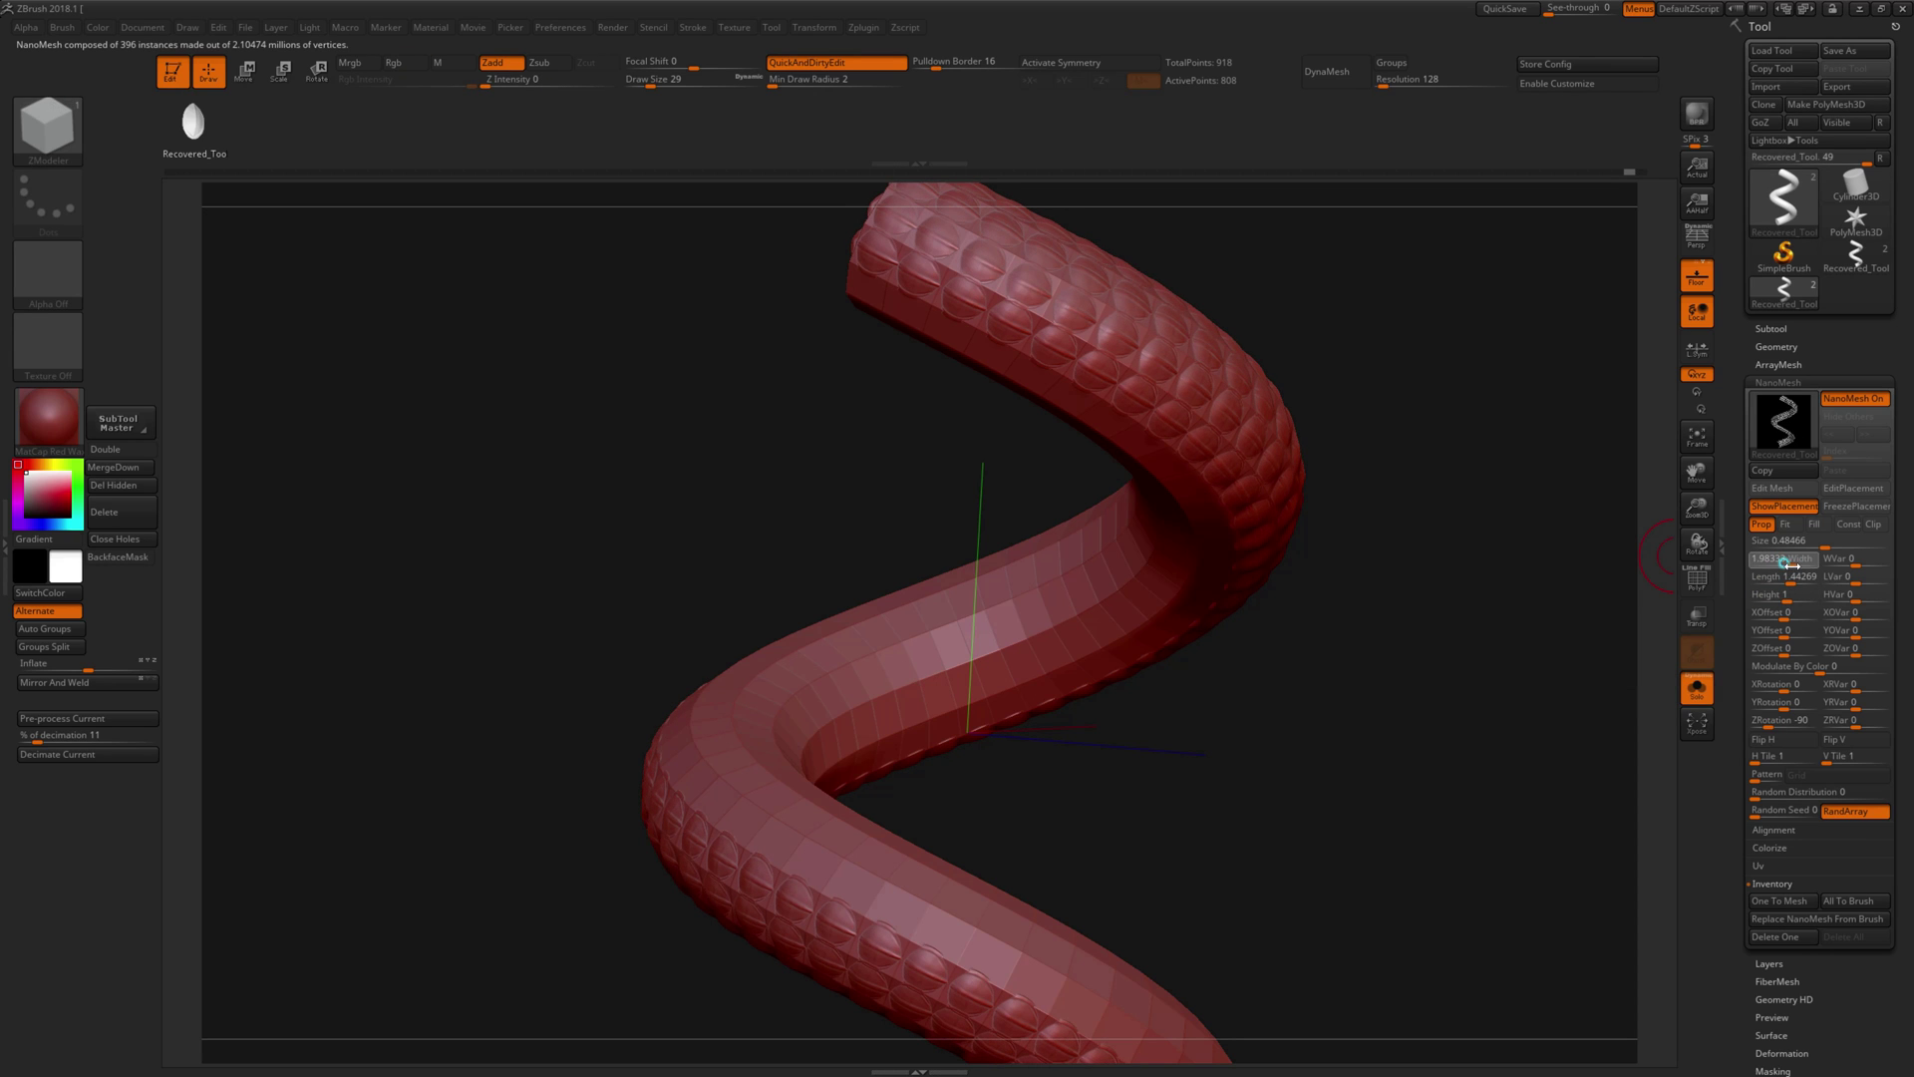
left_click_drag(1785, 586, 1783, 585)
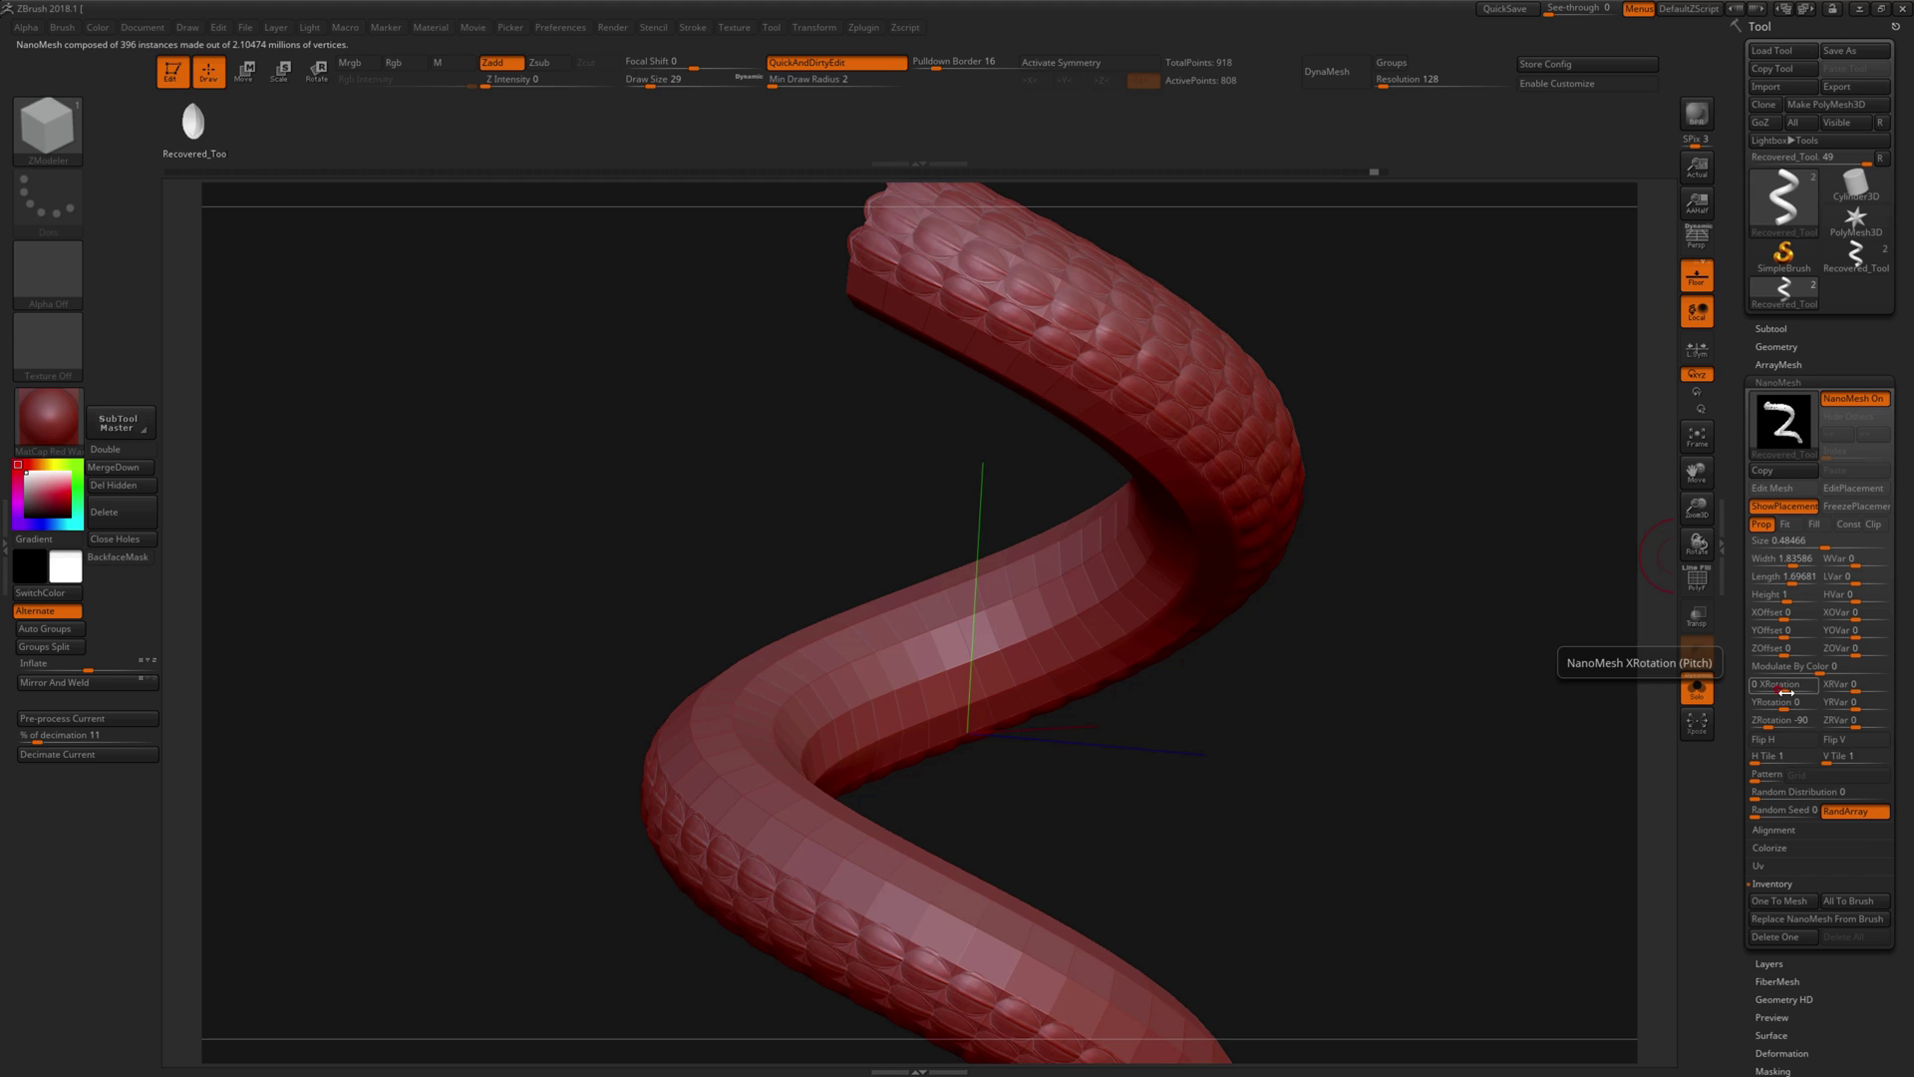
Step: Tilt the scales upward with an X rotation of about -18
left_click_drag(1780, 688, 1782, 692)
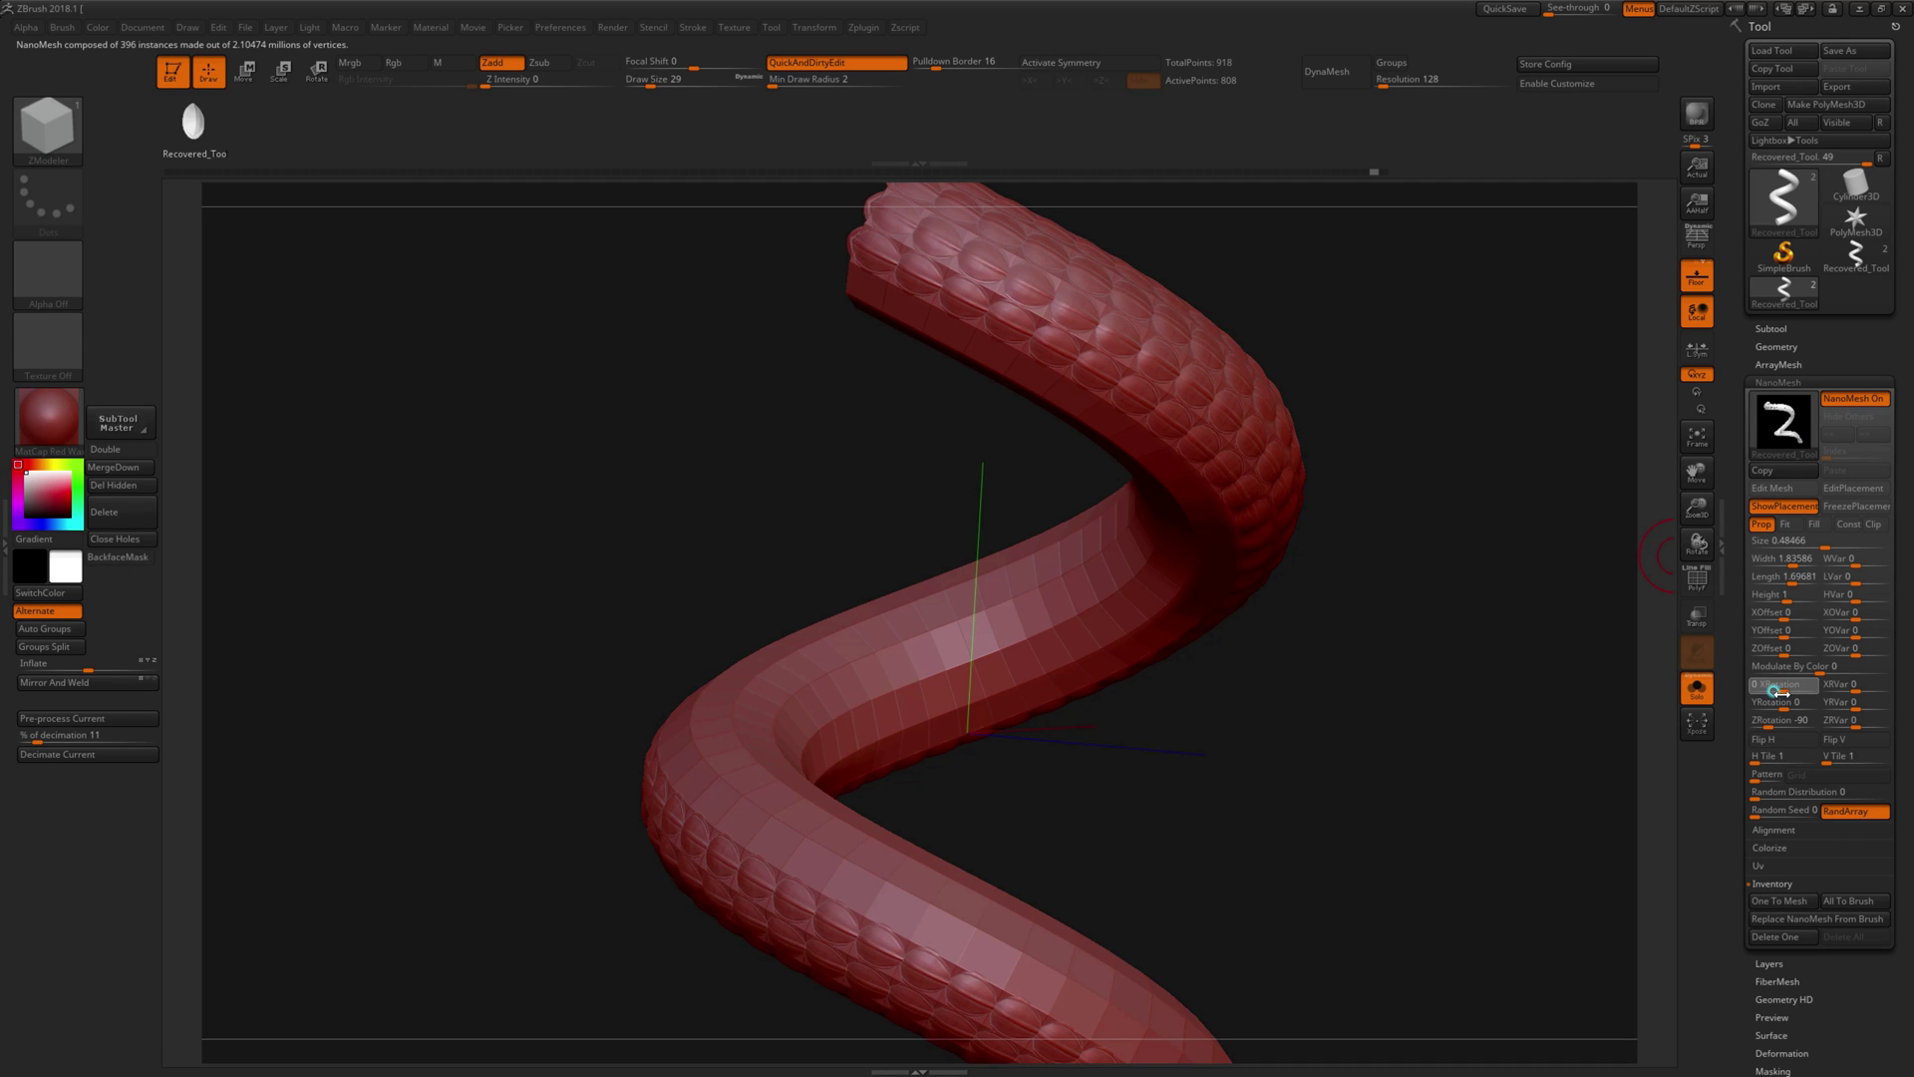
left_click_drag(1774, 691, 1777, 692)
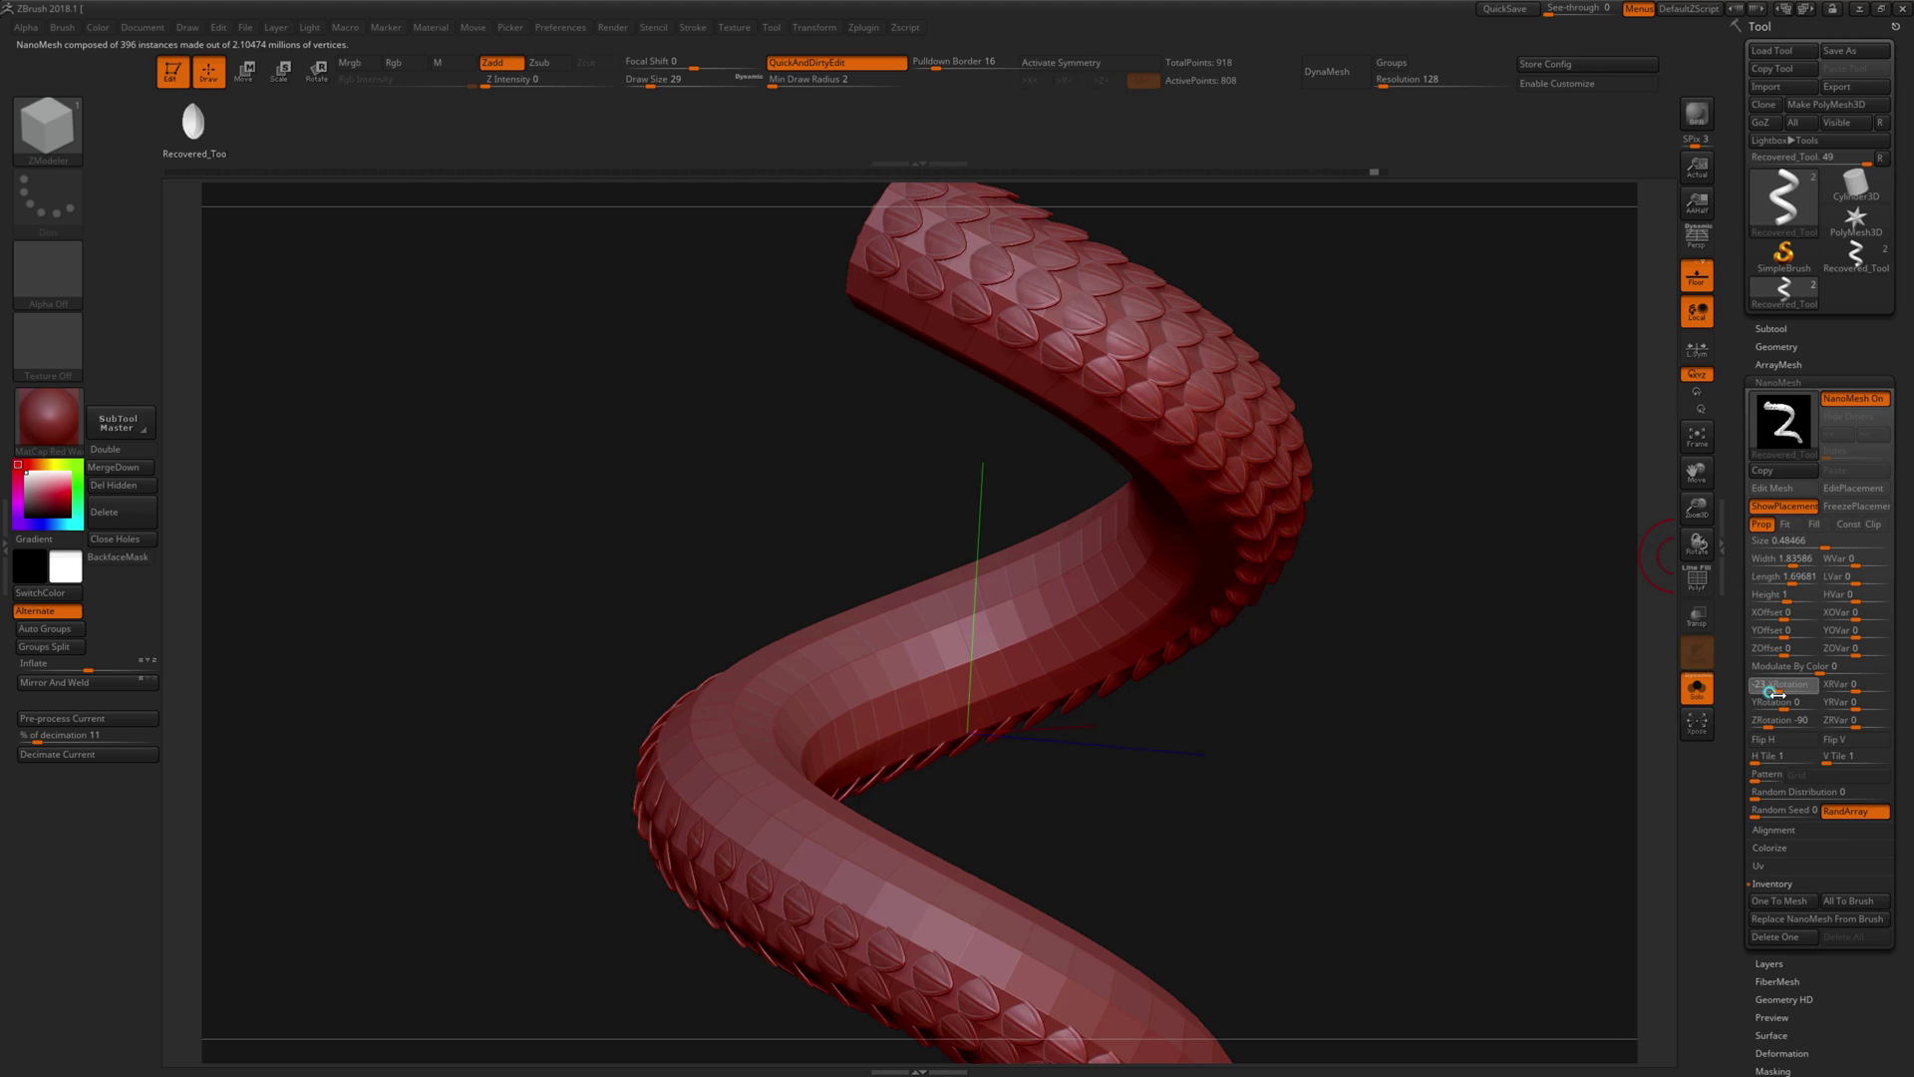
left_click_drag(1350, 755, 1359, 761)
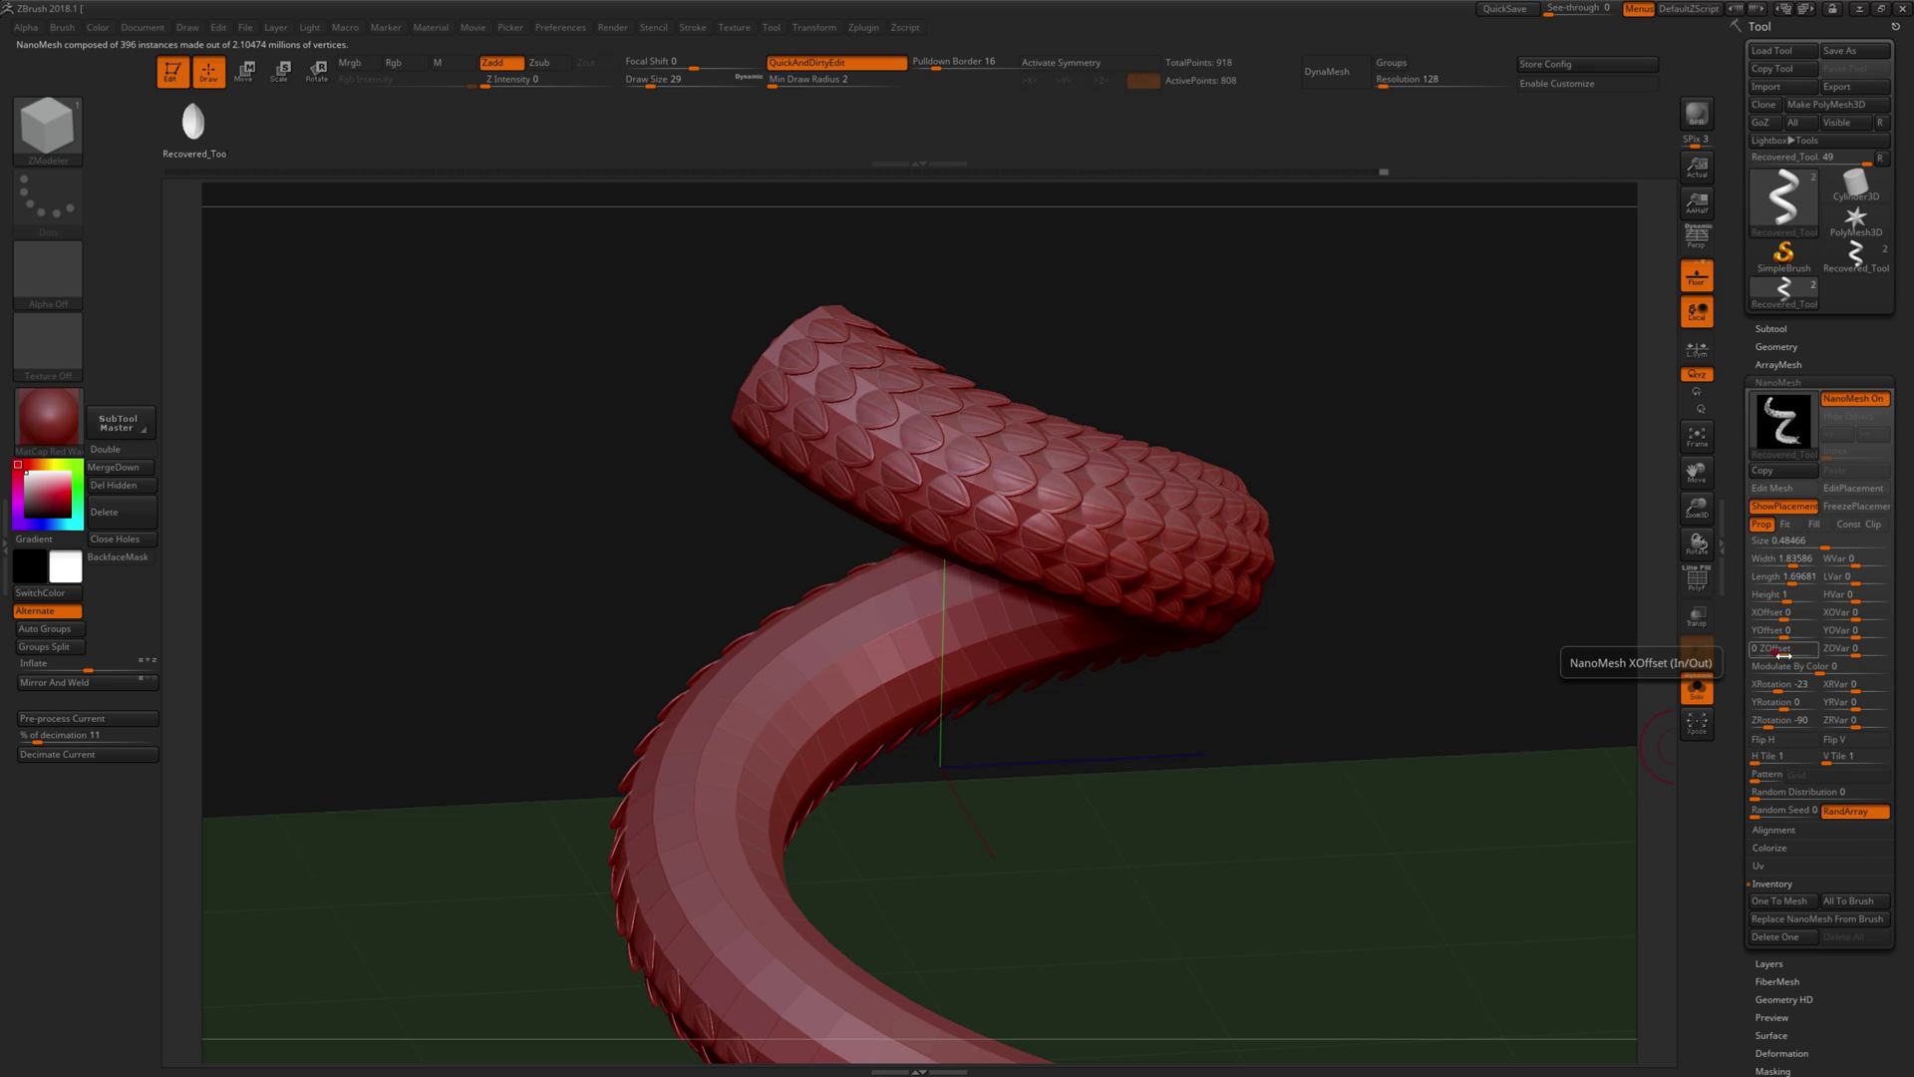
Step: Lift the scales slightly off the tube with a Z offset of 0.4176
left_click_drag(1754, 655, 1776, 653)
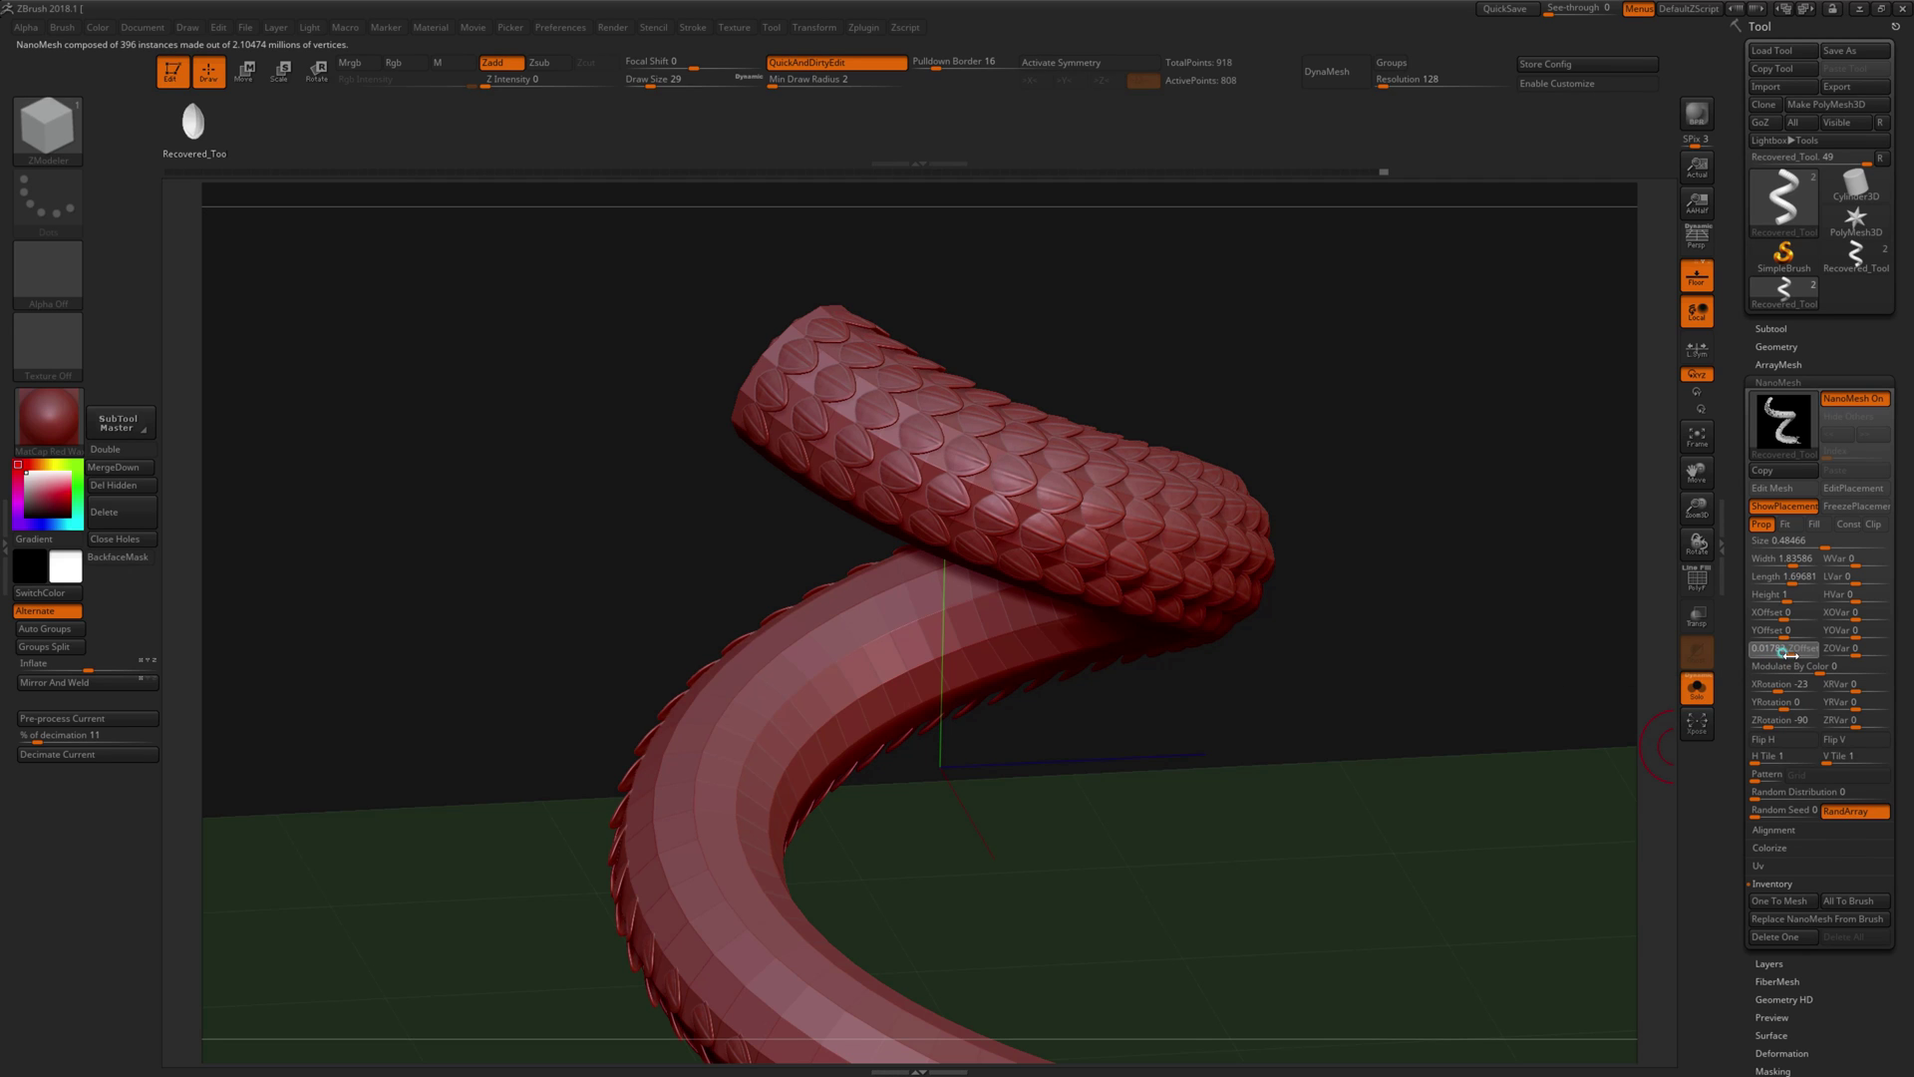
mouse_move(1790, 653)
left_mouse_down()
mouse_move(1768, 655)
mouse_move(1797, 655)
left_mouse_up()
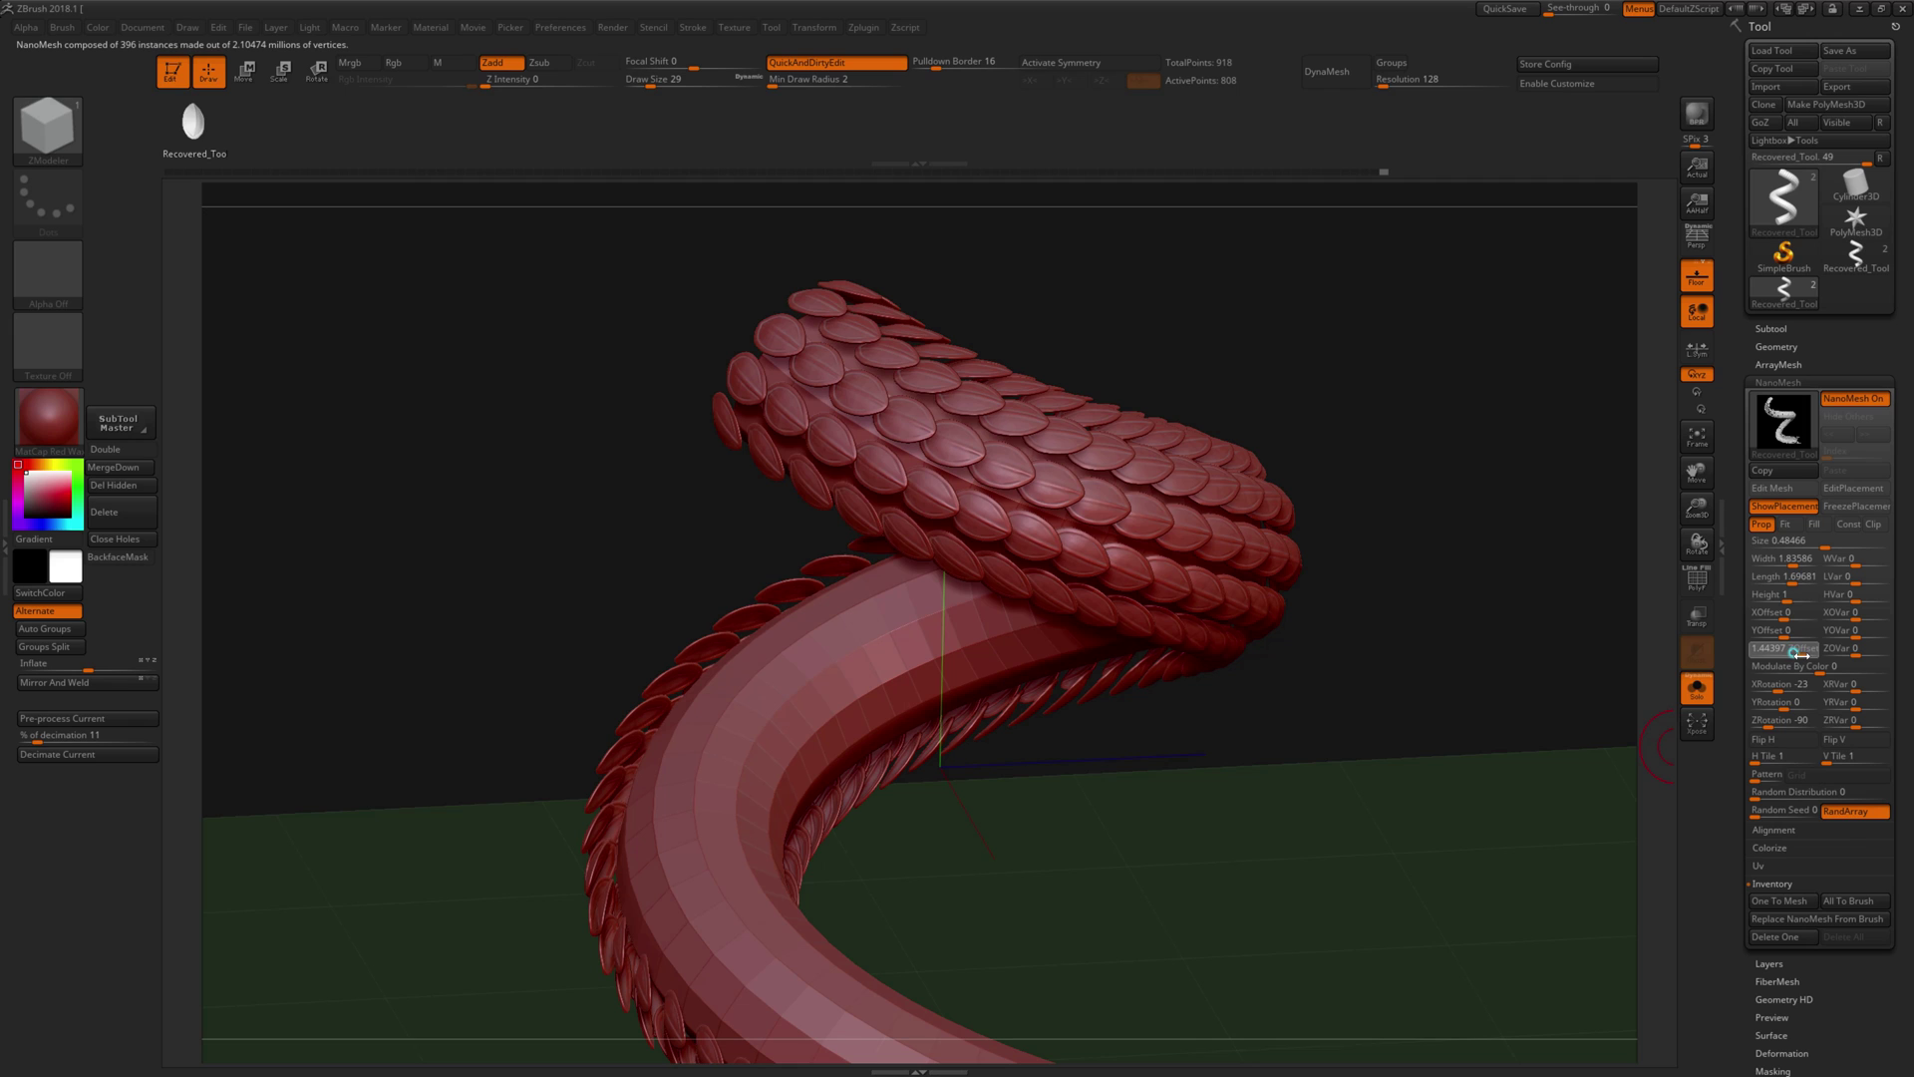
left_click_drag(1801, 656, 1800, 656)
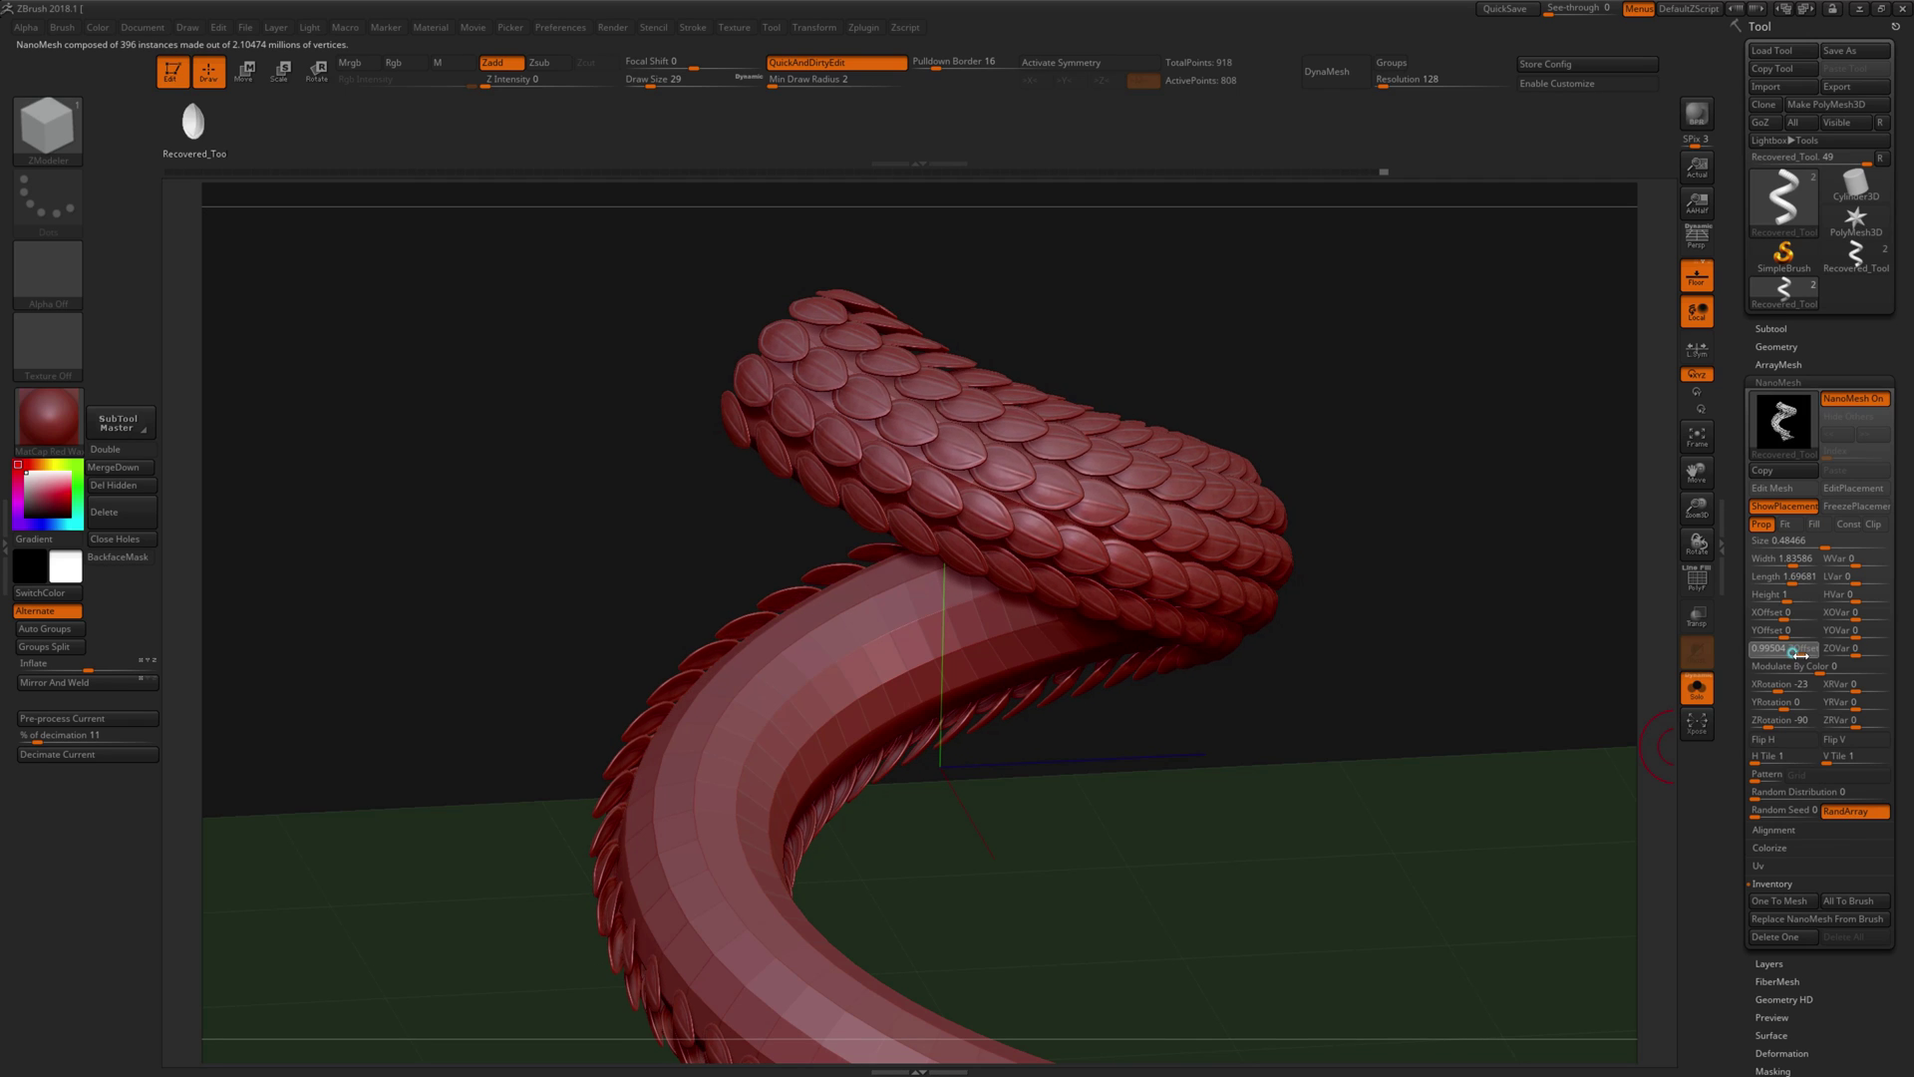
left_click_drag(1800, 656, 1798, 658)
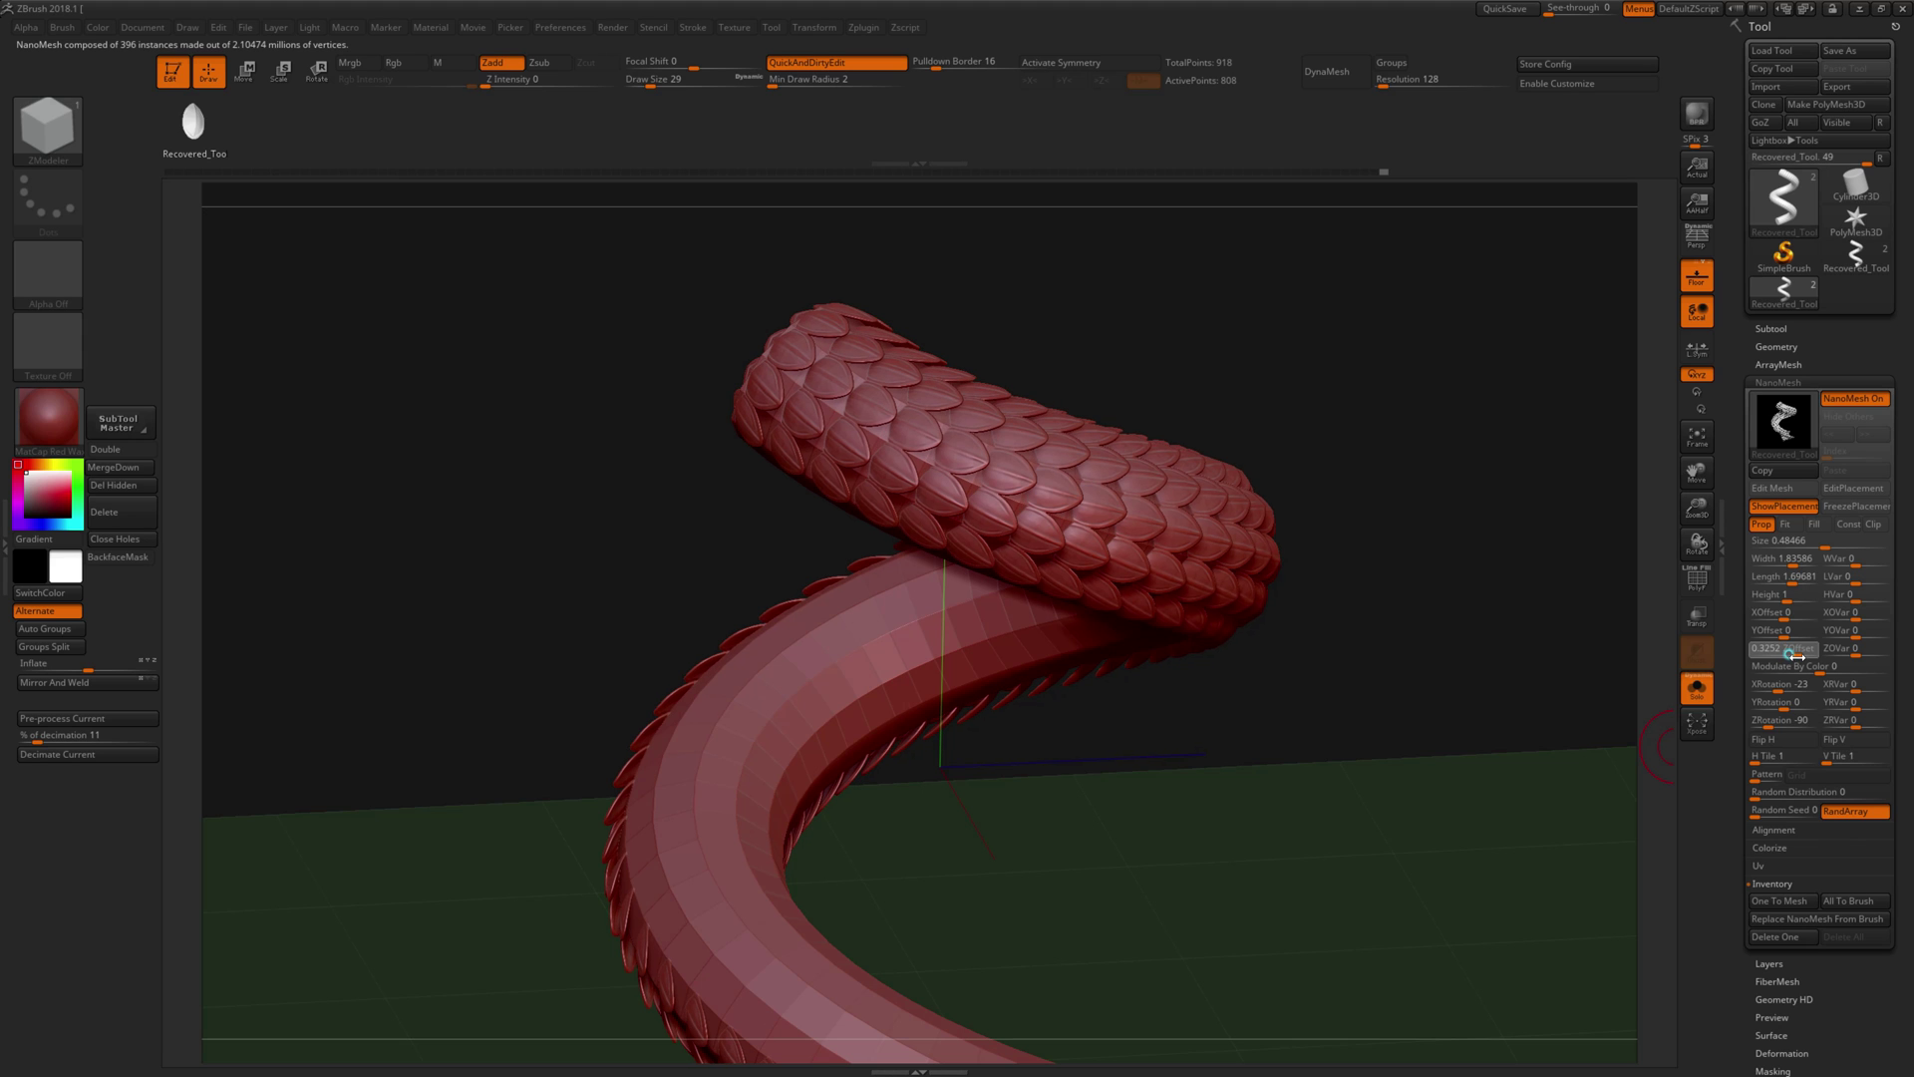
left_click_drag(1798, 656, 1801, 656)
mouse_move(1444, 628)
left_mouse_down()
mouse_move(1435, 585)
mouse_move(1457, 633)
mouse_move(1635, 589)
left_mouse_up()
Step: Lengthen the scales to about 2.48 with an exact width around 1.84
left_click_drag(1785, 579, 1789, 562)
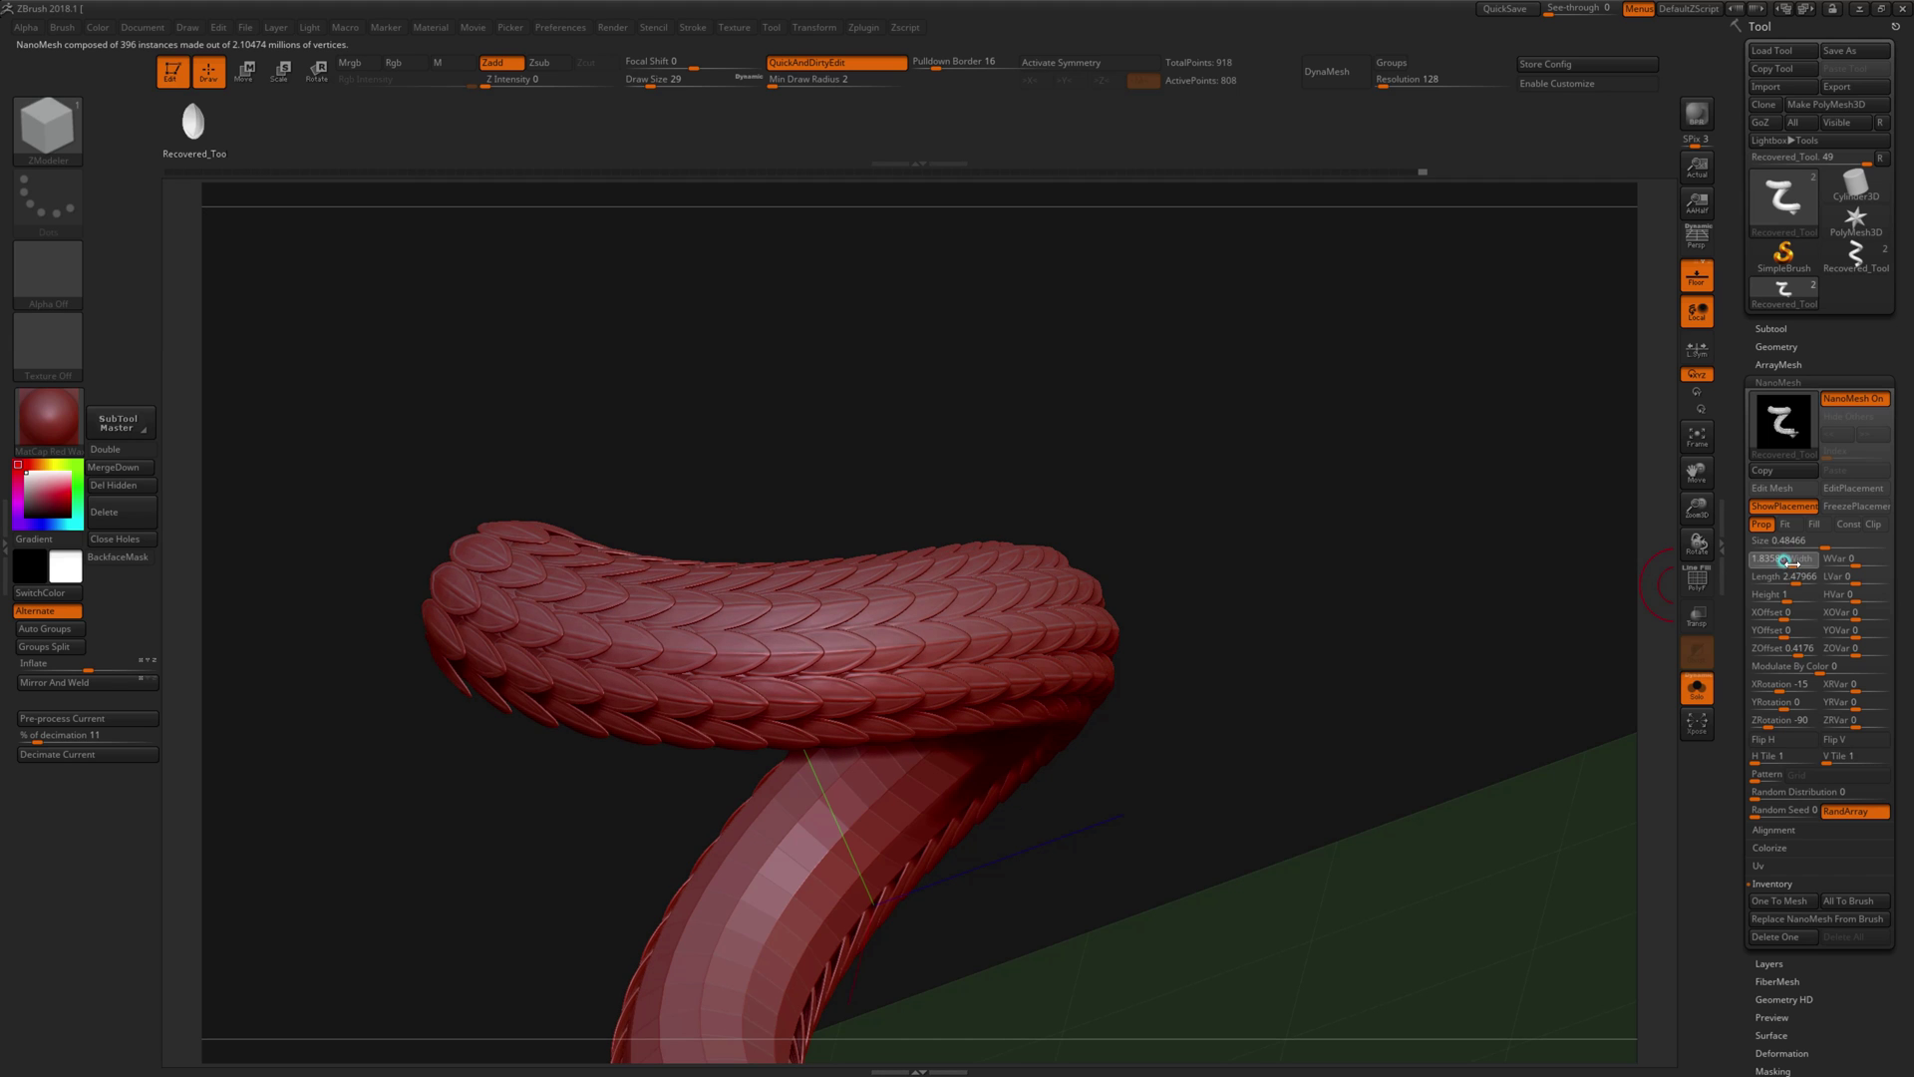
left_click(1792, 562)
mouse_move(1251, 566)
left_mouse_down()
mouse_move(1316, 530)
mouse_move(1339, 668)
left_mouse_up()
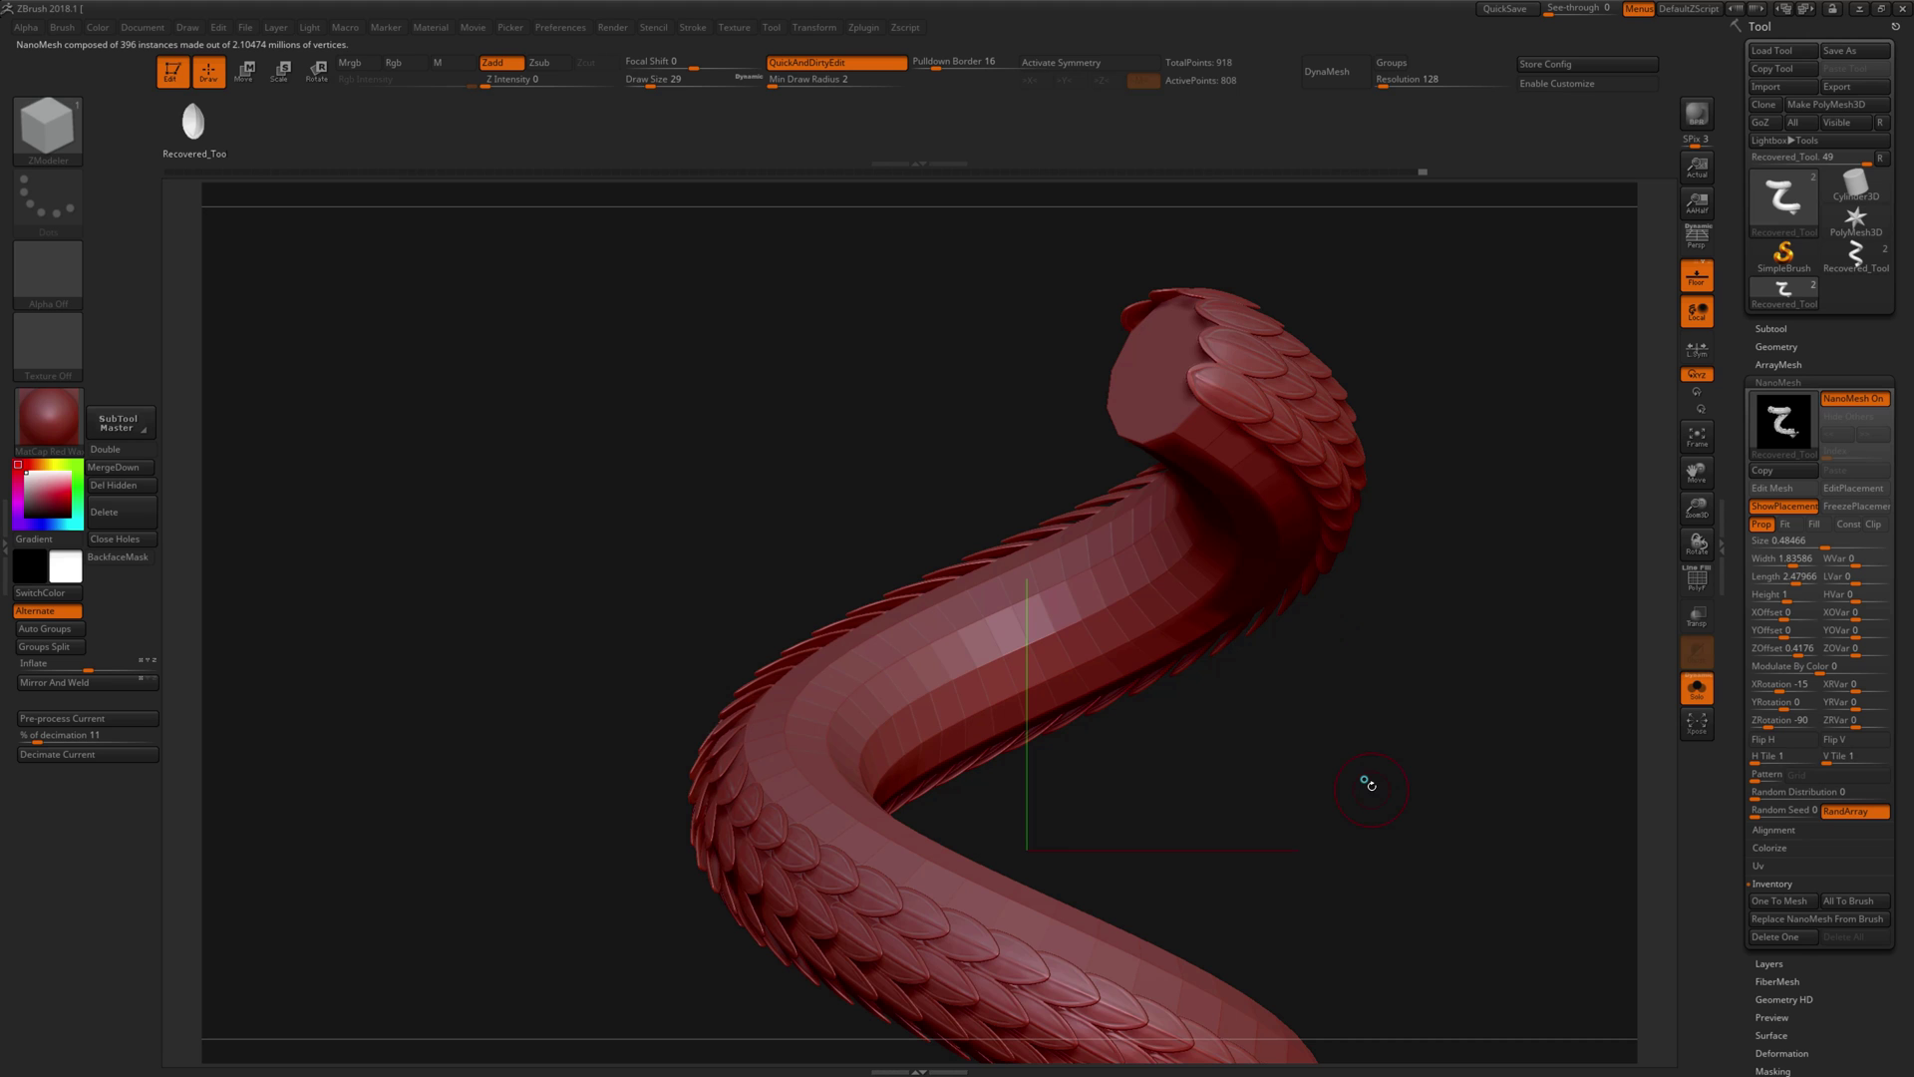
mouse_move(1371, 785)
left_mouse_down()
mouse_move(1205, 684)
mouse_move(1158, 527)
mouse_move(1311, 569)
mouse_move(1321, 666)
left_mouse_up()
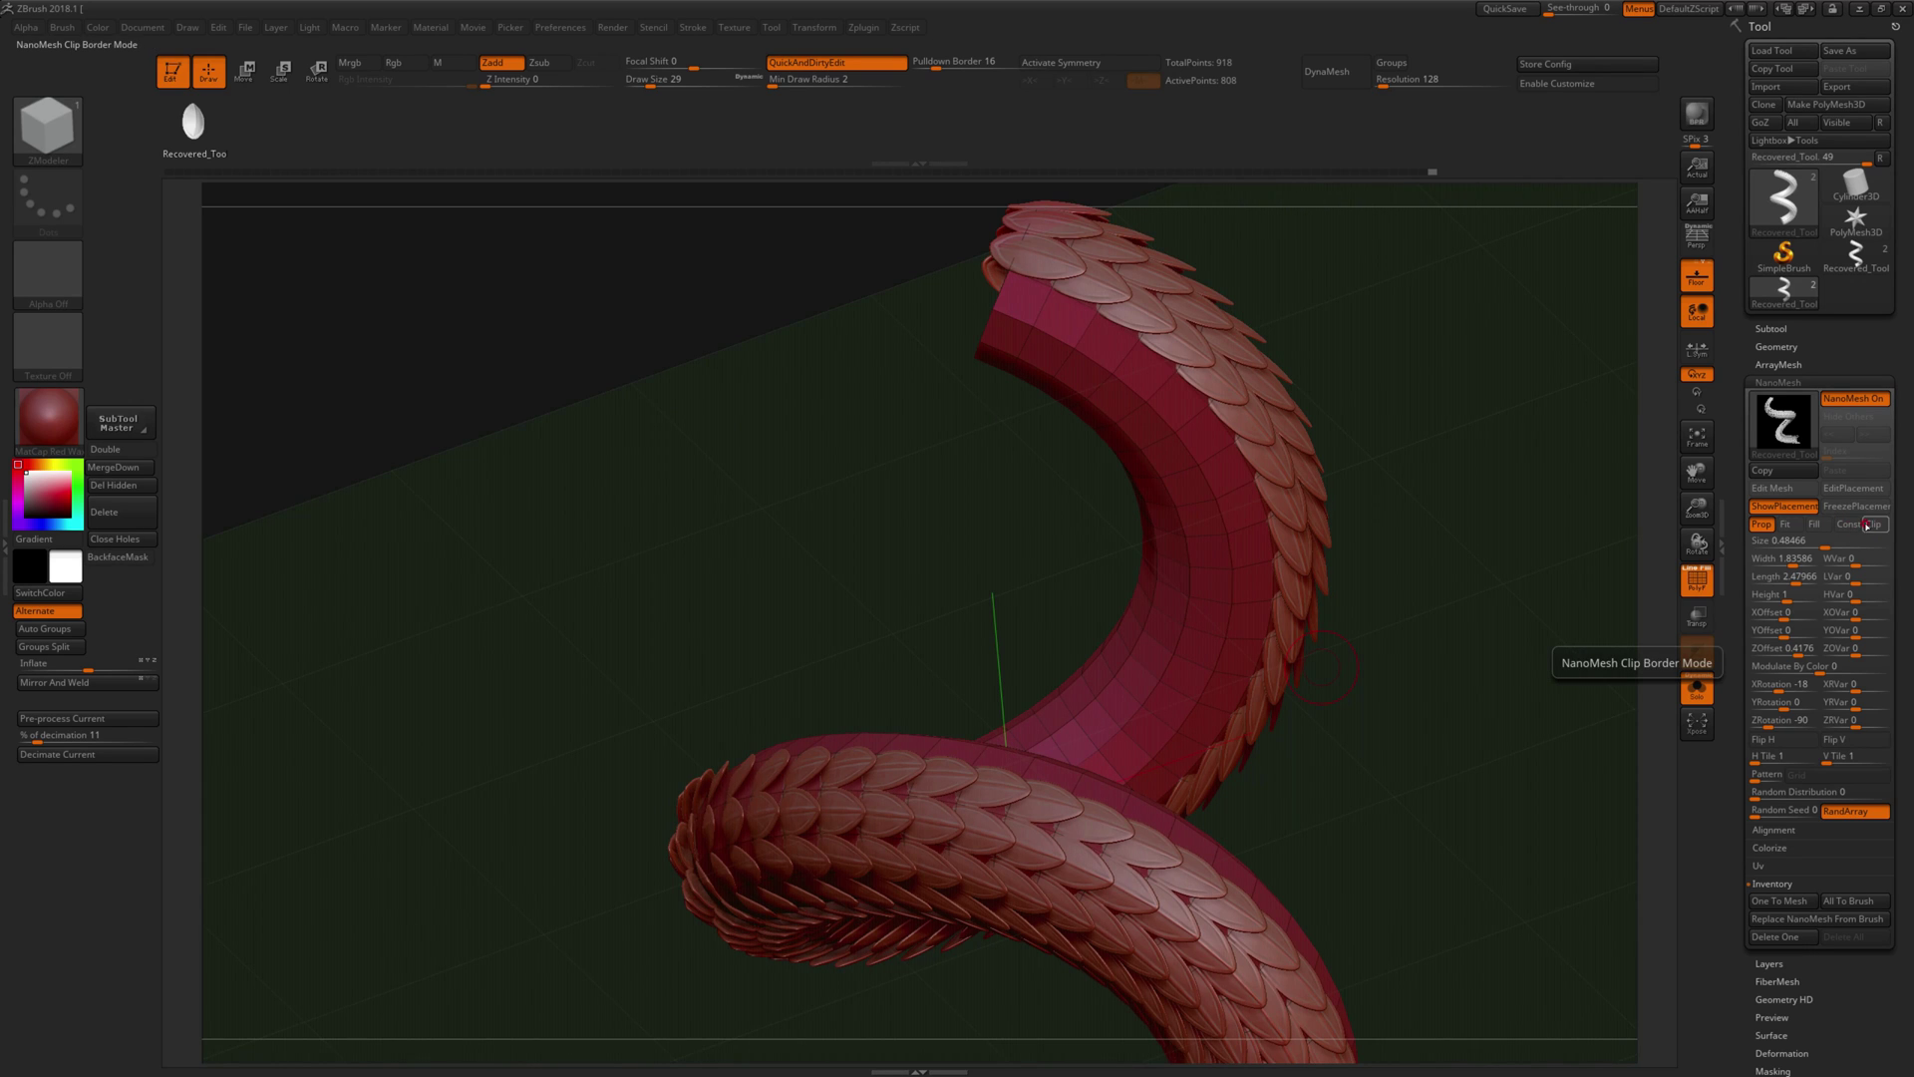
left_click(1871, 524)
left_click(1870, 524)
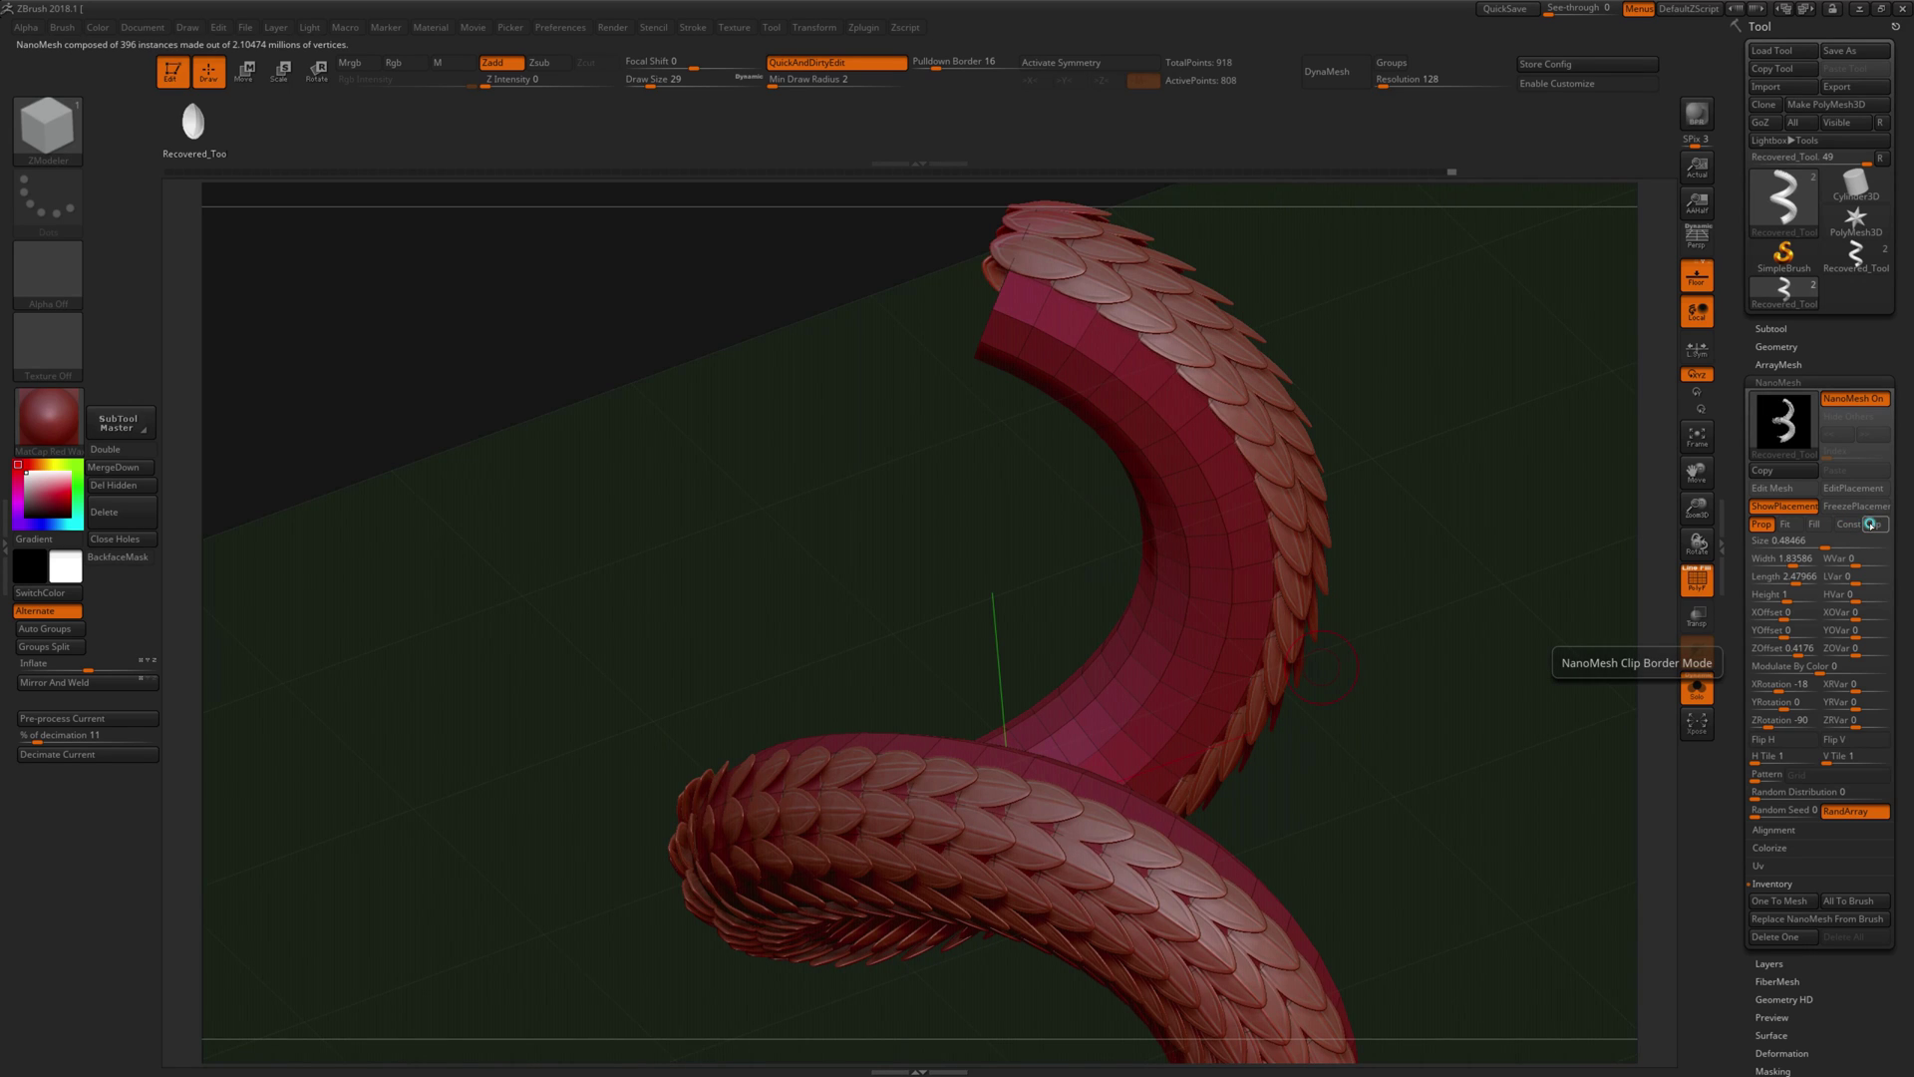
left_click(1871, 524)
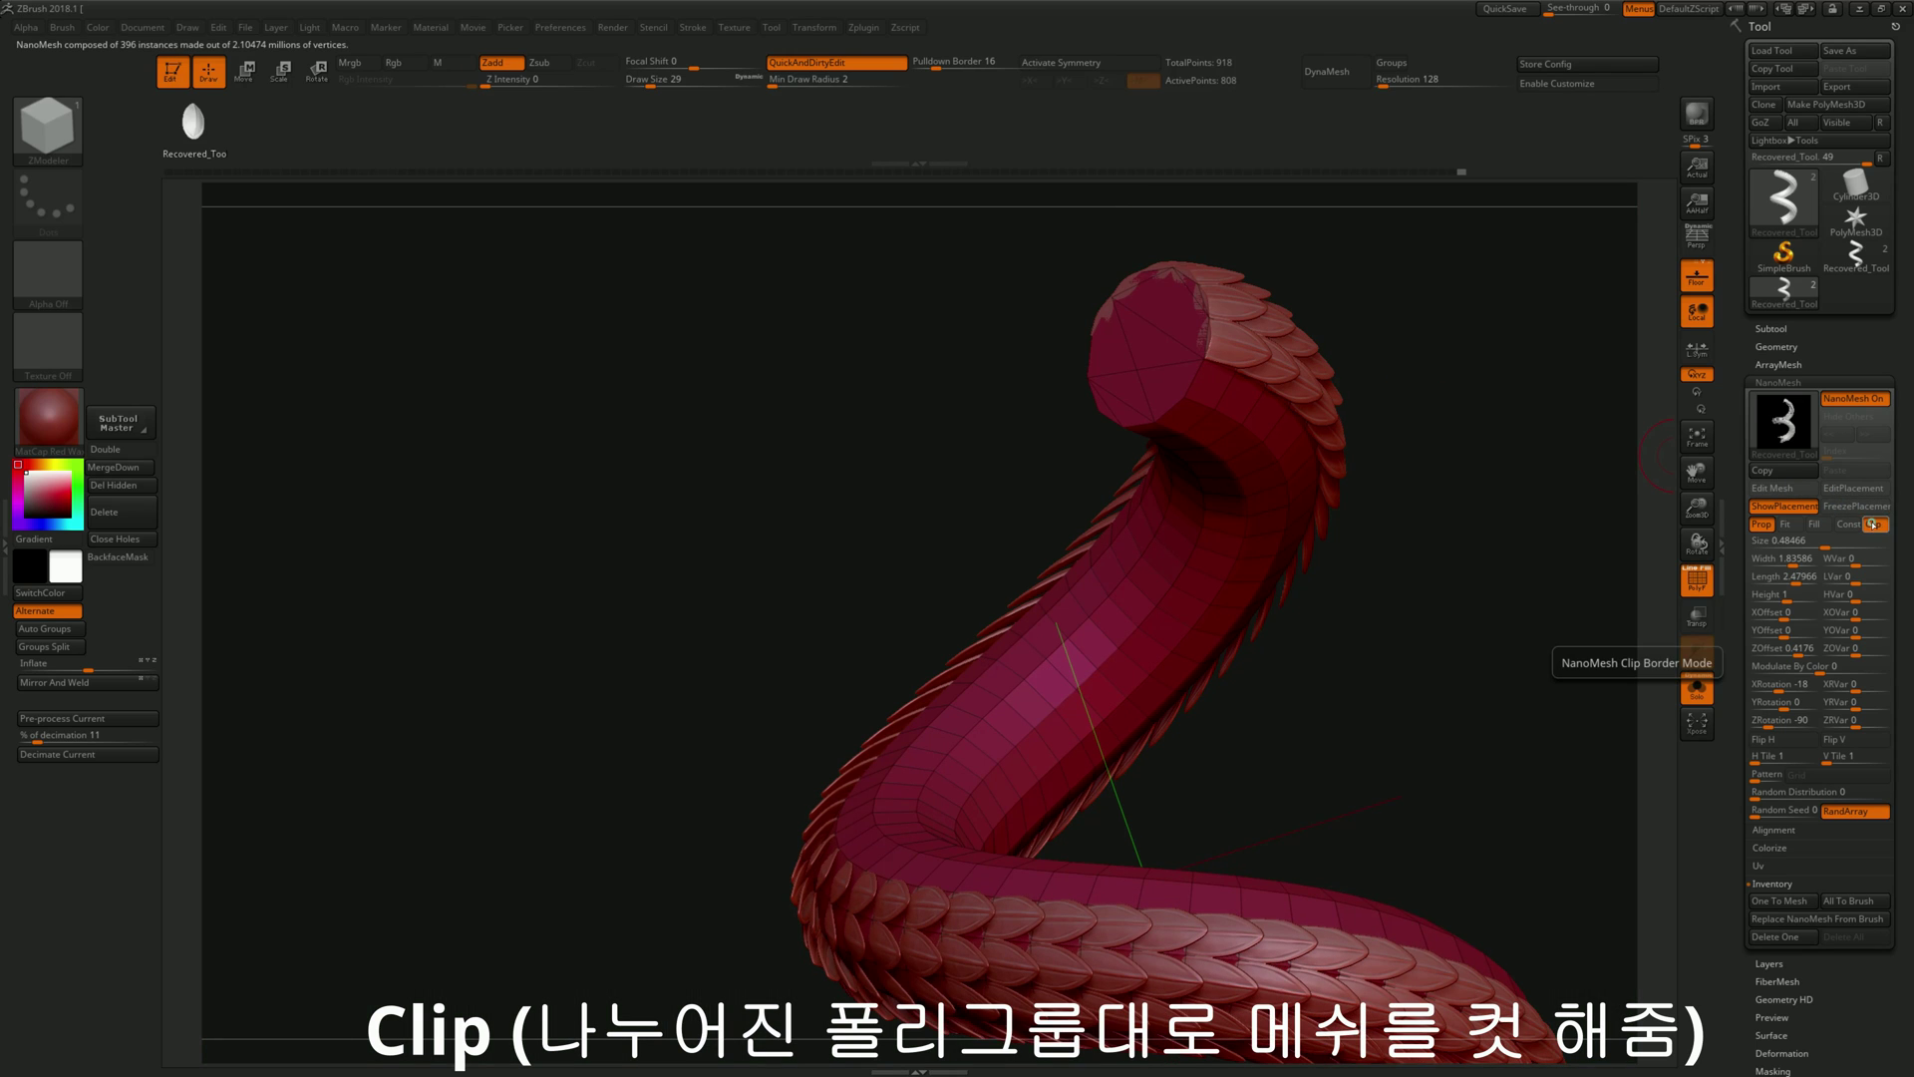
left_click(1873, 523)
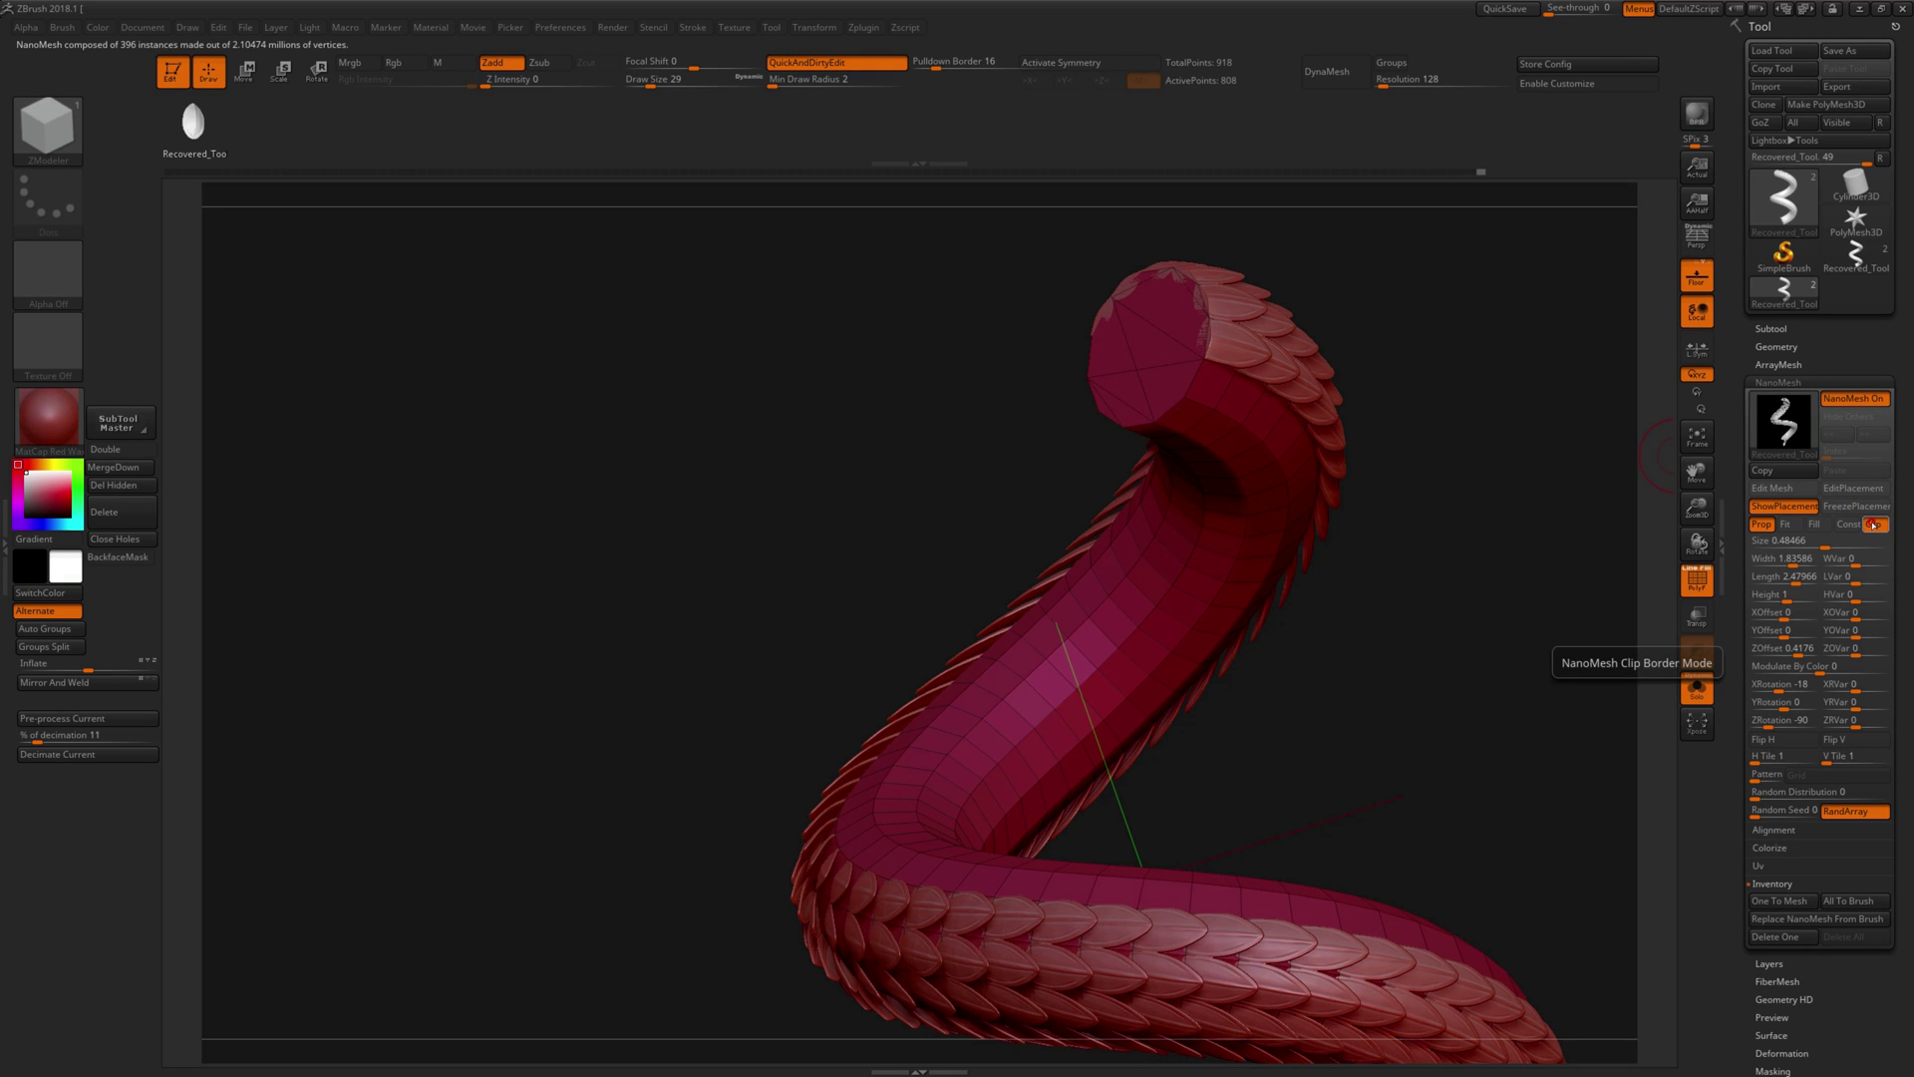
left_click(1873, 525)
left_click(1873, 524)
left_click_drag(1465, 512, 1635, 618)
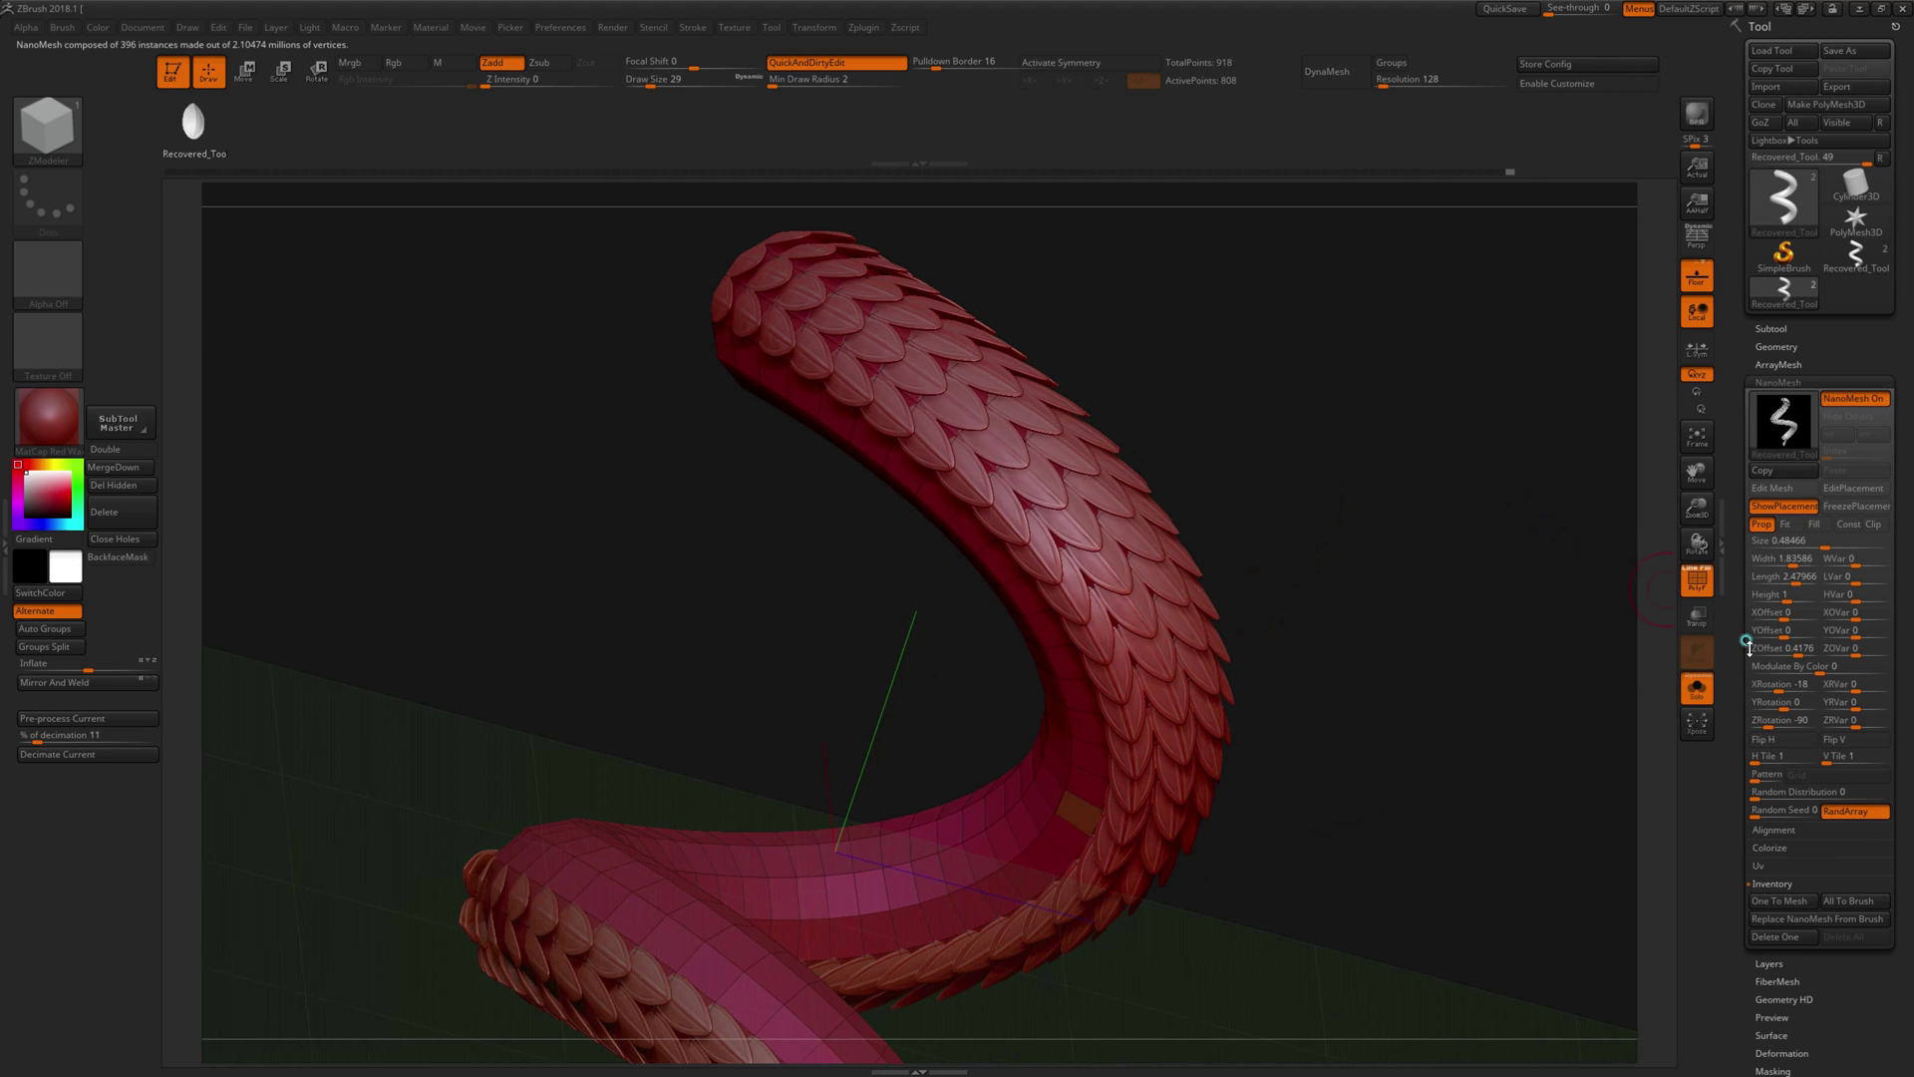
left_click(1756, 760)
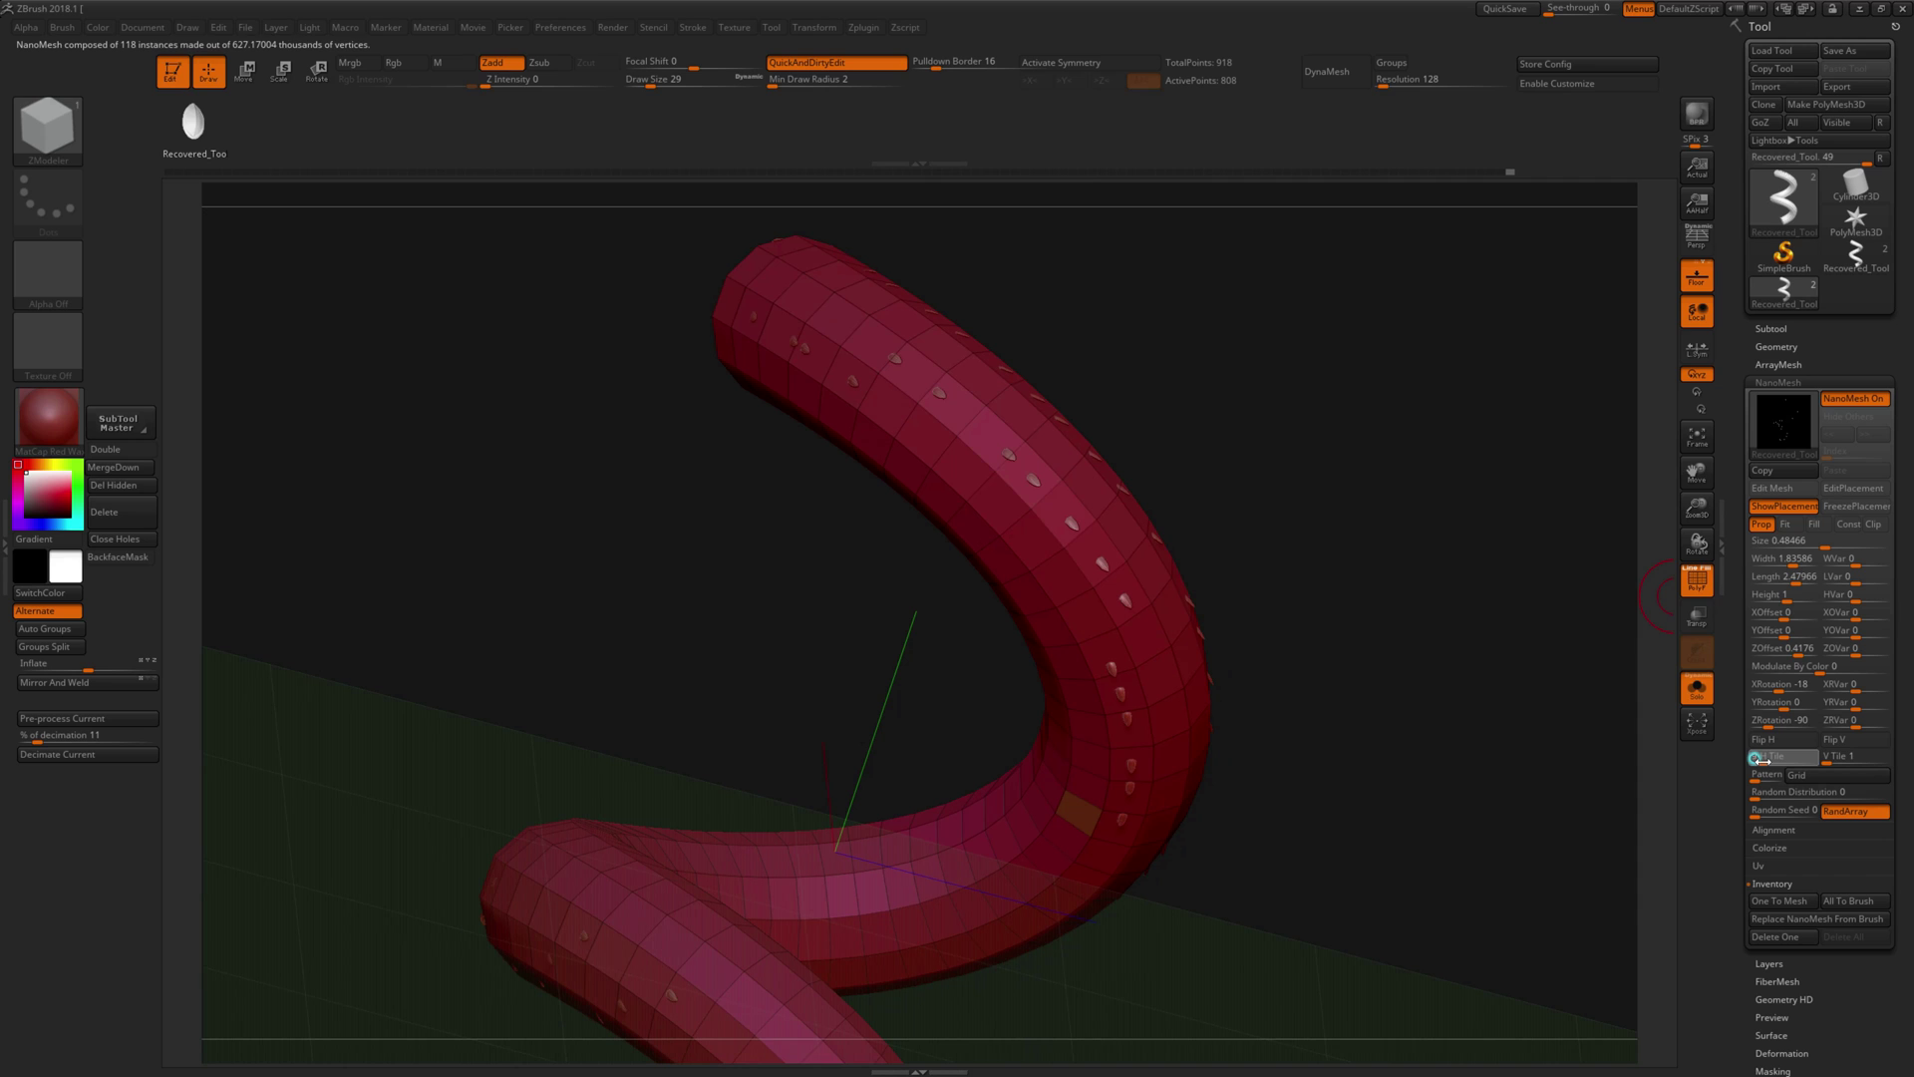
Step: Try H Tile and Random Distribution, reset to even spacing, and set YRVar to 10
left_click(1757, 759)
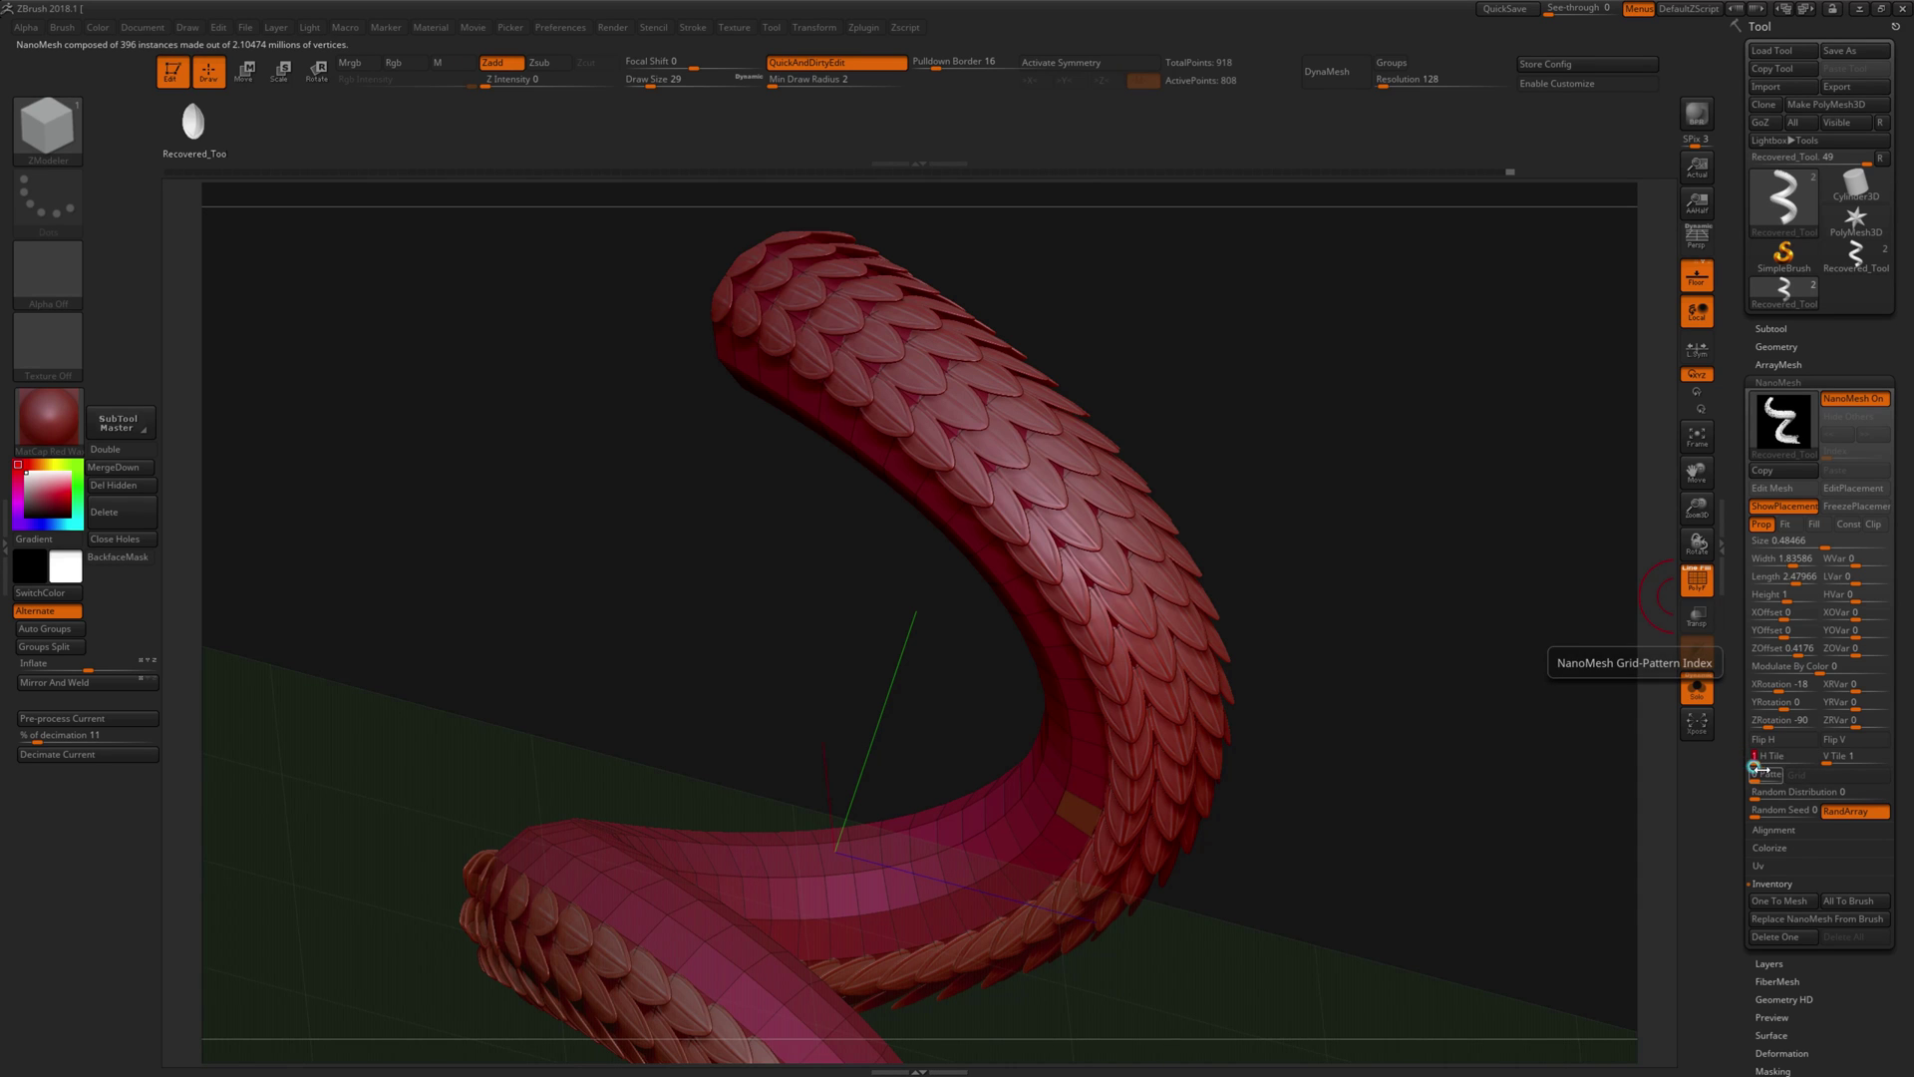
left_click_drag(1751, 792, 1803, 794)
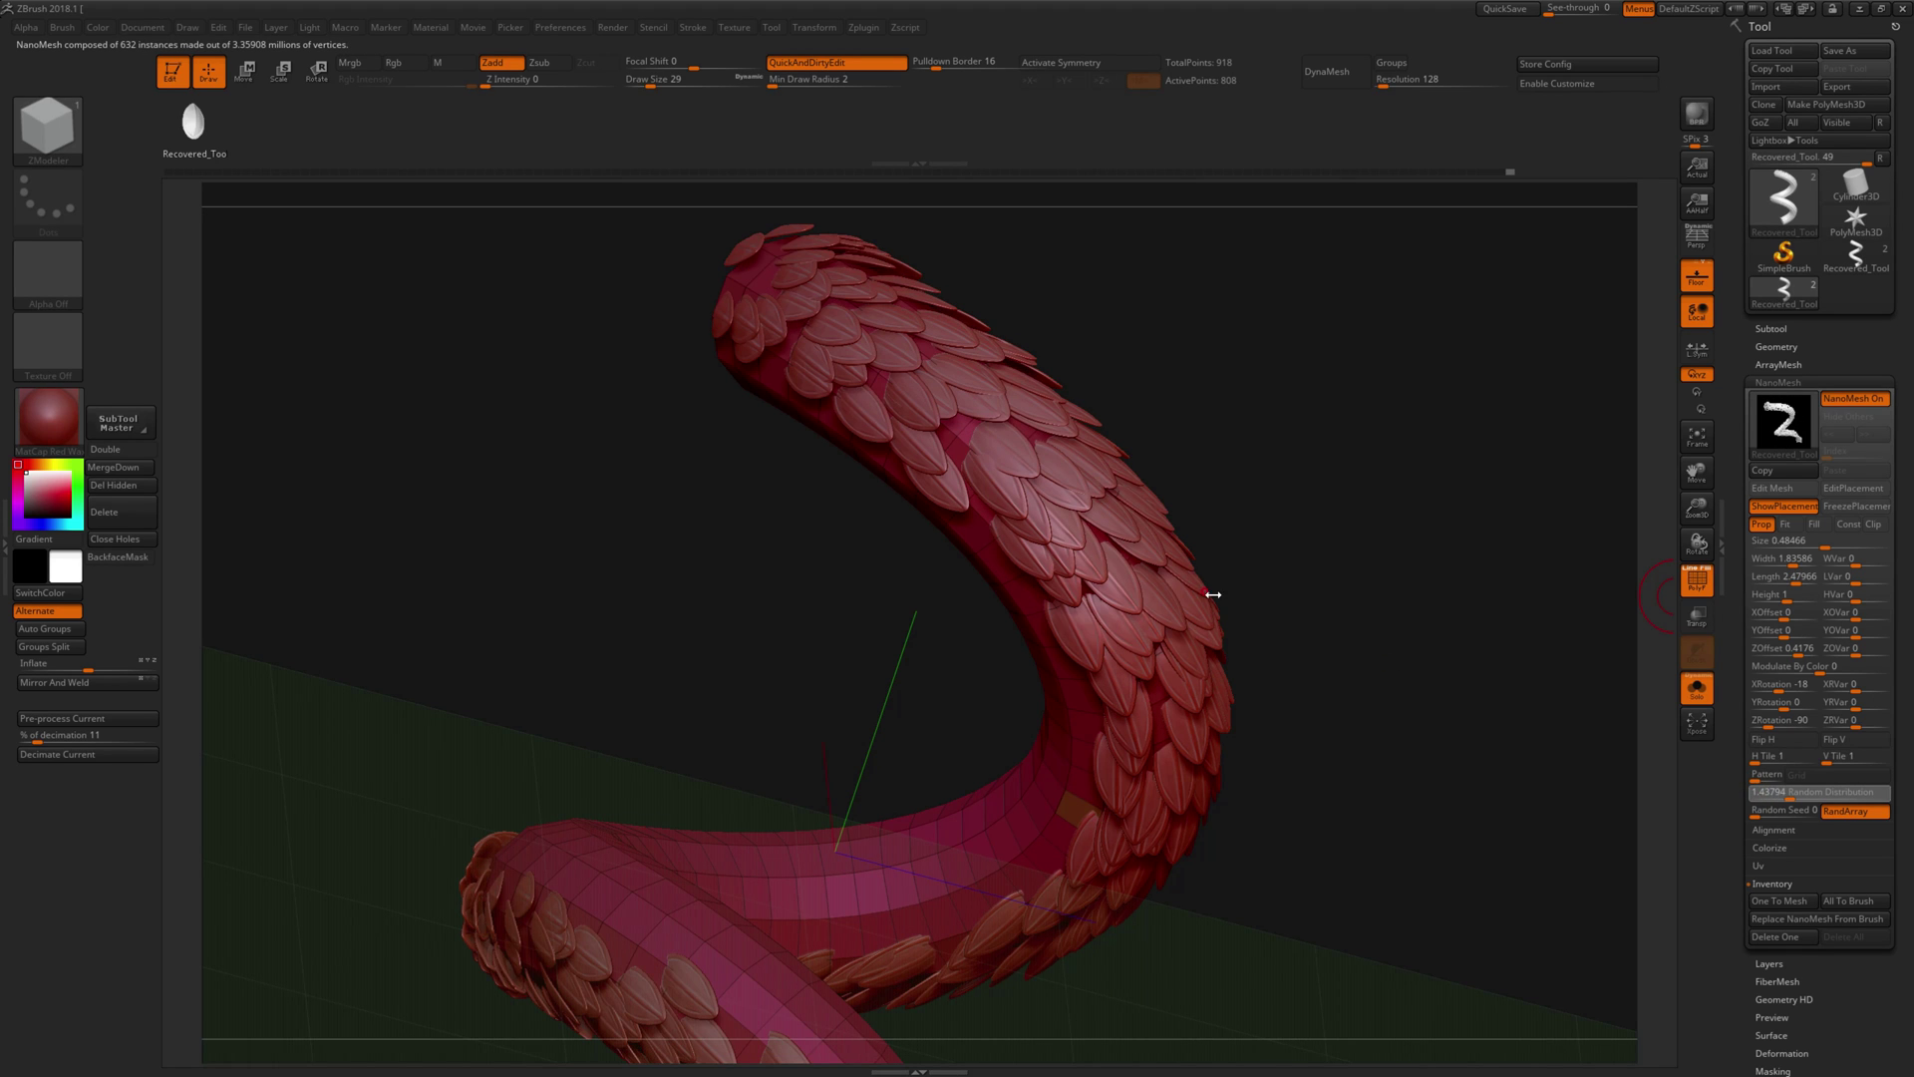
mouse_move(1268, 523)
left_mouse_down()
mouse_move(1210, 538)
mouse_move(1209, 579)
mouse_move(1393, 752)
left_mouse_up()
left_click_drag(1792, 795, 1722, 796)
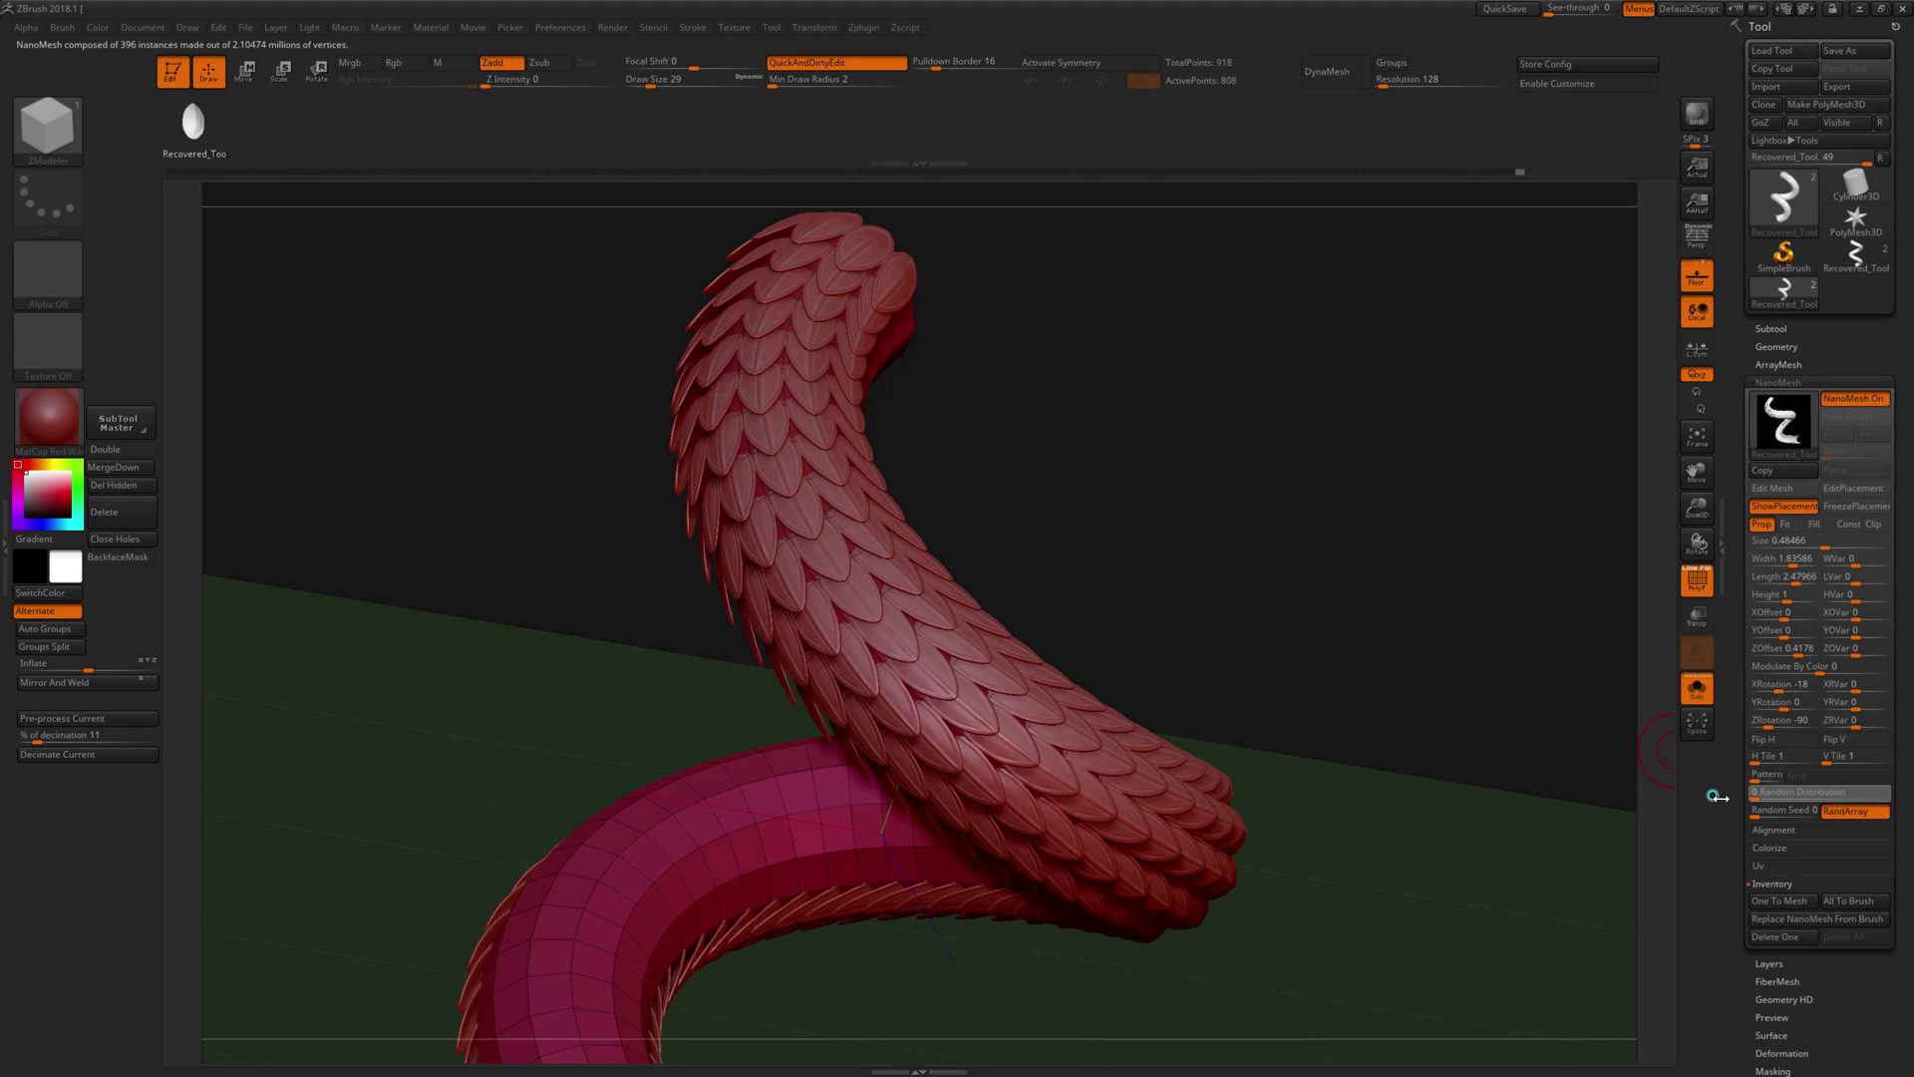
left_click_drag(1857, 727, 1860, 729)
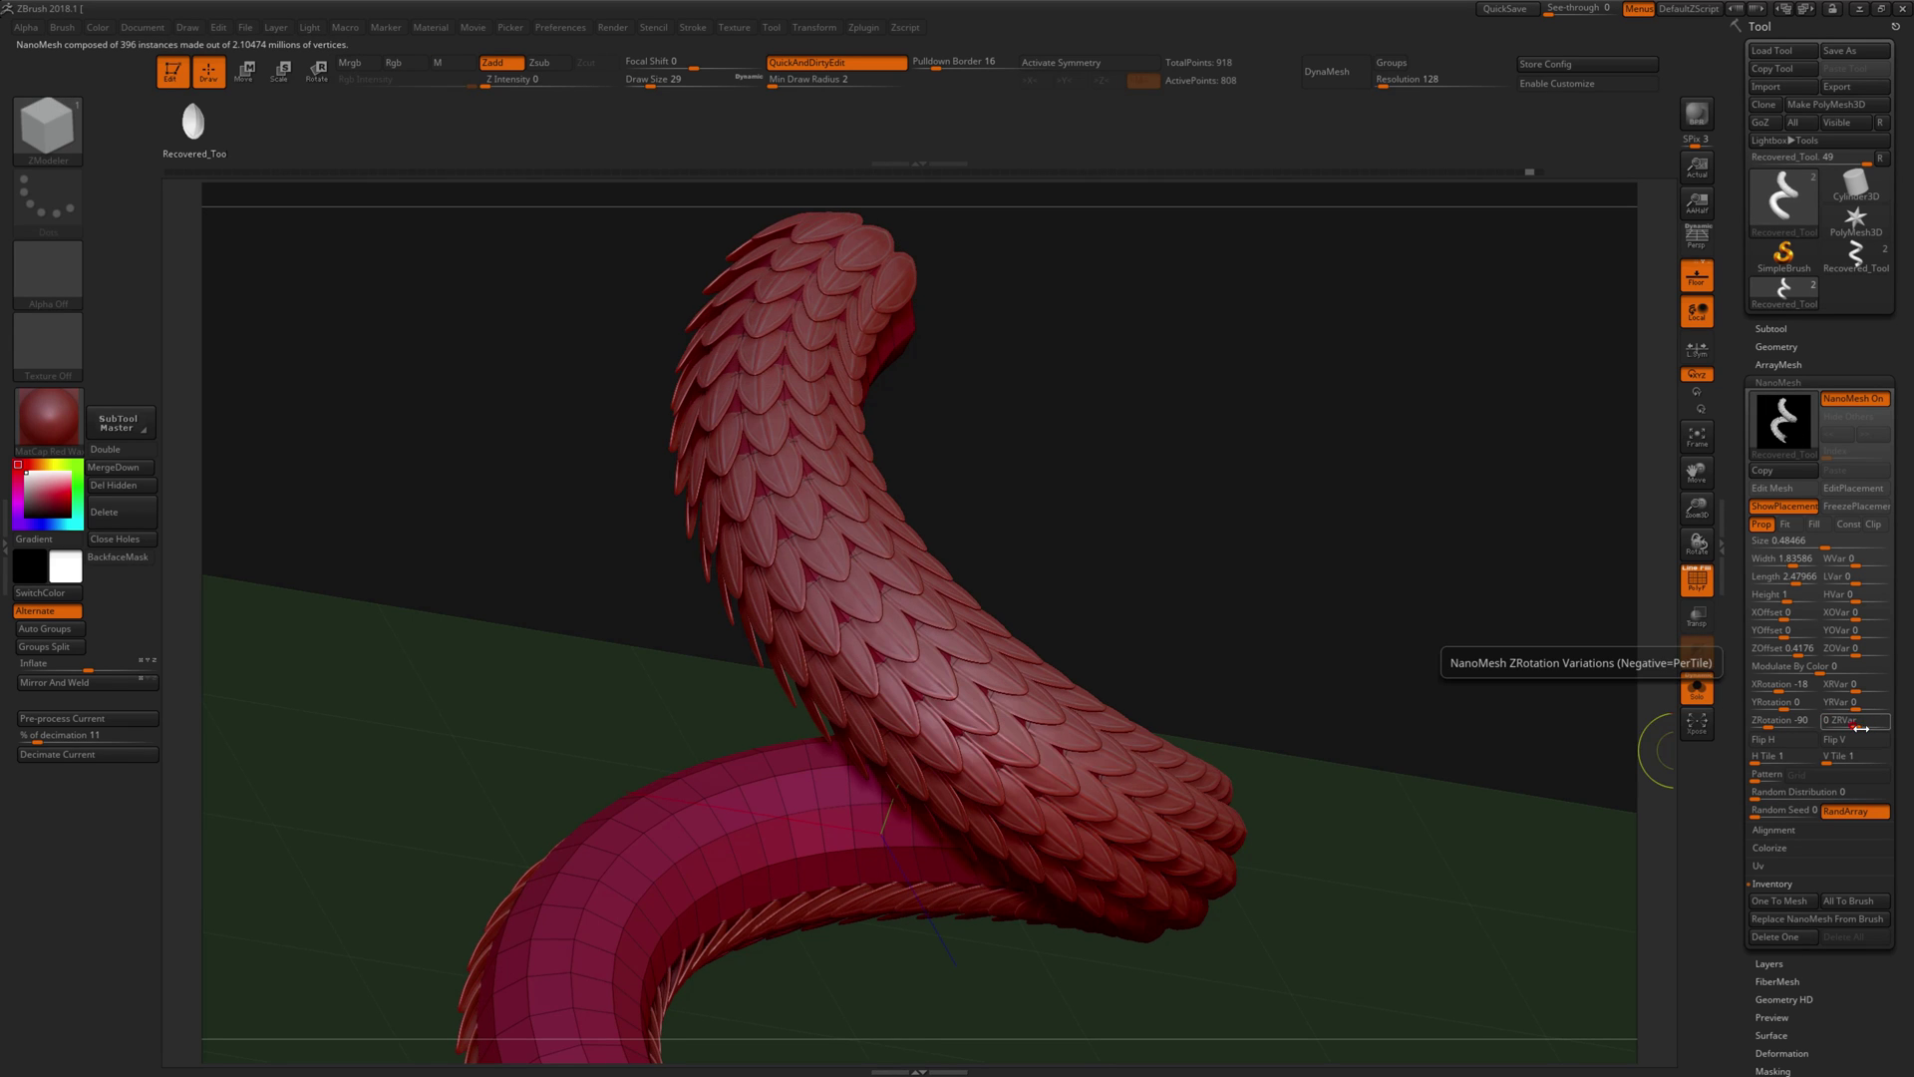
left_click_drag(1852, 704, 1830, 705)
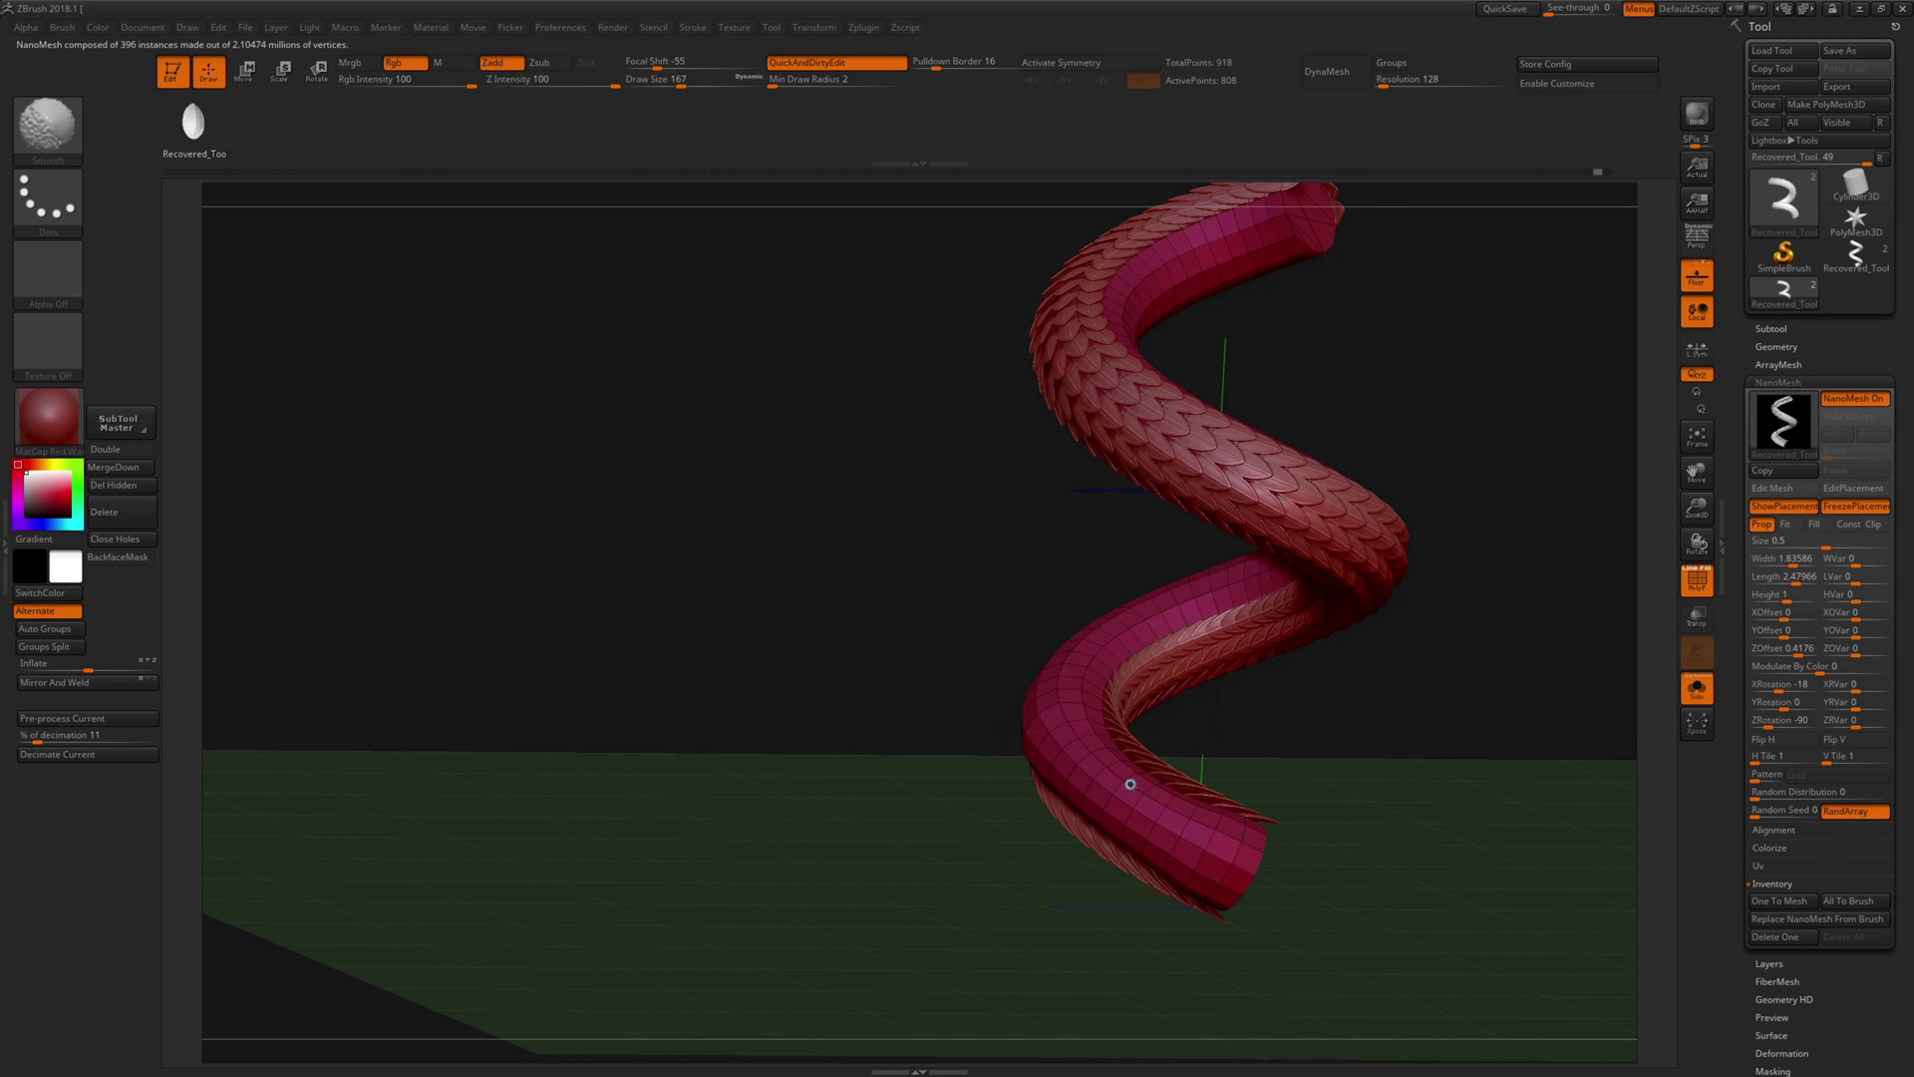
Step: Switch brushes with B-Z-M and toggle NanoMesh FreezePlacement on, then off
key("b")
key("z")
key("m")
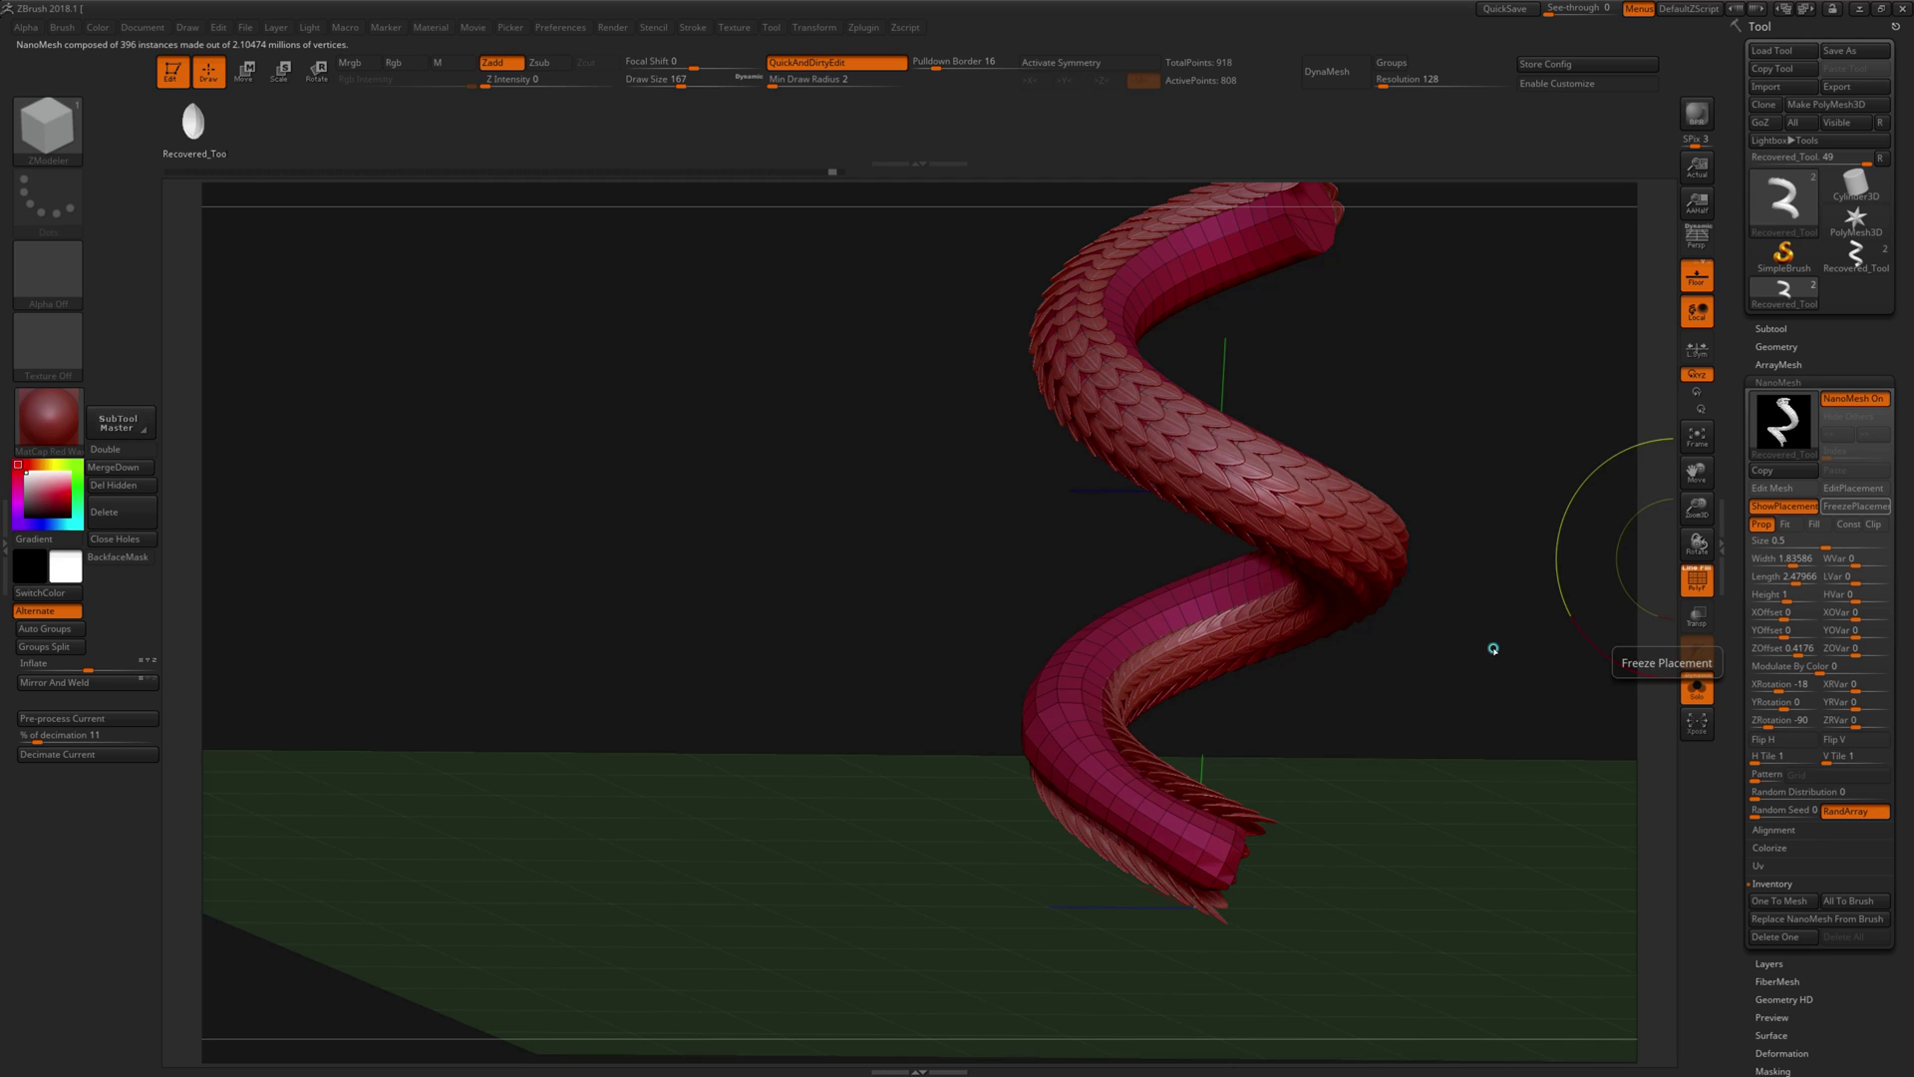
key("shift")
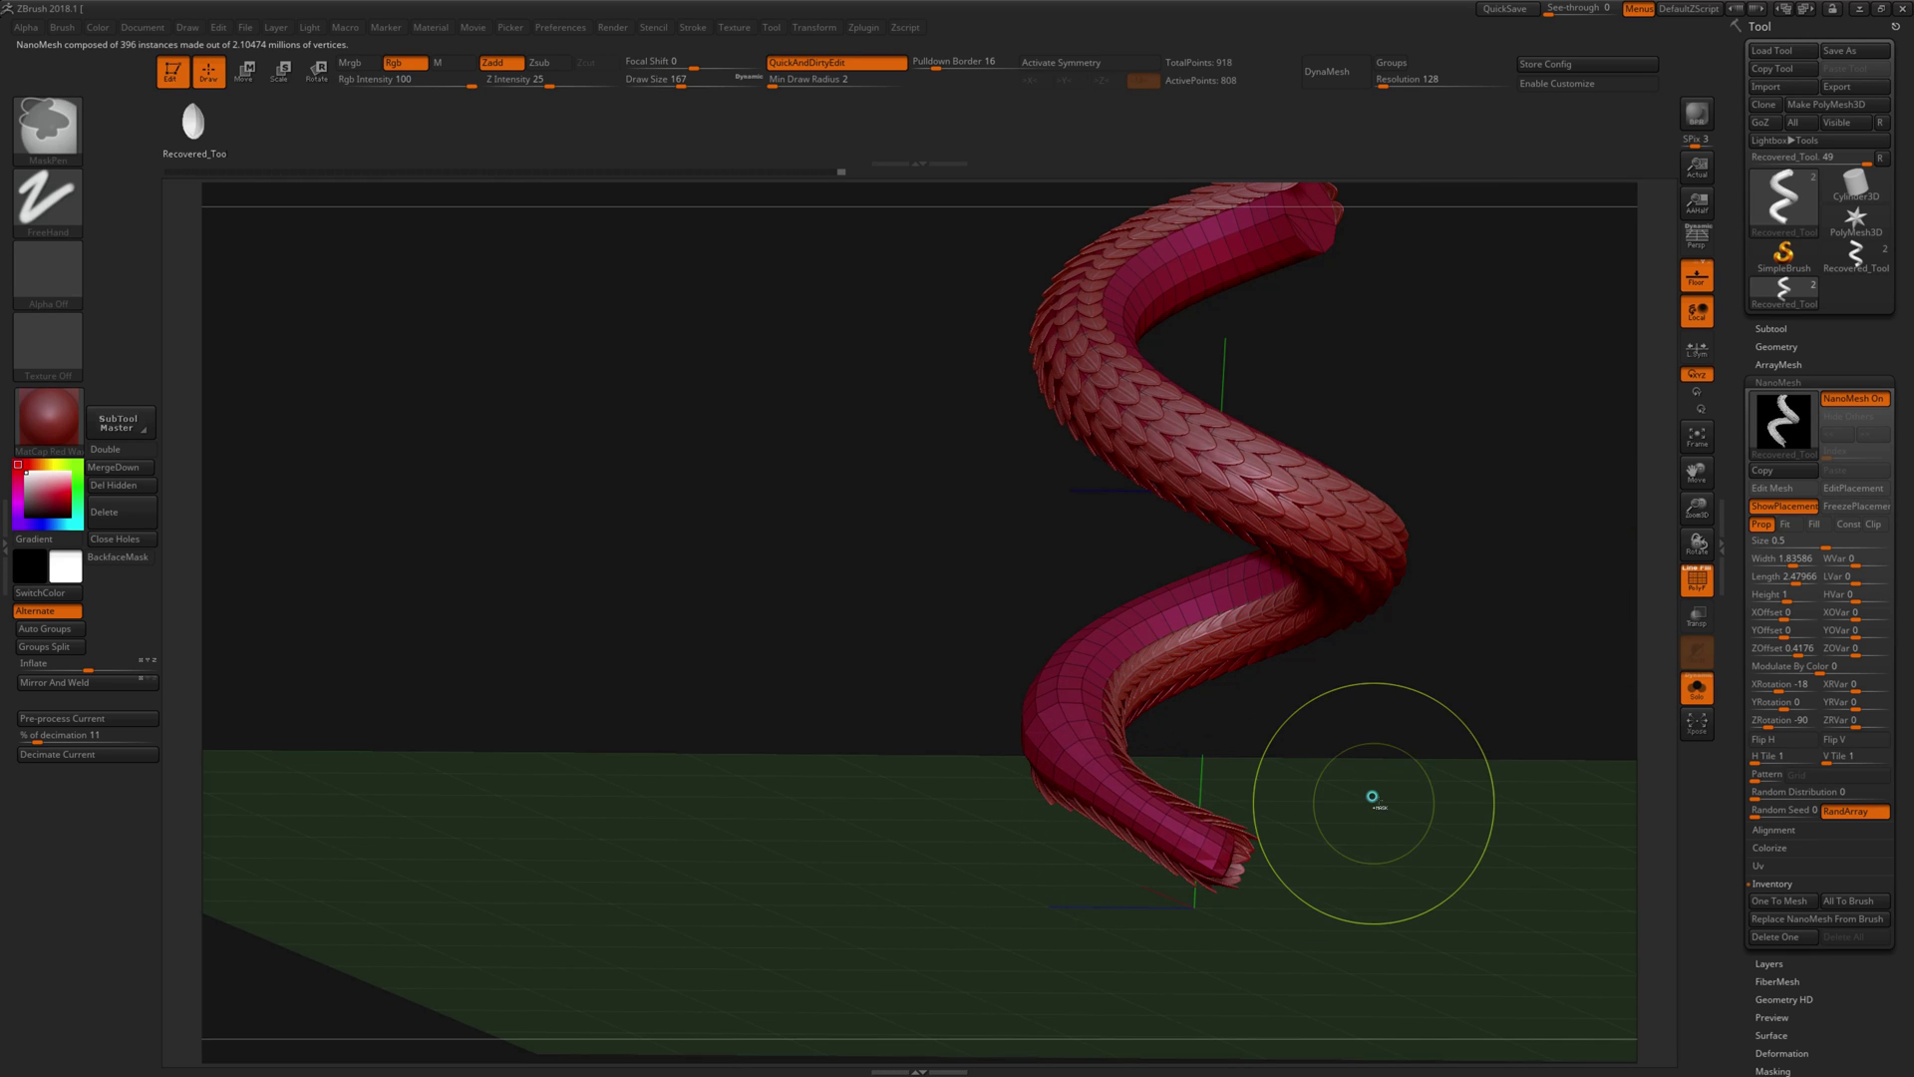
left_click(1856, 505)
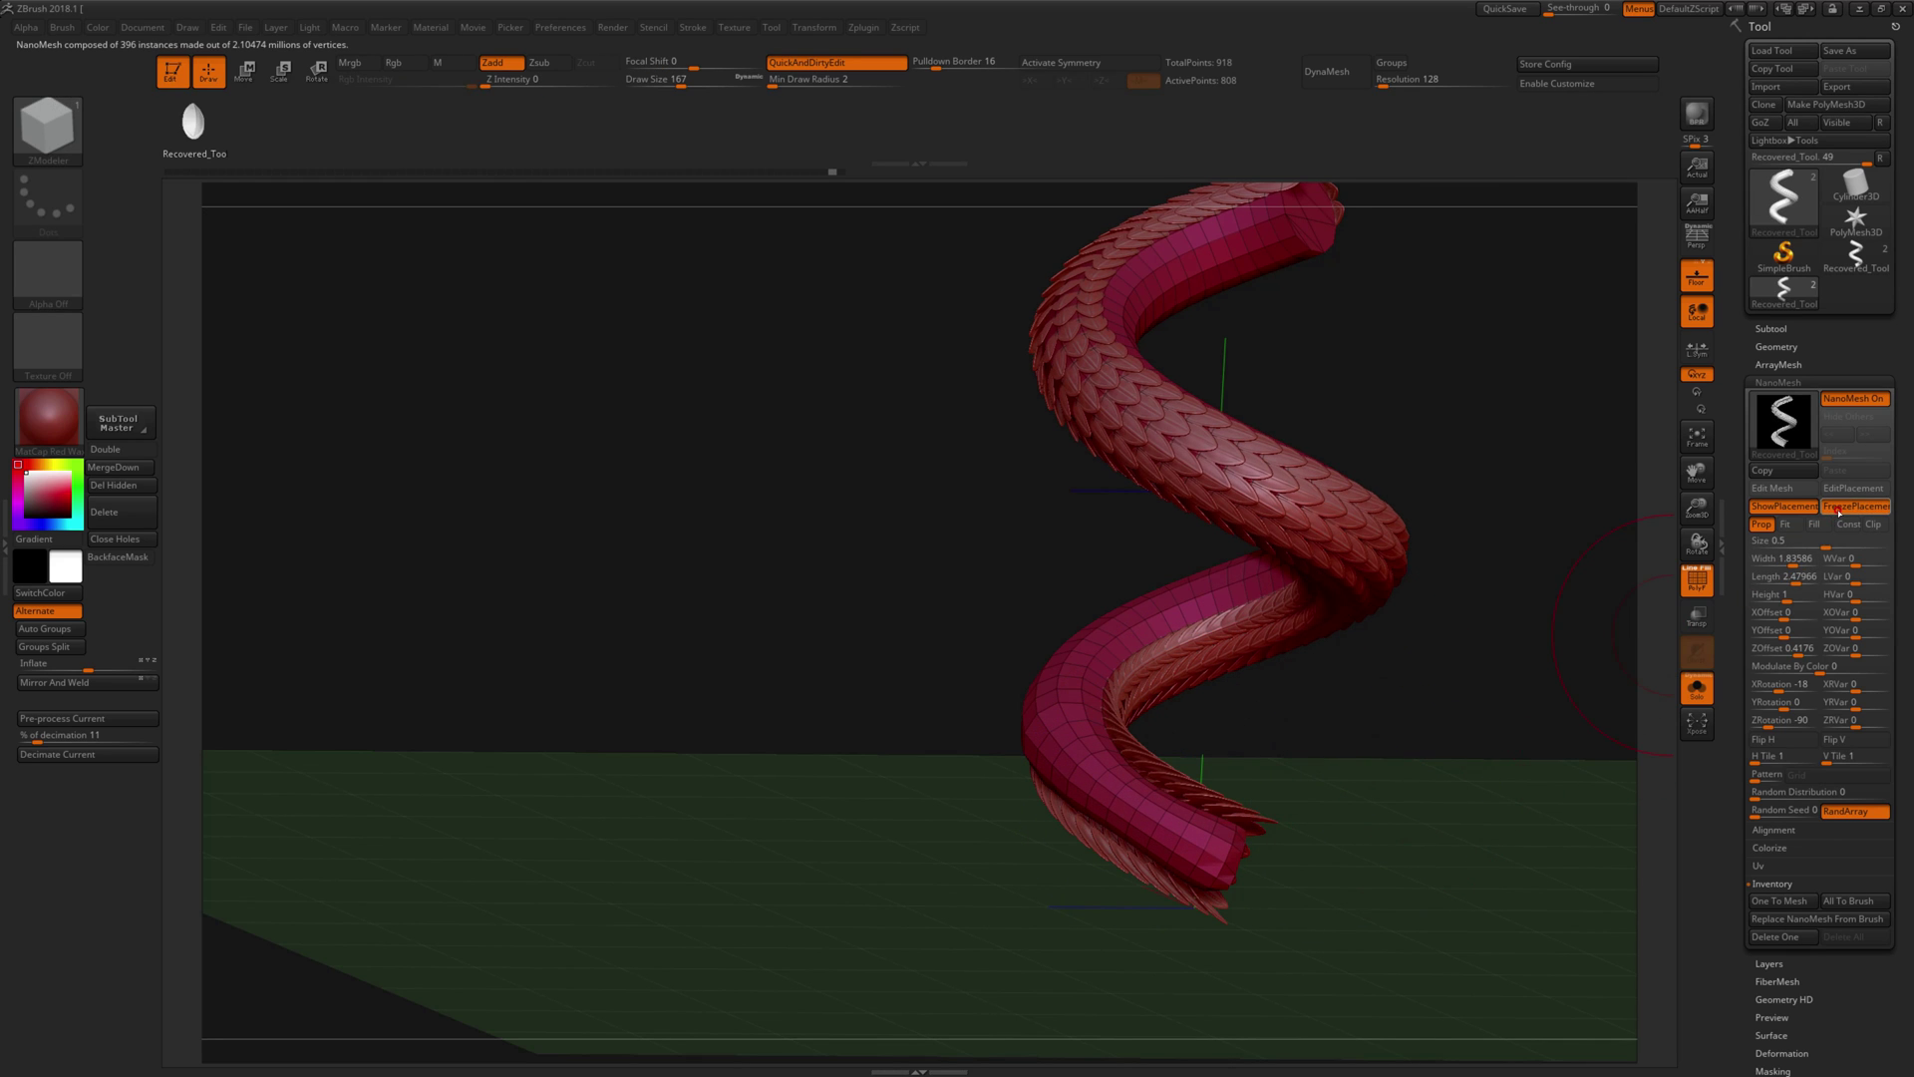
key("ctrl")
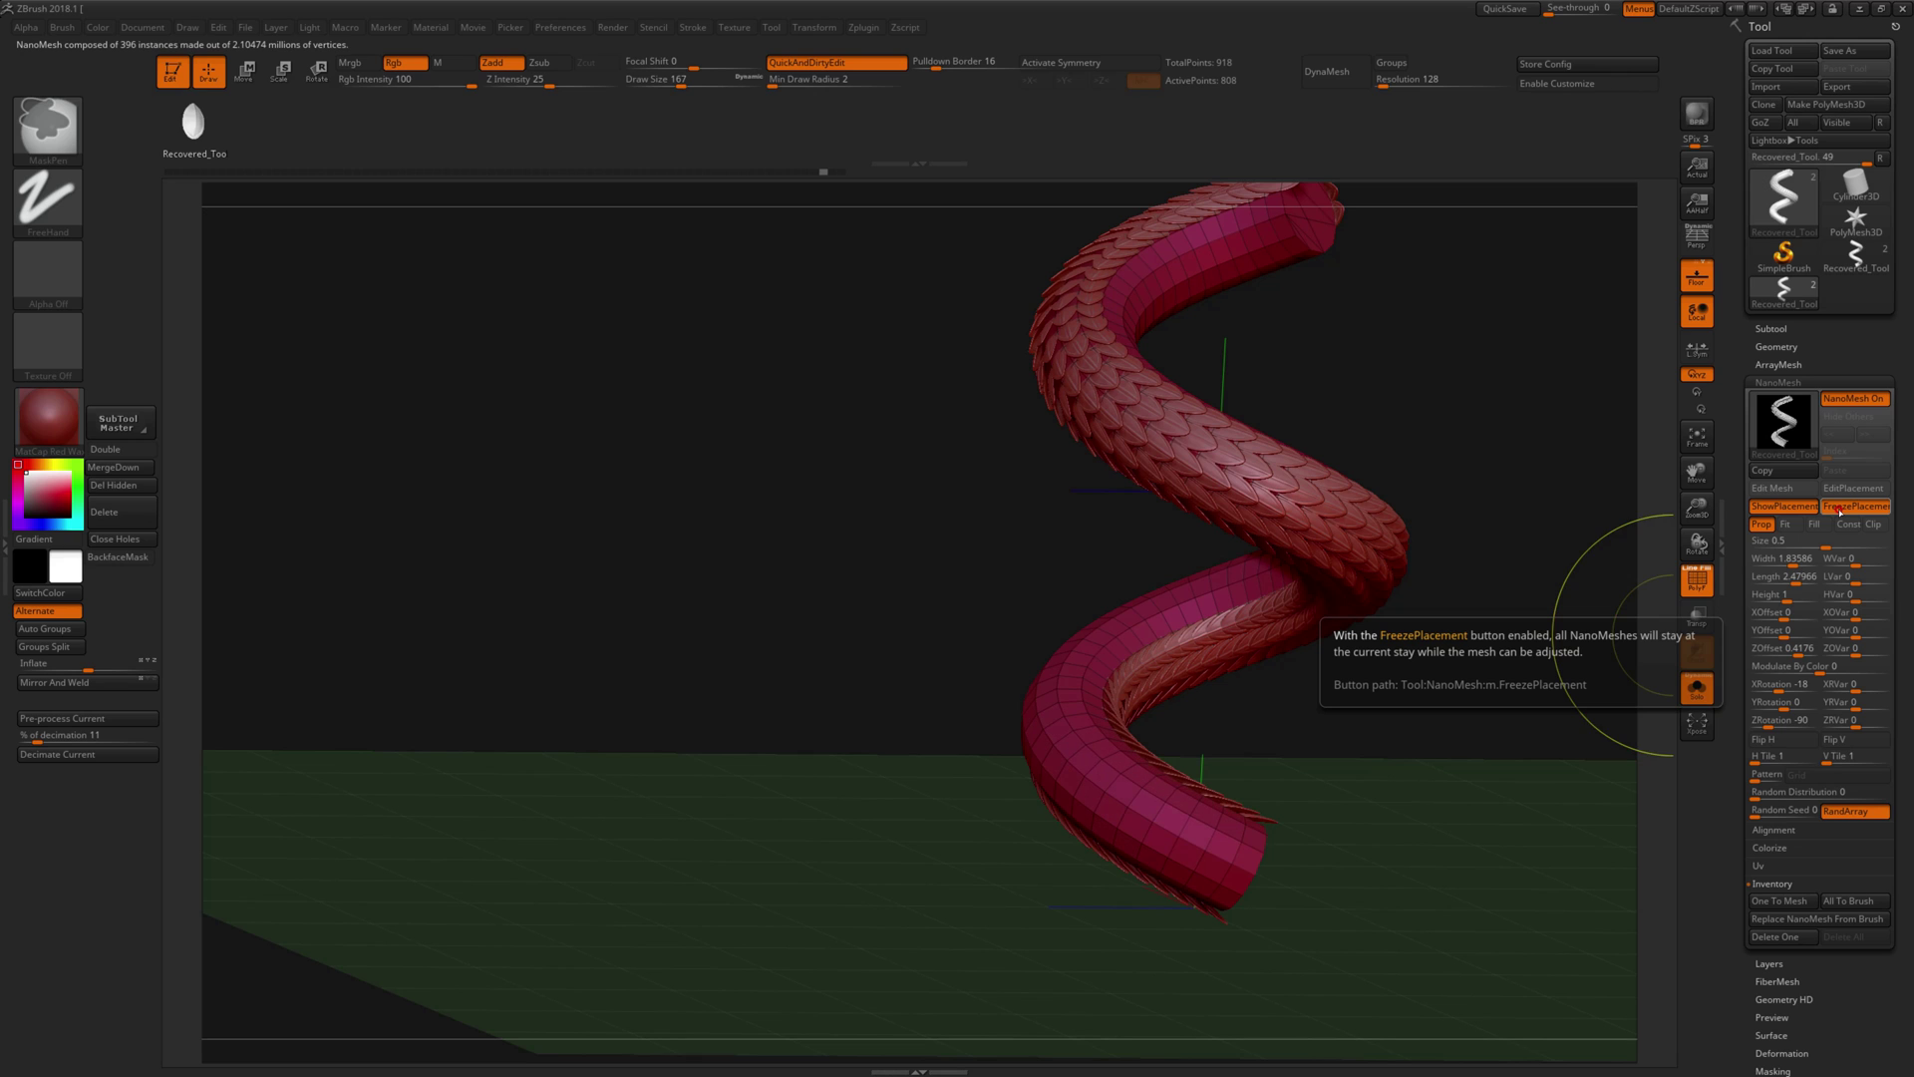
left_click(1840, 510)
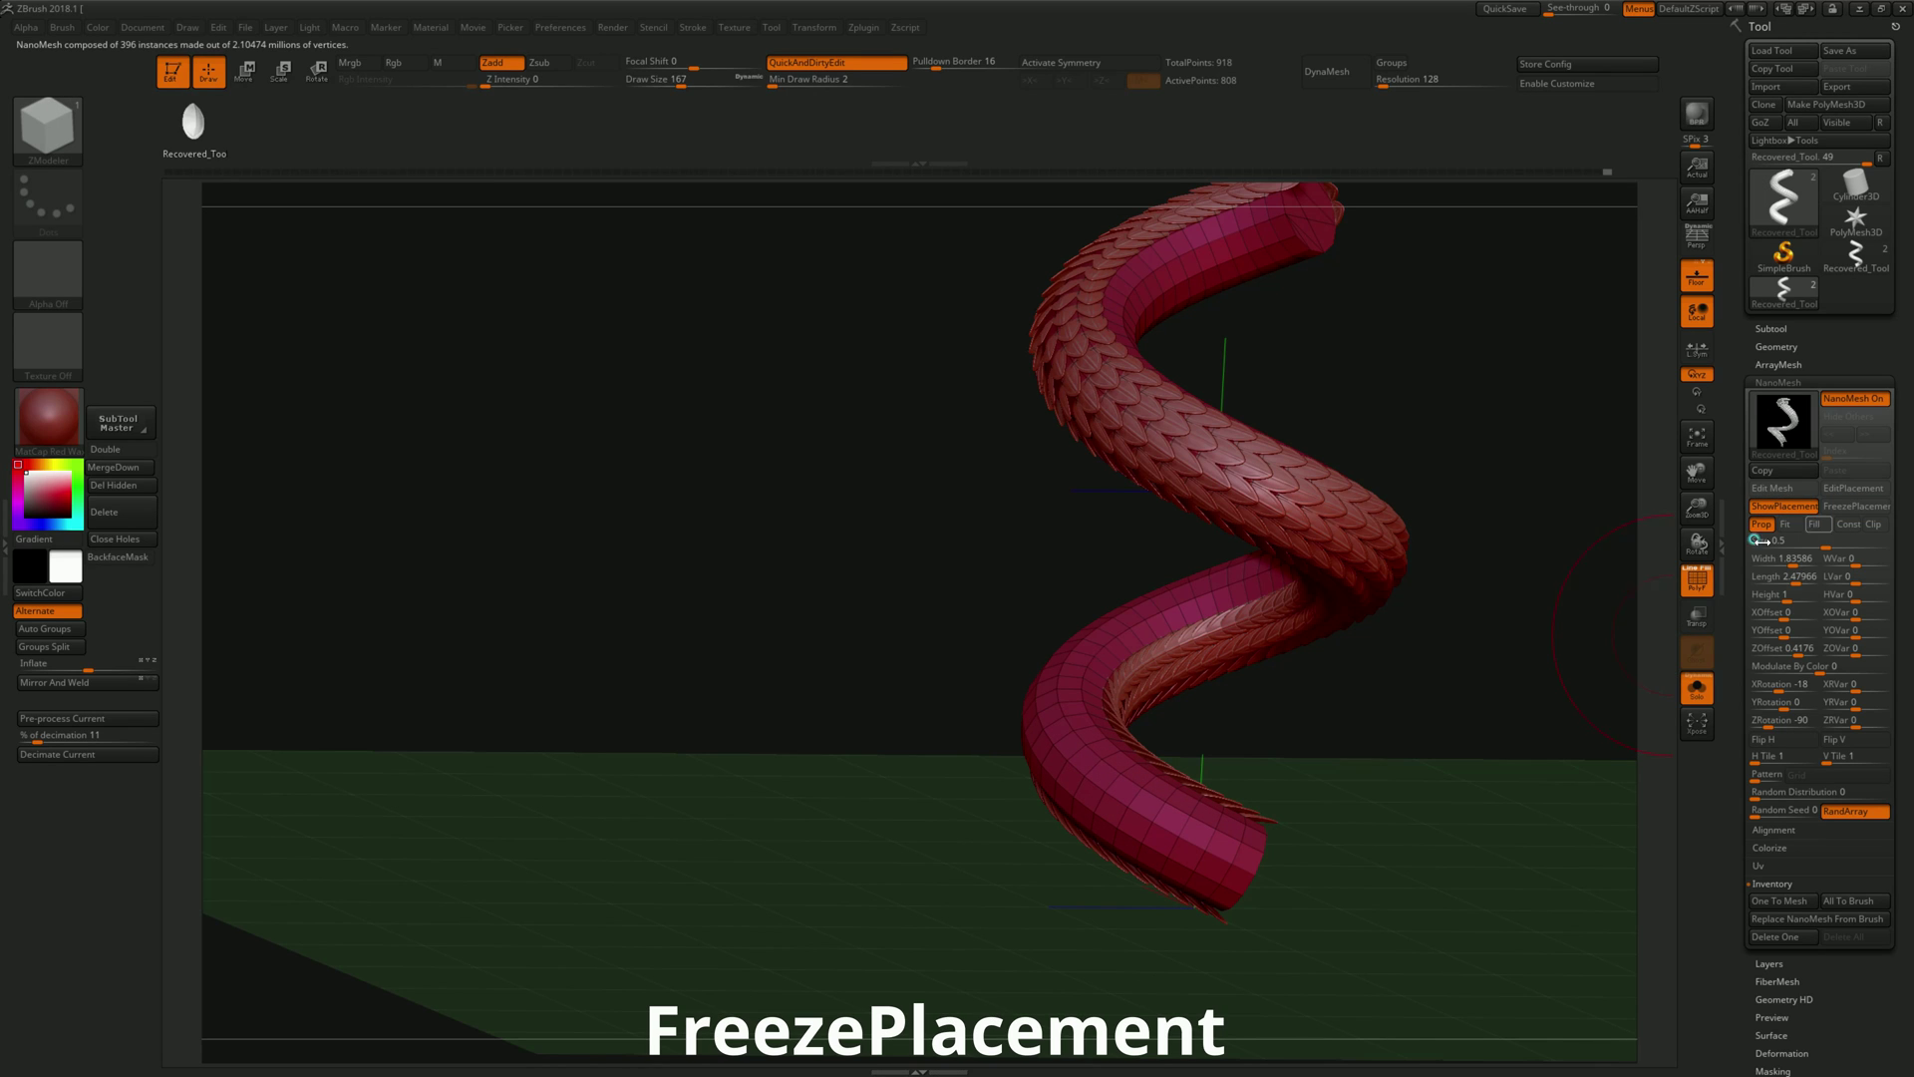
Step: Shift-smooth the lower end of the tube so the scales follow the new surface
key("shift")
left_click_drag(1119, 777, 1193, 824, "shift")
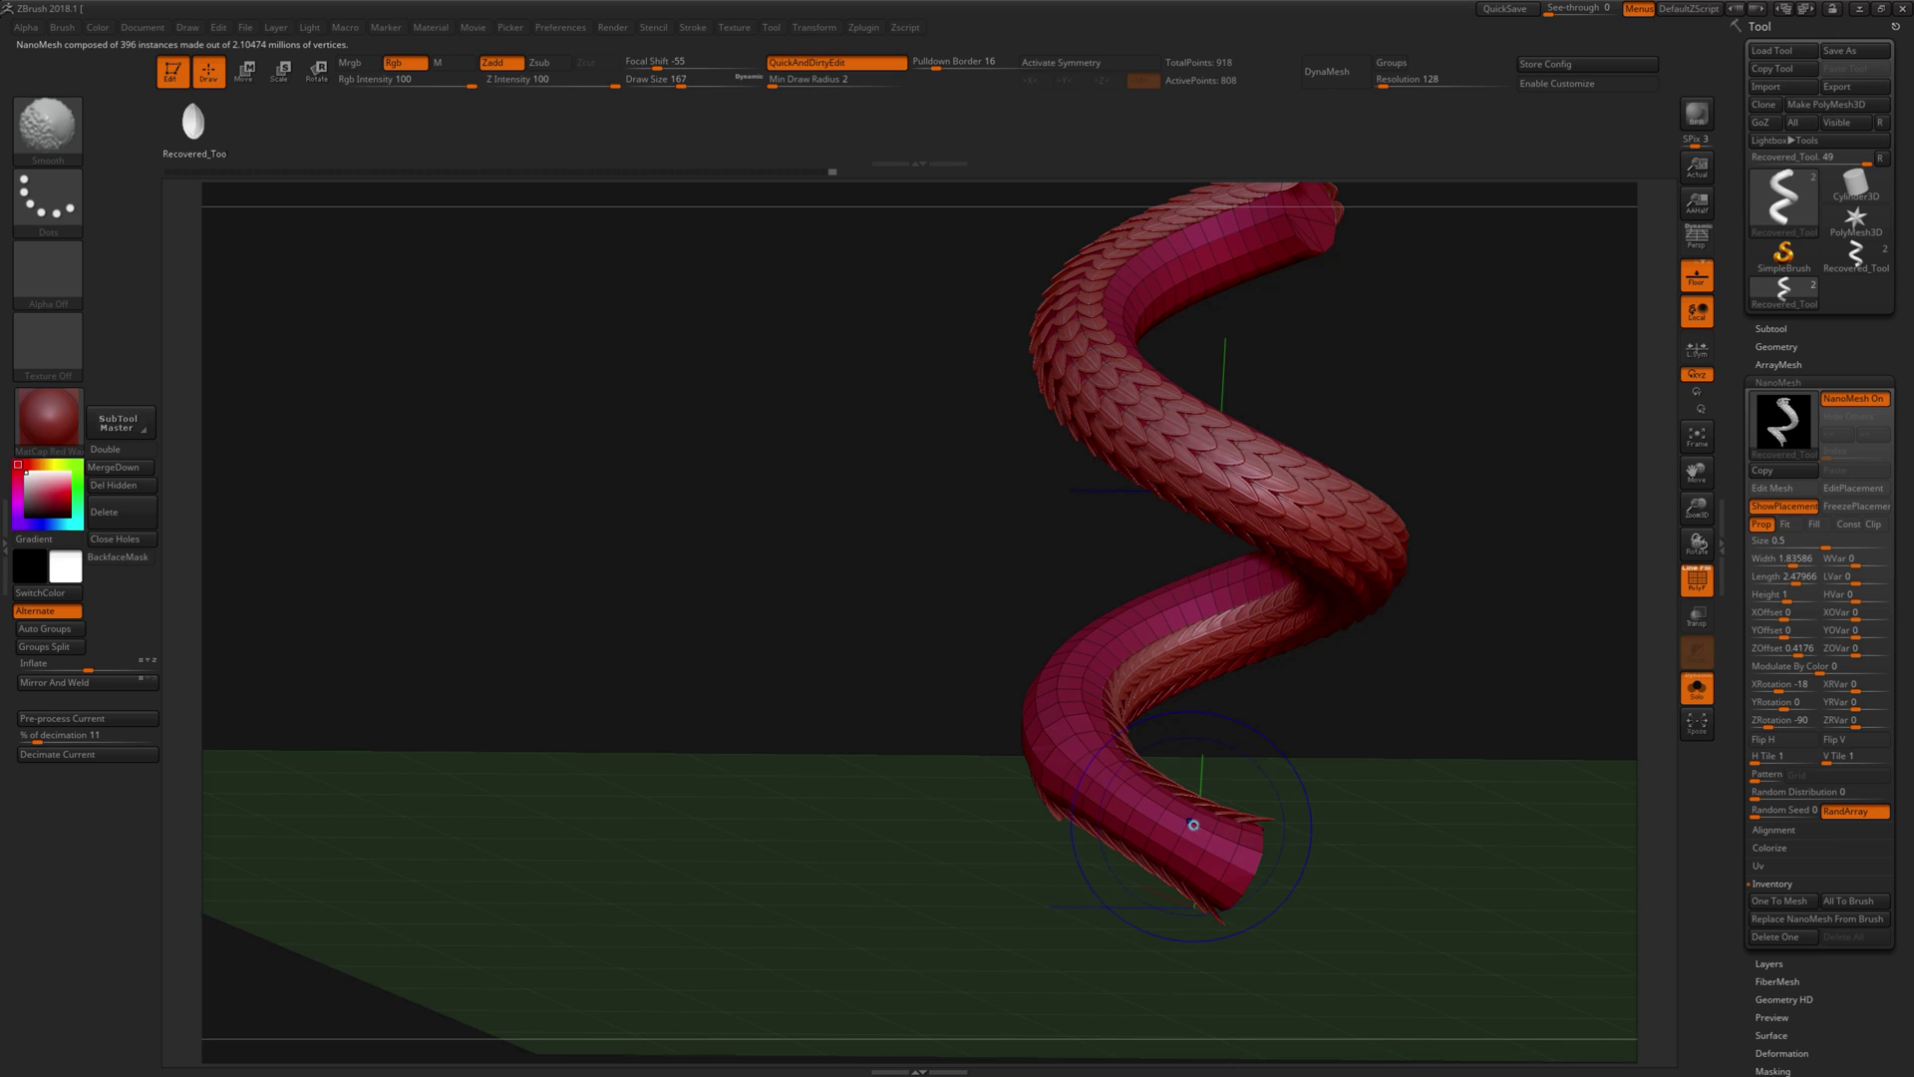
key("shift")
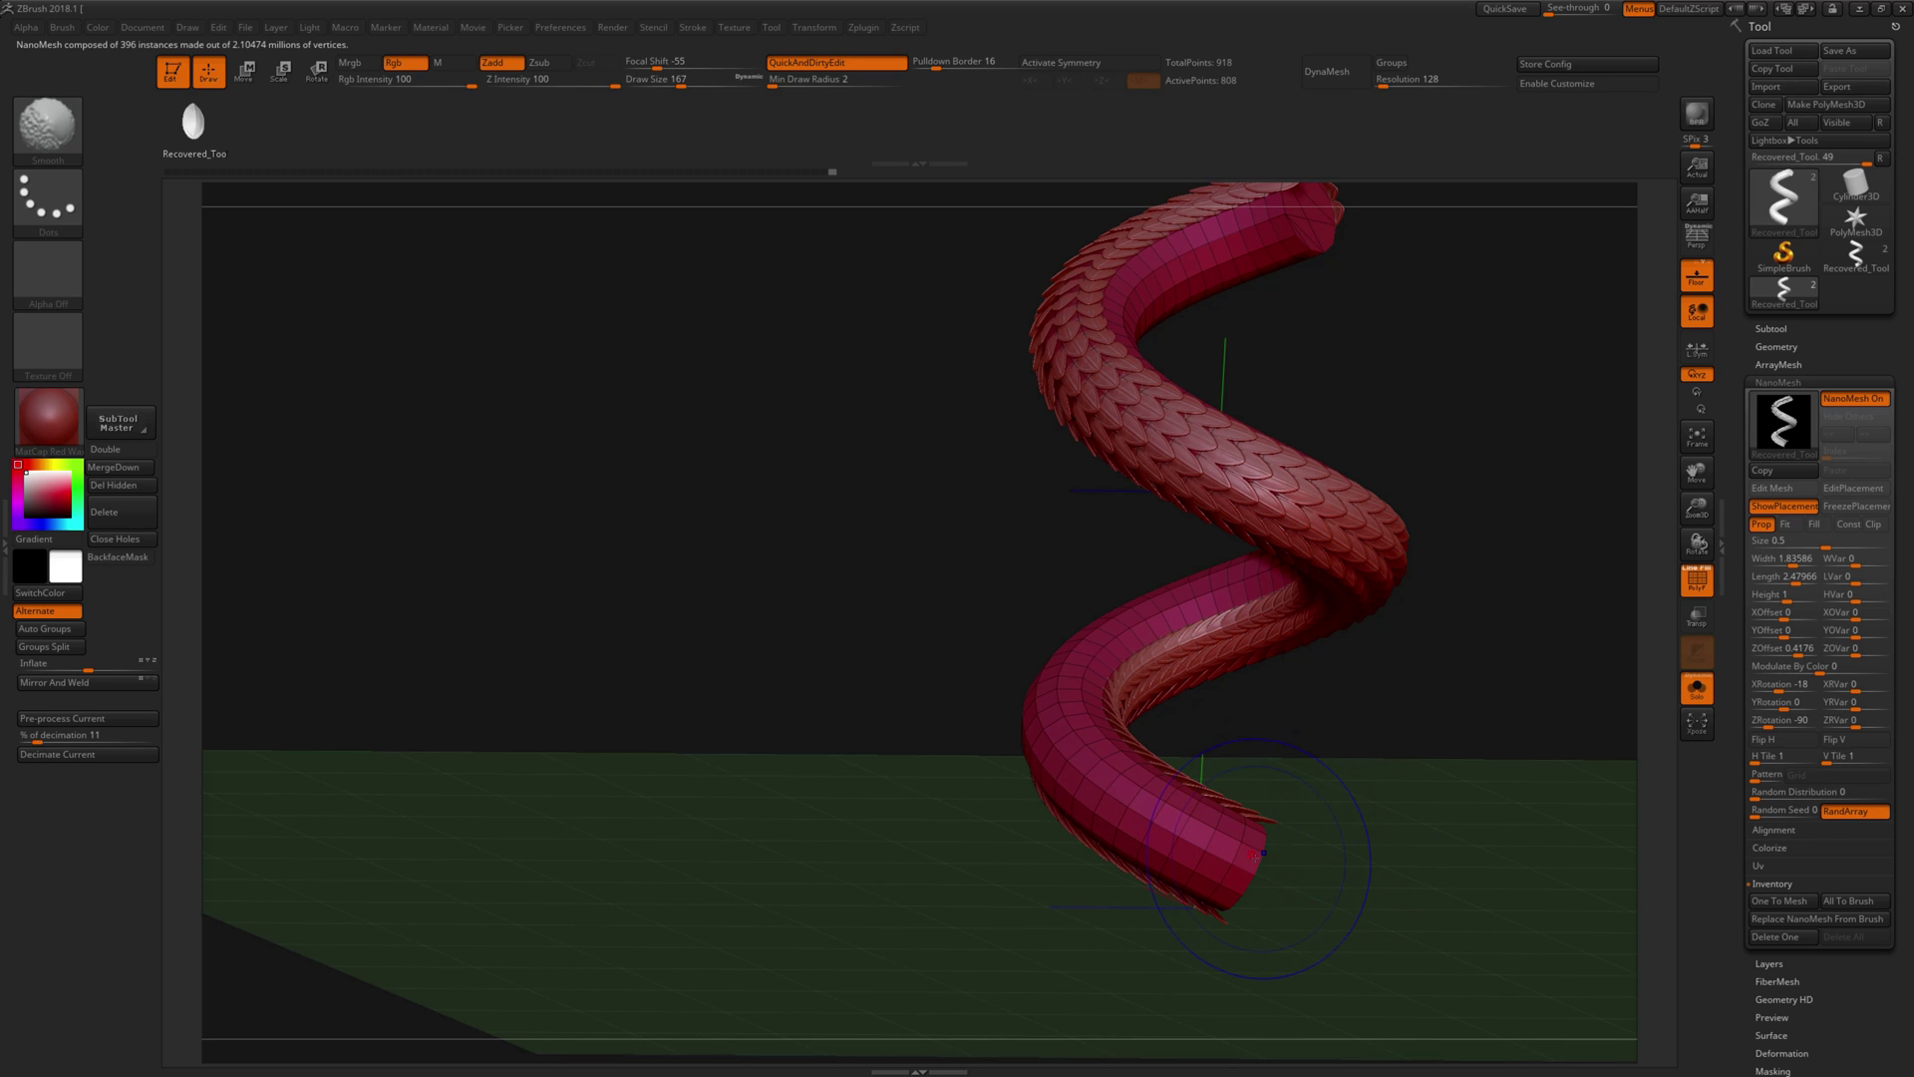
left_click_drag(1229, 846, 1118, 795, "shift")
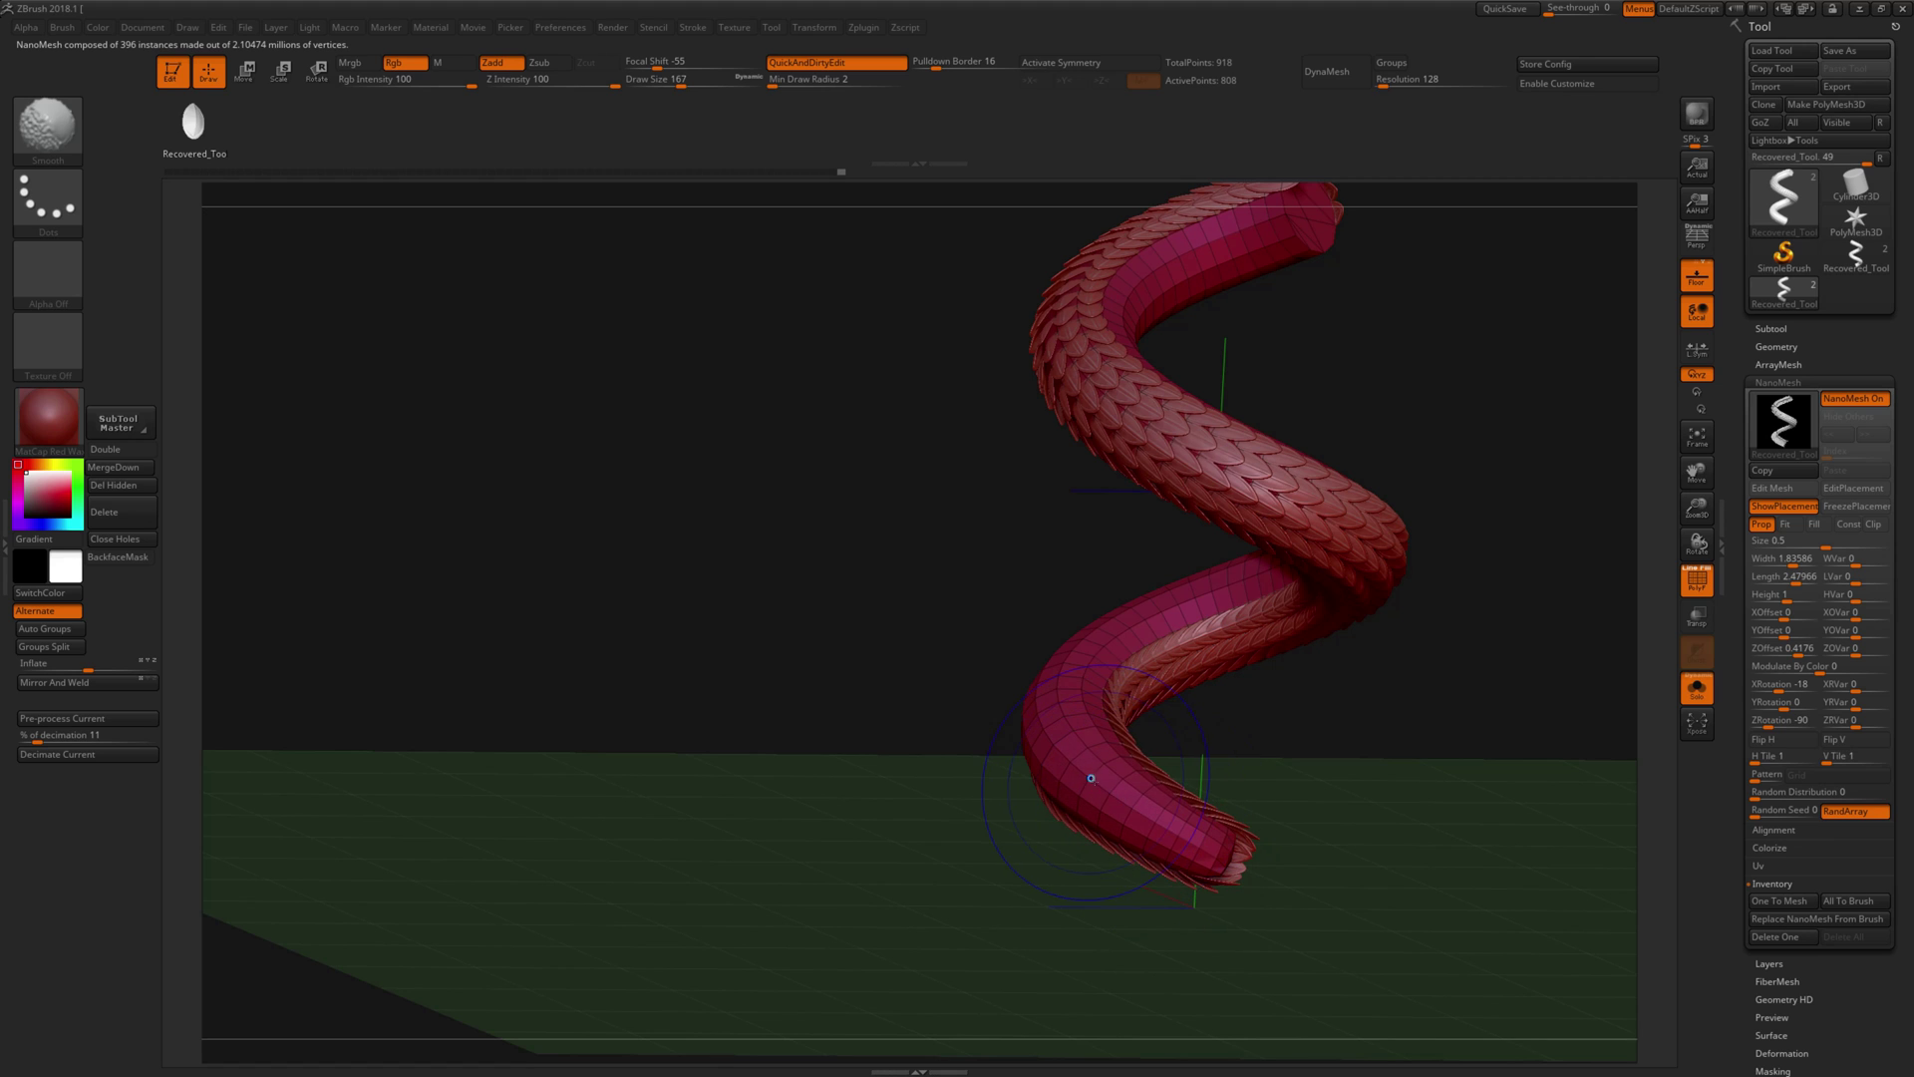
mouse_move(1282, 761)
left_mouse_down()
mouse_move(1097, 767)
mouse_move(987, 718)
left_mouse_up()
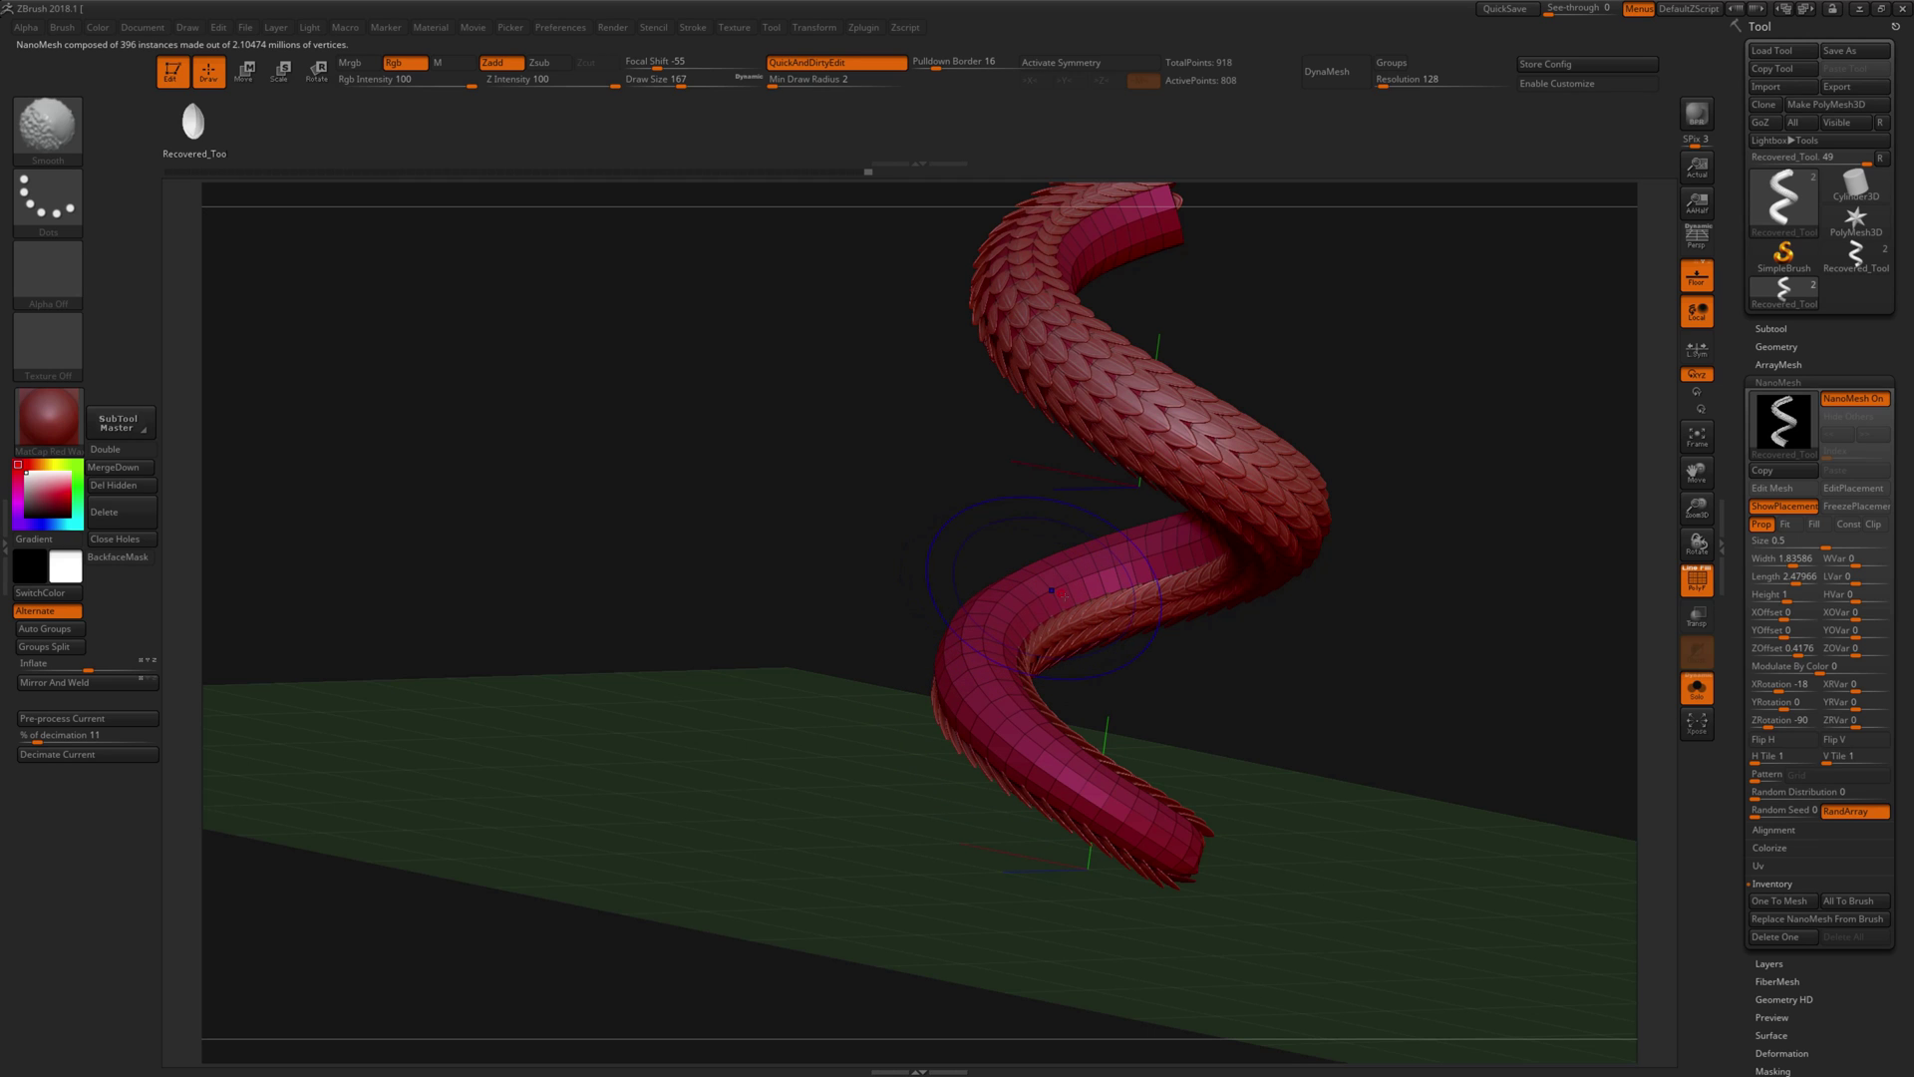
Step: Convert the NanoMesh scales into real geometry and check the subtool list
left_click(1785, 895)
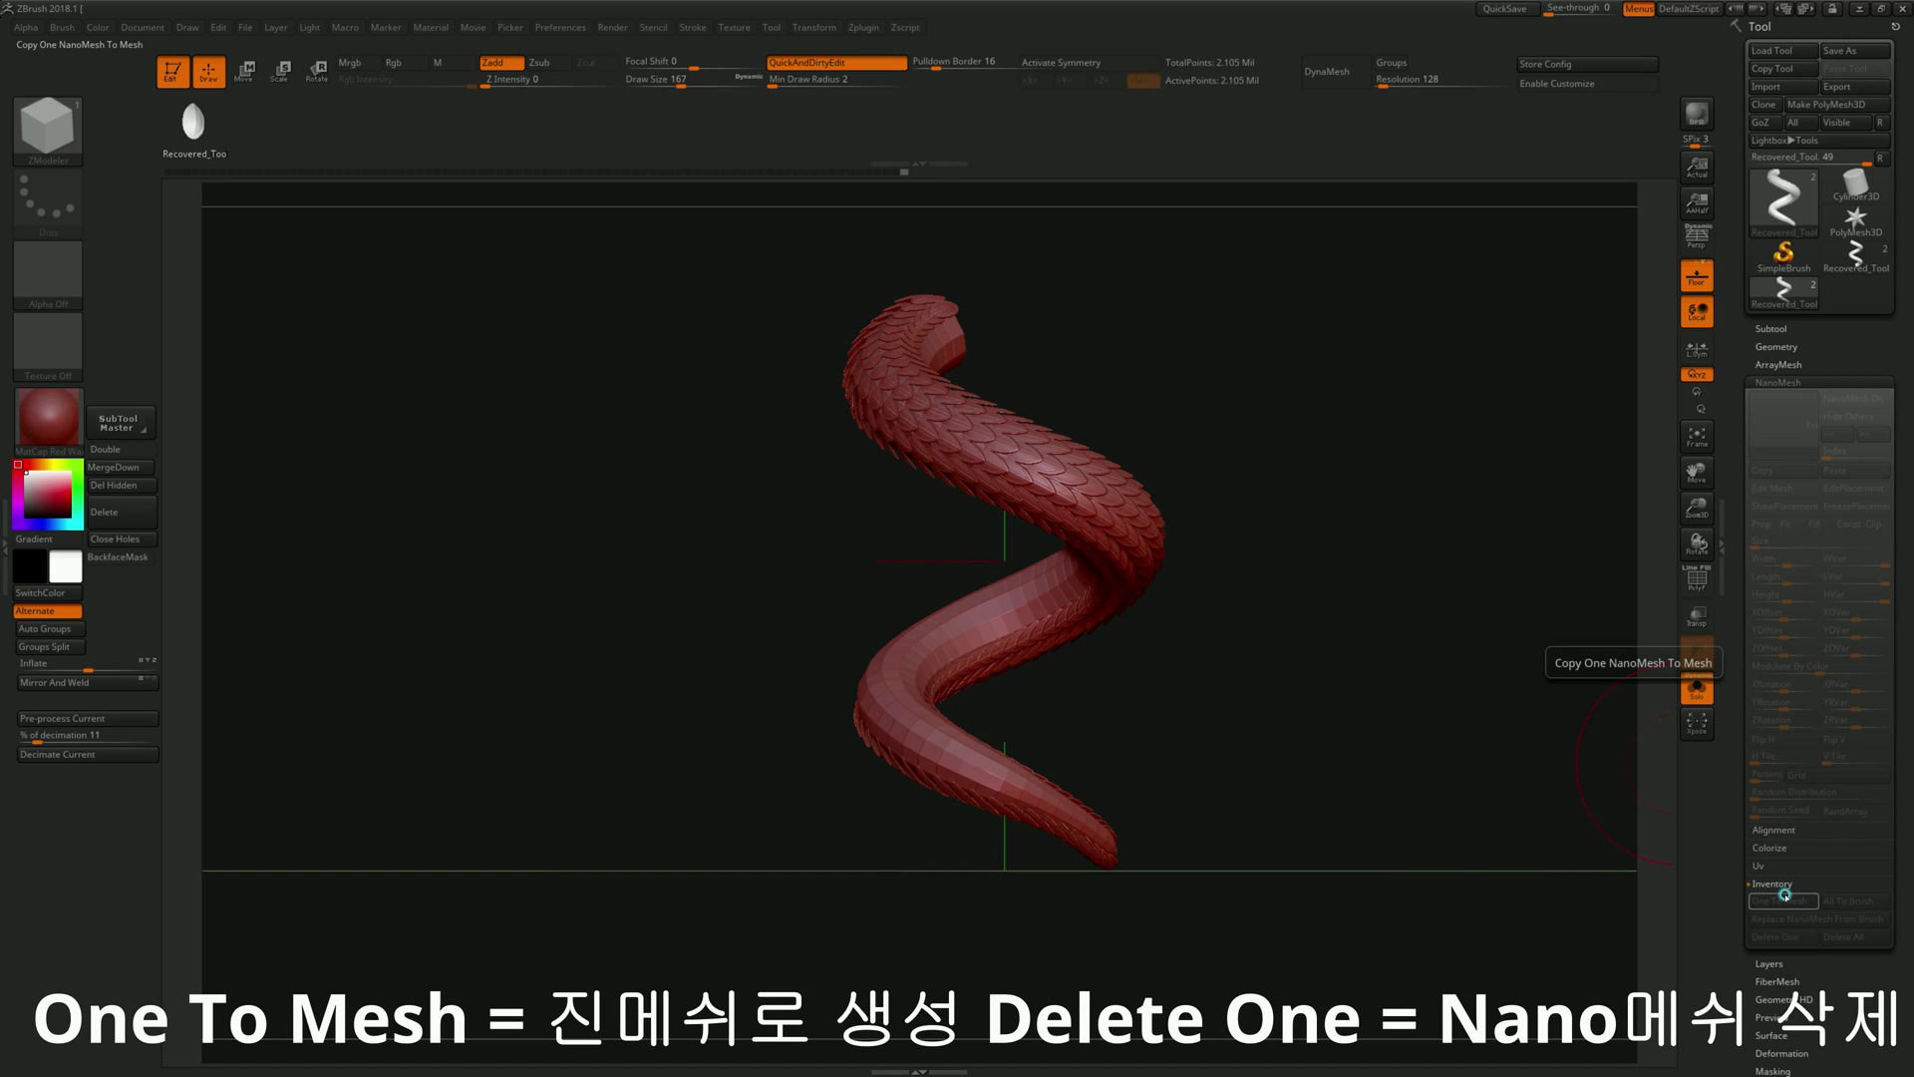
left_click(1778, 329)
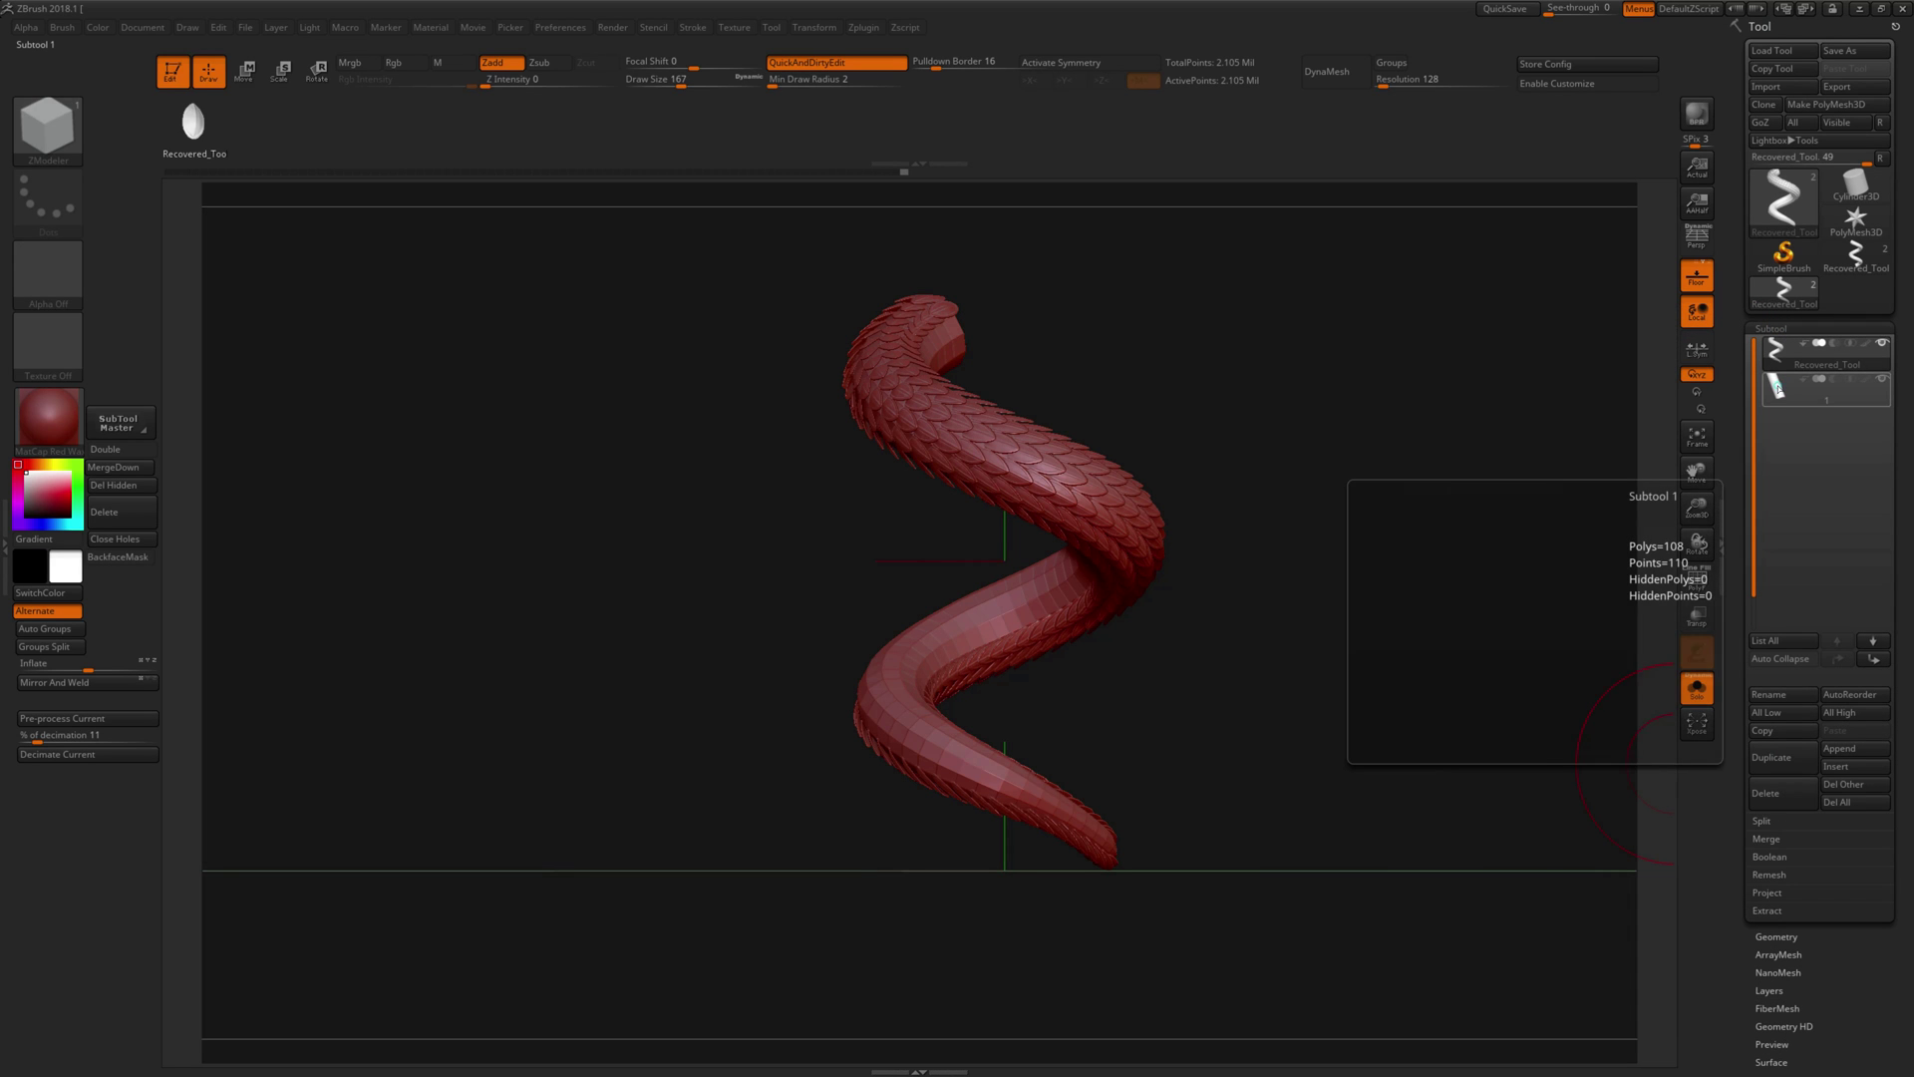
left_click(1777, 387)
left_click(1777, 351)
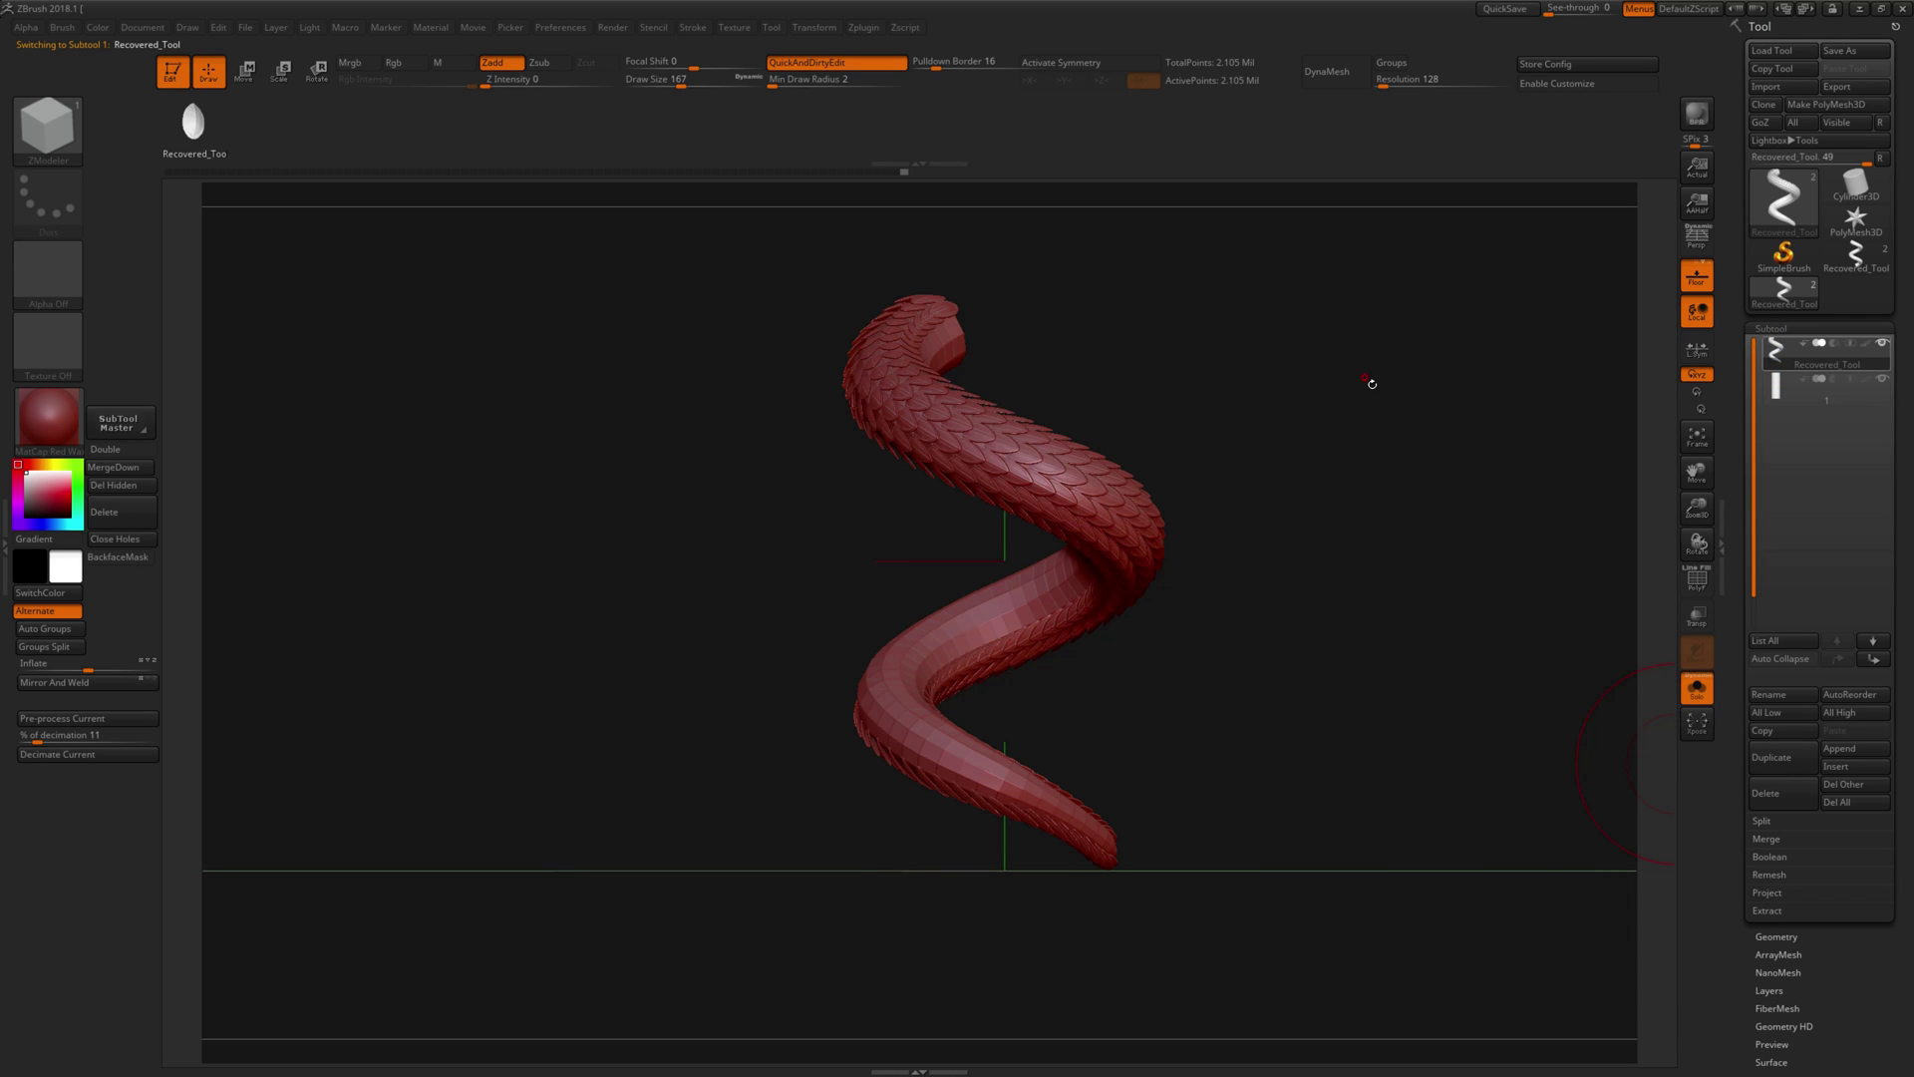
Step: Make the cylinder subtool visible again behind the repositioned snake
left_click_drag(1696, 470, 1685, 548)
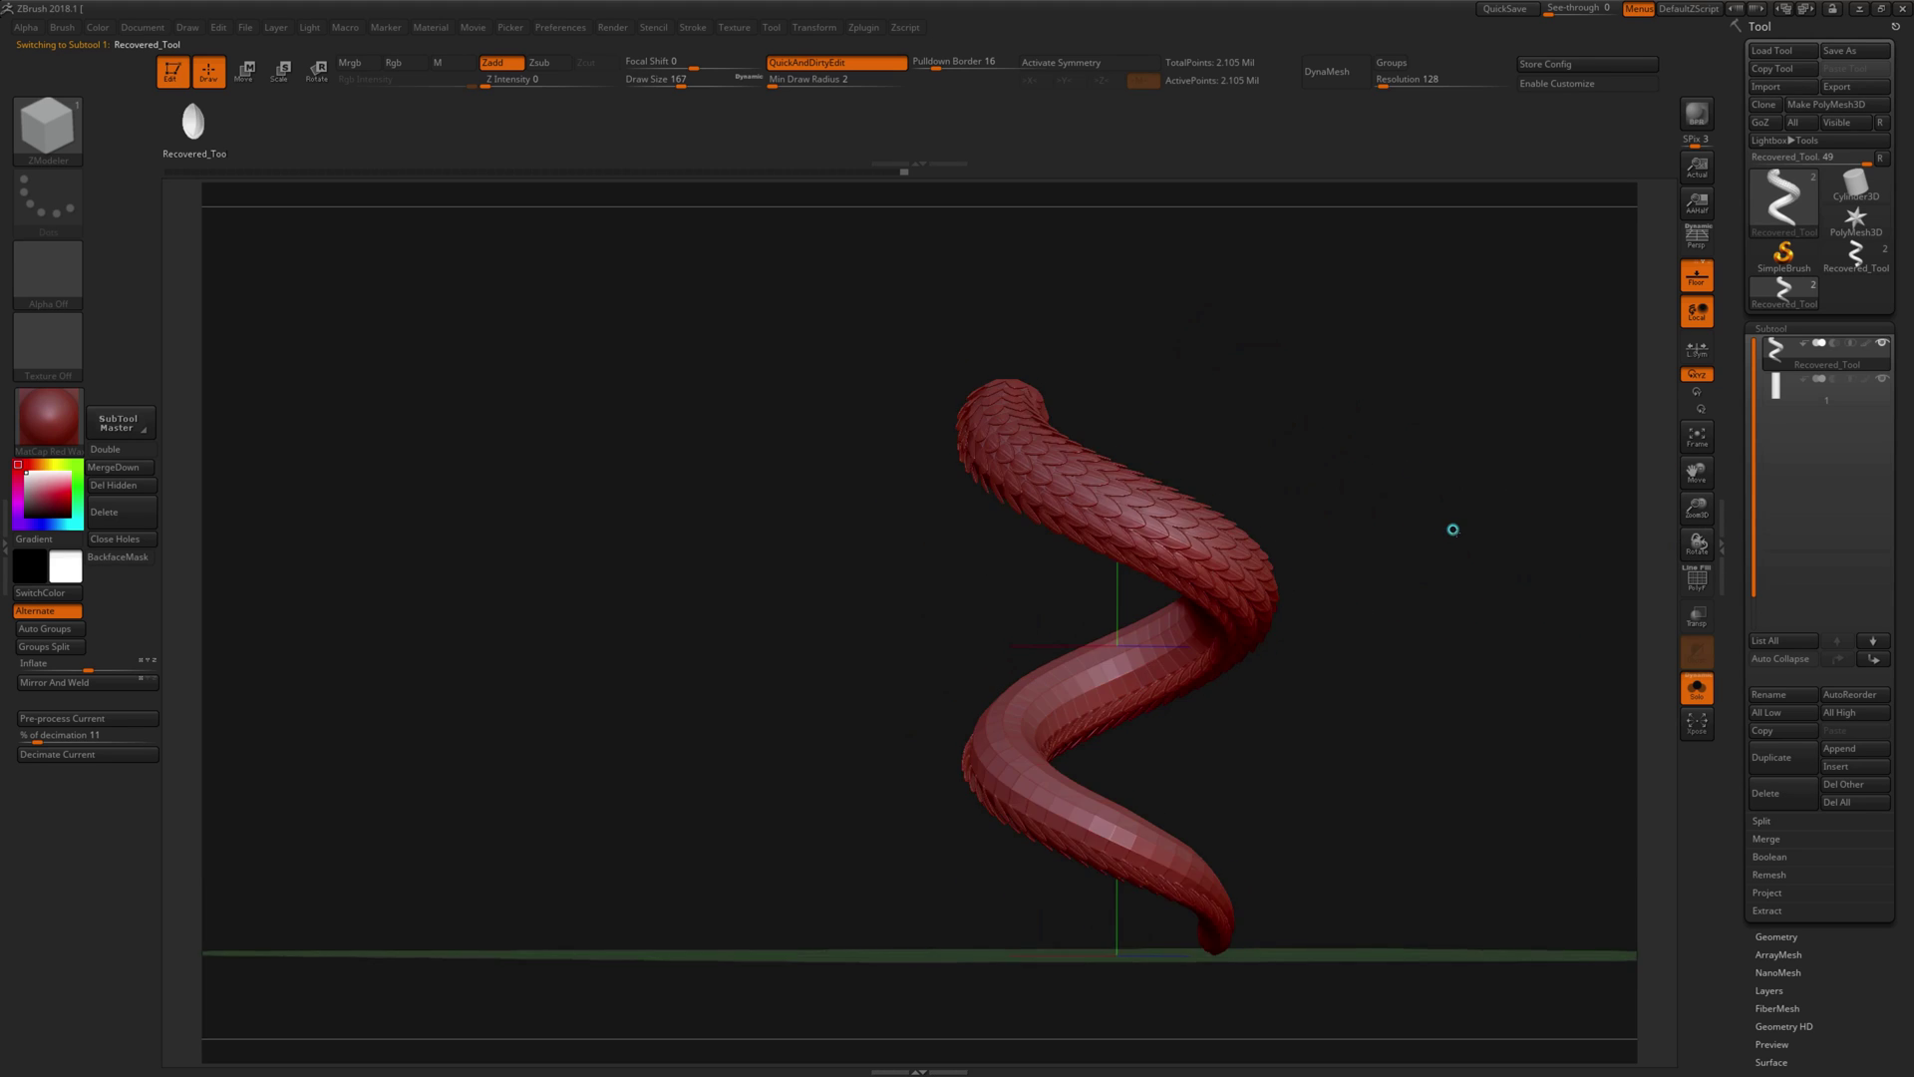
key("shift+f")
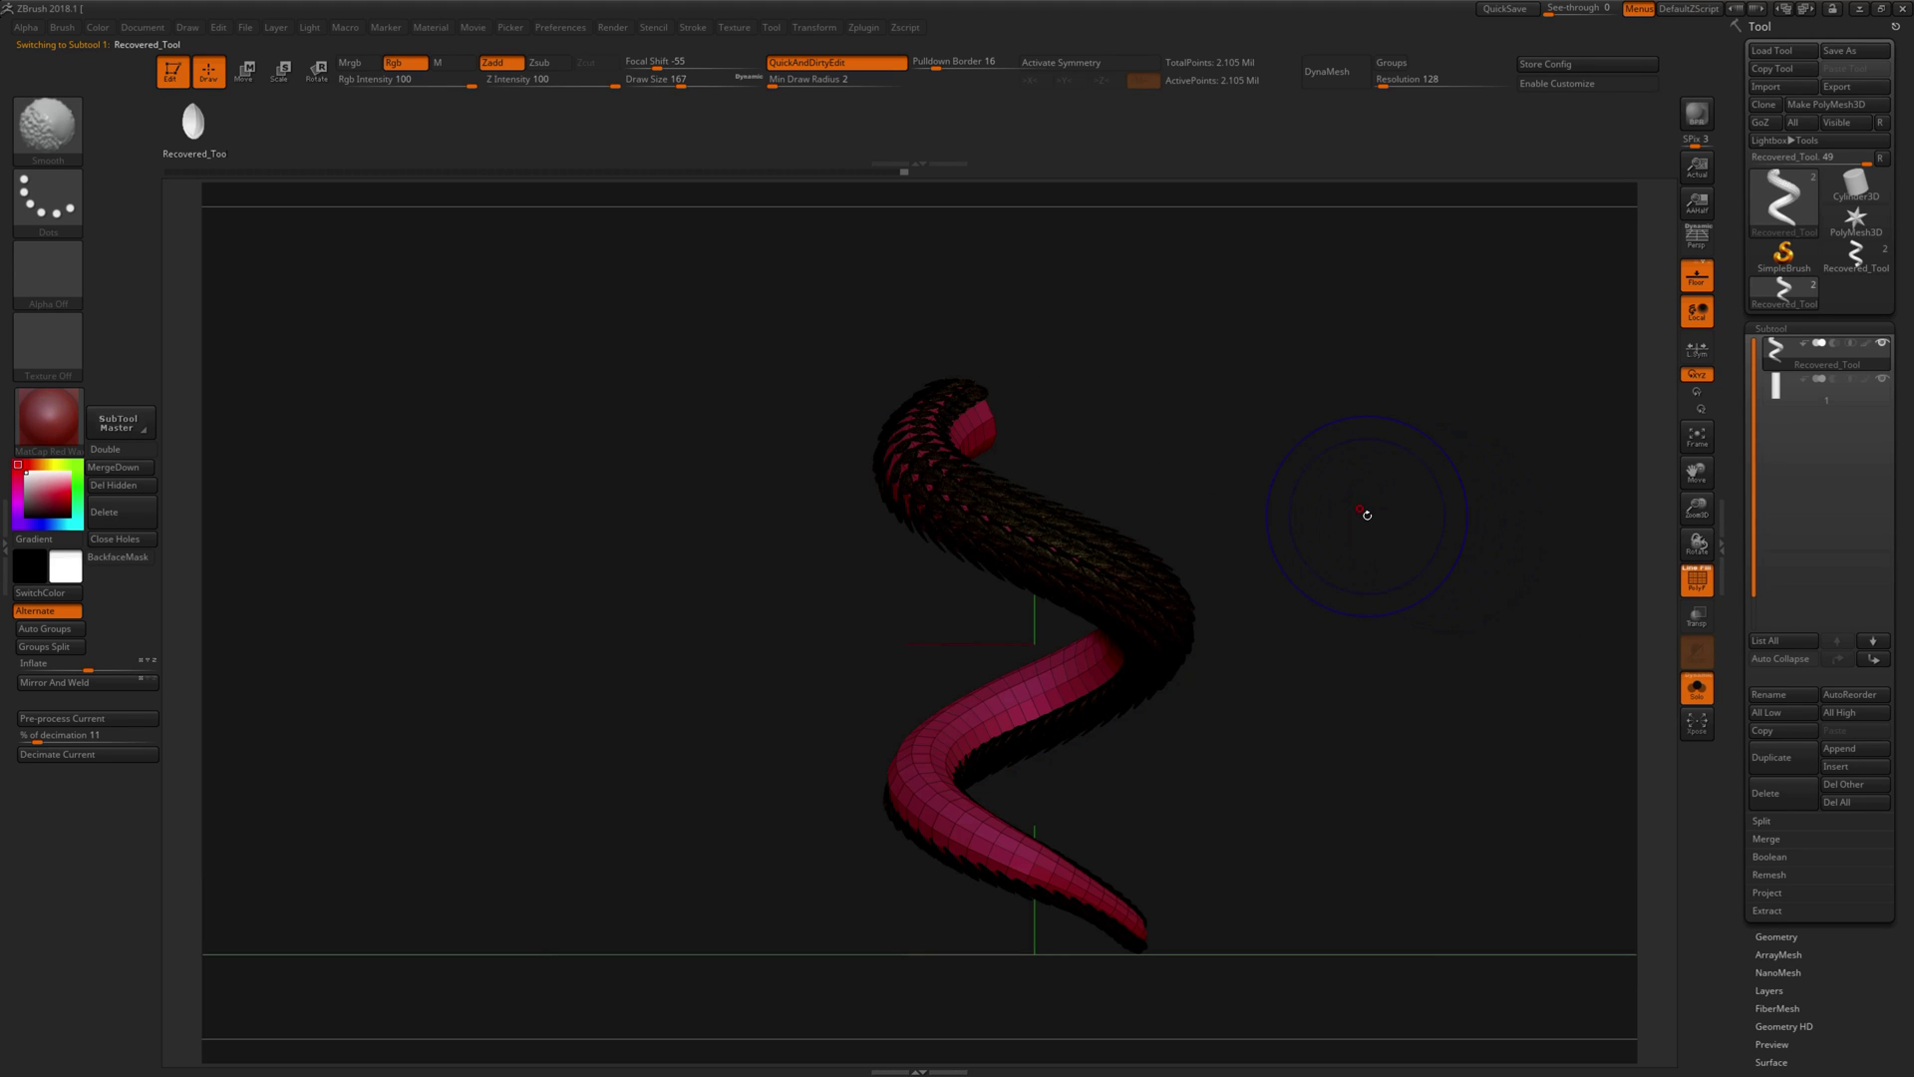
key("shift+f")
left_click(1863, 386)
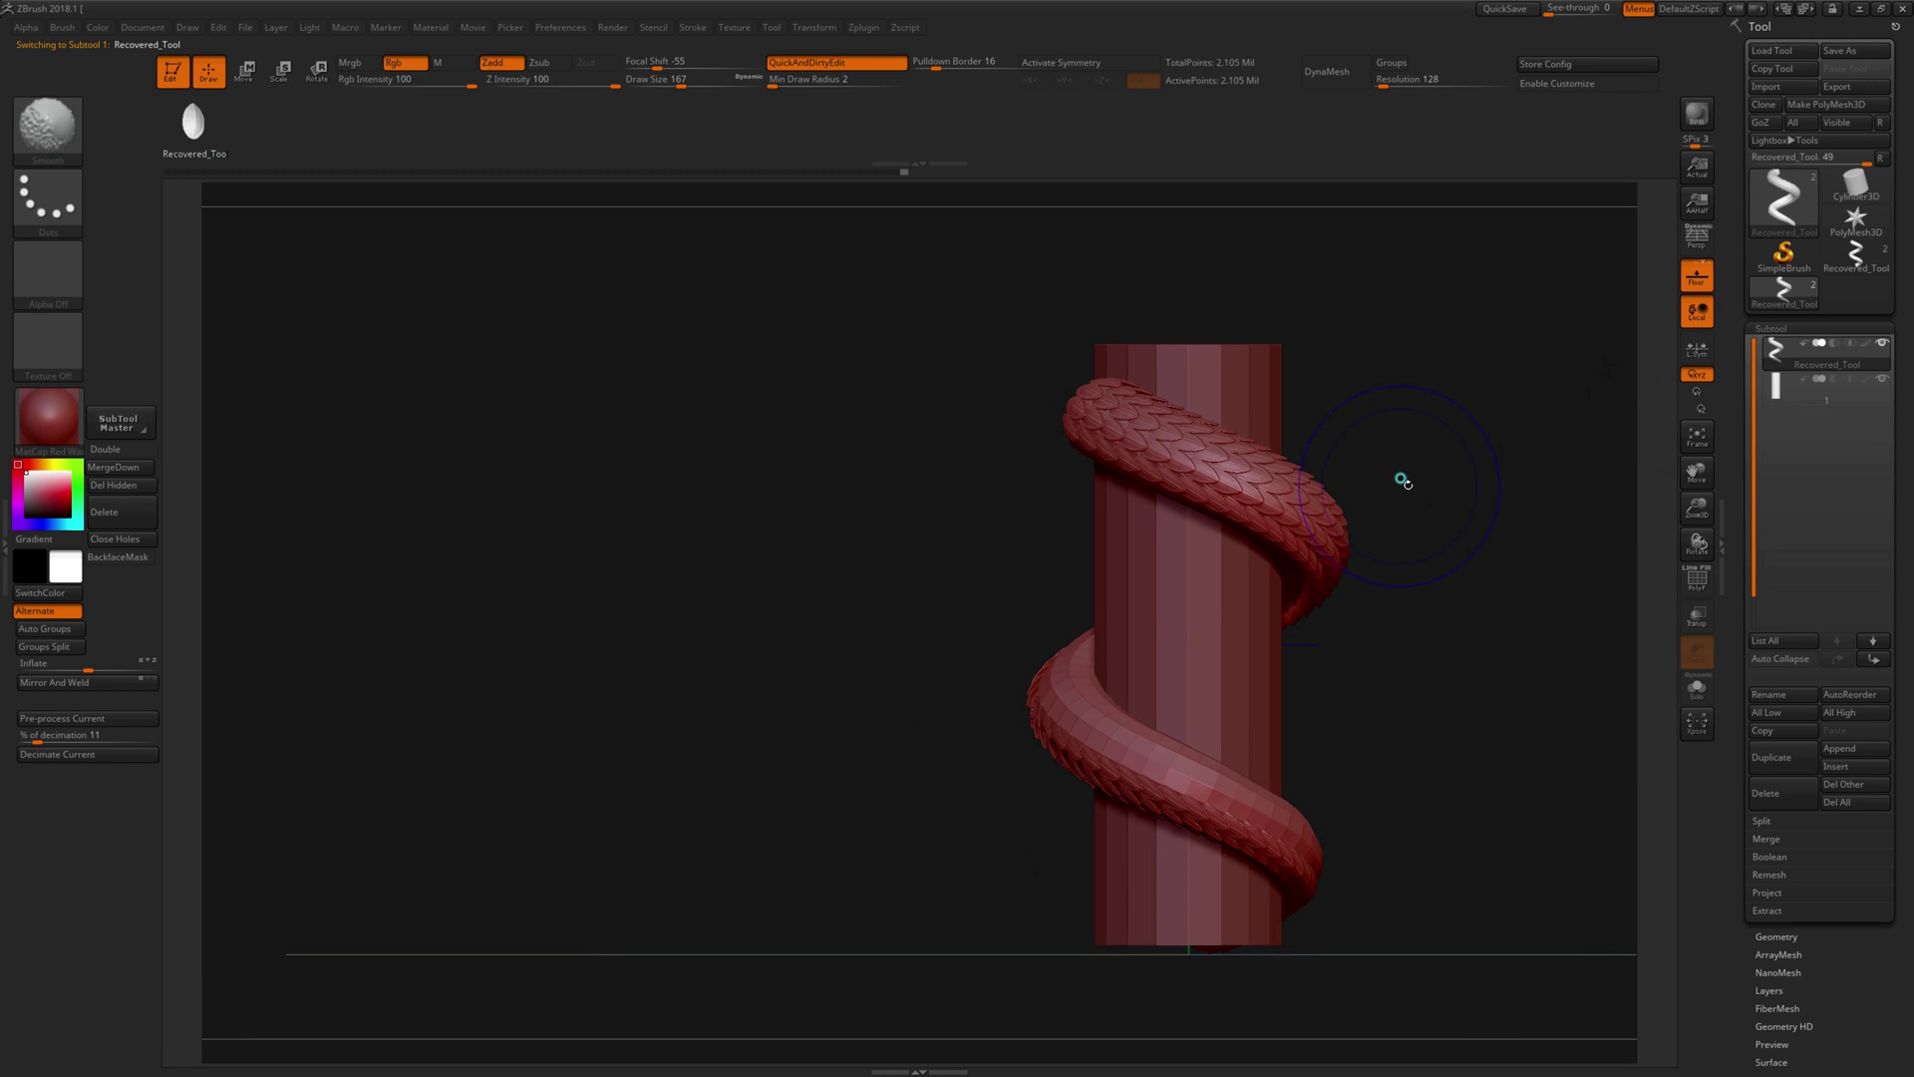
key("ctrl+shift+s")
key("ctrl+shift+s")
key("ctrl+shift+s")
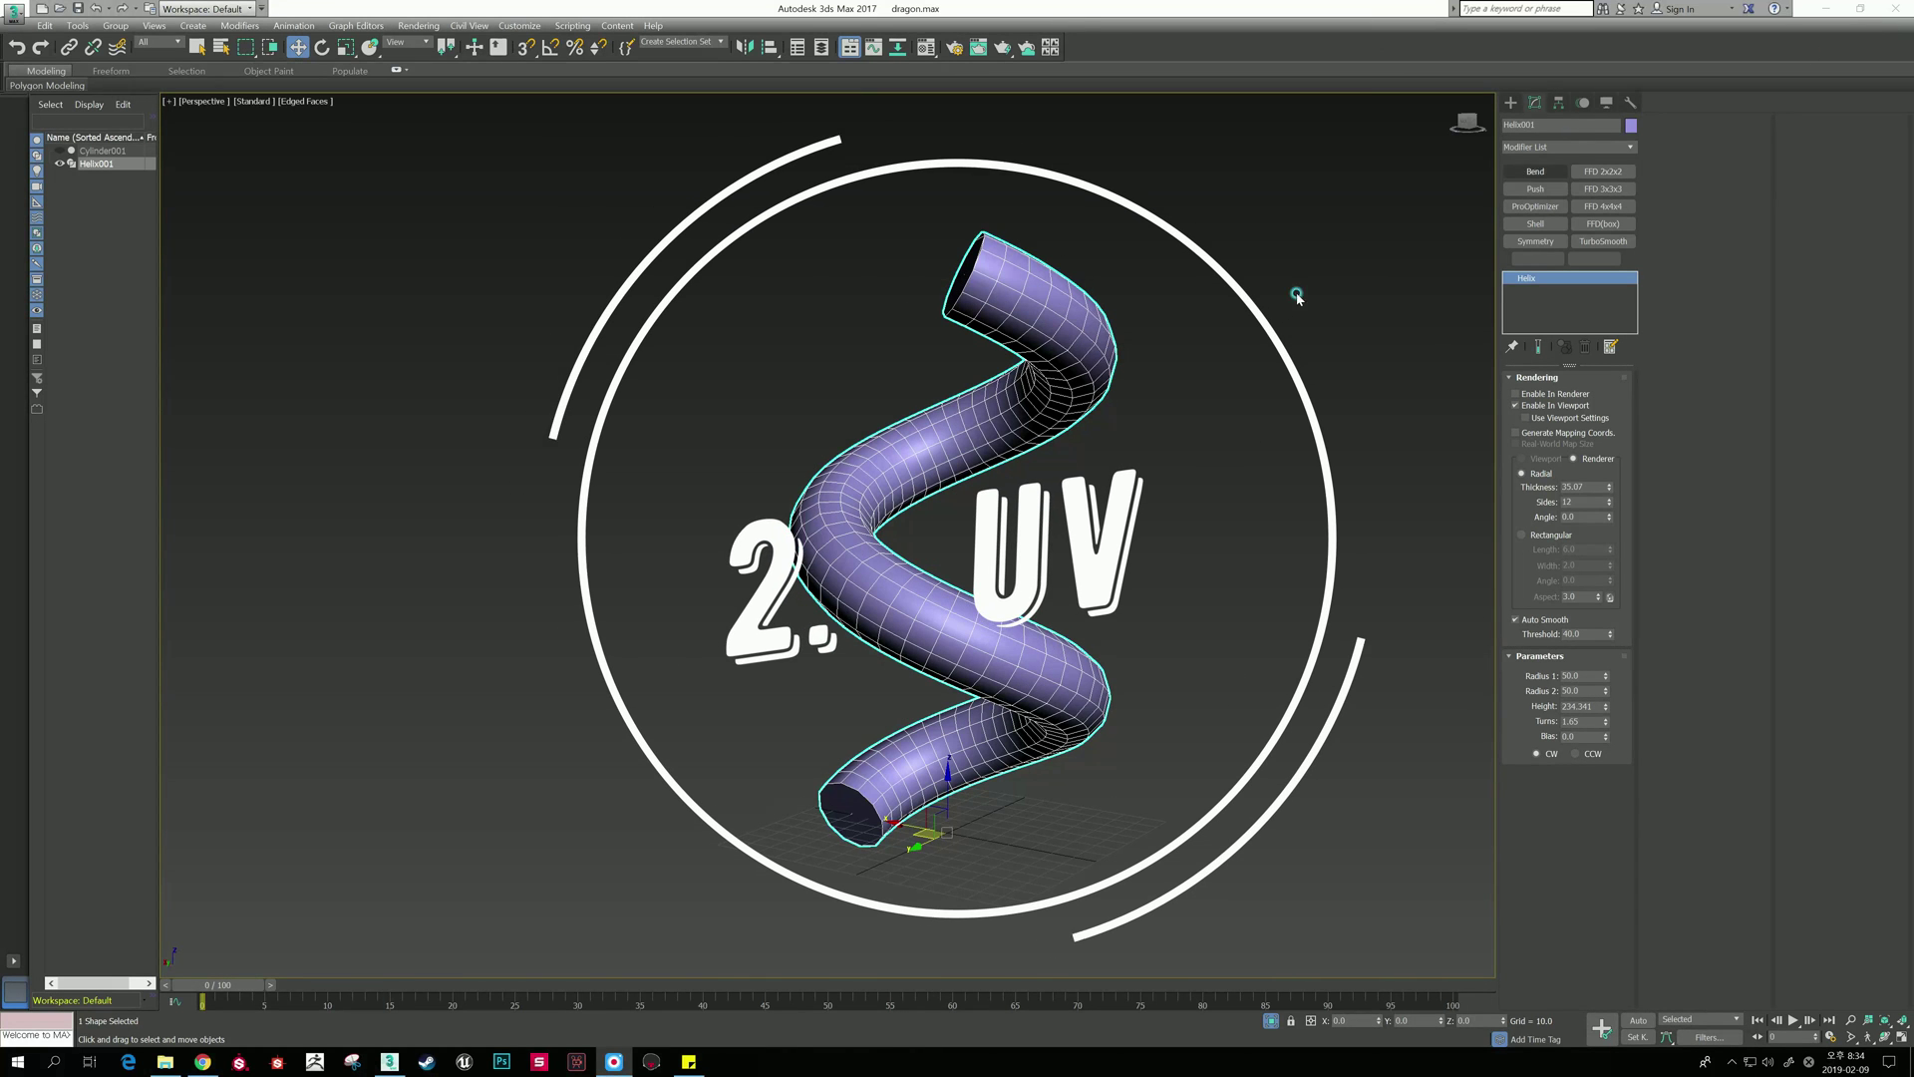
Step: Delete Helix001's Unwrap UVW and enable Generate Mapping Coords with Real-World Map Size
middle_click_drag(1222, 323, 1252, 341, "alt")
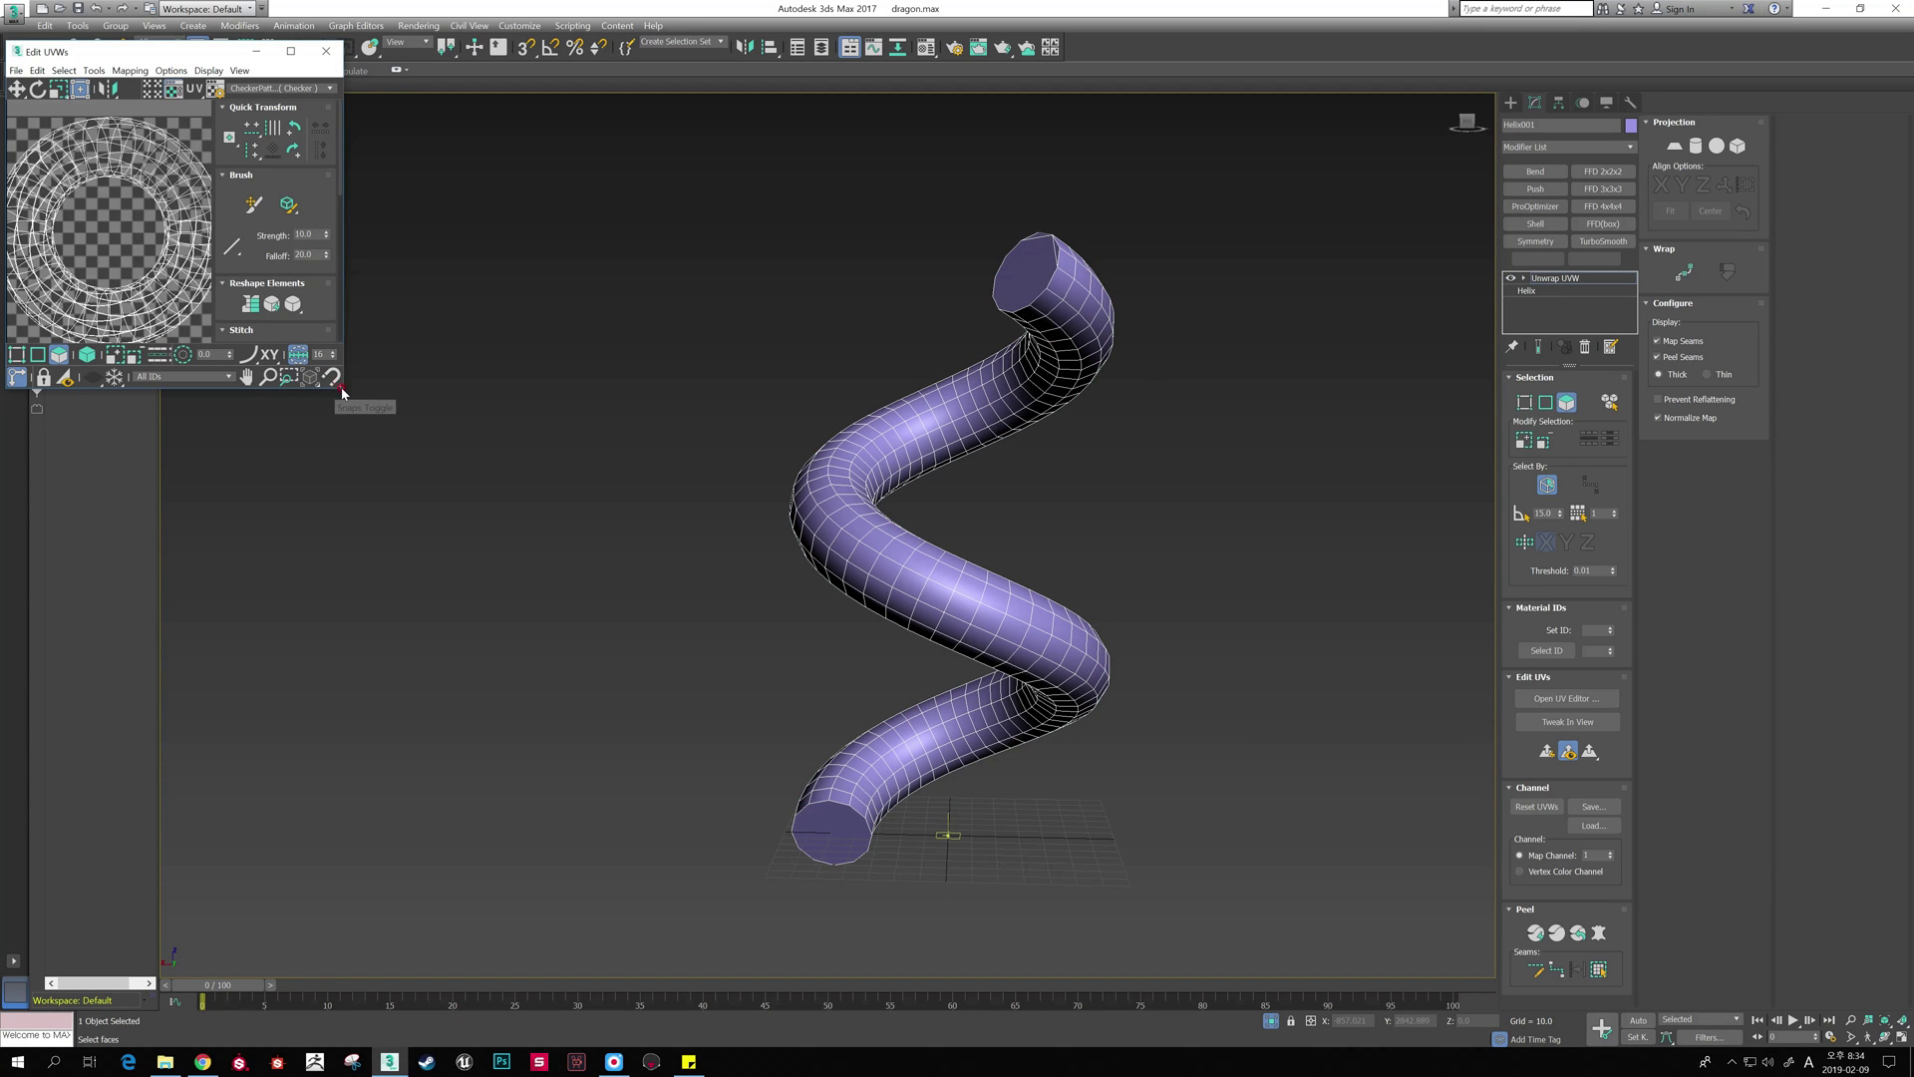
left_click_drag(345, 390, 562, 643)
scroll(193, 308, "up", 3)
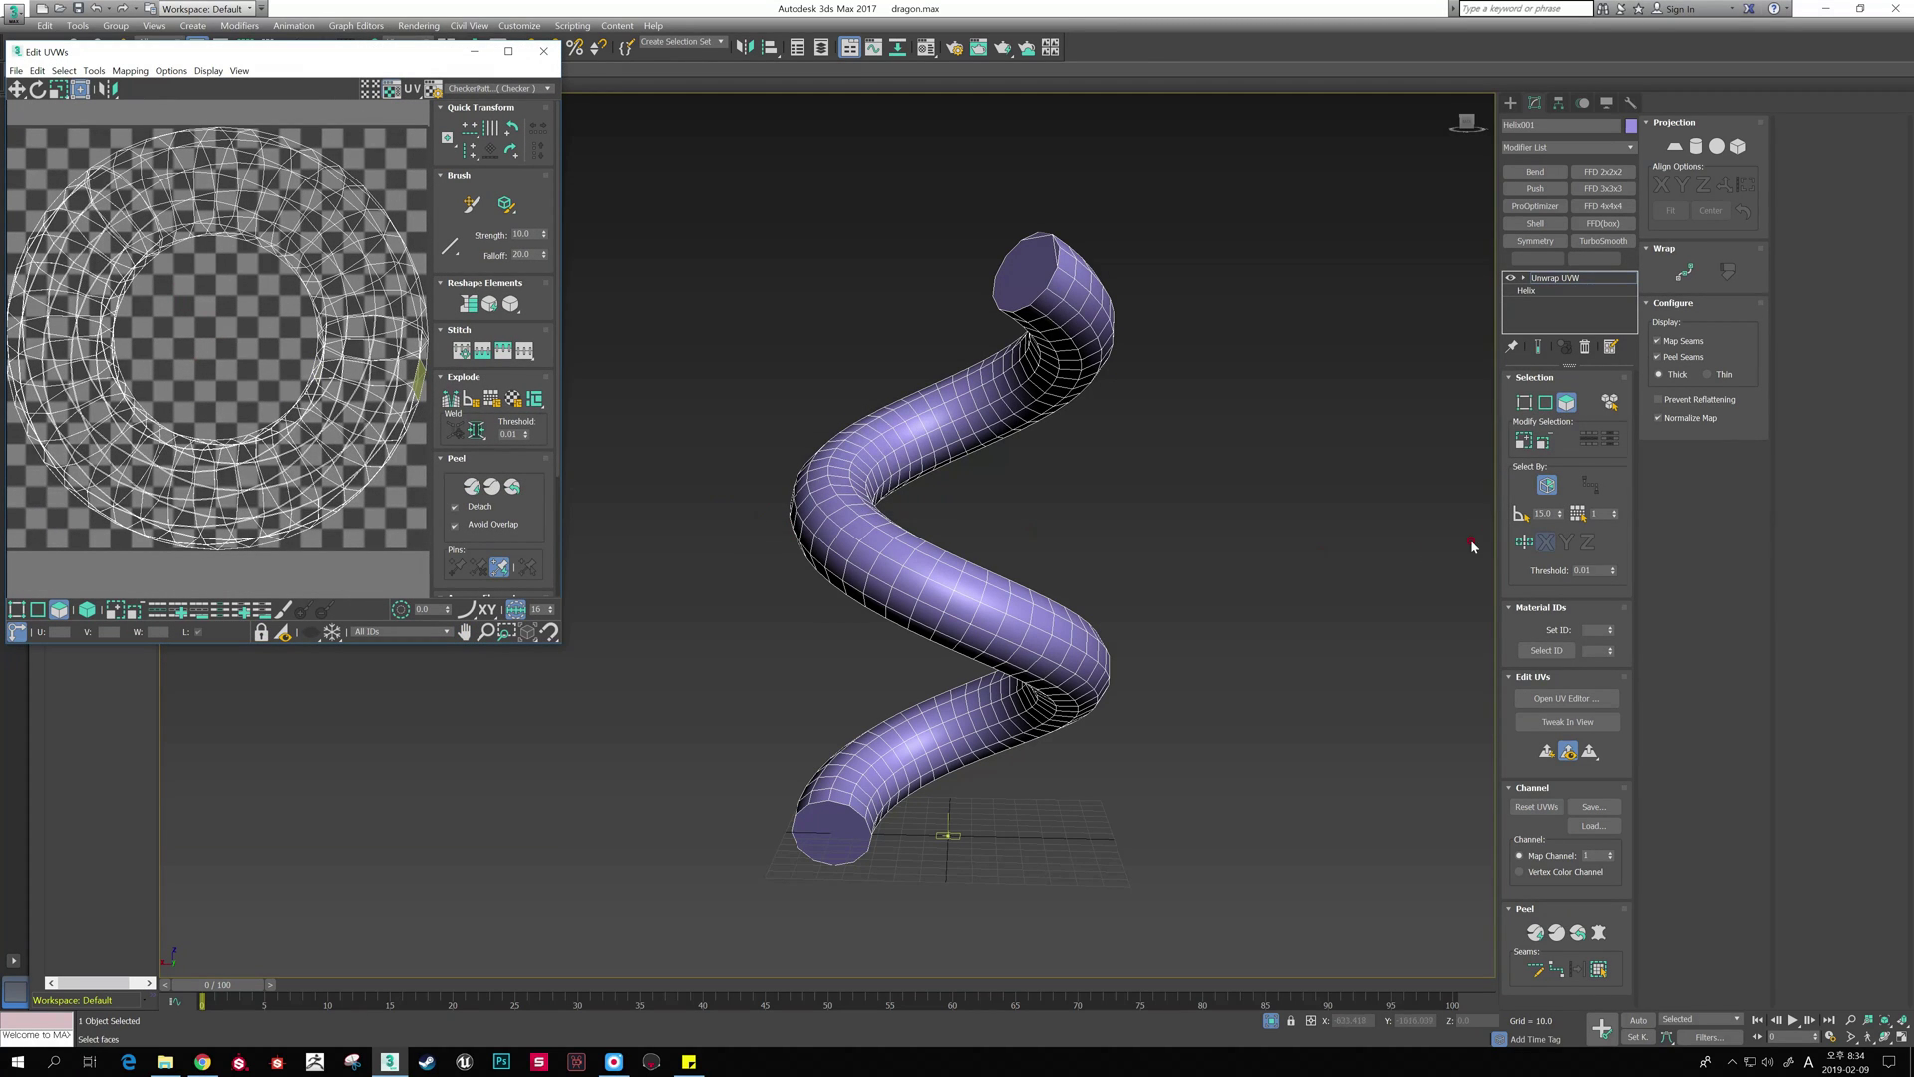
left_click(1585, 346)
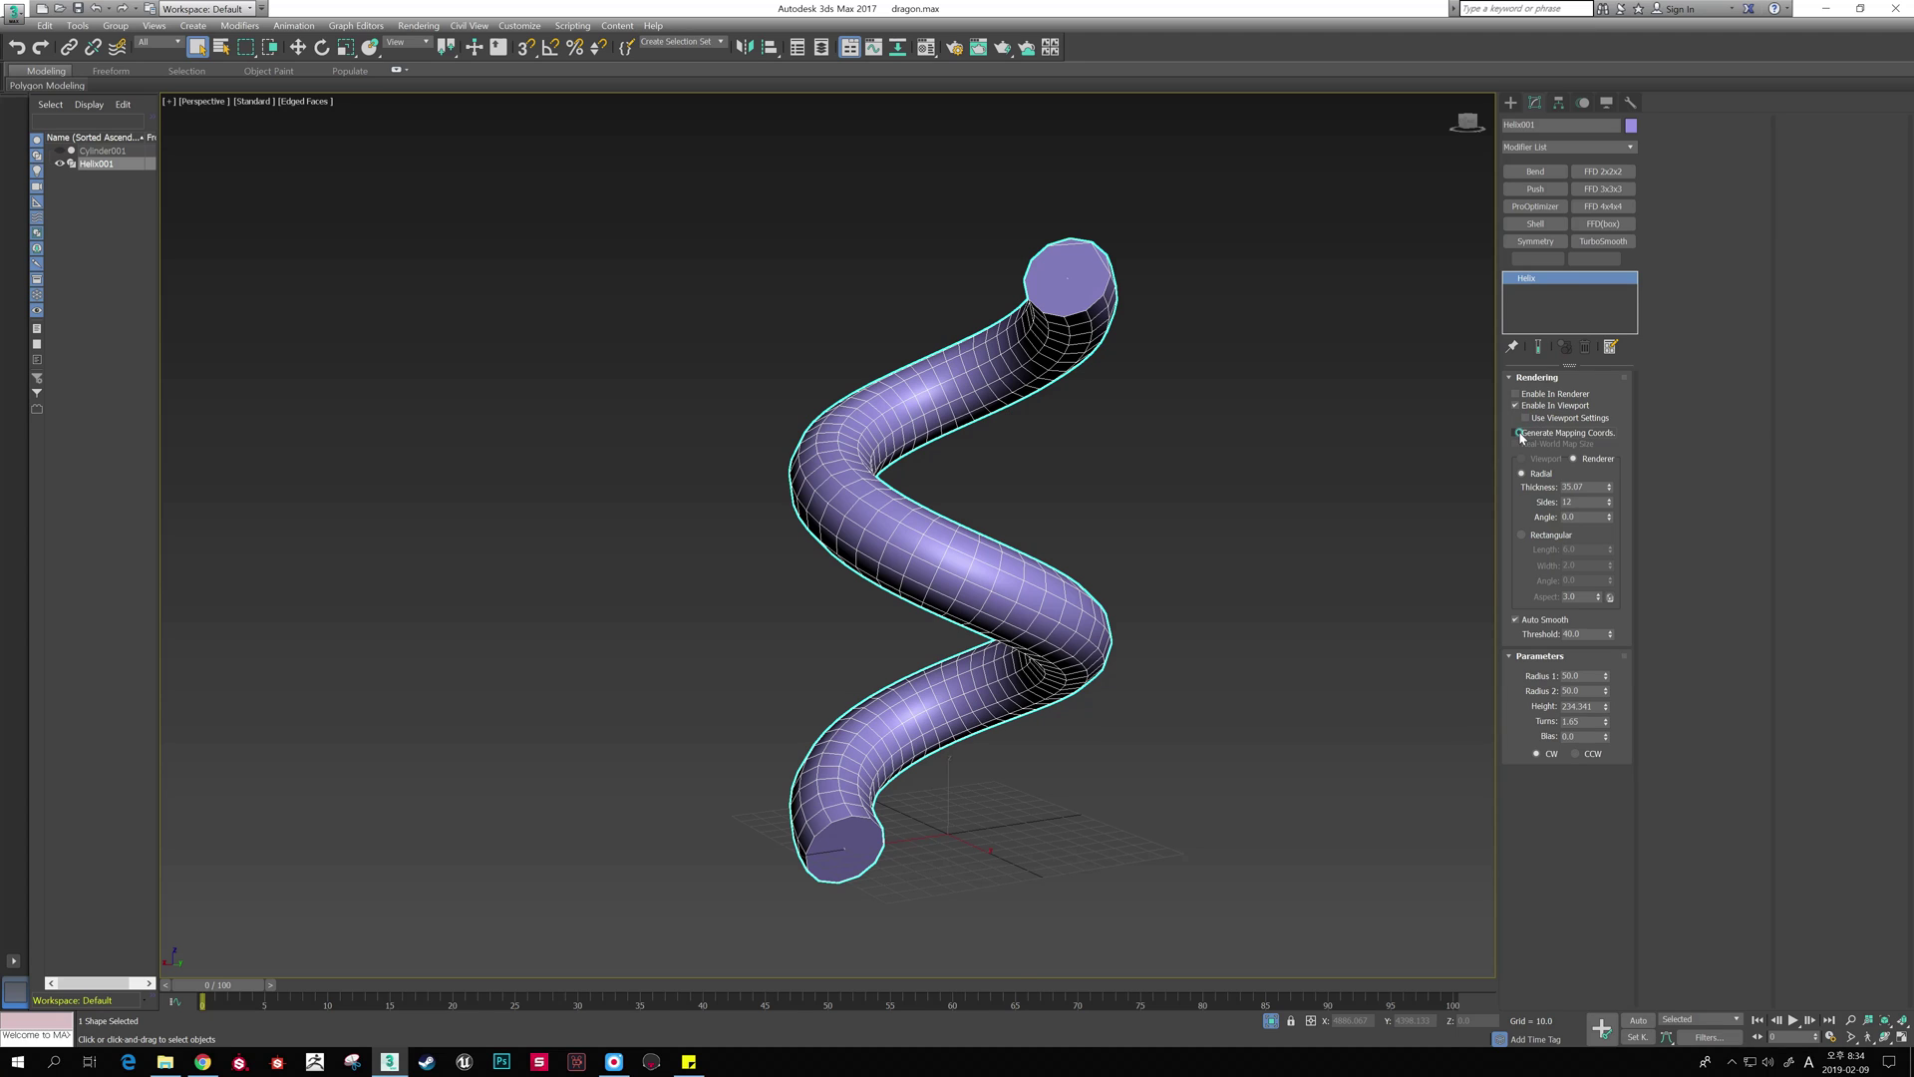
left_click(1517, 433)
middle_click_drag(1309, 458, 1077, 468, "alt")
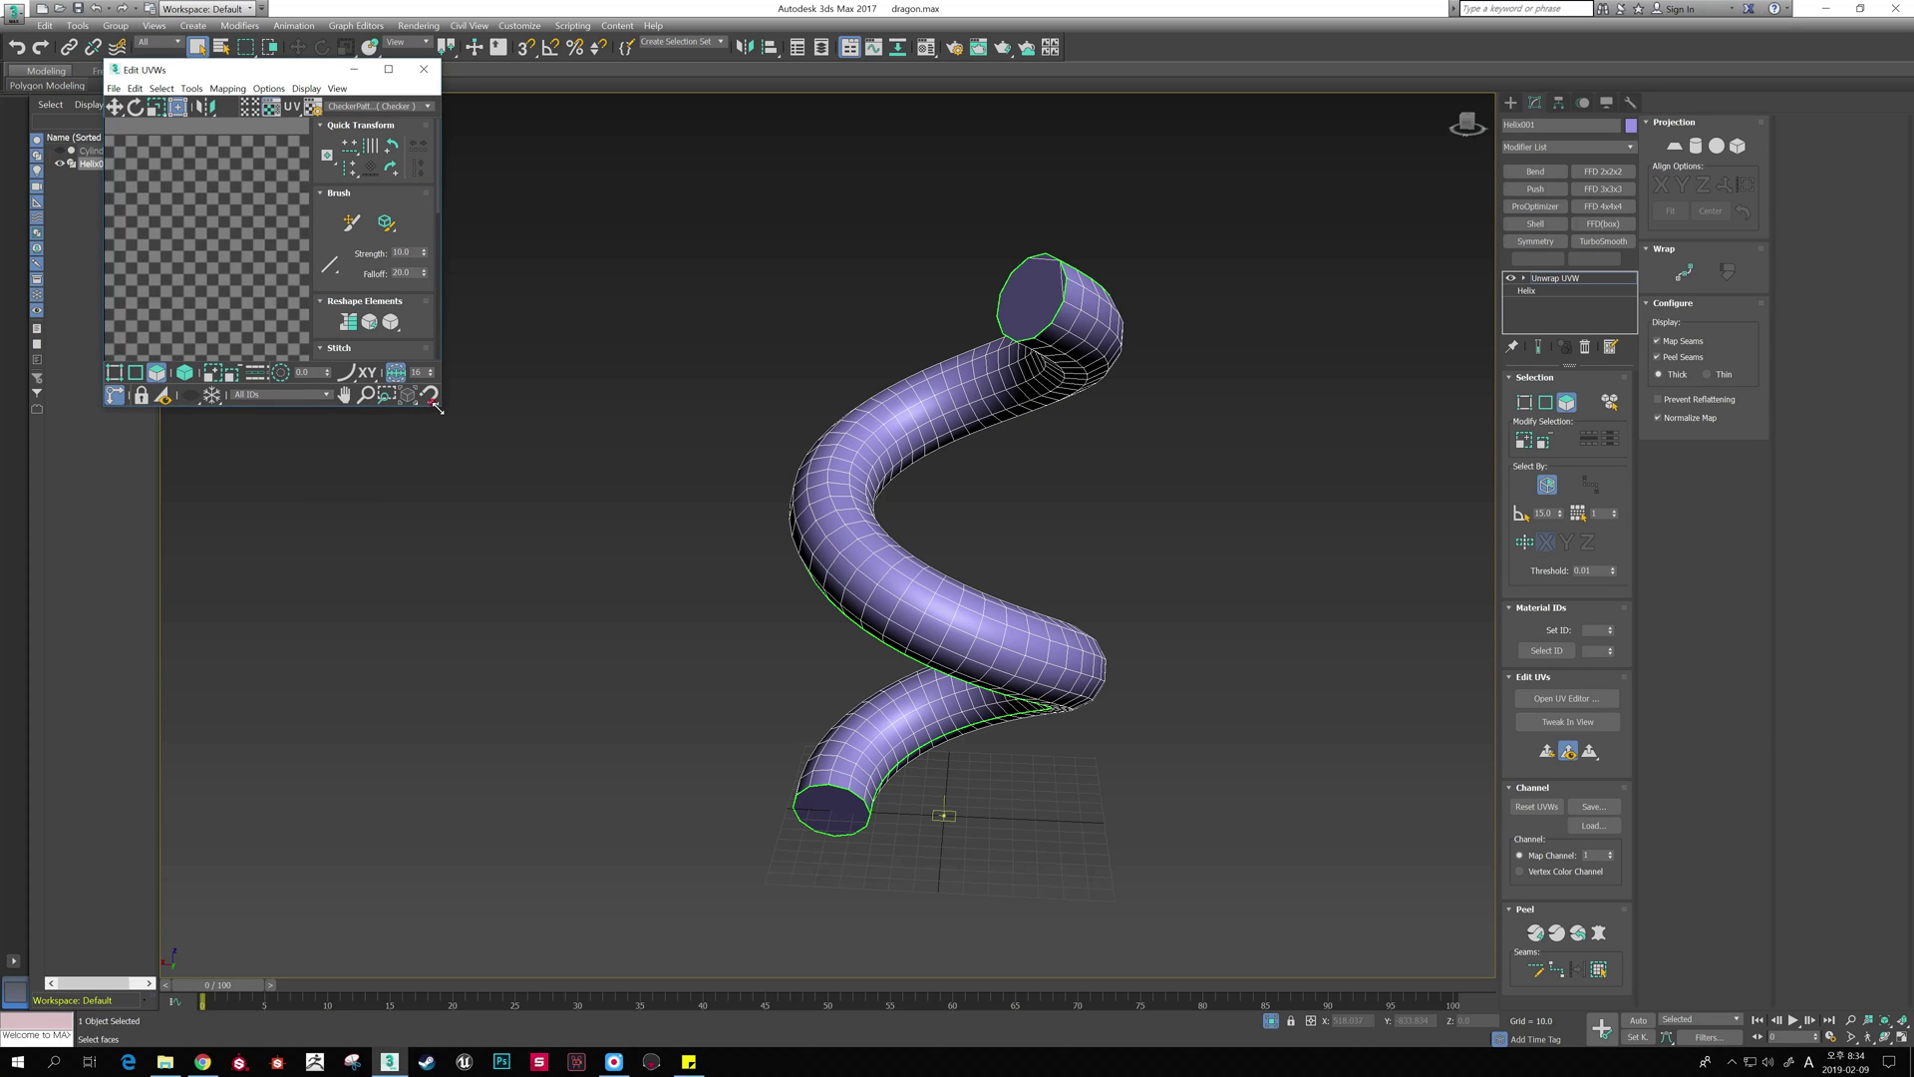
Step: Select all of the helix's UVs in the UV Editor and pack them into texture space
left_click_drag(436, 407, 967, 783)
scroll(212, 542, "down", 5)
scroll(213, 542, "up", 10)
middle_click_drag(400, 503, 530, 516)
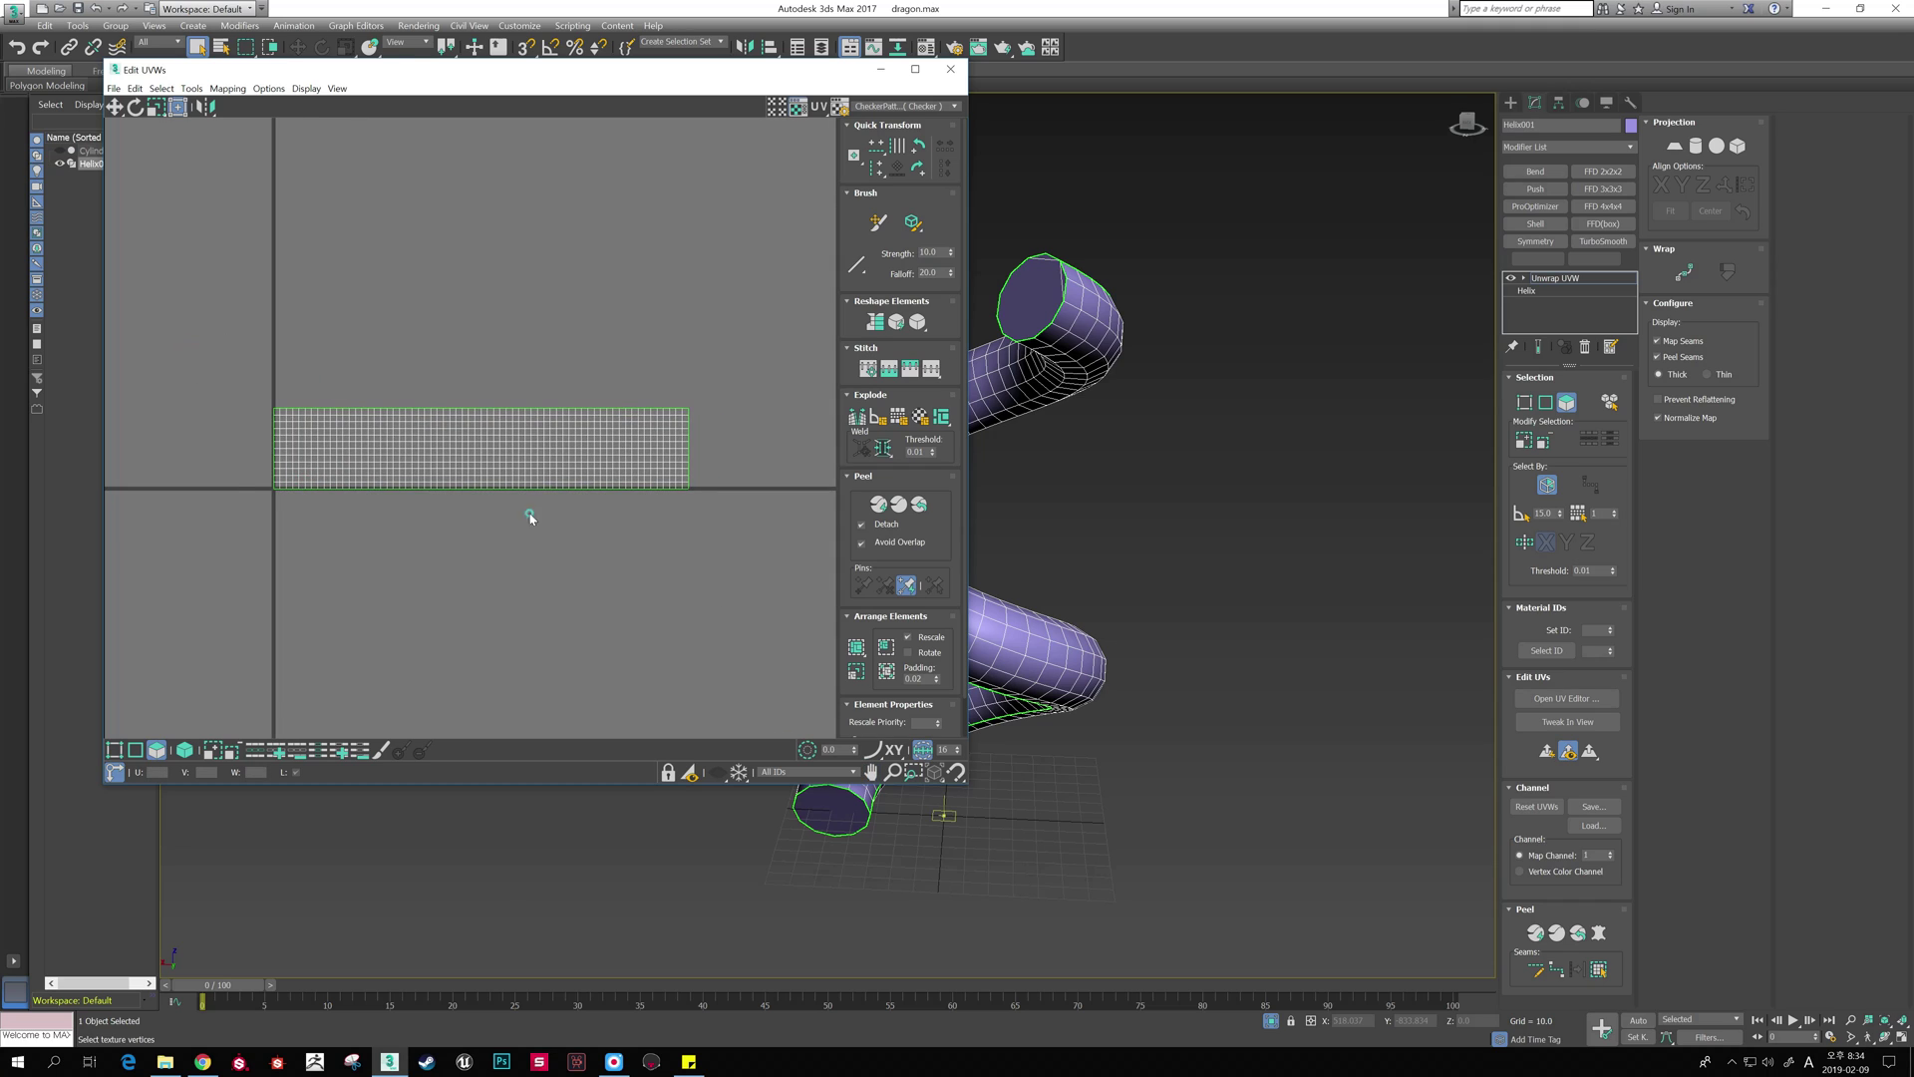
key("ctrl+a")
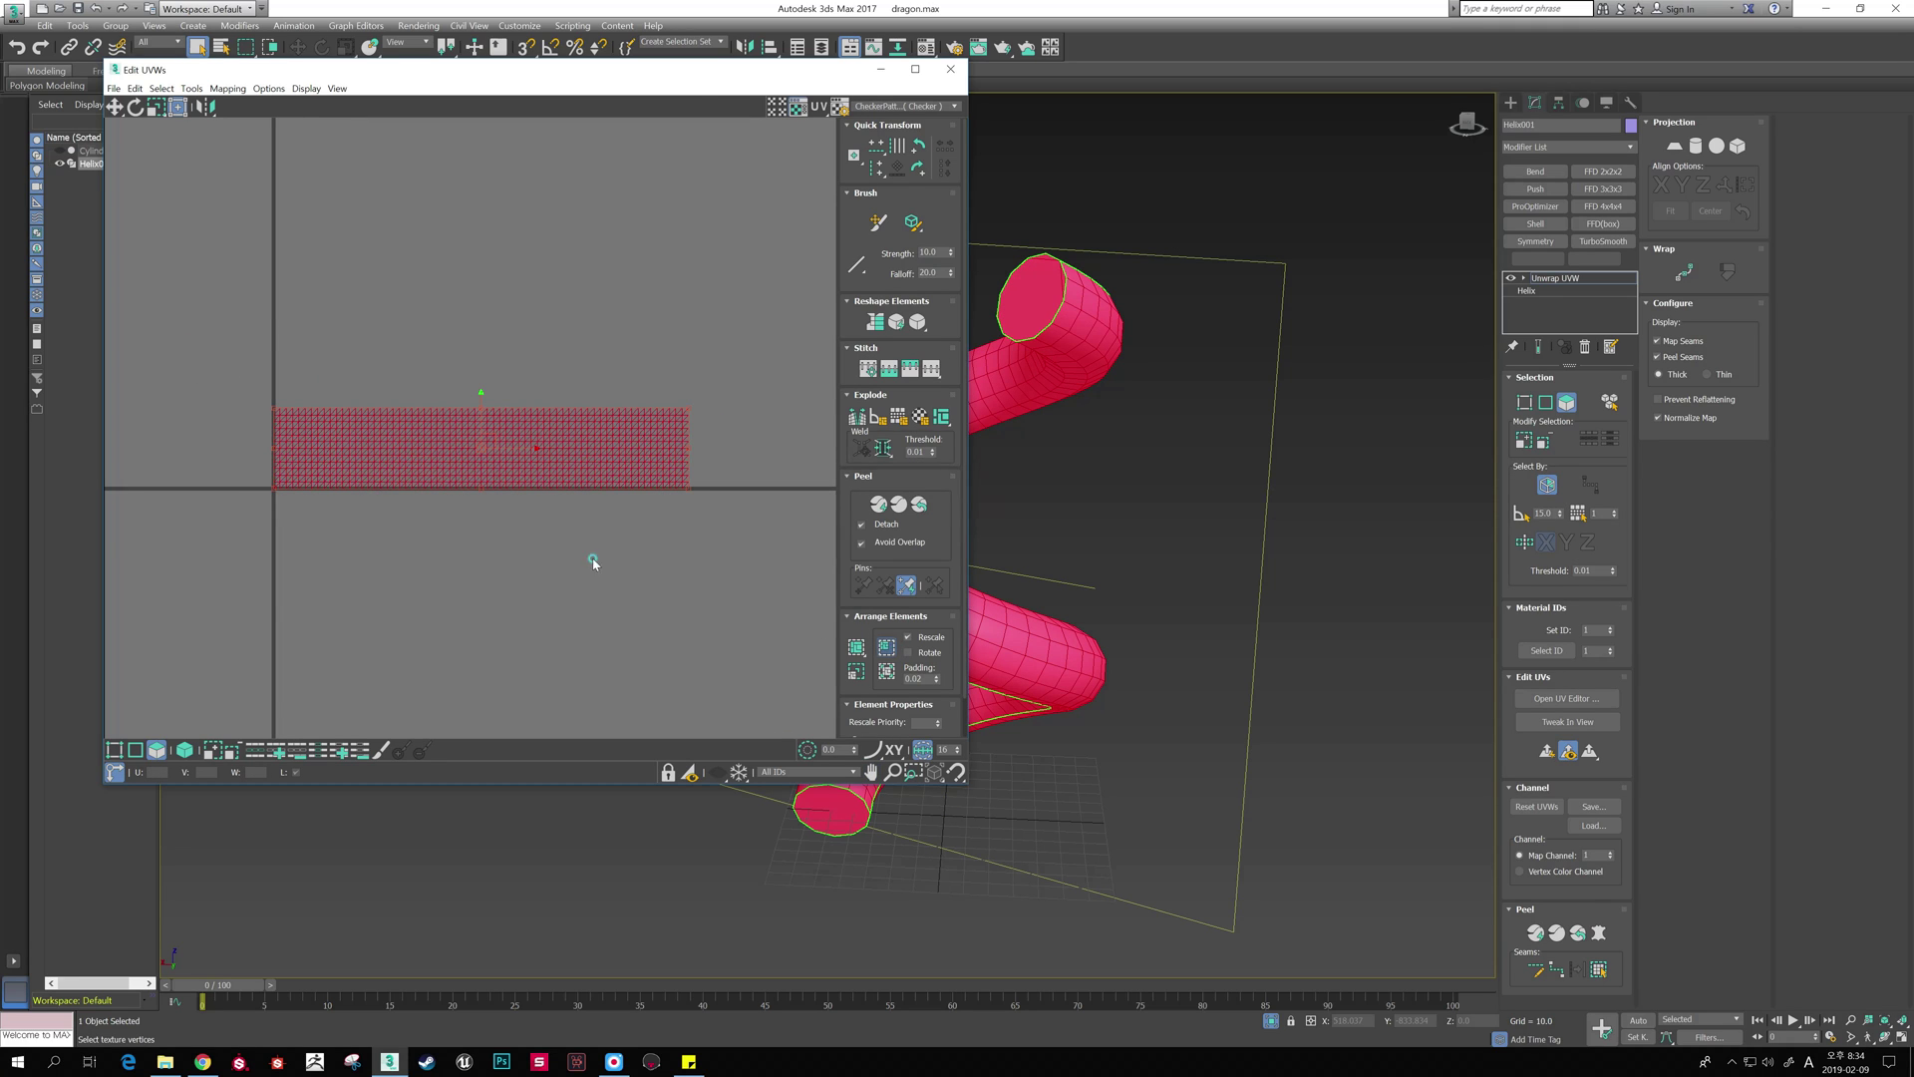
left_click(887, 671)
scroll(363, 505, "up", 5)
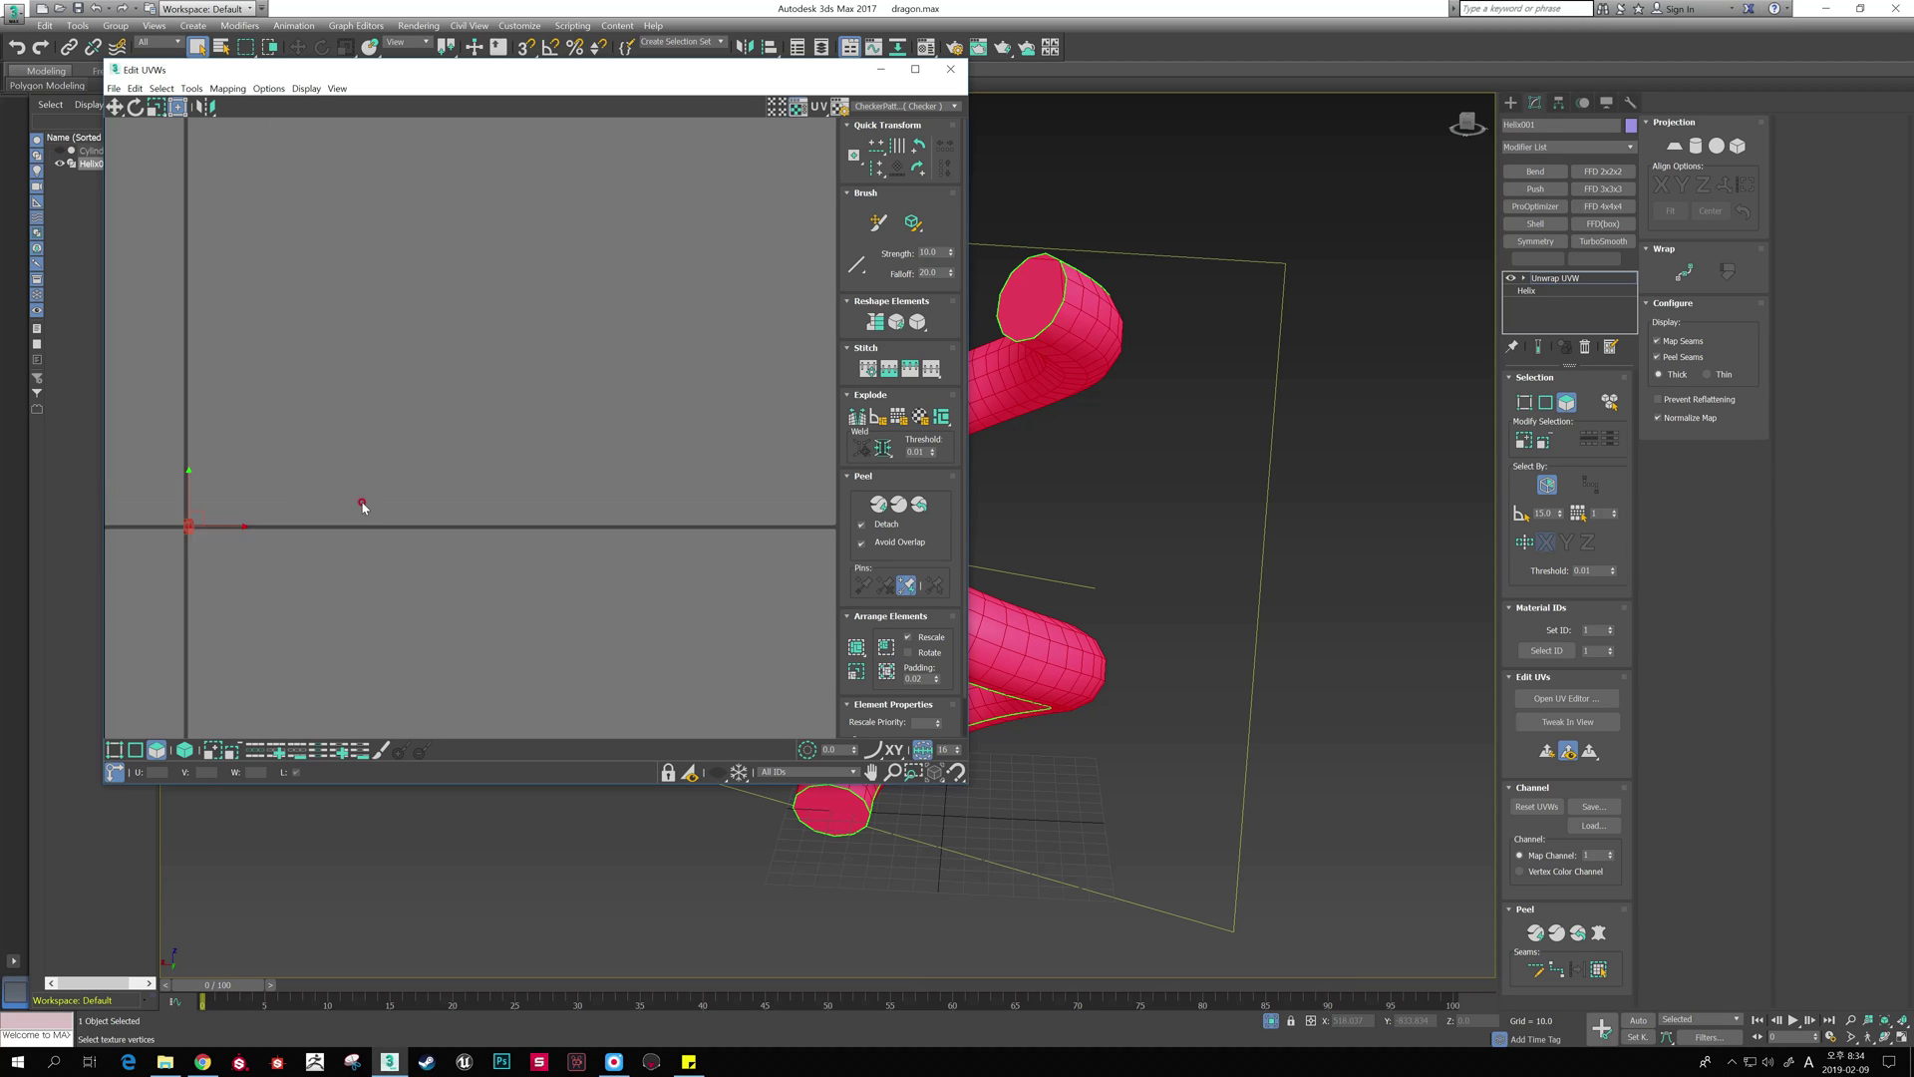
scroll(192, 521, "up", 3)
scroll(379, 504, "up", 2)
middle_click_drag(379, 504, 573, 538)
scroll(573, 538, "up", 3)
scroll(741, 509, "up", 2)
scroll(741, 509, "up", 2)
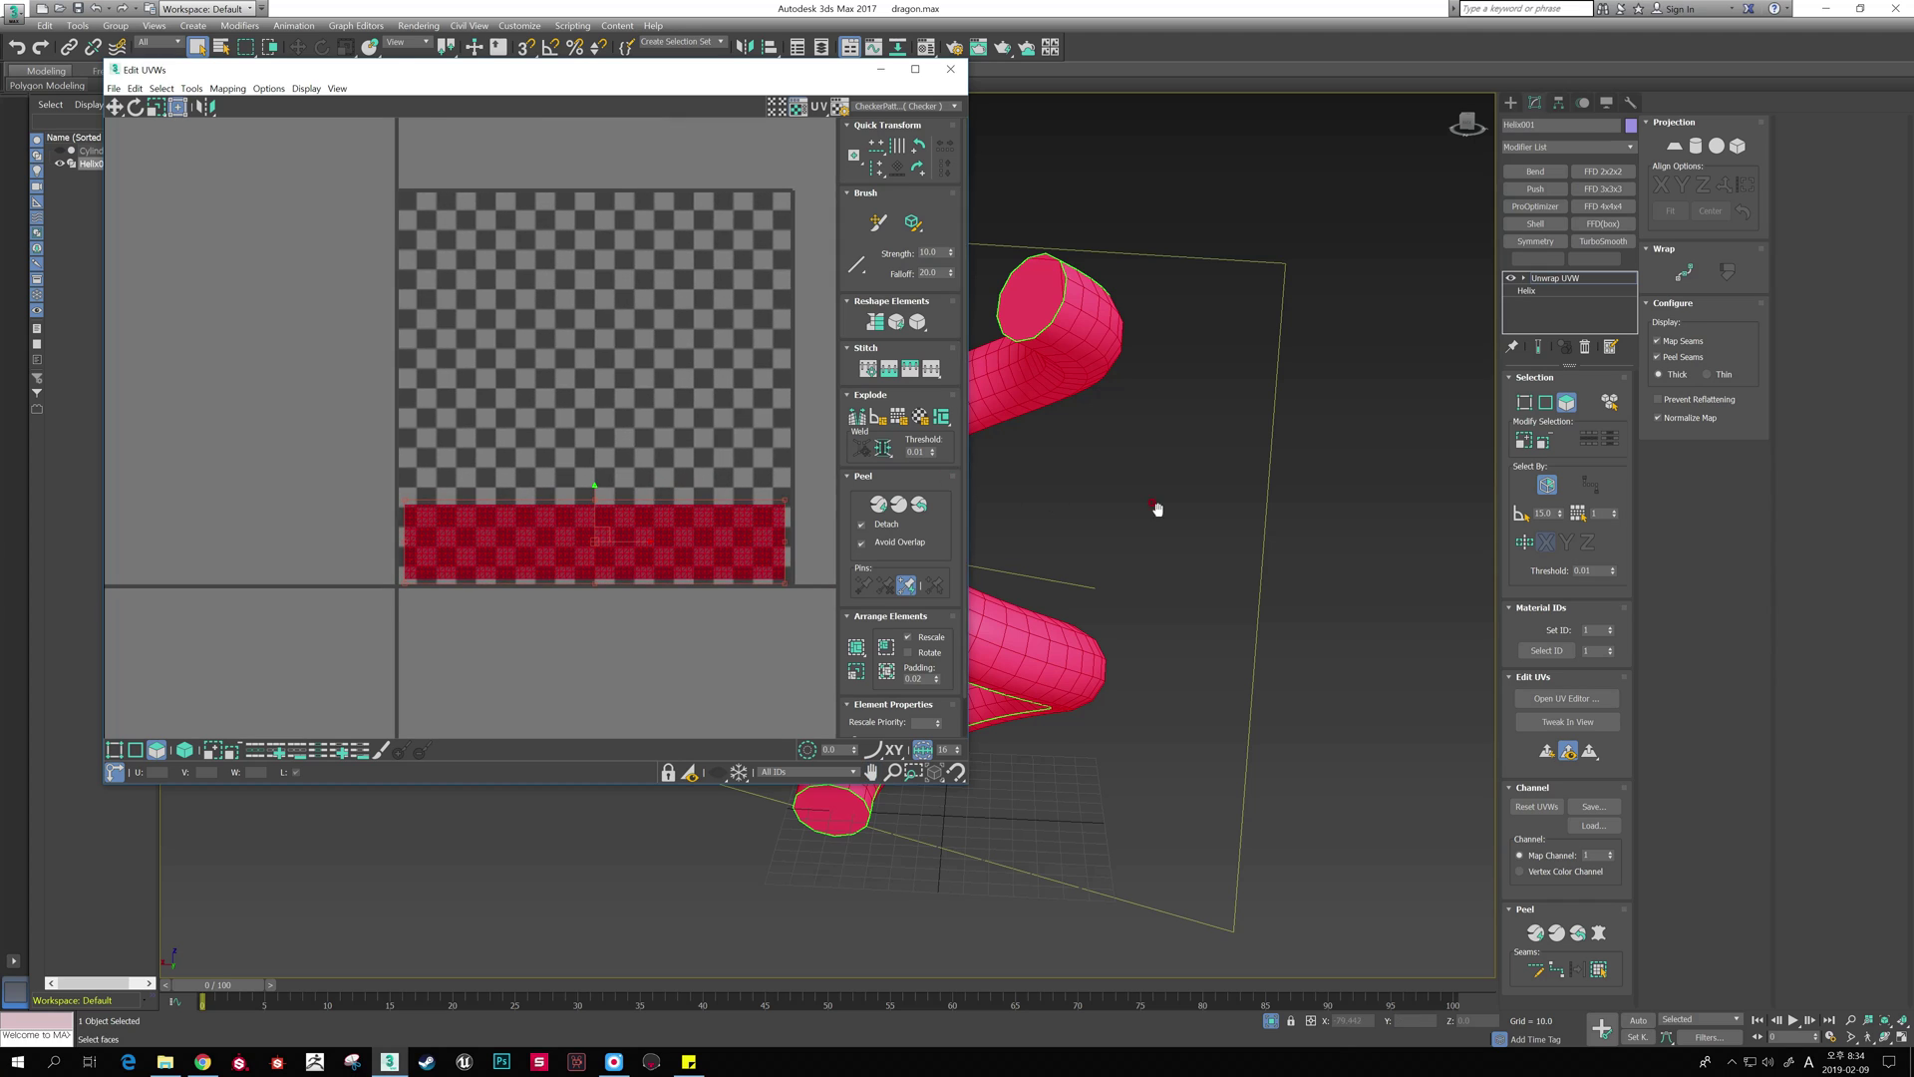
Step: Rotate the UV shell 90°, then scale and move it into a tall, thin vertical strip
middle_click_drag(1154, 512, 1420, 515, "alt")
scroll(1420, 516, "down", 3)
scroll(662, 458, "down", 2)
scroll(662, 458, "down", 1)
left_click(919, 151)
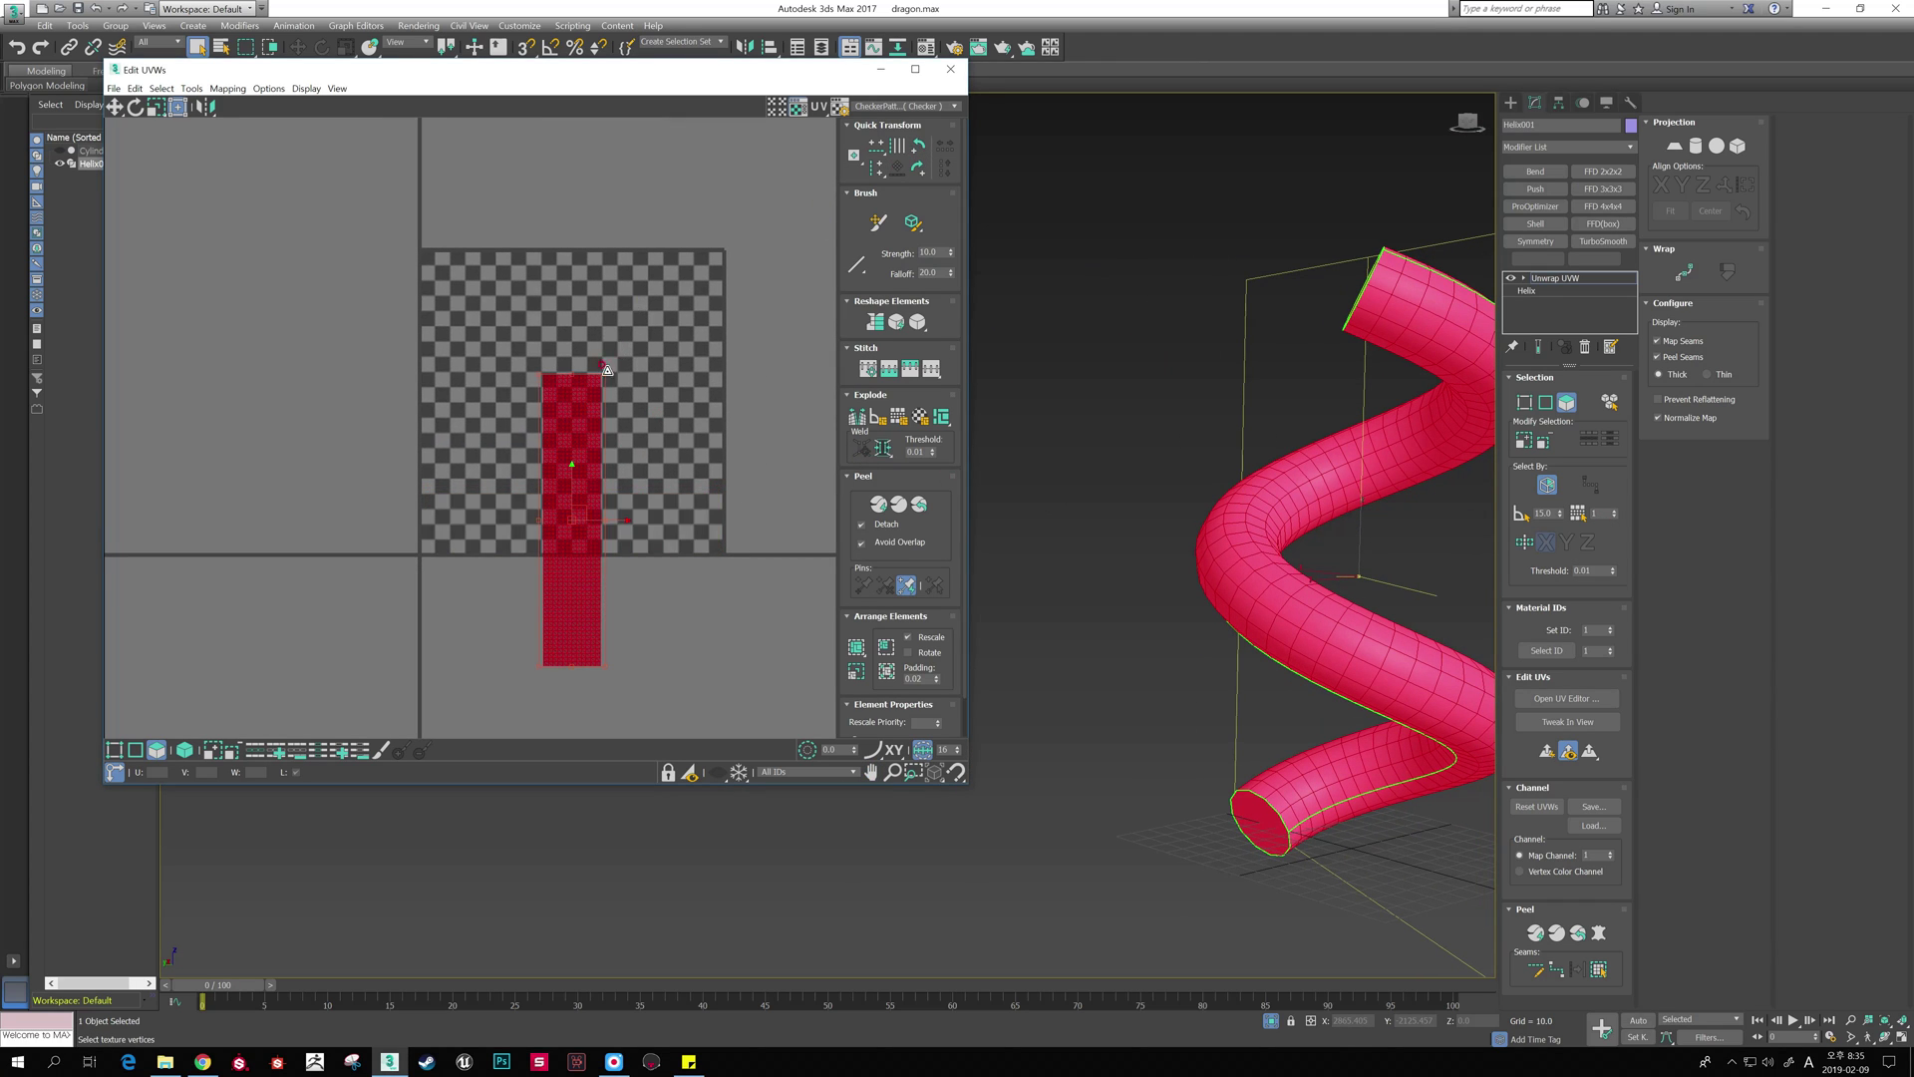
left_click_drag(605, 371, 843, 195)
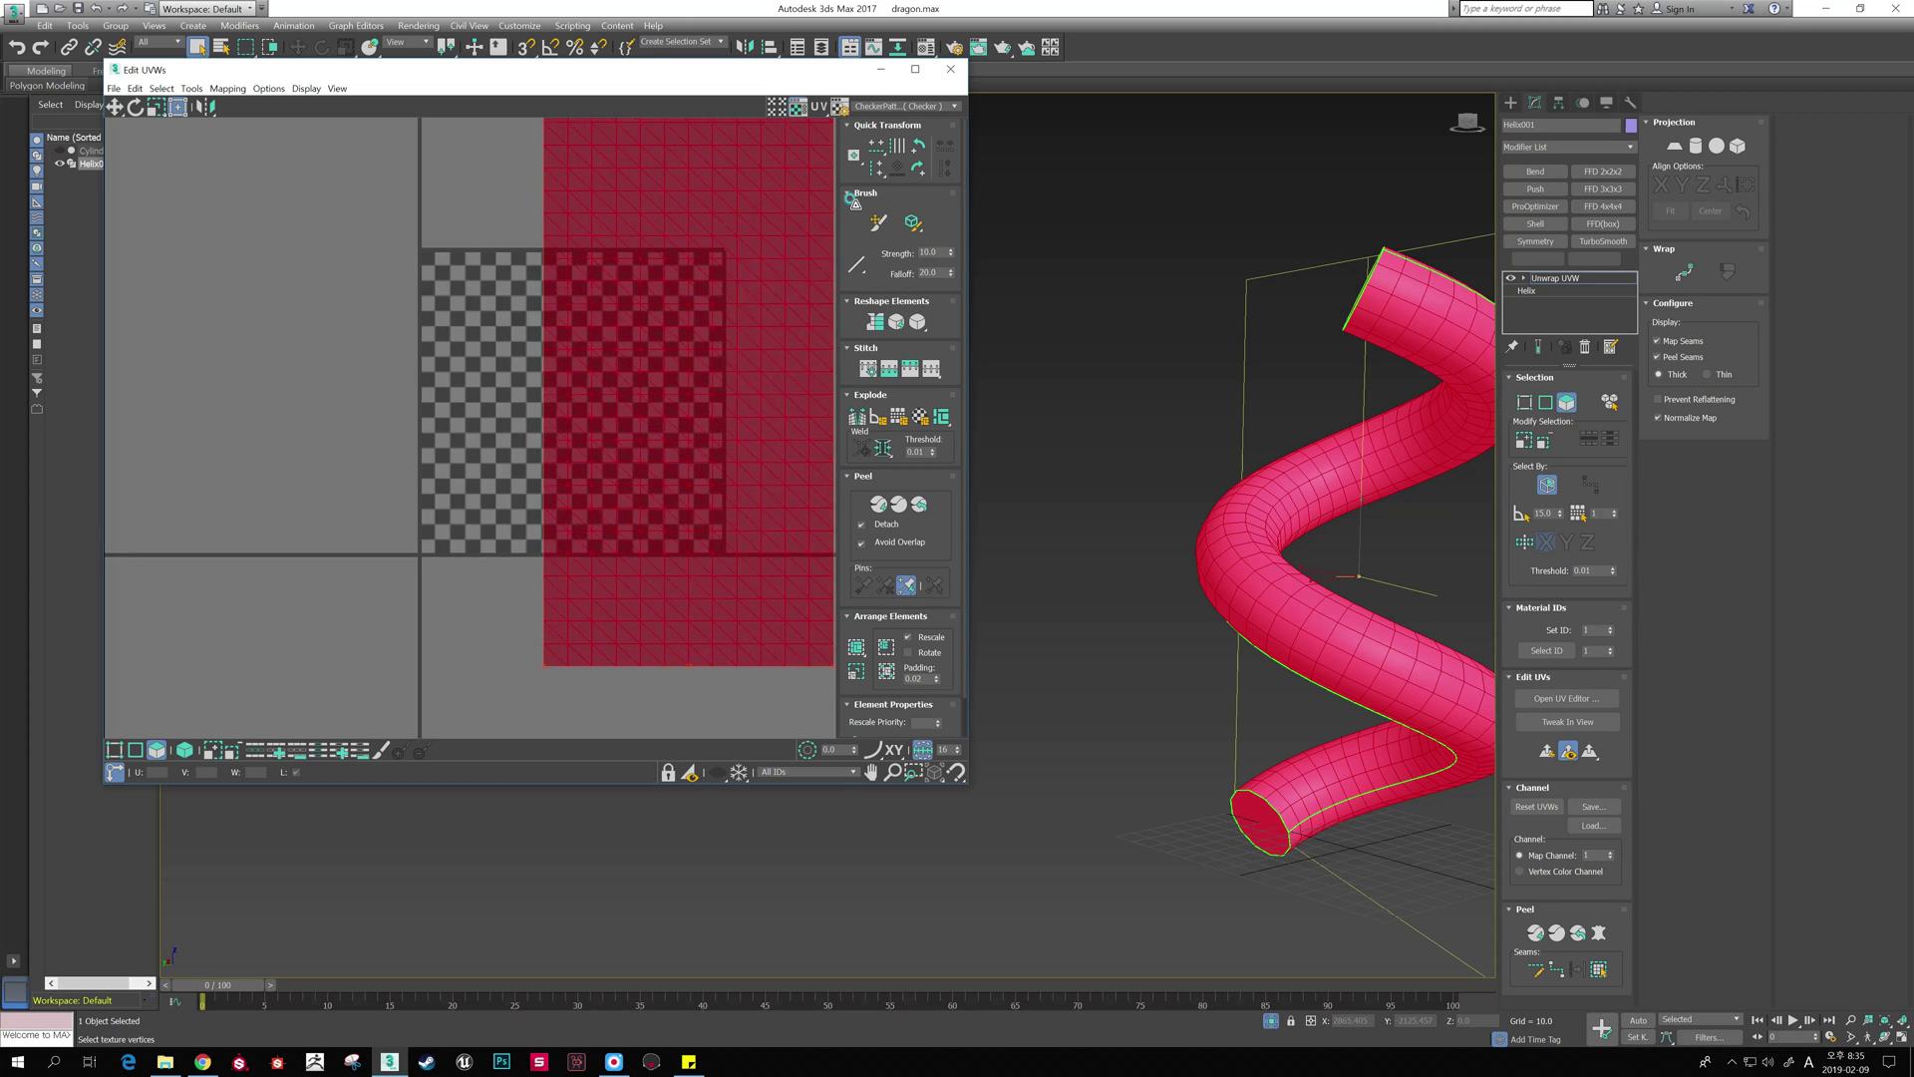
left_click_drag(633, 457, 598, 383)
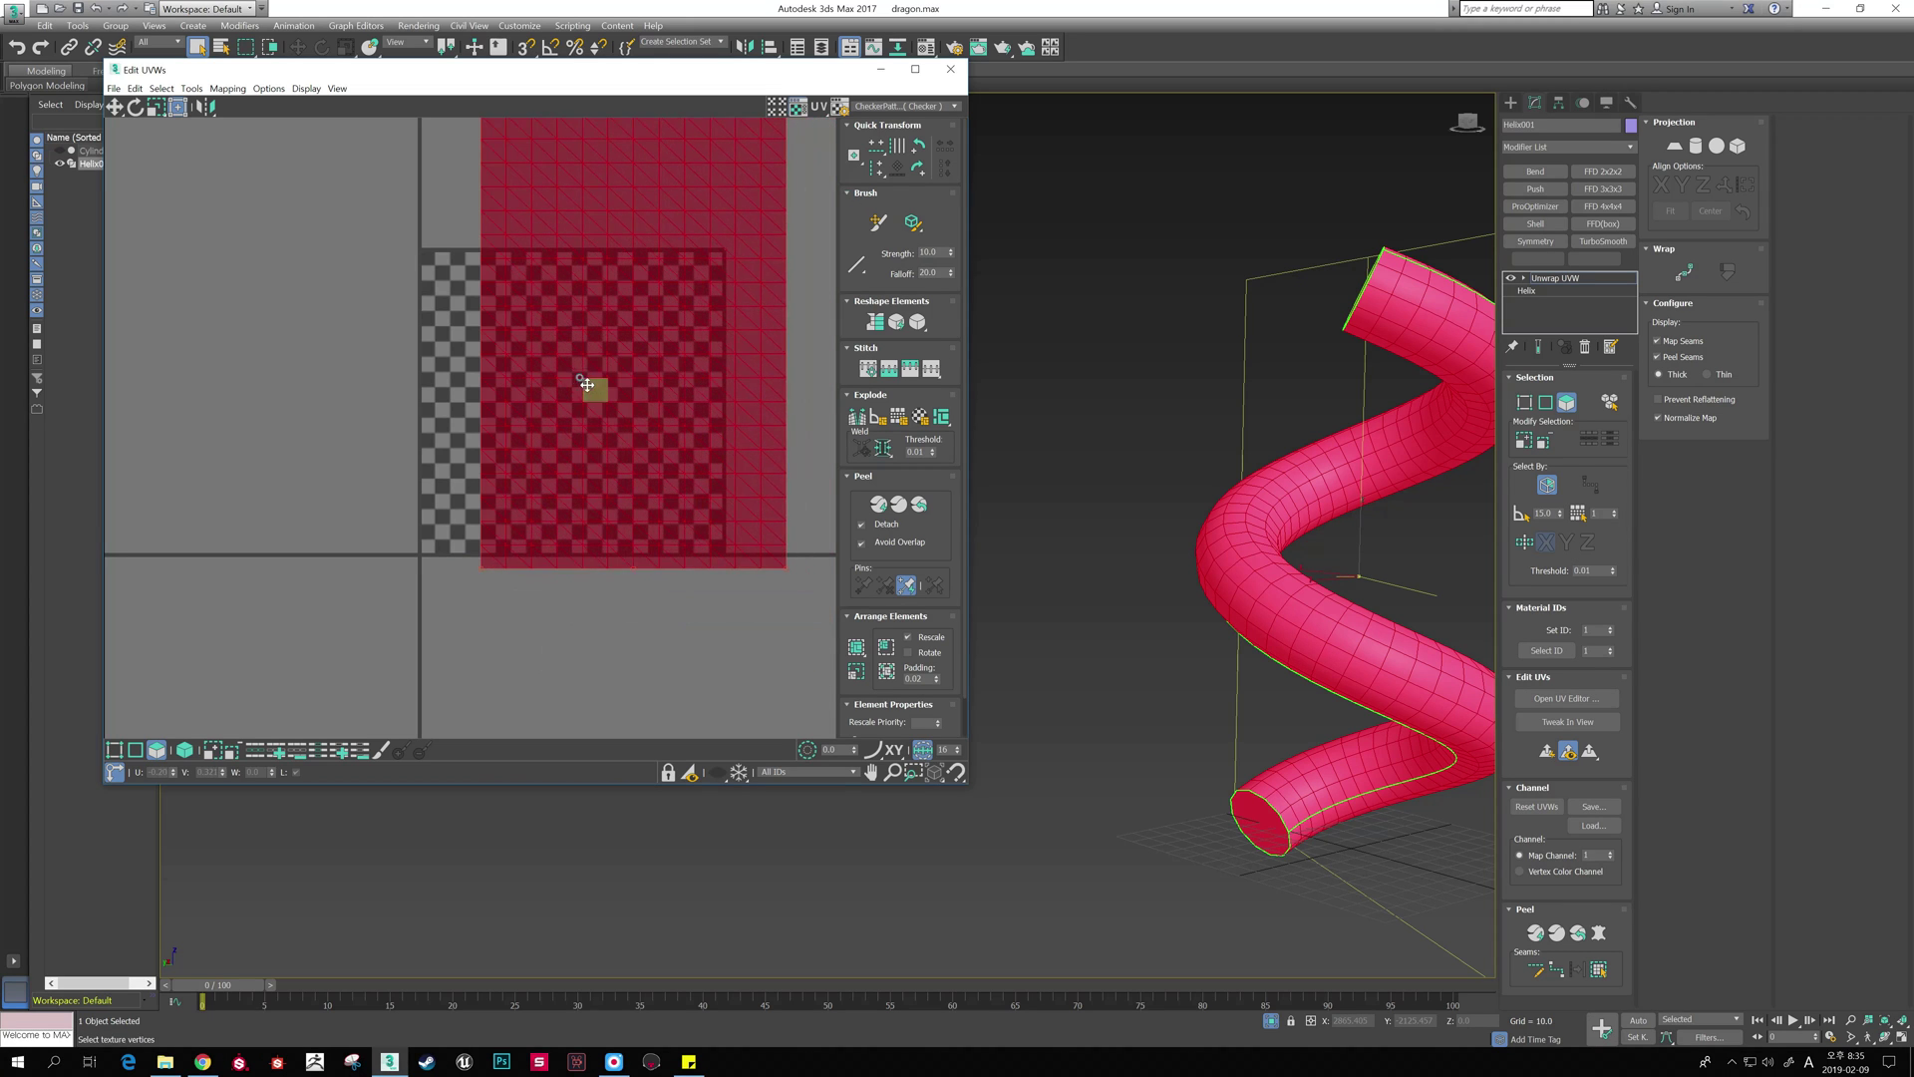
mouse_move(1179, 475)
middle_mouse_down("alt")
mouse_move(1273, 445)
mouse_move(1247, 440)
middle_mouse_up("alt")
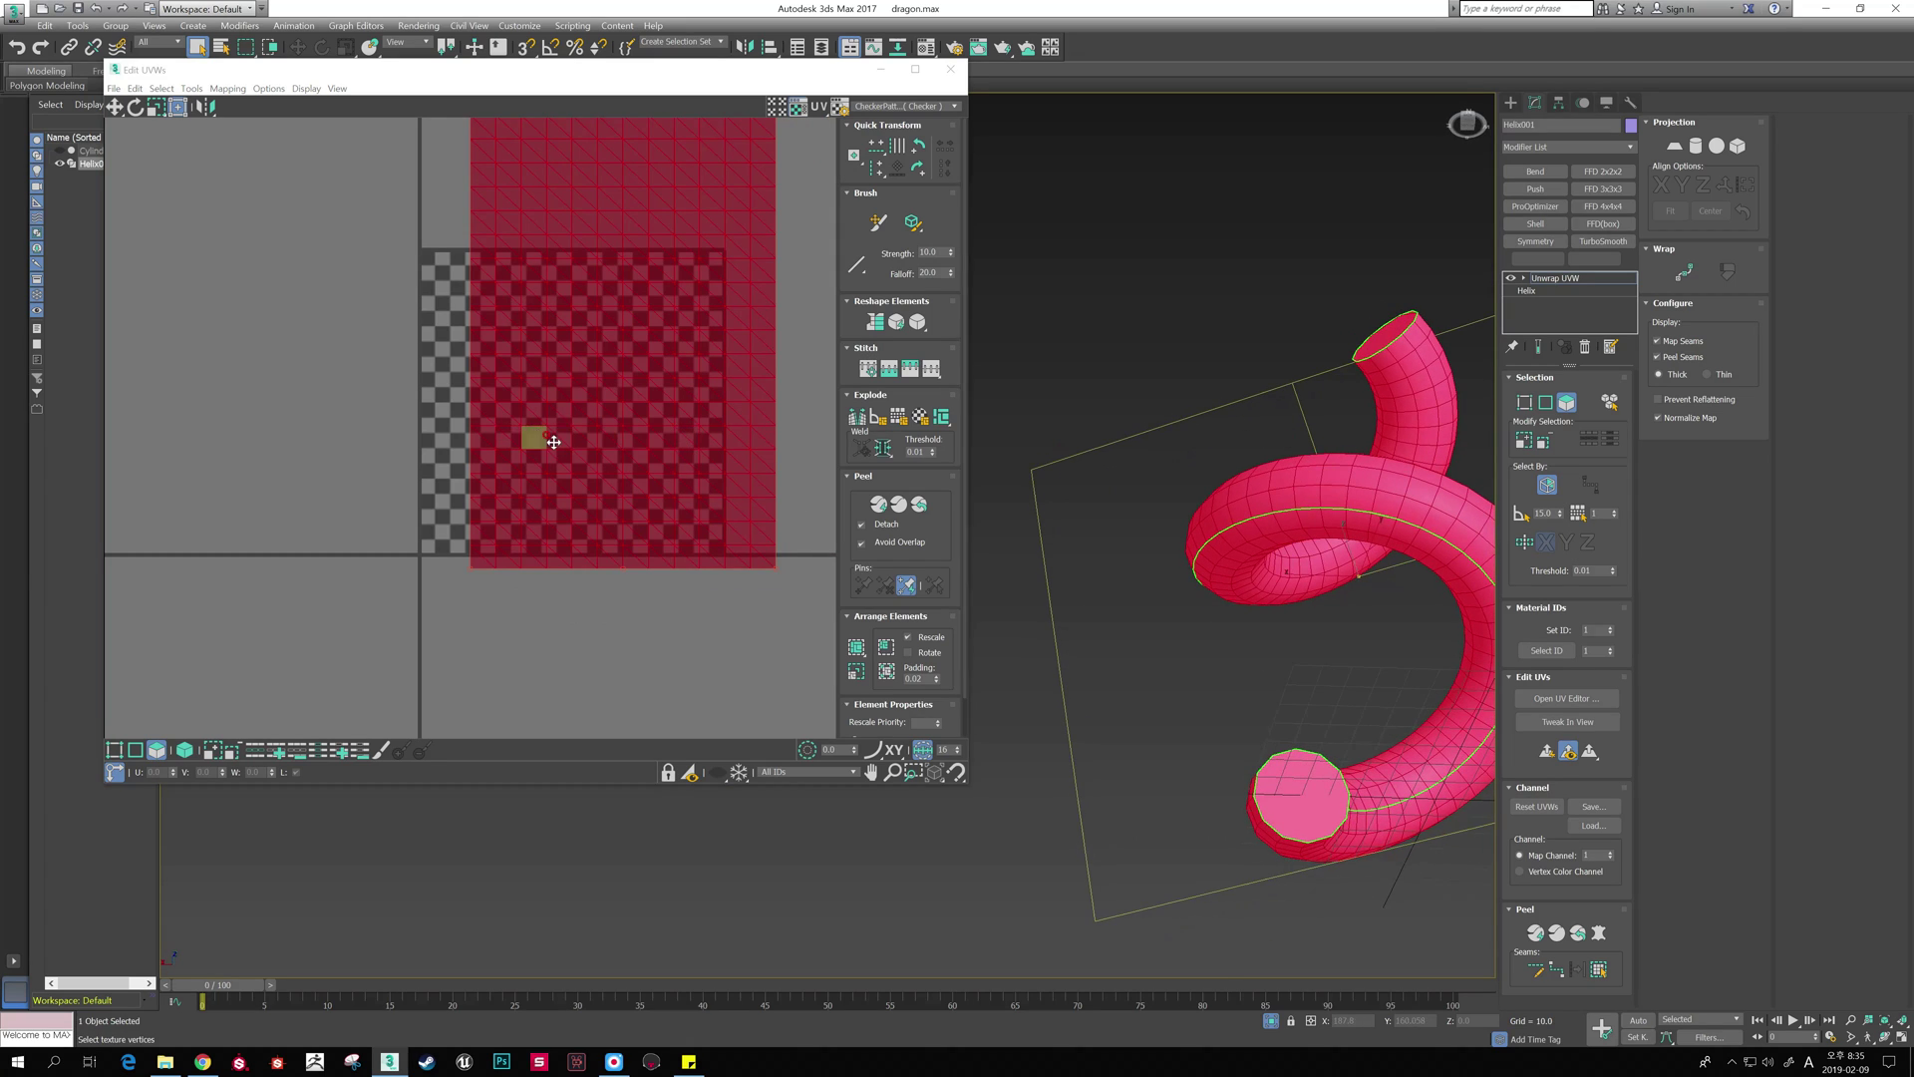
left_click_drag(547, 431, 507, 426)
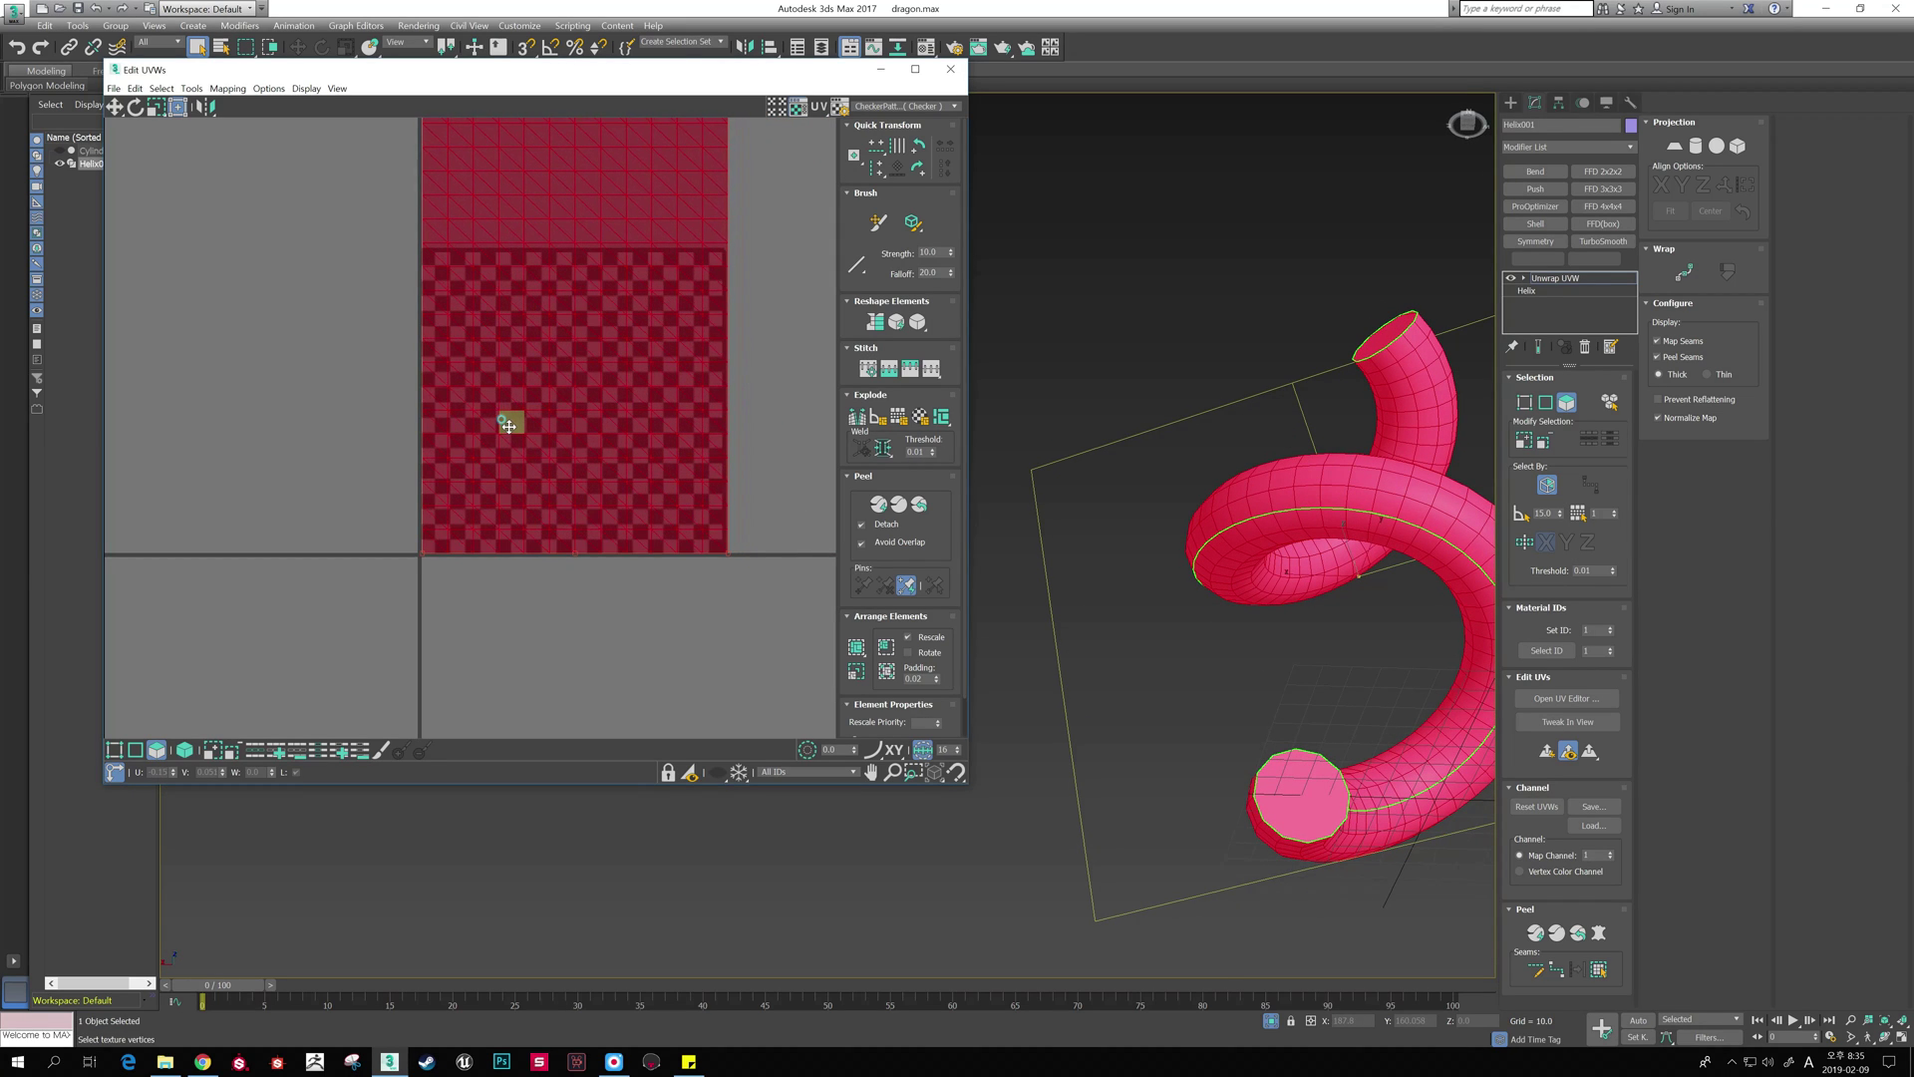
scroll(682, 514, "up", 2)
left_click_drag(682, 515, 682, 518)
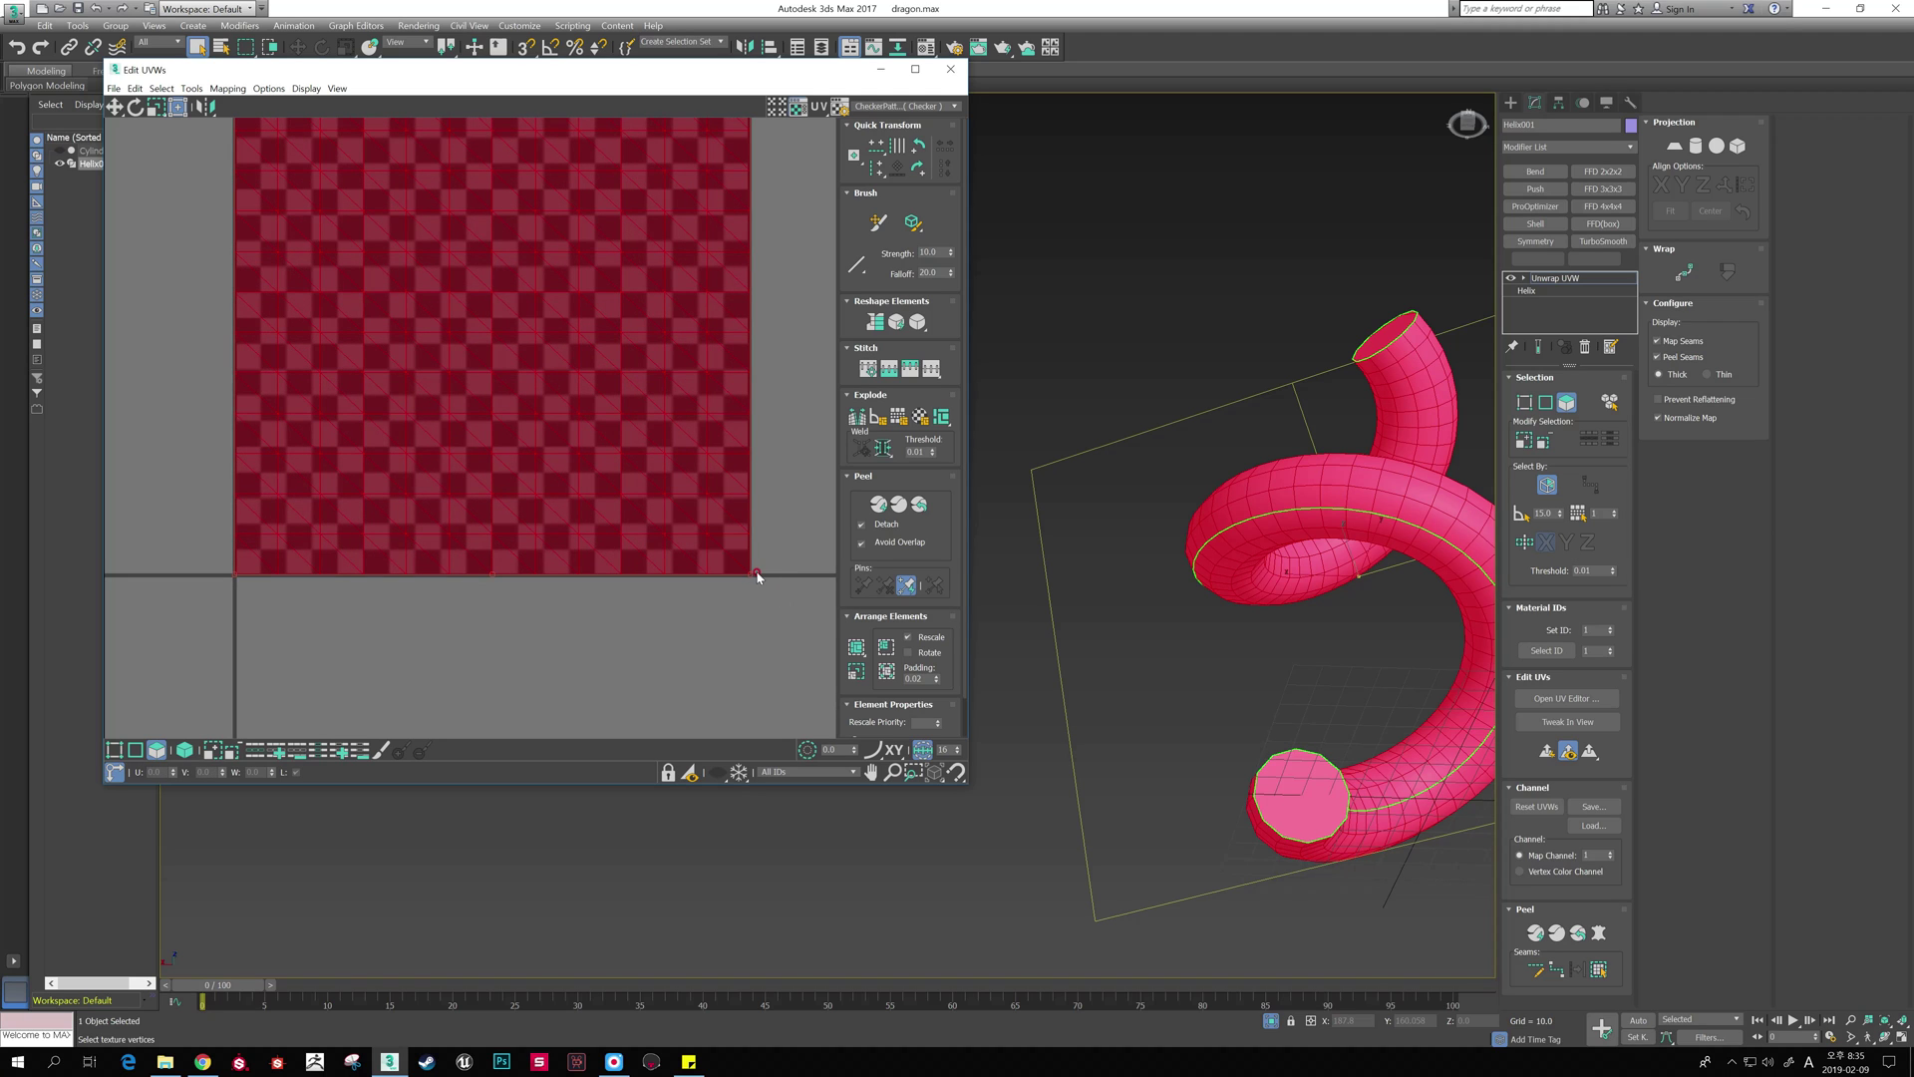
left_click_drag(756, 576, 651, 538)
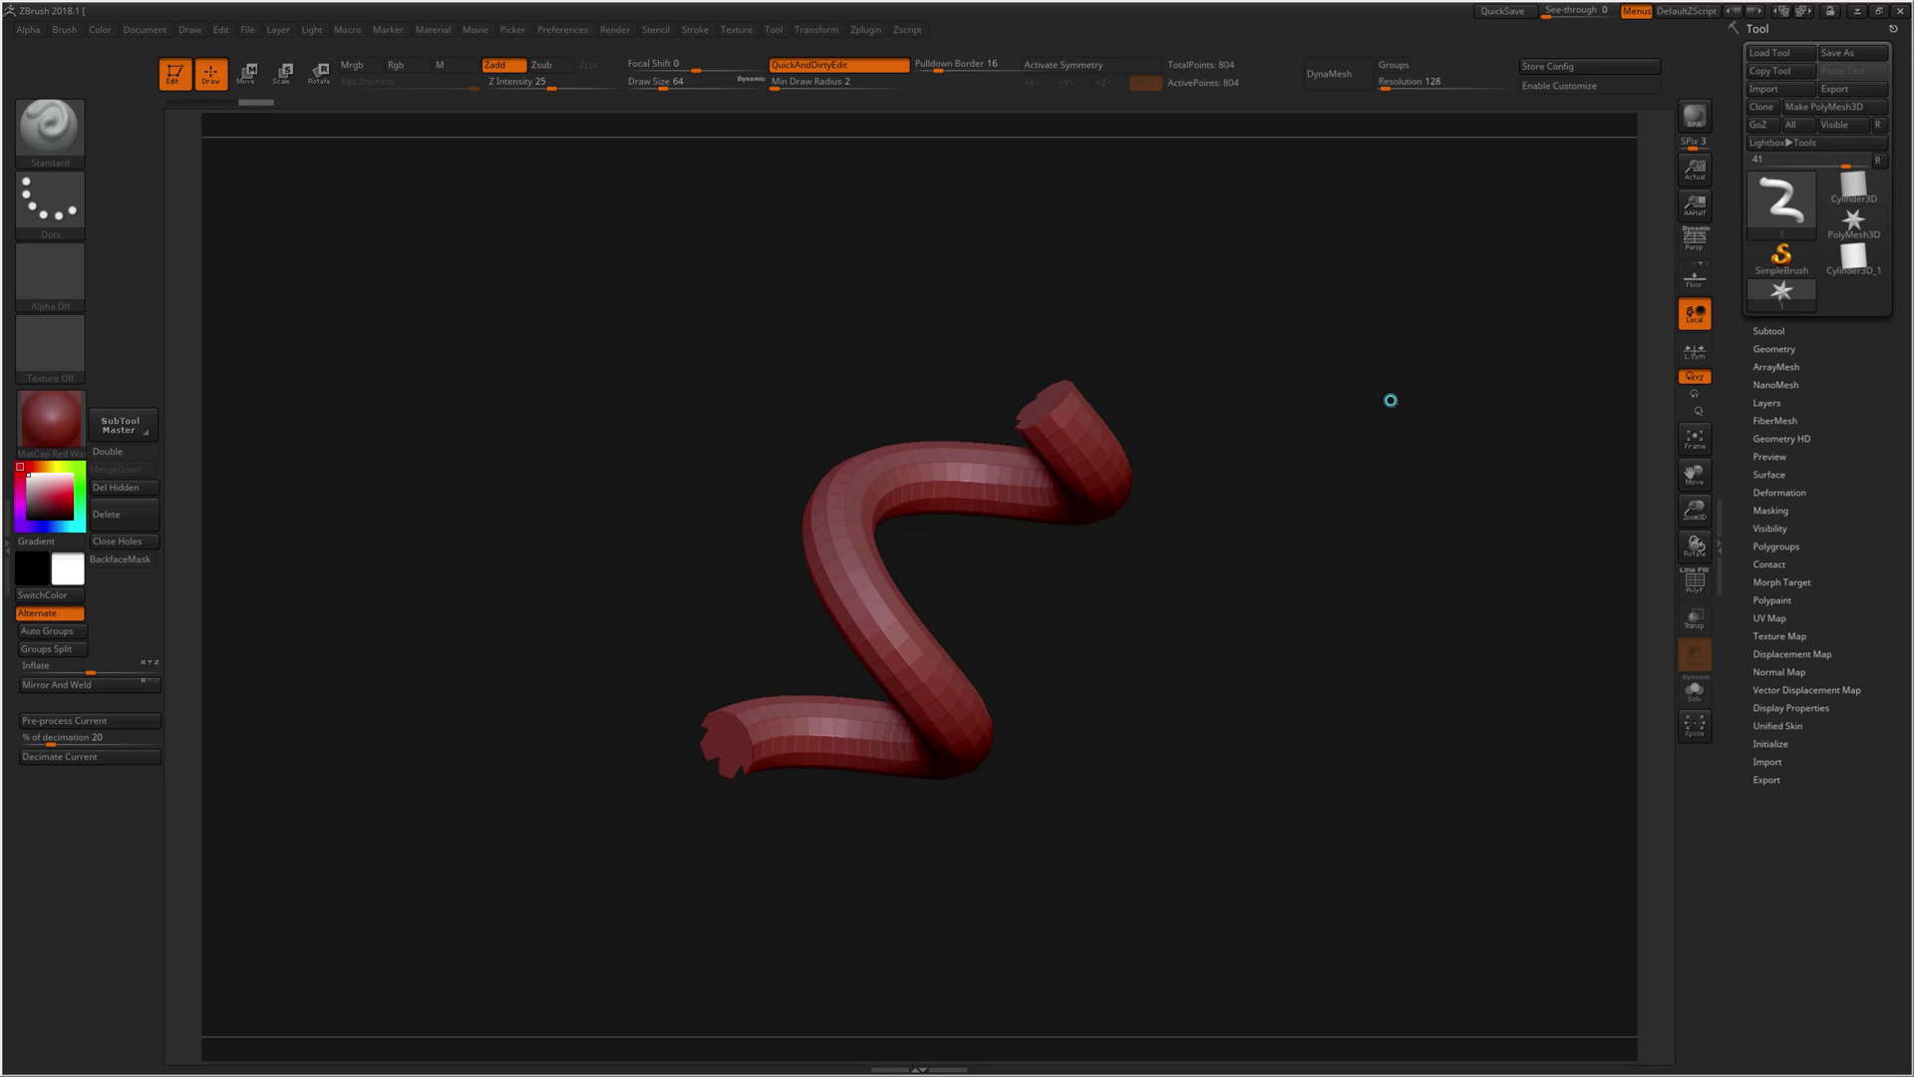
mouse_move(1391, 400)
left_mouse_down()
mouse_move(1209, 440)
mouse_move(1227, 456)
left_mouse_up()
Step: Close the tube's open ends and preview its UV layout by flattening and restoring the mesh
left_click(137, 541)
key("shift+f")
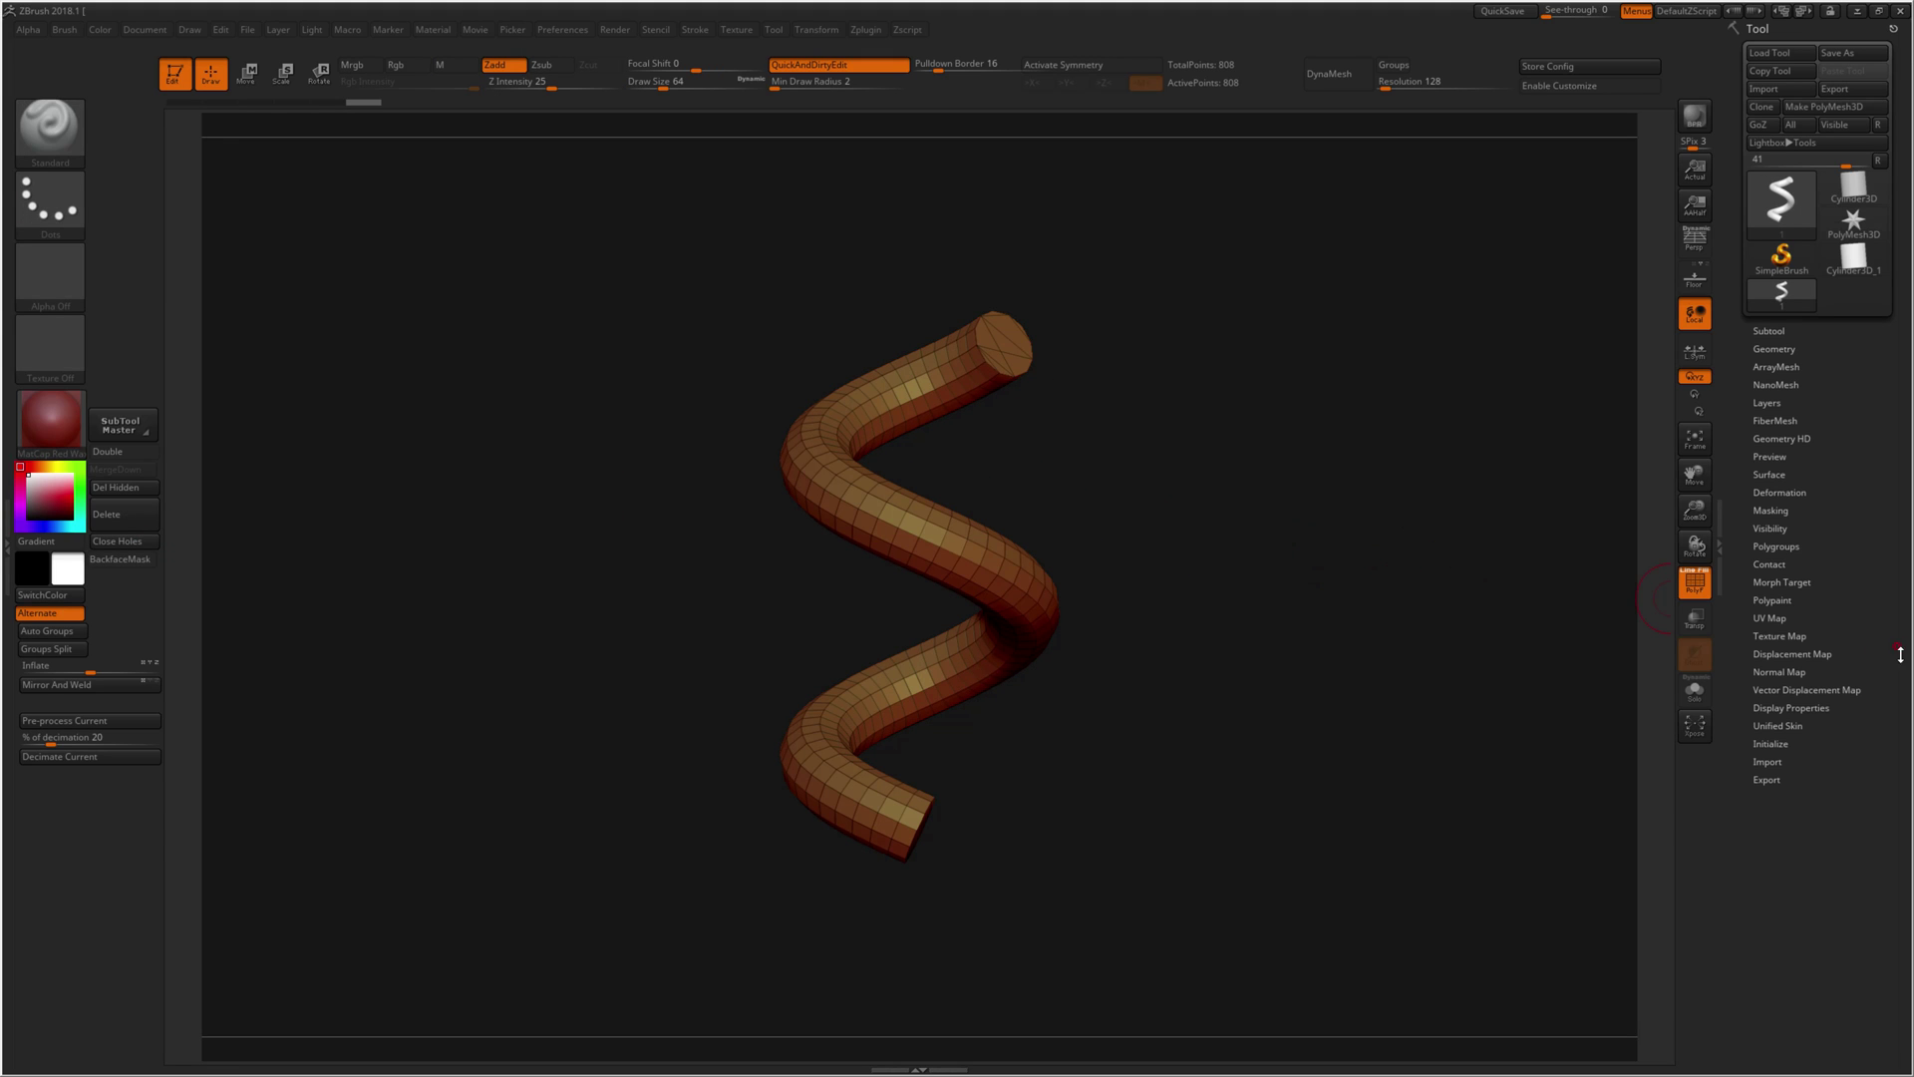
left_click(1773, 616)
mouse_move(1294, 568)
left_mouse_down()
mouse_move(1258, 521)
mouse_move(1608, 596)
left_mouse_up()
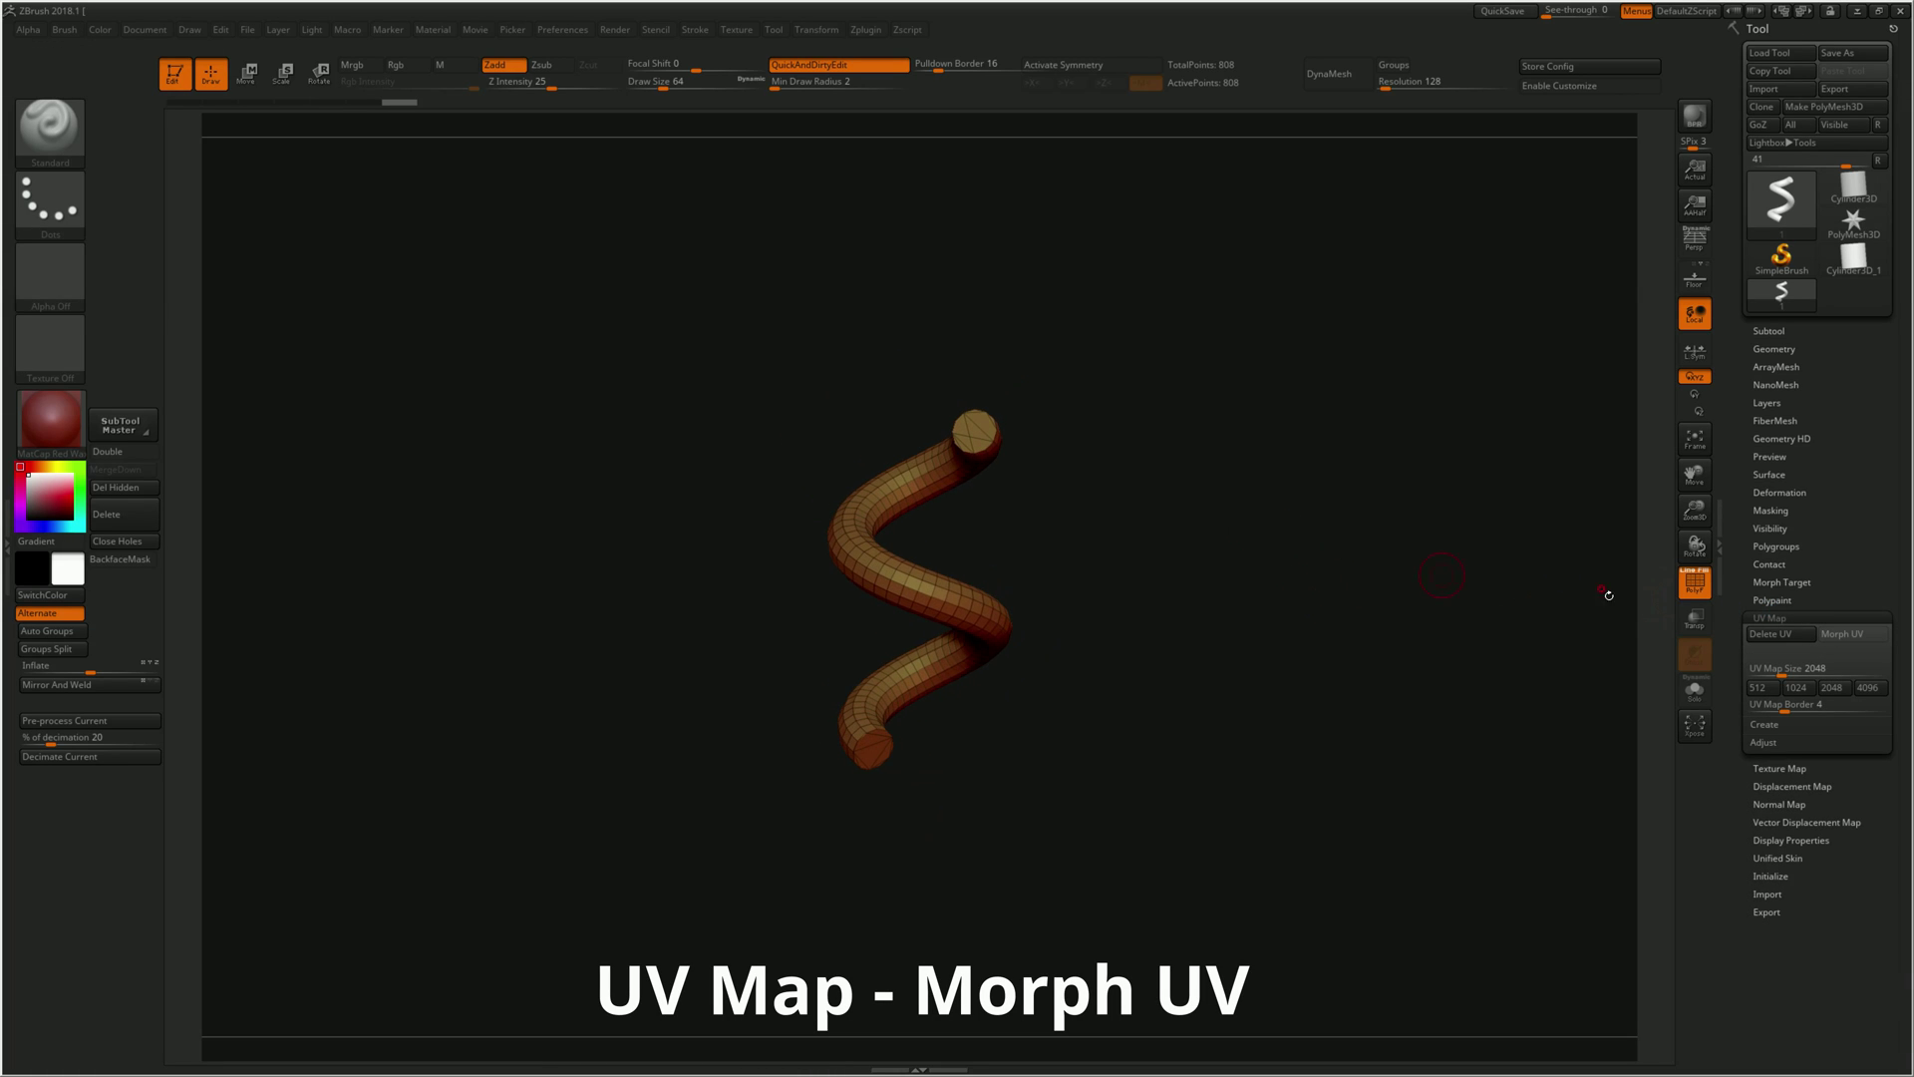
left_click(1845, 633)
left_click(1852, 633)
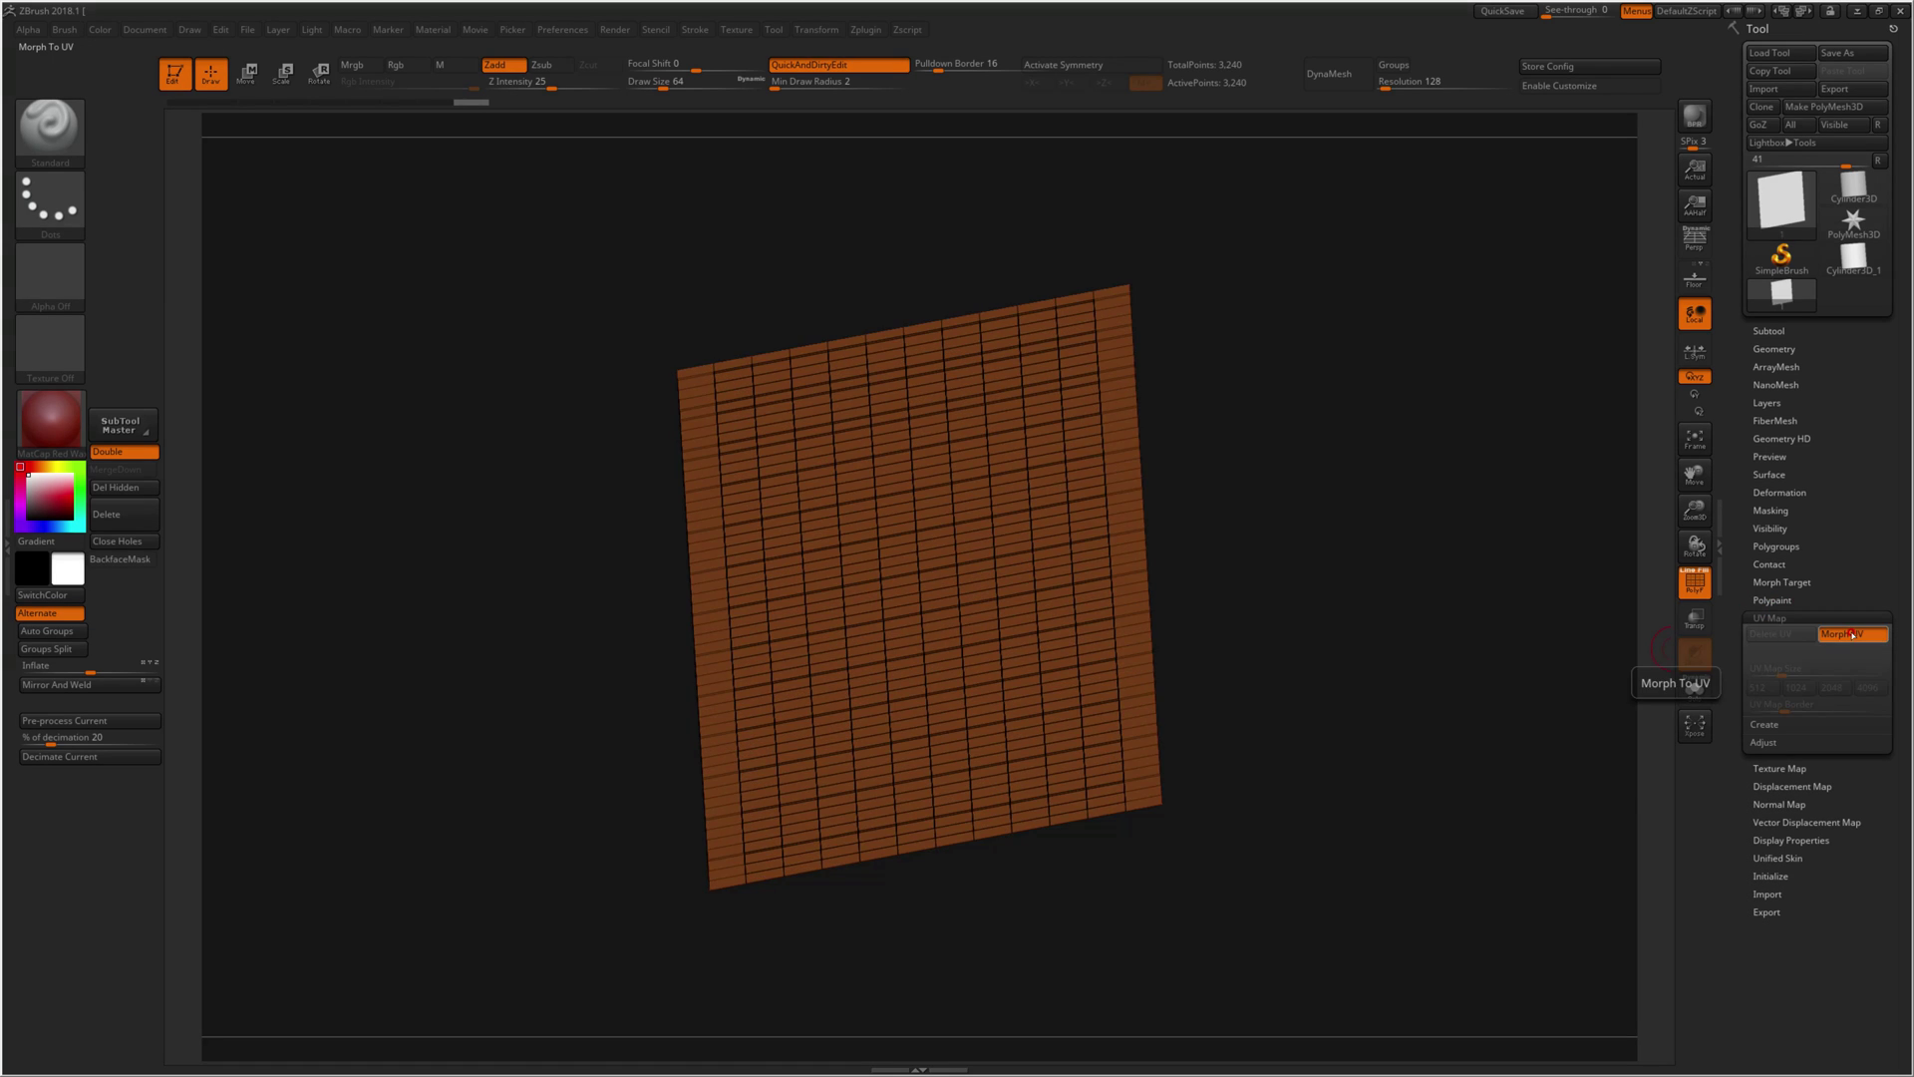
mouse_move(1410, 555)
left_mouse_down()
mouse_move(1475, 583)
mouse_move(1486, 535)
mouse_move(1522, 535)
mouse_move(1402, 534)
left_mouse_up()
left_click(1852, 633)
Step: Apply the scaleAlpha image from the Desktop as the helix's texture map
left_click(1779, 768)
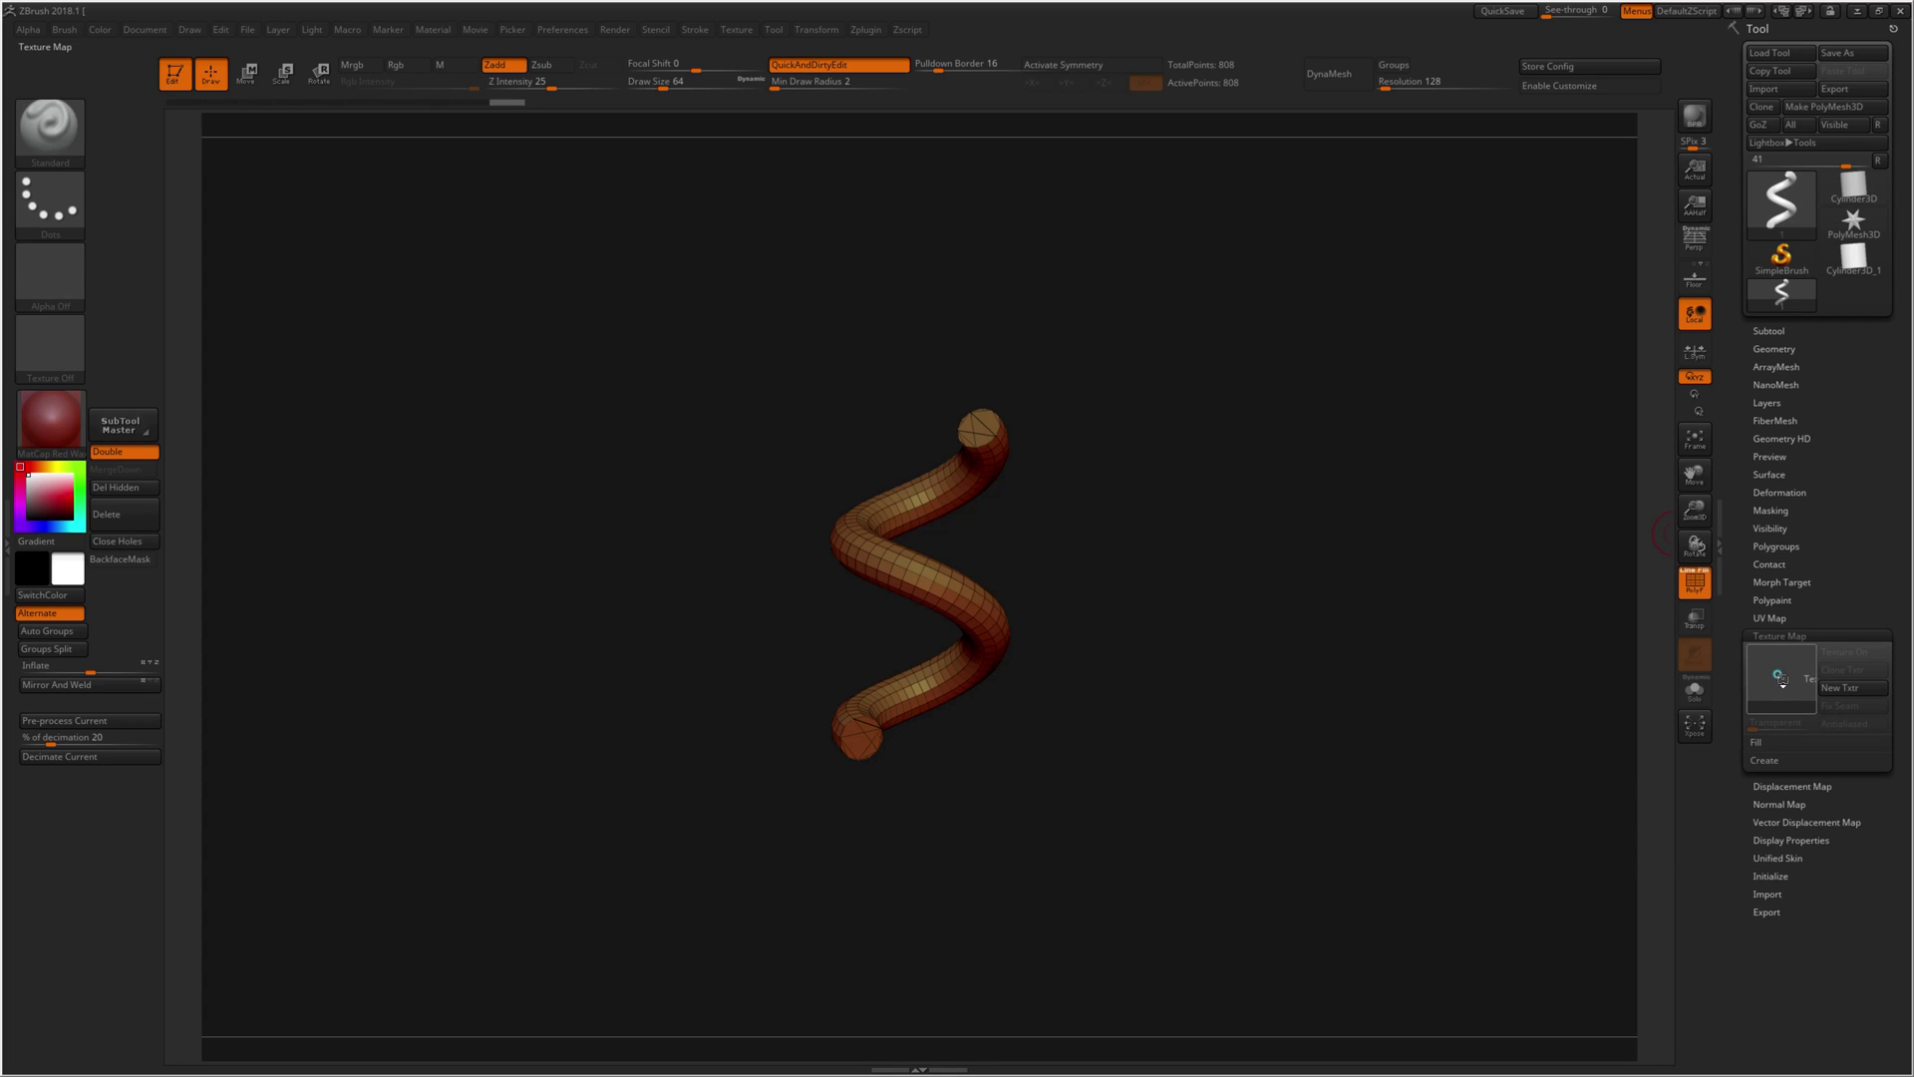
left_click(1782, 678)
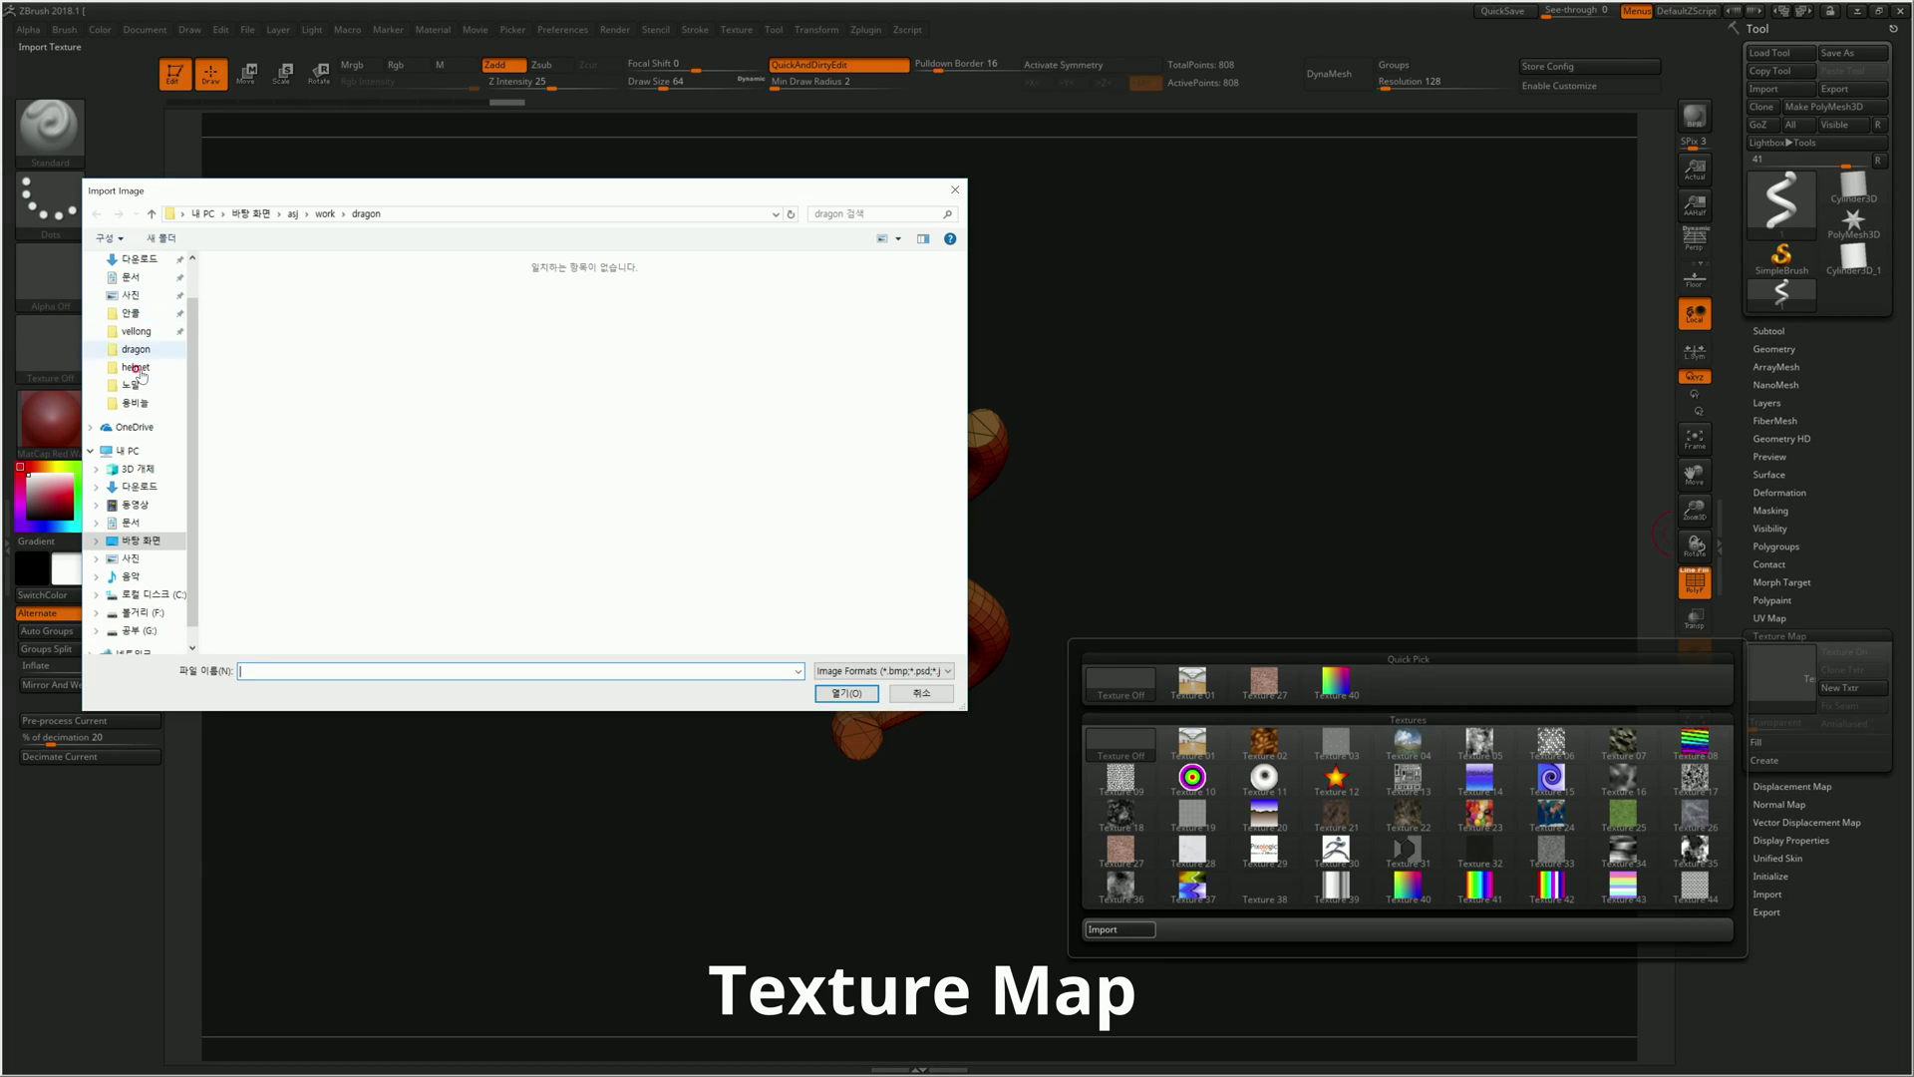
left_click(140, 541)
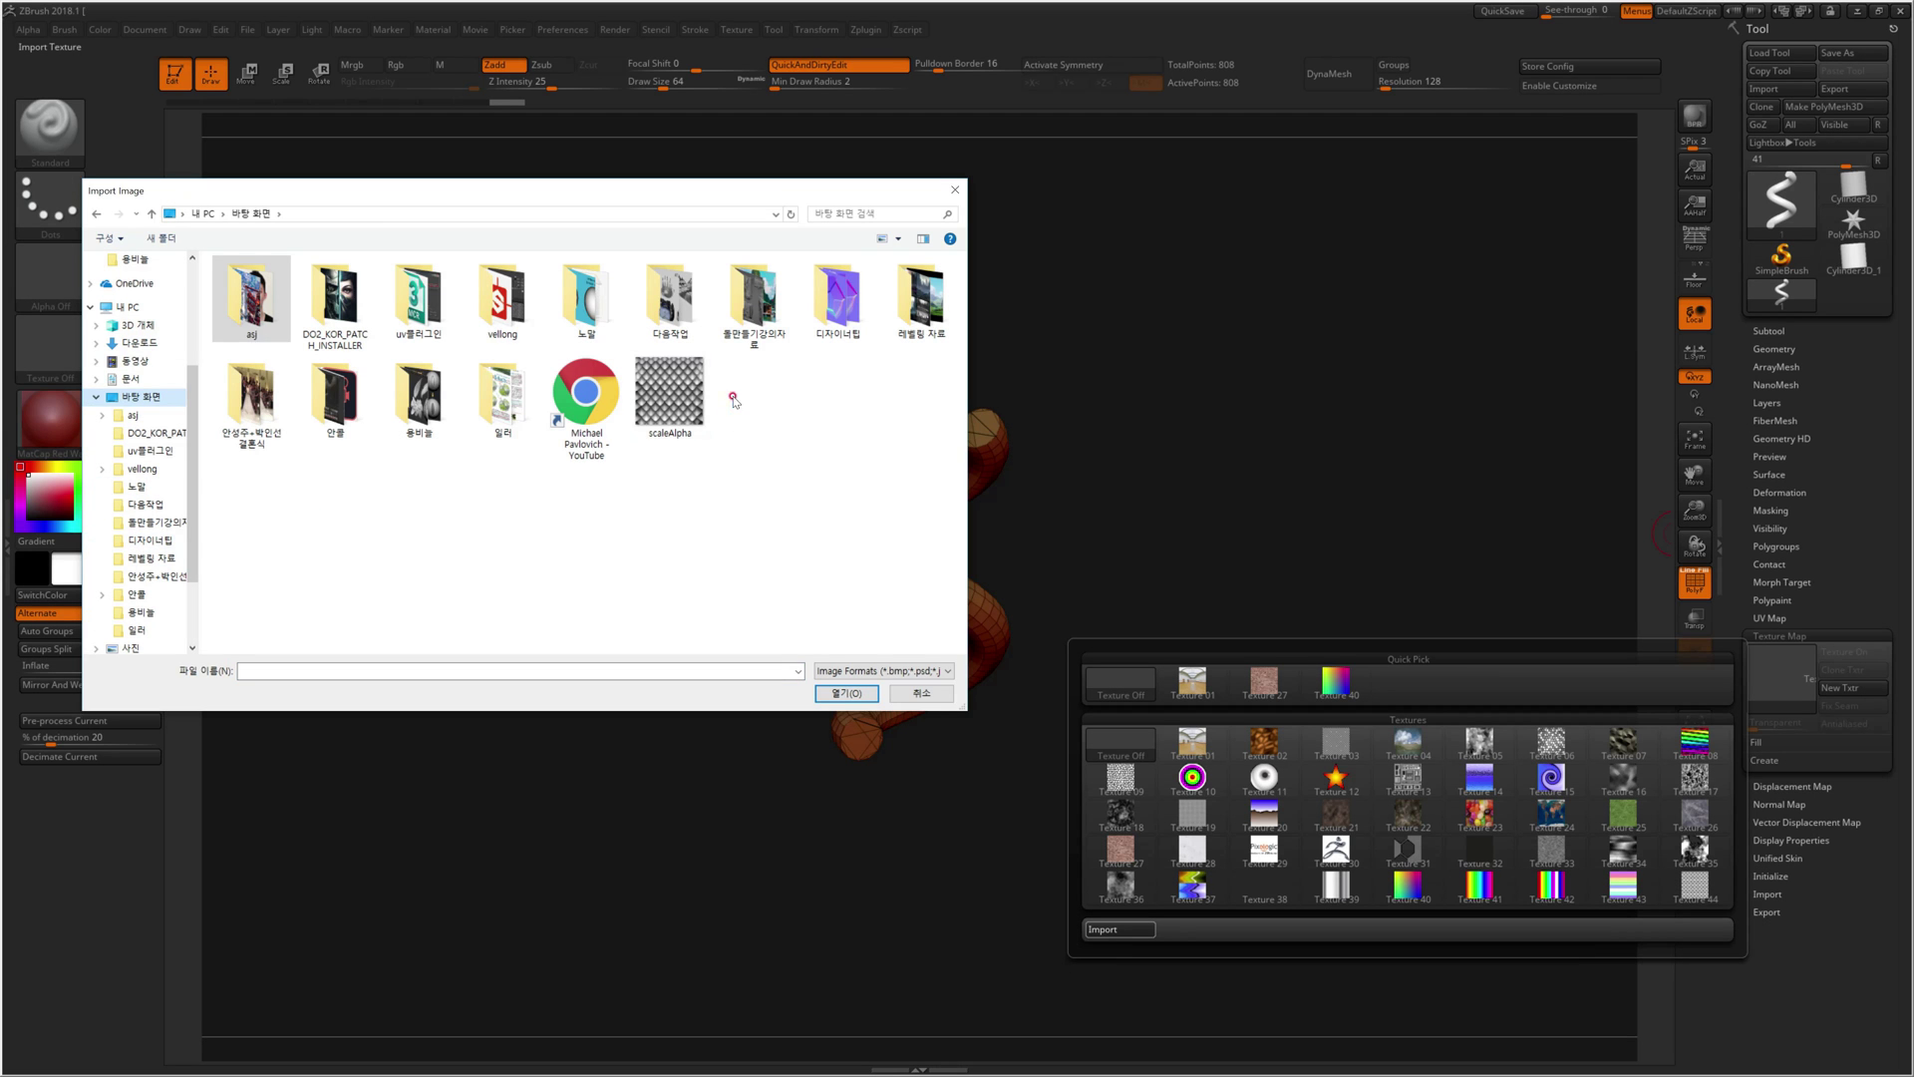
double_click(670, 399)
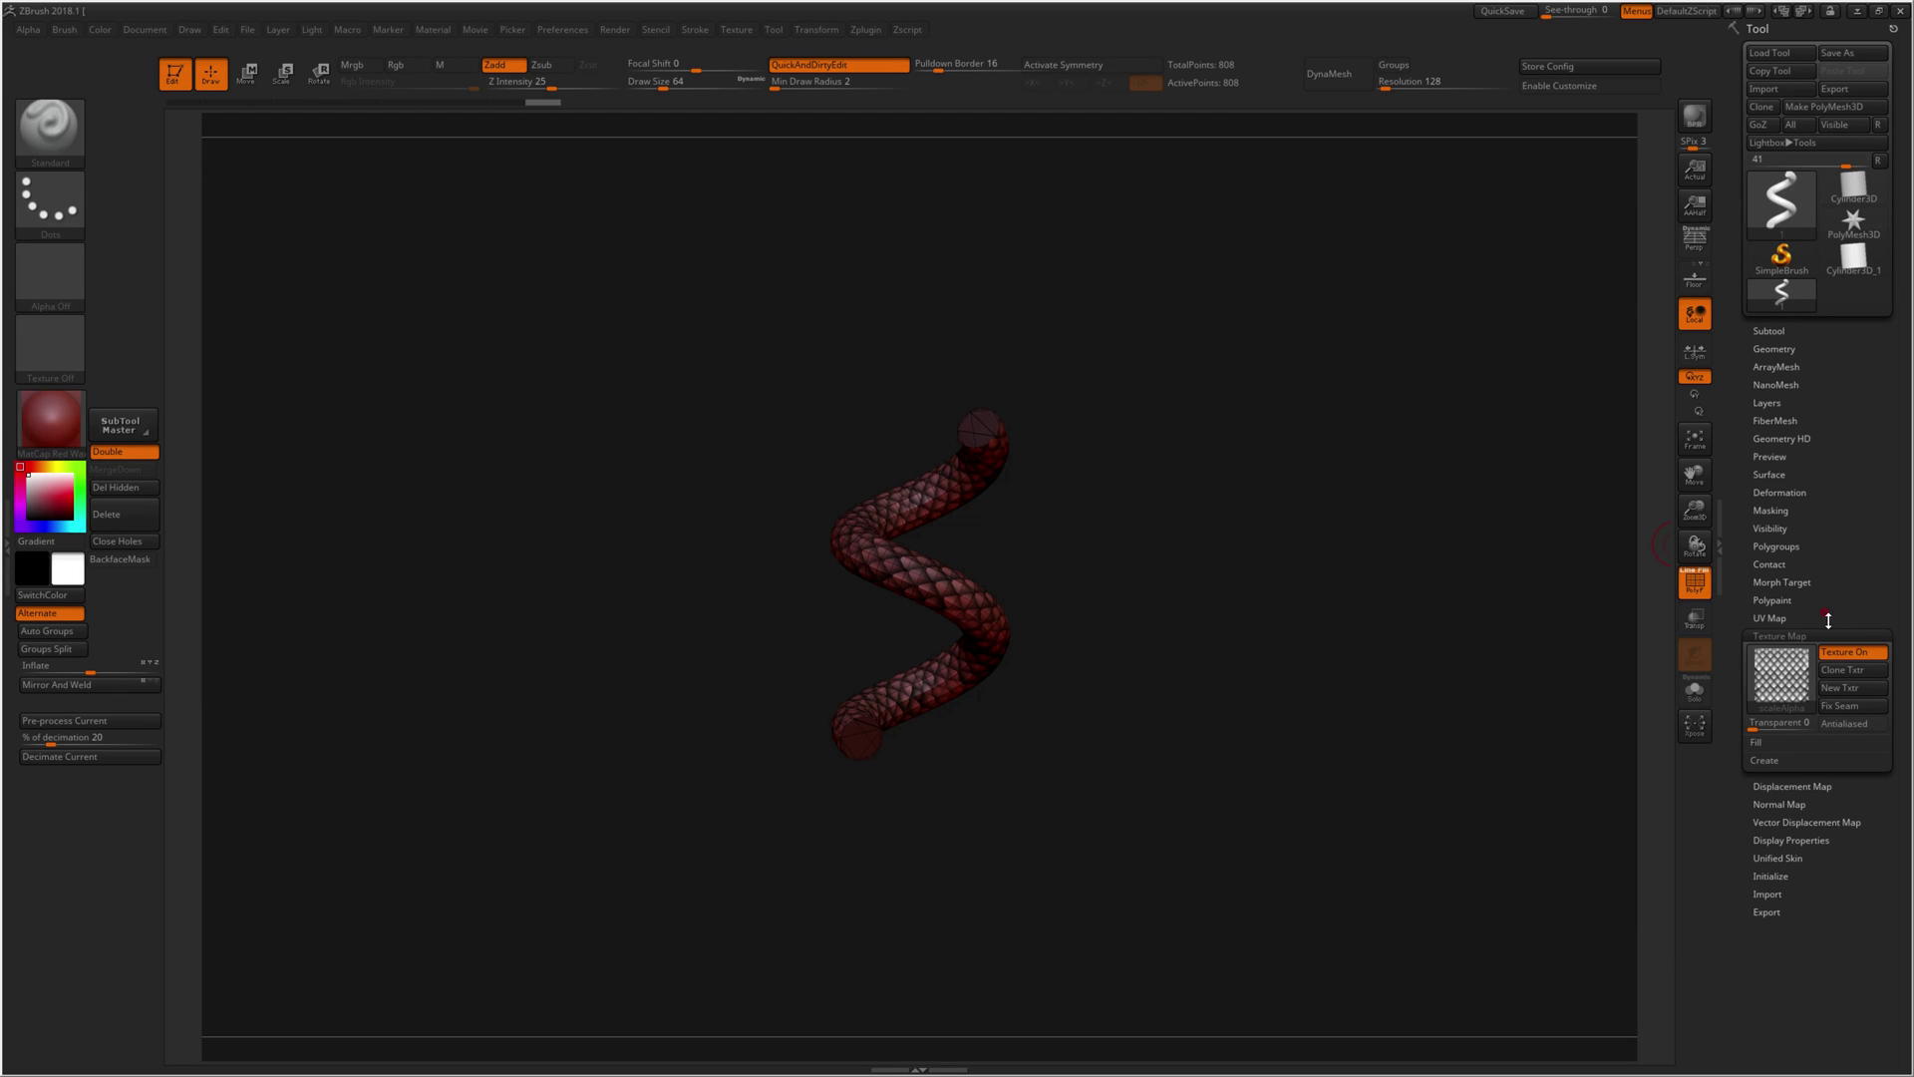
key("shift+f")
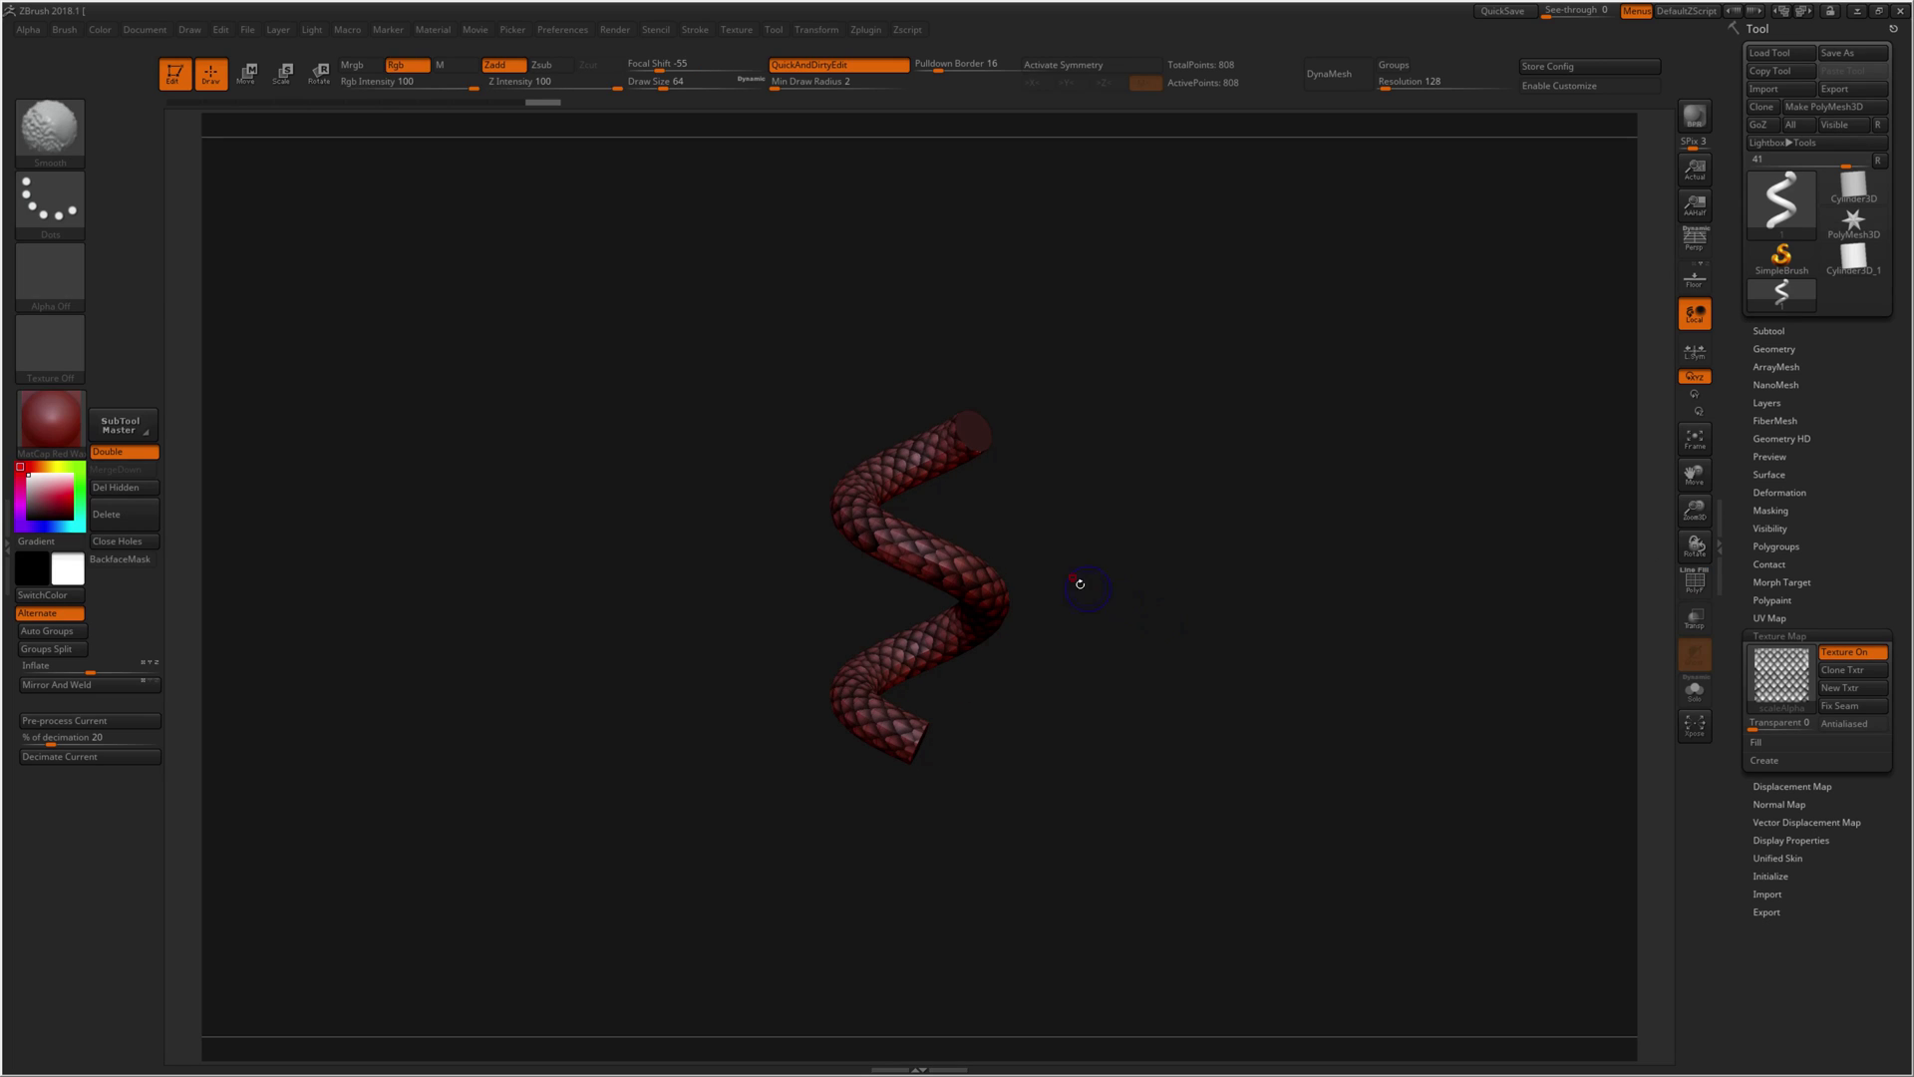
key("f")
mouse_move(1091, 802)
left_mouse_down("alt")
mouse_move(1094, 851)
mouse_move(1092, 697)
left_mouse_up("alt")
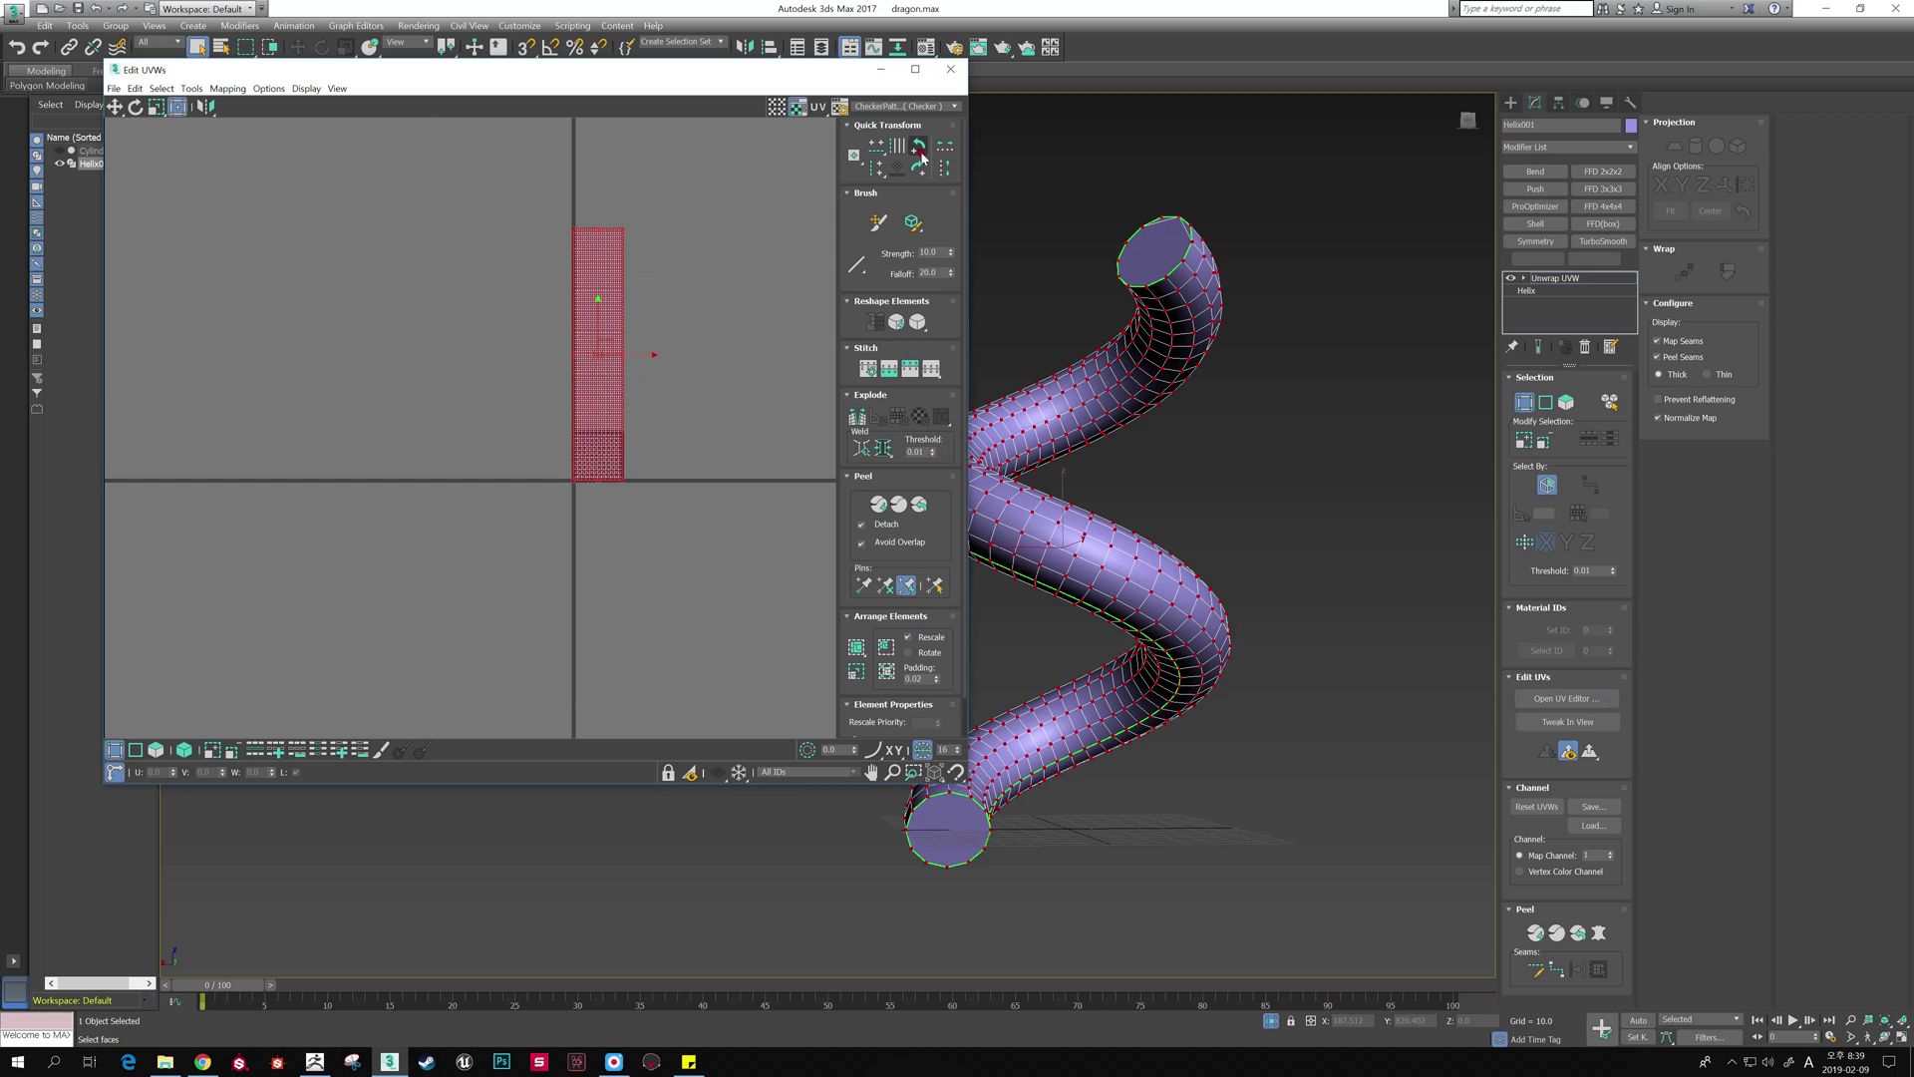
Step: Undo a trial UV strip rotation and import the exported helix OBJ, accepting polygon splitting
left_click(925, 142)
key("ctrl+z")
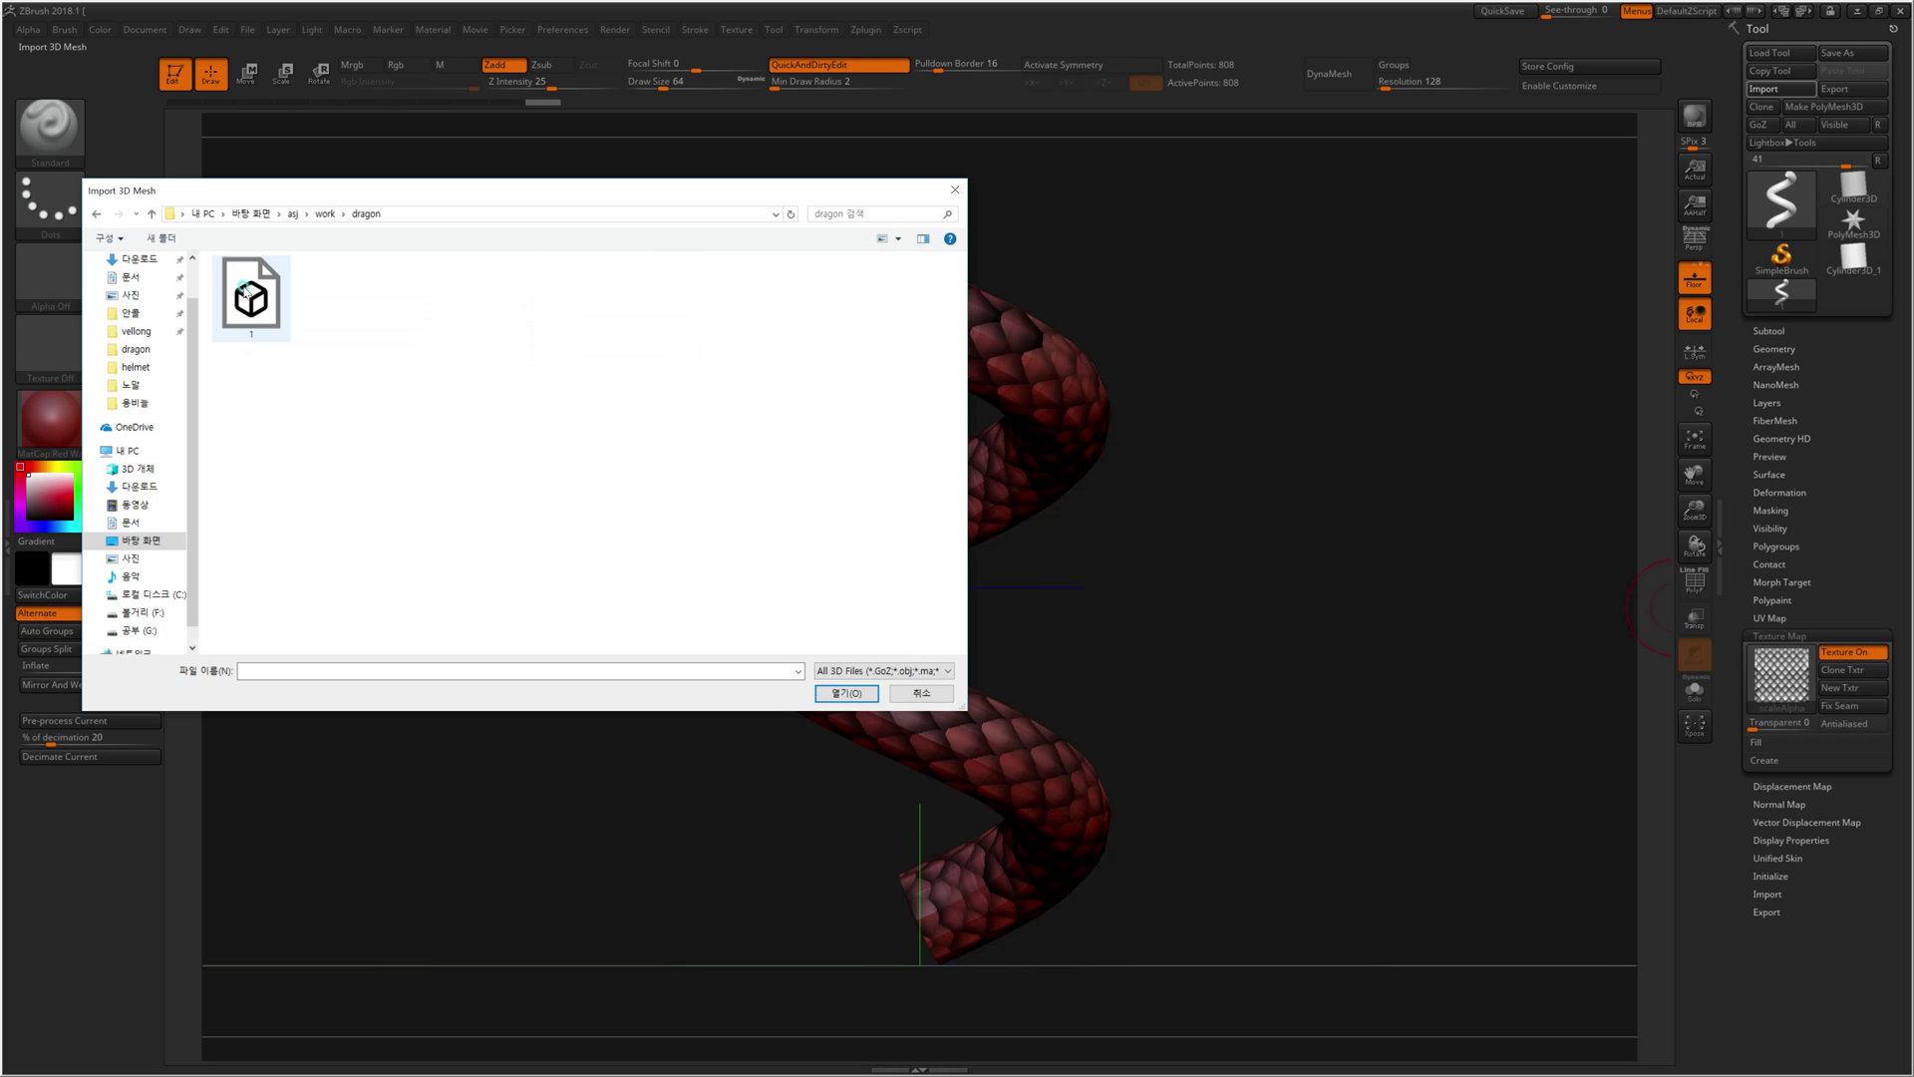
double_click(245, 289)
left_click(1551, 128)
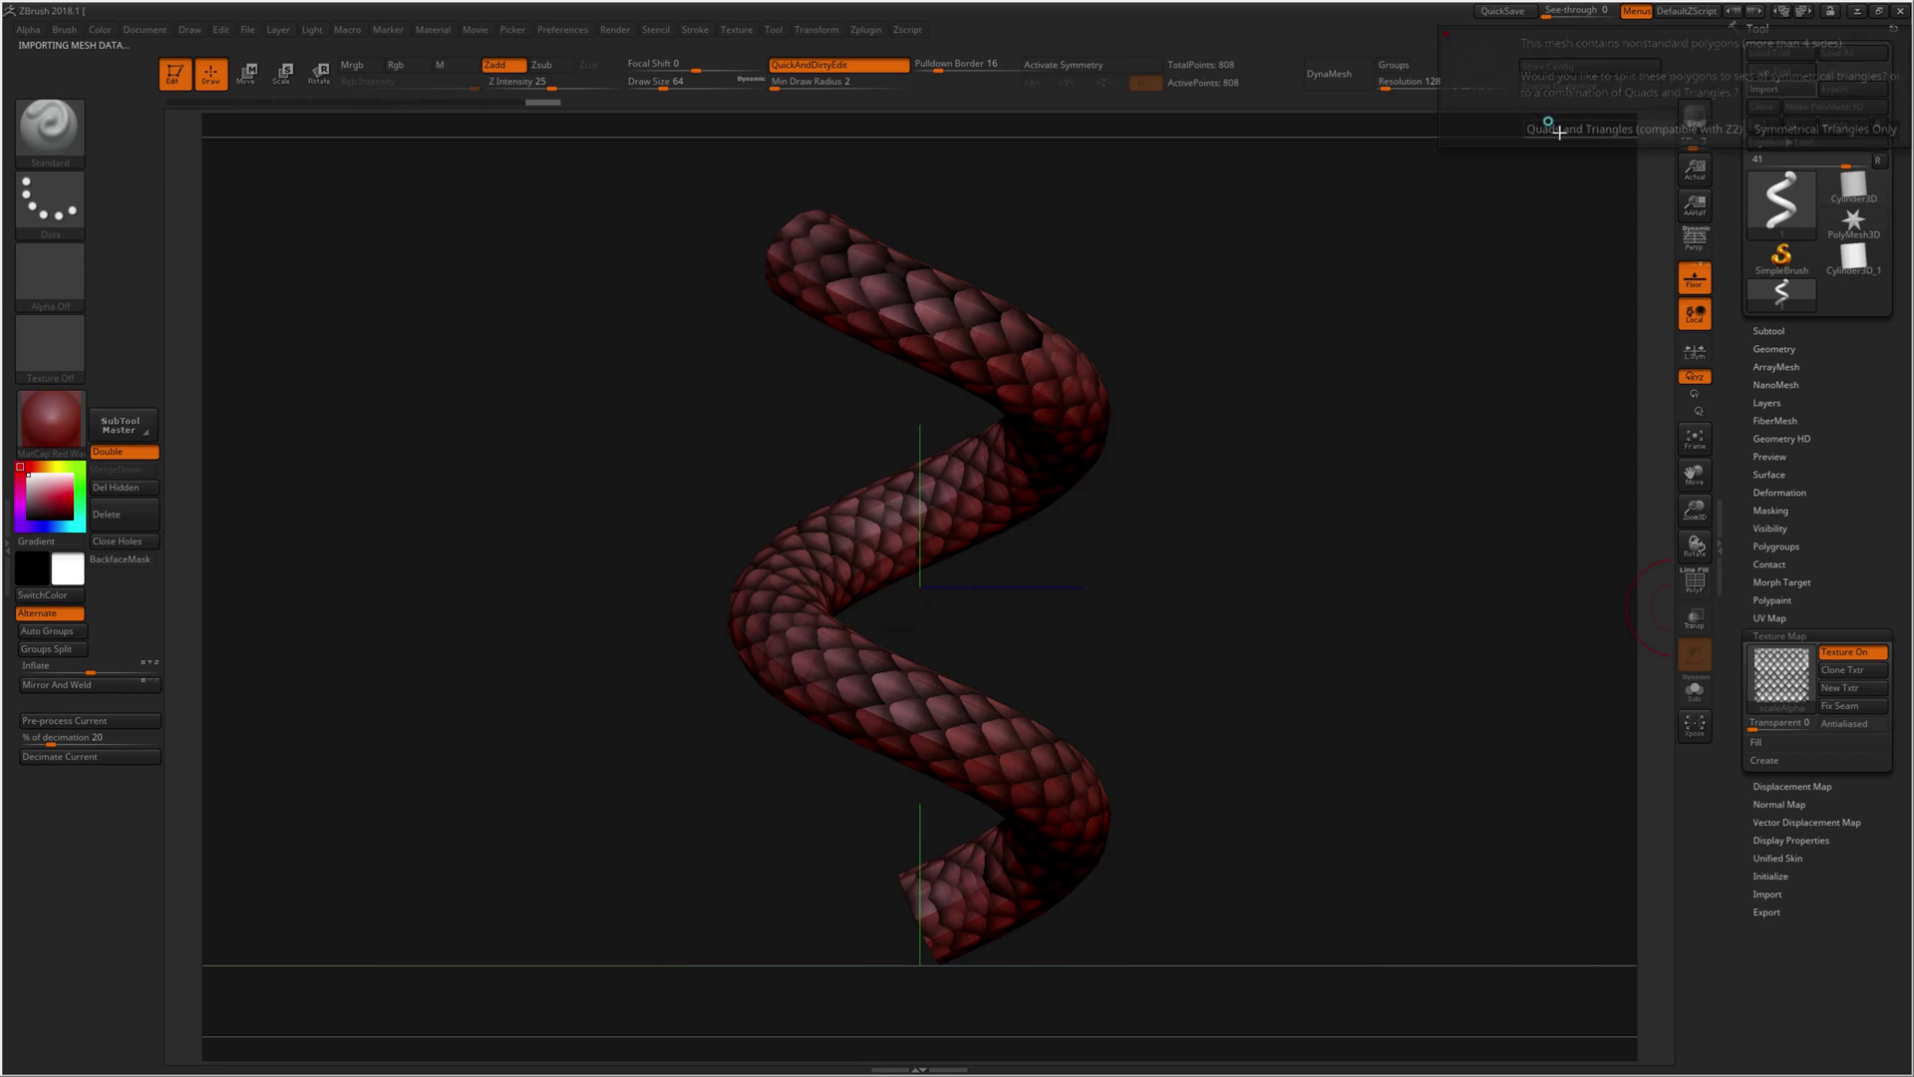
Step: Import the scaleAlpha image from the Desktop as the active alpha
mouse_move(1227, 329)
left_mouse_down()
mouse_move(1260, 333)
mouse_move(1220, 605)
left_mouse_up()
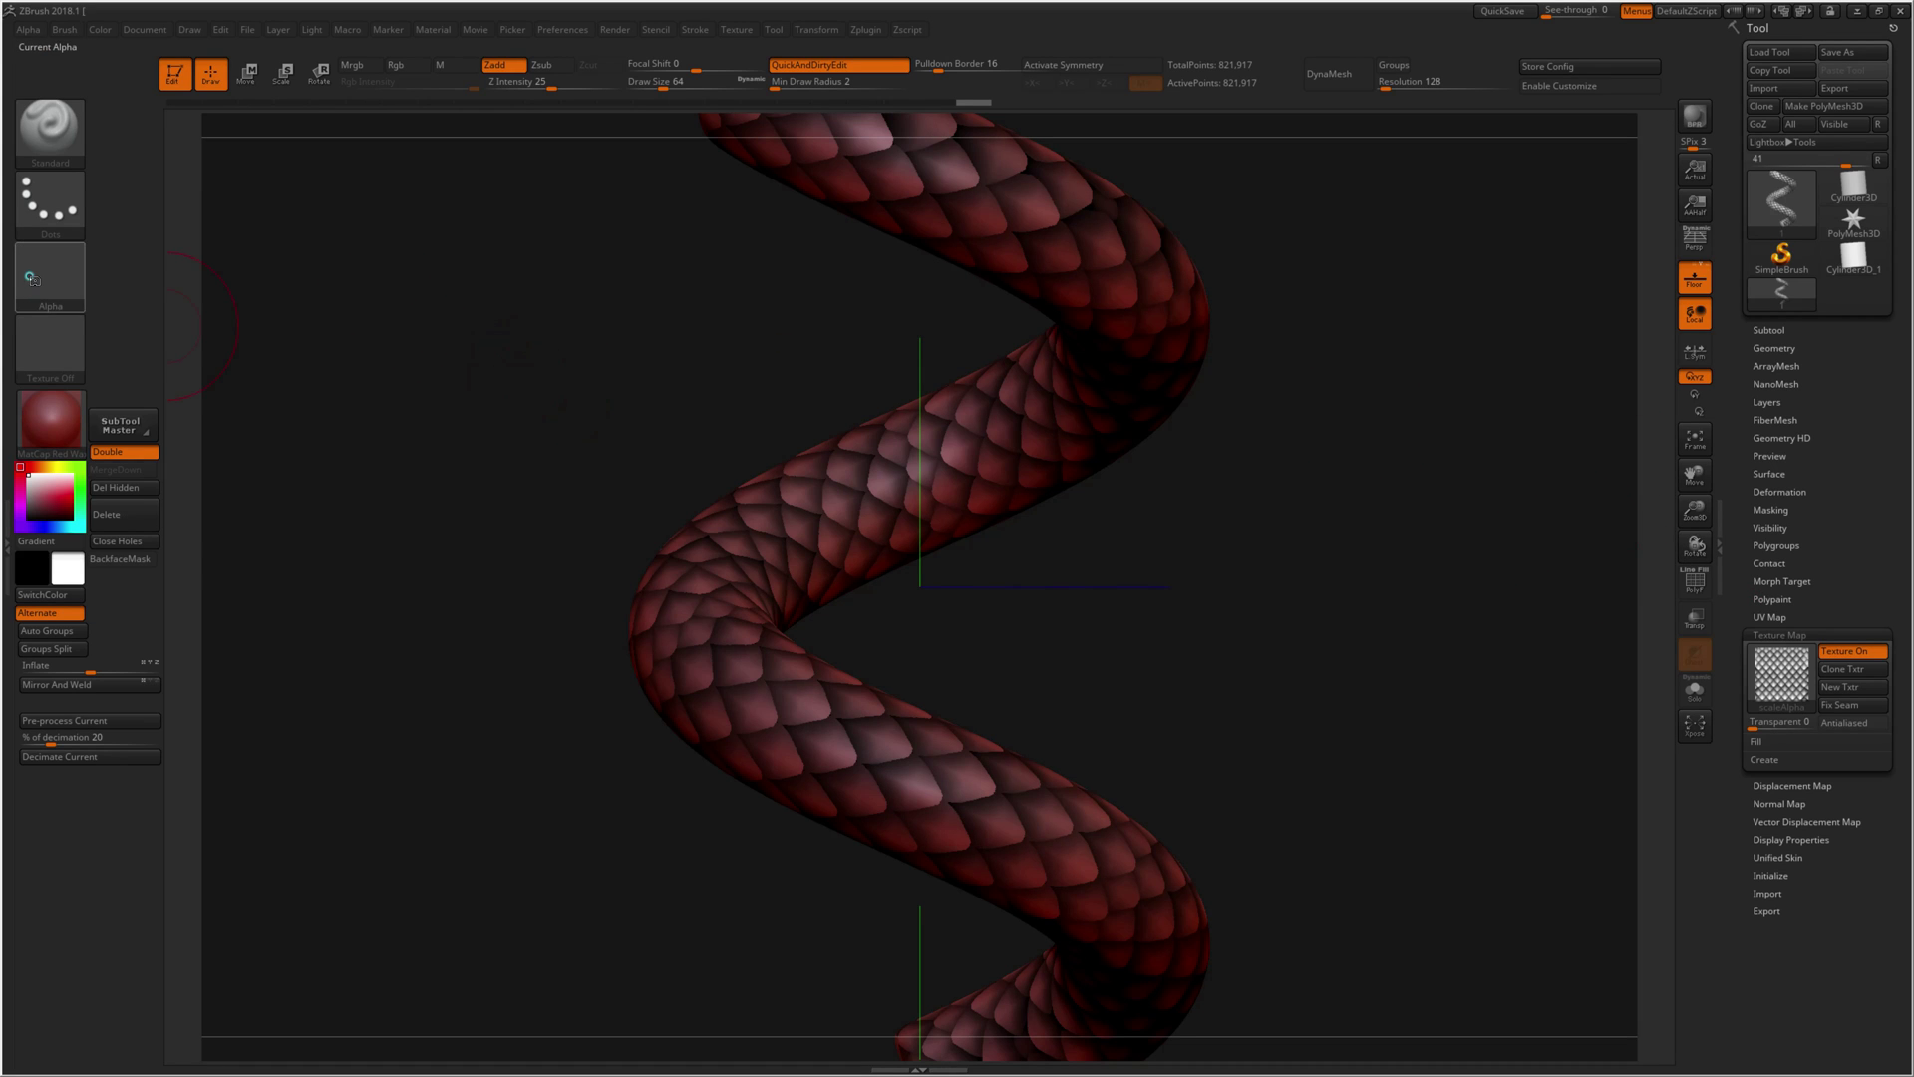
left_click(30, 277)
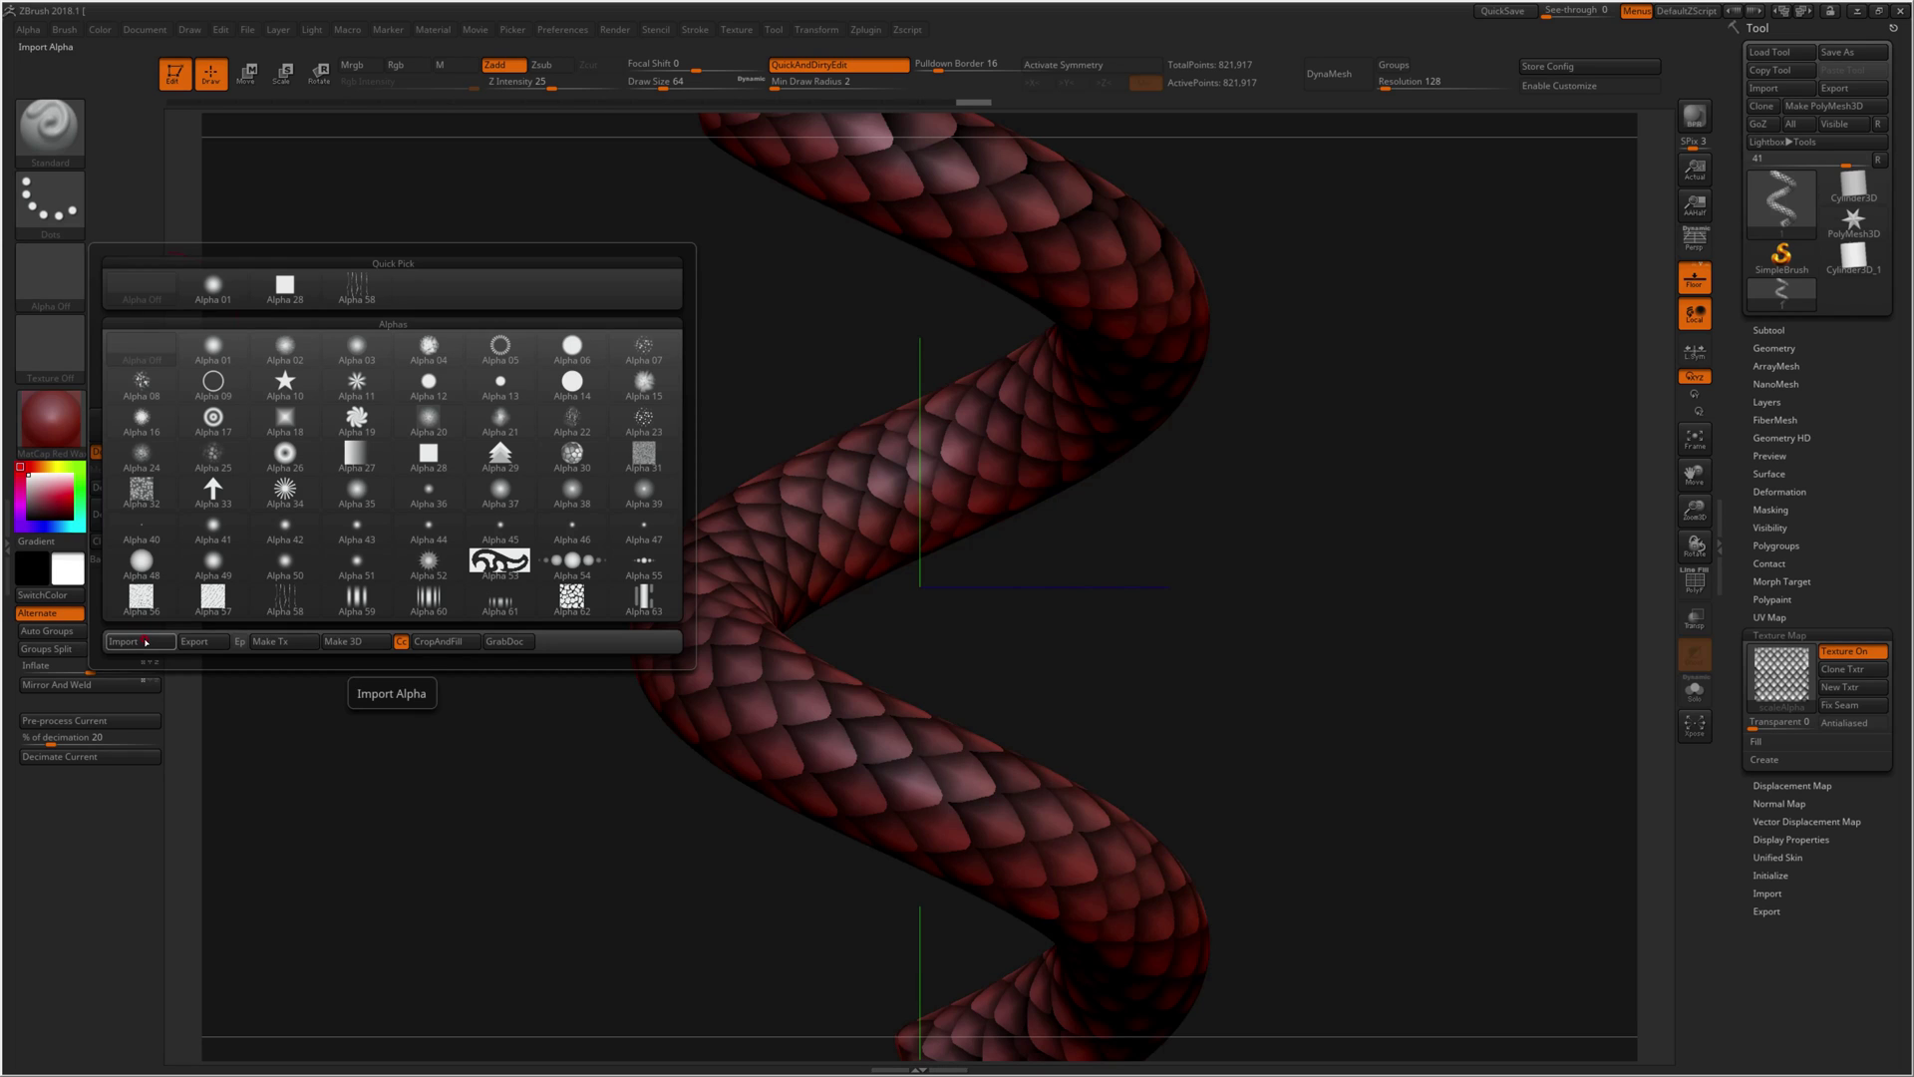
left_click(127, 641)
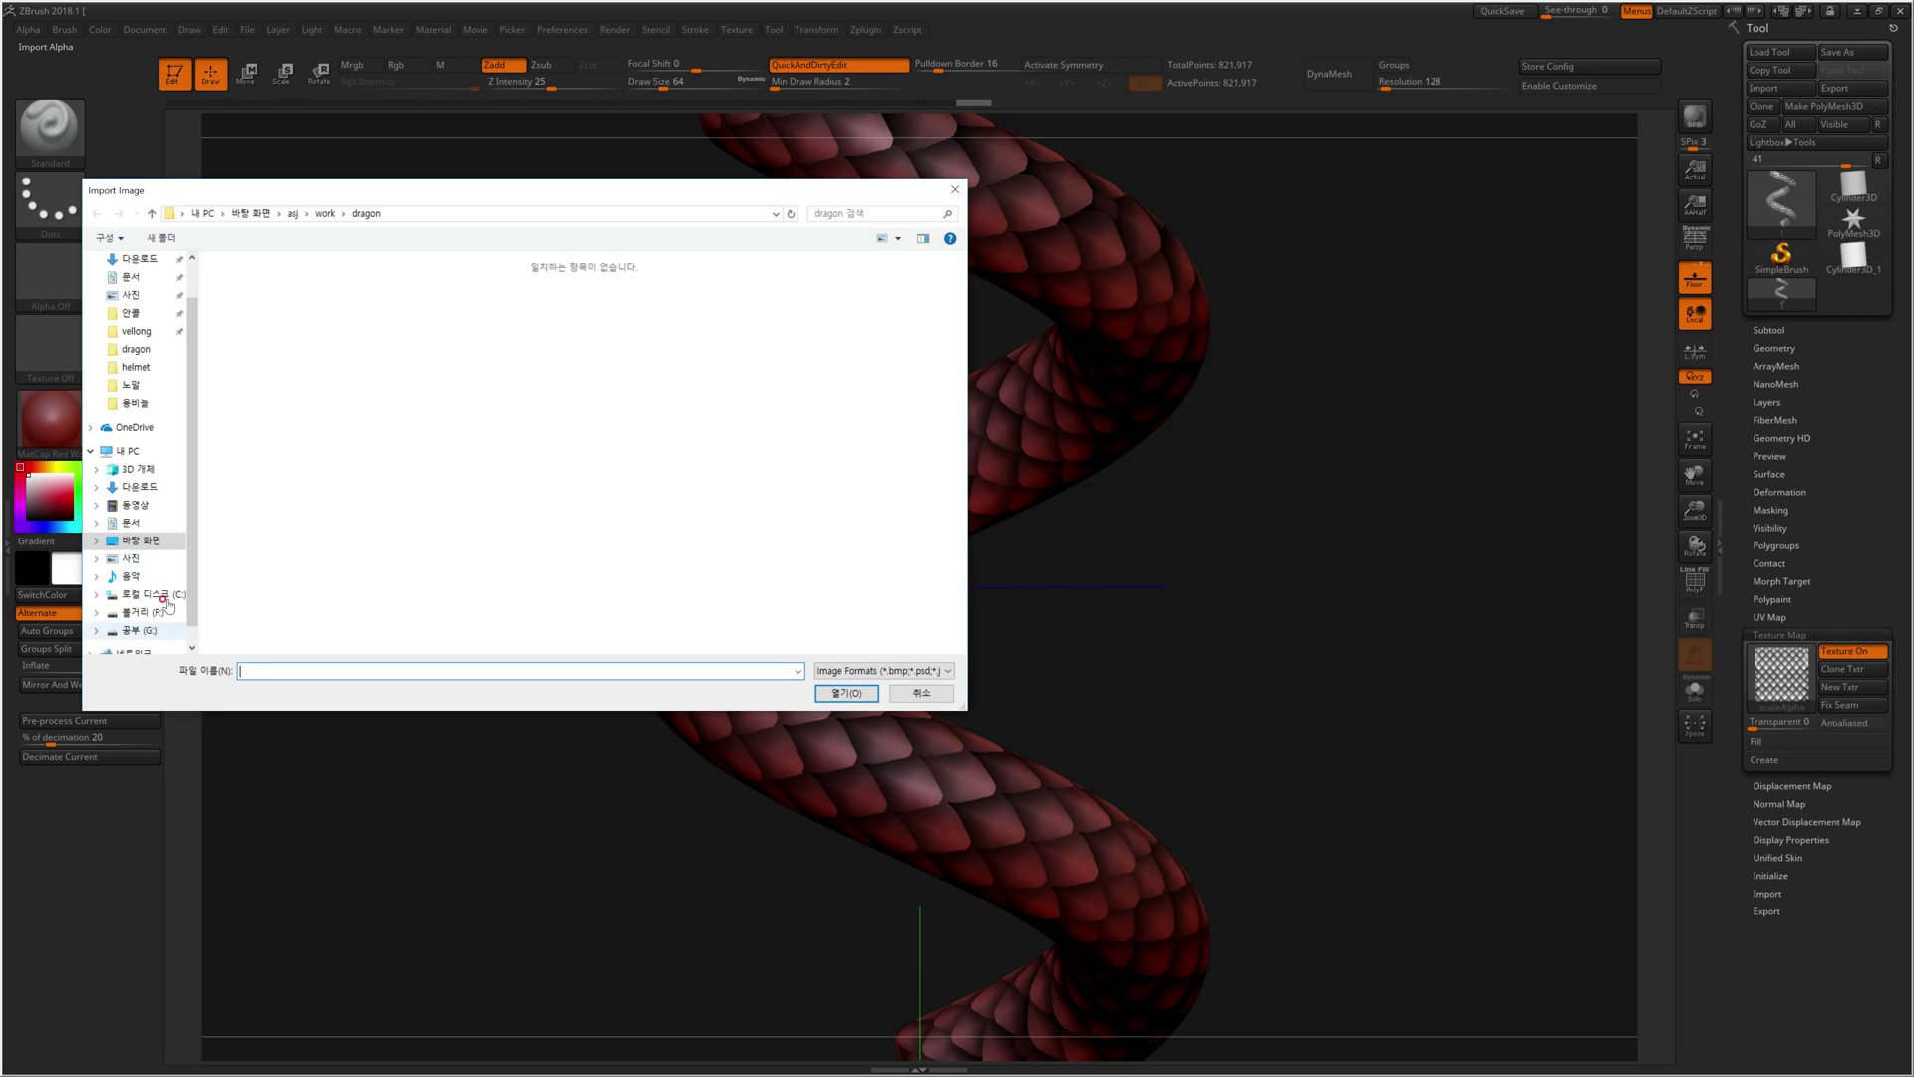
left_click(142, 541)
double_click(650, 419)
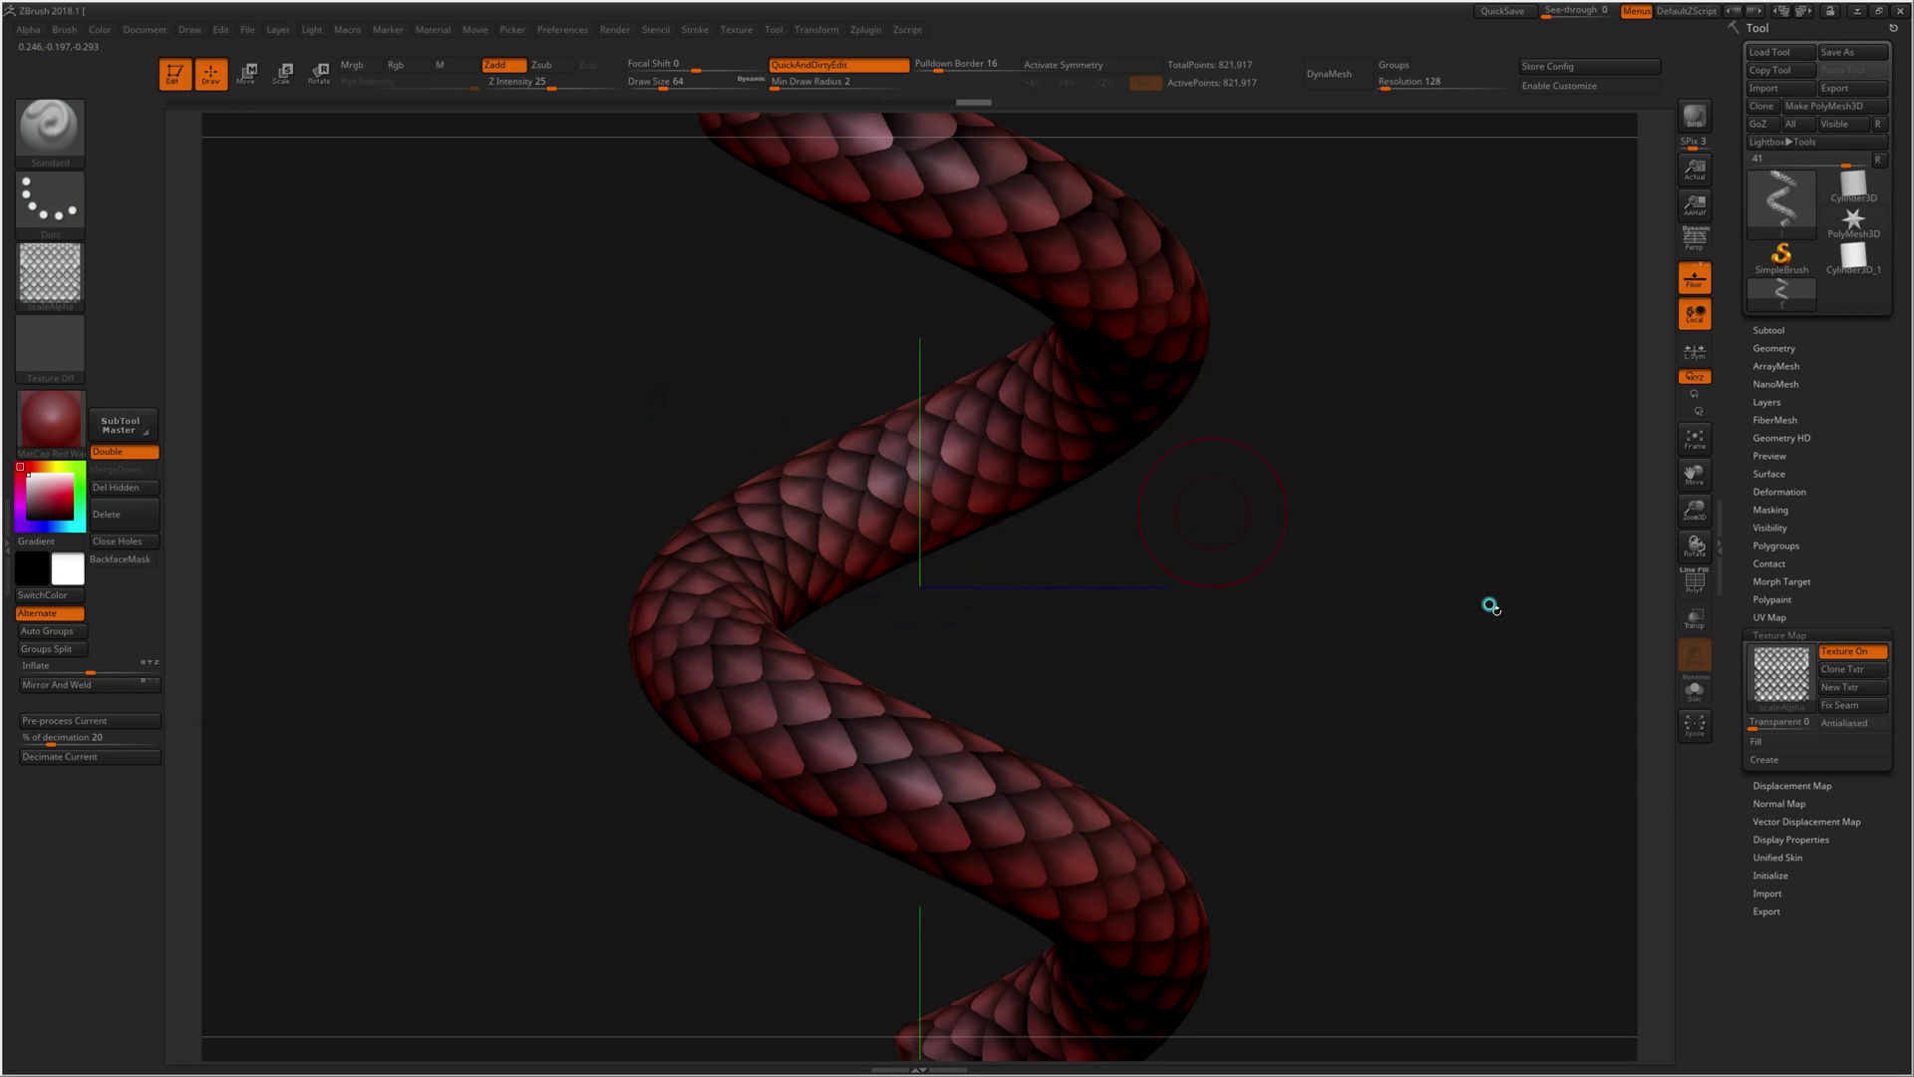
Step: Turn off the scale texture and mask the helix tube with Mask By Alpha
left_click(1844, 651)
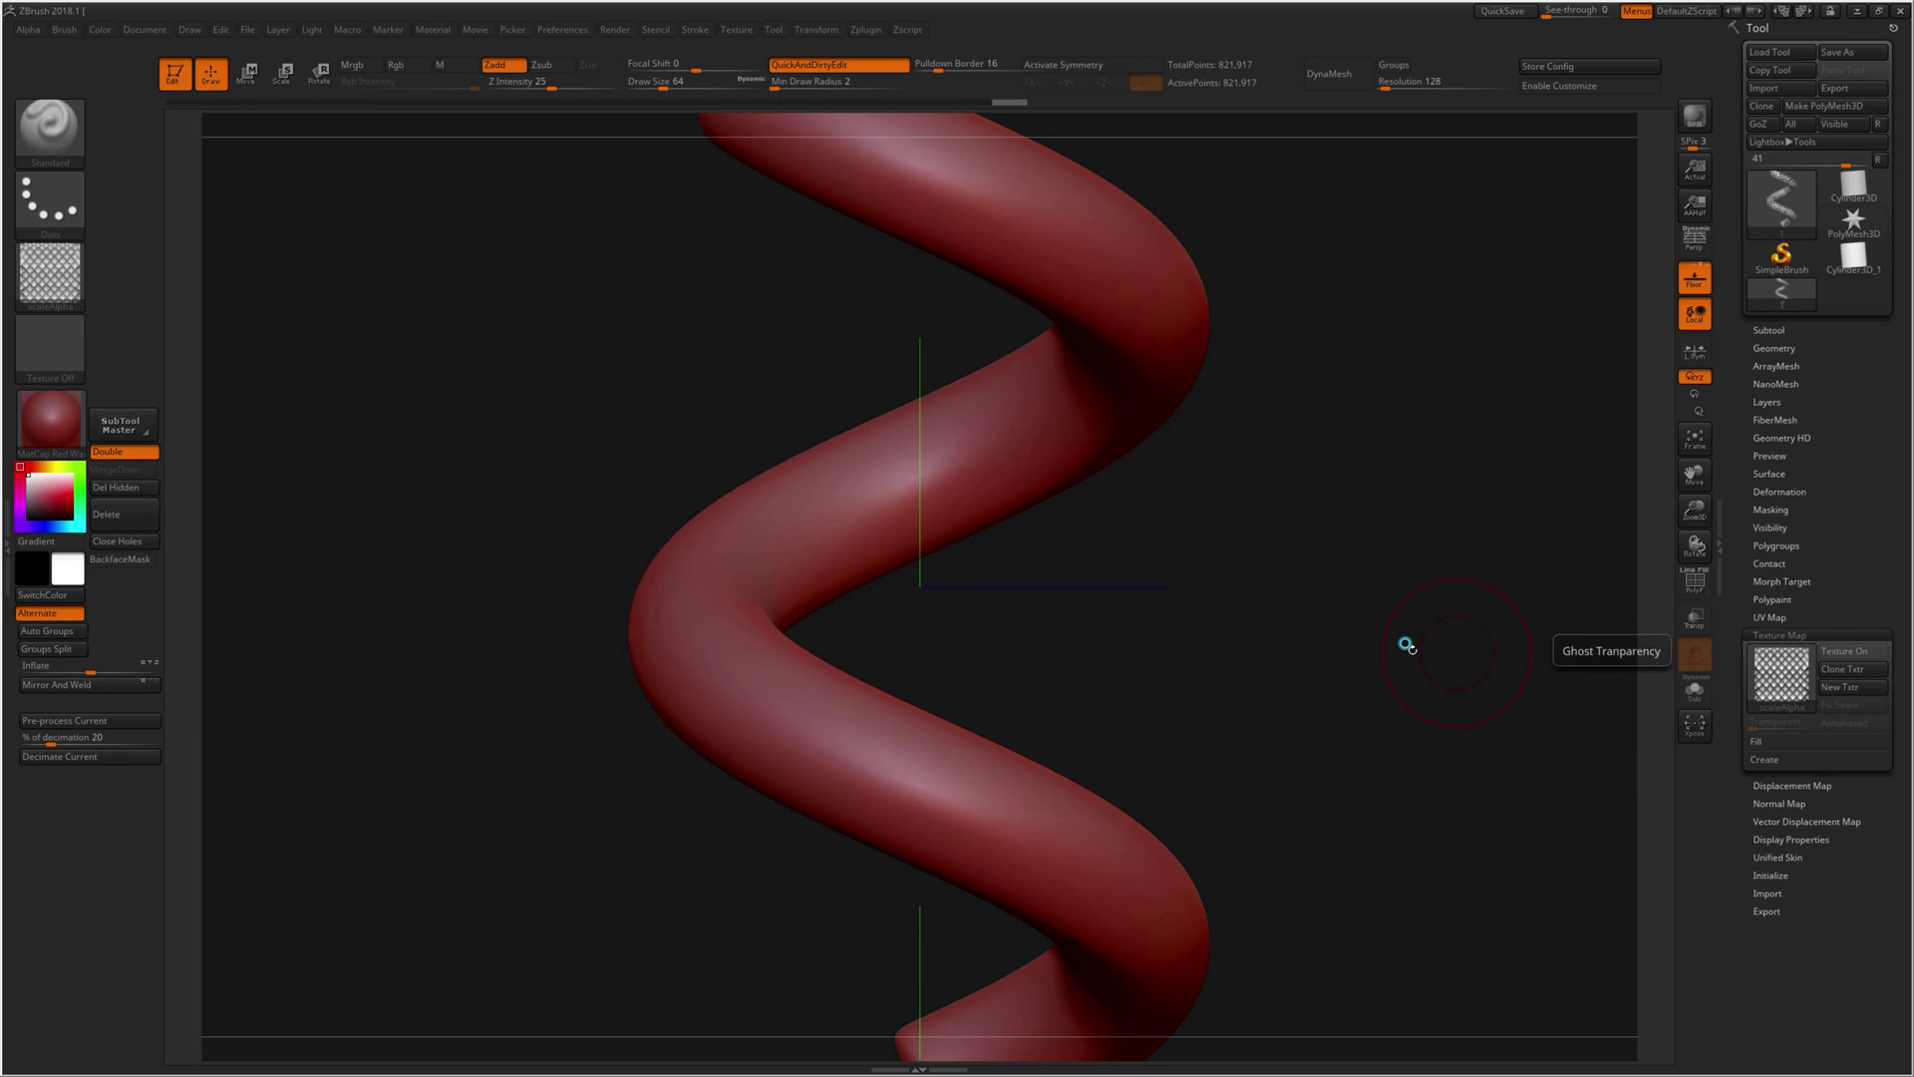
key("f")
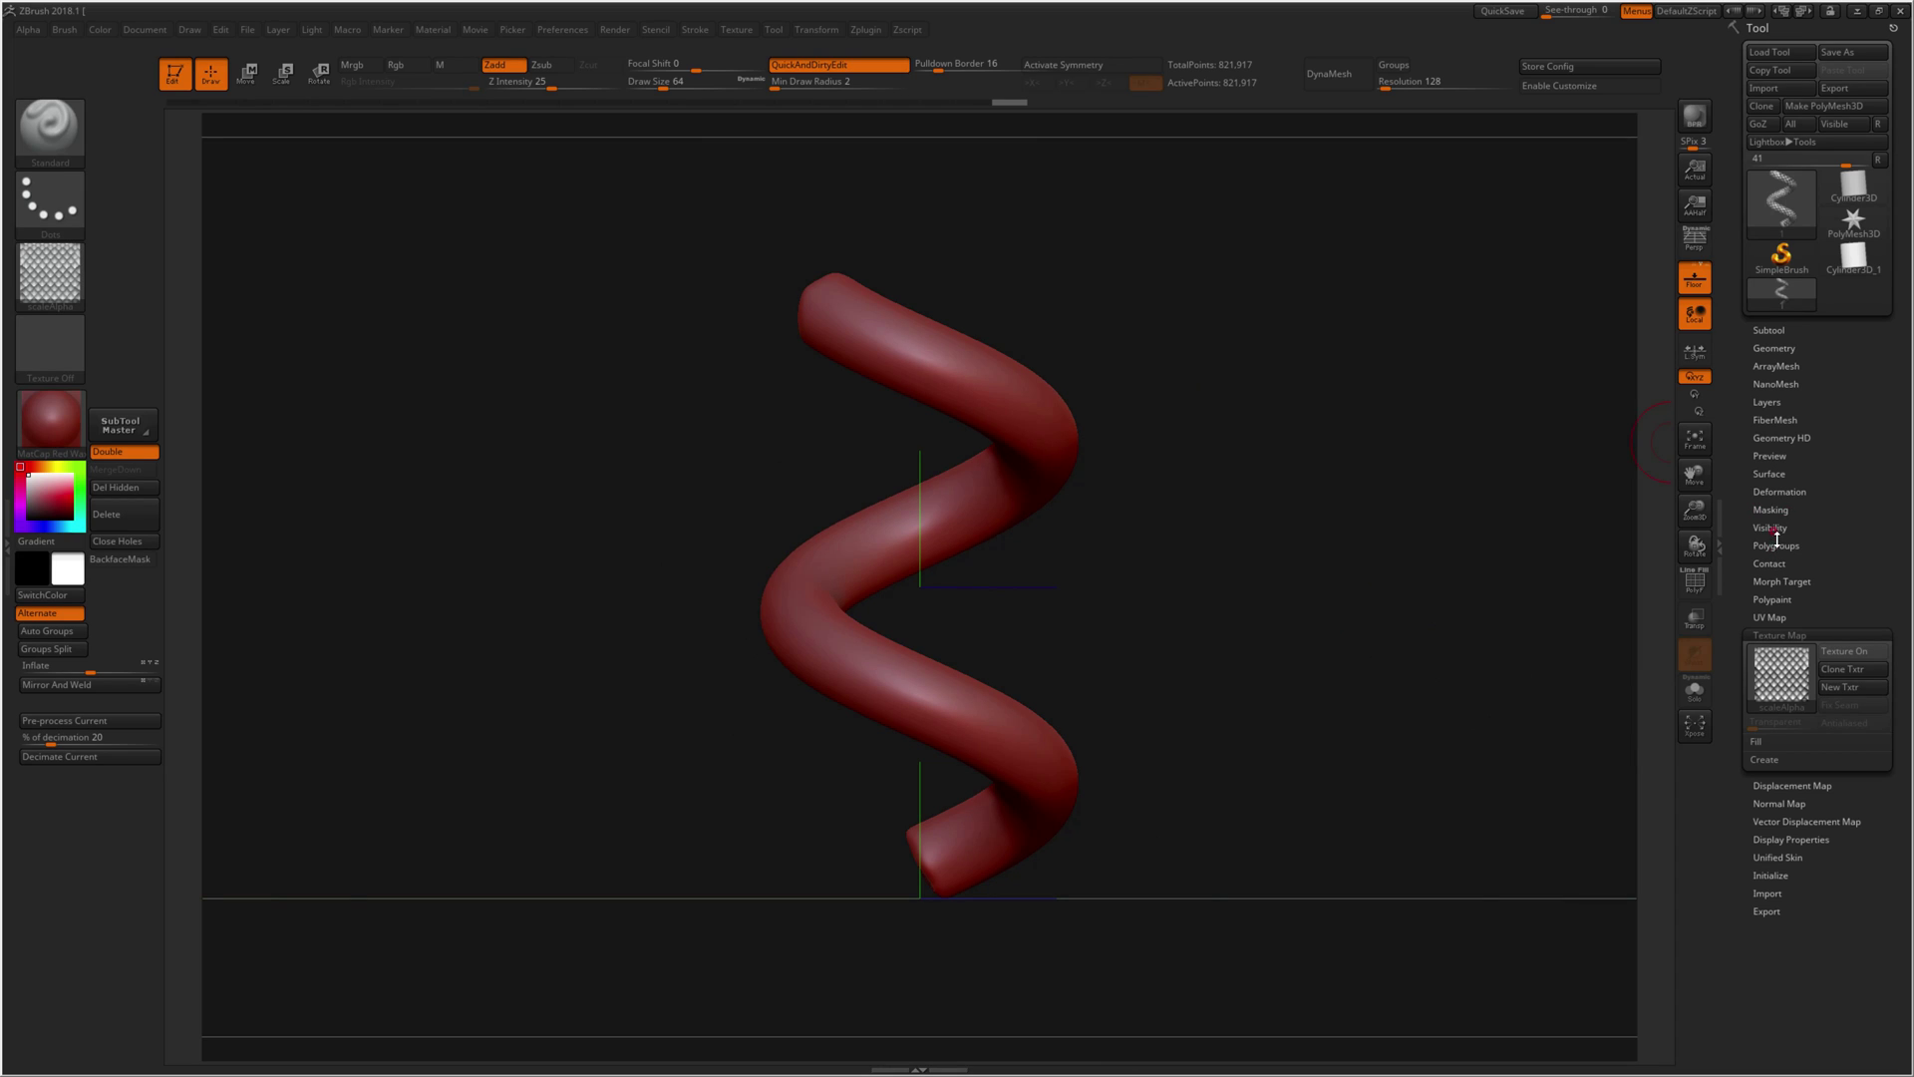
left_click(1776, 510)
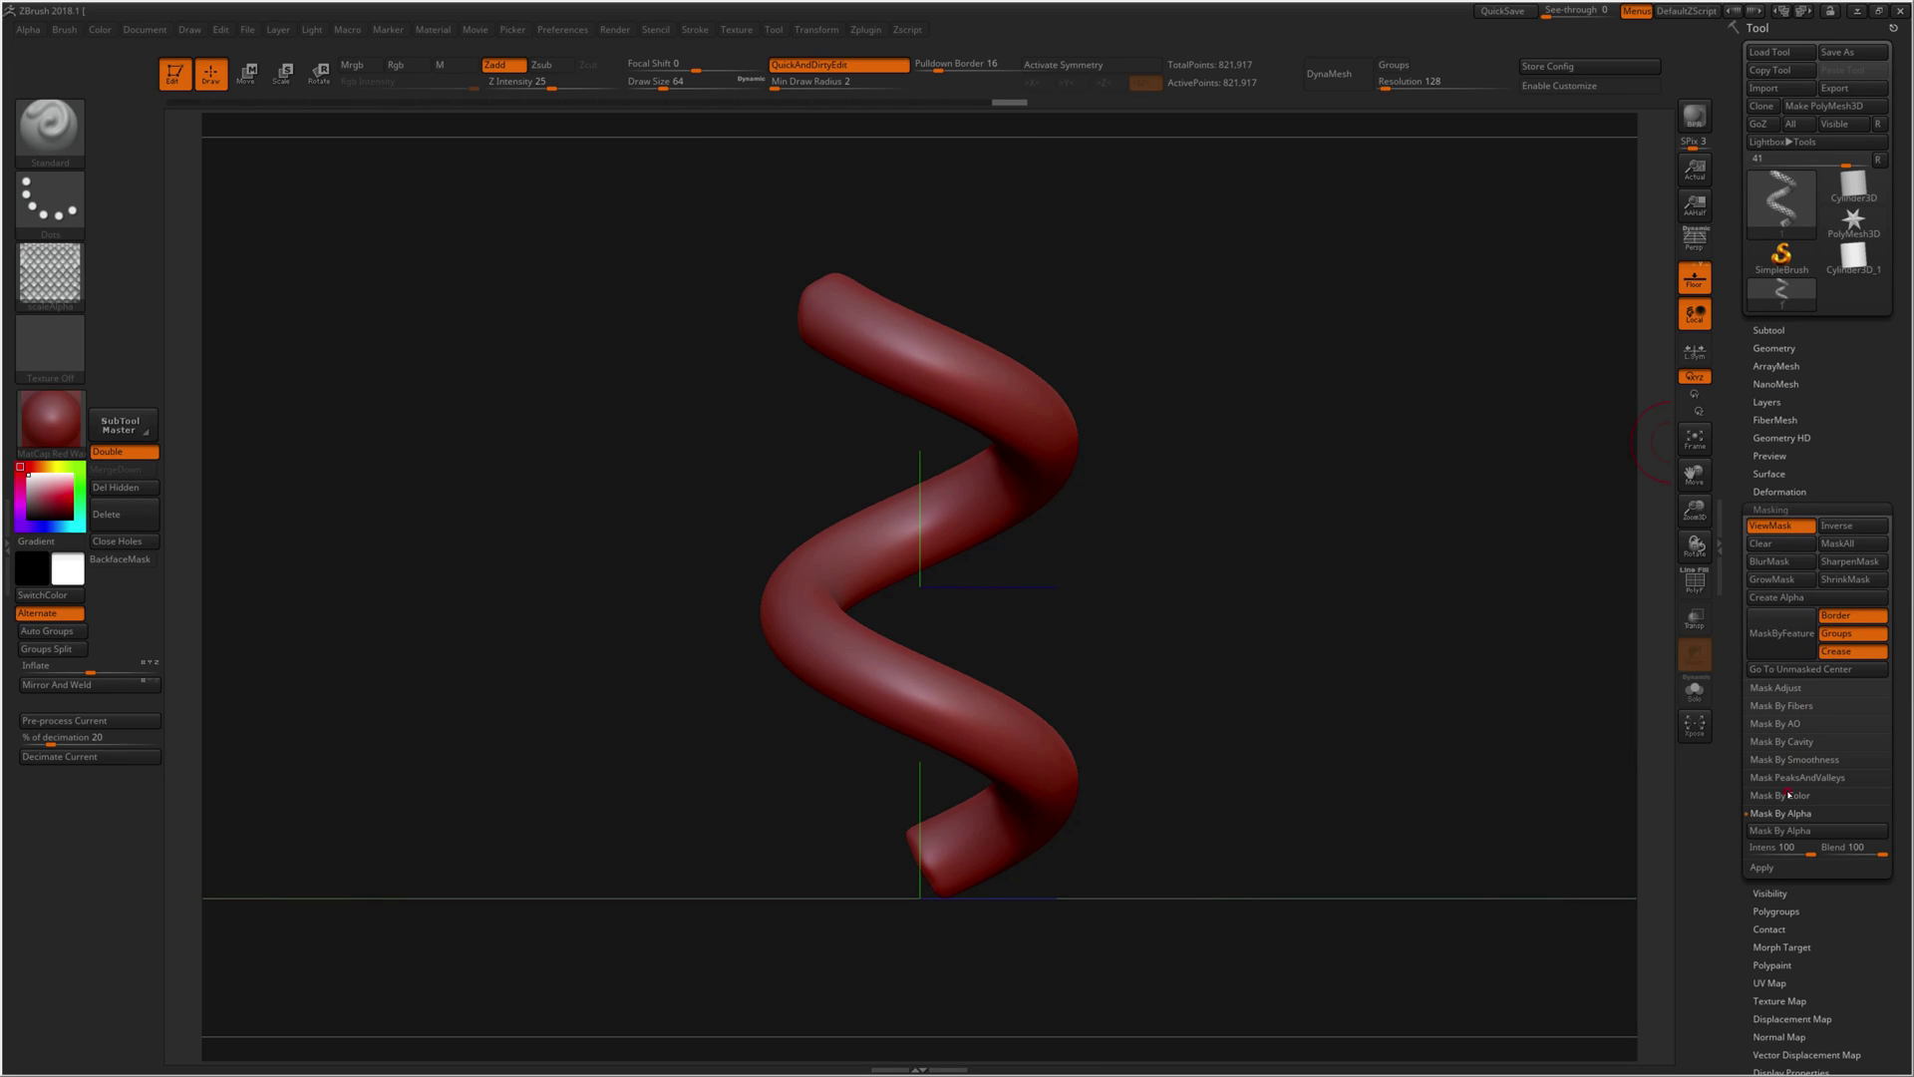
left_click(1780, 831)
mouse_move(1427, 671)
left_mouse_down()
mouse_move(1164, 583)
mouse_move(1236, 586)
mouse_move(1202, 620)
mouse_move(1338, 406)
left_mouse_up()
left_click(1780, 347)
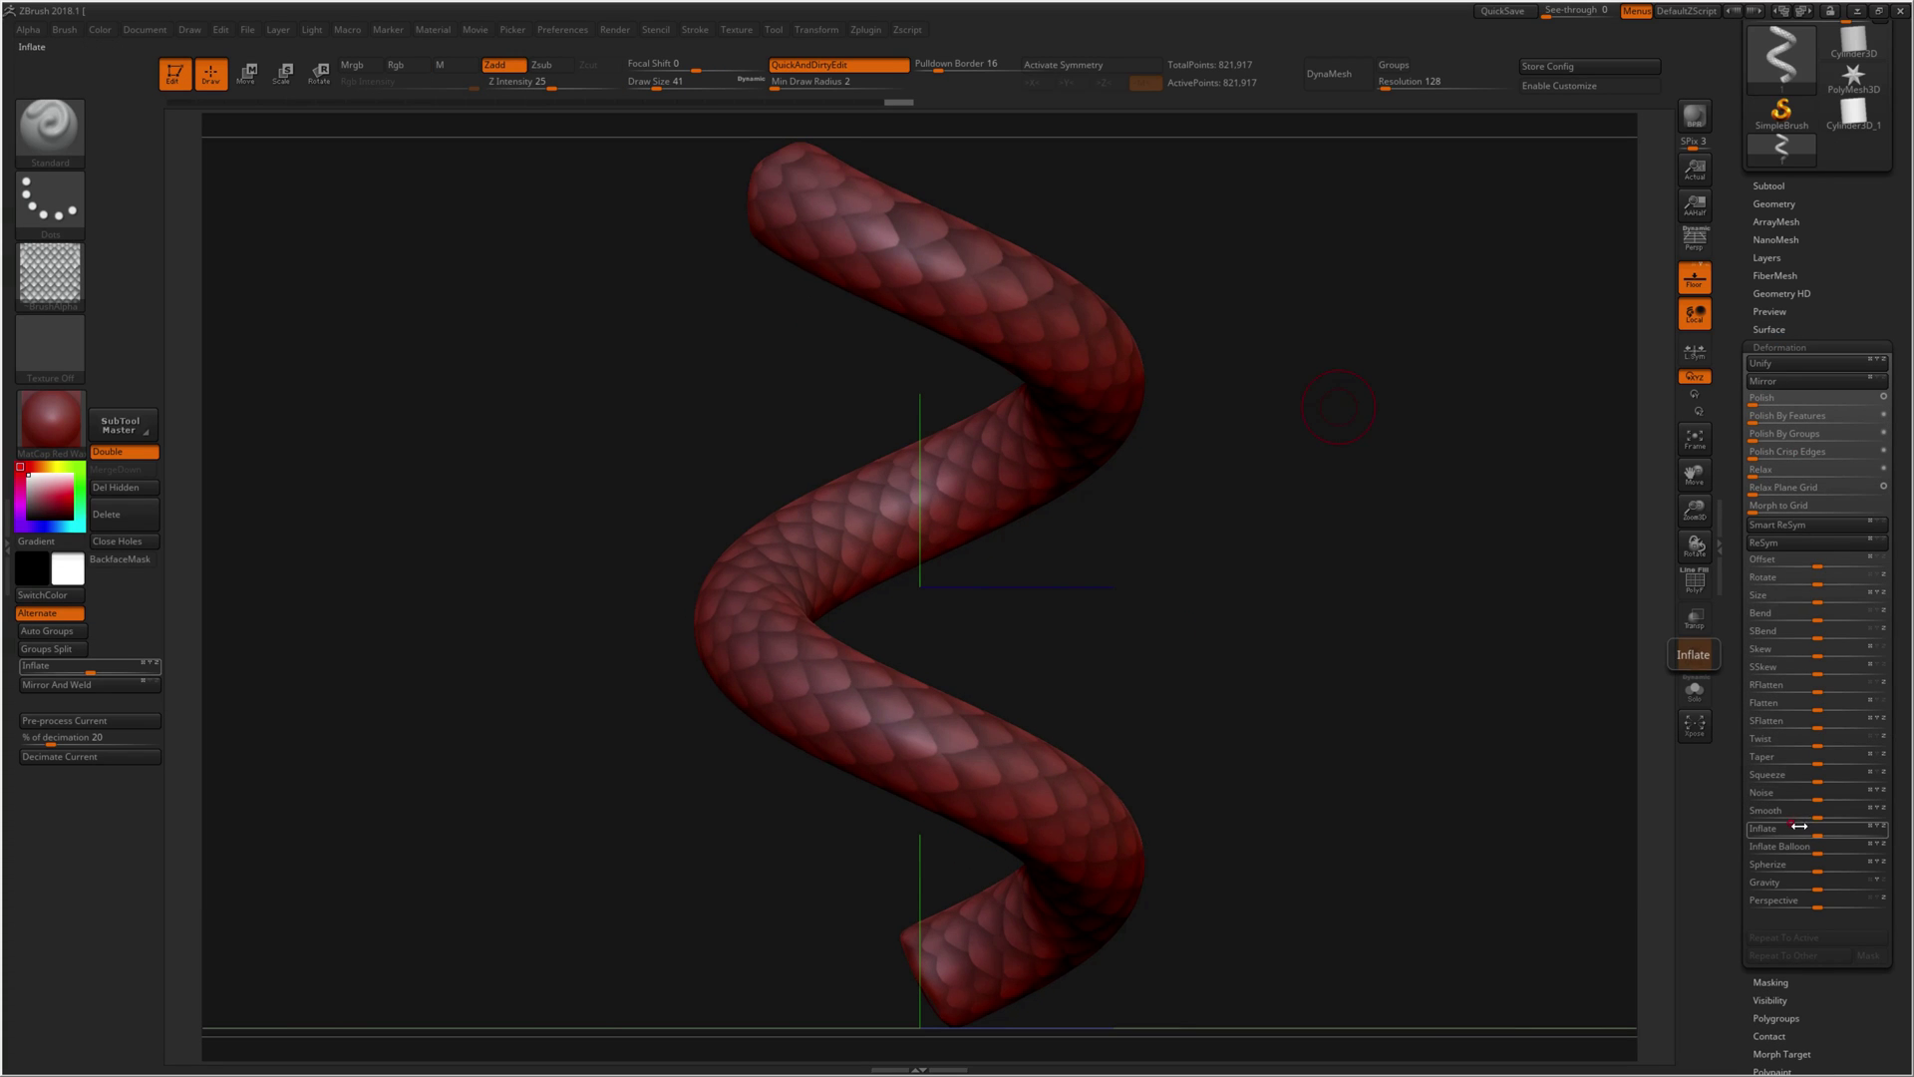
Step: Inflate the unmasked scale pattern with the Deformation Inflate slider, redoing it after an undo
left_click_drag(1809, 835, 1825, 832)
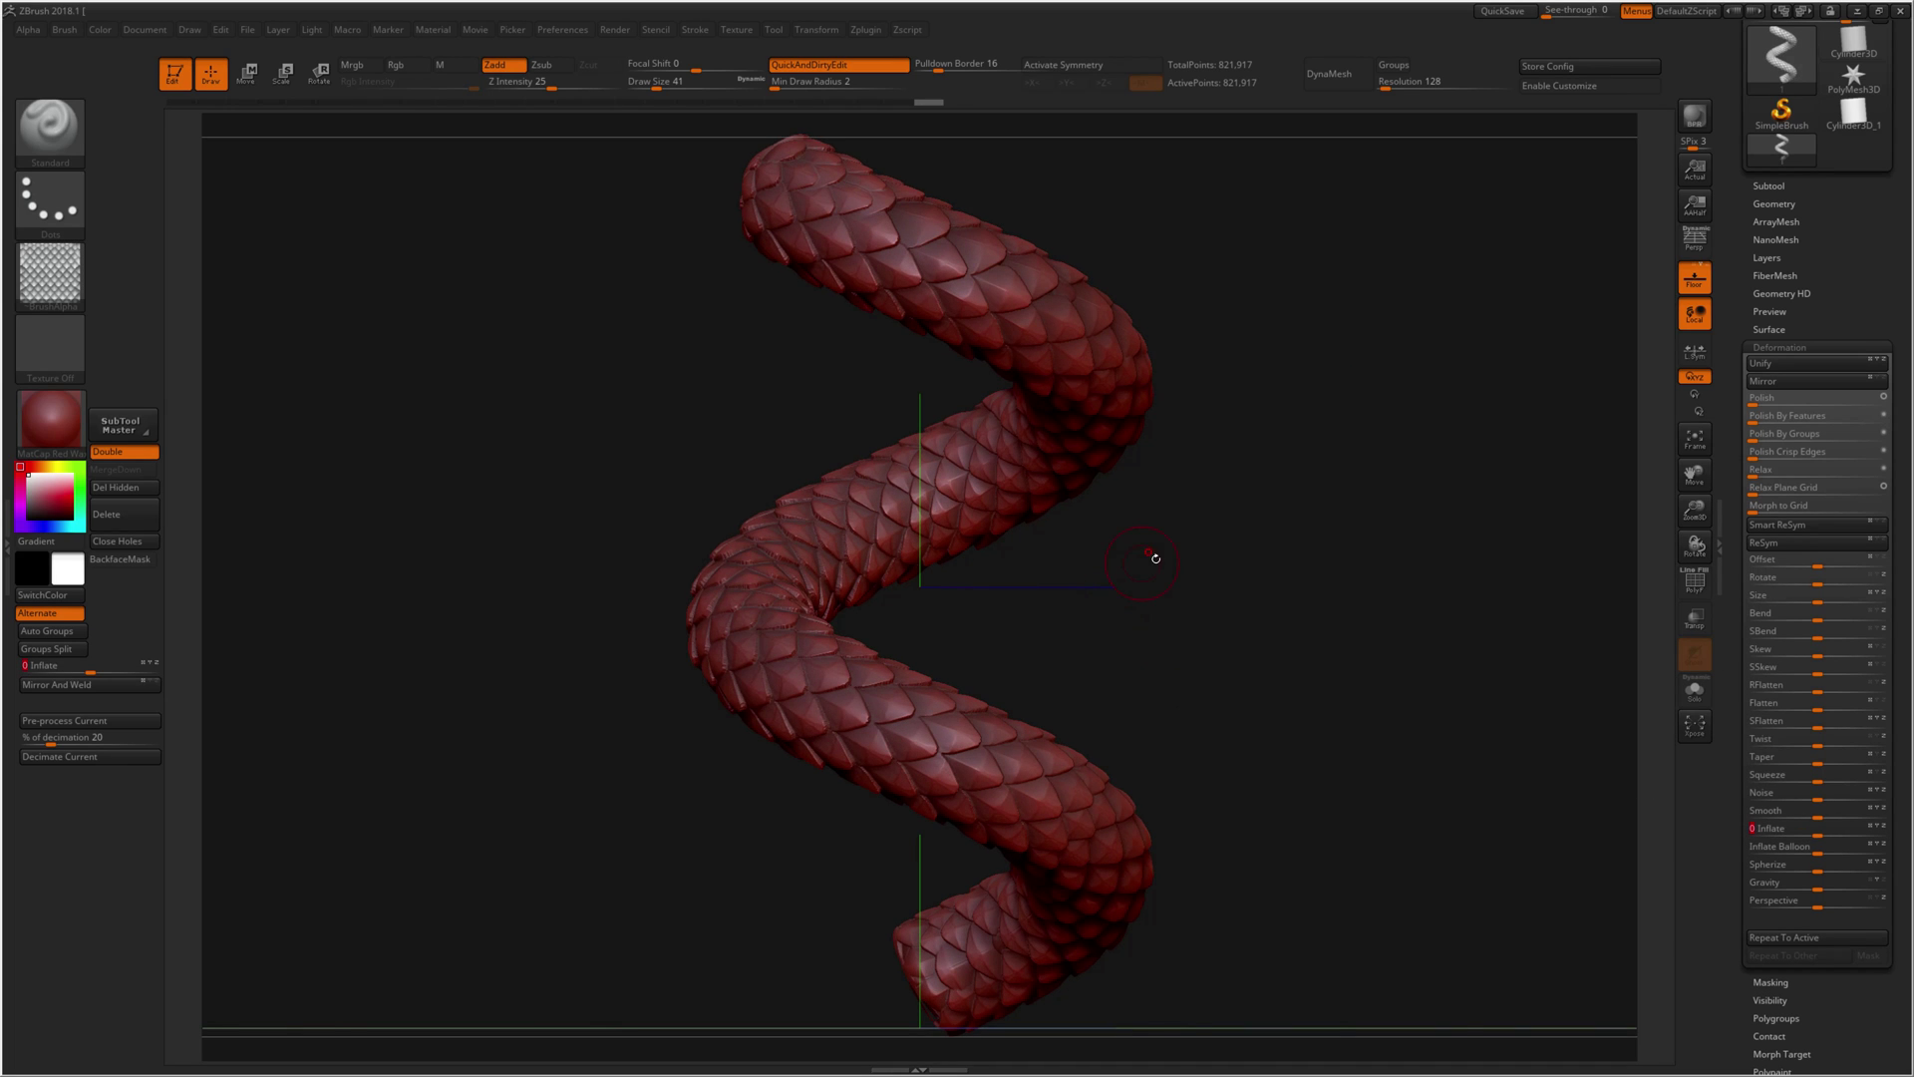
mouse_move(1240, 577)
left_mouse_down()
mouse_move(1188, 594)
mouse_move(1164, 534)
left_mouse_up()
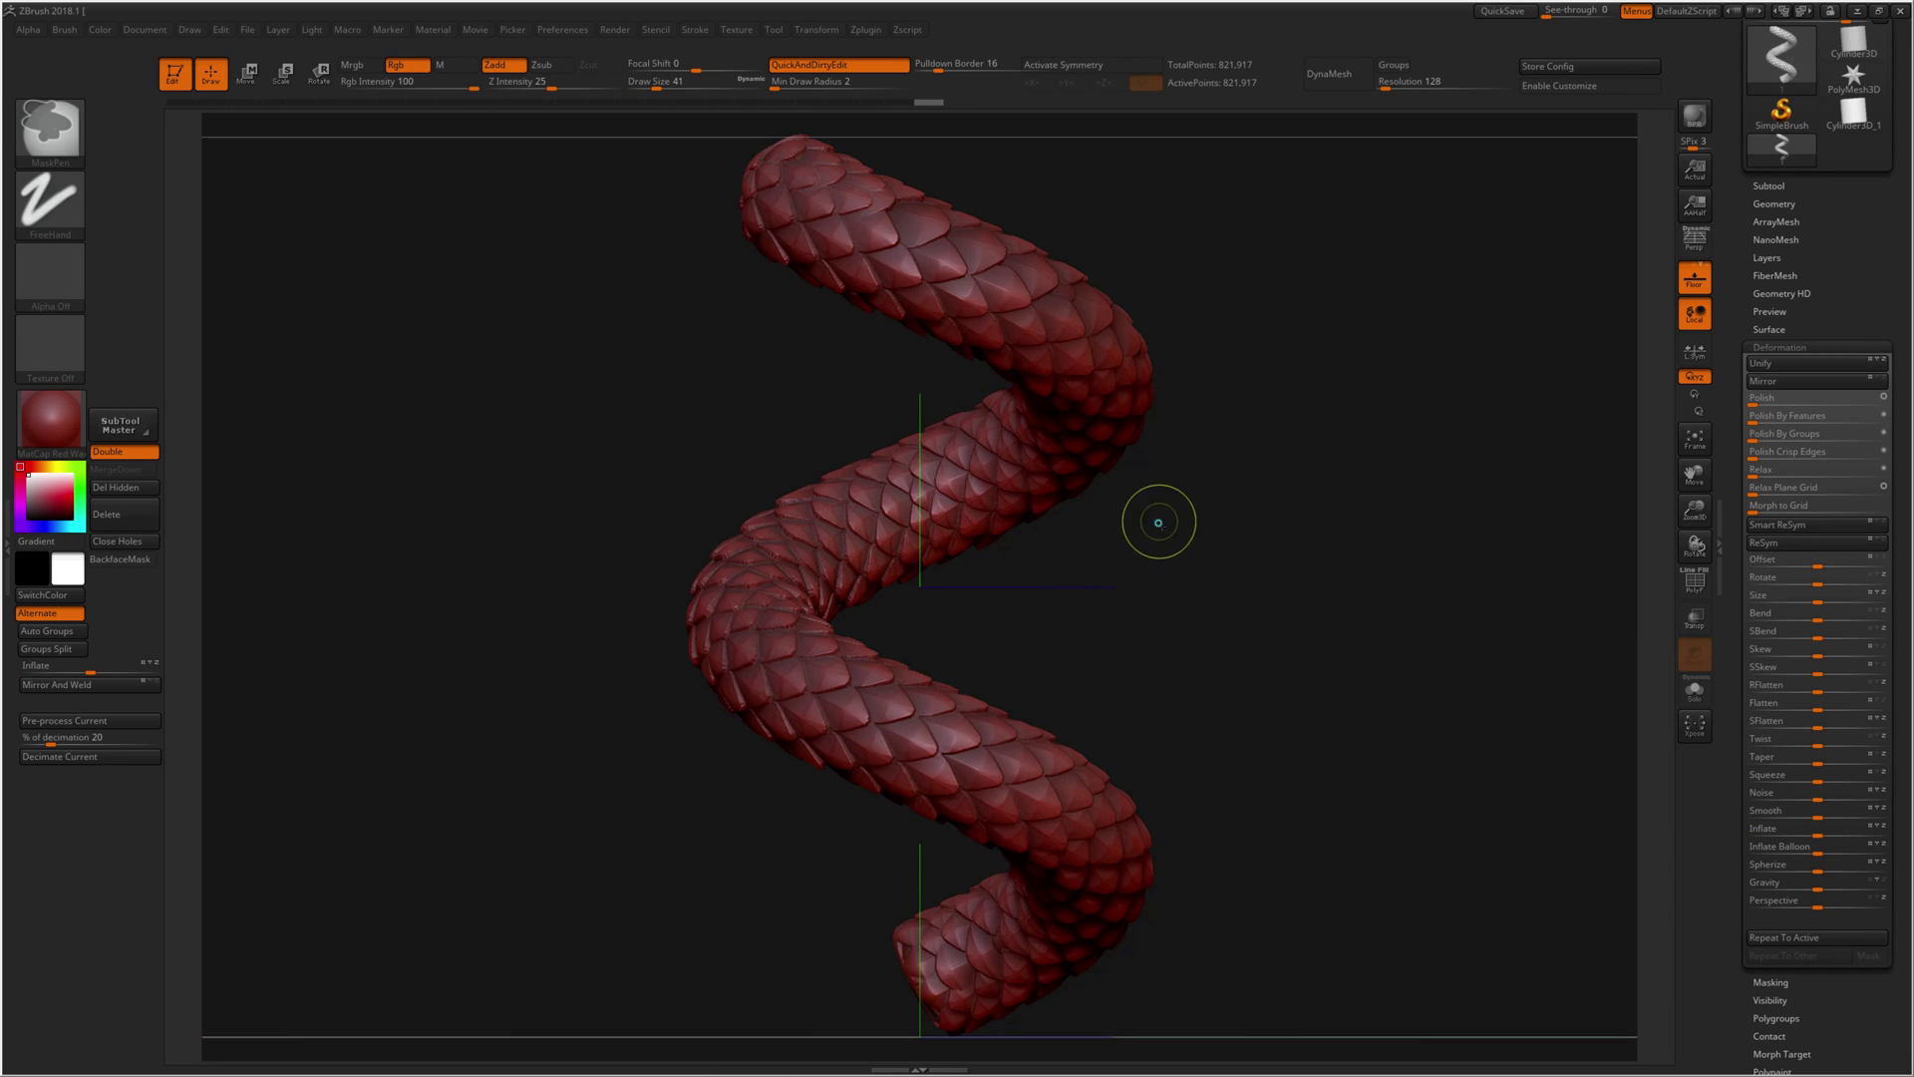
key("ctrl+z")
left_click_drag(1141, 539, 1001, 342)
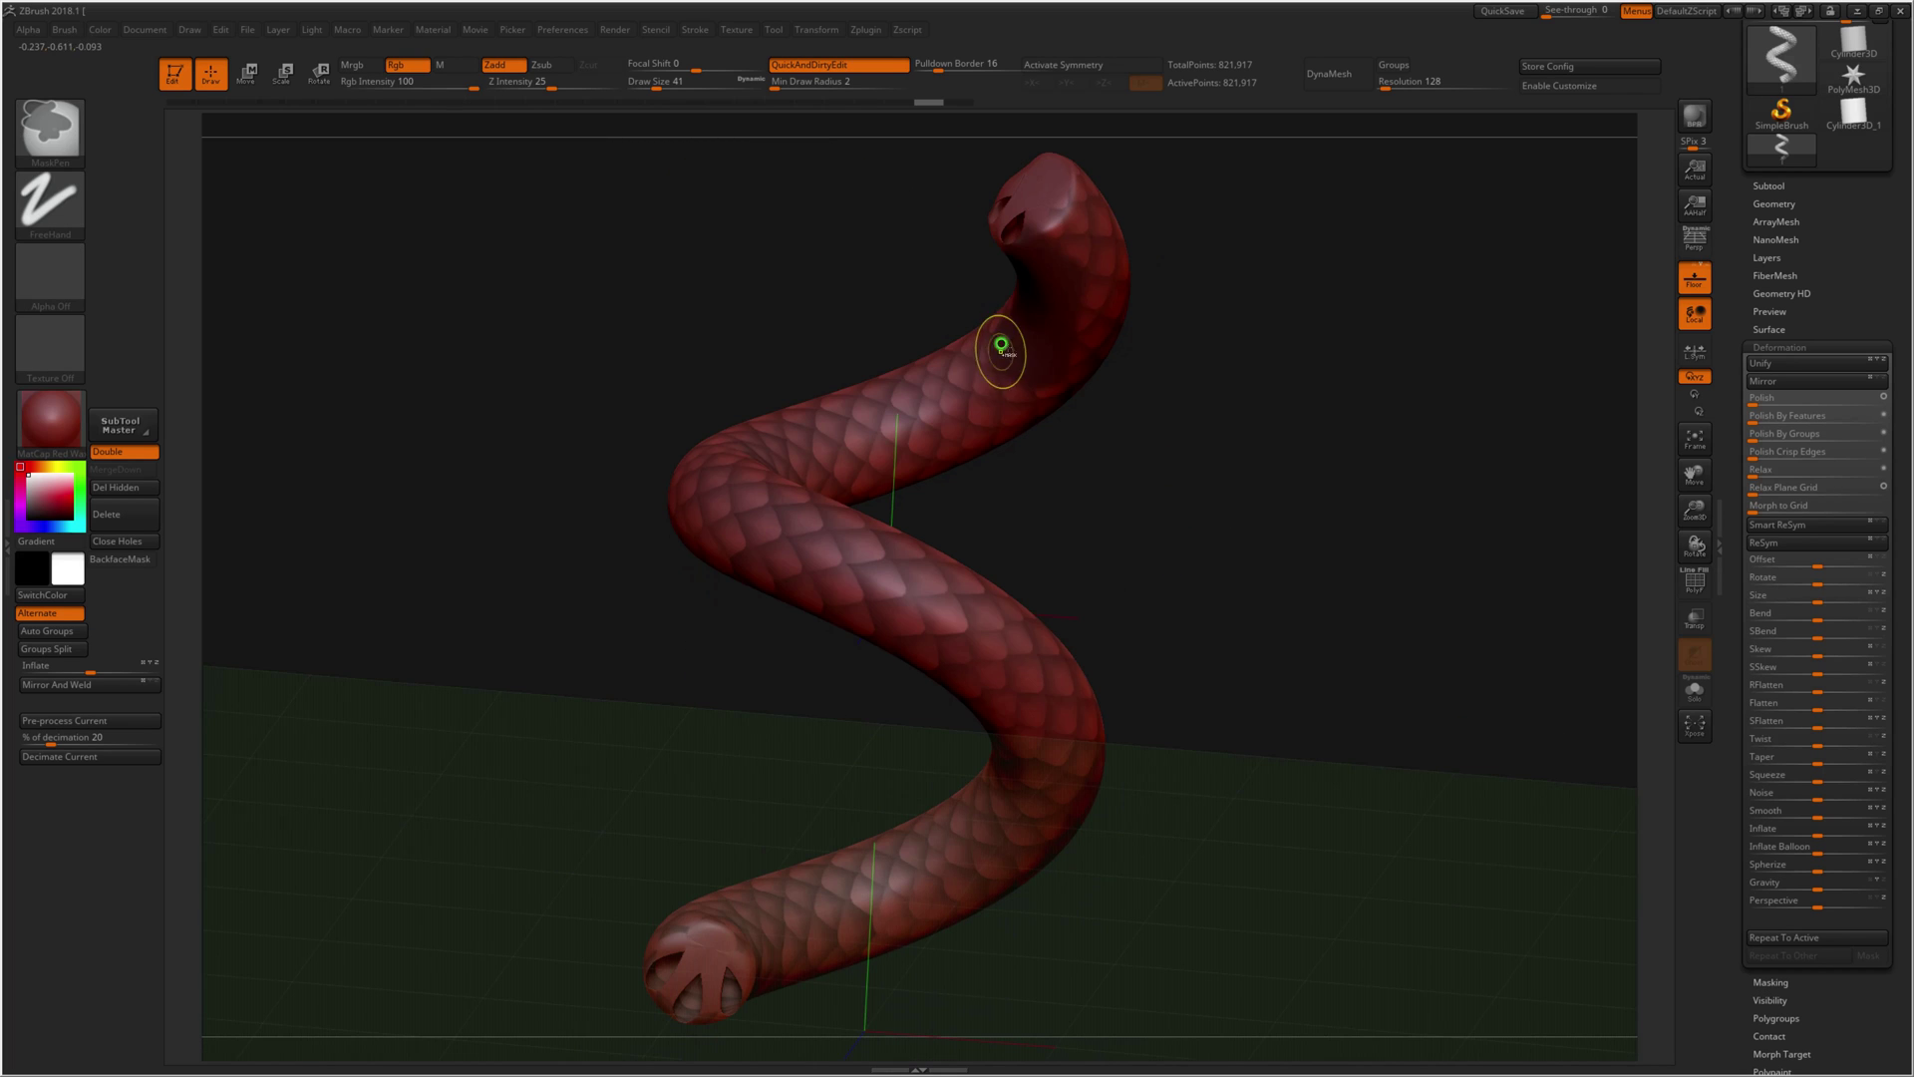
mouse_move(893, 393)
right_mouse_down()
mouse_move(910, 439)
mouse_move(911, 406)
mouse_move(927, 423)
mouse_move(739, 480)
mouse_move(790, 462)
mouse_move(826, 415)
right_mouse_up()
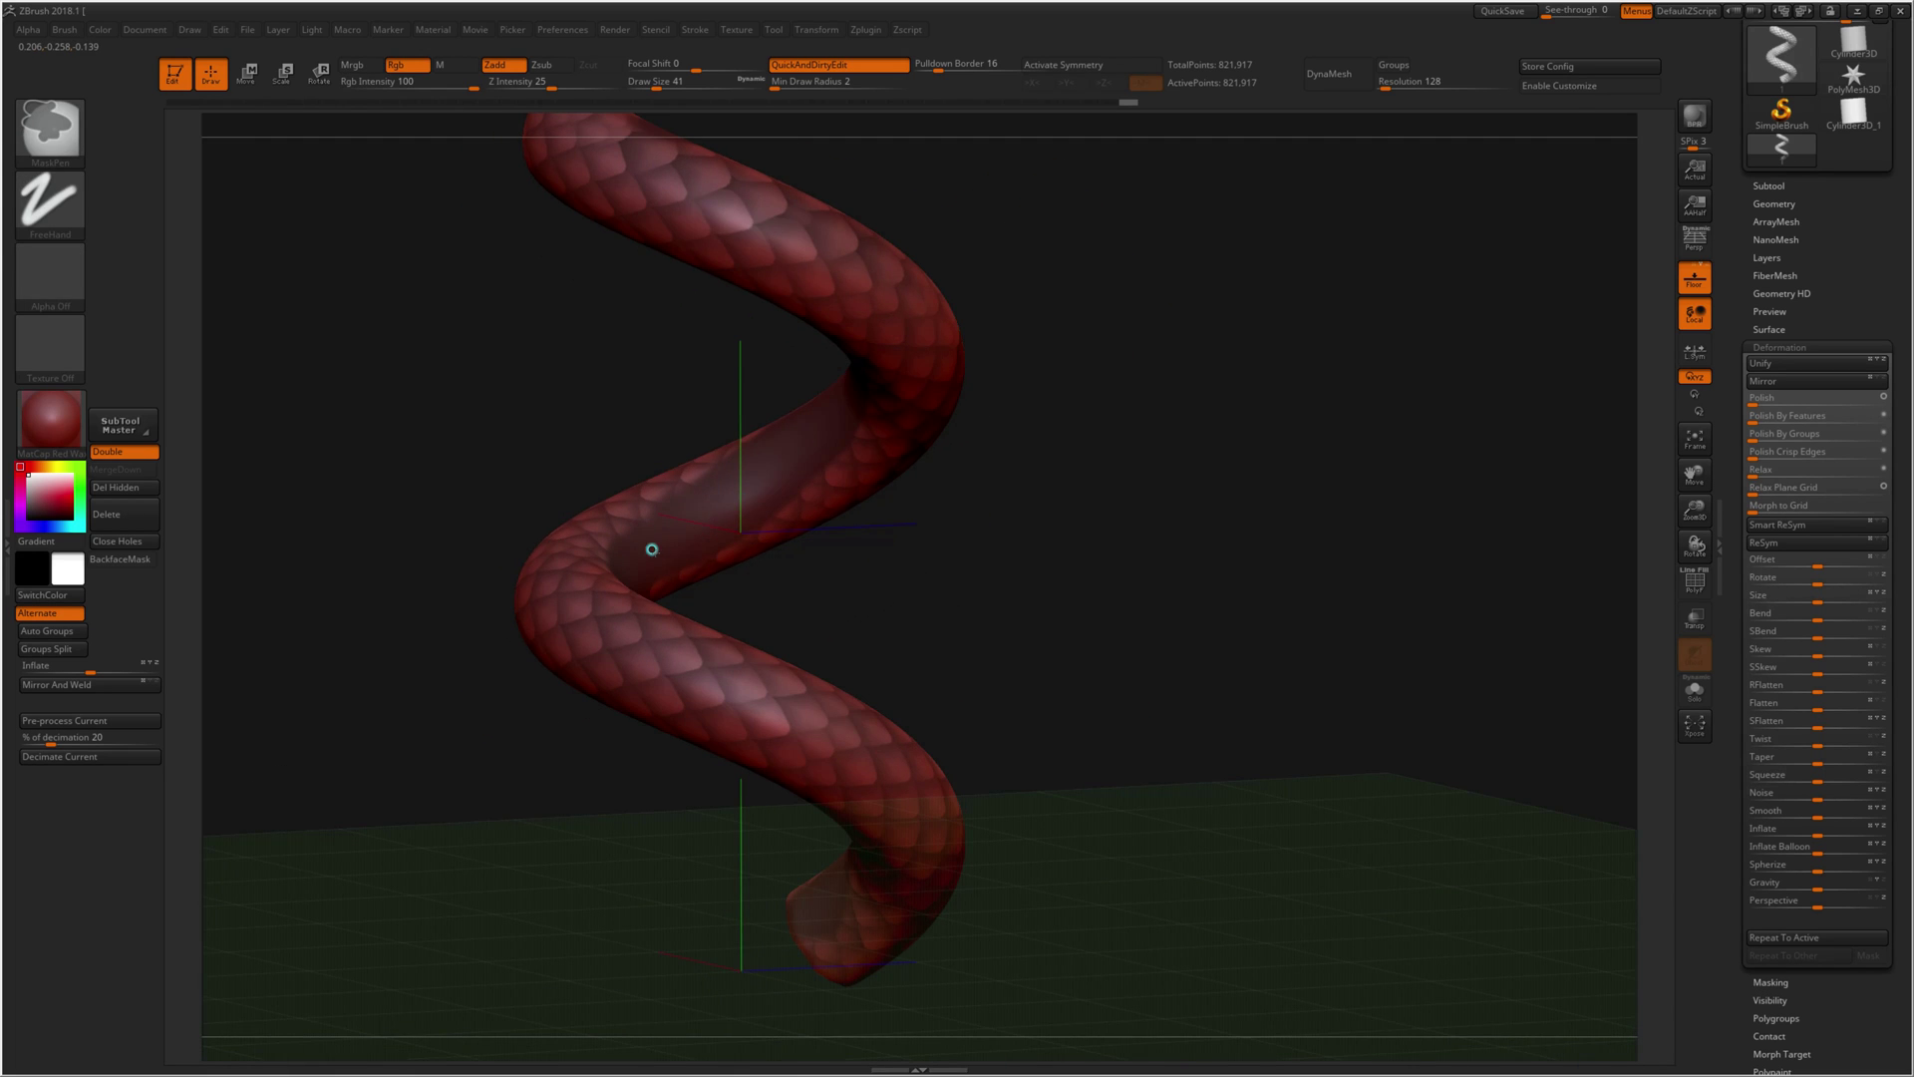
right_click_drag(598, 484, 663, 513)
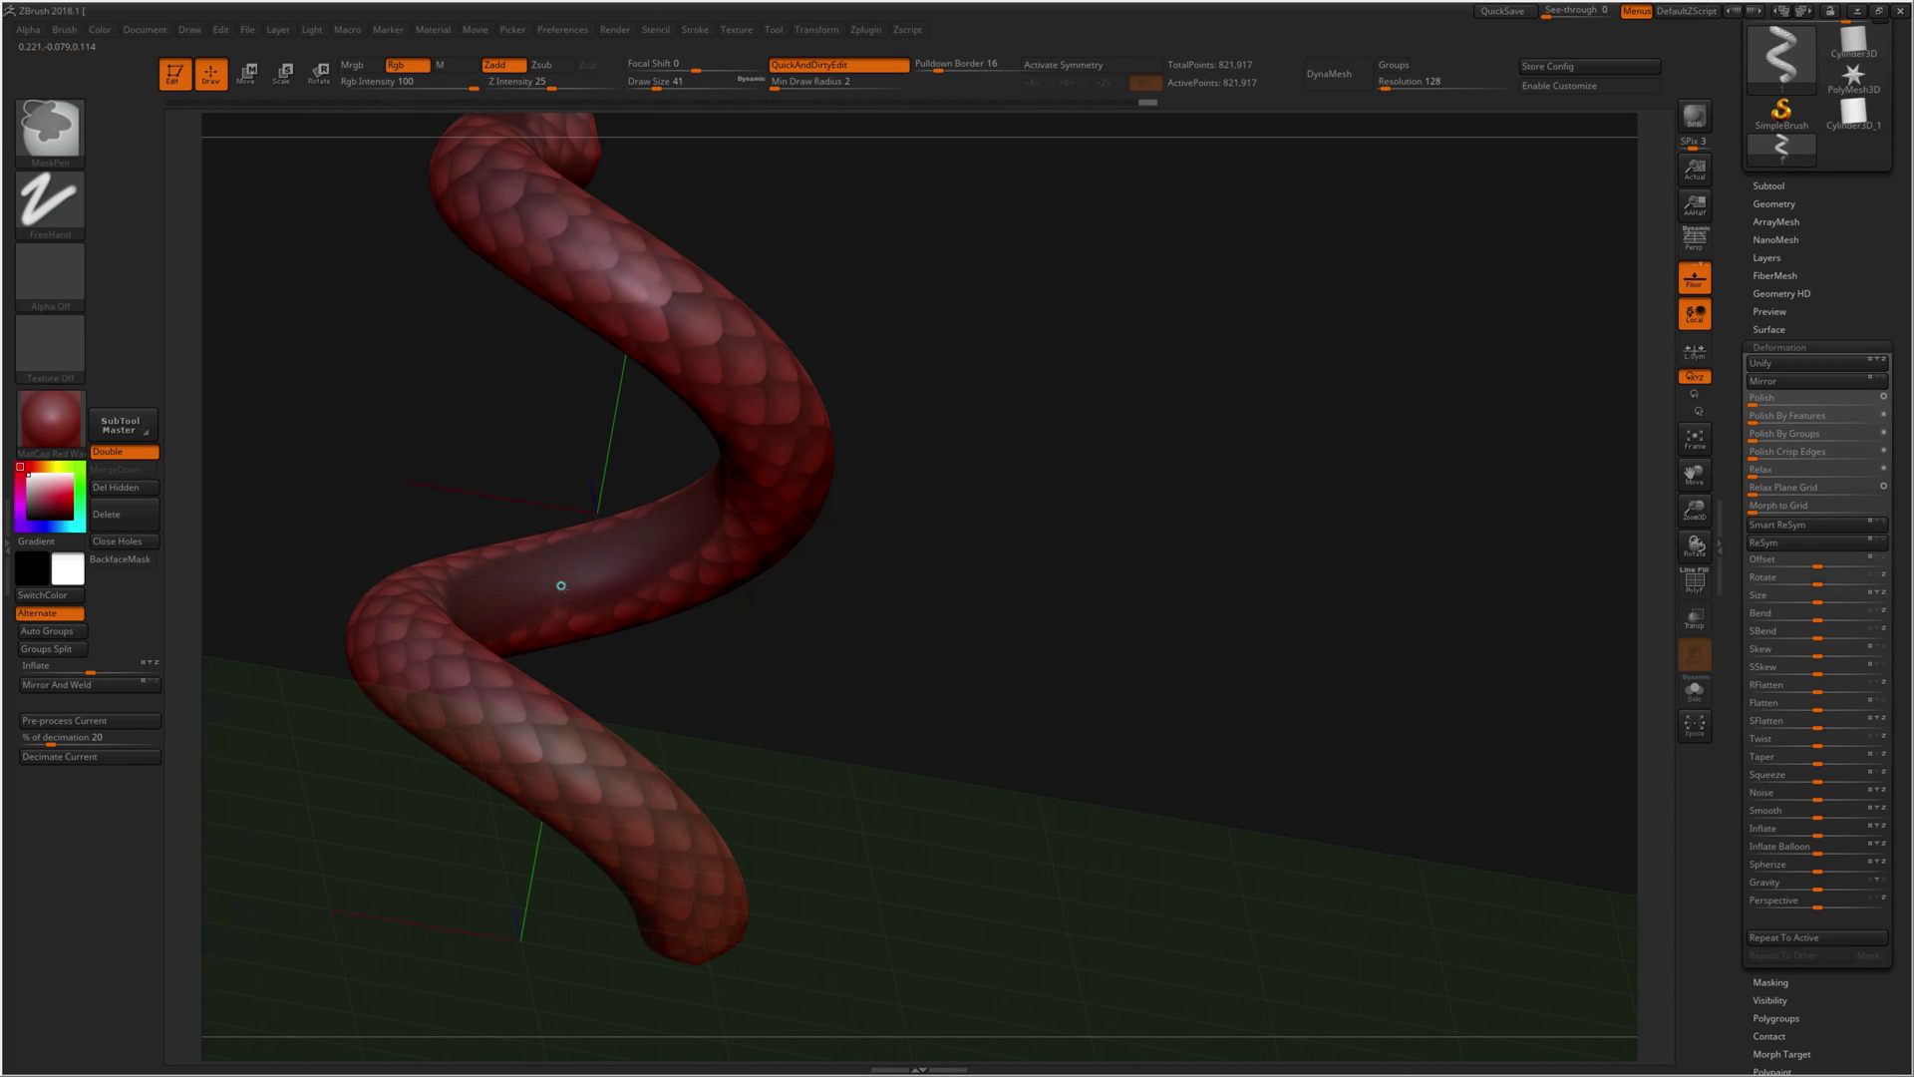
mouse_move(603, 530)
right_mouse_down()
mouse_move(694, 458)
mouse_move(654, 483)
mouse_move(605, 574)
right_mouse_up()
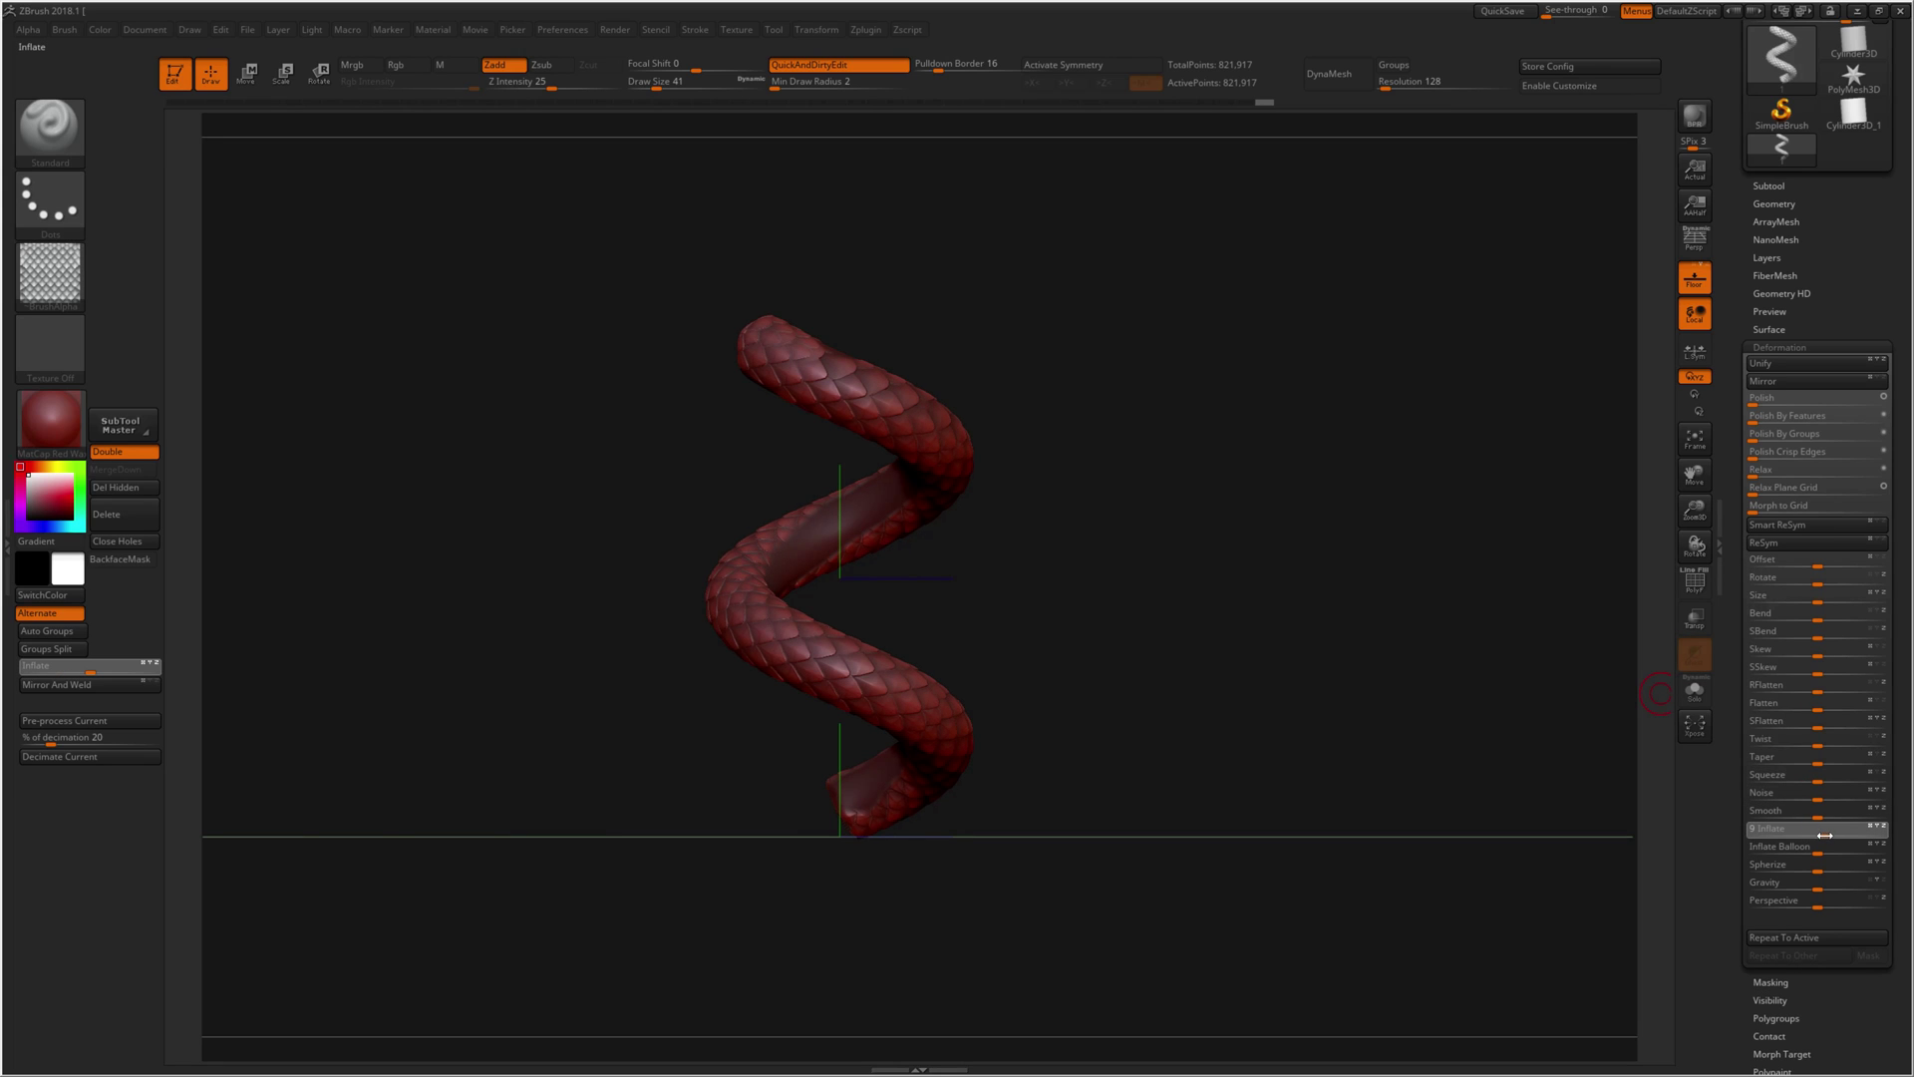
left_click_drag(1820, 834, 1346, 718)
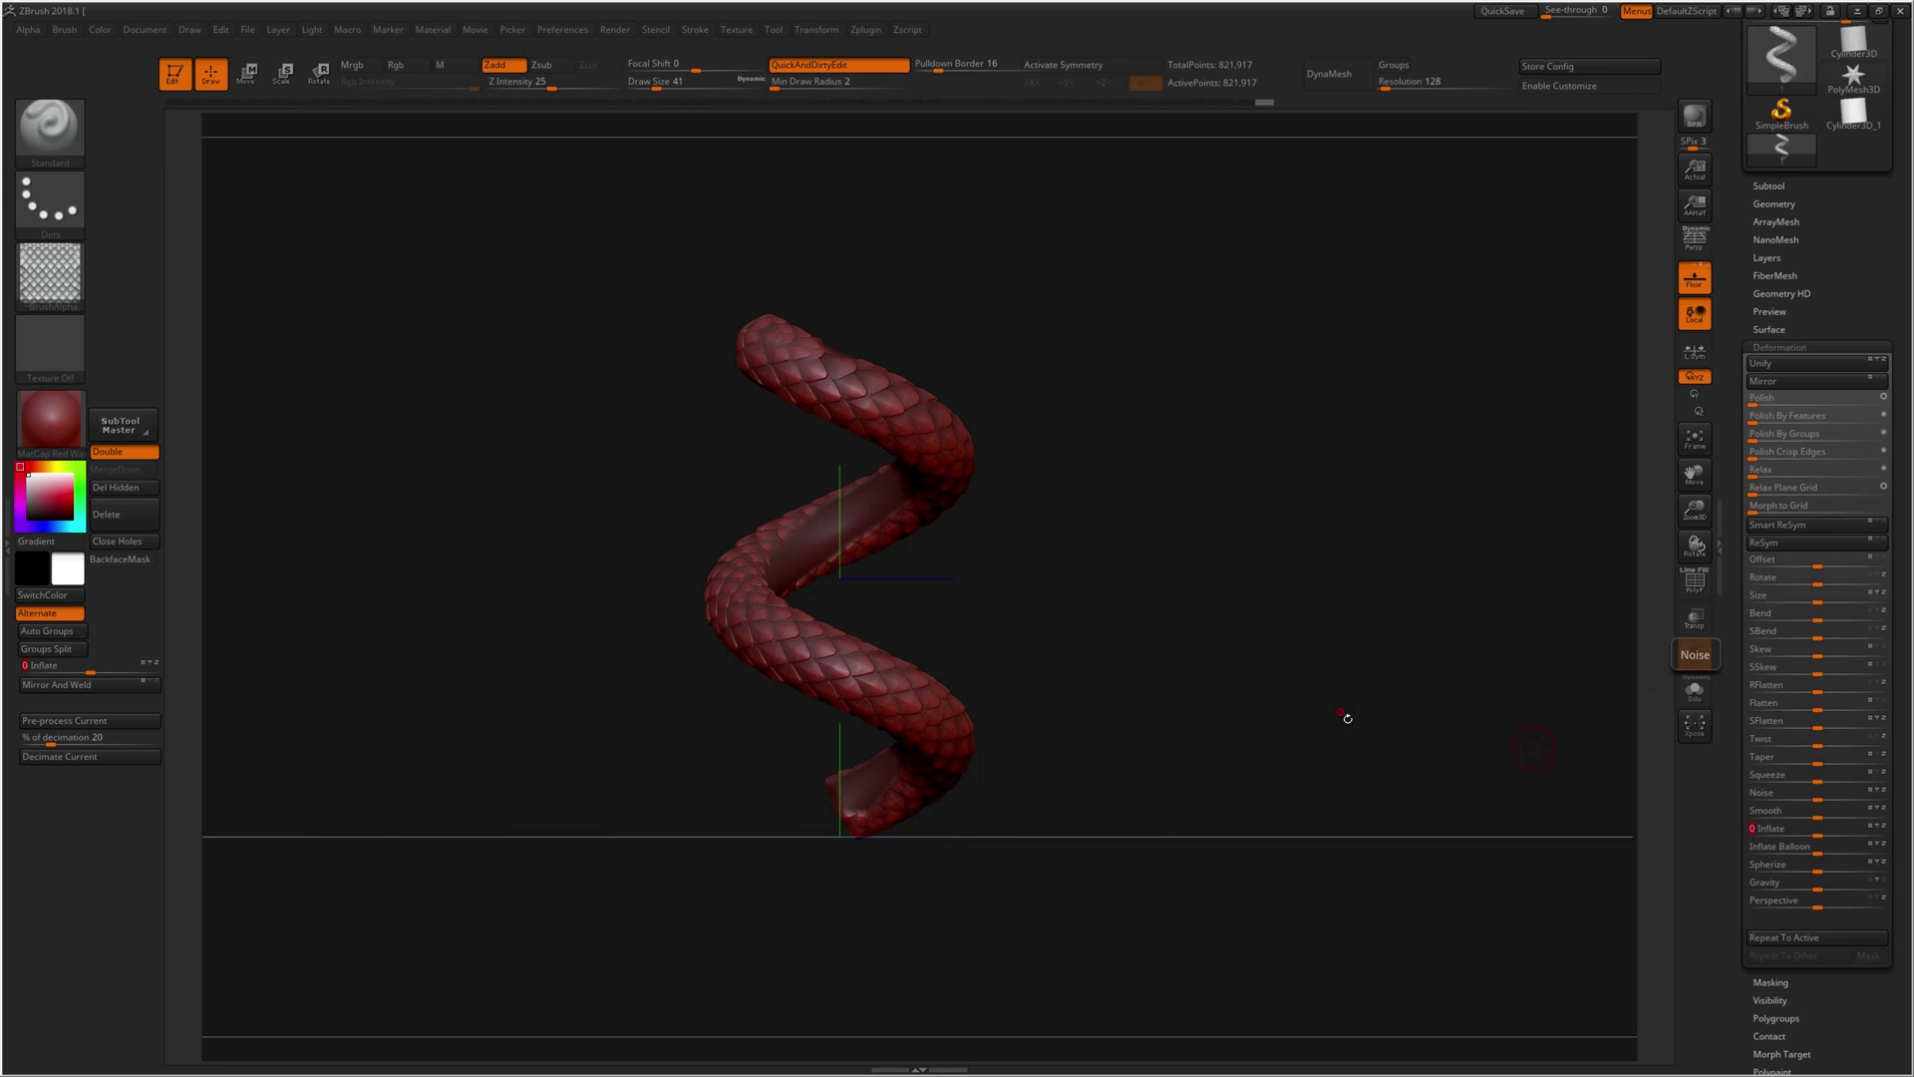
left_click_drag(954, 558, 960, 512, "alt")
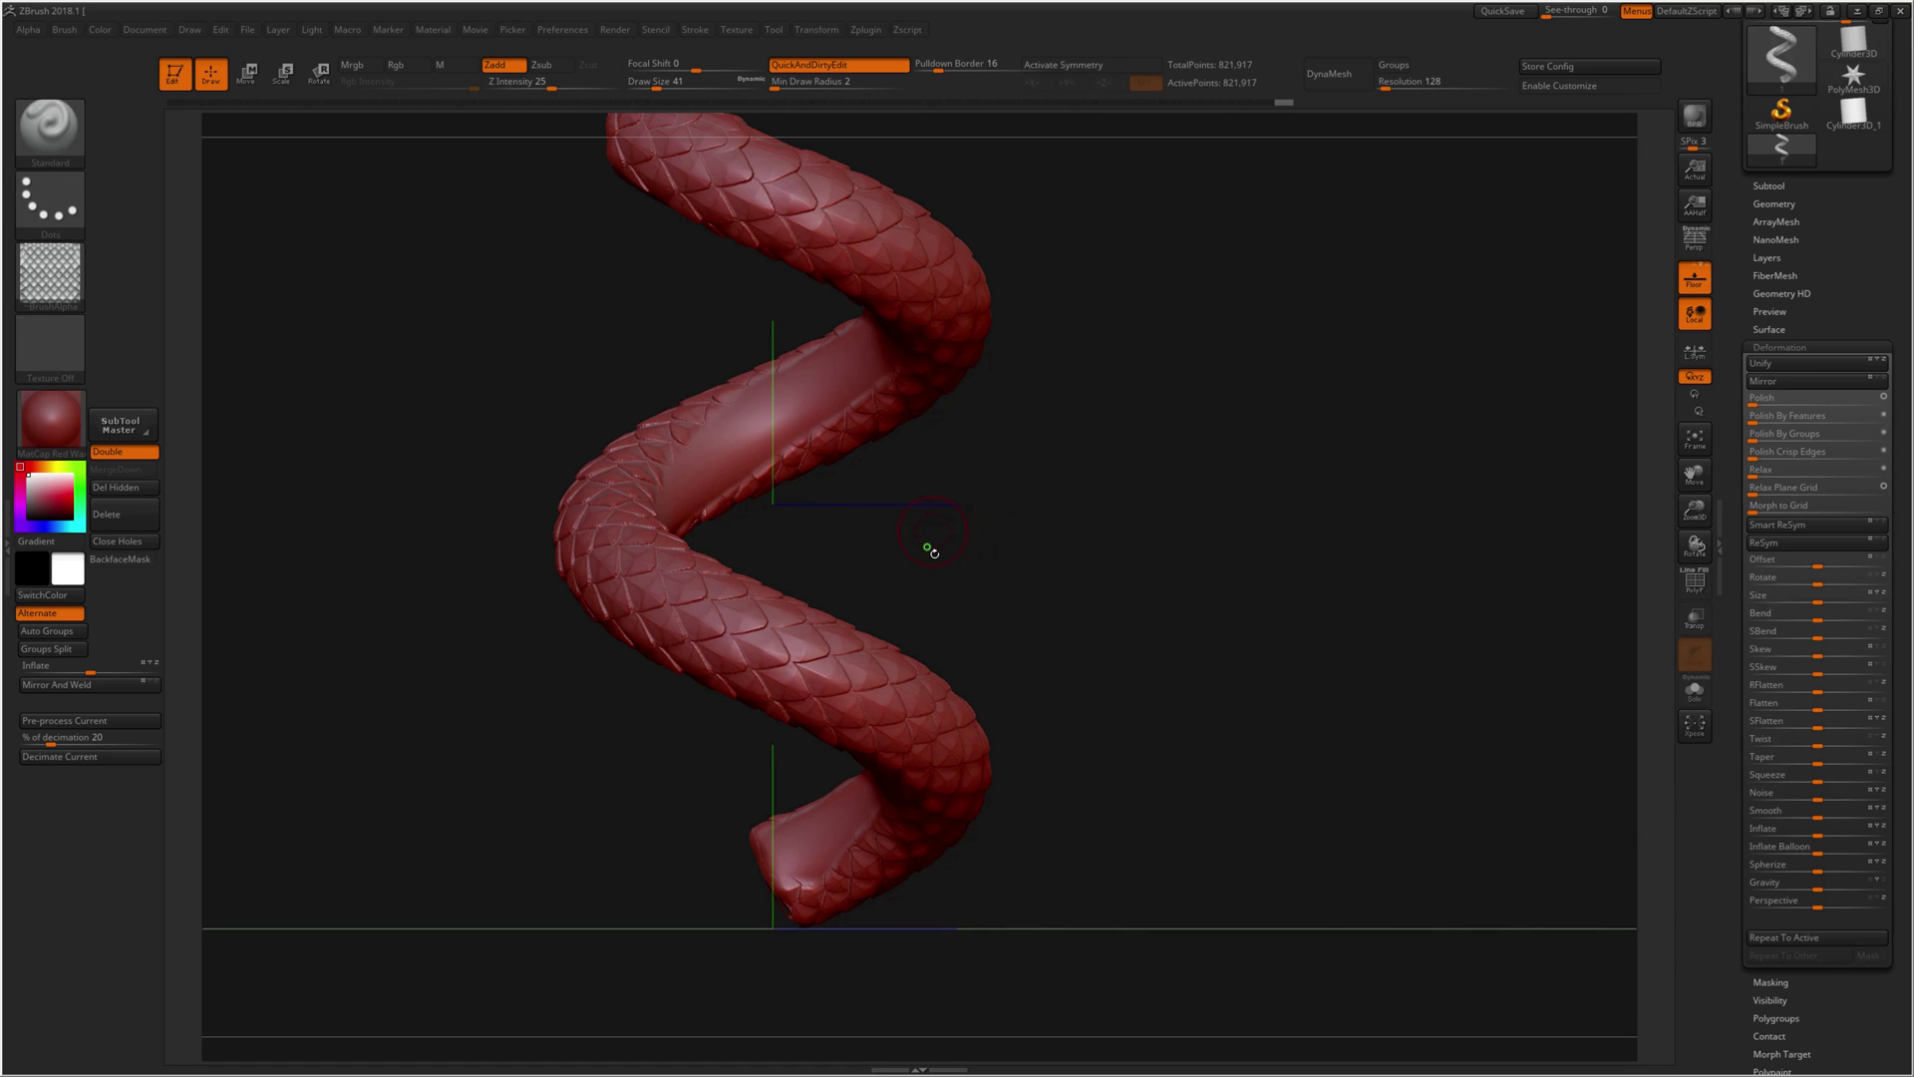
mouse_move(943, 583)
left_mouse_down()
mouse_move(989, 615)
mouse_move(900, 511)
left_mouse_up()
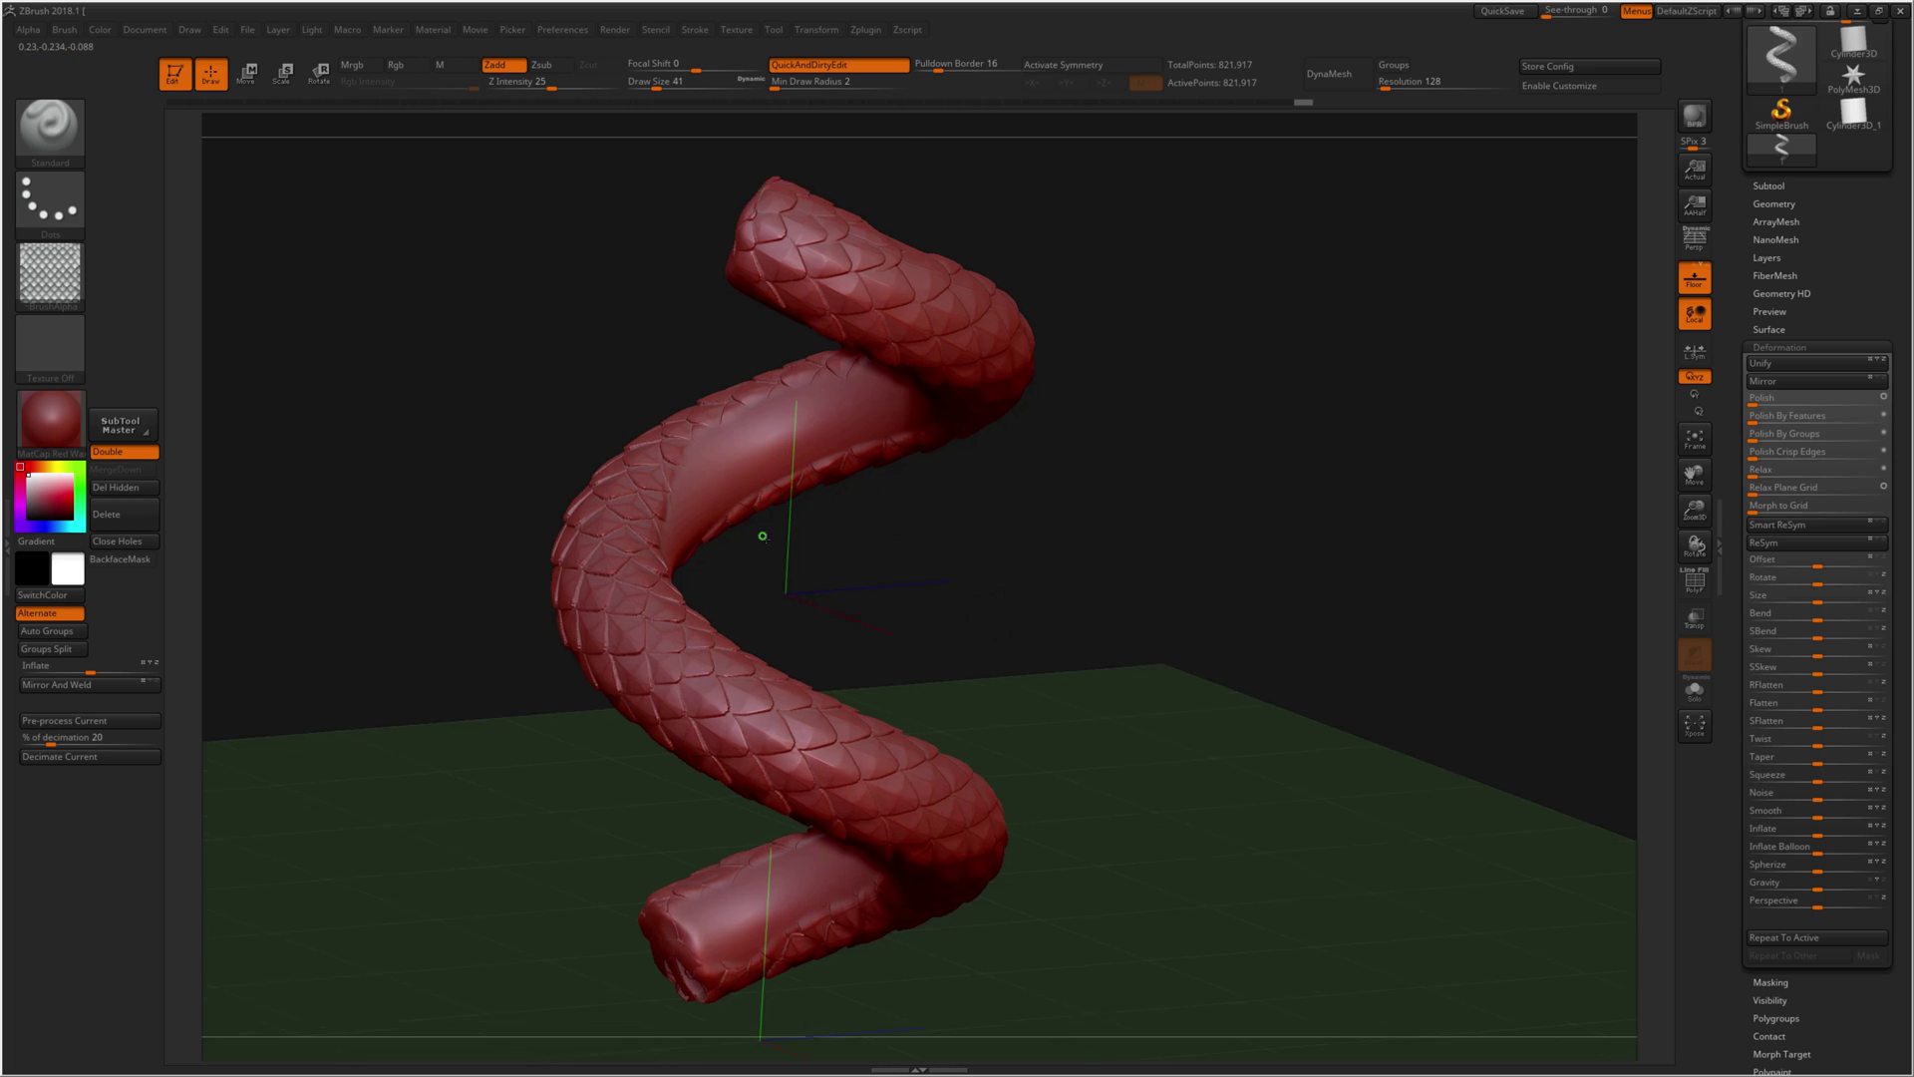
Step: Switch to the DamStandard brush, adjust its size, and smooth a crease on the coil
left_click_drag(761, 535, 761, 432, "alt")
key("b")
key("d")
key("s")
key("s")
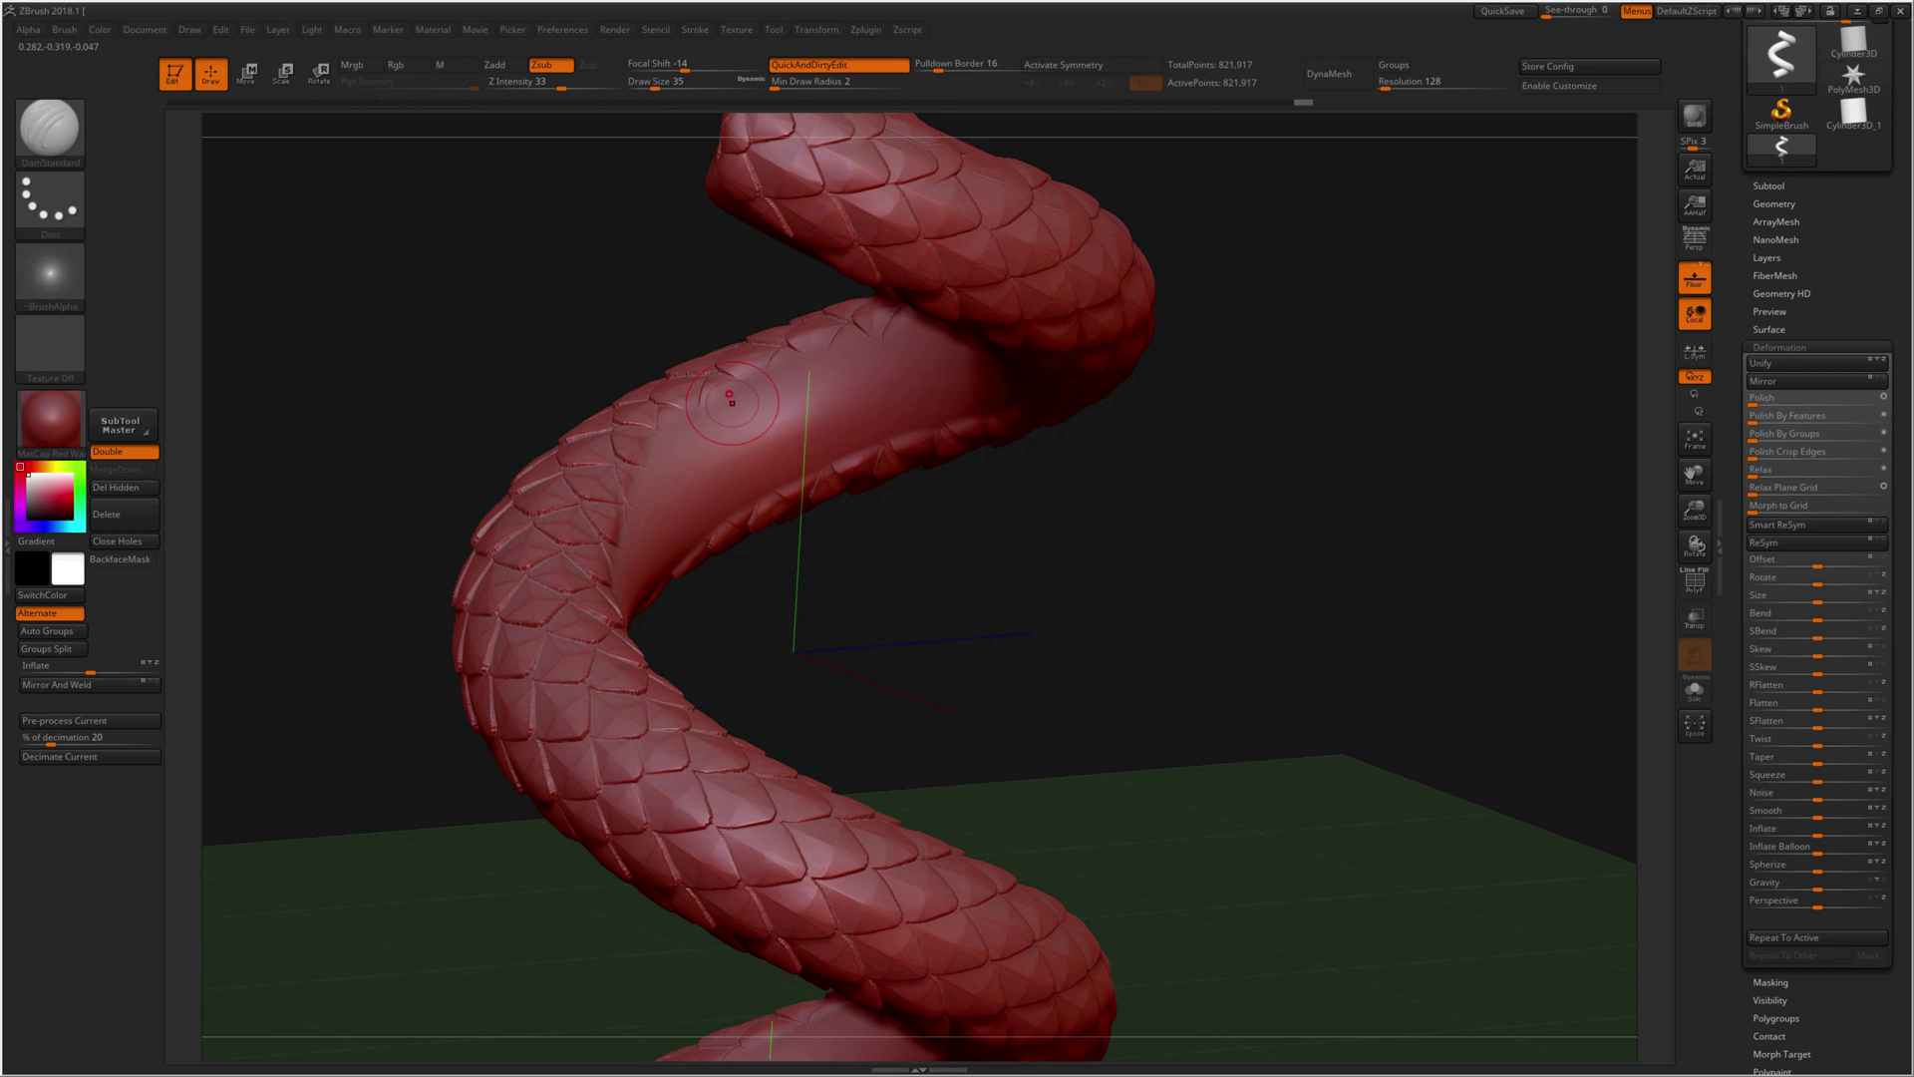
right_click_drag(731, 397, 739, 394)
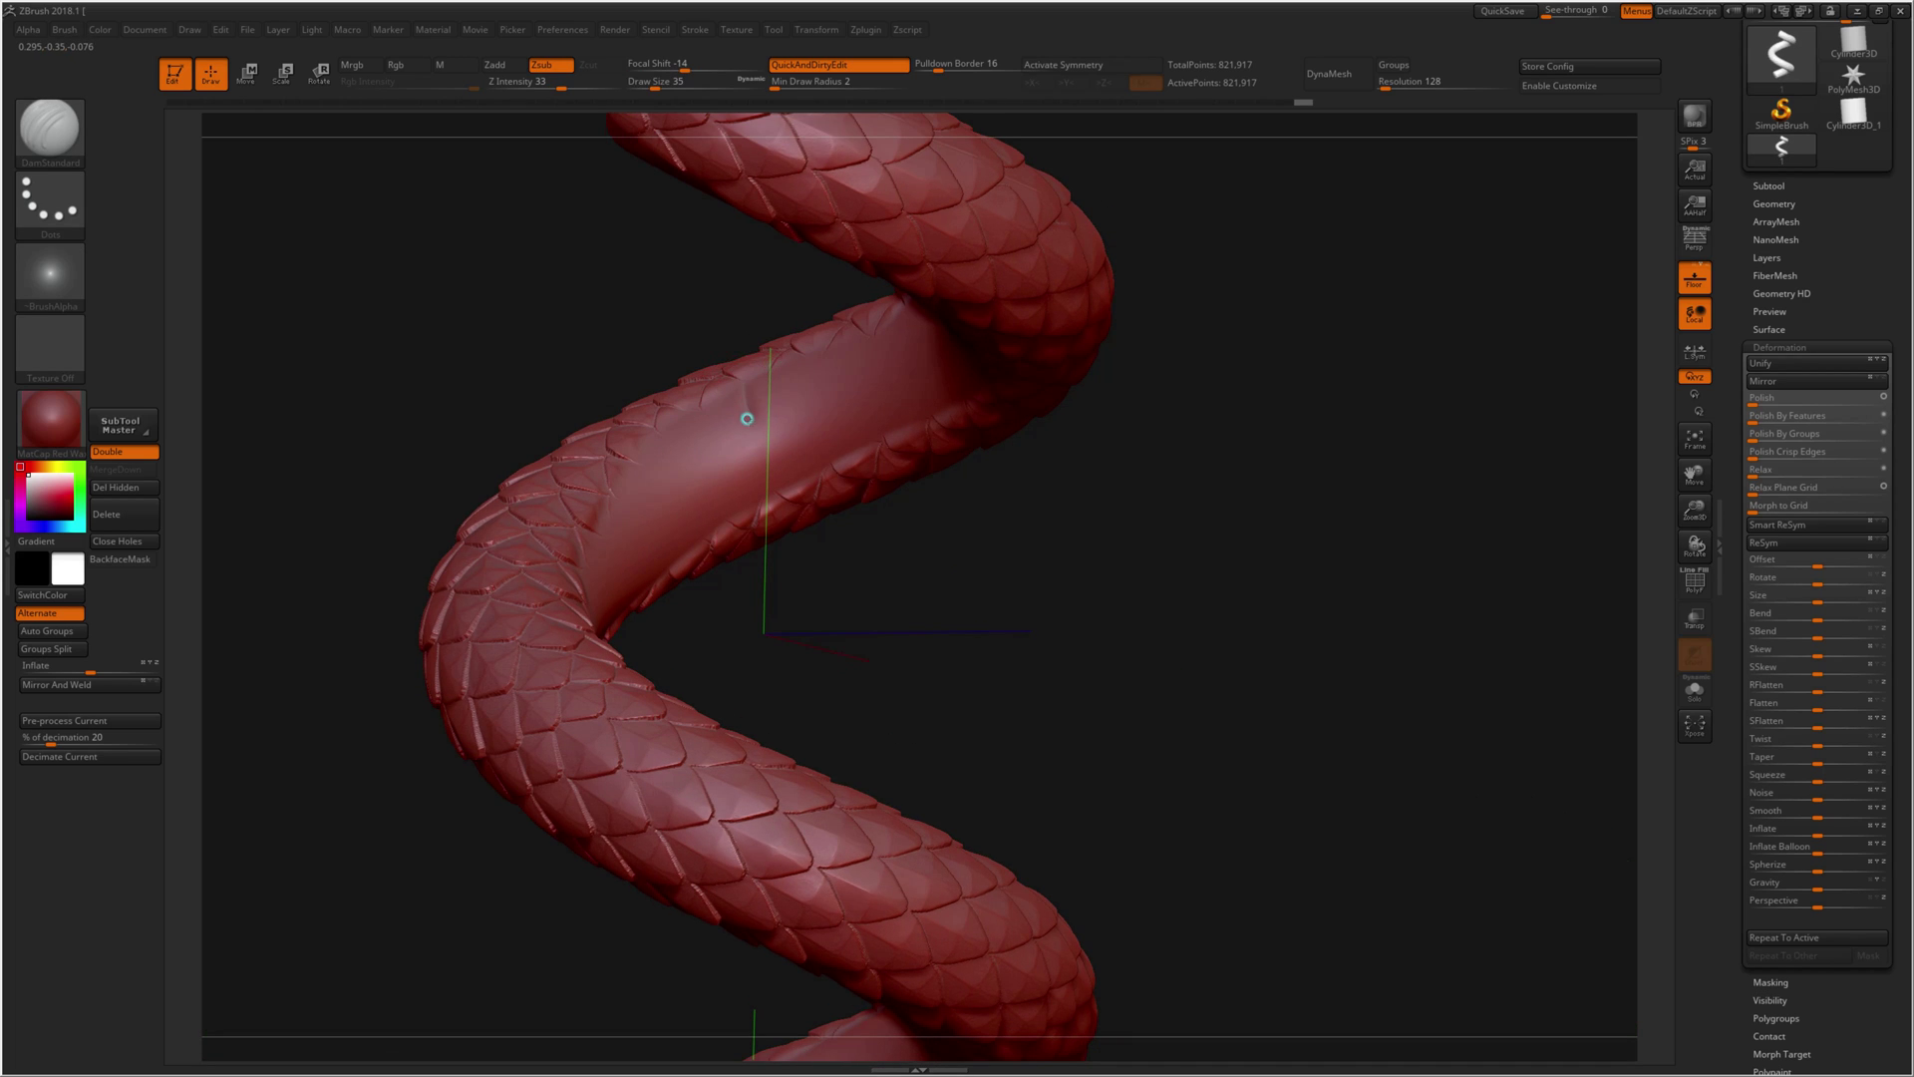
mouse_move(761, 375)
left_mouse_down("shift")
mouse_move(742, 385)
mouse_move(763, 456)
left_mouse_up("shift")
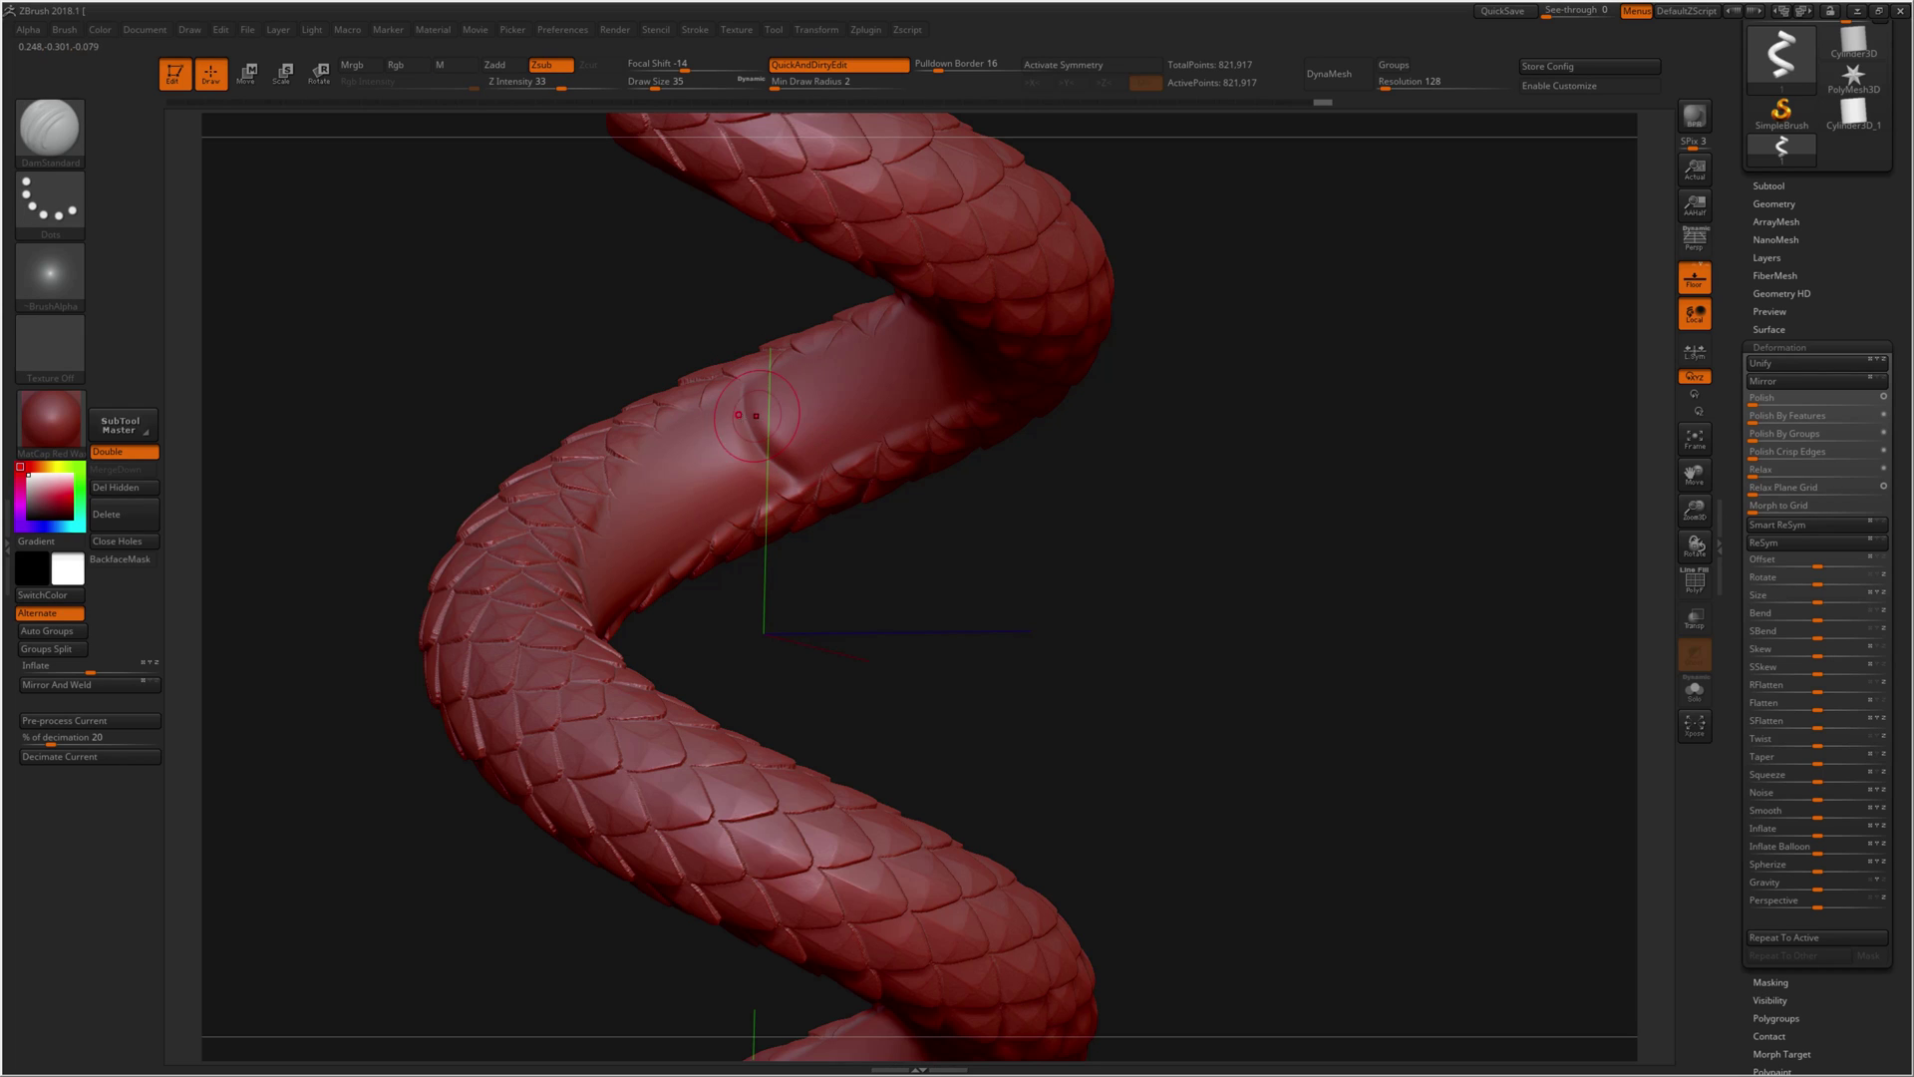
right_click_drag(701, 410, 1058, 650, "alt")
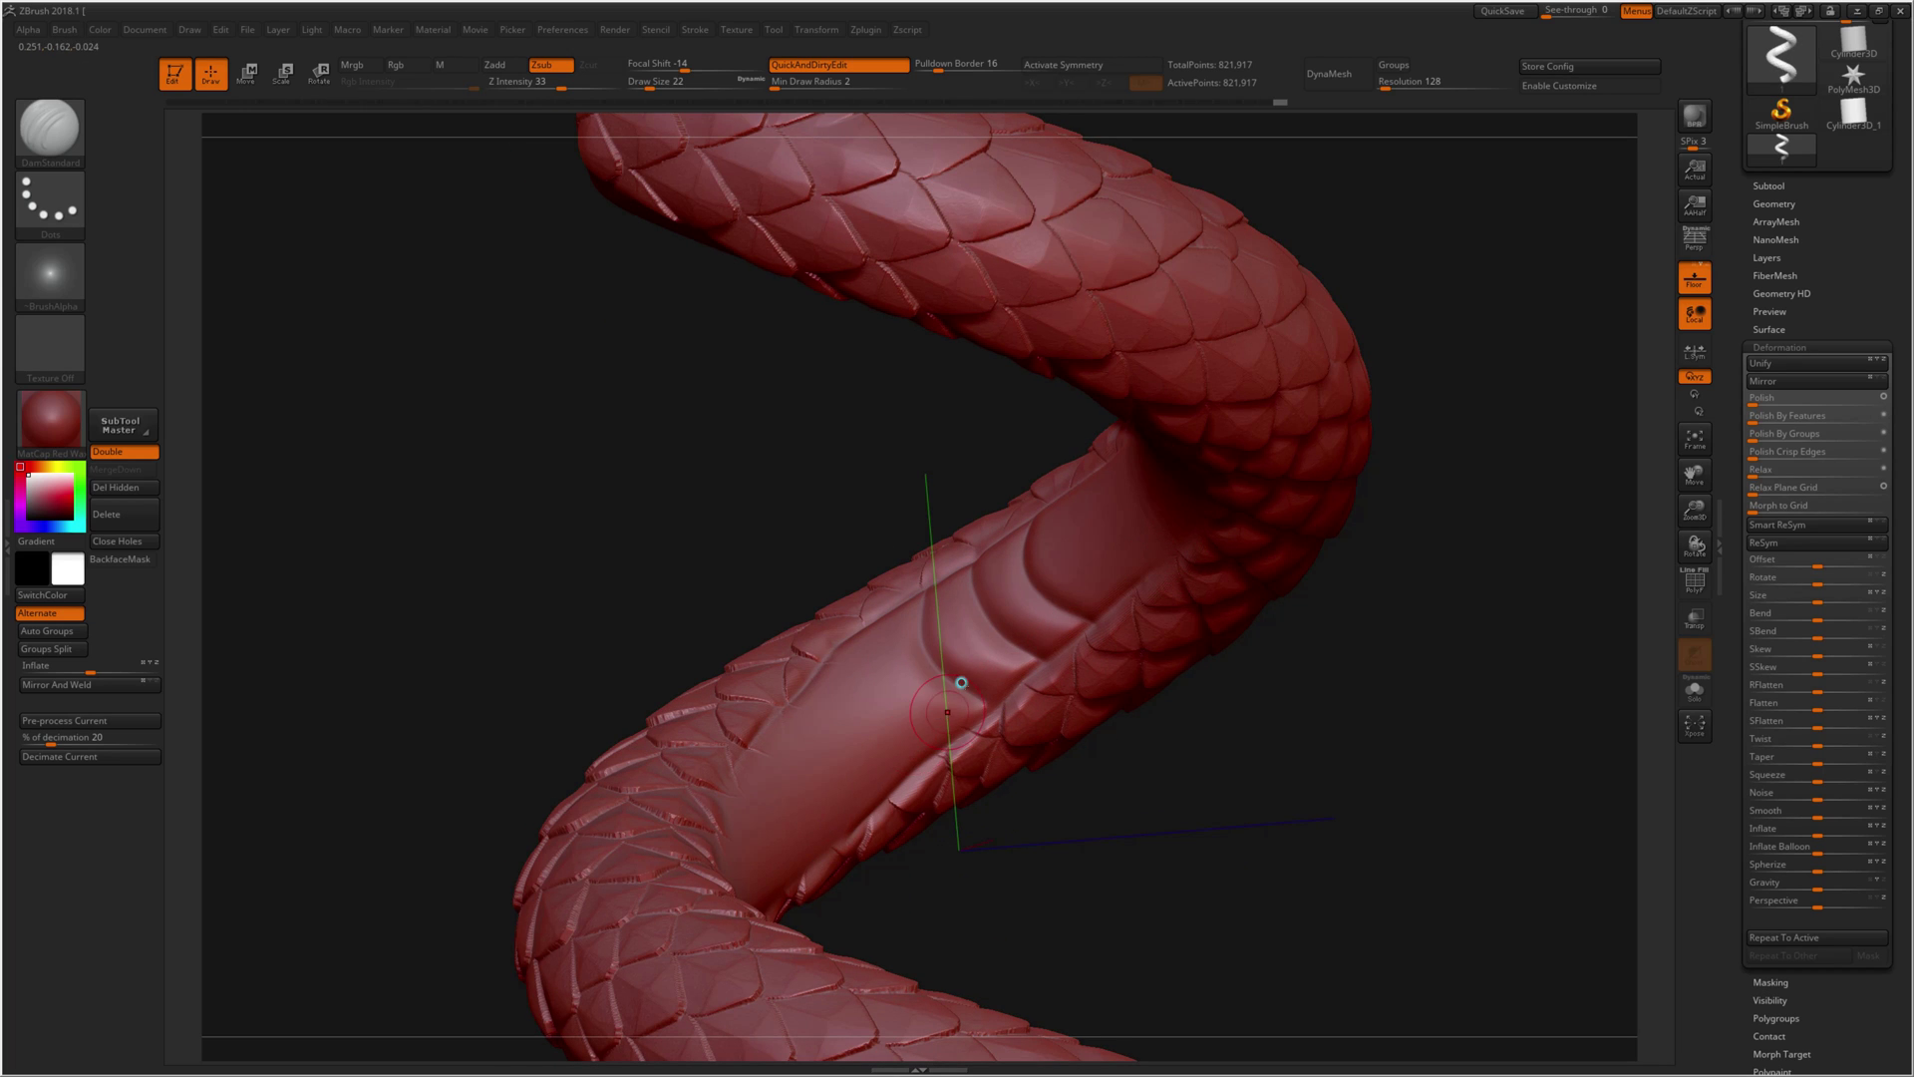
right_click_drag(961, 682, 1007, 578)
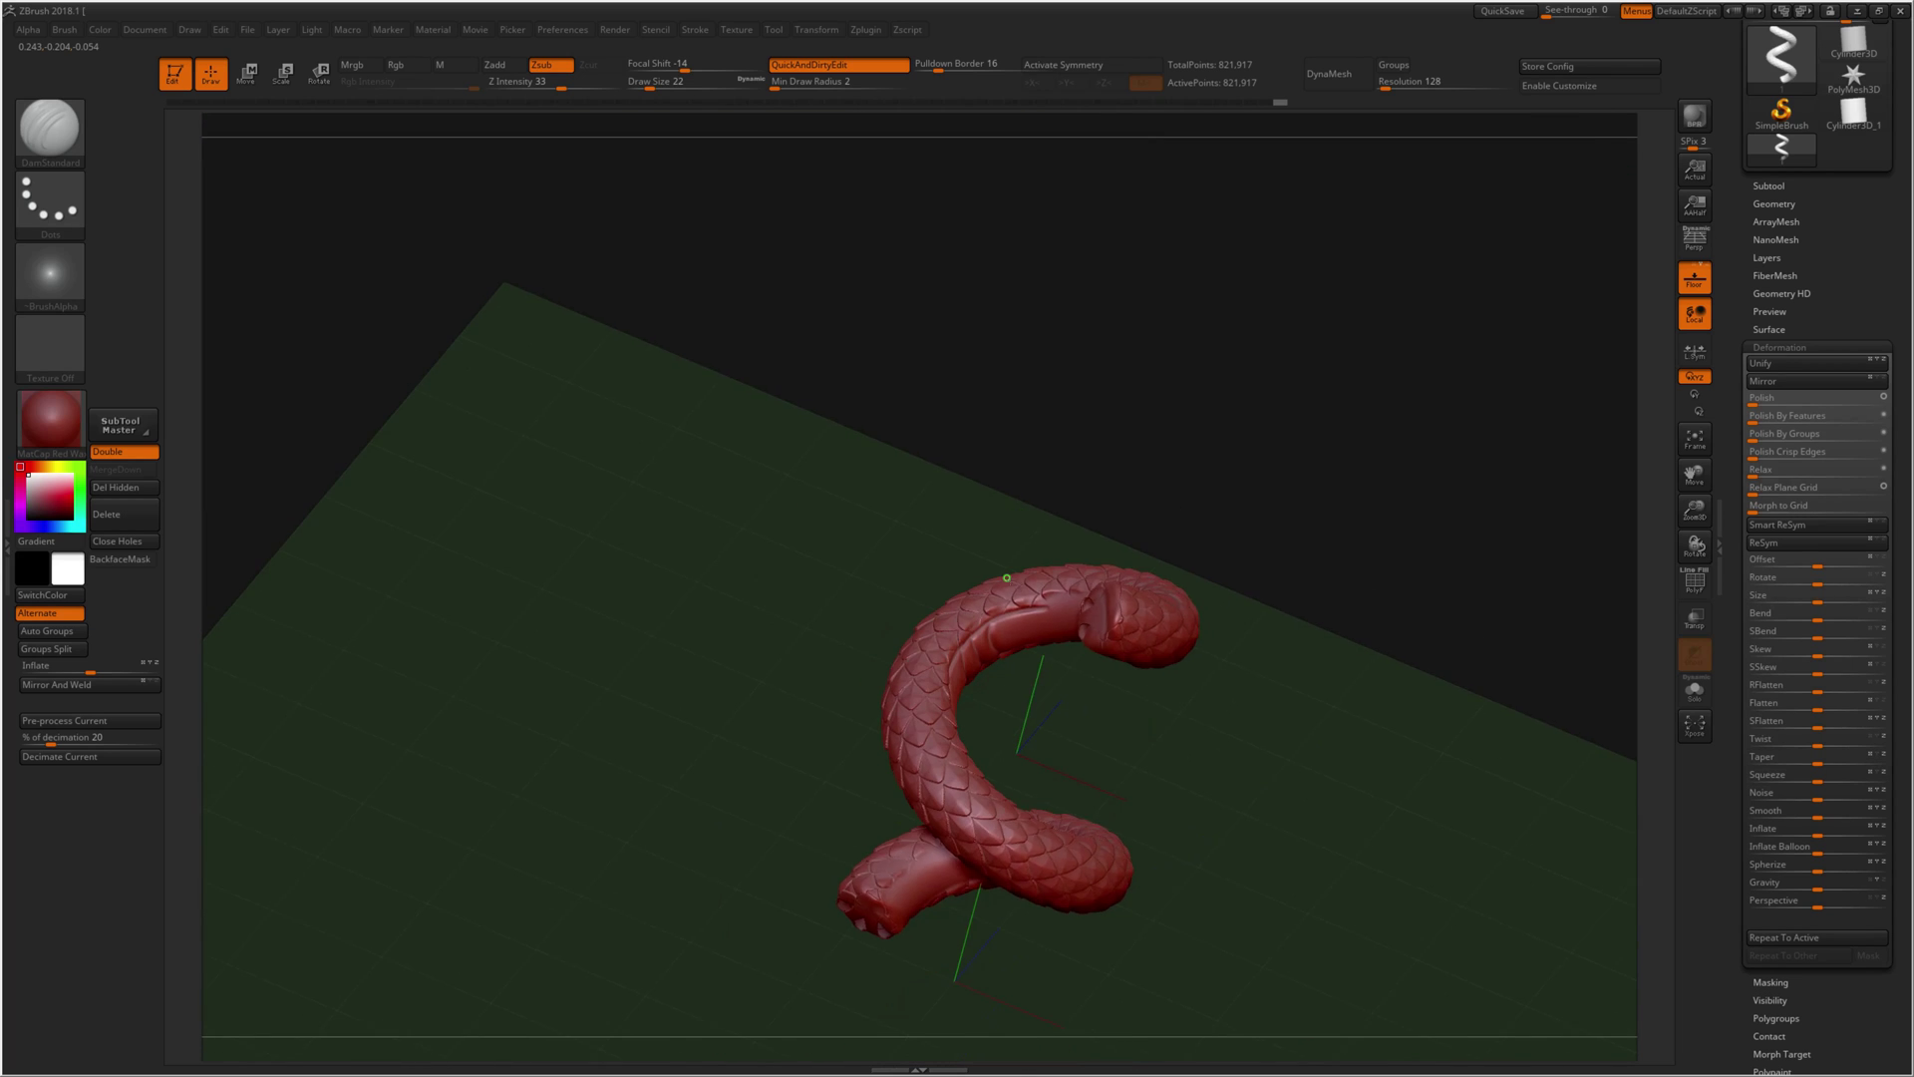
right_click_drag(1007, 578, 983, 726)
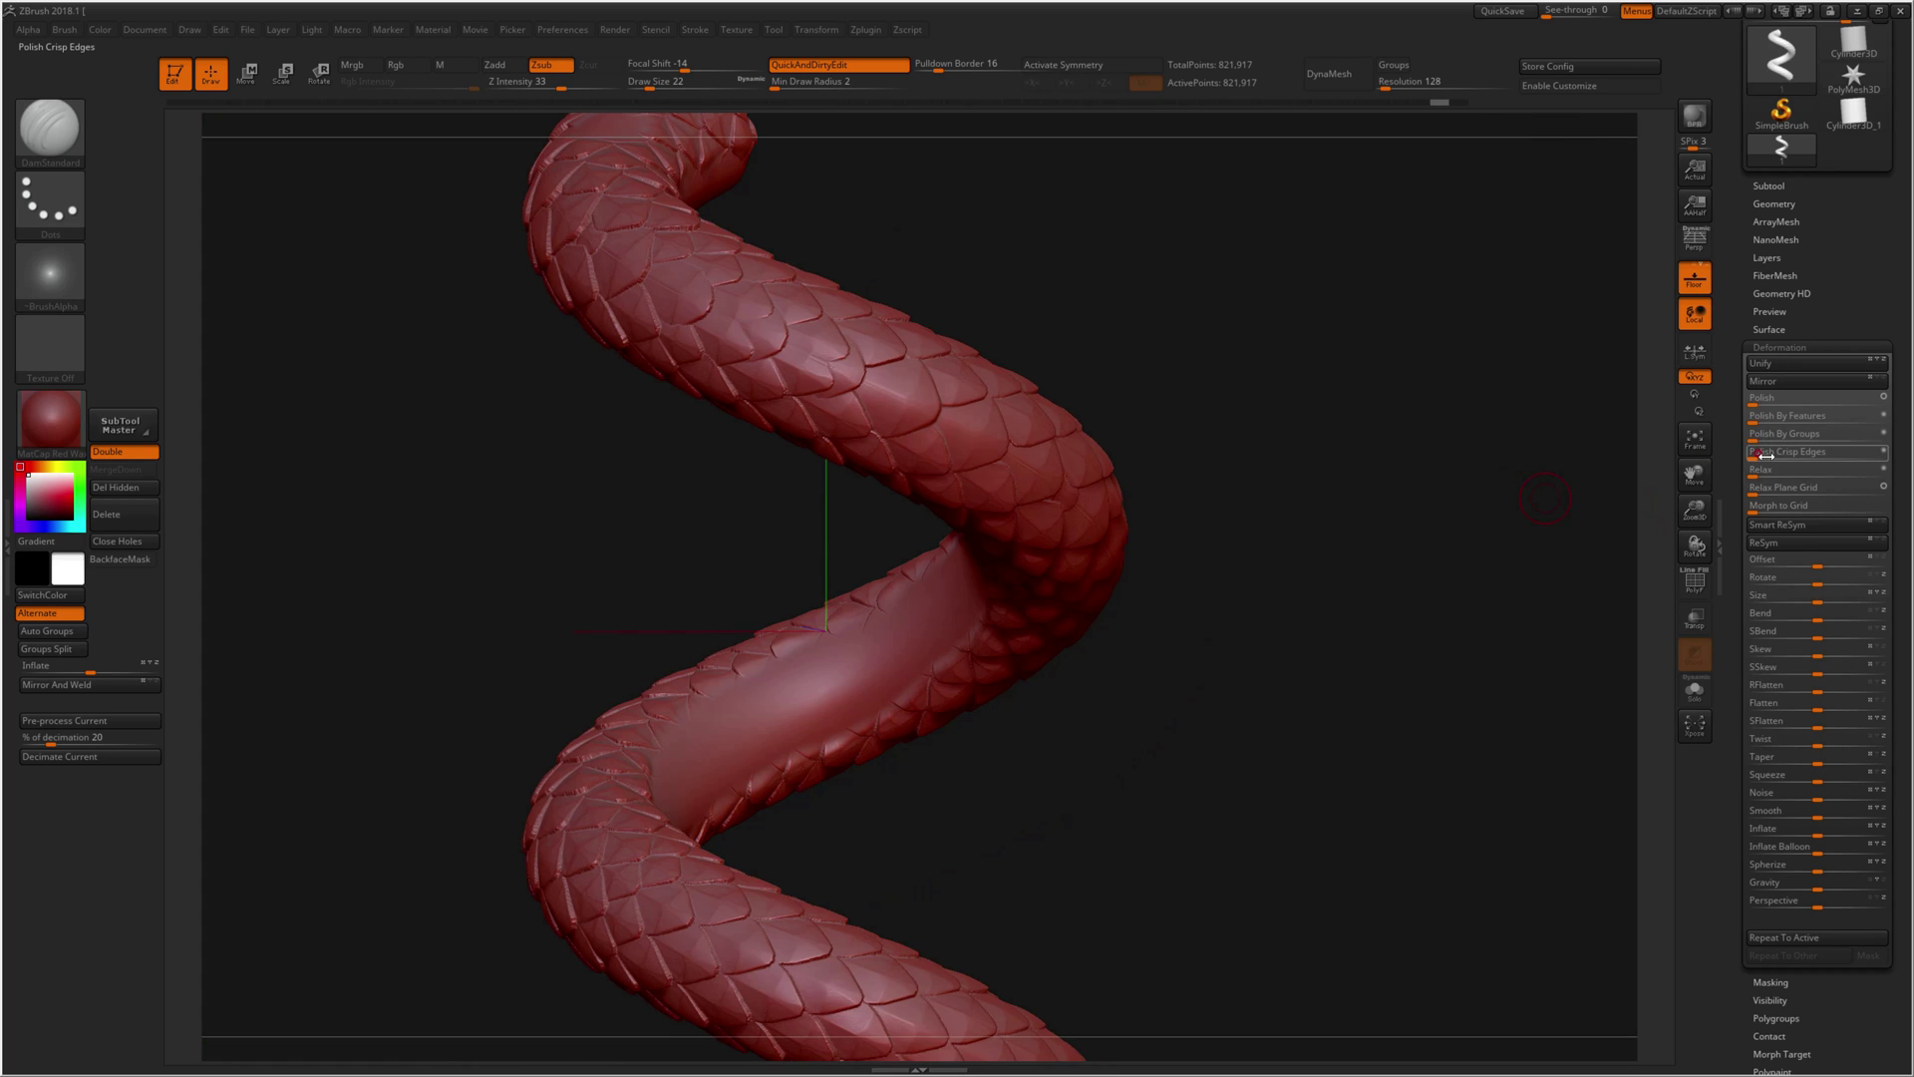
Step: Soften and polish the scale edges, then nudge the serpent's head slightly downward
mouse_move(1766, 454)
left_mouse_down()
mouse_move(1801, 454)
mouse_move(1448, 475)
left_mouse_up()
mouse_move(1124, 422)
right_mouse_down("alt")
mouse_move(1252, 529)
mouse_move(1188, 512)
mouse_move(1226, 415)
mouse_move(1286, 454)
right_mouse_up("alt")
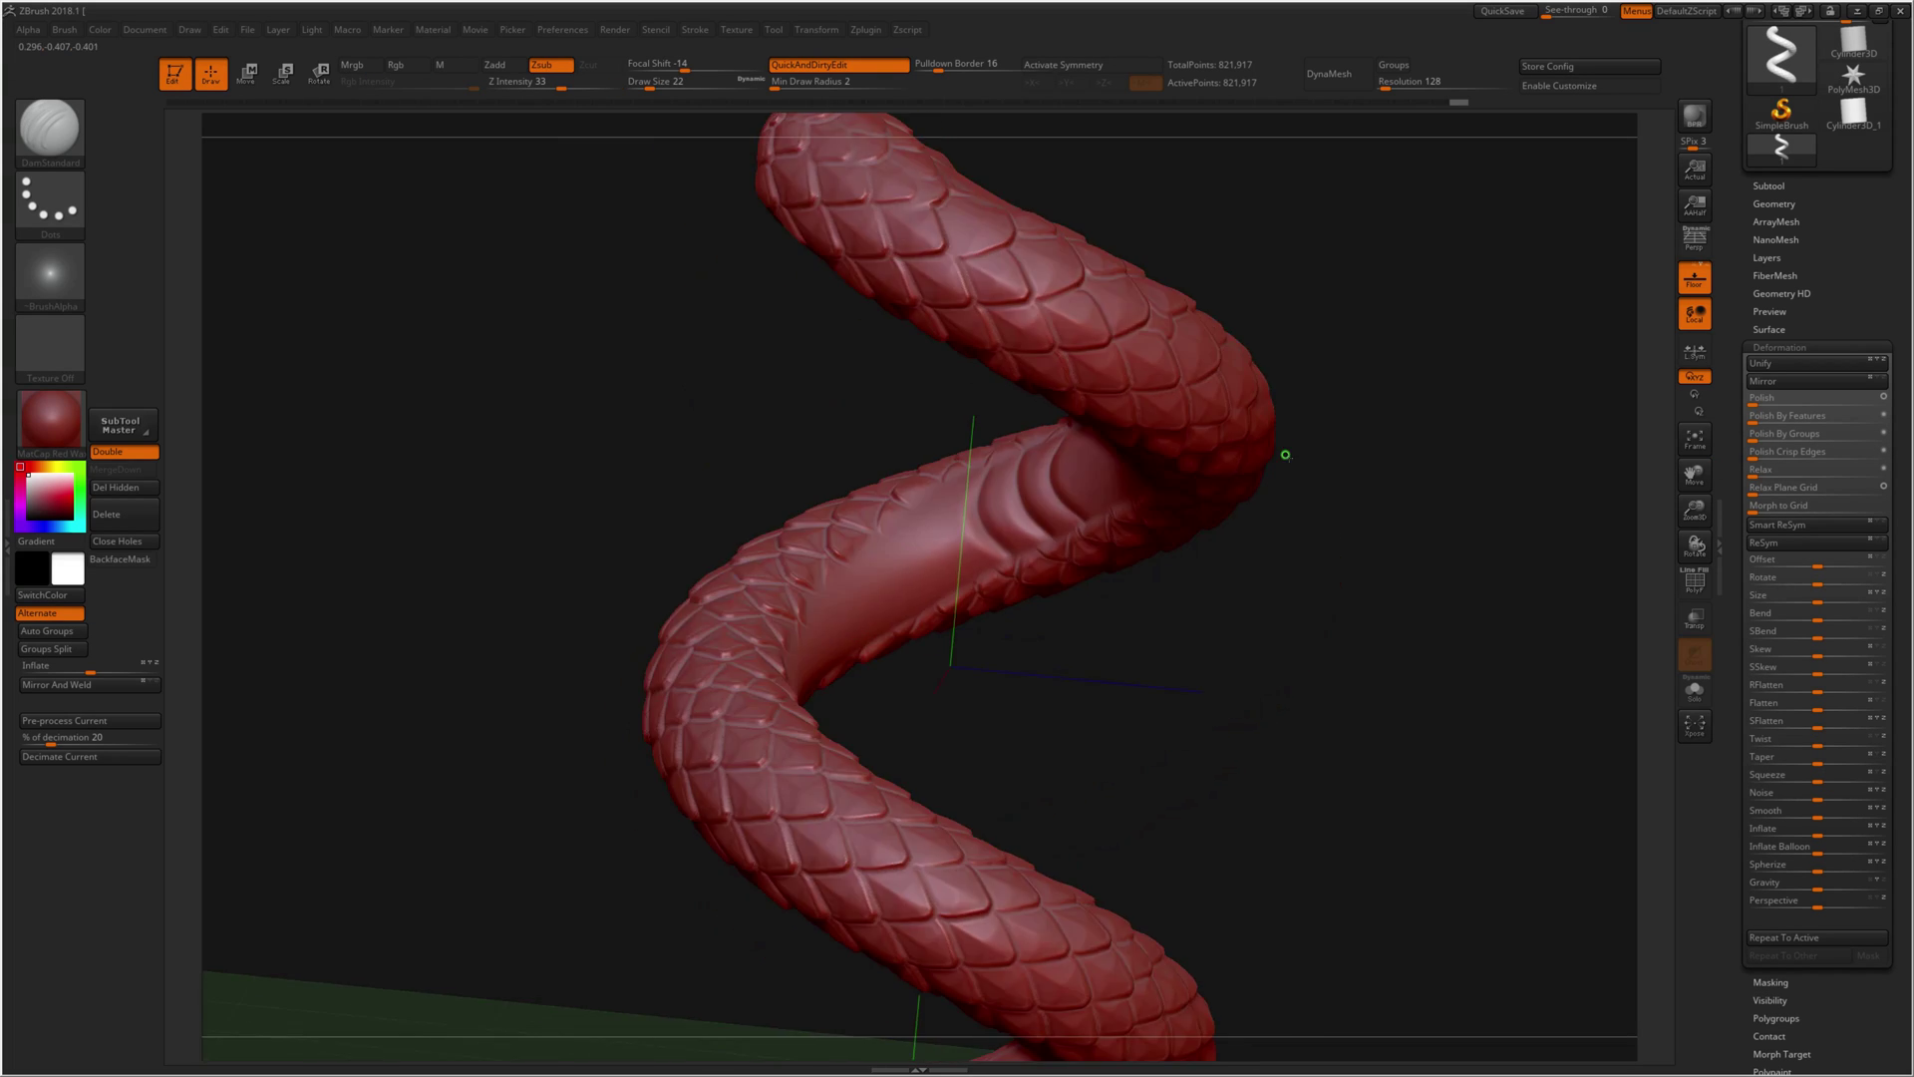
right_click_drag(1247, 539, 1264, 520)
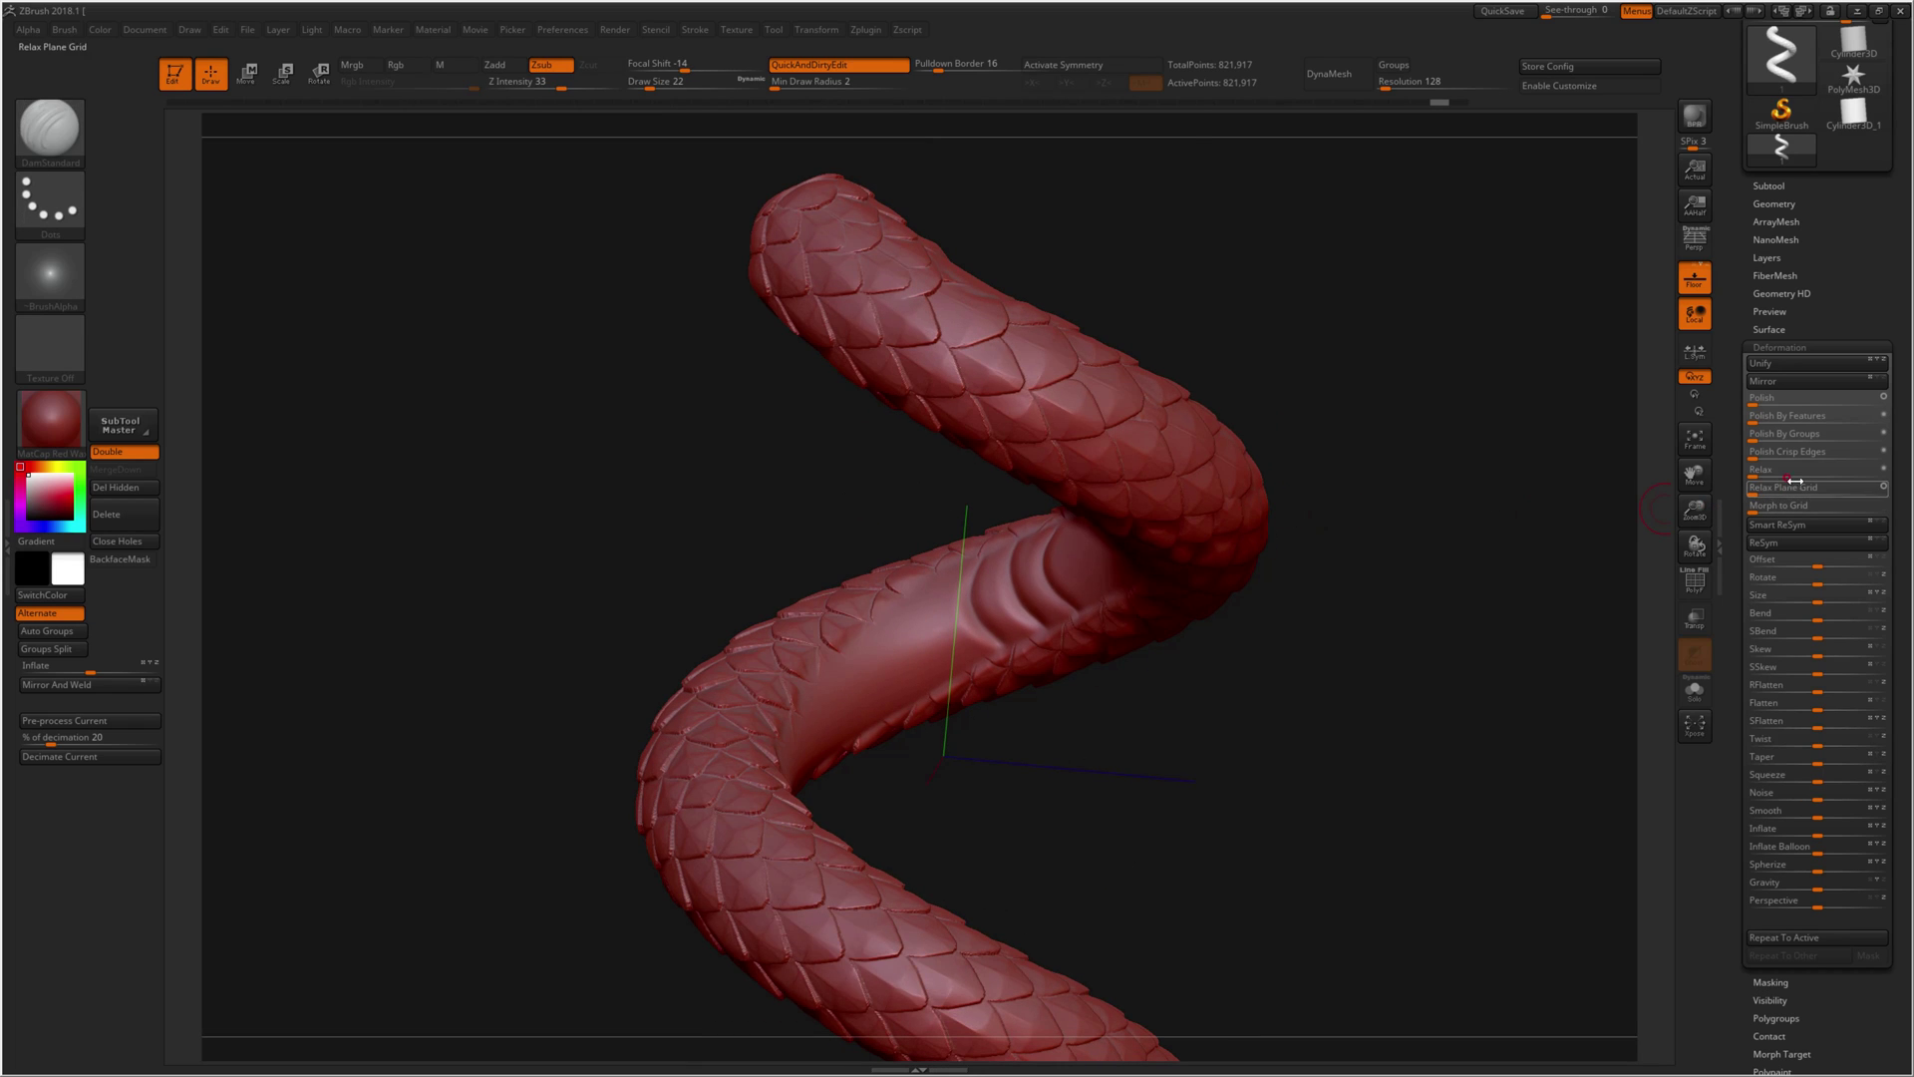
left_click_drag(1764, 404, 1778, 412)
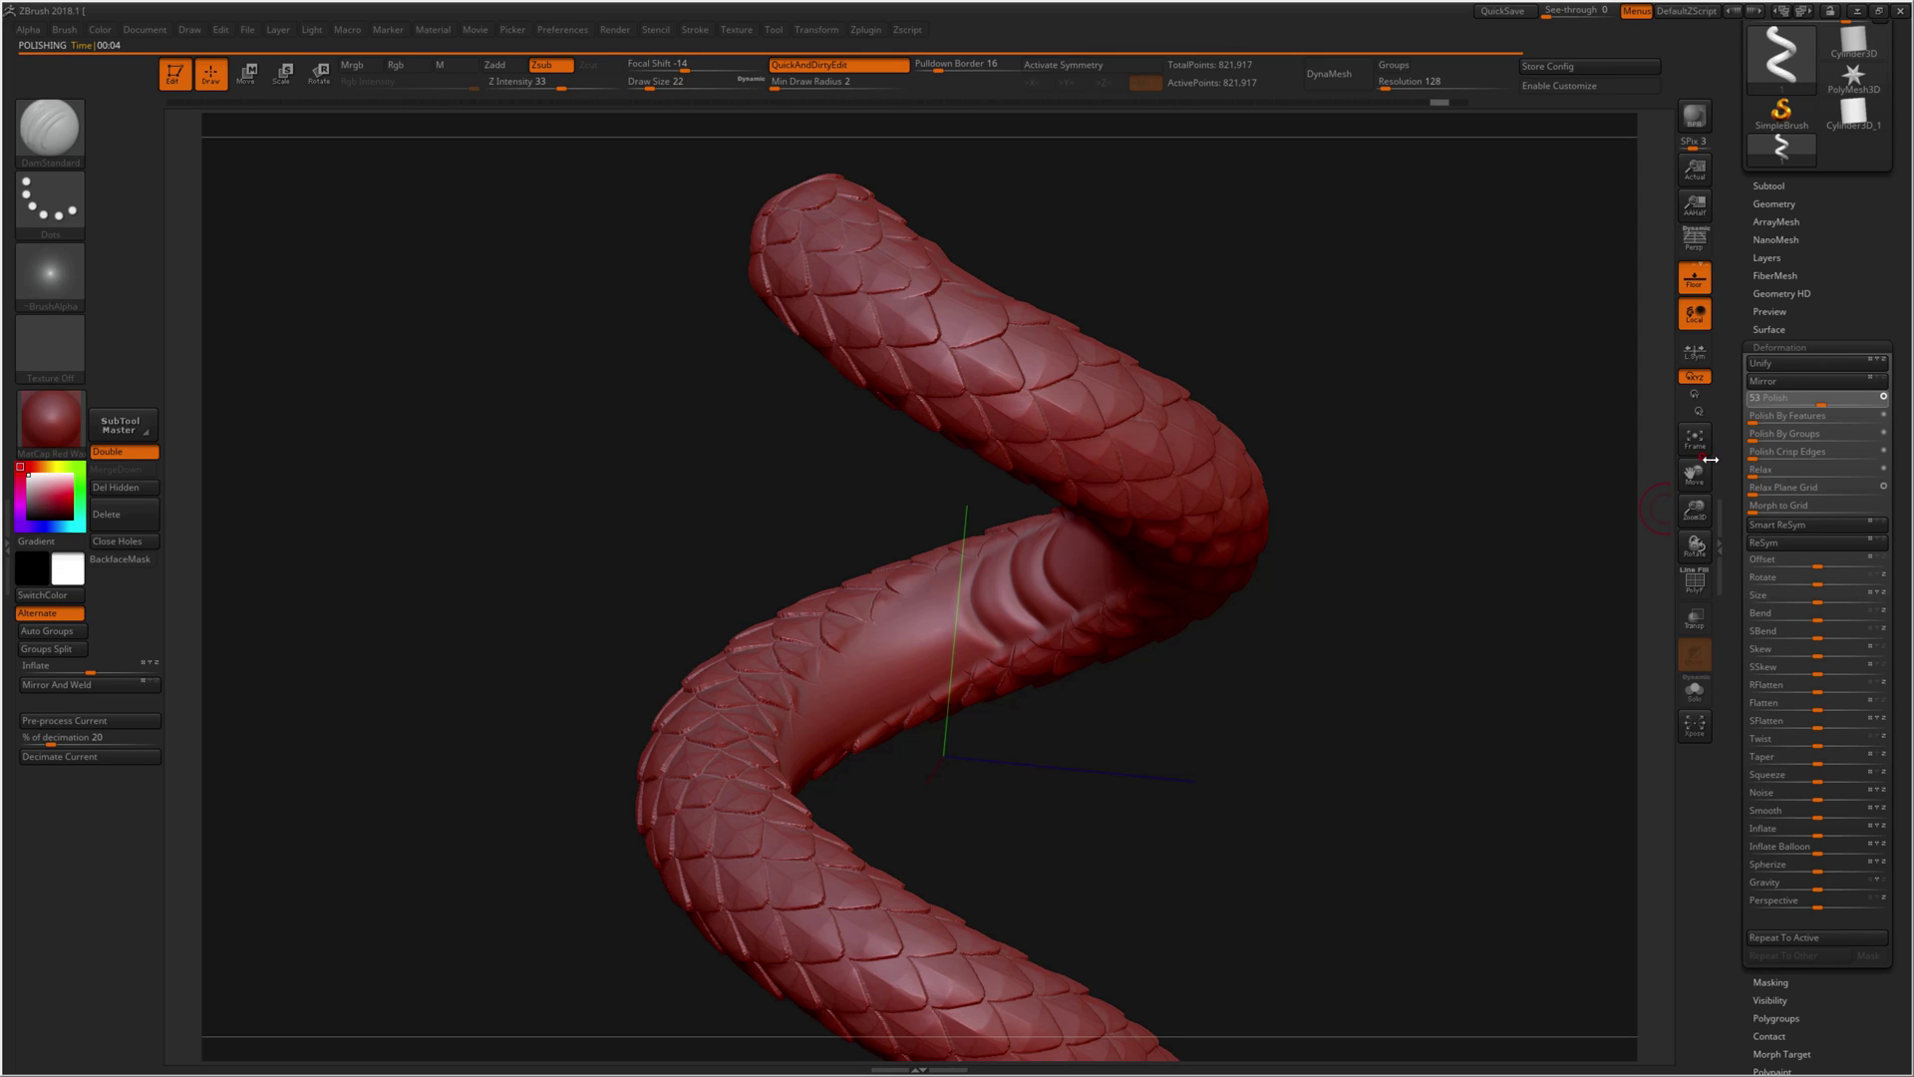
mouse_move(1444, 510)
left_mouse_down()
mouse_move(1479, 526)
mouse_move(1419, 536)
mouse_move(1419, 491)
mouse_move(1386, 532)
mouse_move(1243, 393)
mouse_move(1285, 465)
left_mouse_up()
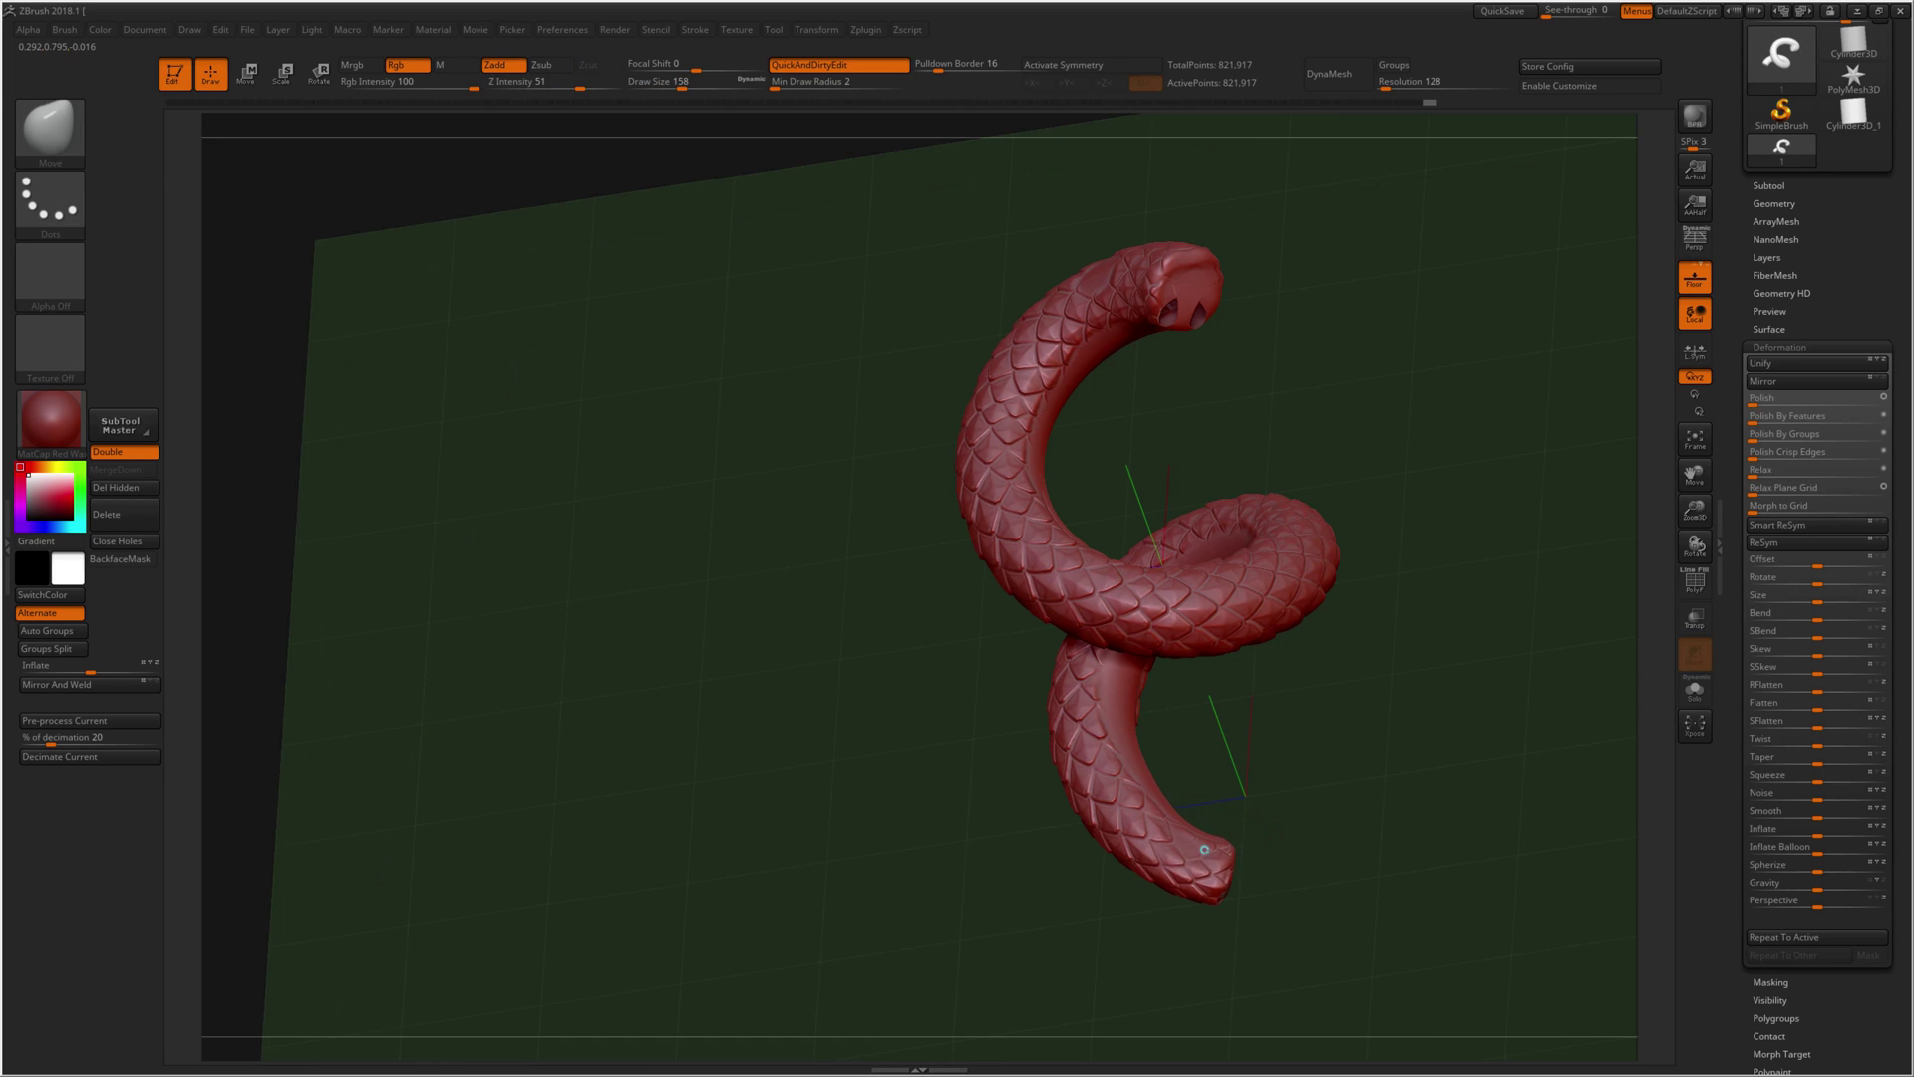
left_click_drag(1204, 848, 1197, 861)
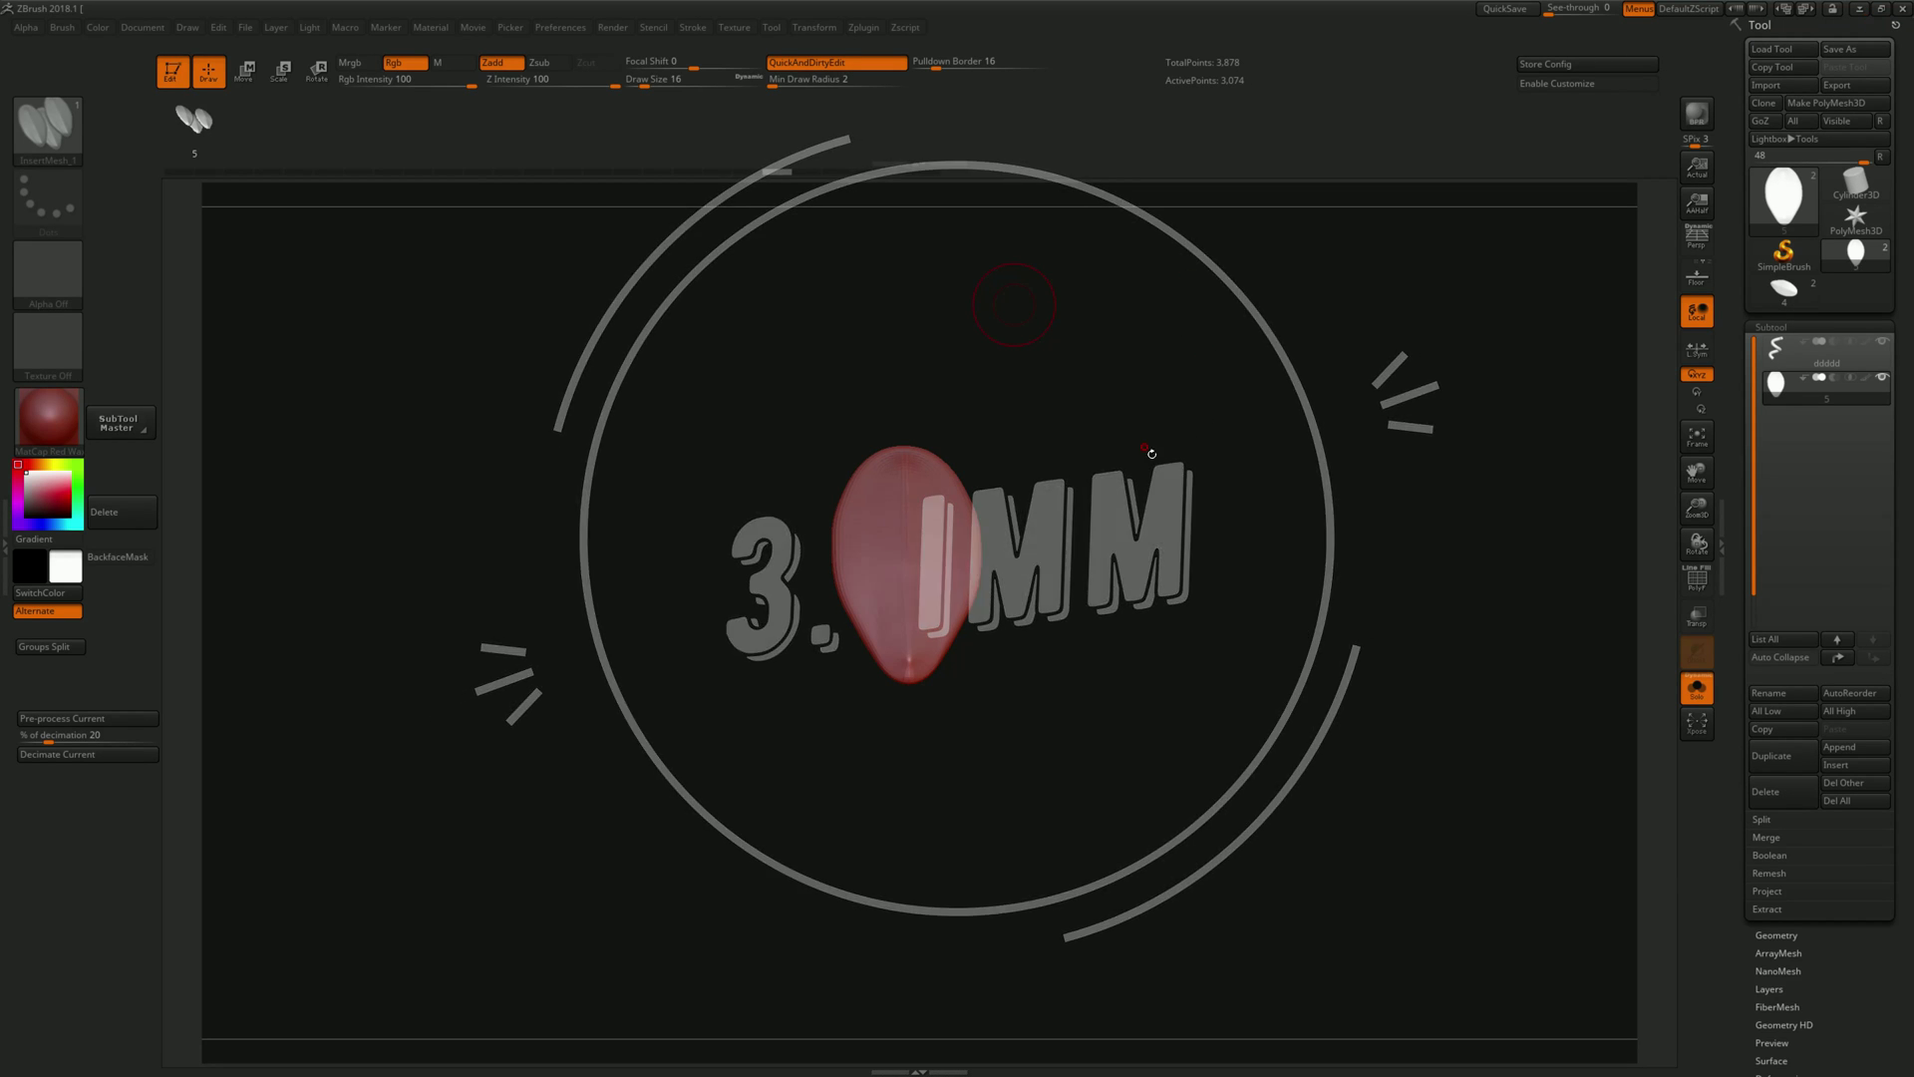
Step: Arrange three egg-shaped scales into an overlapping cluster with the middle egg behind
mouse_move(1068, 482)
left_mouse_down()
mouse_move(1077, 423)
mouse_move(1107, 411)
left_mouse_up()
key("space")
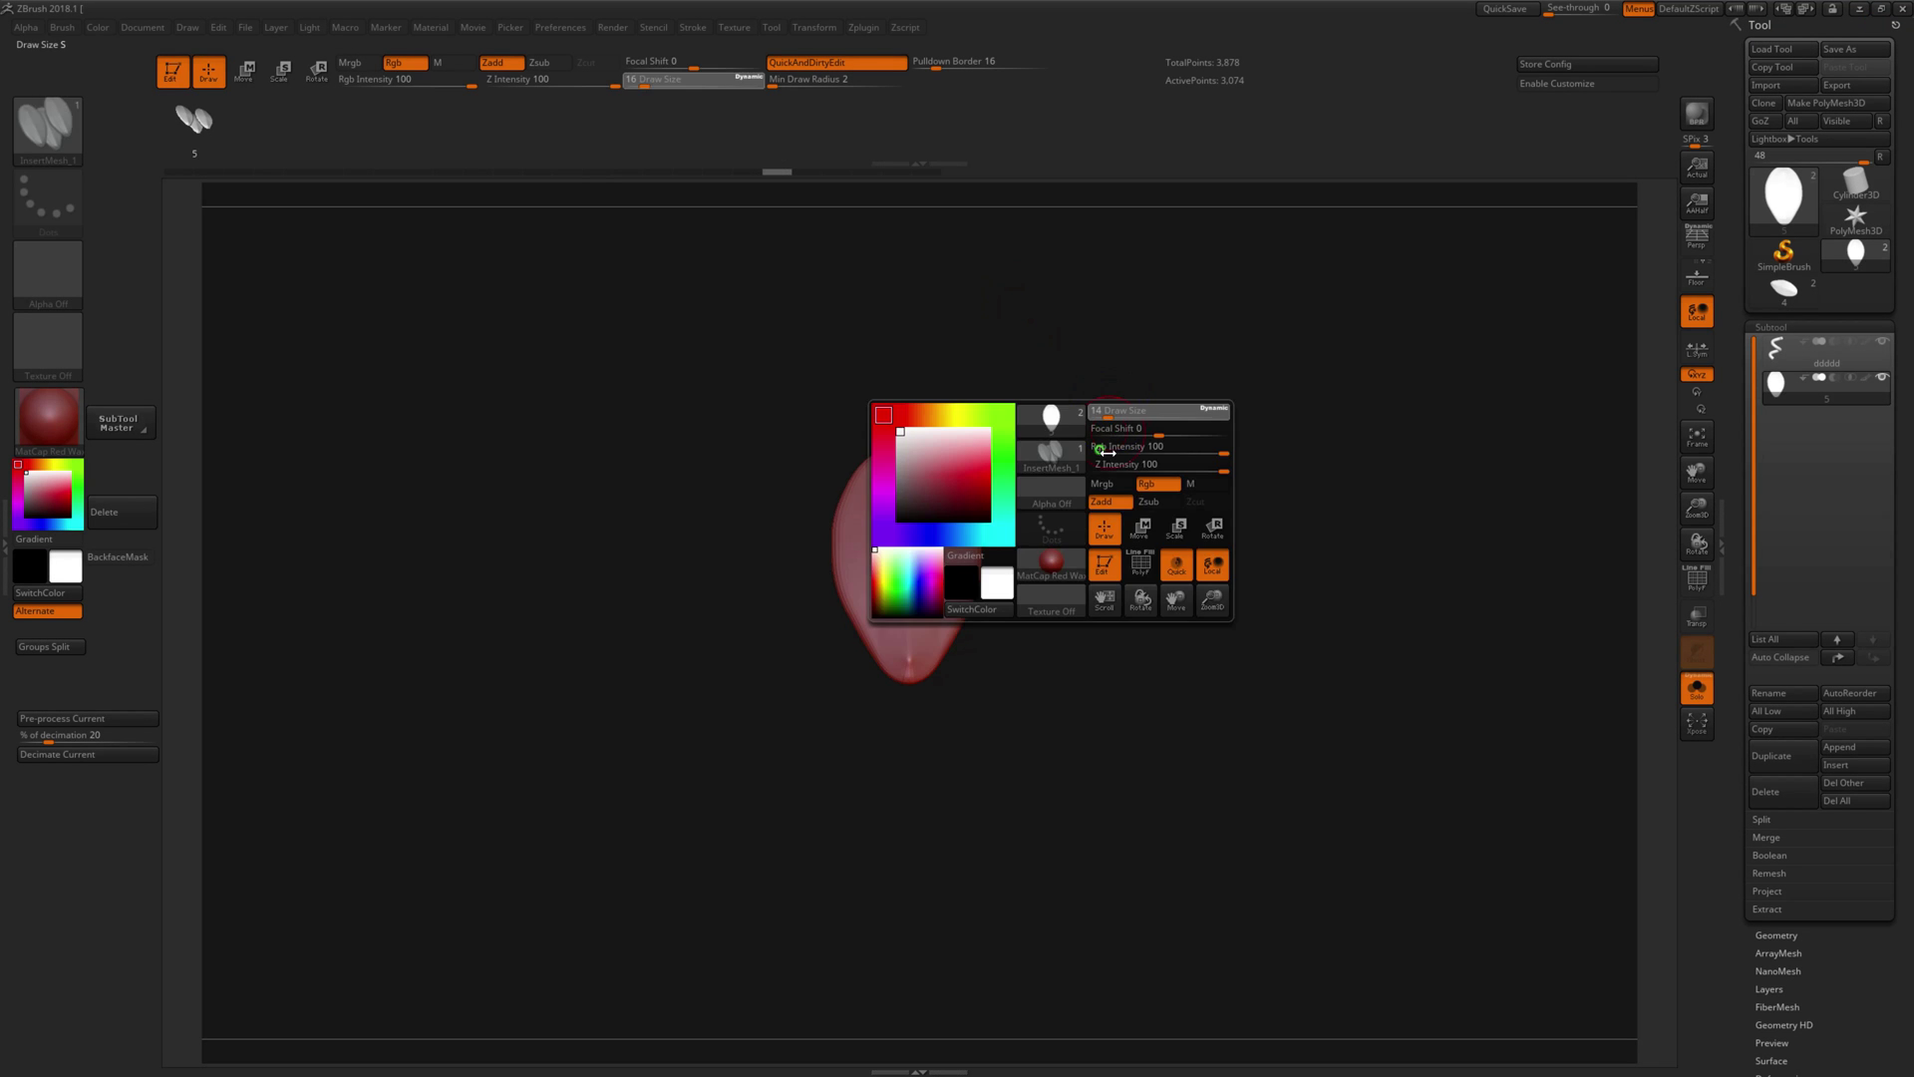
mouse_move(1160, 350)
left_mouse_down("alt")
mouse_move(1142, 450)
mouse_move(1226, 461)
left_mouse_up("alt")
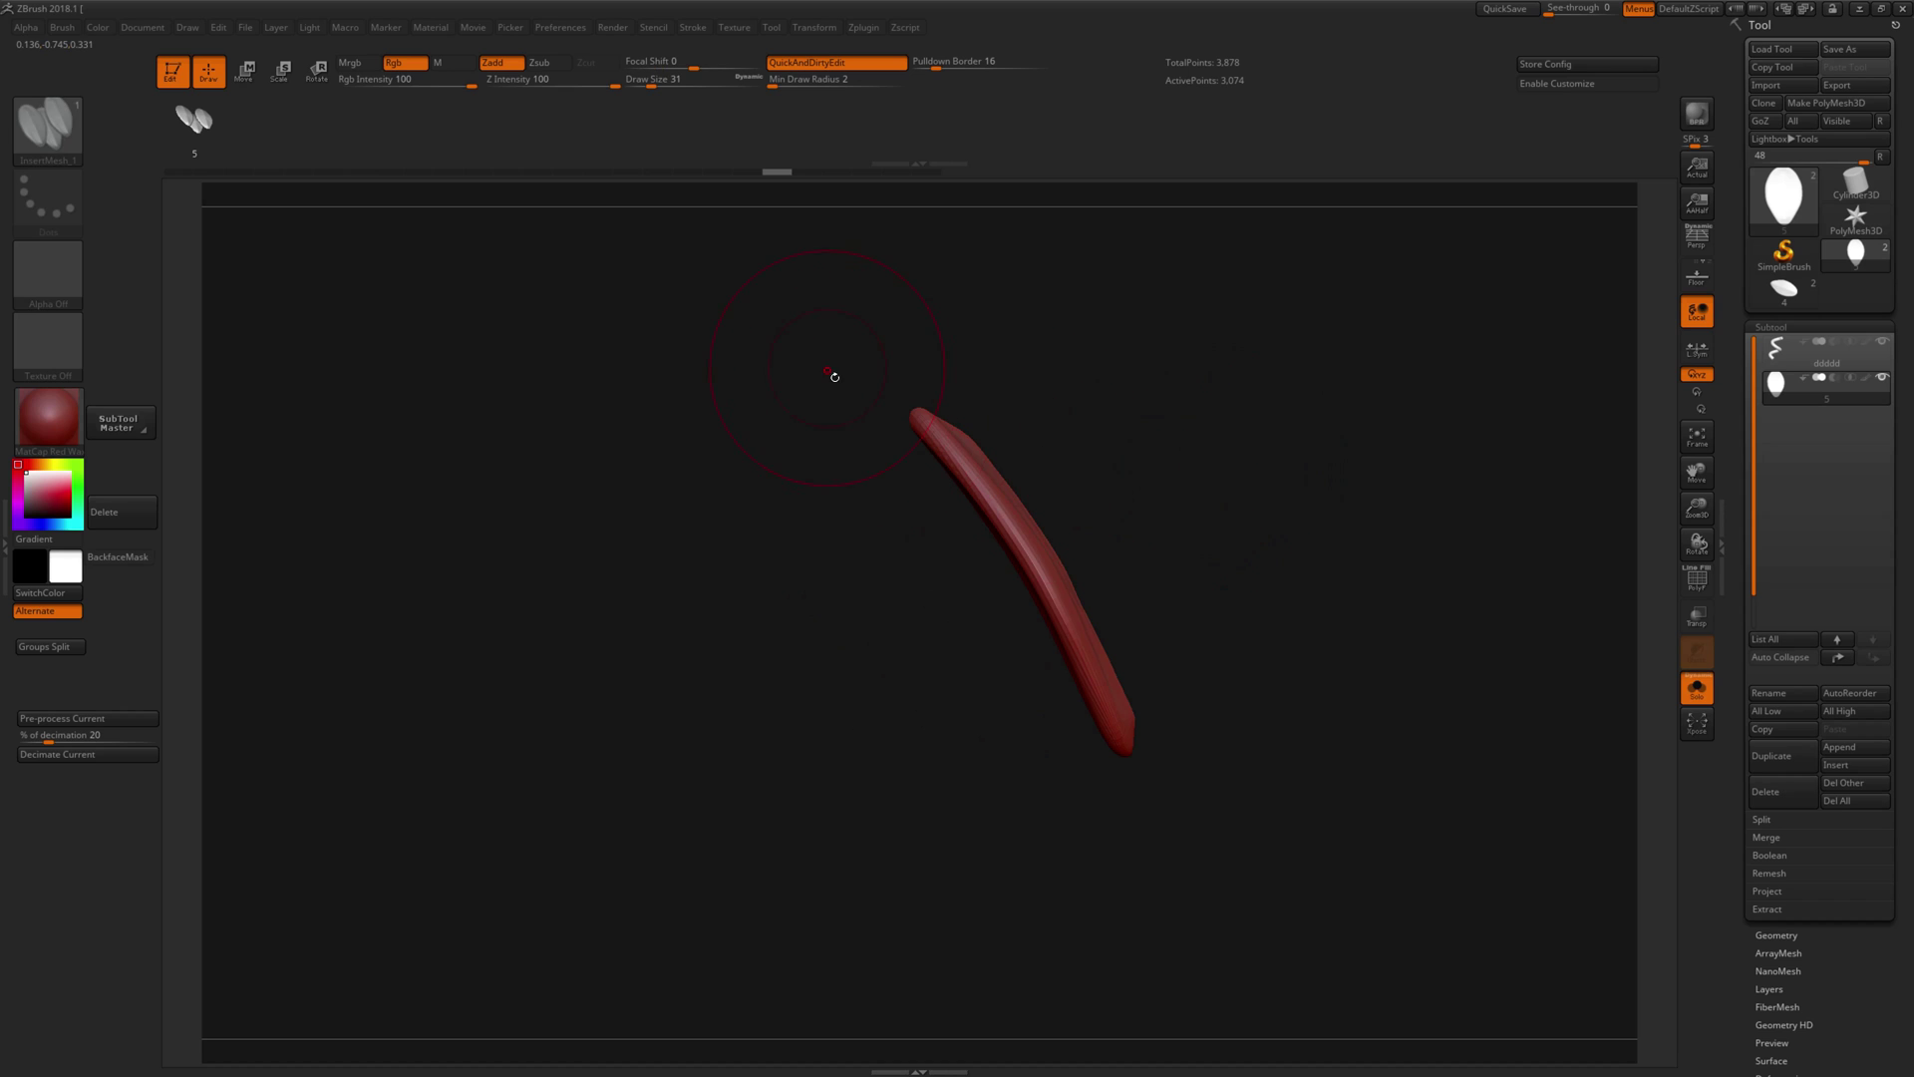
mouse_move(1277, 680)
left_mouse_down()
mouse_move(1244, 462)
mouse_move(1226, 461)
left_mouse_up()
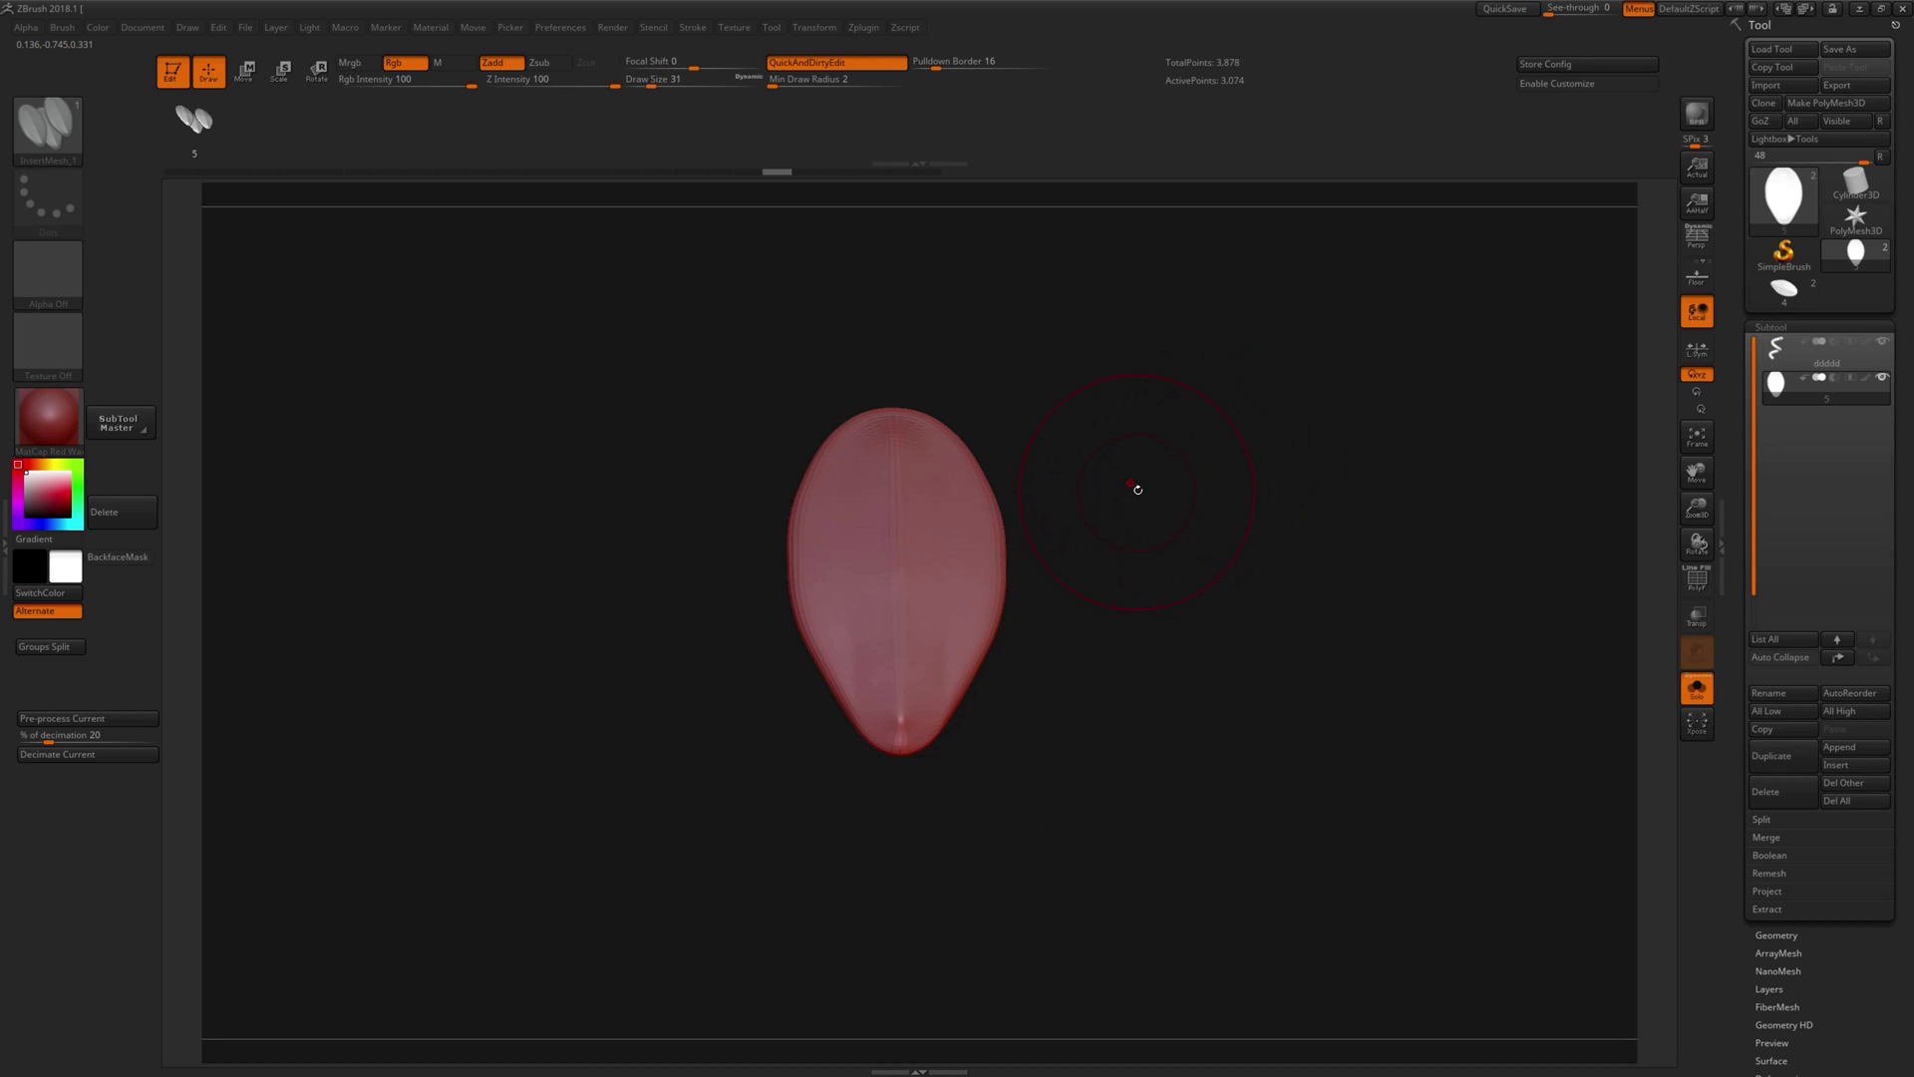
left_click_drag(1205, 461, 1218, 440)
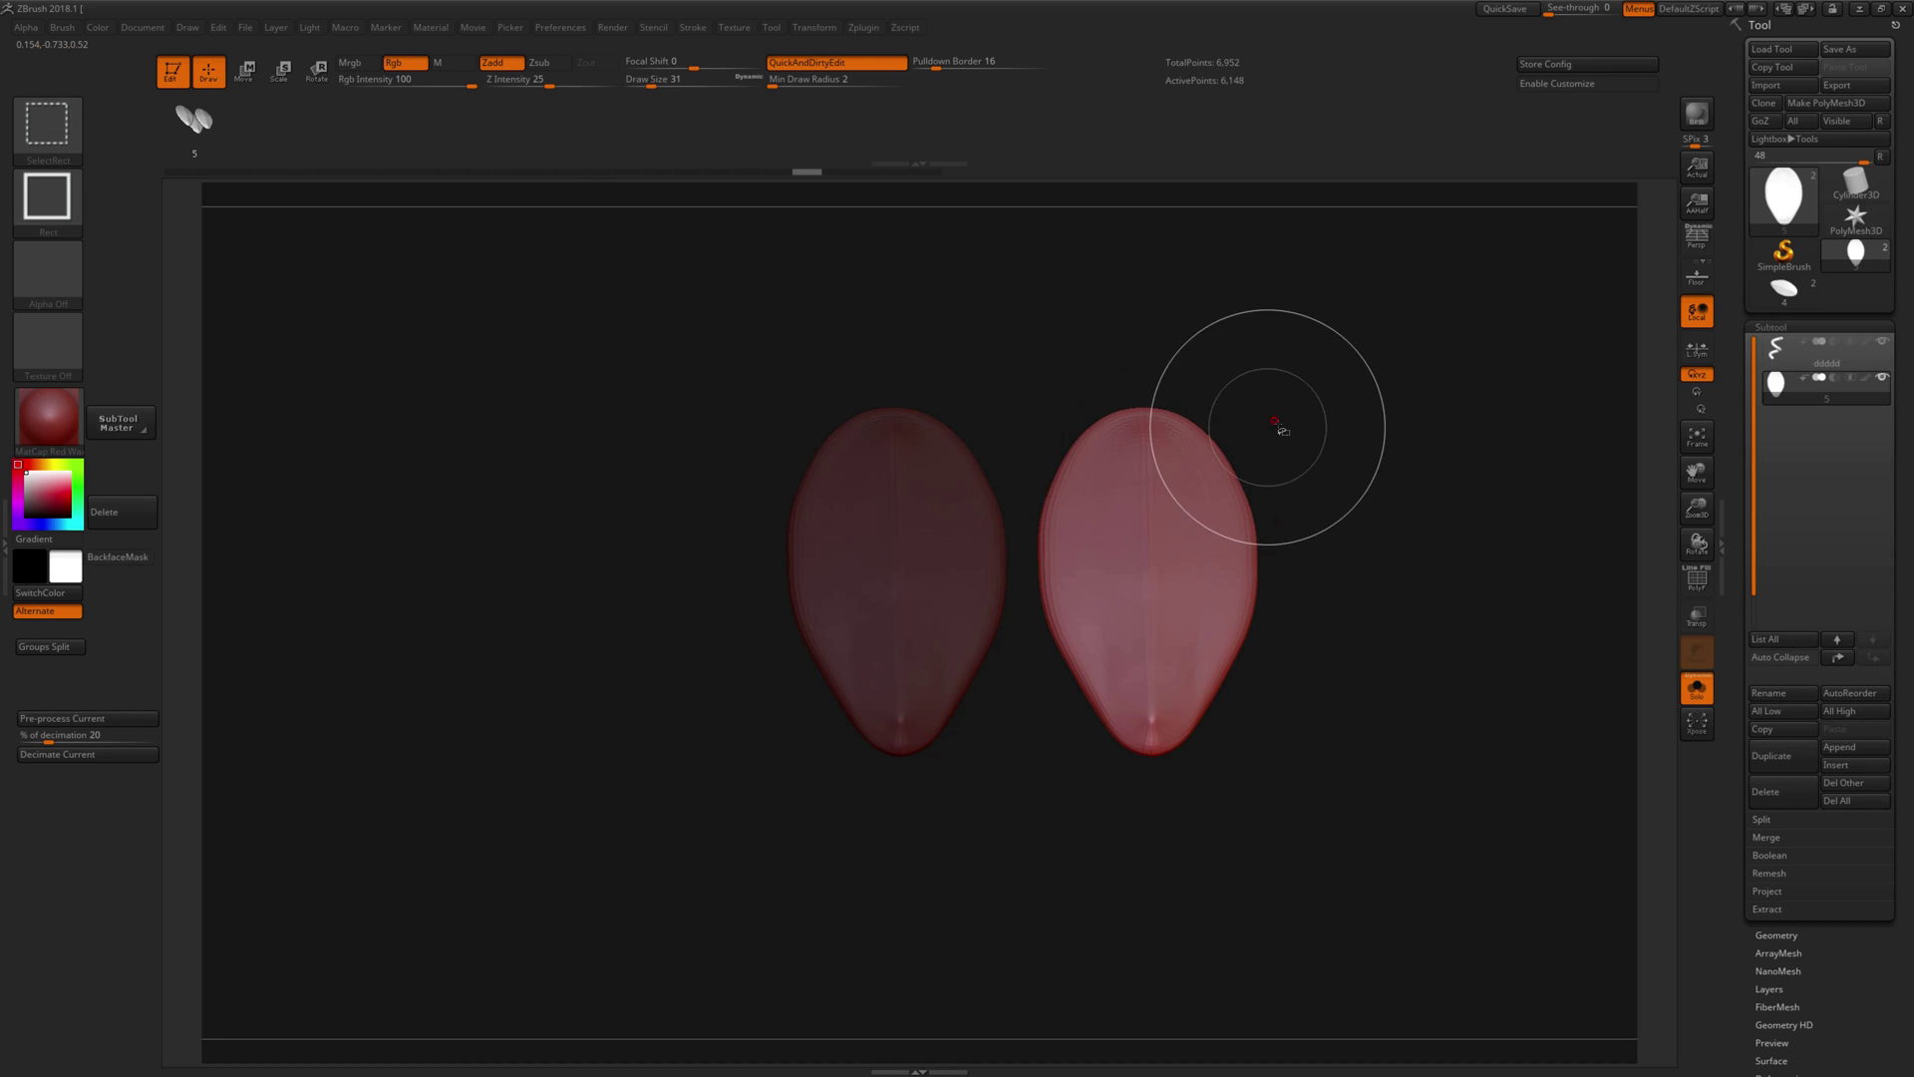
left_click_drag(1336, 414, 1226, 398, "alt")
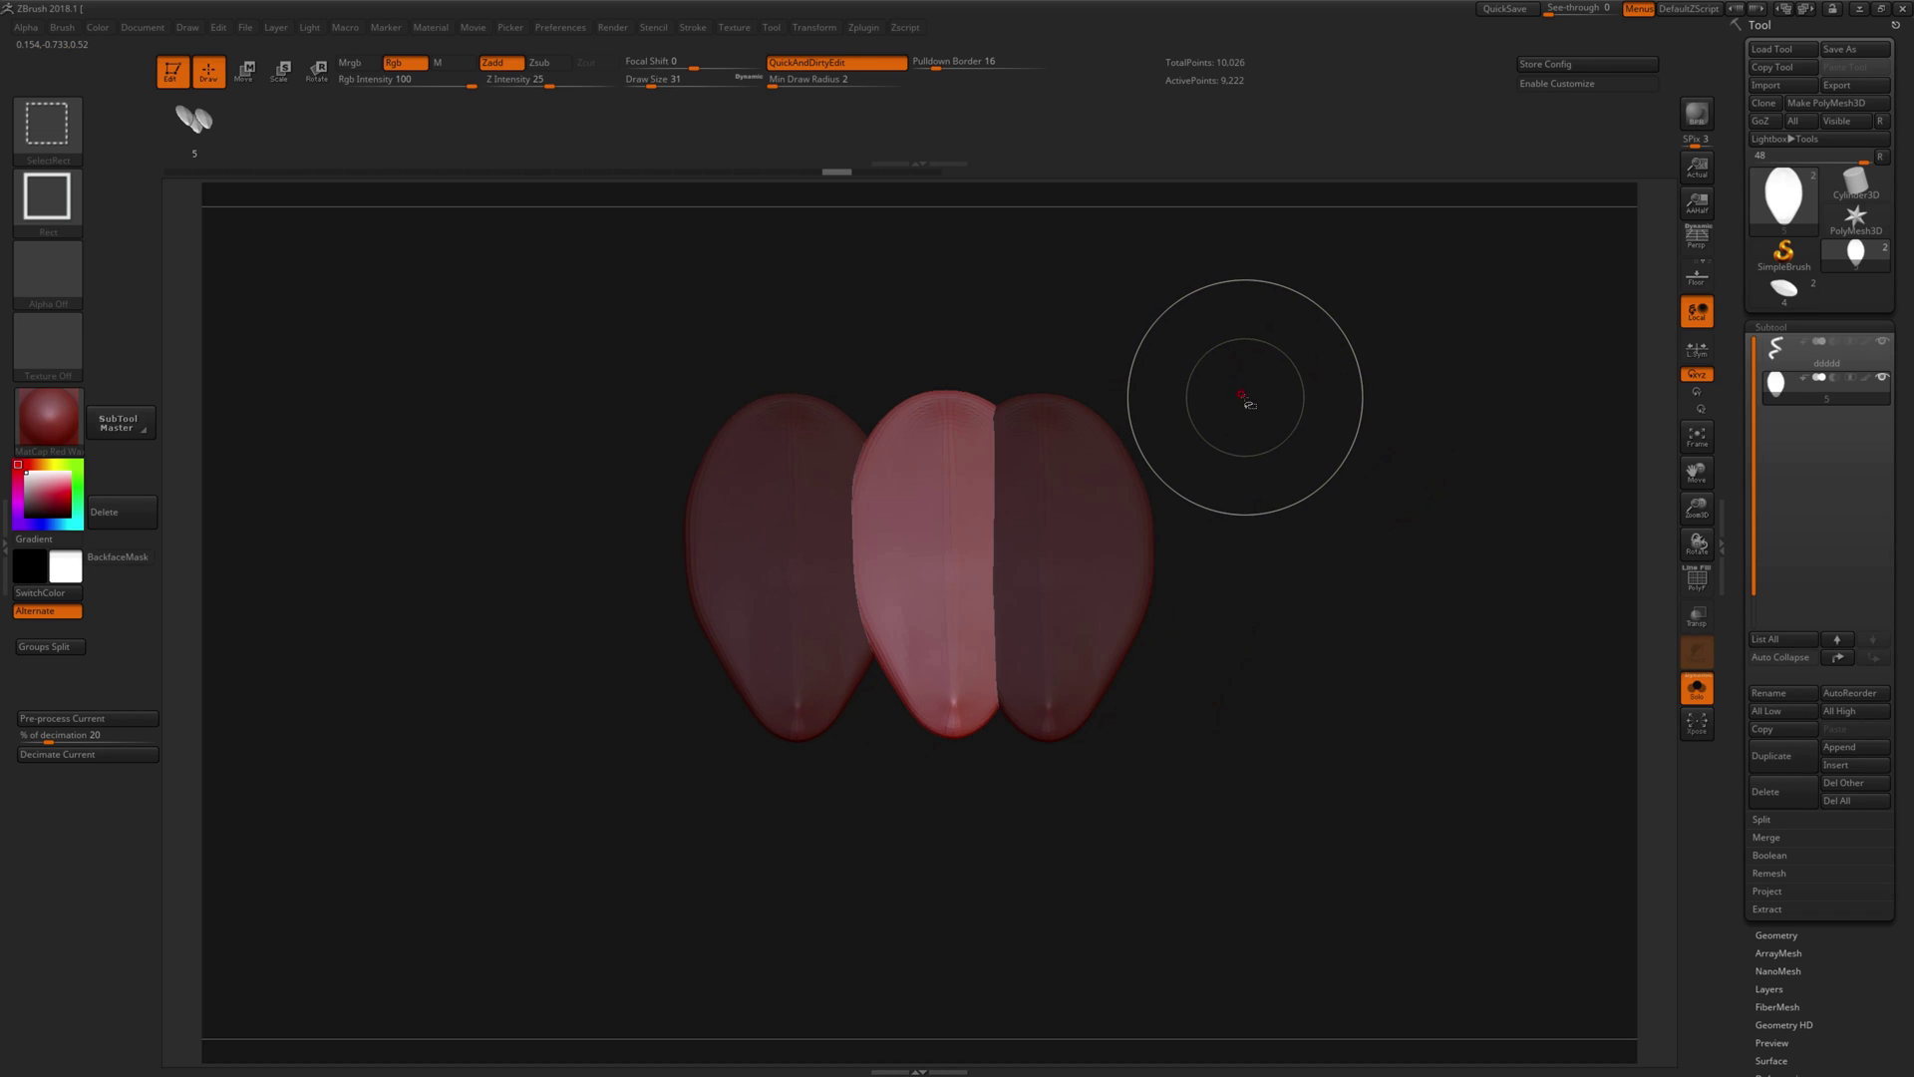
key("ctrl+z")
key("ctrl+shift")
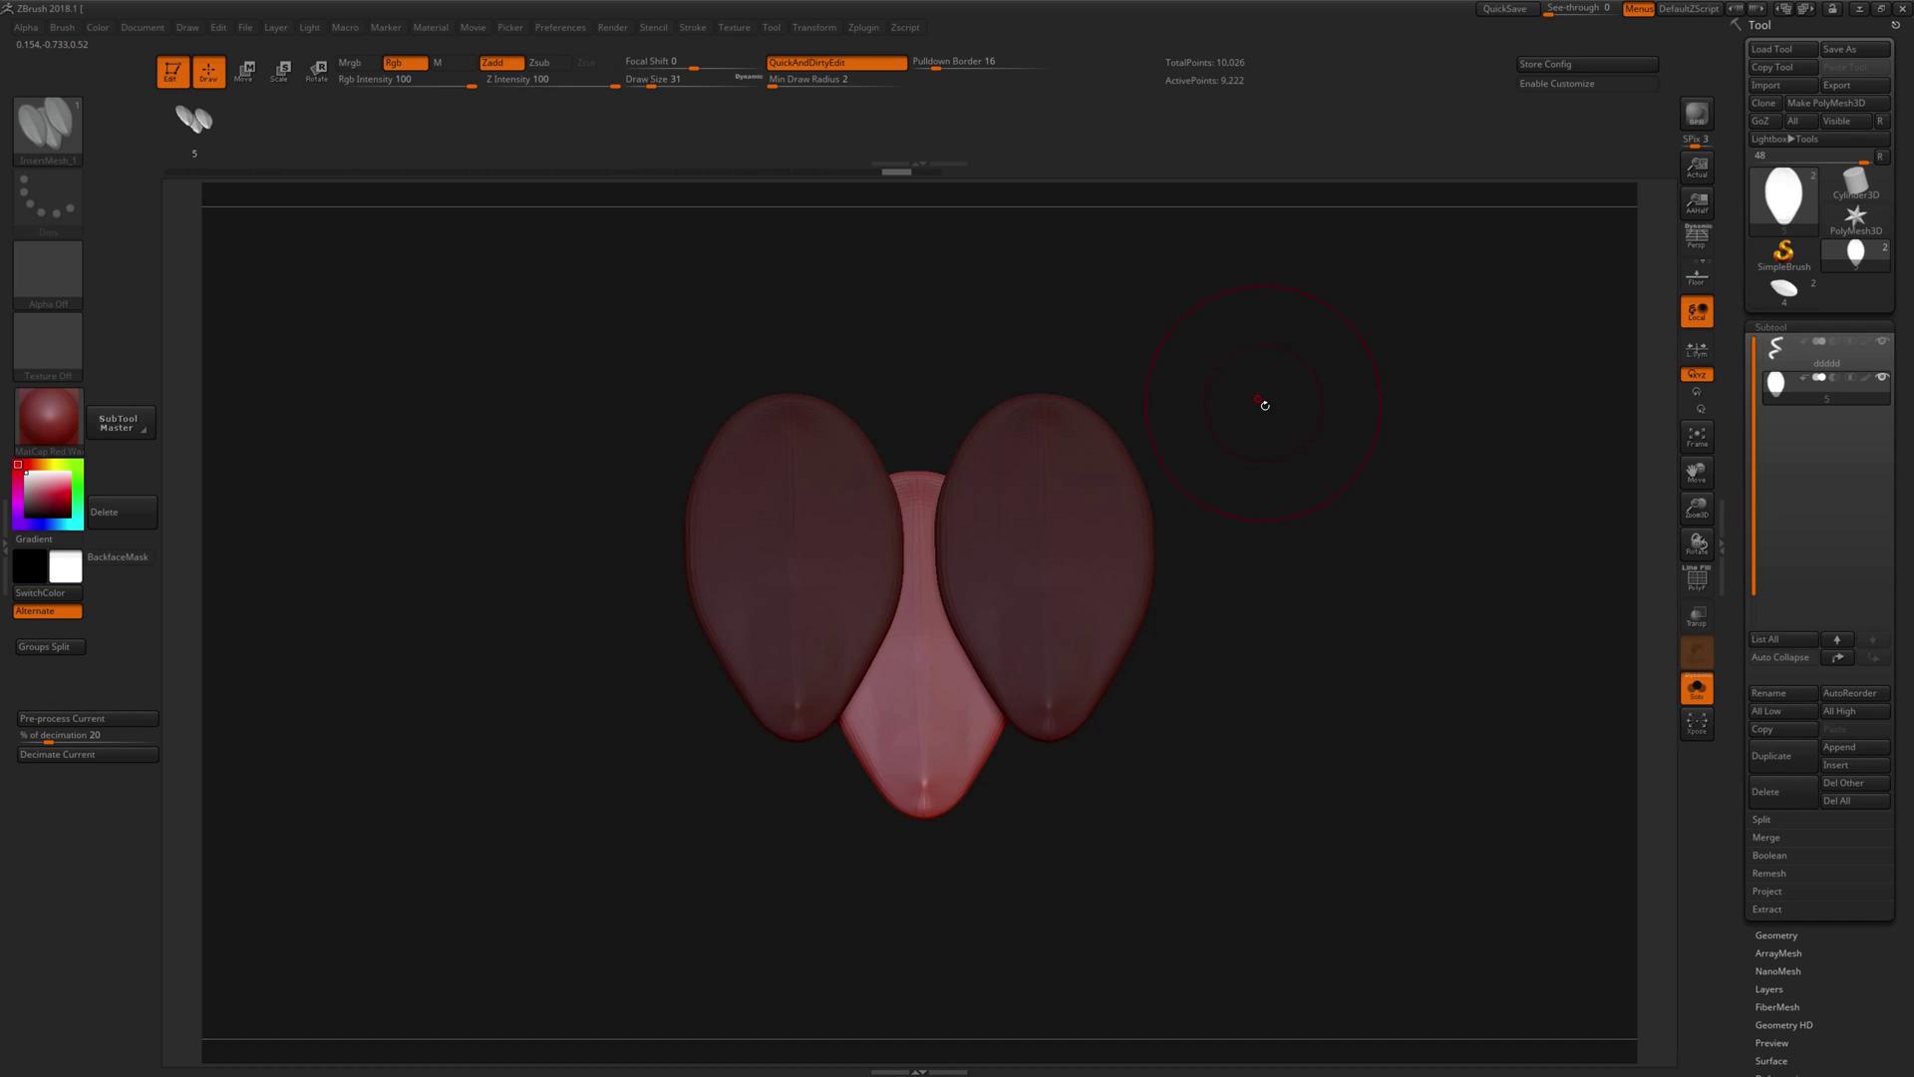
mouse_move(1267, 408)
left_mouse_down("ctrl")
mouse_move(1316, 363)
mouse_move(1359, 415)
mouse_move(1249, 429)
mouse_move(1263, 385)
left_mouse_up("ctrl")
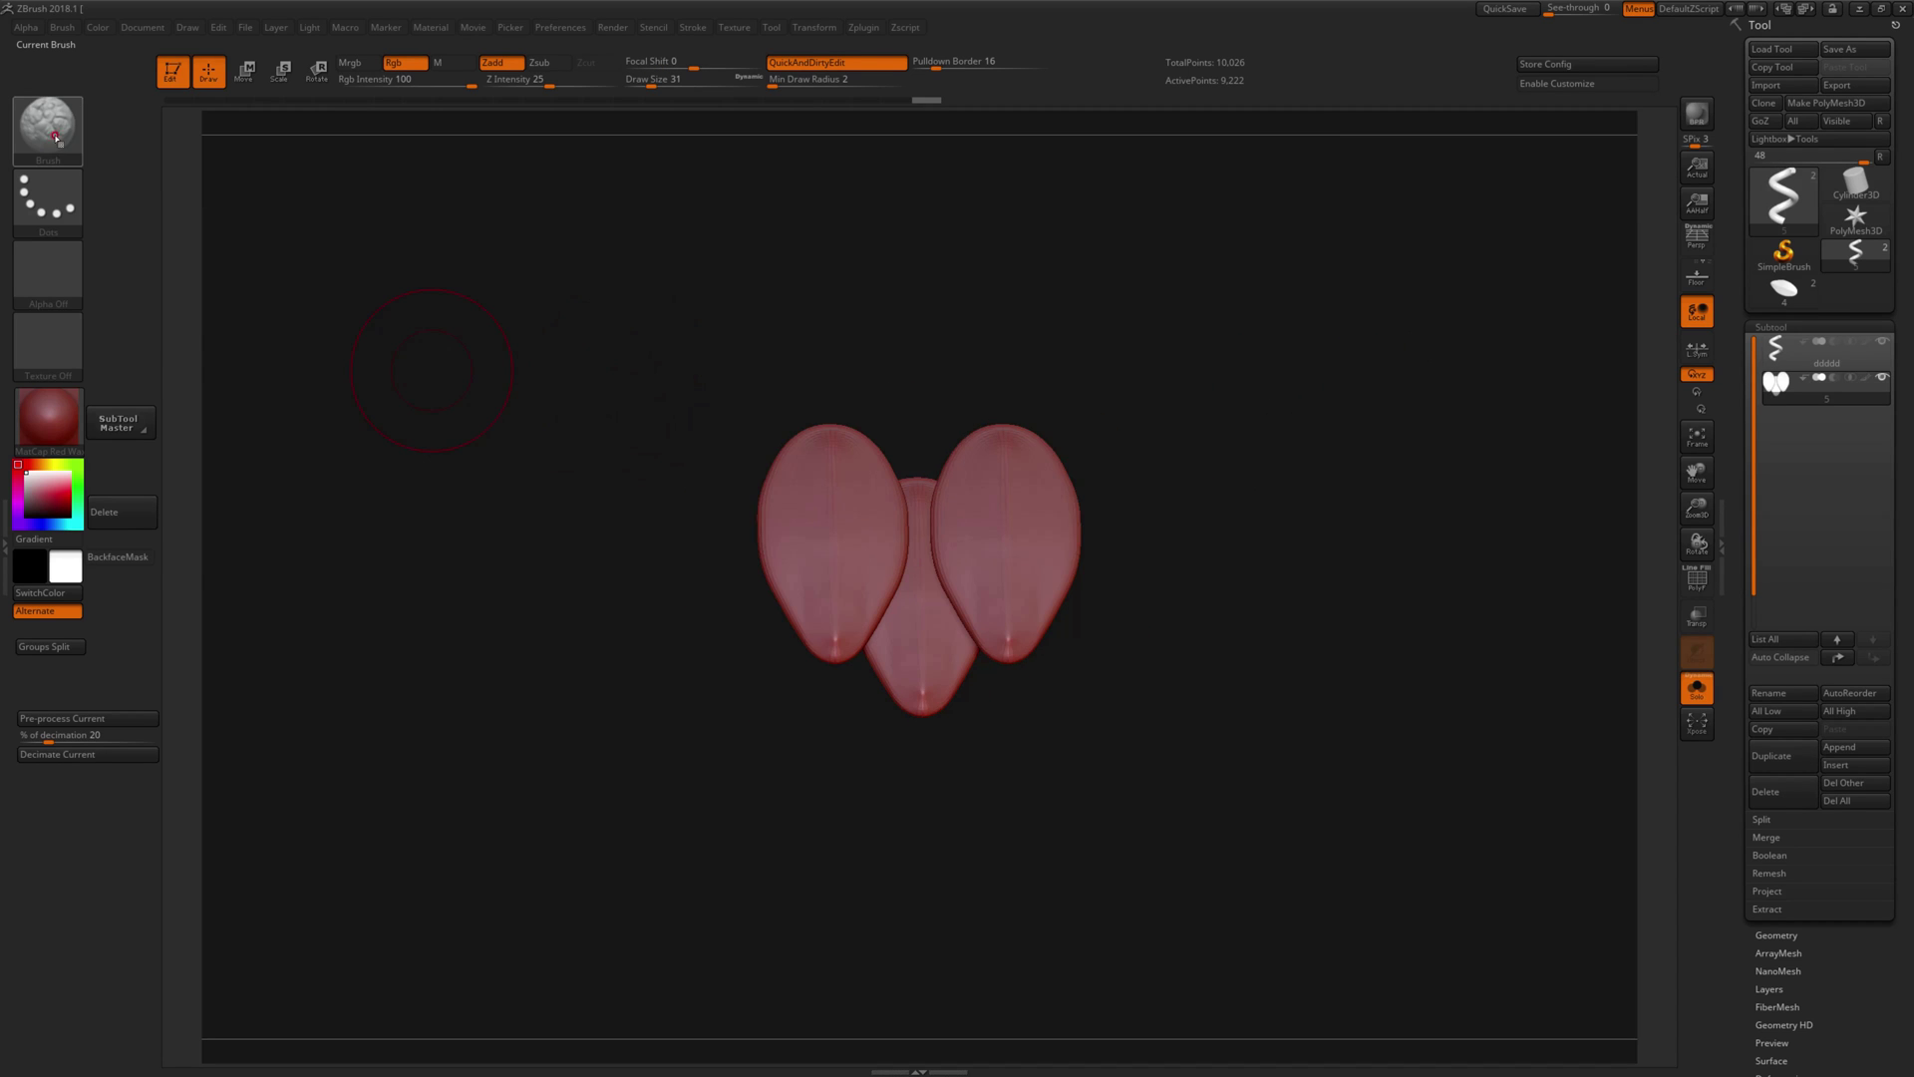
Step: Save the egg cluster as a new brush via Brush > Create InsertMesh > New
left_click(58, 138)
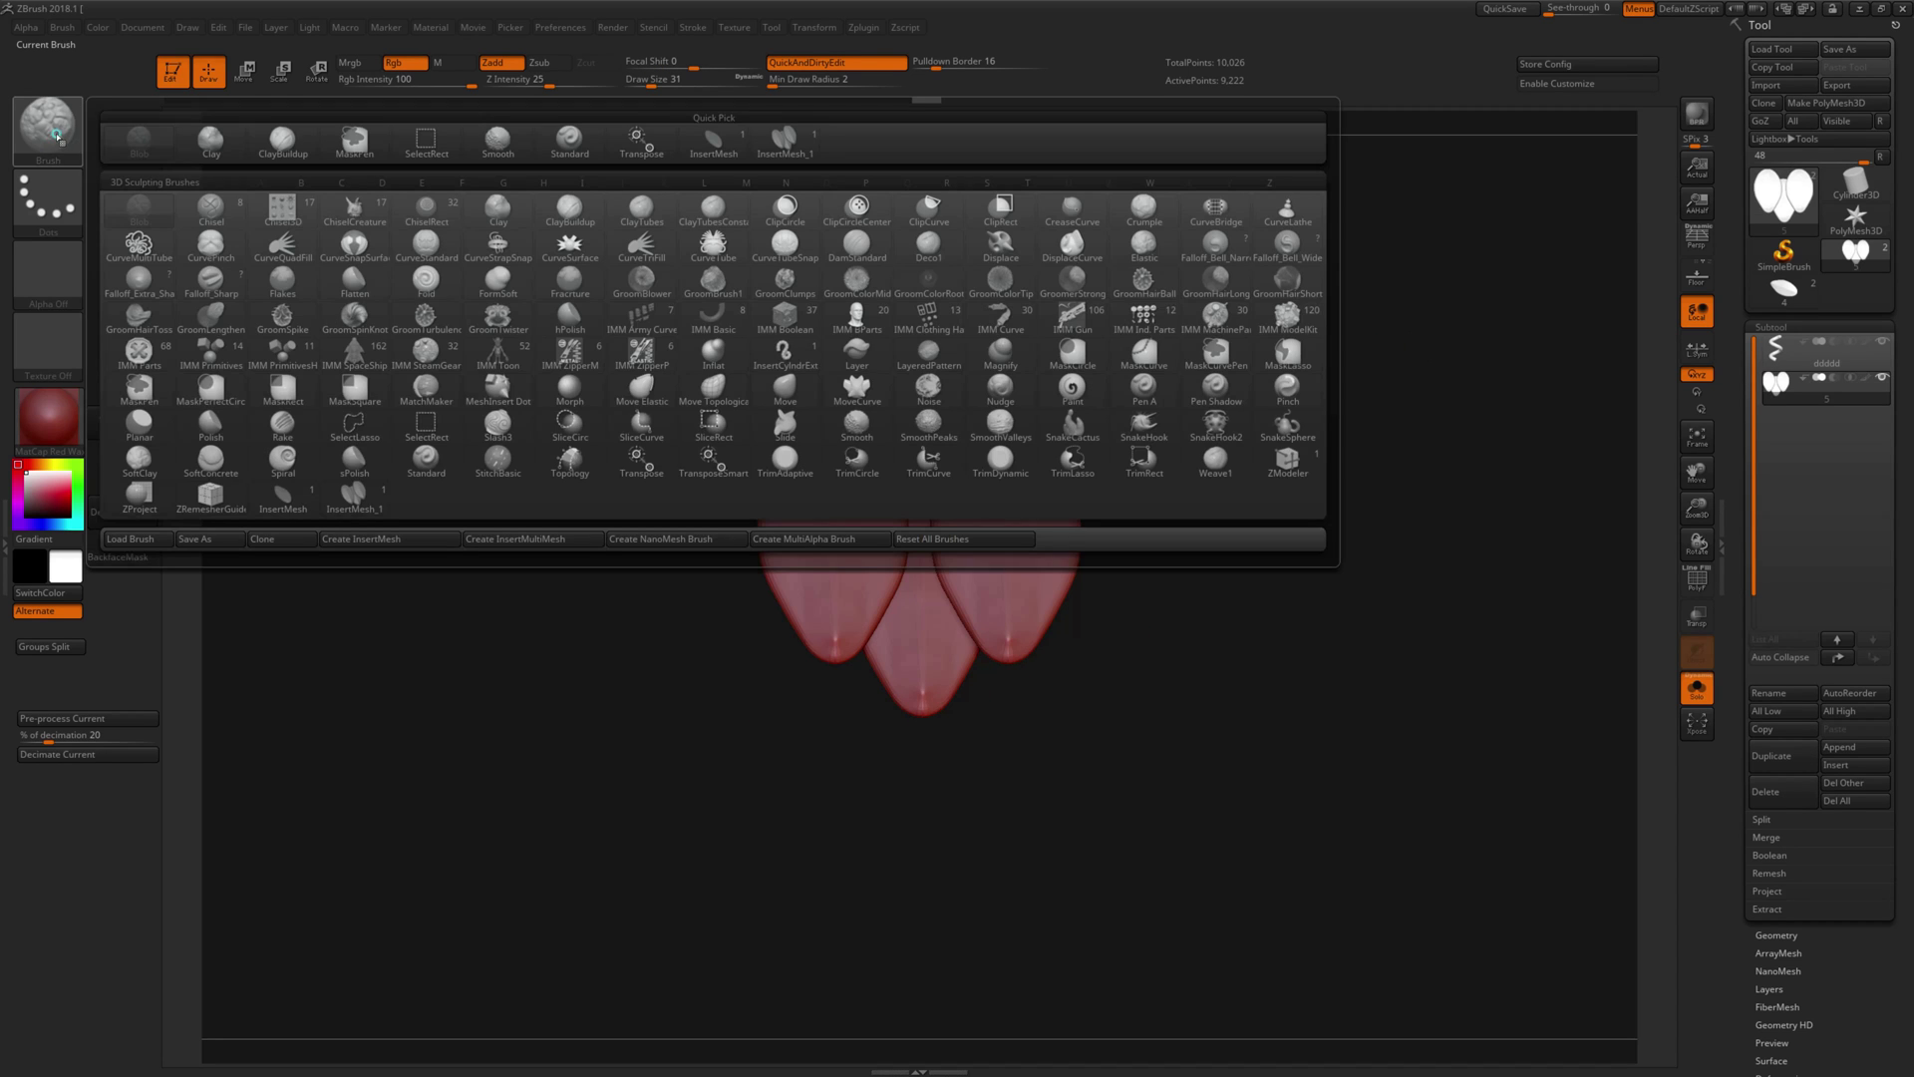
left_click(374, 538)
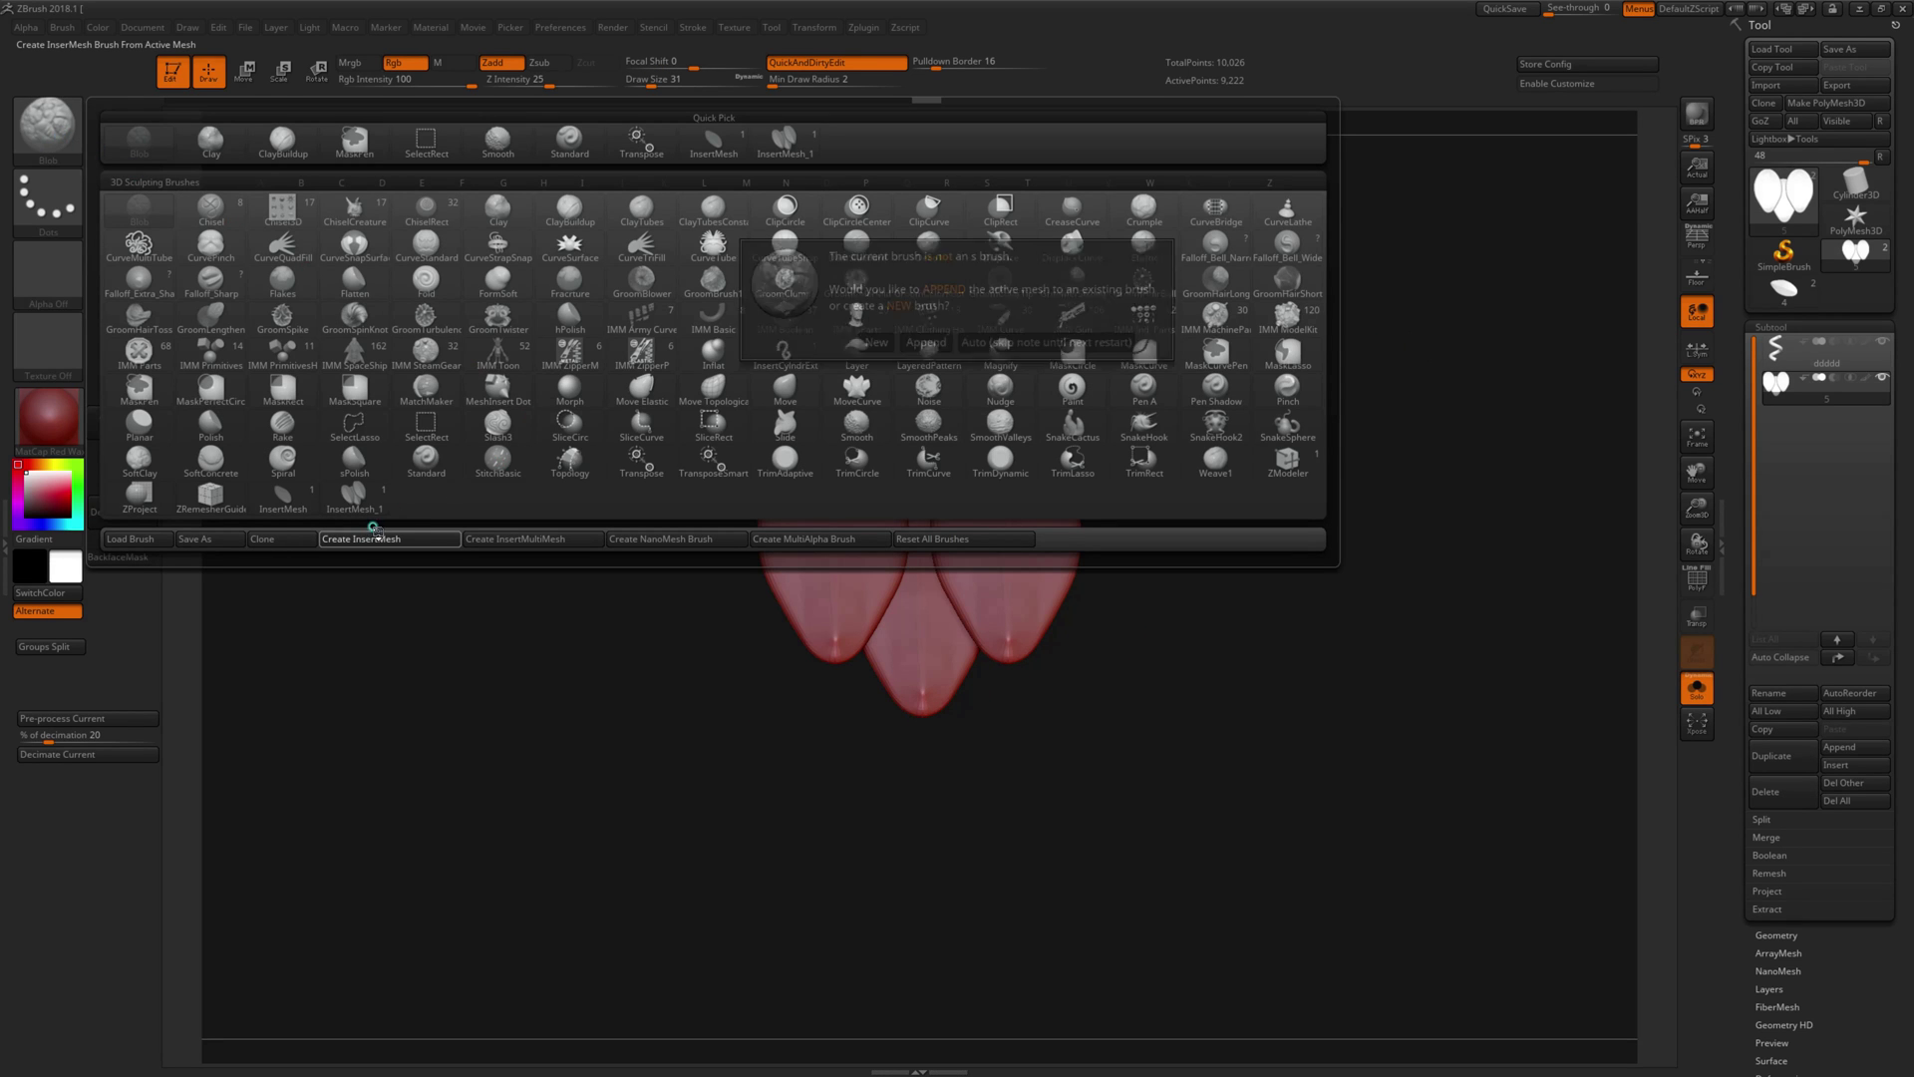
left_click(876, 342)
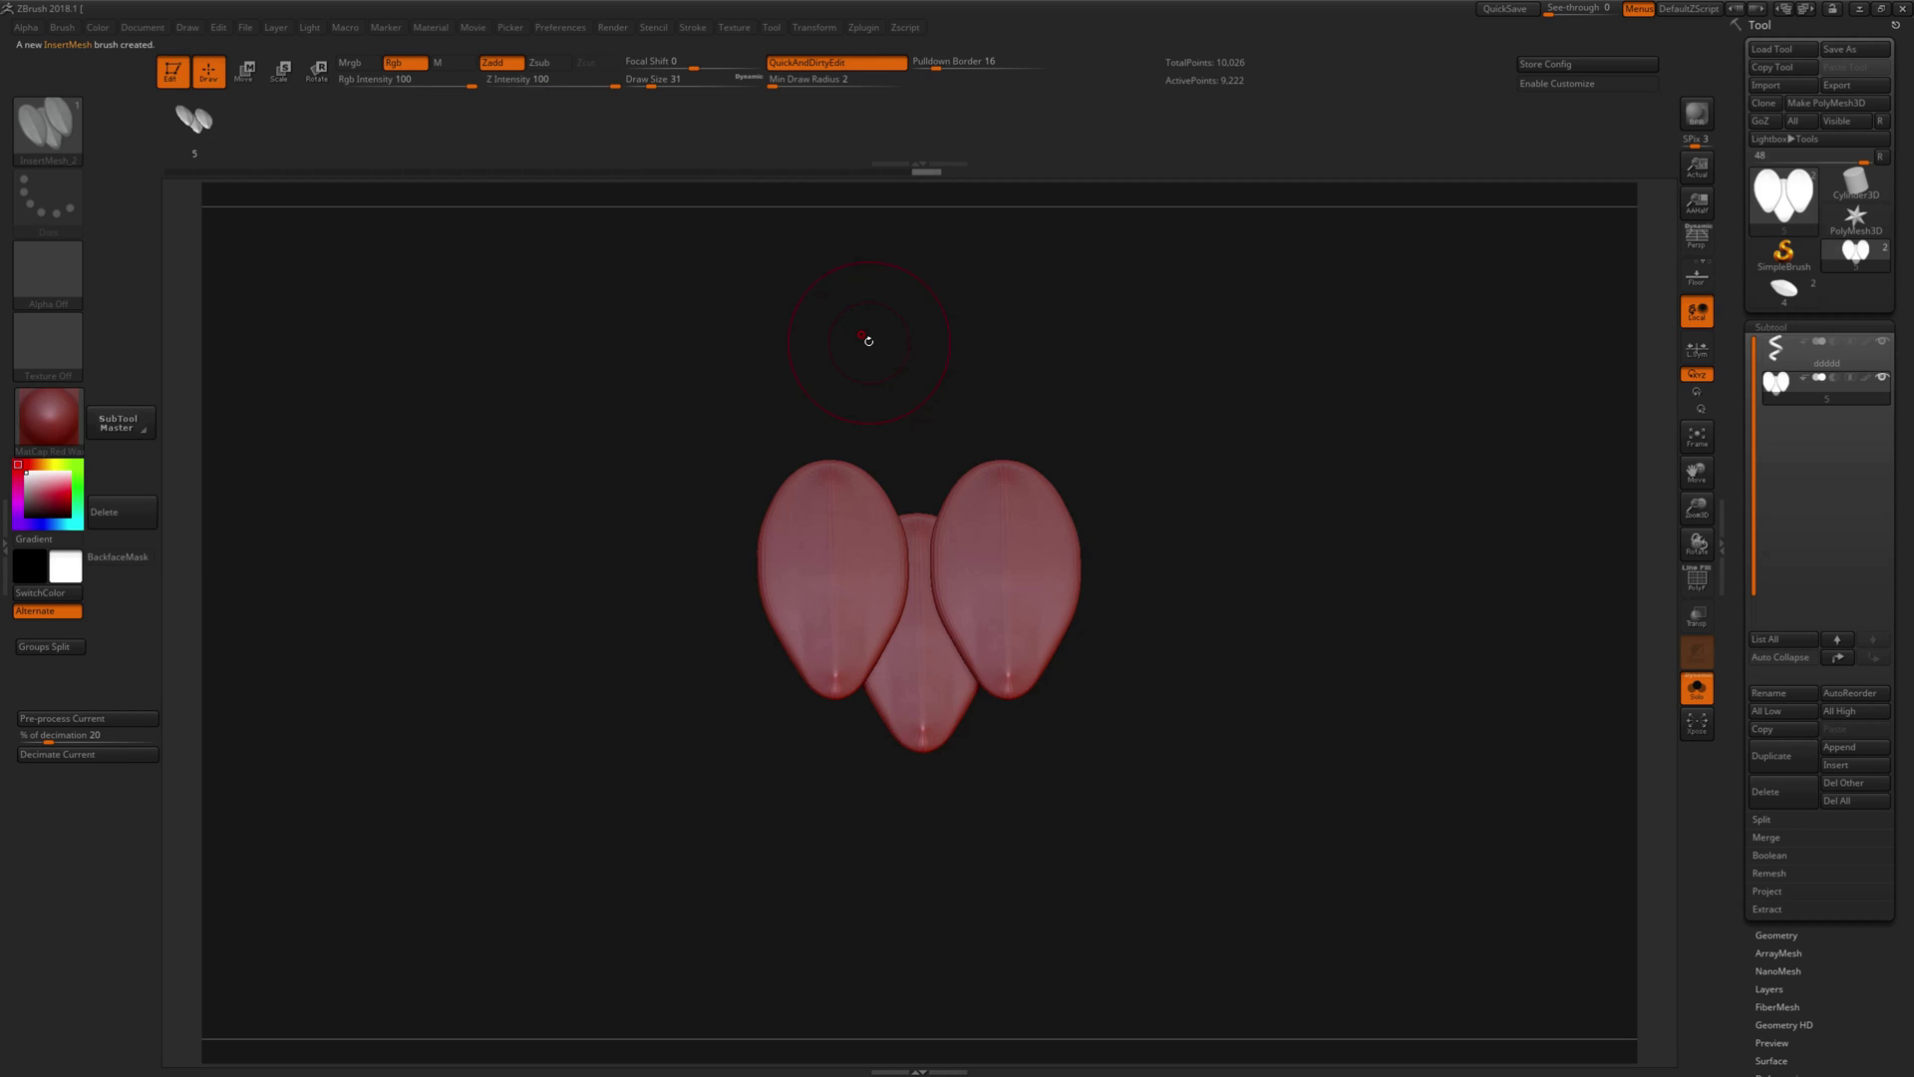
left_click_drag(734, 404, 757, 415)
Step: Switch back to the spiral tube subtool and frame it on the canvas
key("Up")
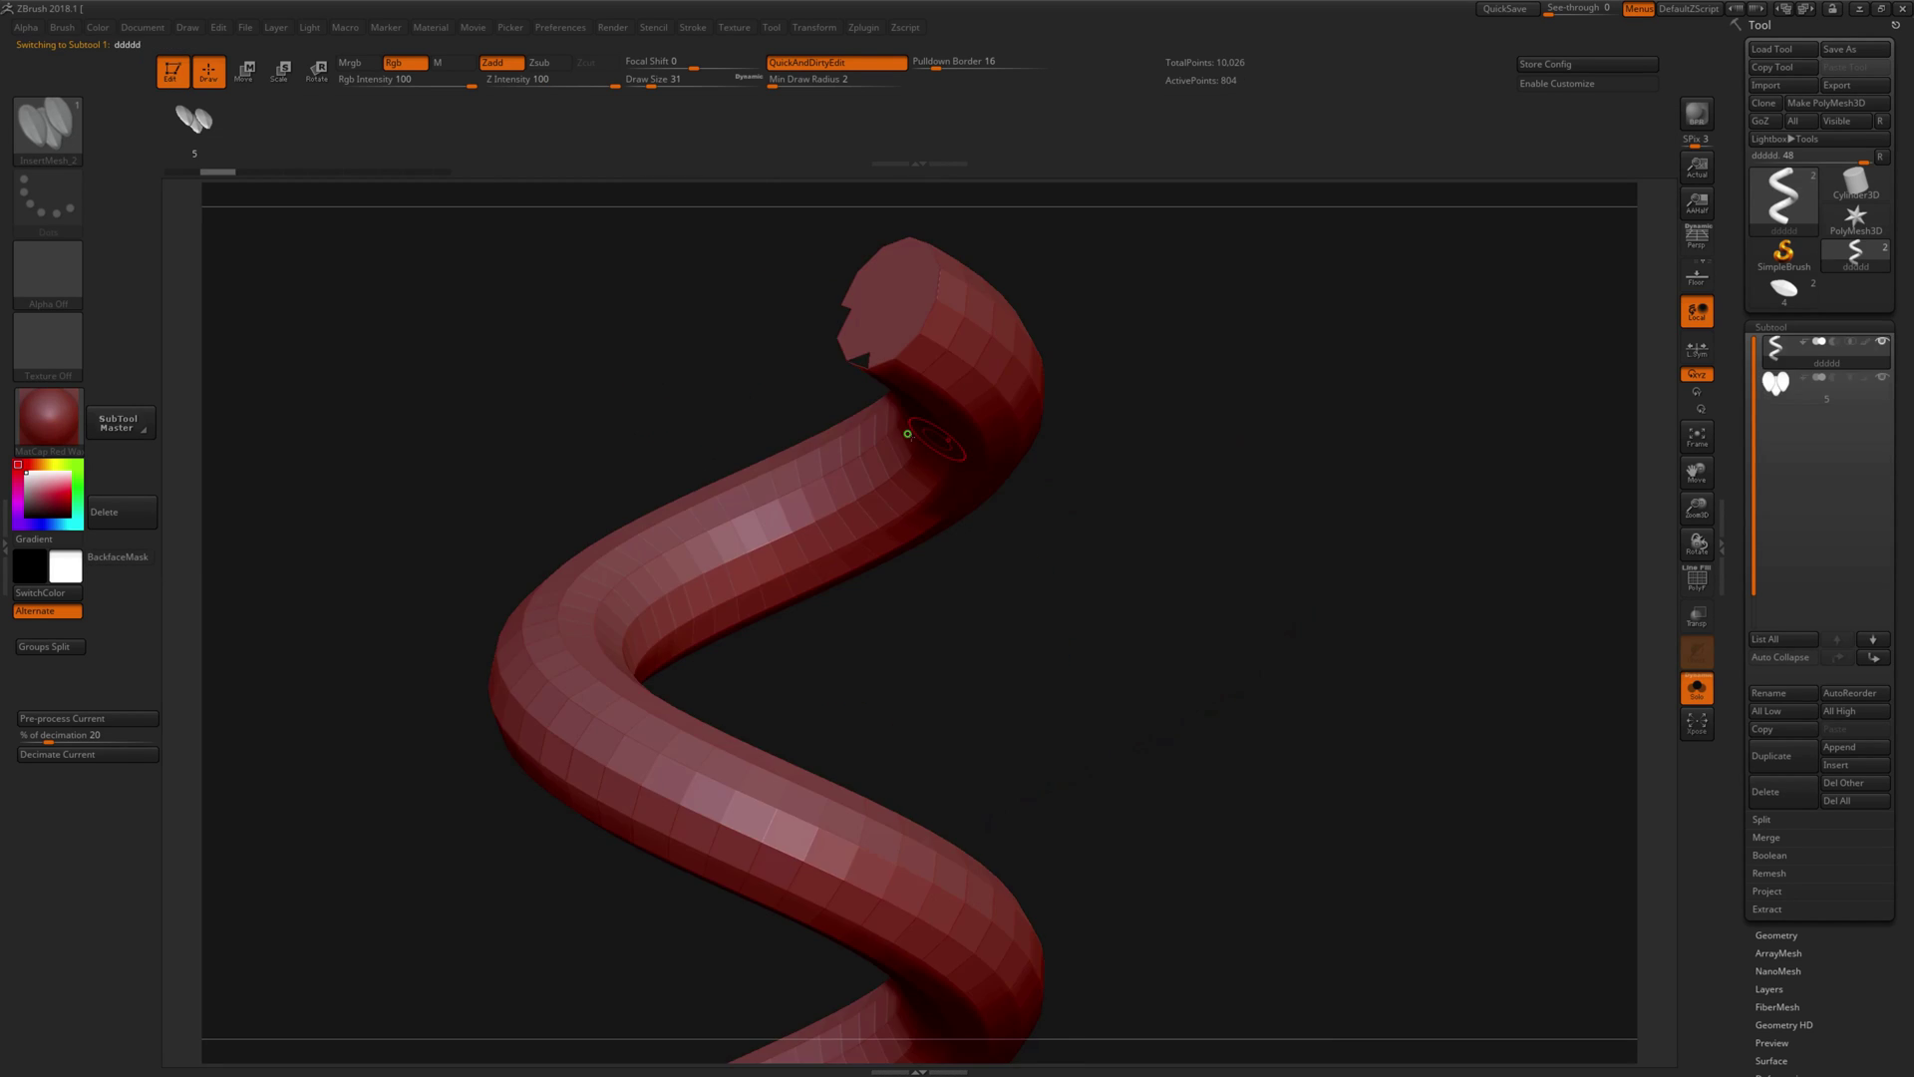
key("f")
mouse_move(910, 374)
left_mouse_down()
mouse_move(867, 406)
mouse_move(859, 381)
left_mouse_up()
key("Down")
key("Up")
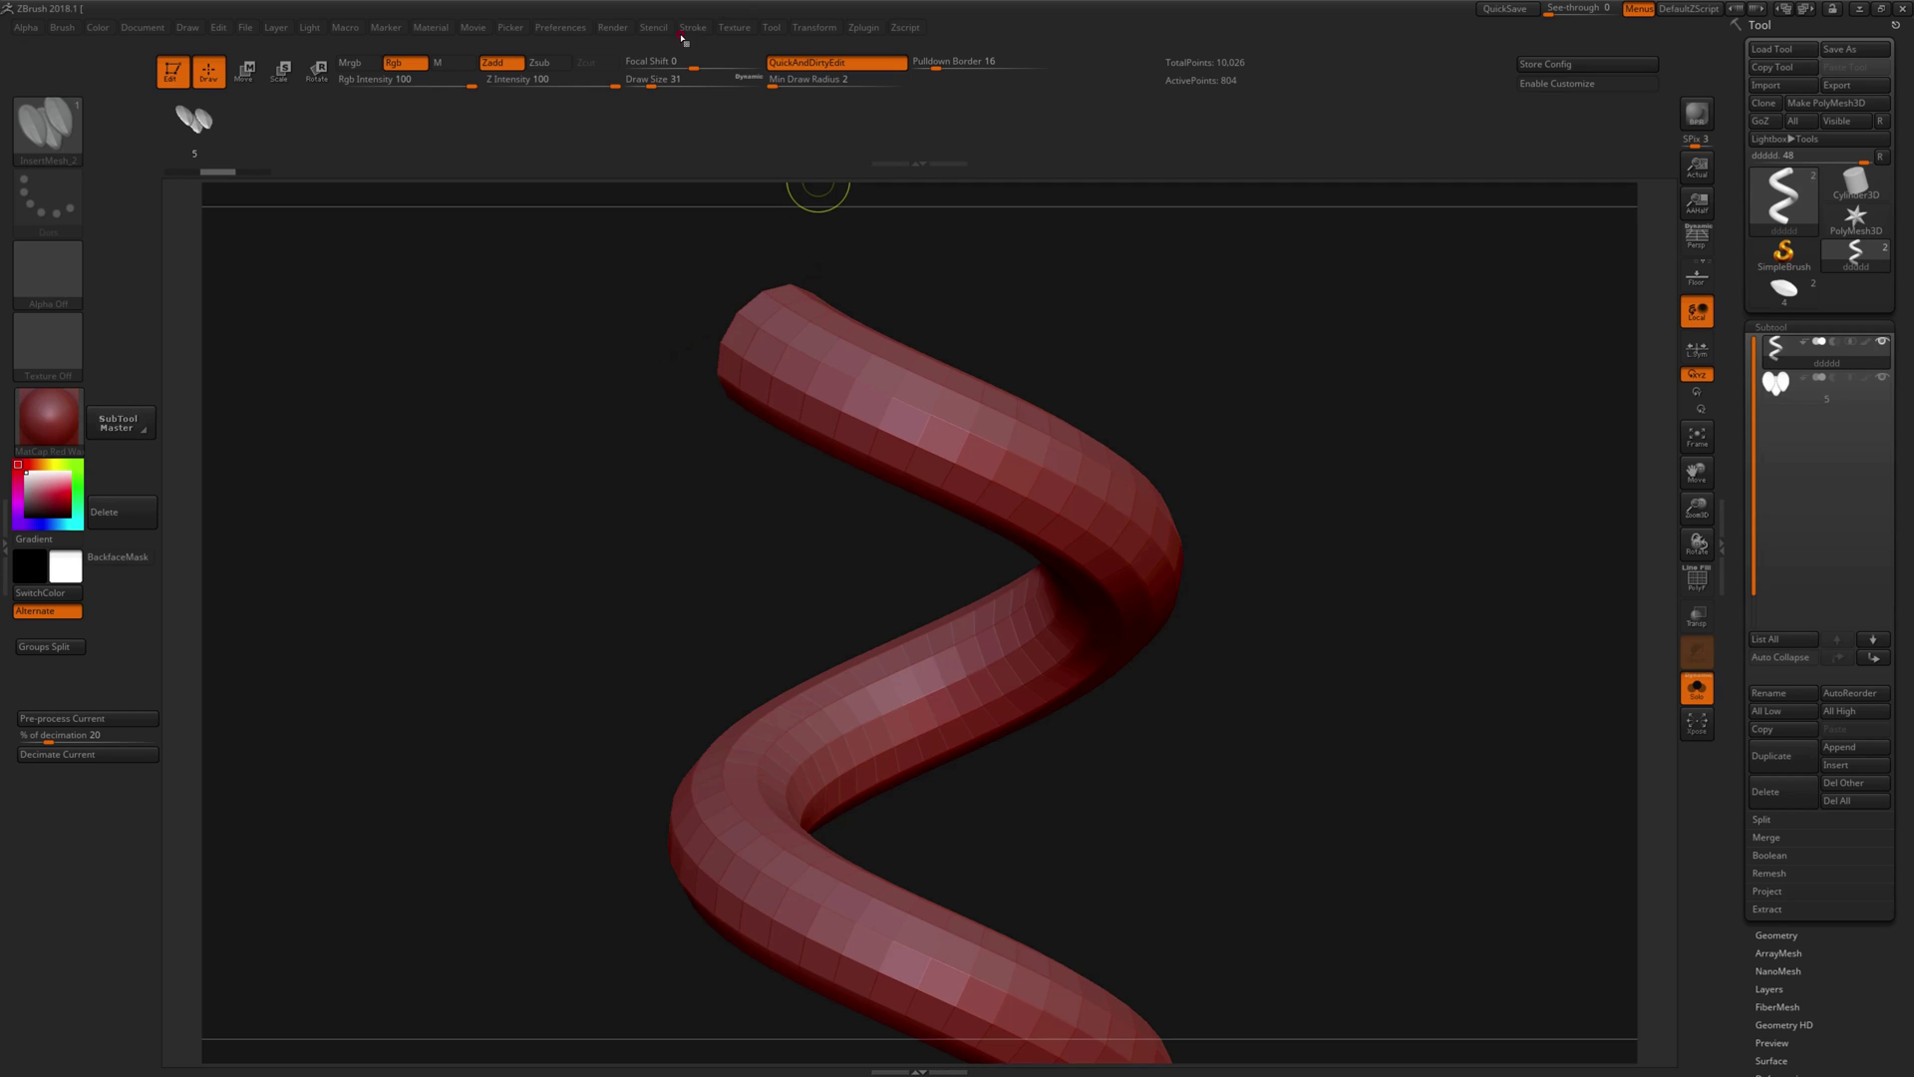
left_click(693, 27)
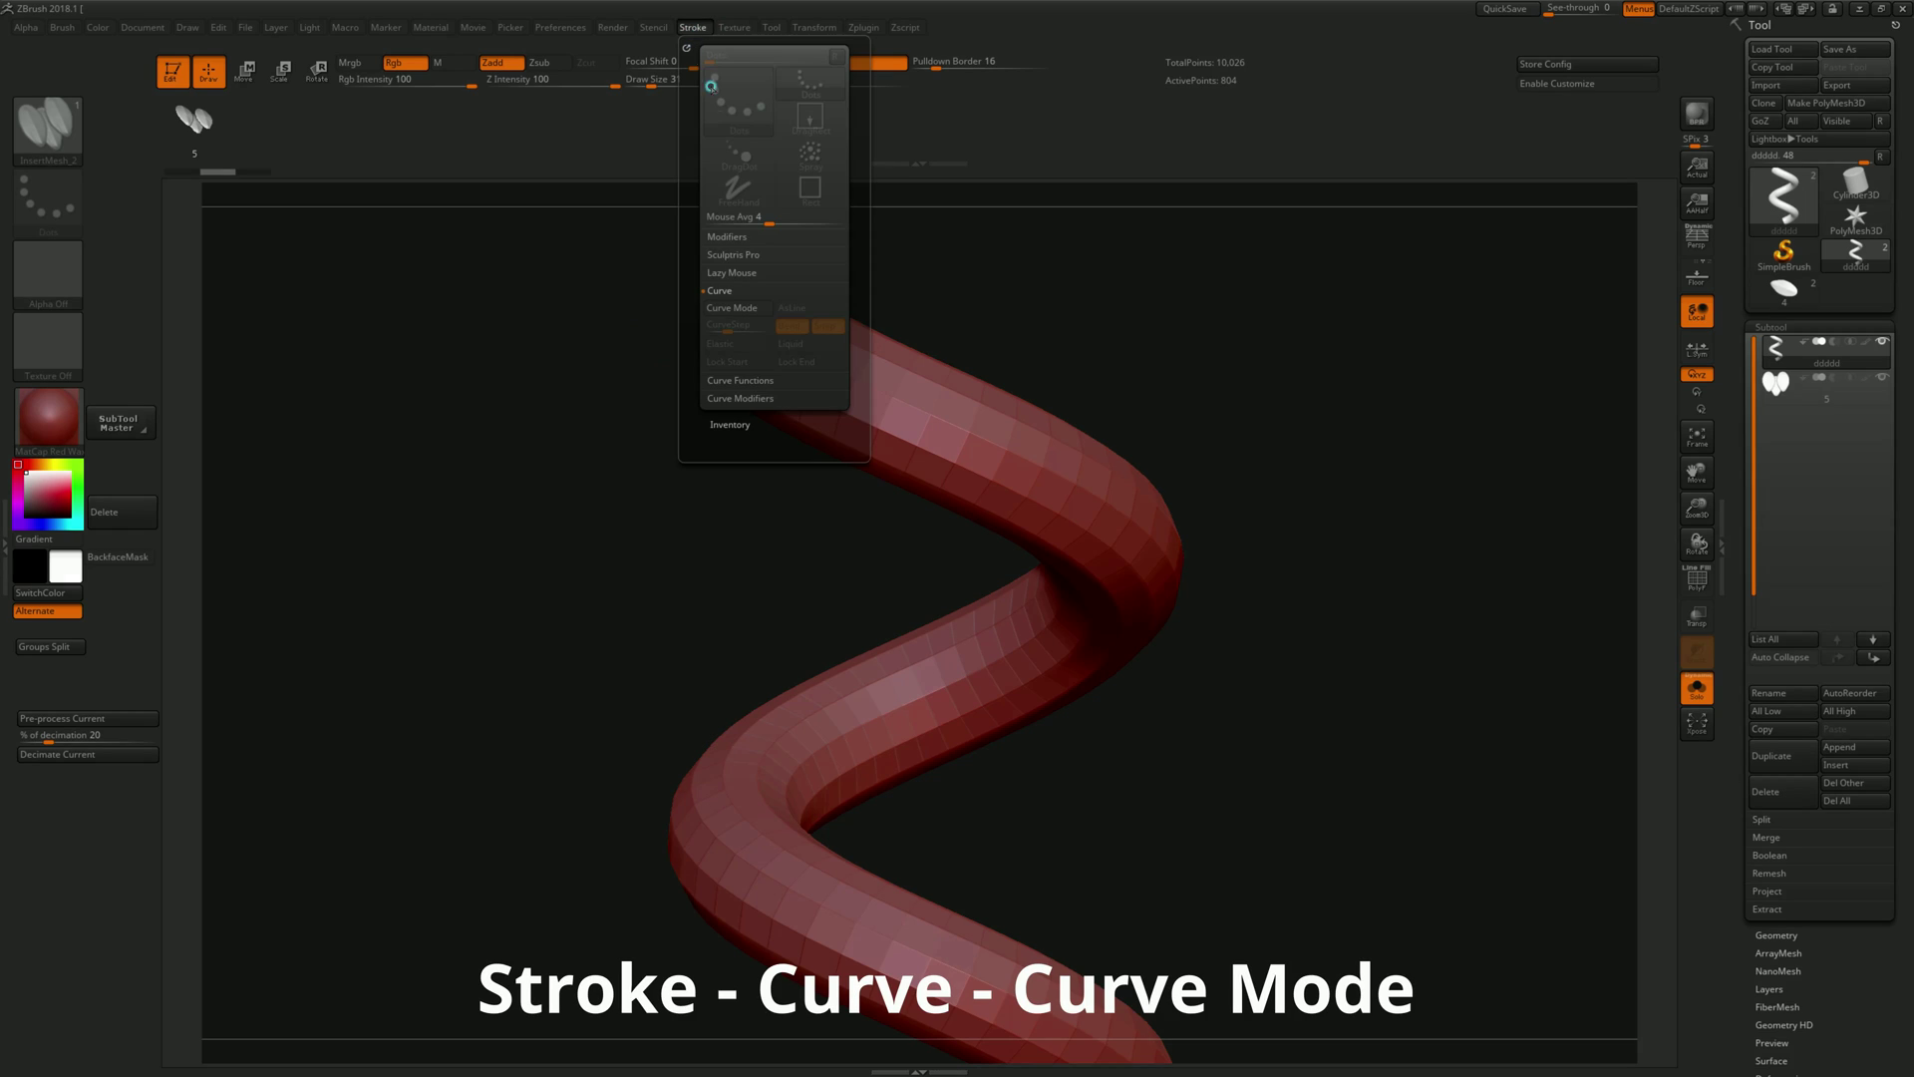
Step: Enable Curve Mode for the InsertMesh stroke and test egg rows along the tube
left_click(743, 309)
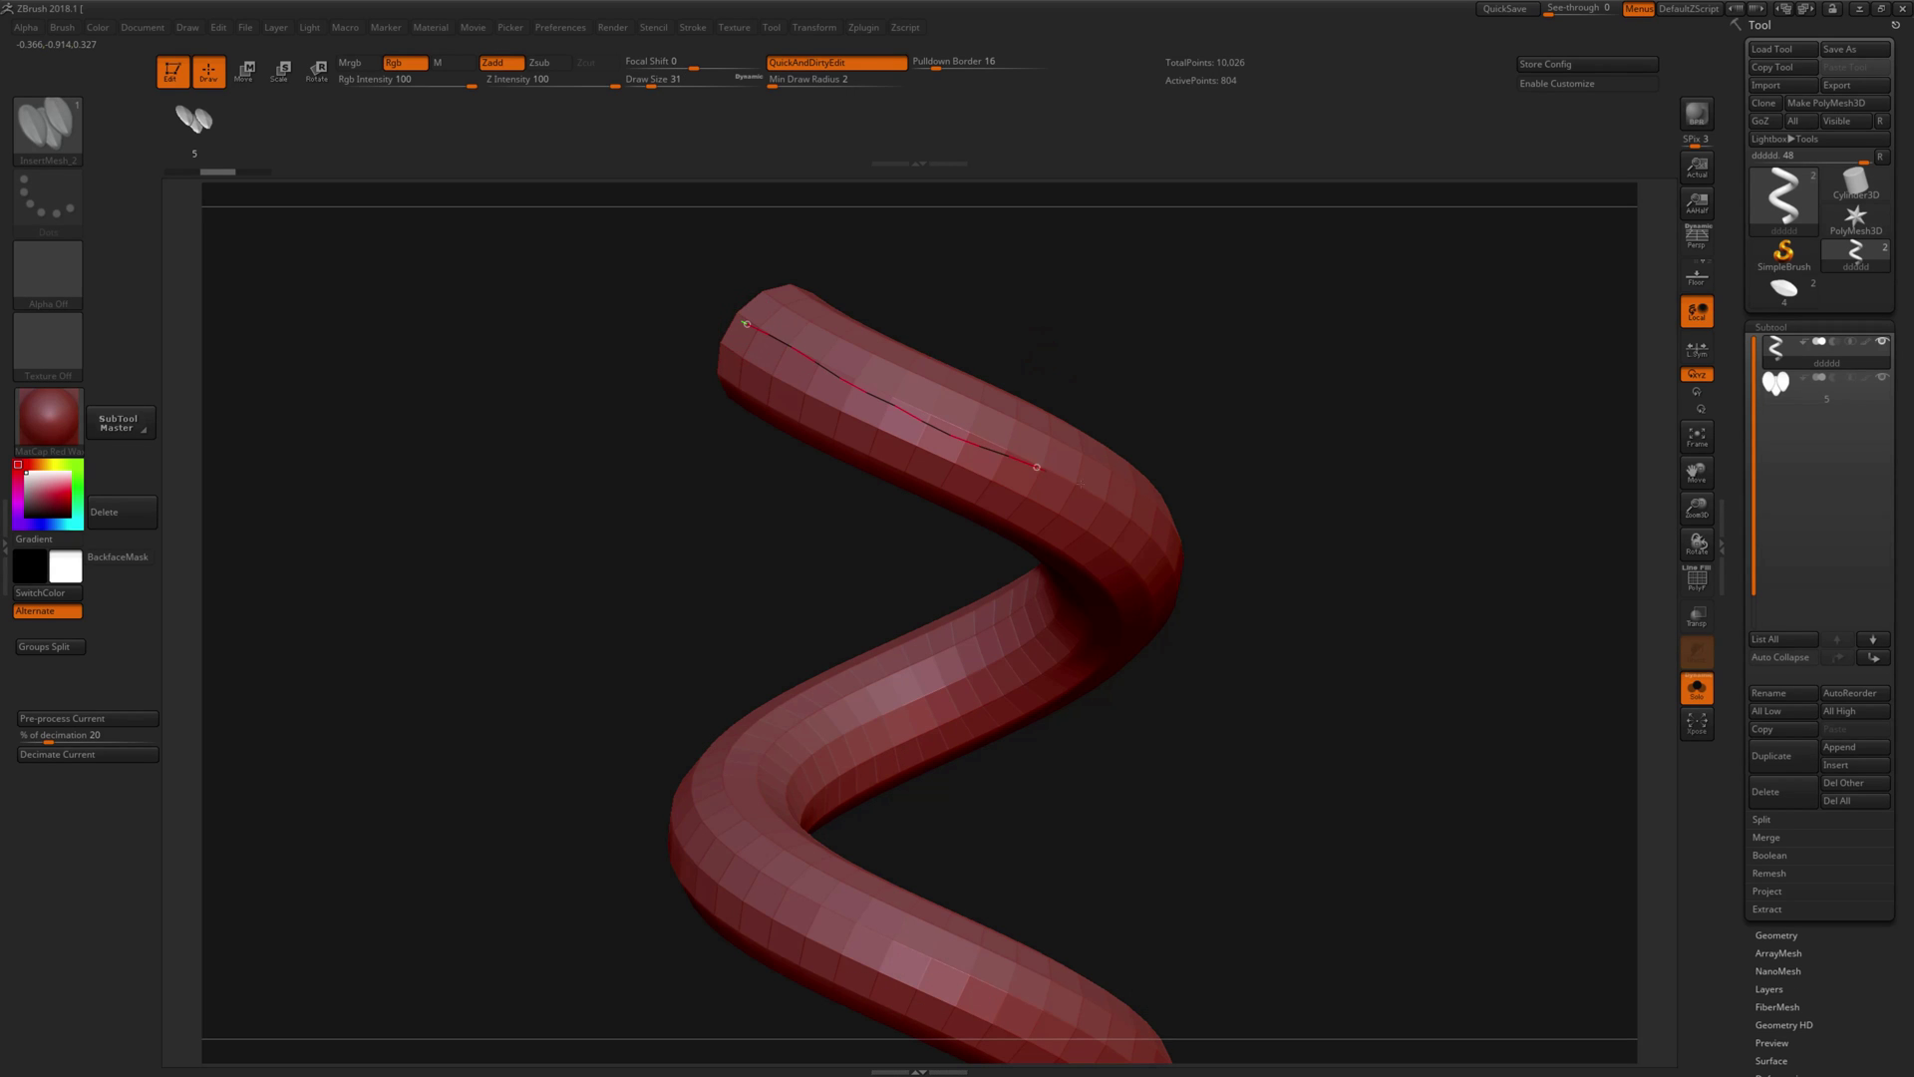
left_click_drag(1043, 468, 1147, 573)
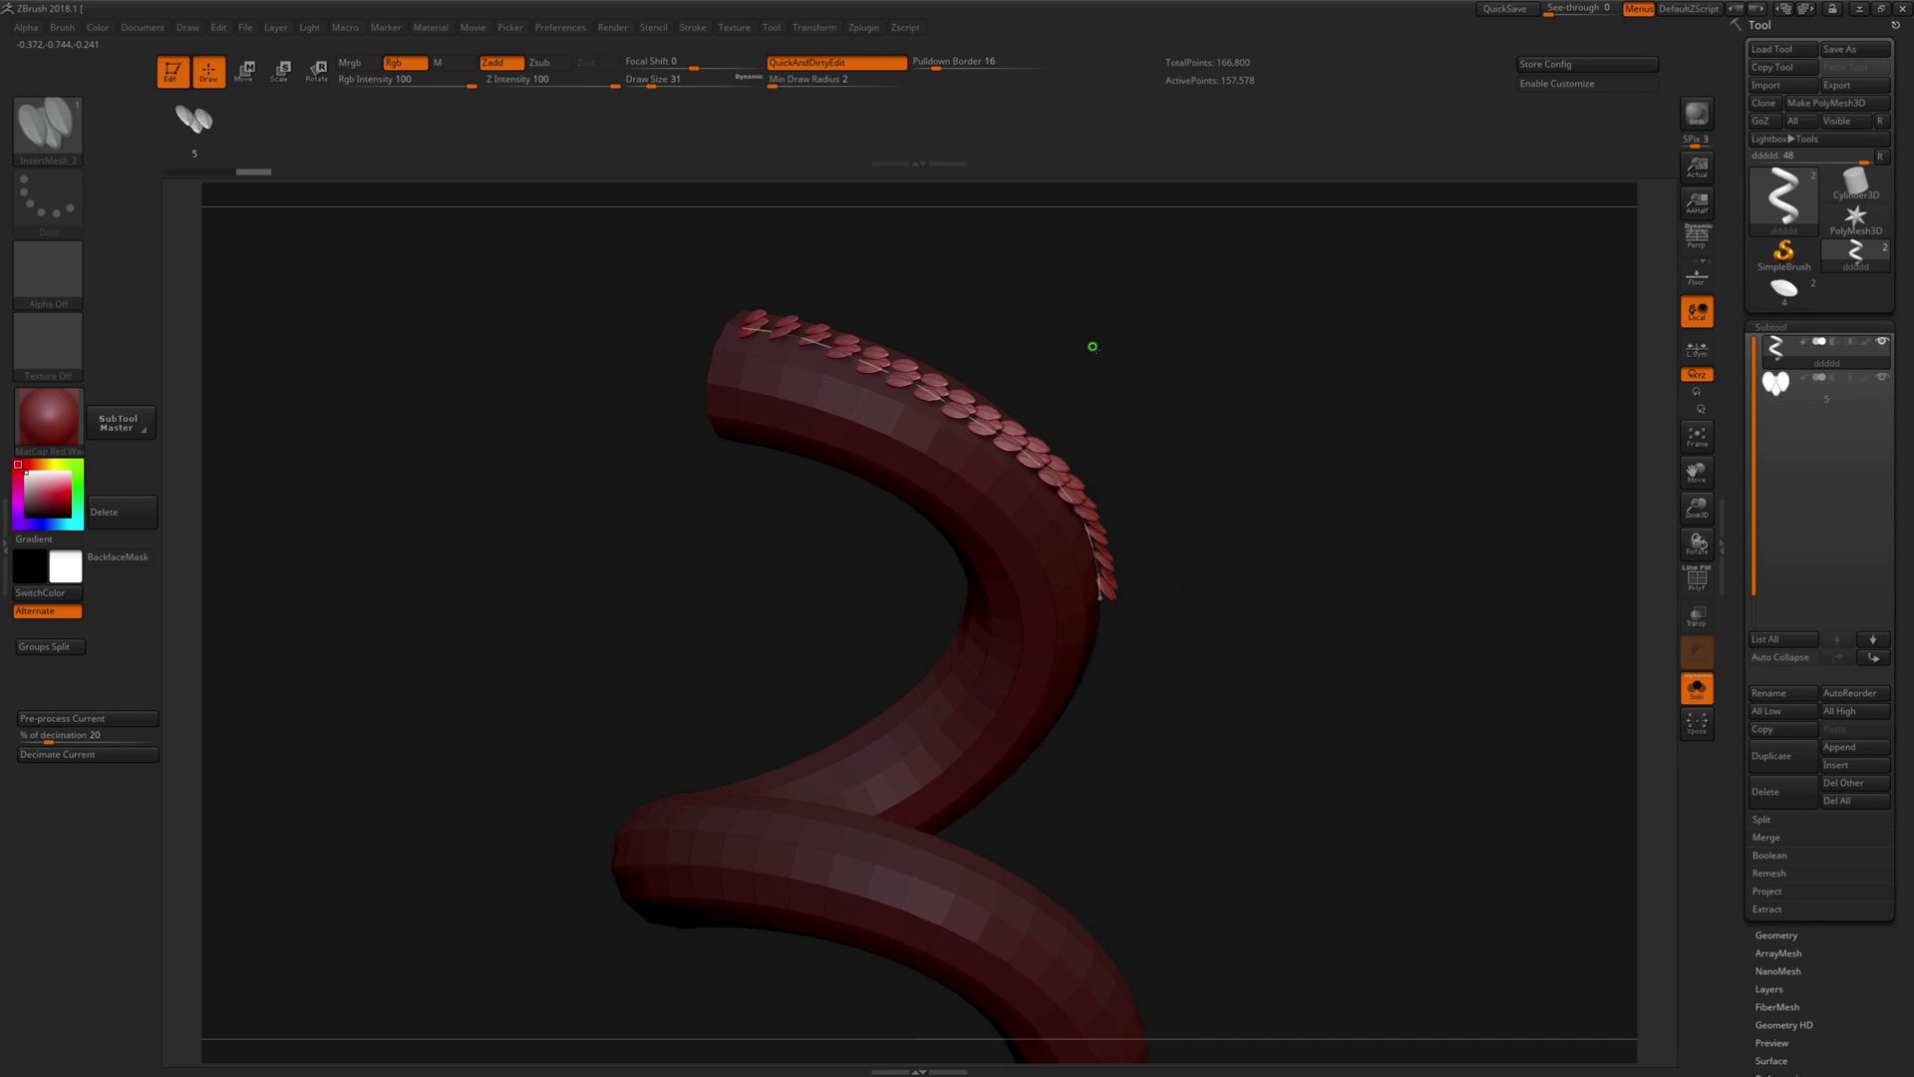
key("ctrl+z")
key("s")
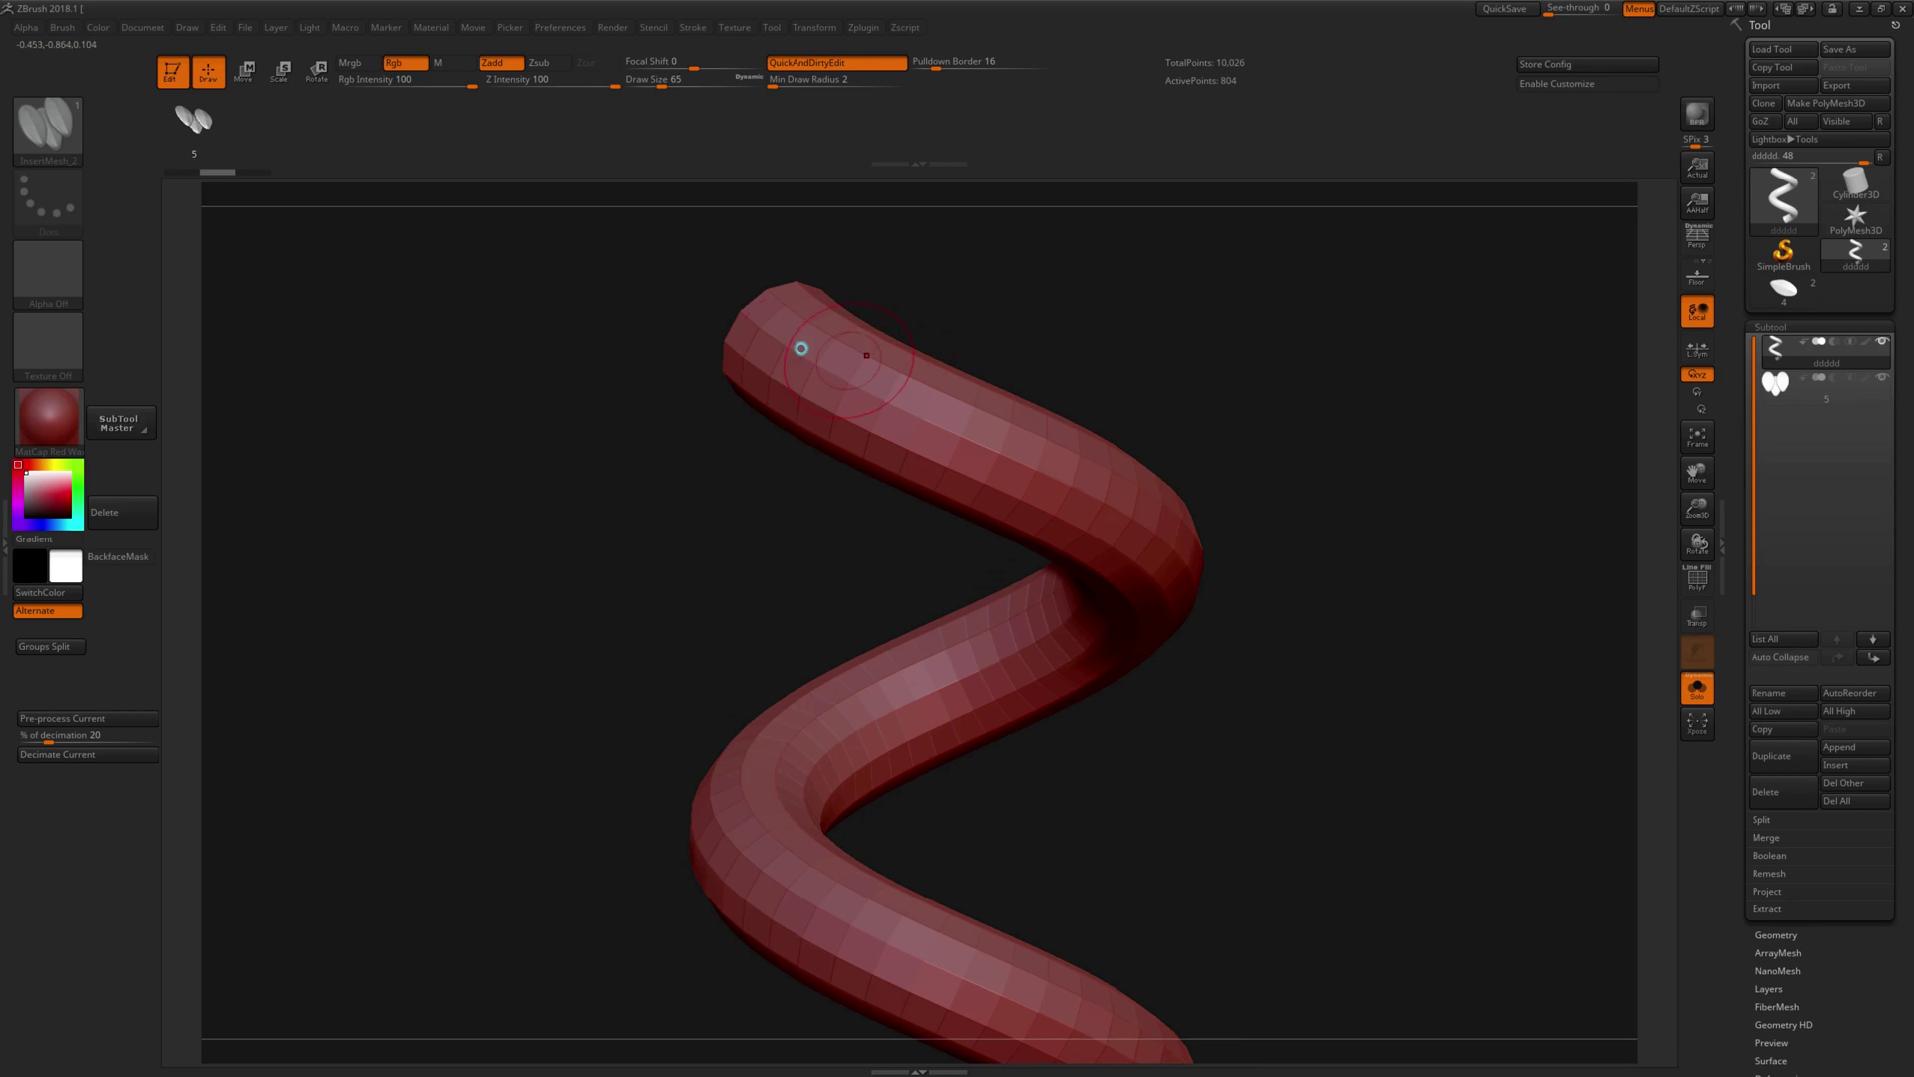
left_click_drag(956, 429, 1031, 448)
mouse_move(1025, 431)
right_mouse_down()
mouse_move(1060, 439)
mouse_move(1073, 359)
mouse_move(1034, 415)
right_mouse_up()
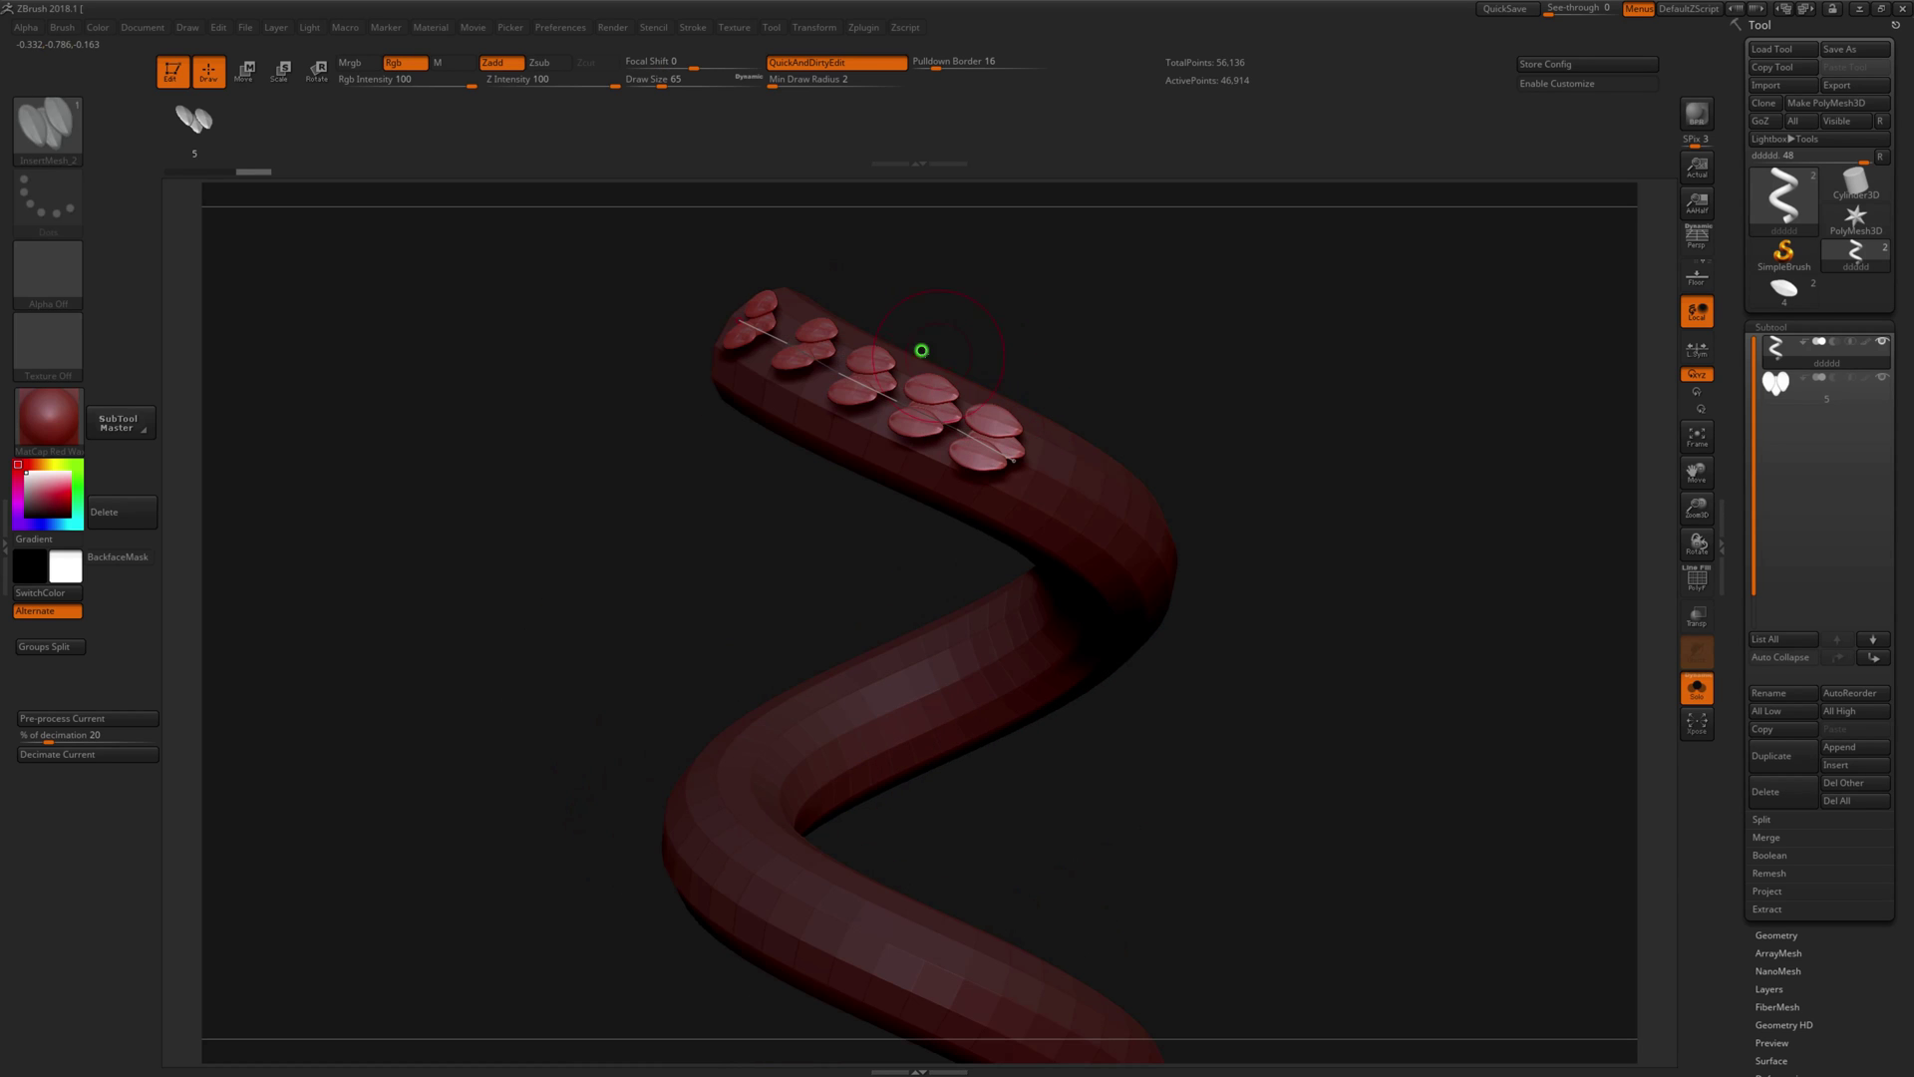
key("ctrl+z")
key("ctrl+z")
Step: Lower CurveStep for tighter scale spacing and test a curve along the tube's top
left_click(692, 27)
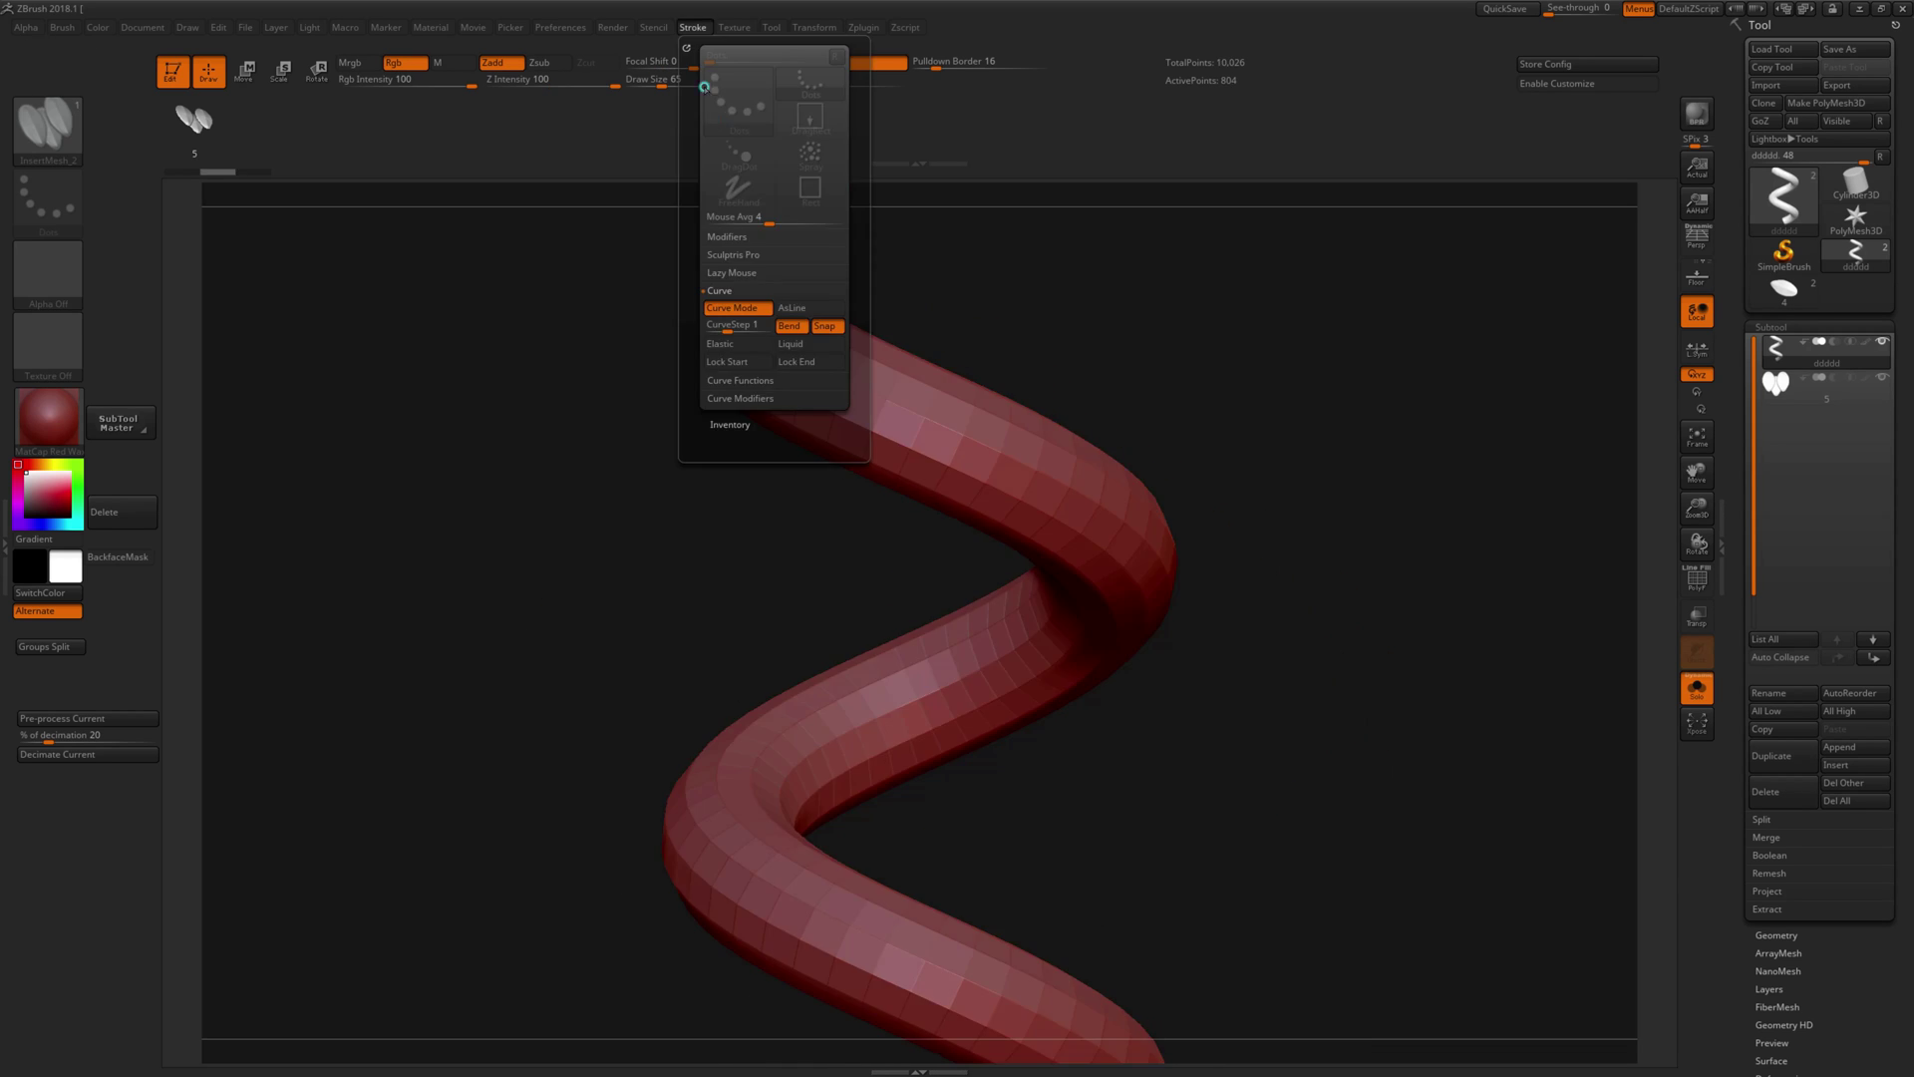
left_click_drag(732, 326, 724, 329)
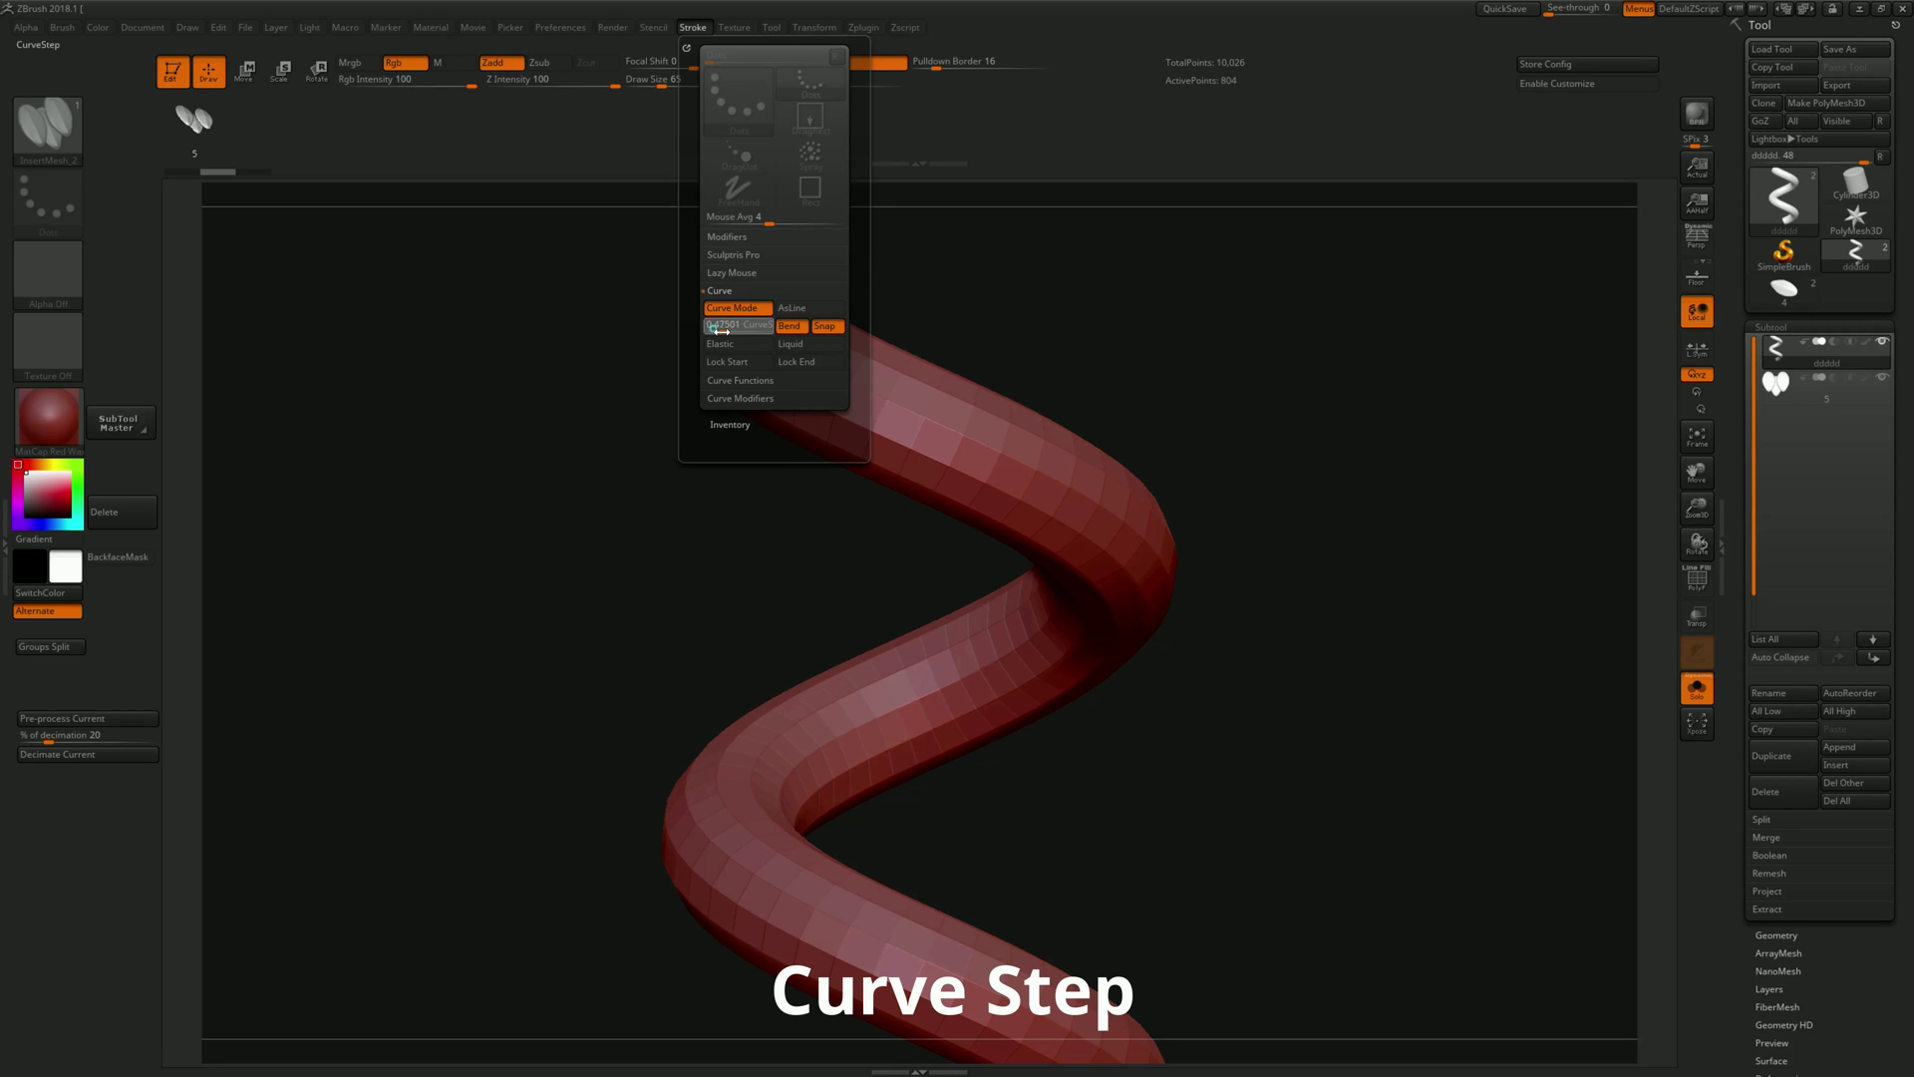
left_click_drag(742, 319, 818, 361)
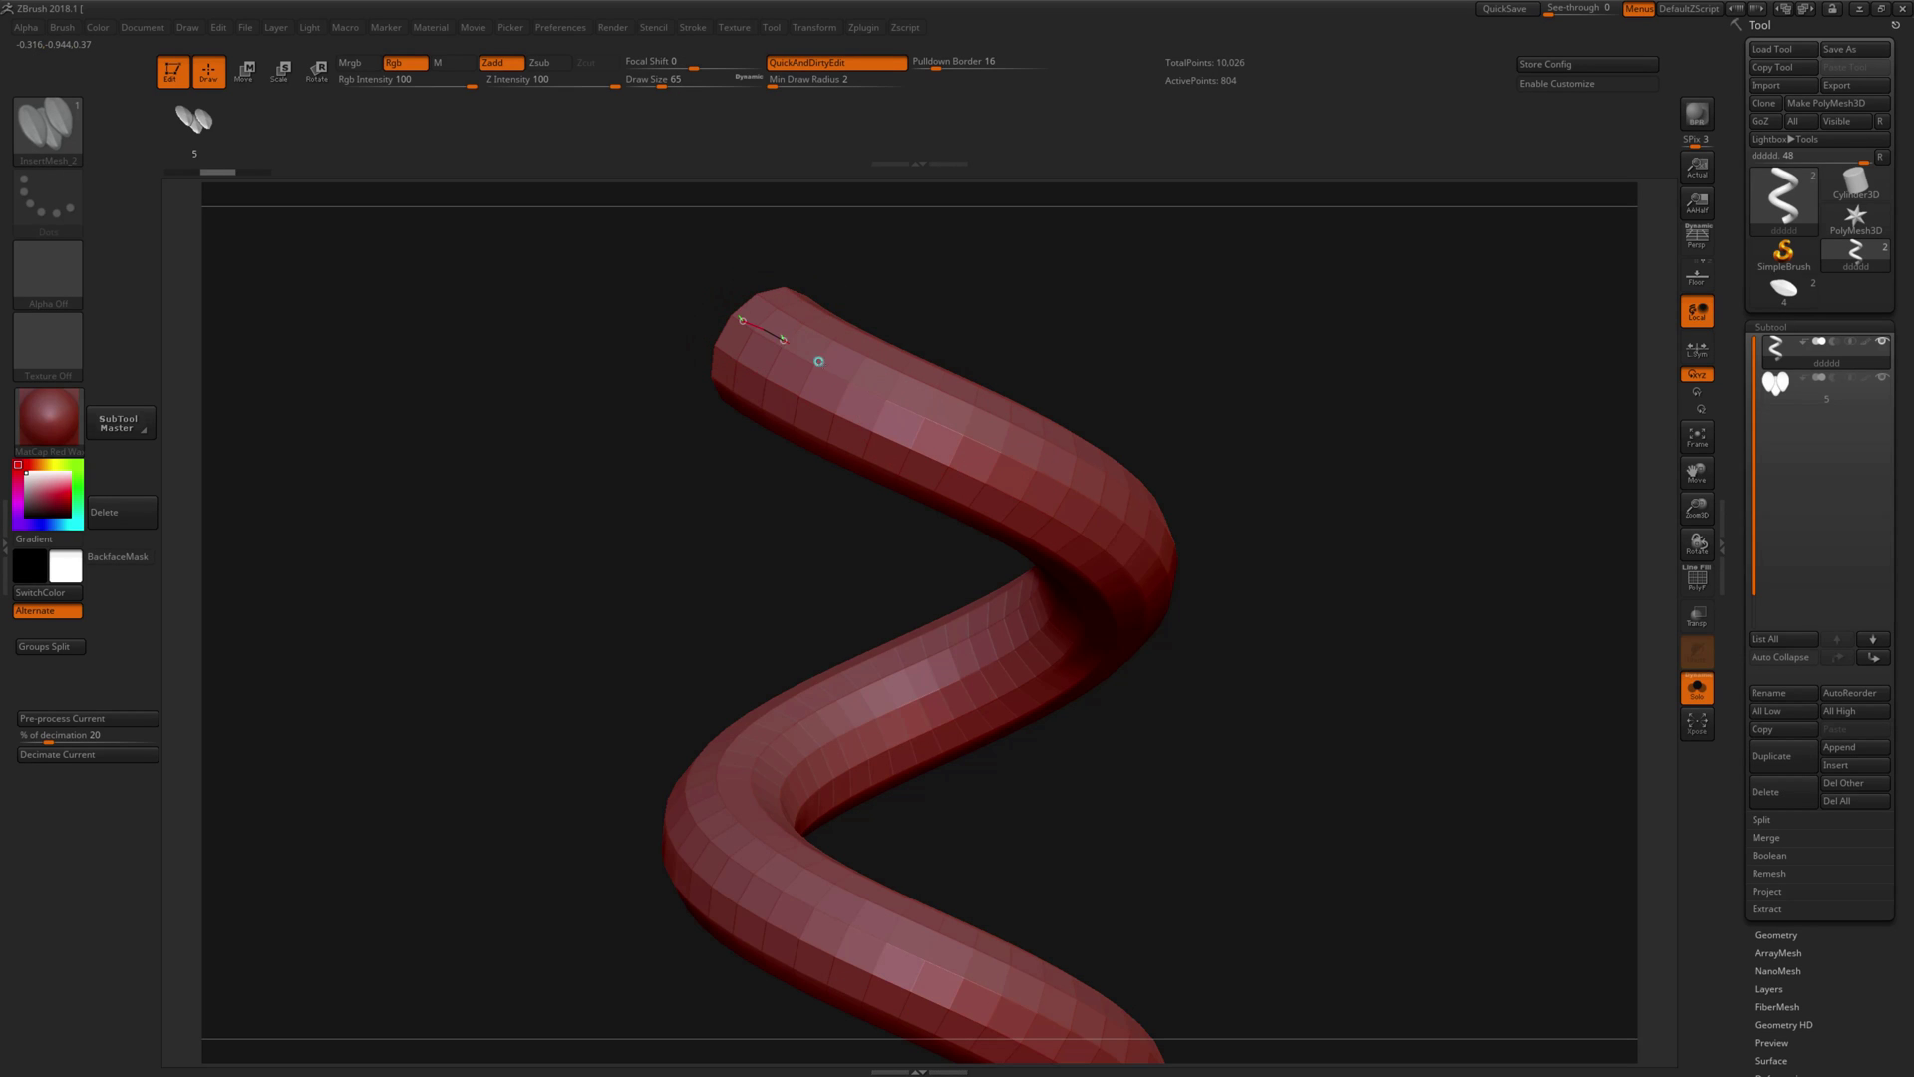
mouse_move(973, 435)
left_mouse_down()
mouse_move(1072, 476)
mouse_move(987, 327)
left_mouse_up()
key("ctrl+z")
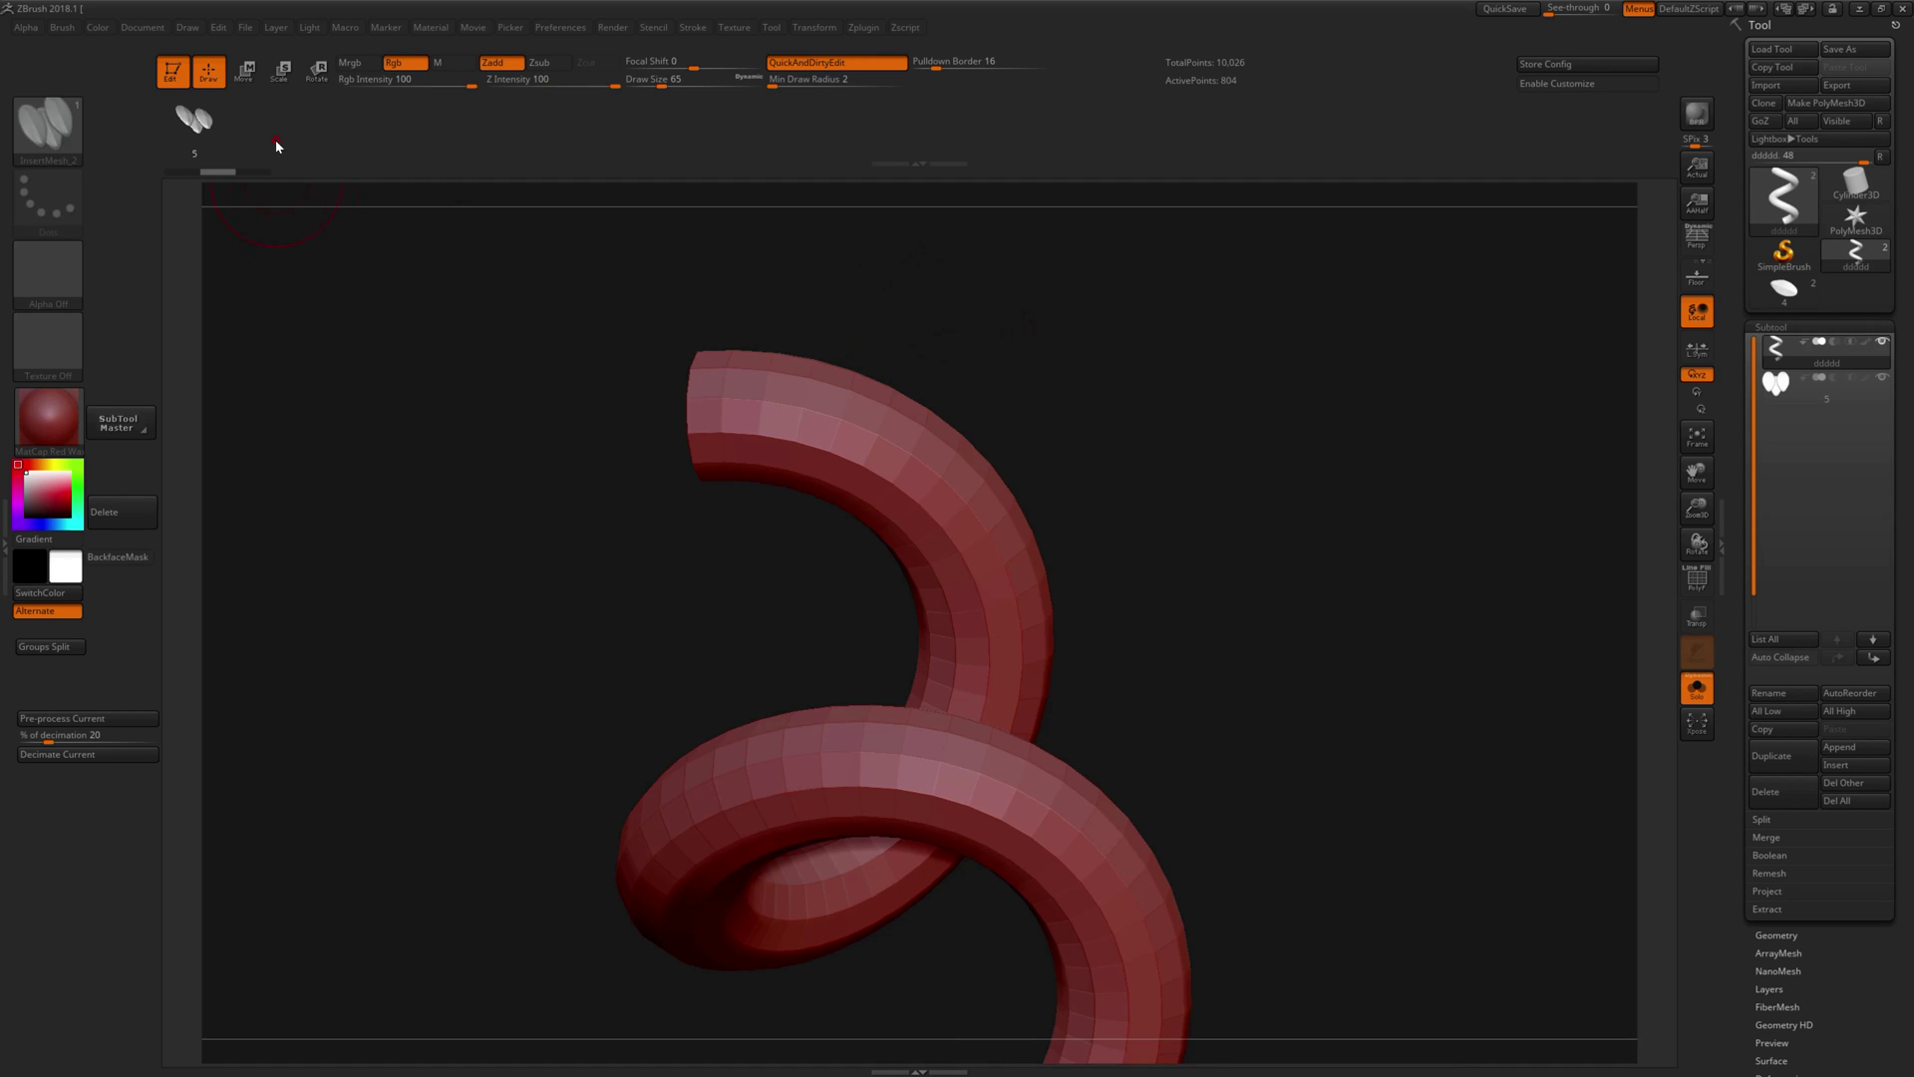
Step: Set Brush Depth Imbed to -1 and draw a test curve of scales along the tube
left_click(62, 28)
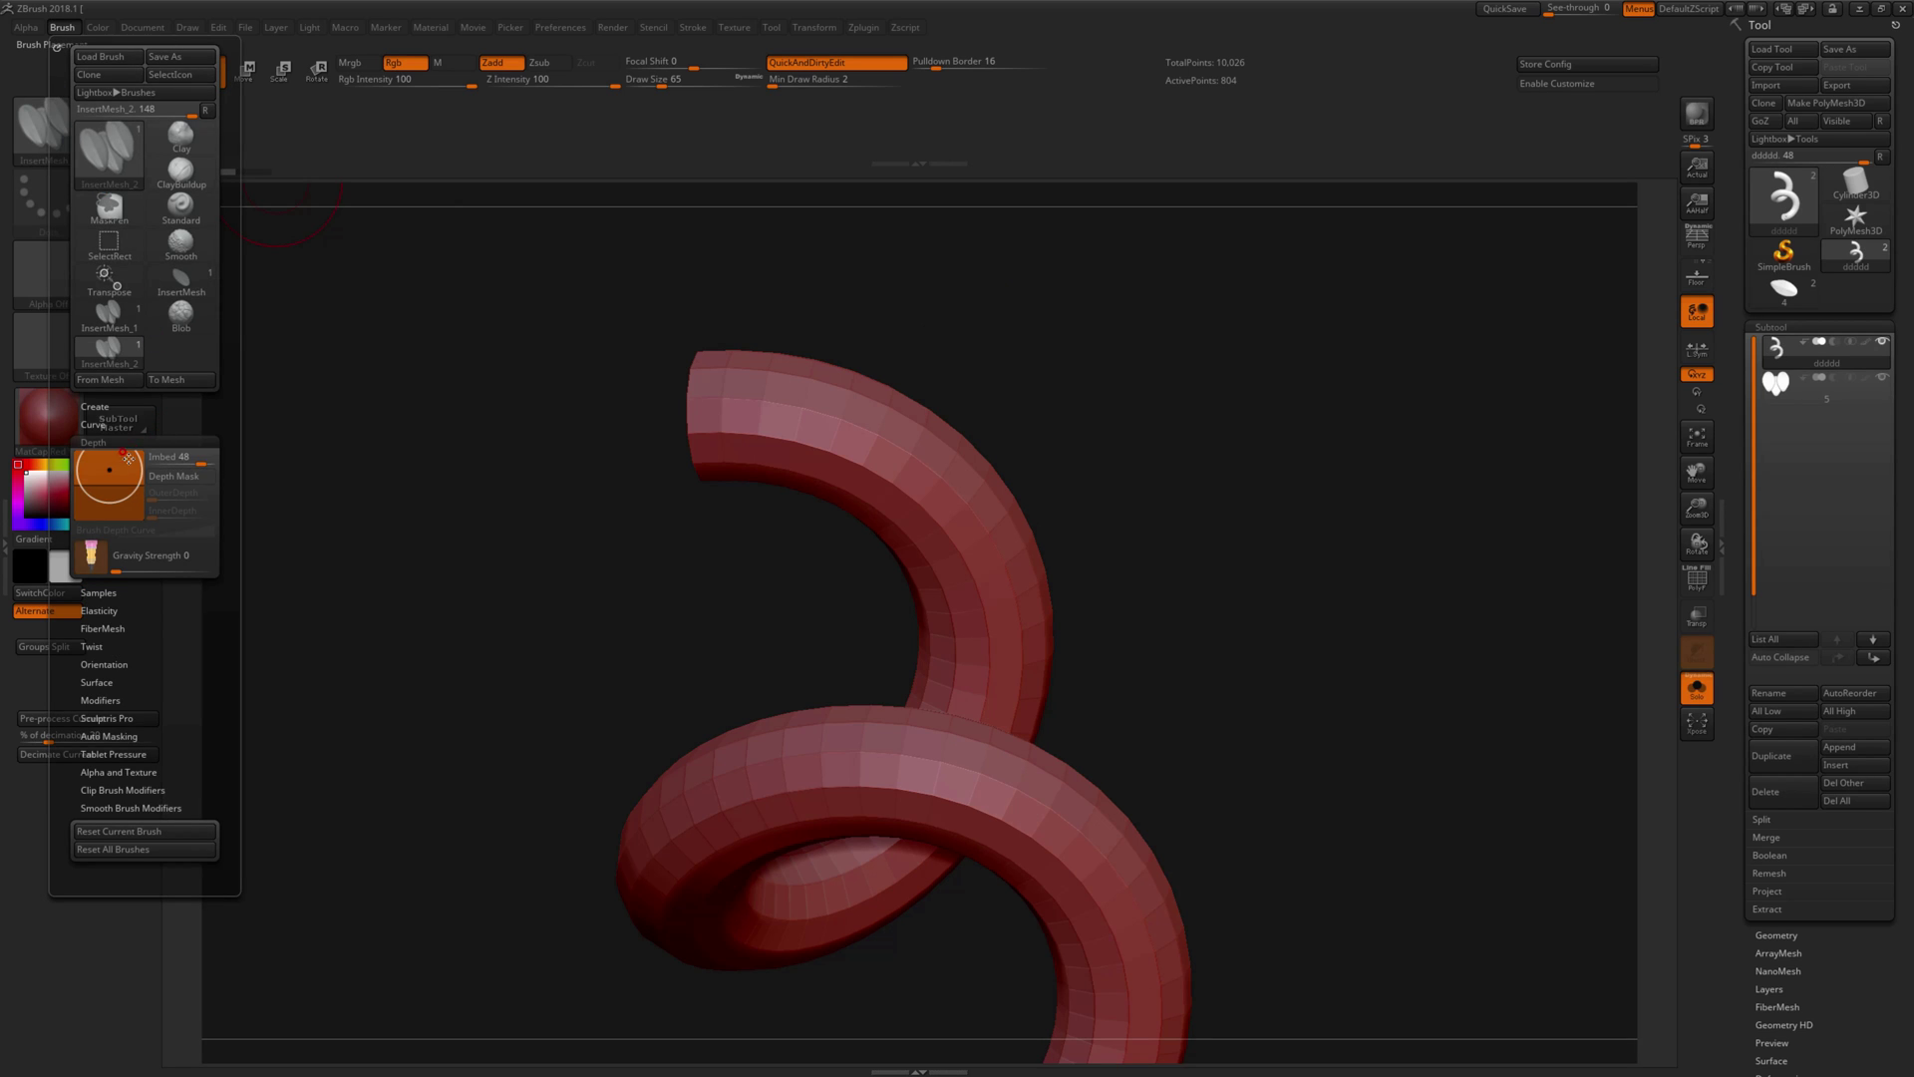
left_click_drag(109, 469, 109, 484)
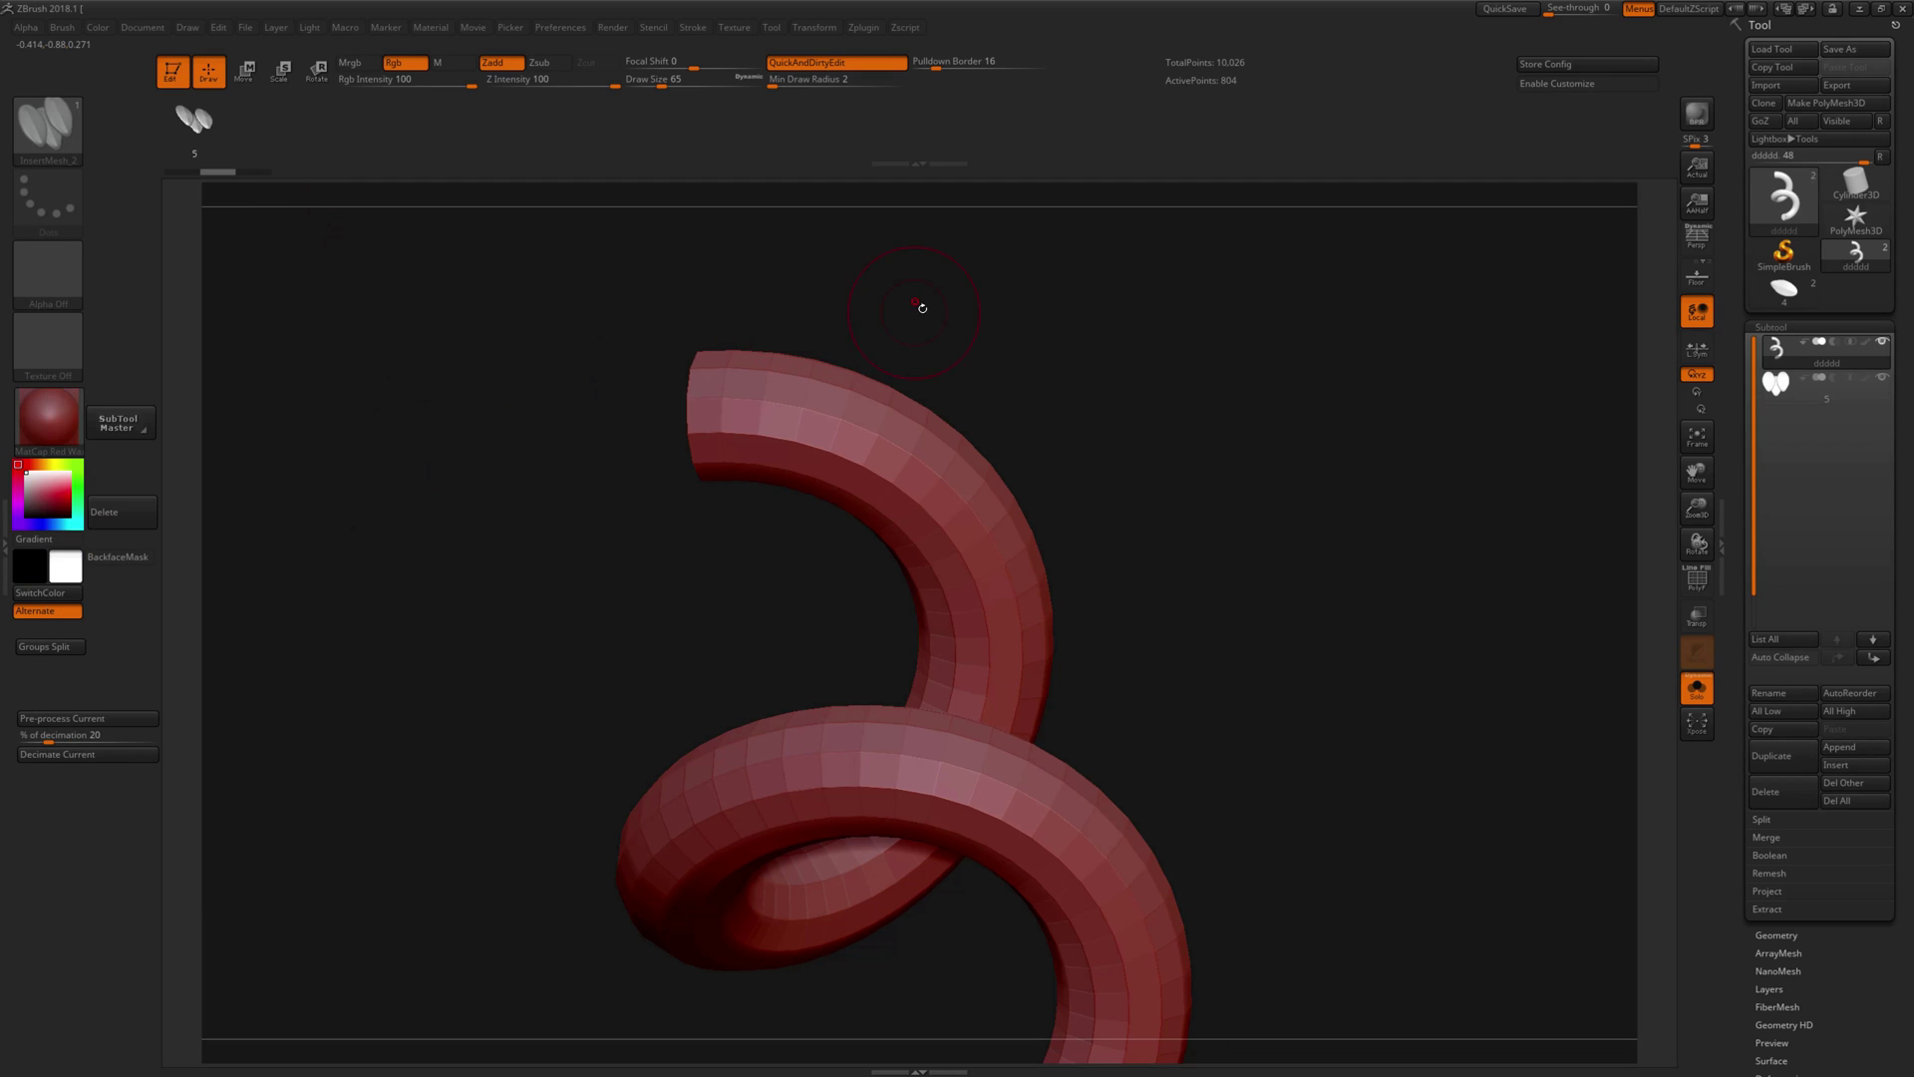
mouse_move(900, 315)
left_mouse_down()
mouse_move(878, 444)
mouse_move(908, 681)
mouse_move(833, 525)
mouse_move(682, 403)
left_mouse_up()
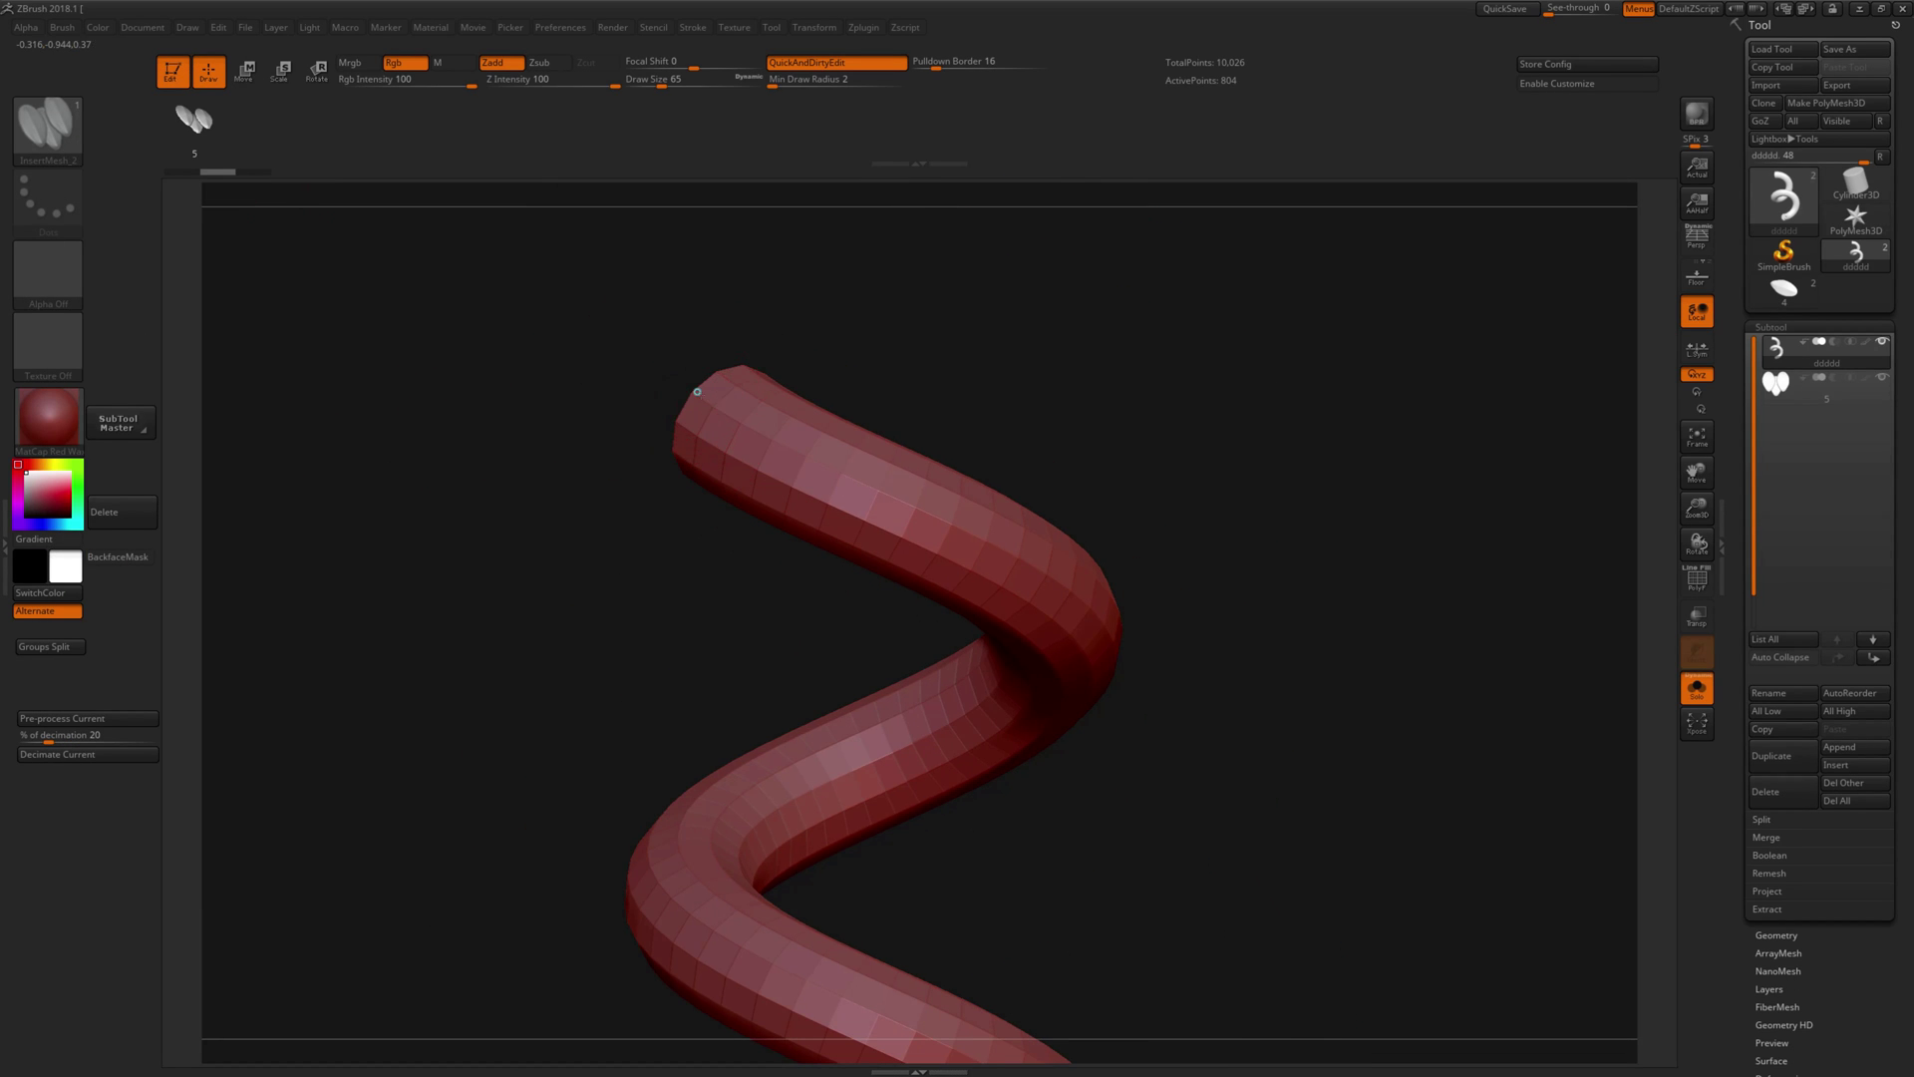
mouse_move(1015, 557)
left_mouse_down()
mouse_move(1037, 521)
mouse_move(1001, 395)
mouse_move(919, 492)
mouse_move(937, 469)
mouse_move(968, 485)
mouse_move(783, 376)
left_mouse_up()
key("ctrl+z")
mouse_move(643, 387)
left_mouse_down("alt")
mouse_move(650, 336)
mouse_move(829, 349)
mouse_move(757, 366)
left_mouse_up("alt")
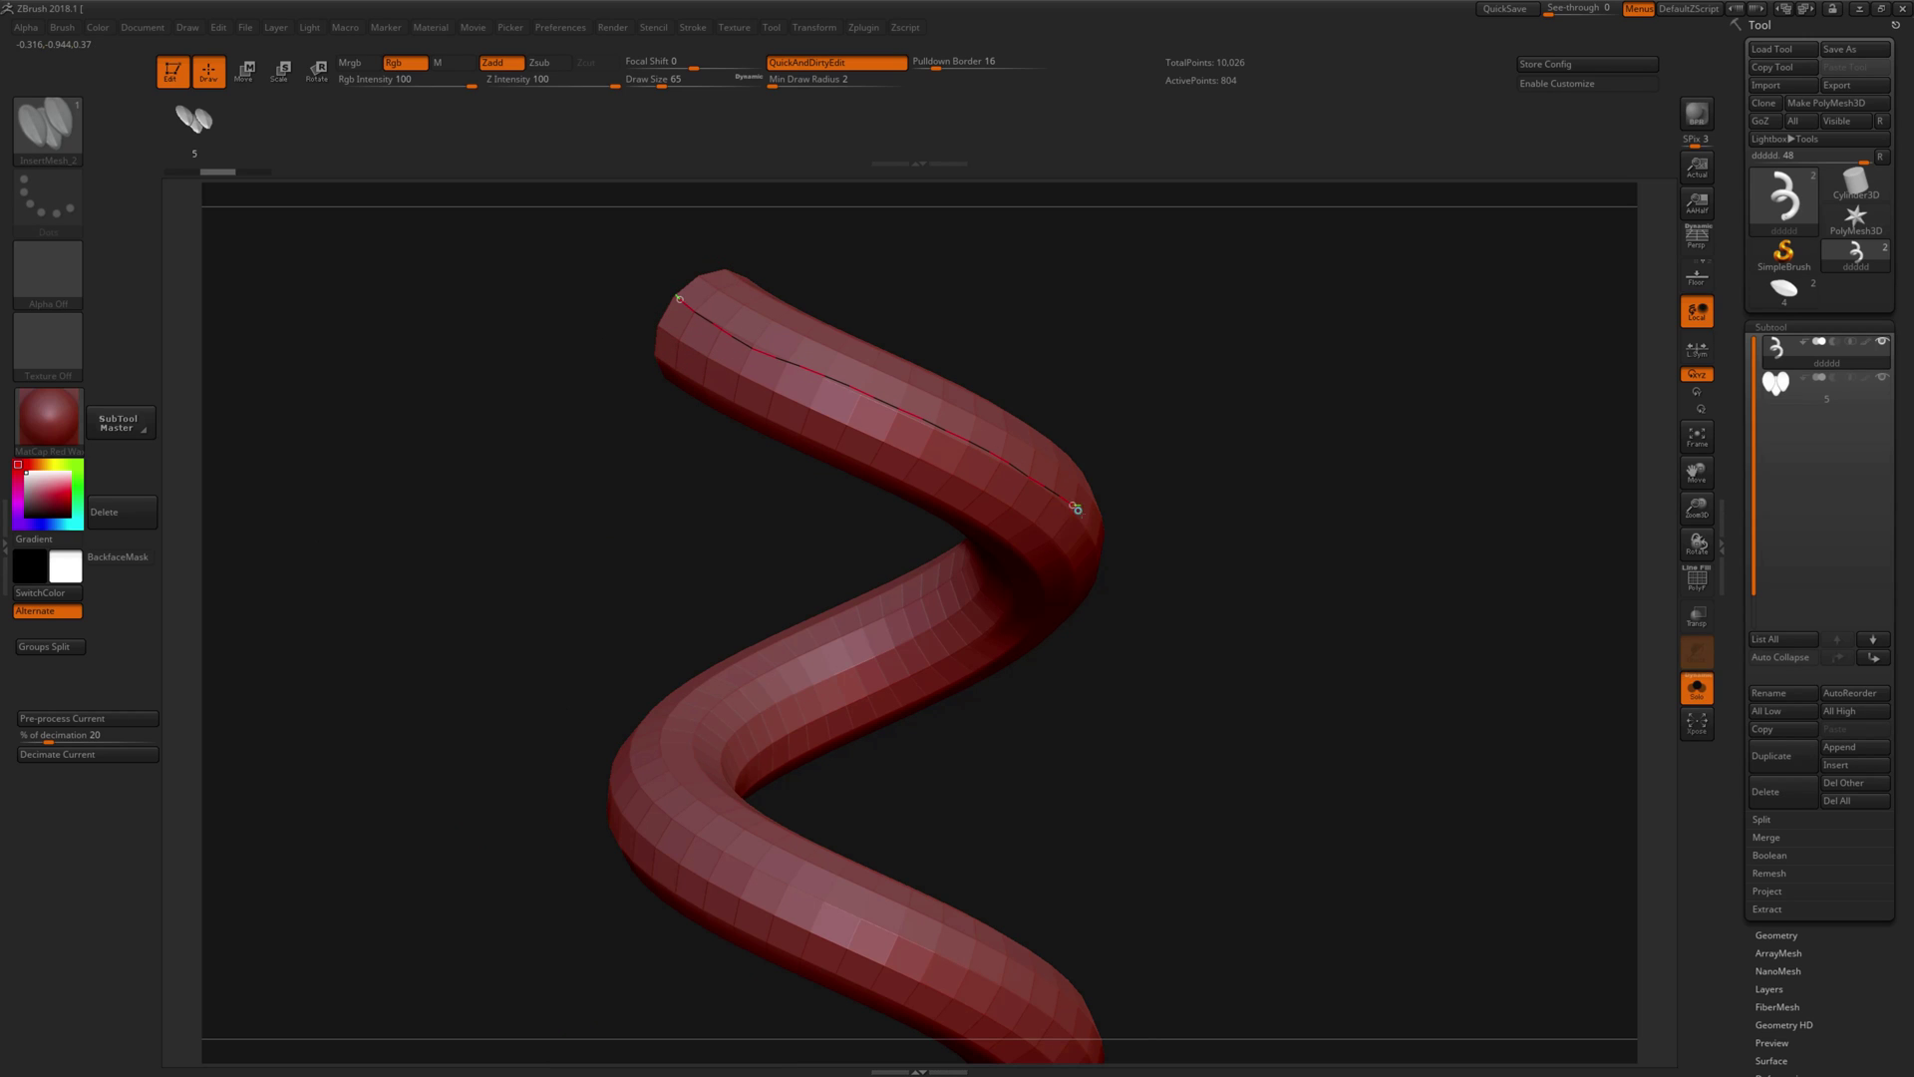
Step: Fill curves along the lower coils with overlapping scale rows, rotating between strips
left_click(1097, 553)
mouse_move(1102, 547)
left_mouse_down()
mouse_move(842, 308)
mouse_move(919, 372)
mouse_move(903, 325)
mouse_move(960, 446)
mouse_move(1034, 485)
left_mouse_up()
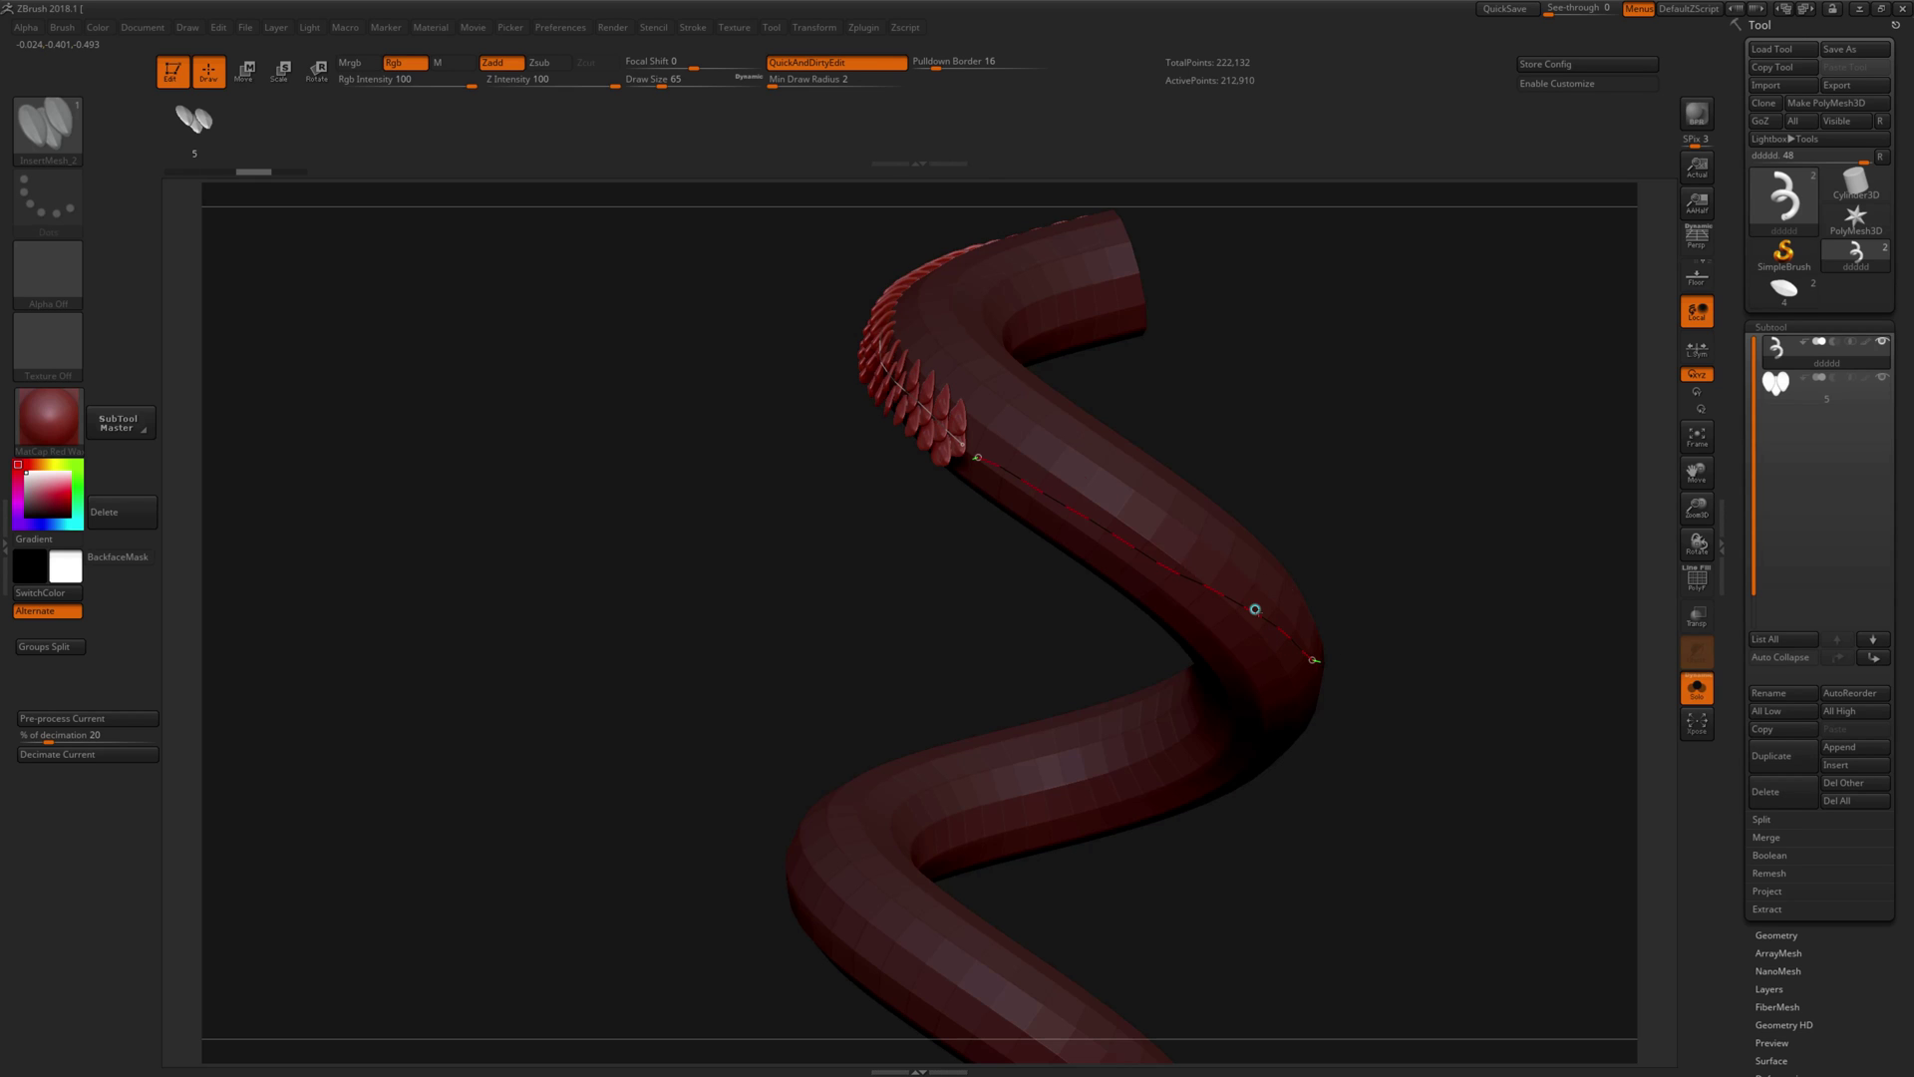
left_click(1255, 608)
mouse_move(1255, 608)
left_mouse_down()
mouse_move(1024, 450)
mouse_move(1005, 464)
left_mouse_up()
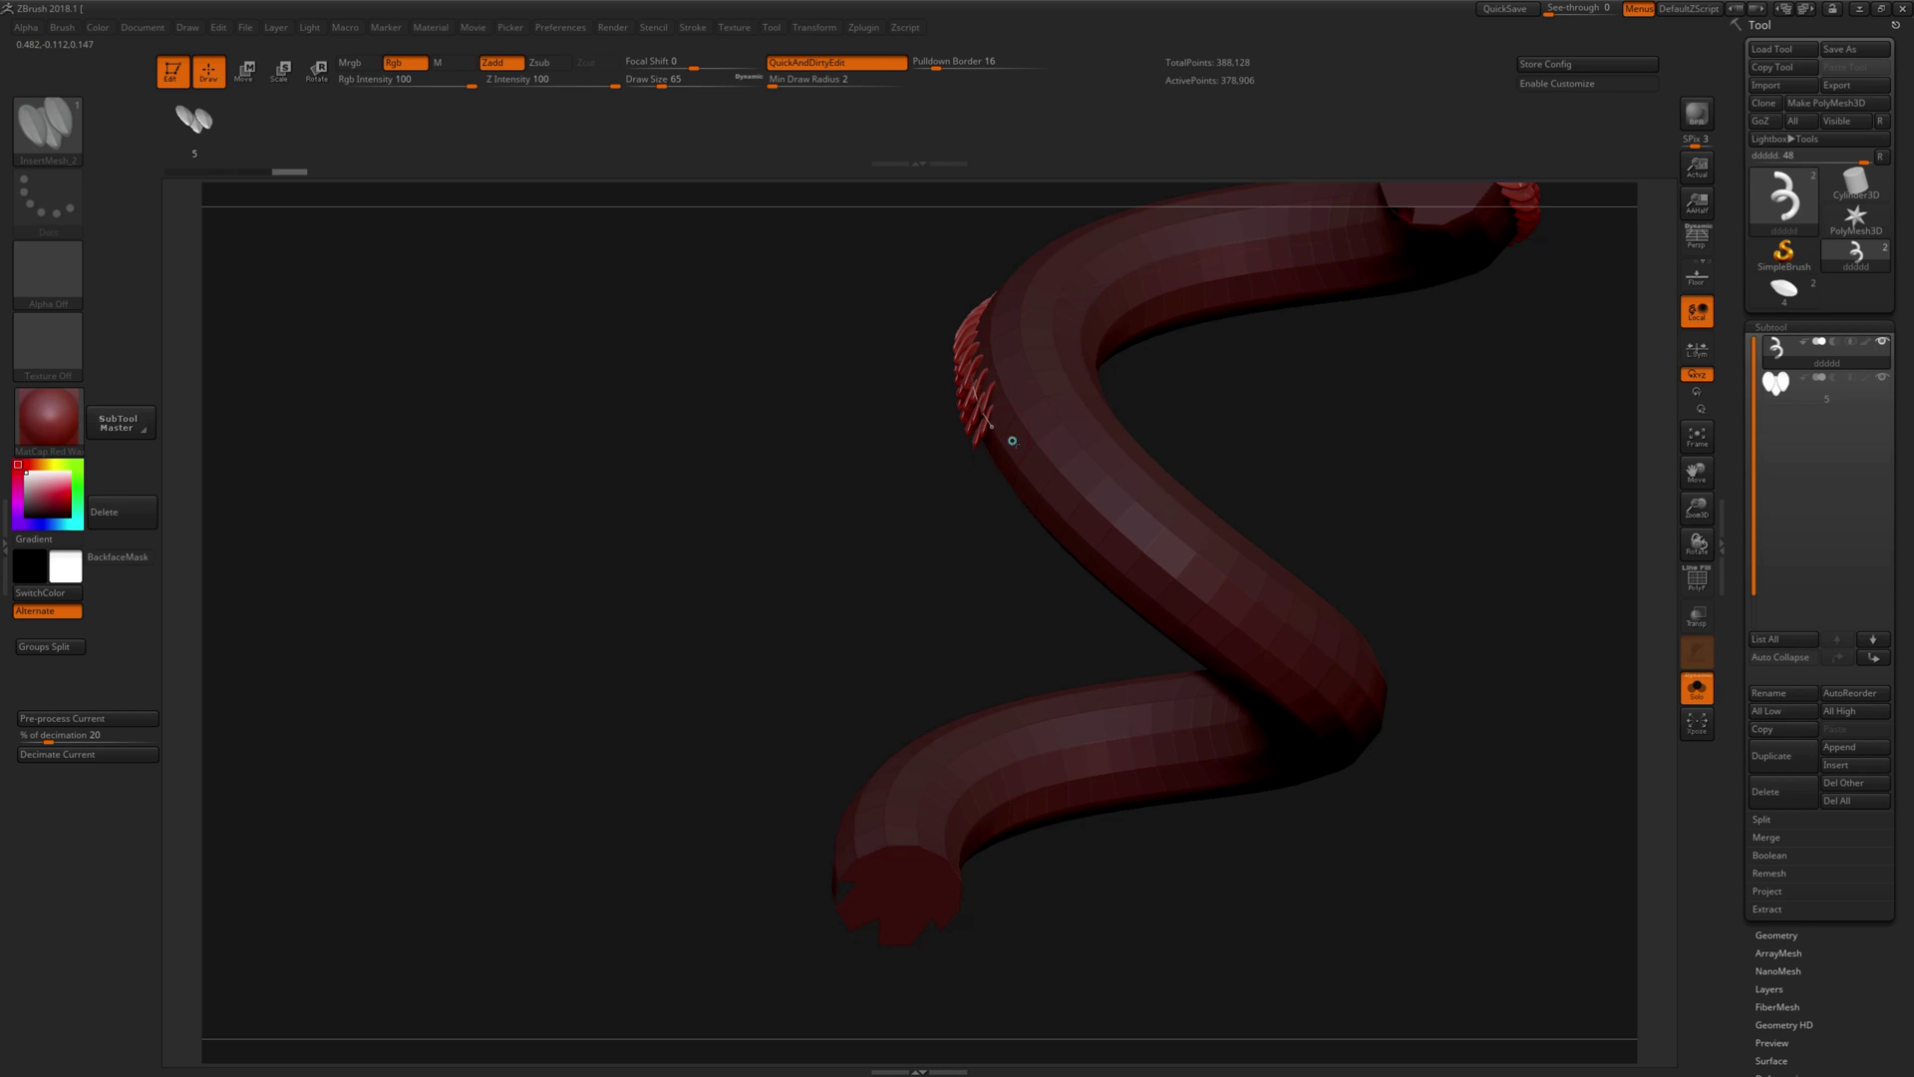
left_click(1339, 658)
left_click_drag(1339, 658, 1036, 530)
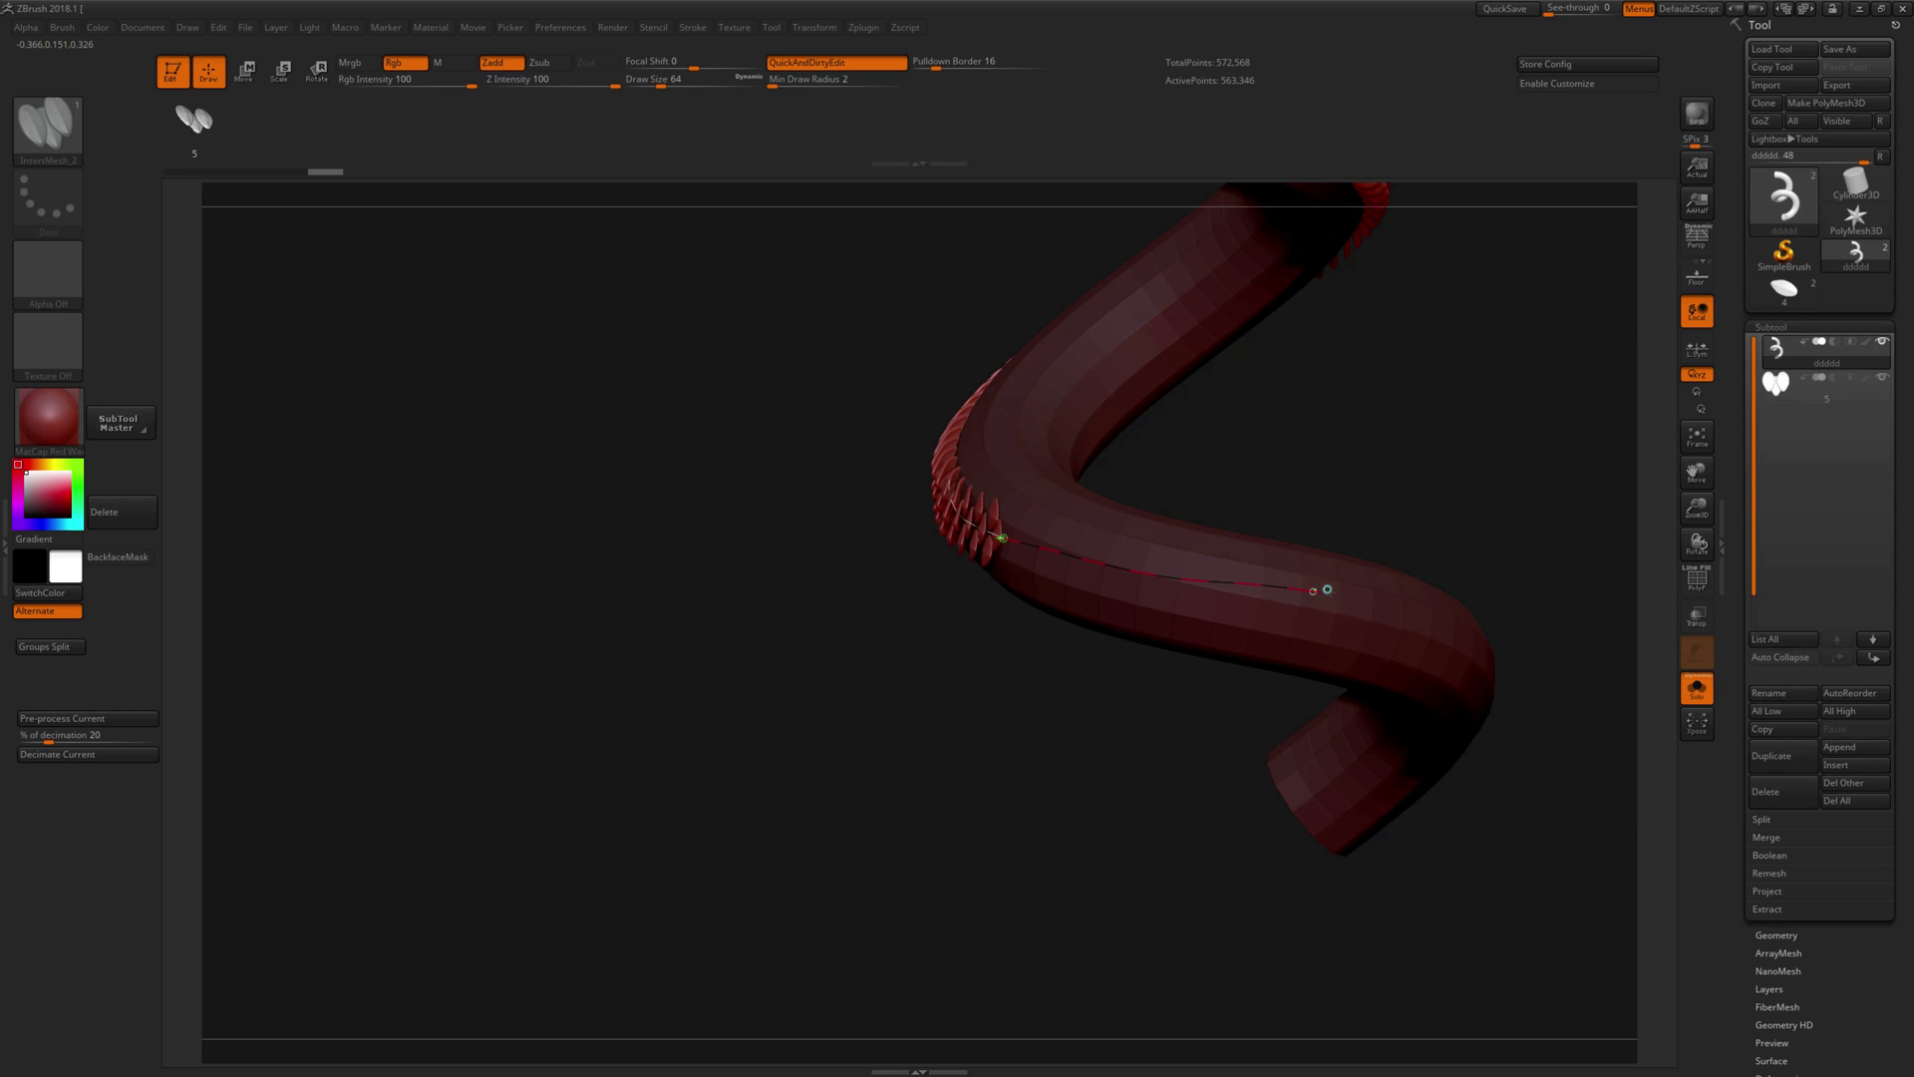
left_click(1248, 570)
mouse_move(1248, 569)
left_mouse_down()
mouse_move(1179, 594)
mouse_move(997, 509)
mouse_move(969, 609)
left_mouse_up()
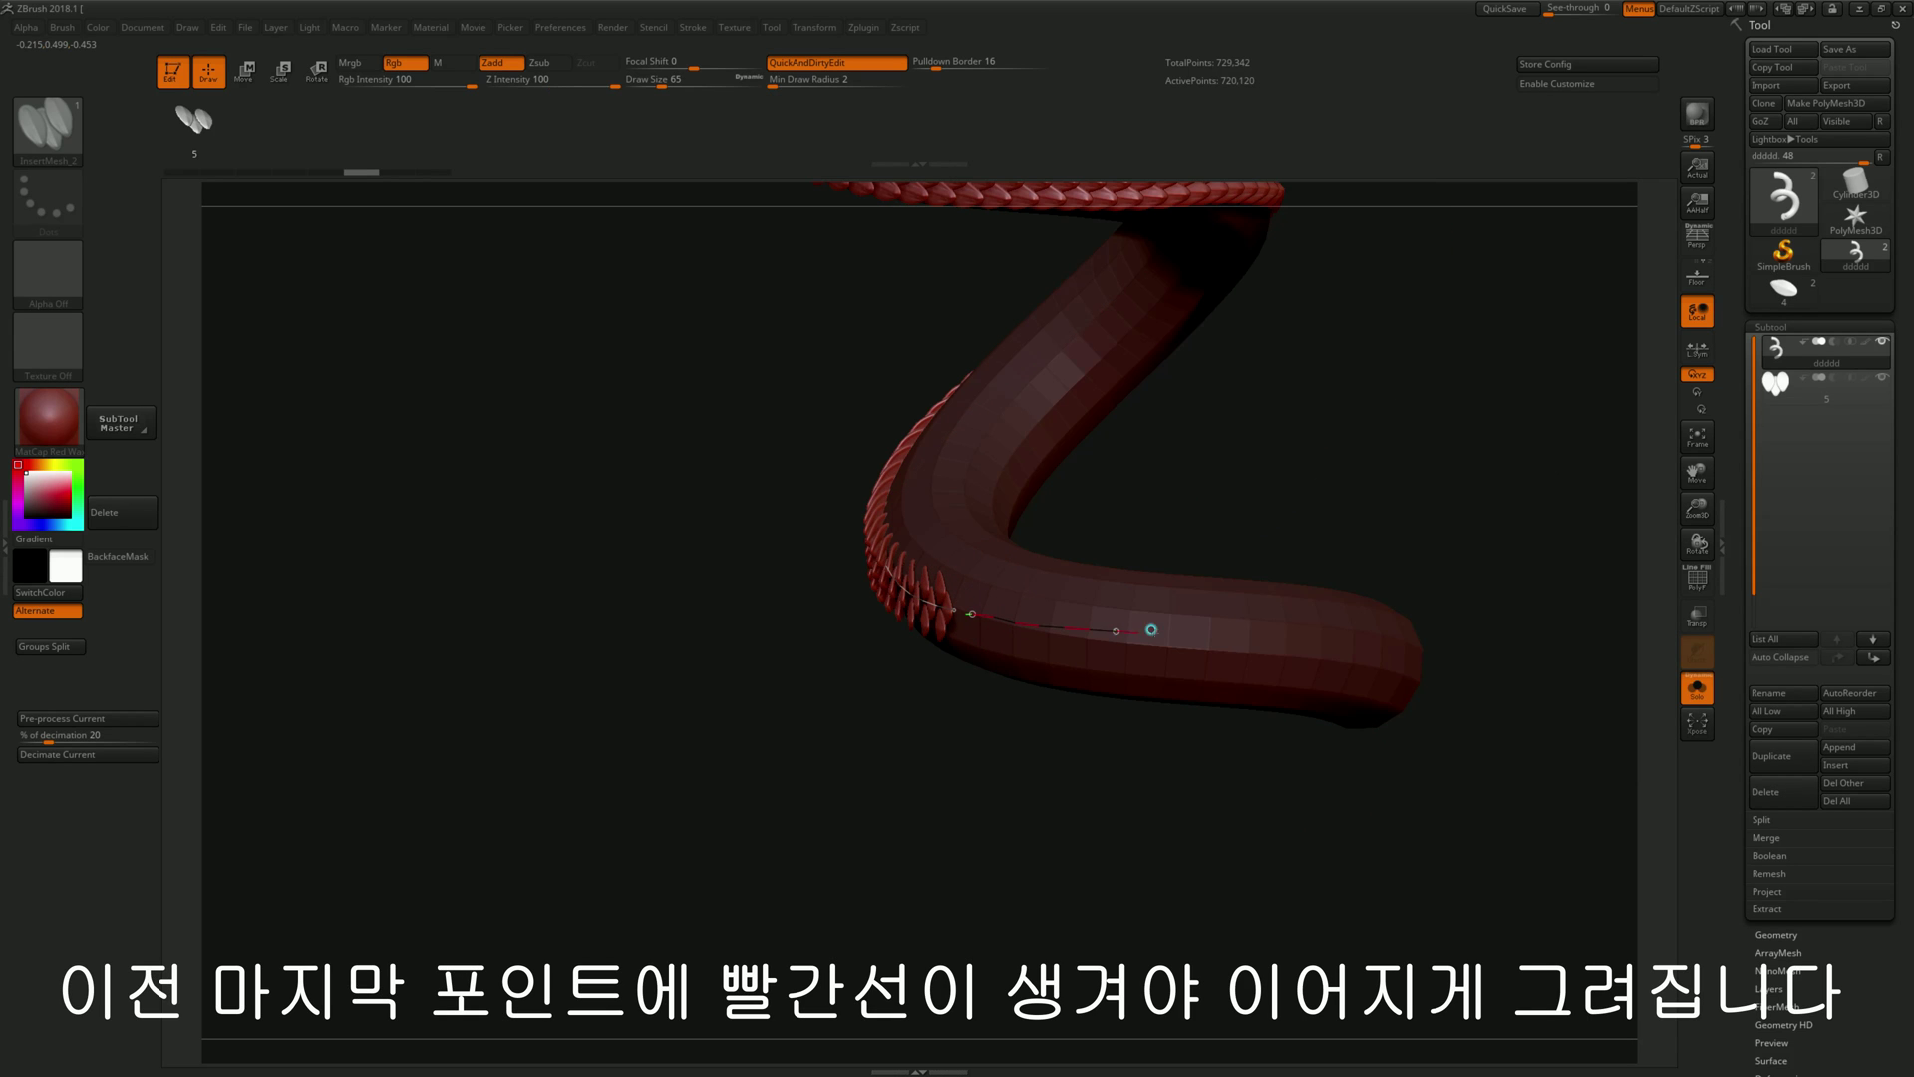
left_click(1307, 643)
mouse_move(1307, 643)
left_mouse_down()
mouse_move(1303, 572)
mouse_move(1283, 585)
mouse_move(1303, 636)
mouse_move(965, 404)
left_mouse_up()
Step: Fill curves on the upper end, inner tube and remaining bare areas with scale rows
left_click(1303, 636)
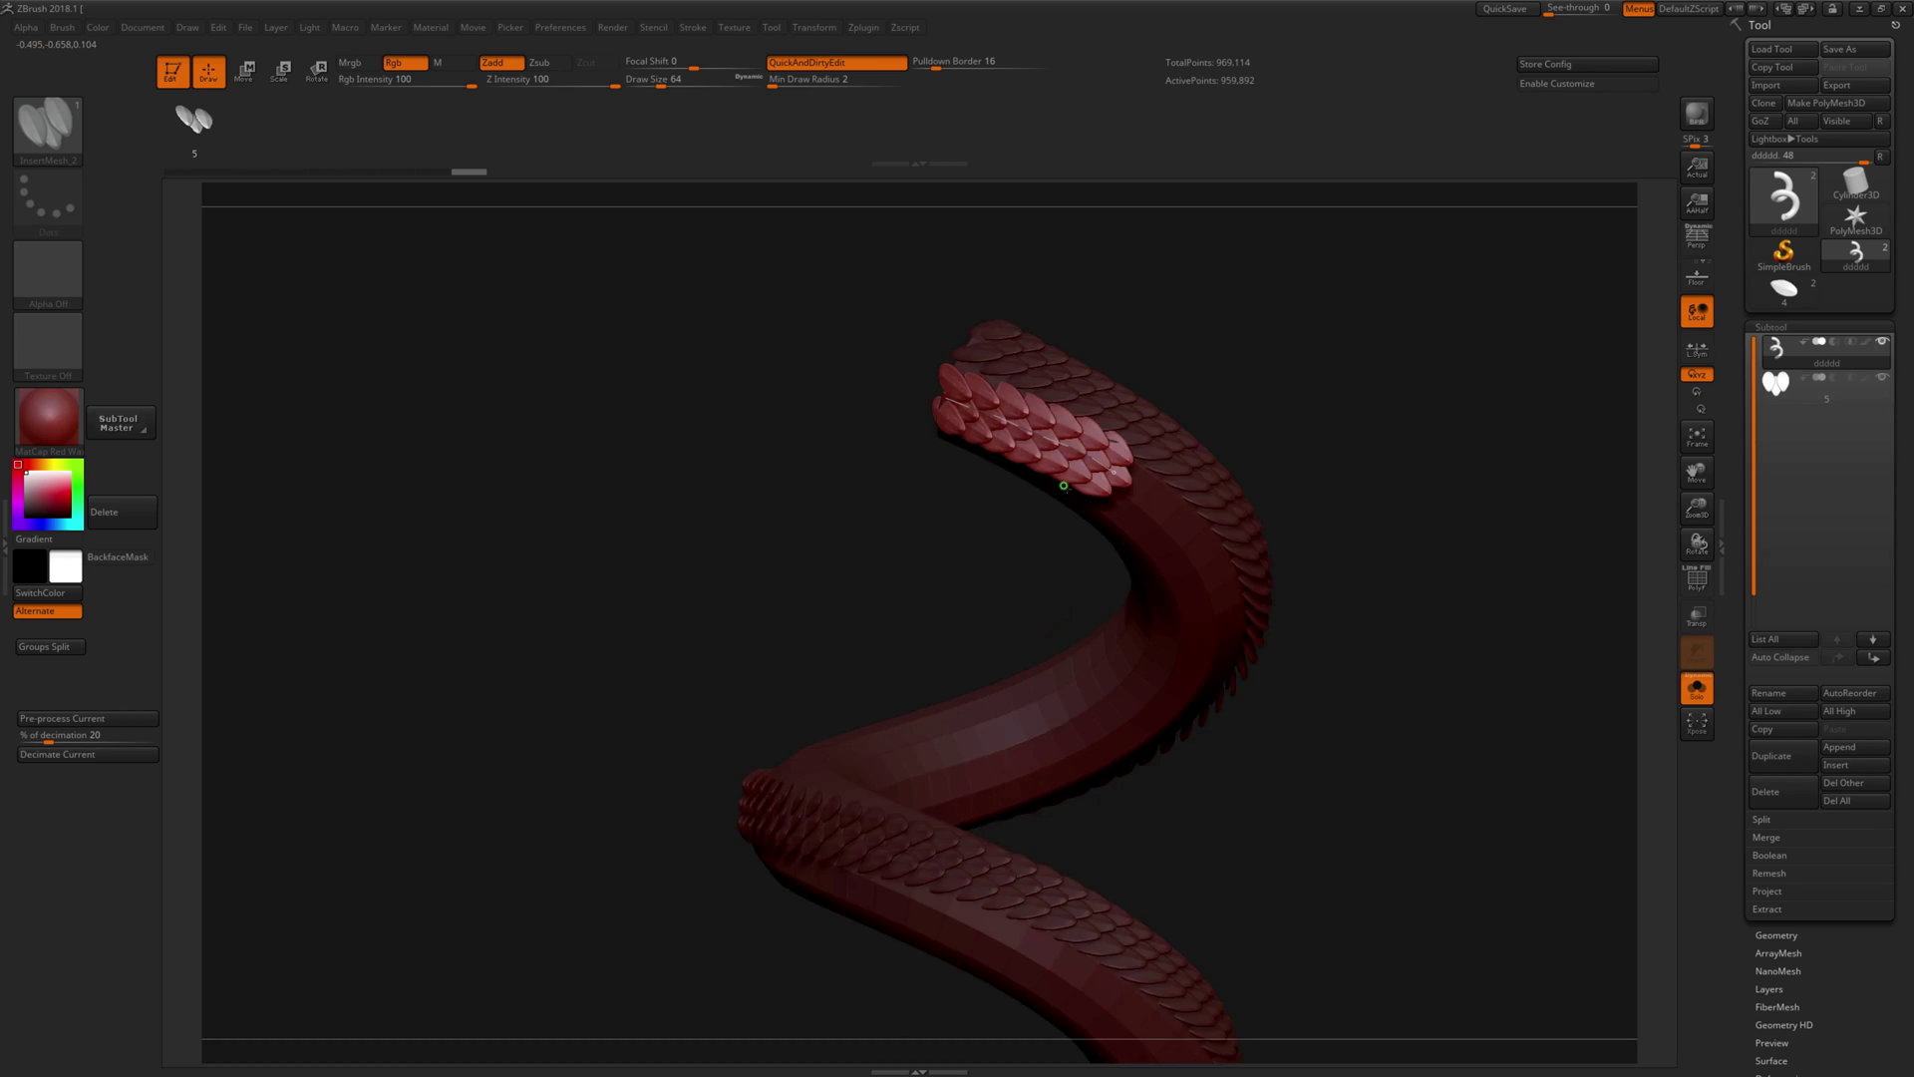
left_click_drag(1083, 470, 958, 393)
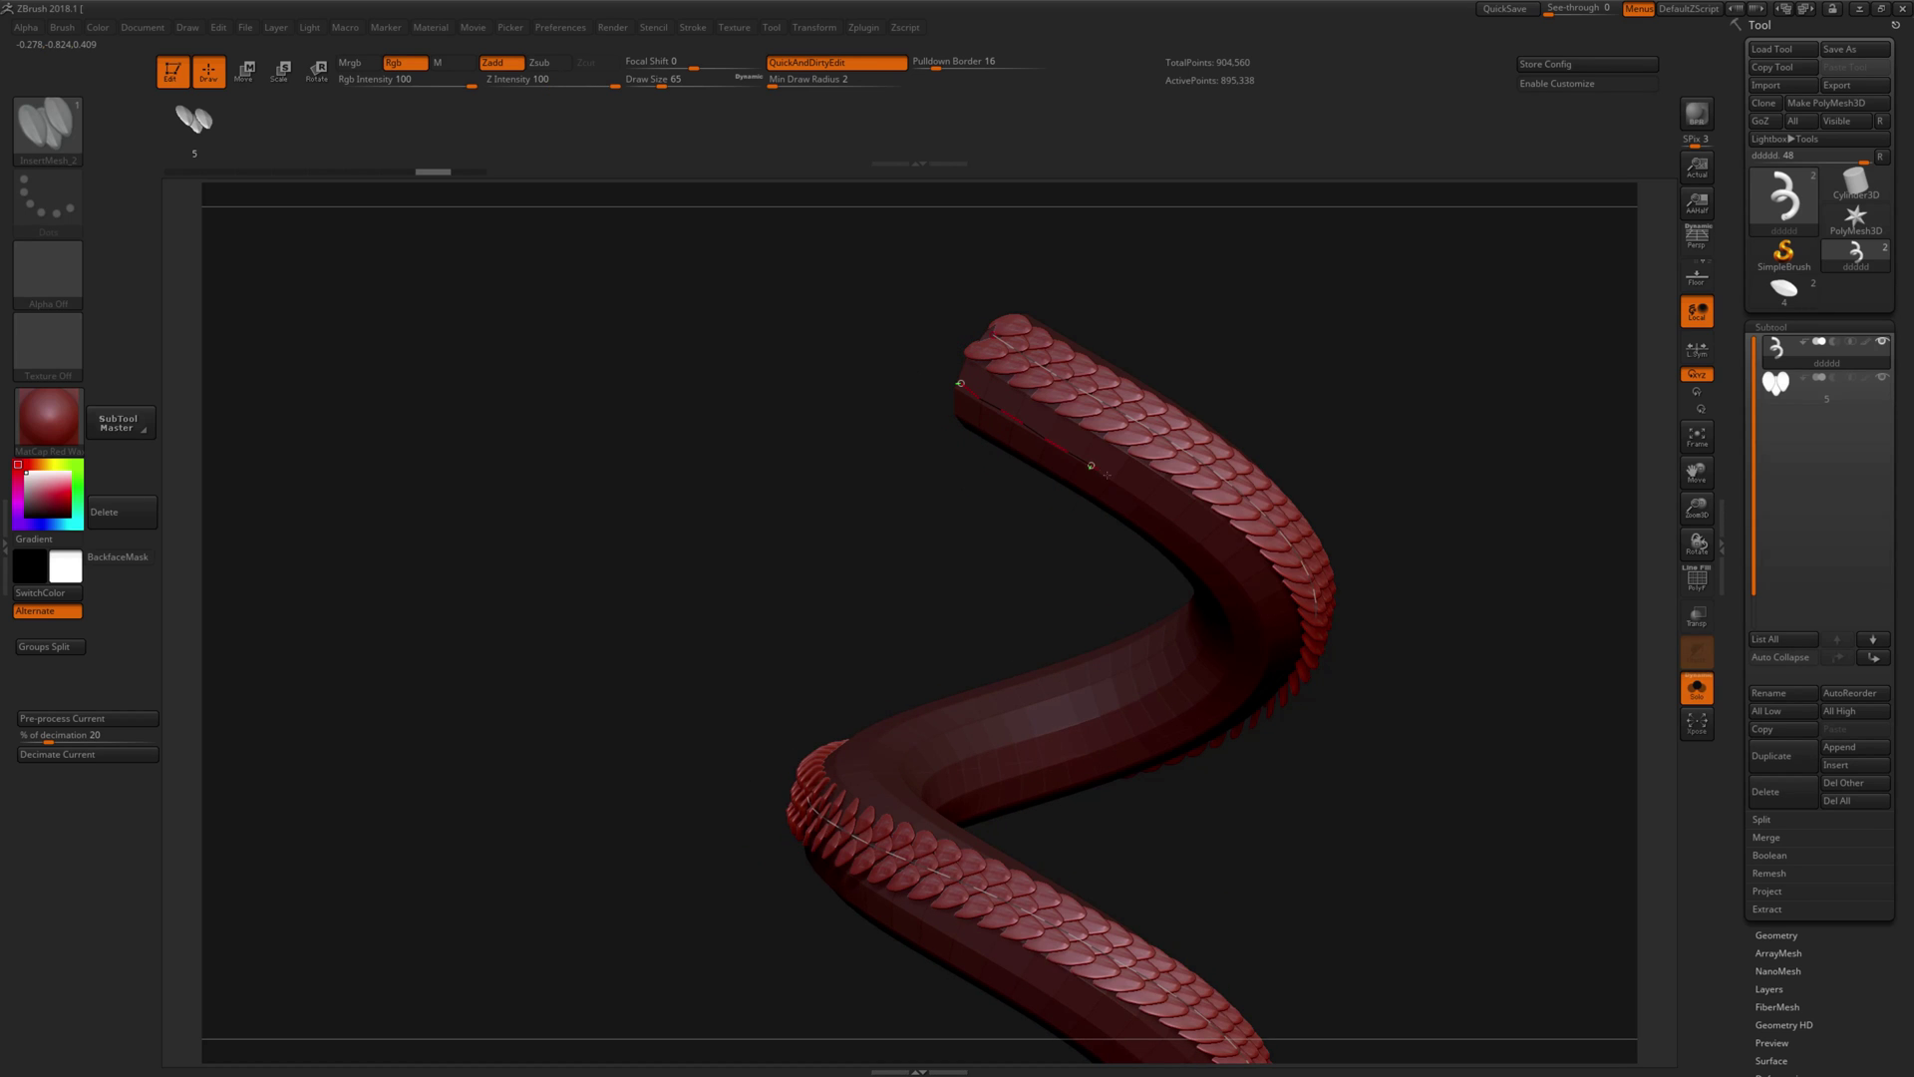
left_click(1100, 475)
left_click_drag(1100, 475, 1072, 339)
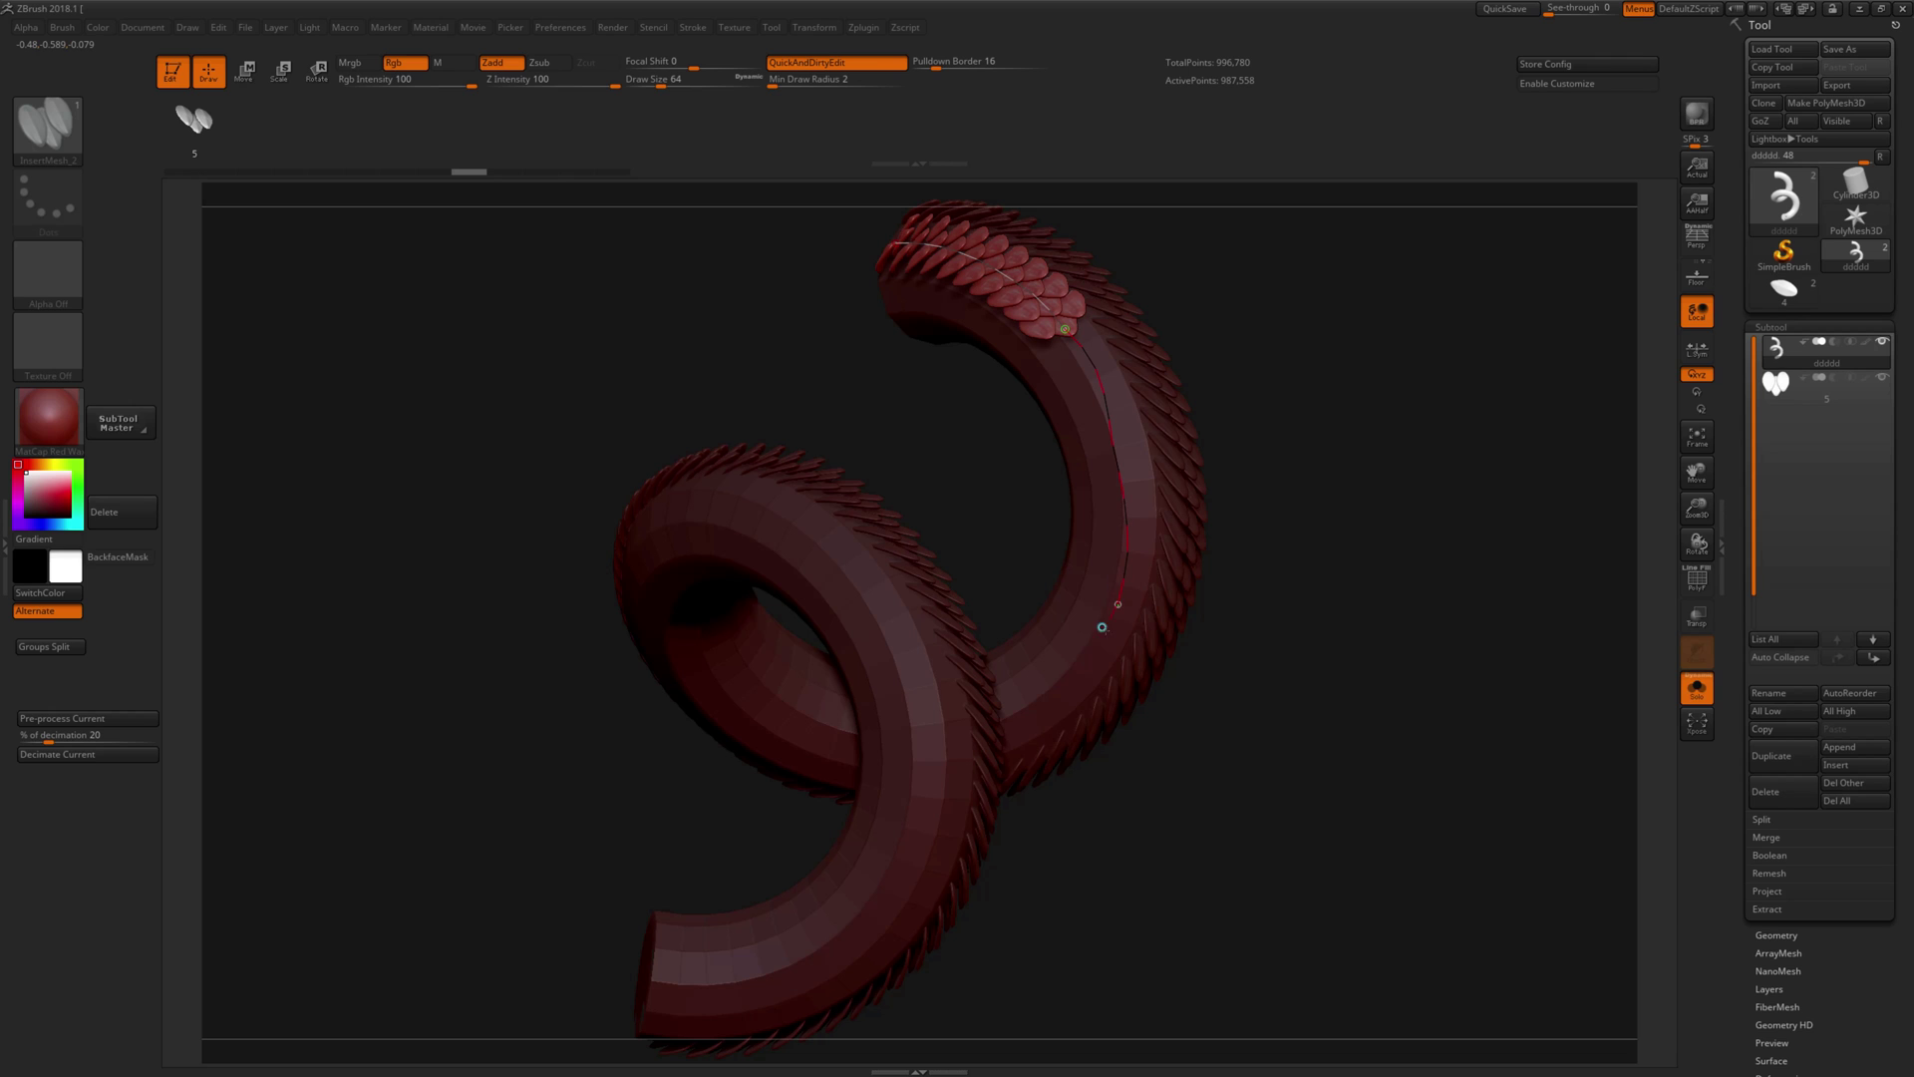
left_click(1067, 638)
mouse_move(1076, 579)
left_mouse_down()
mouse_move(1047, 399)
mouse_move(1074, 286)
mouse_move(1123, 367)
left_mouse_up()
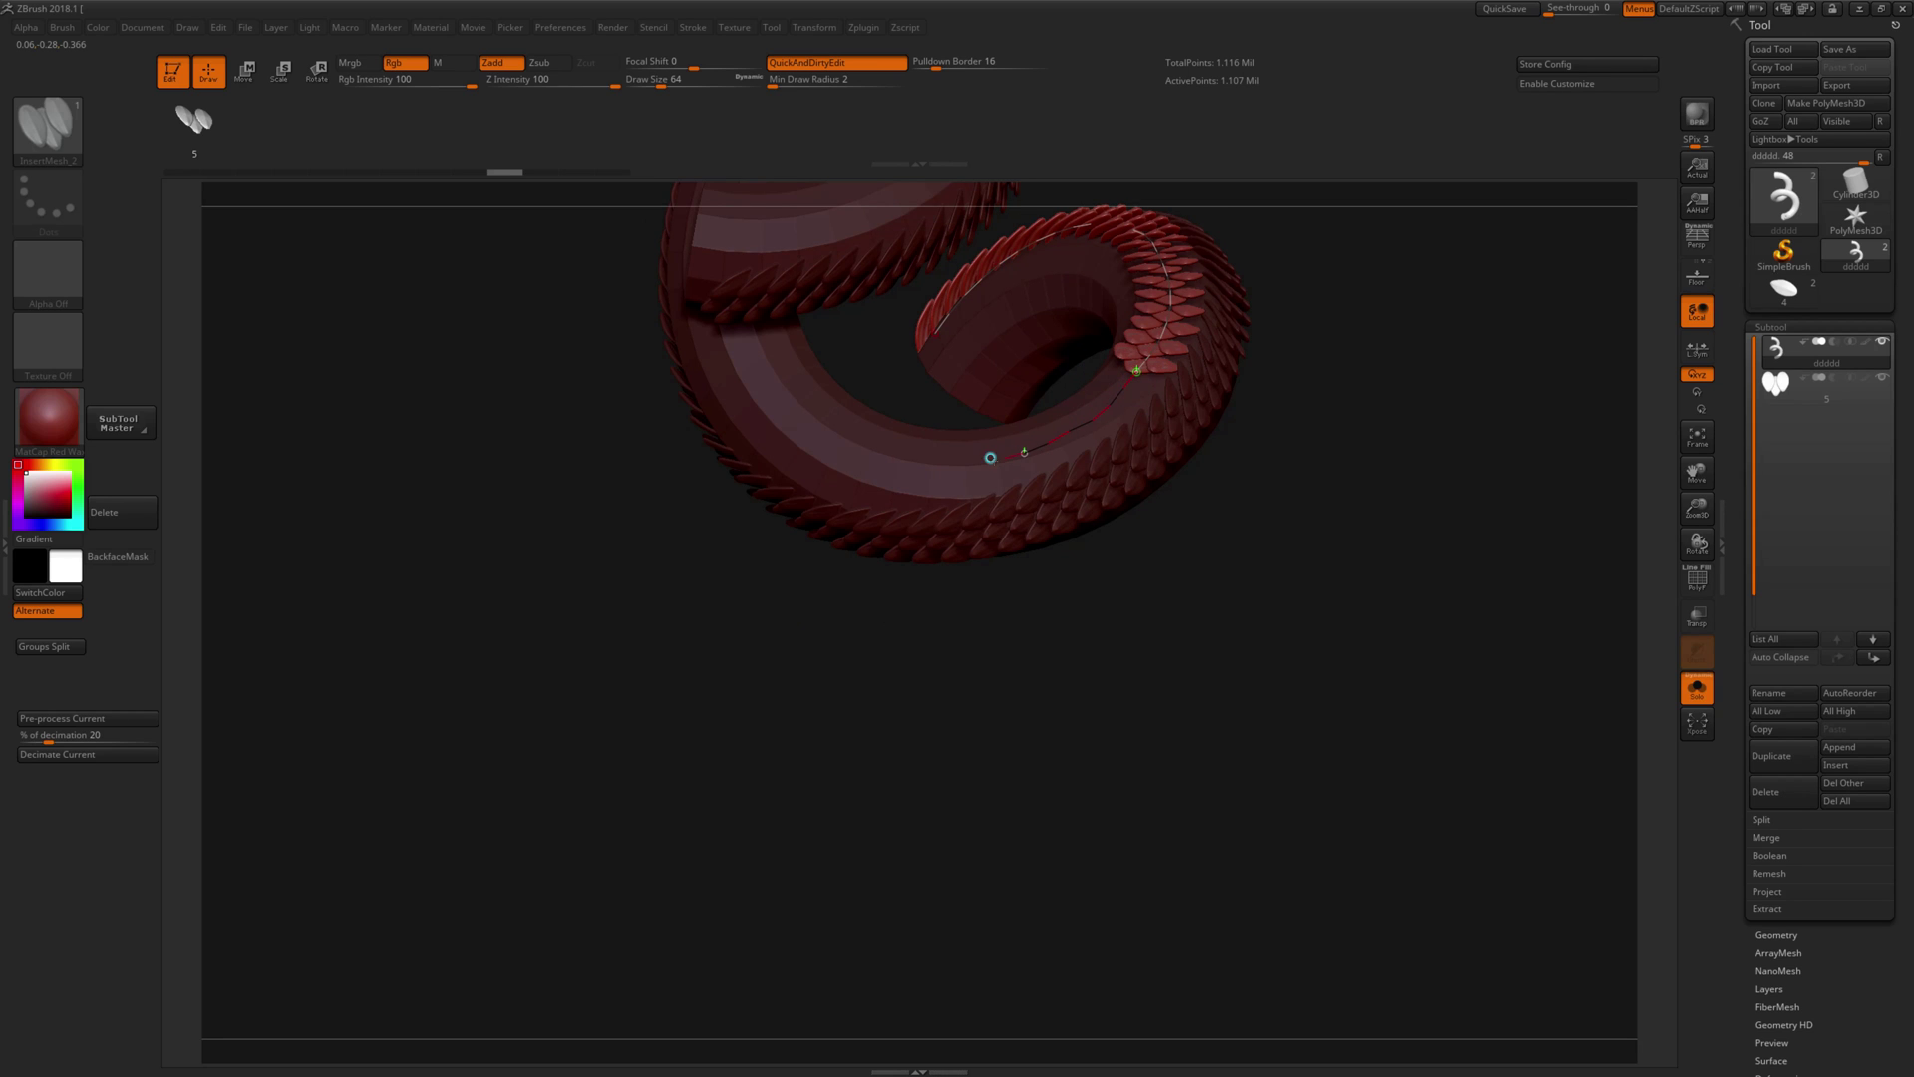
left_click(934, 470)
mouse_move(839, 431)
left_mouse_down()
mouse_move(917, 449)
mouse_move(1237, 648)
left_mouse_up()
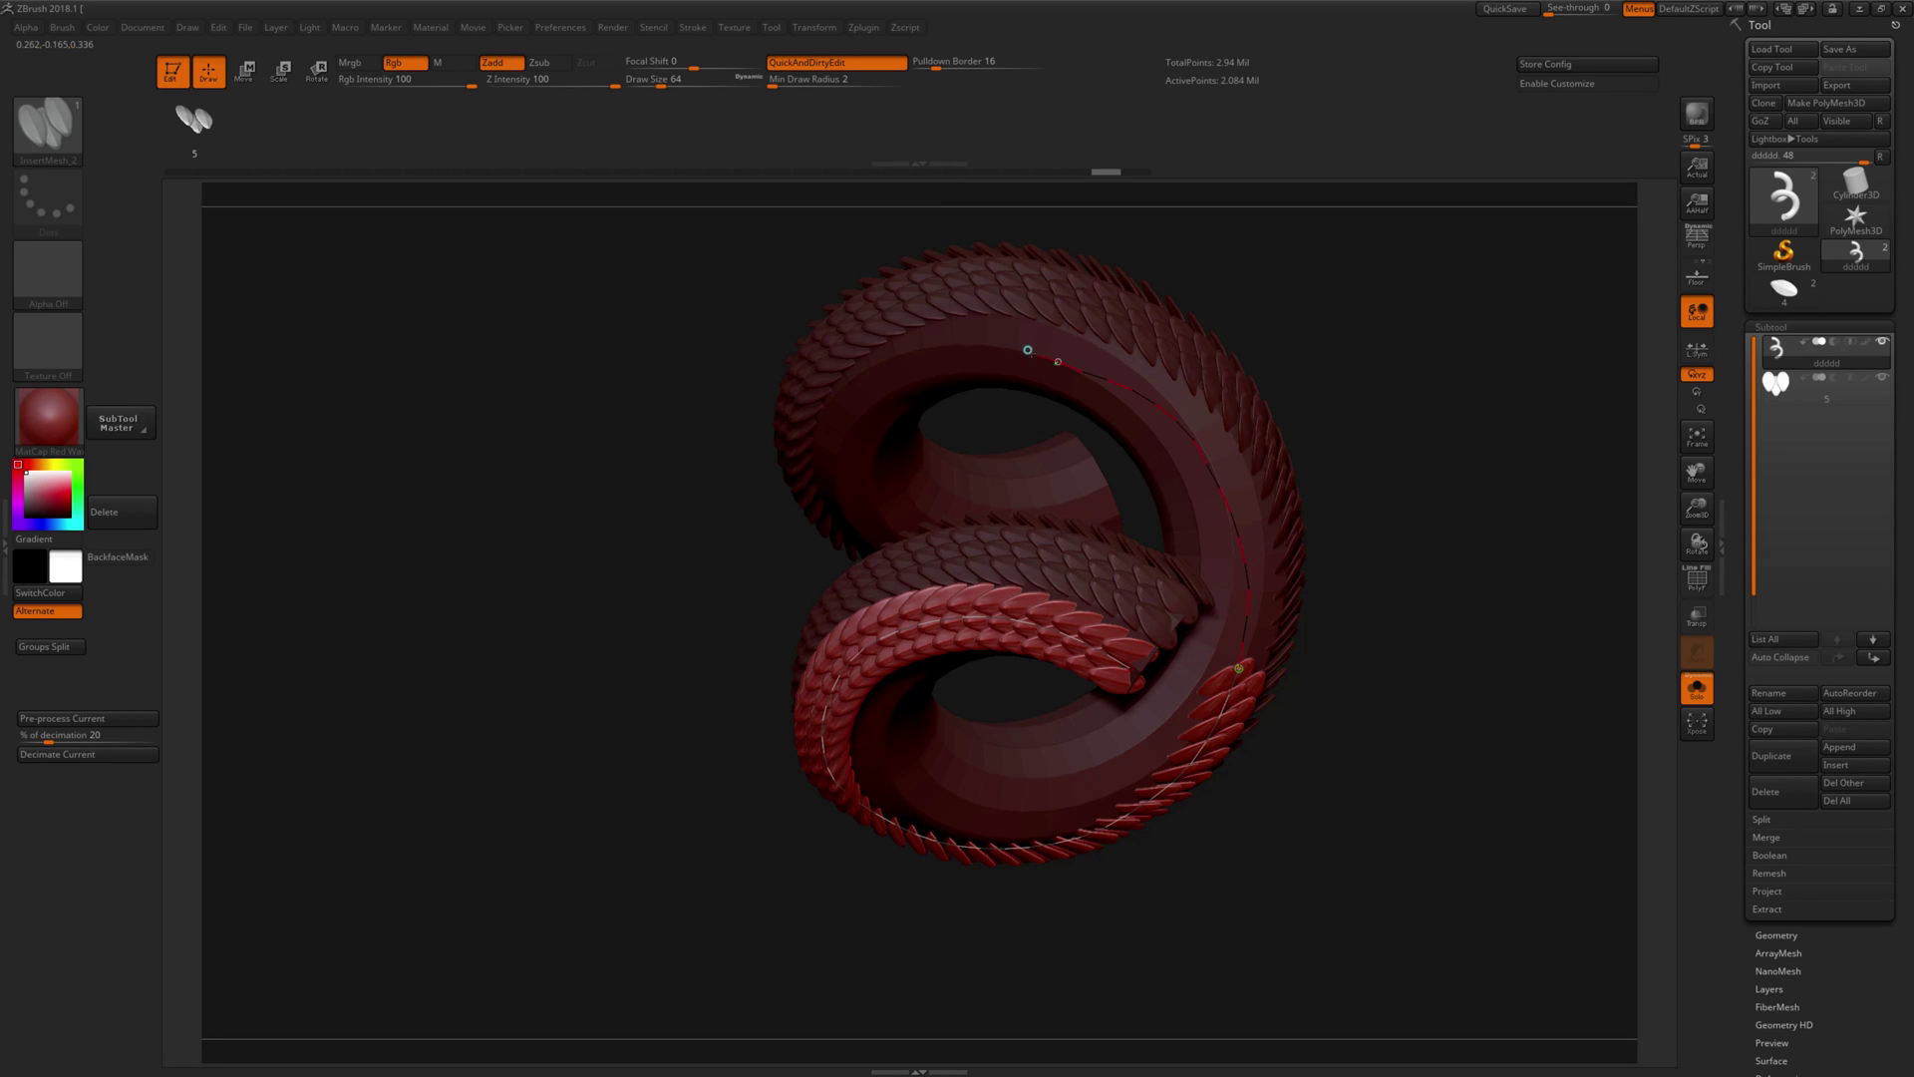
left_click(1159, 411)
mouse_move(1158, 411)
left_mouse_down()
mouse_move(1226, 536)
mouse_move(1207, 466)
mouse_move(1232, 590)
left_mouse_up()
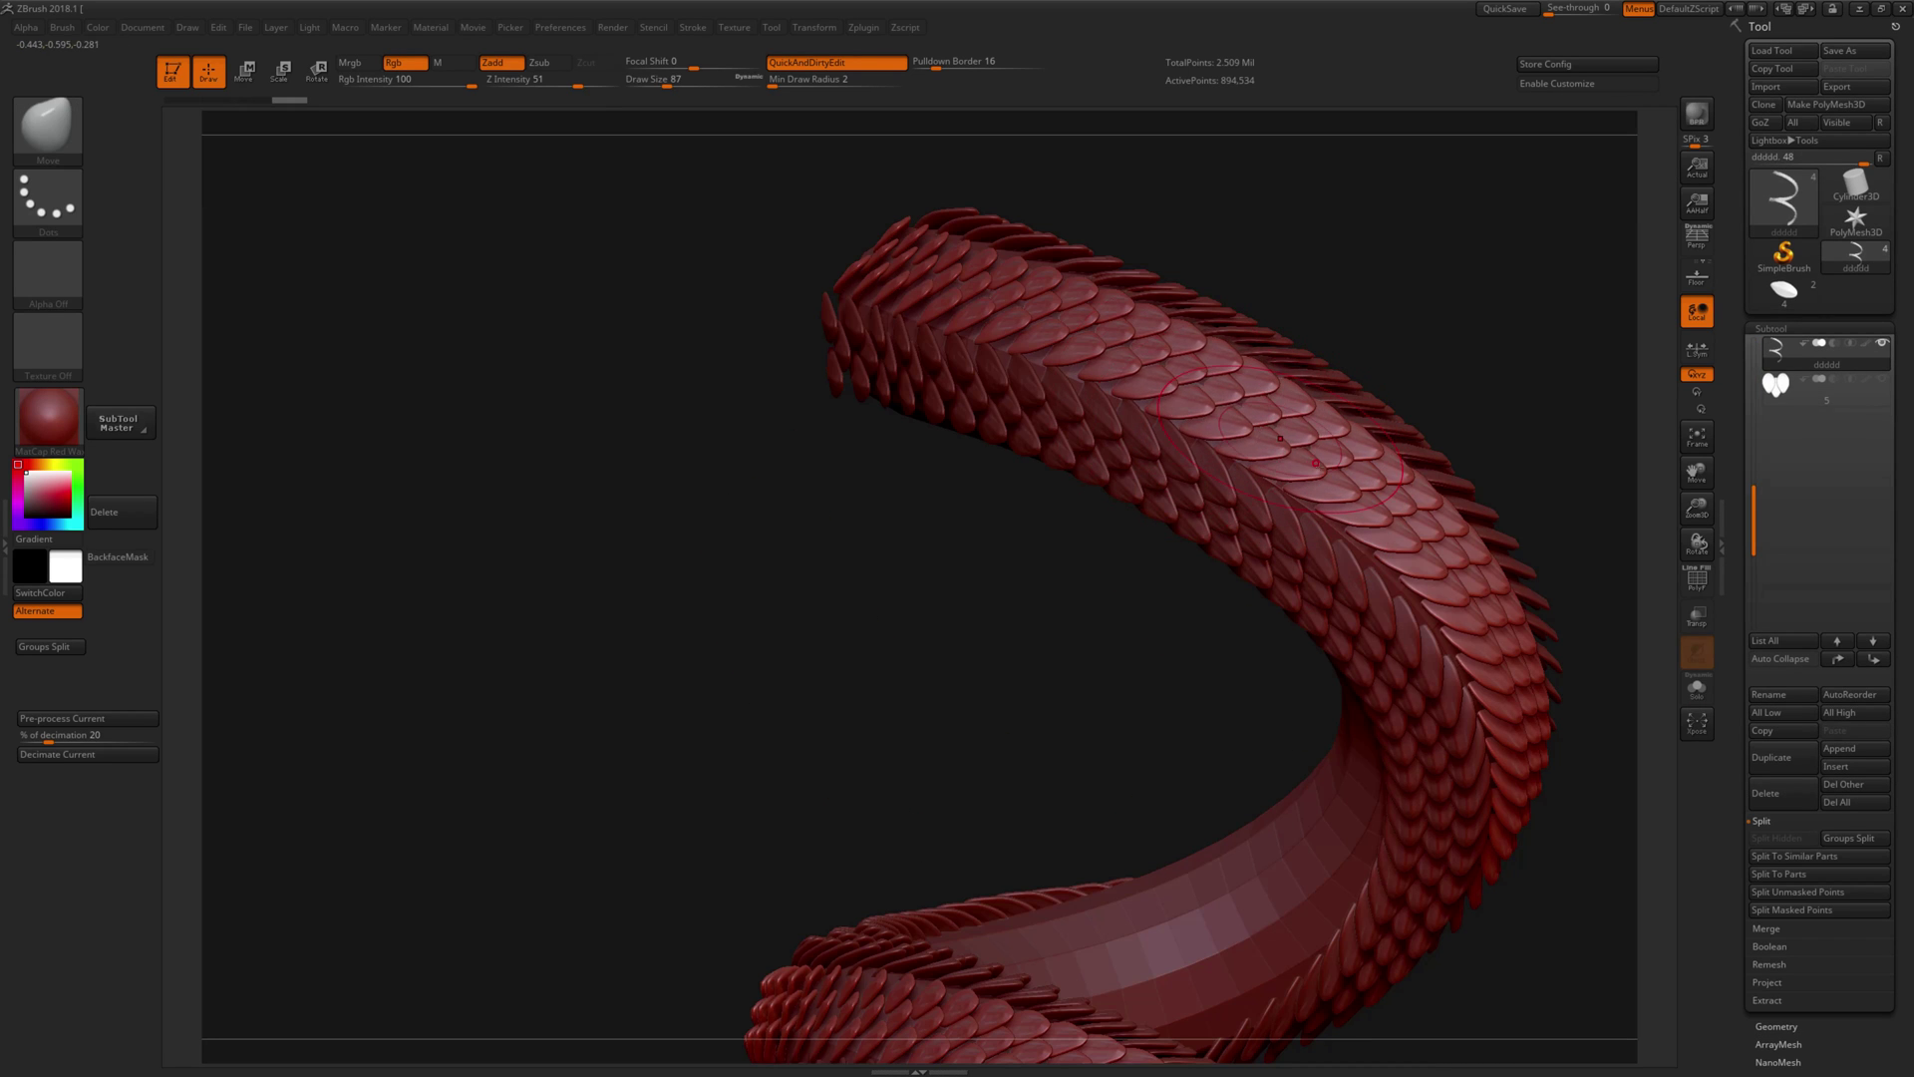
Step: Rotate toward the end cap and step through undo history to the split-subtool version
right_click_drag(1367, 495, 1396, 541)
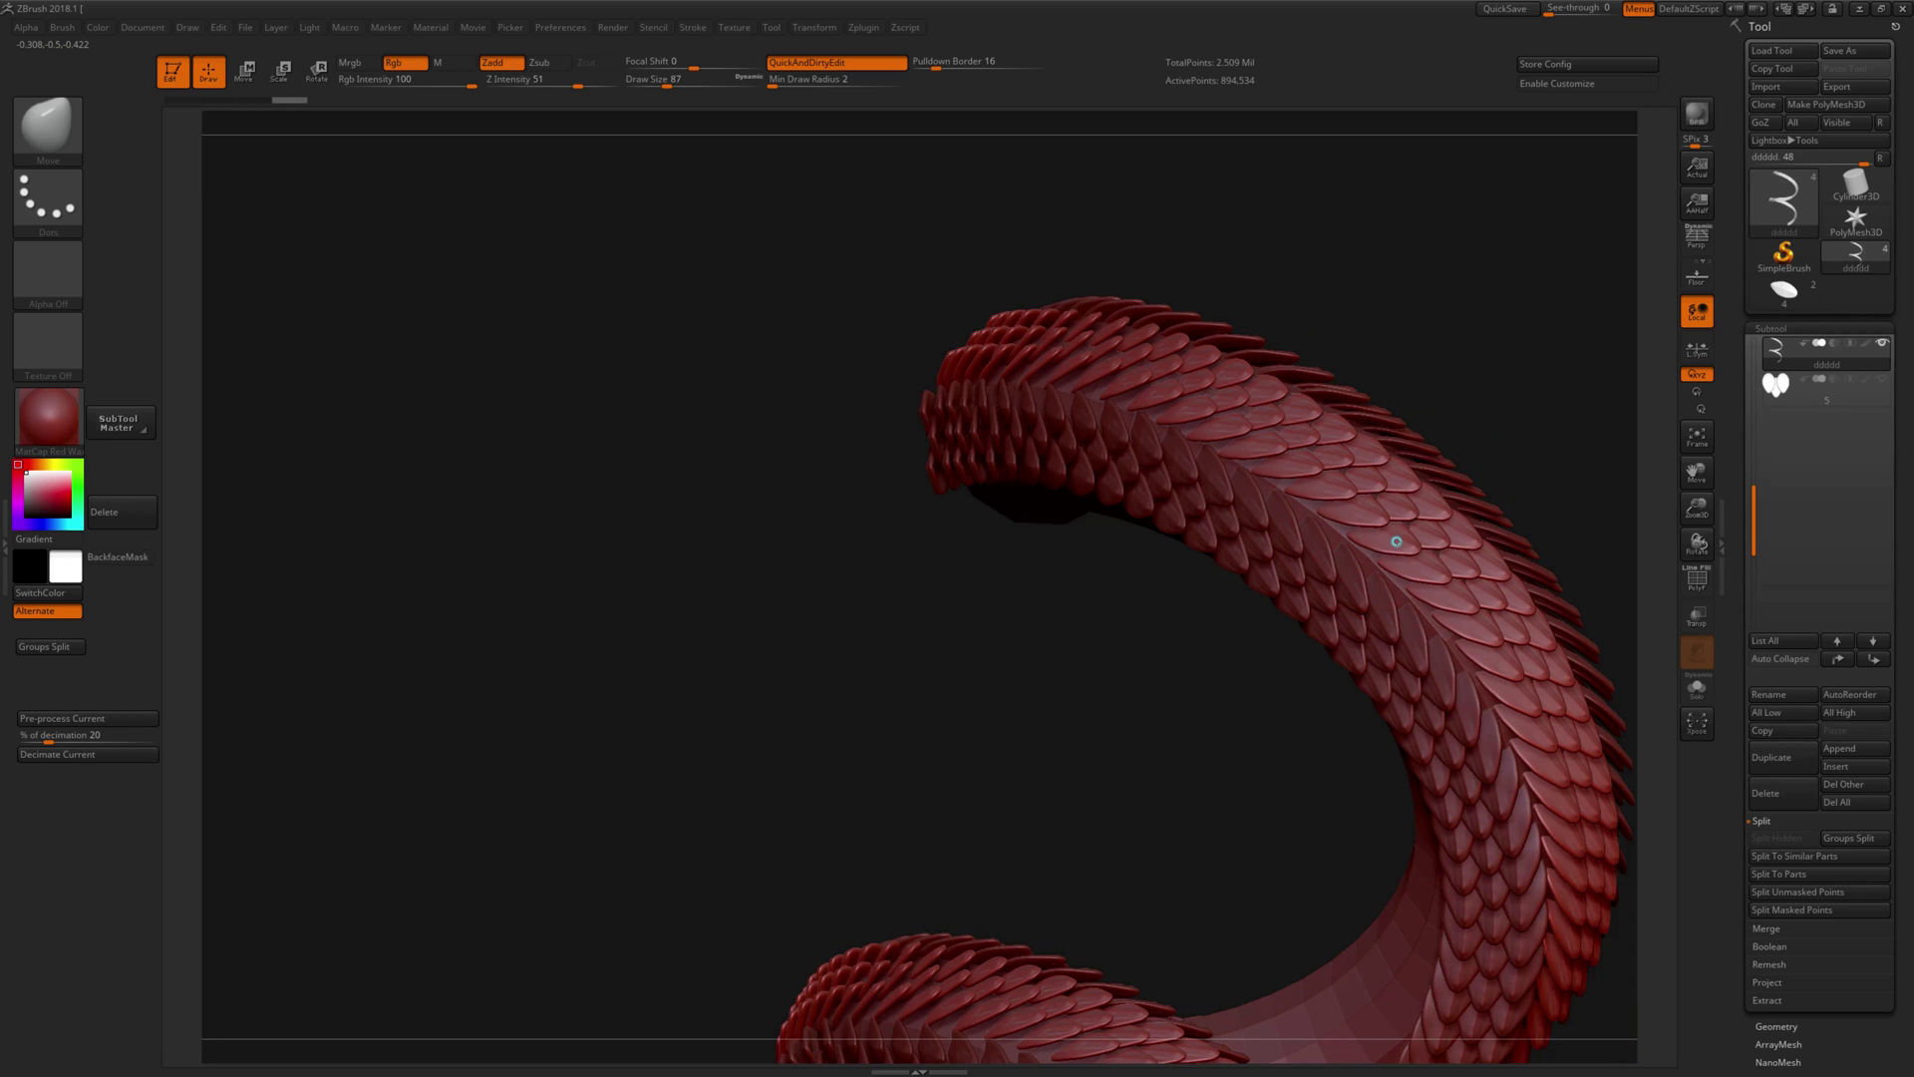
key("ctrl+z")
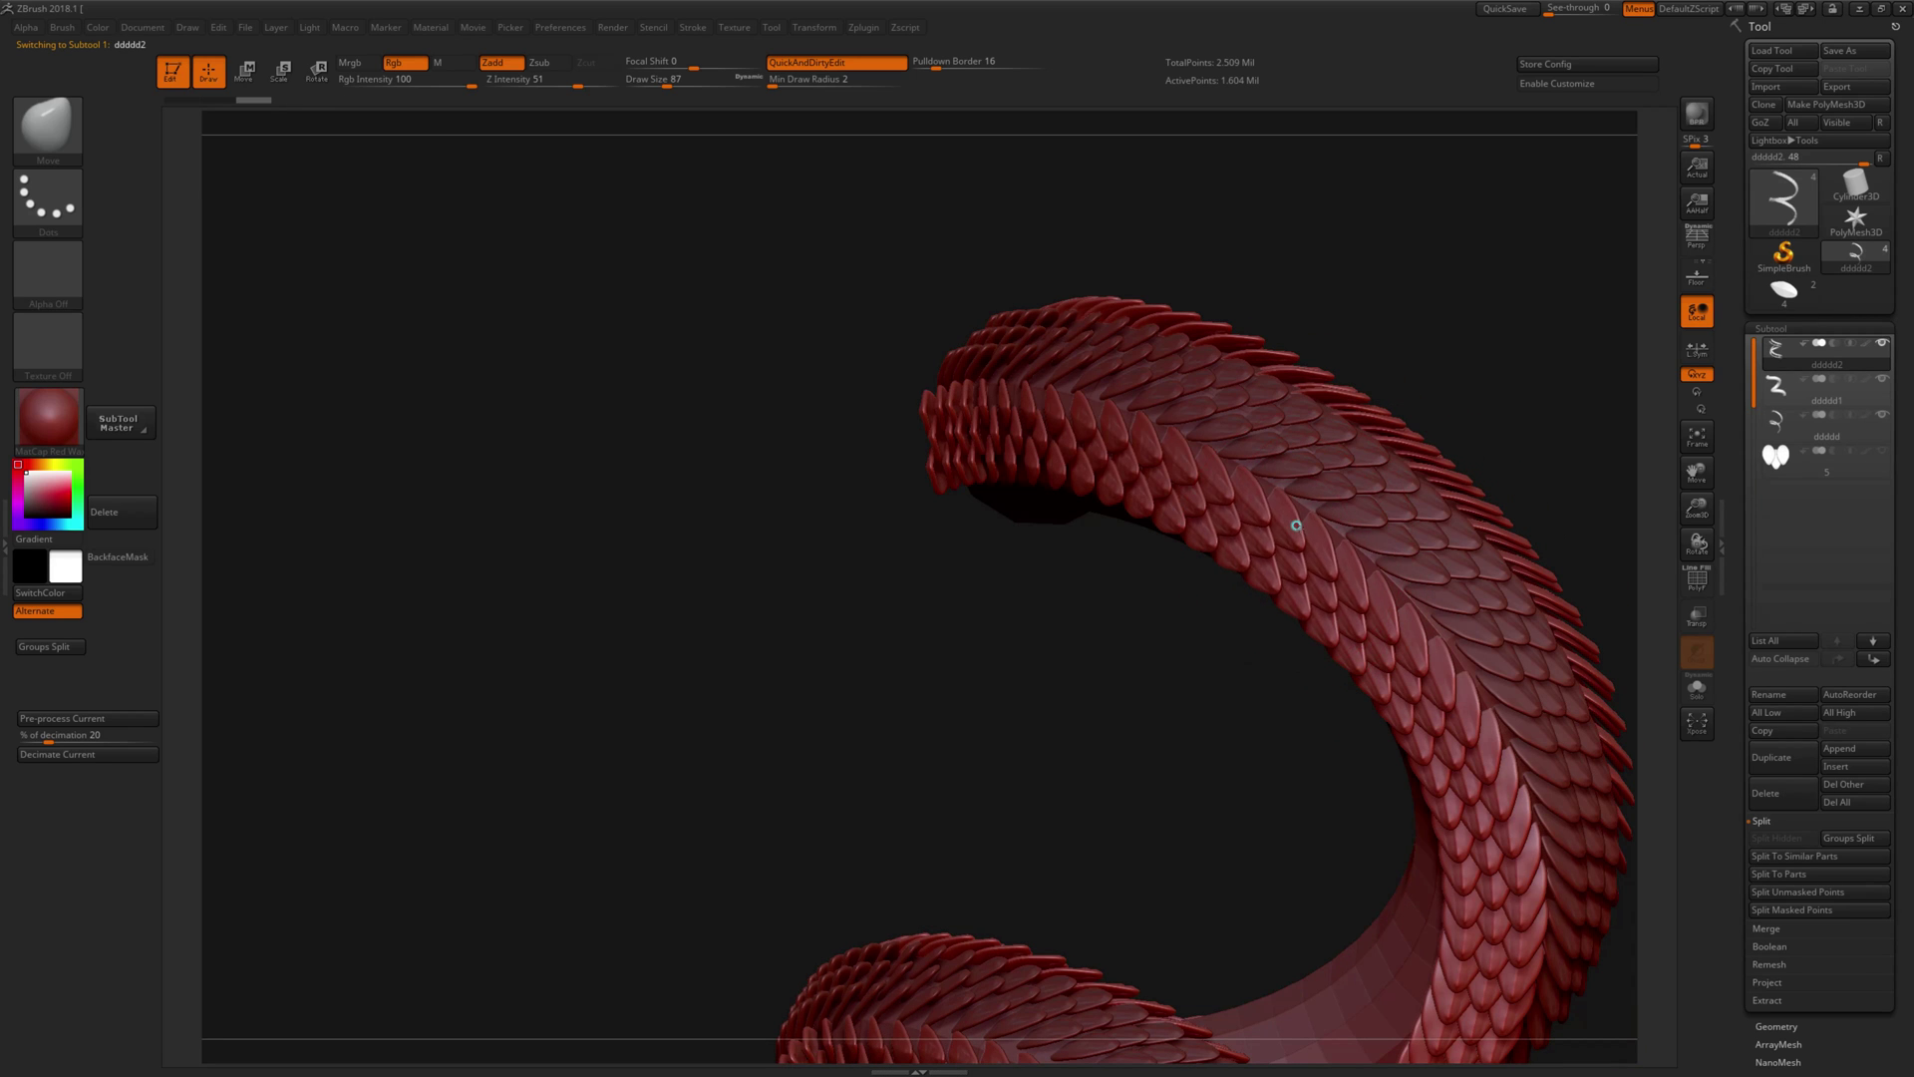
key("ctrl+shift+z")
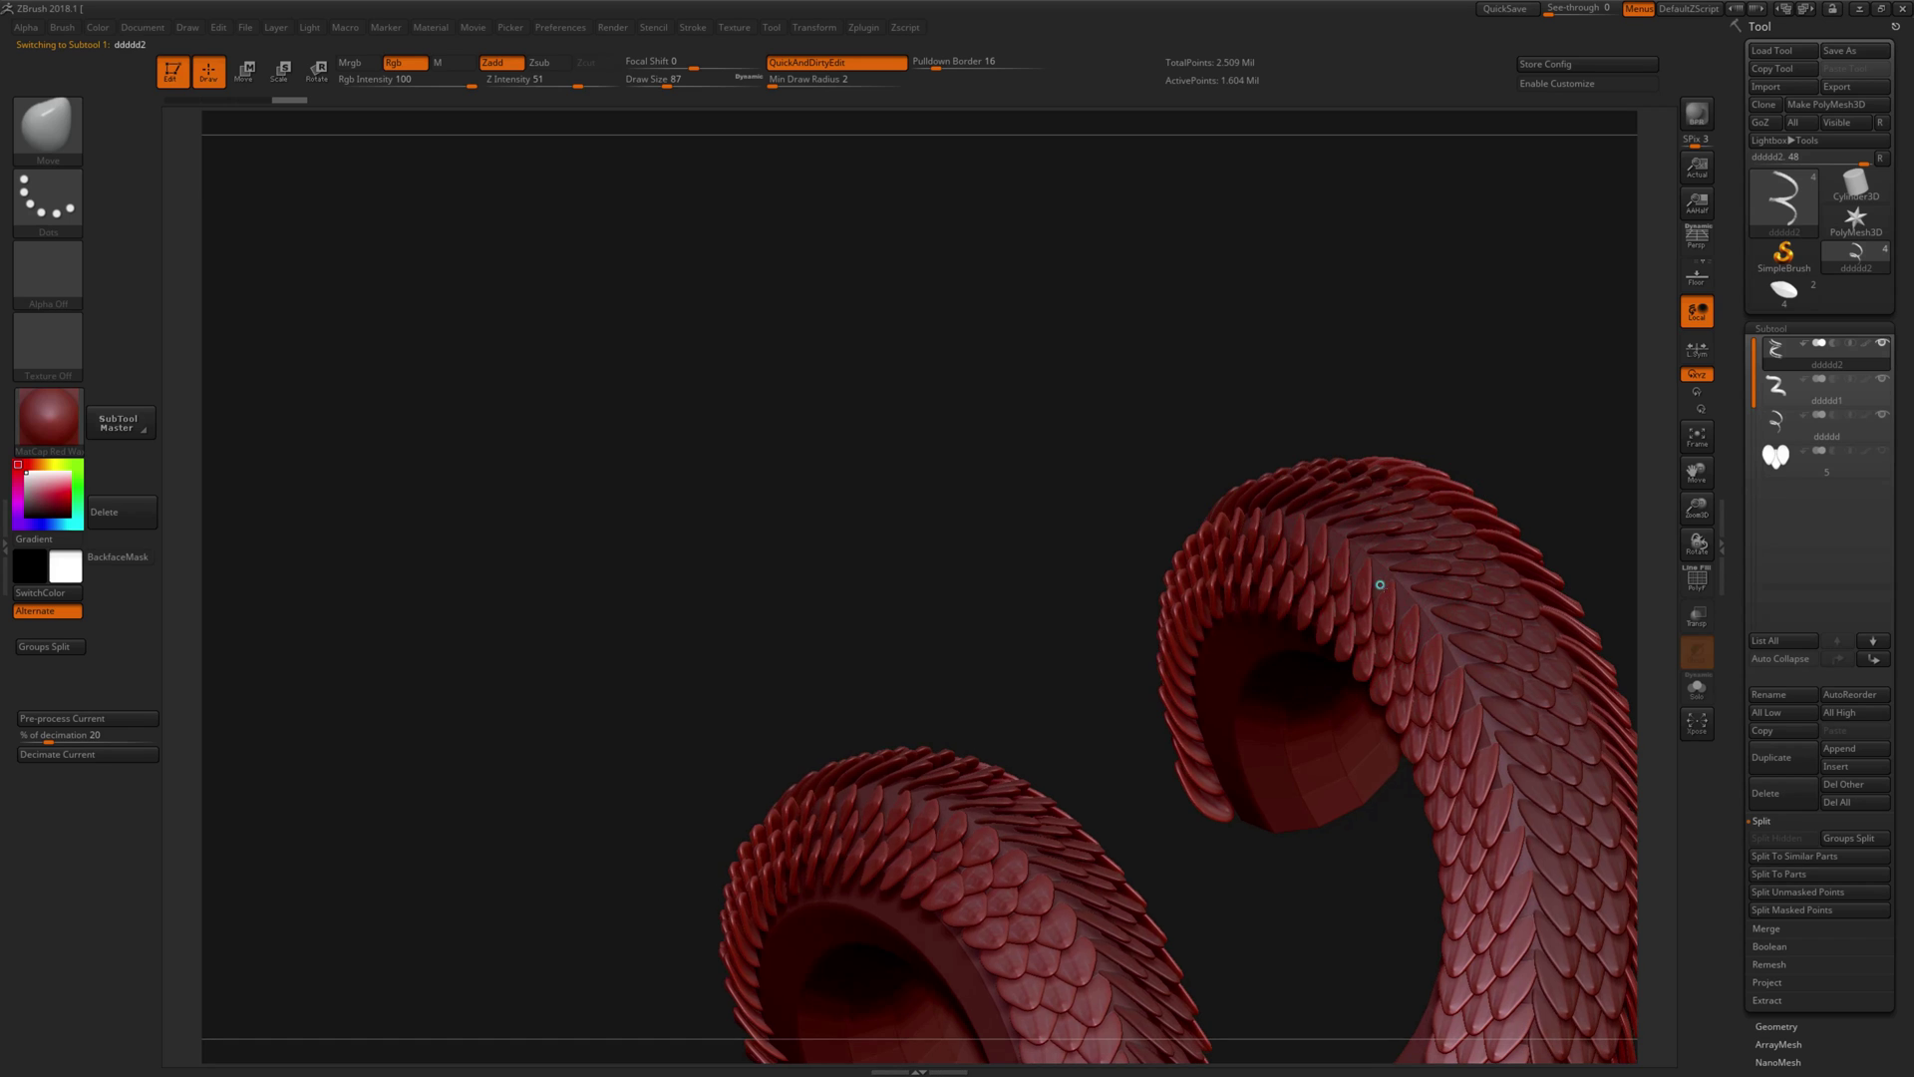
key("ctrl+shift+z")
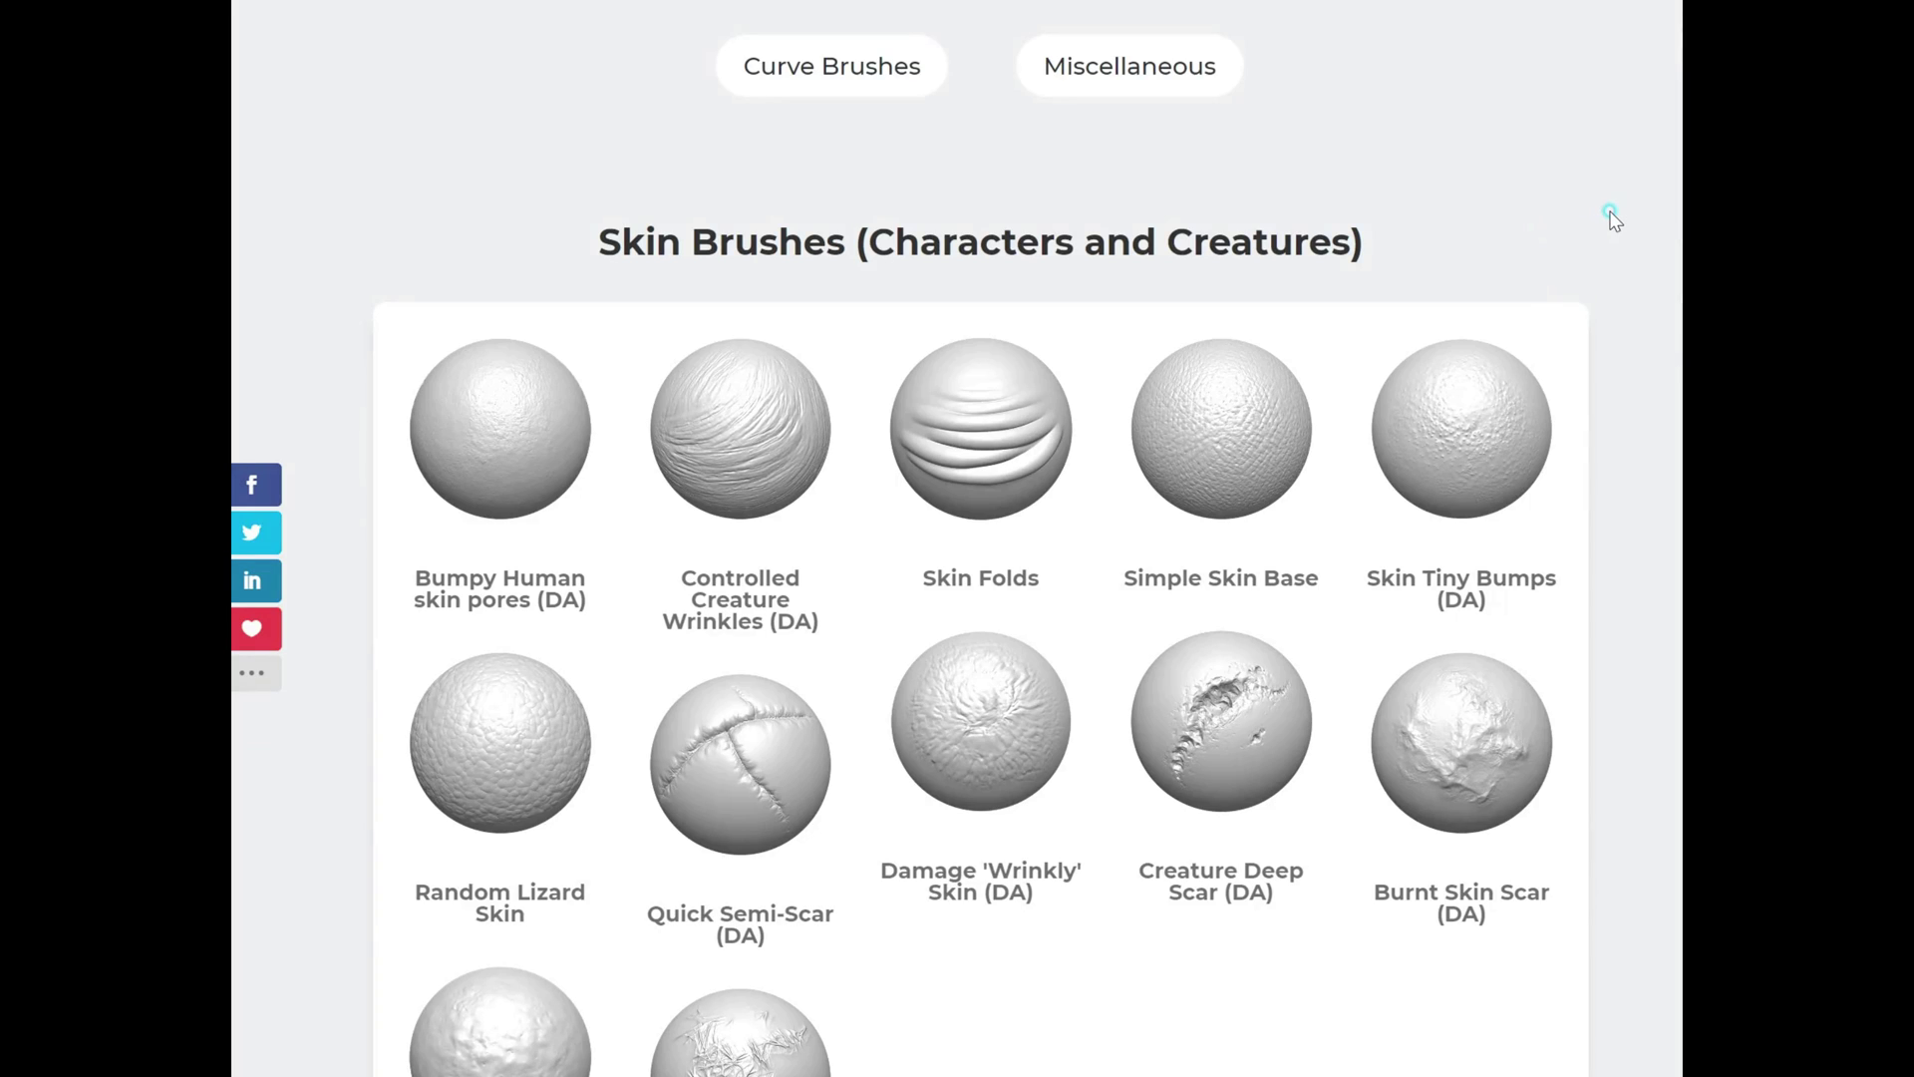
Step: Scroll the ZBrushGuides page past the General Sculpting and Curve Based Brushes sections
scroll(1613, 212, "down", 5)
scroll(1612, 213, "down", 5)
scroll(1612, 212, "down", 5)
scroll(1543, 333, "down", 4)
scroll(1539, 299, "down", 2)
scroll(1427, 461, "down", 7)
scroll(1426, 461, "down", 3)
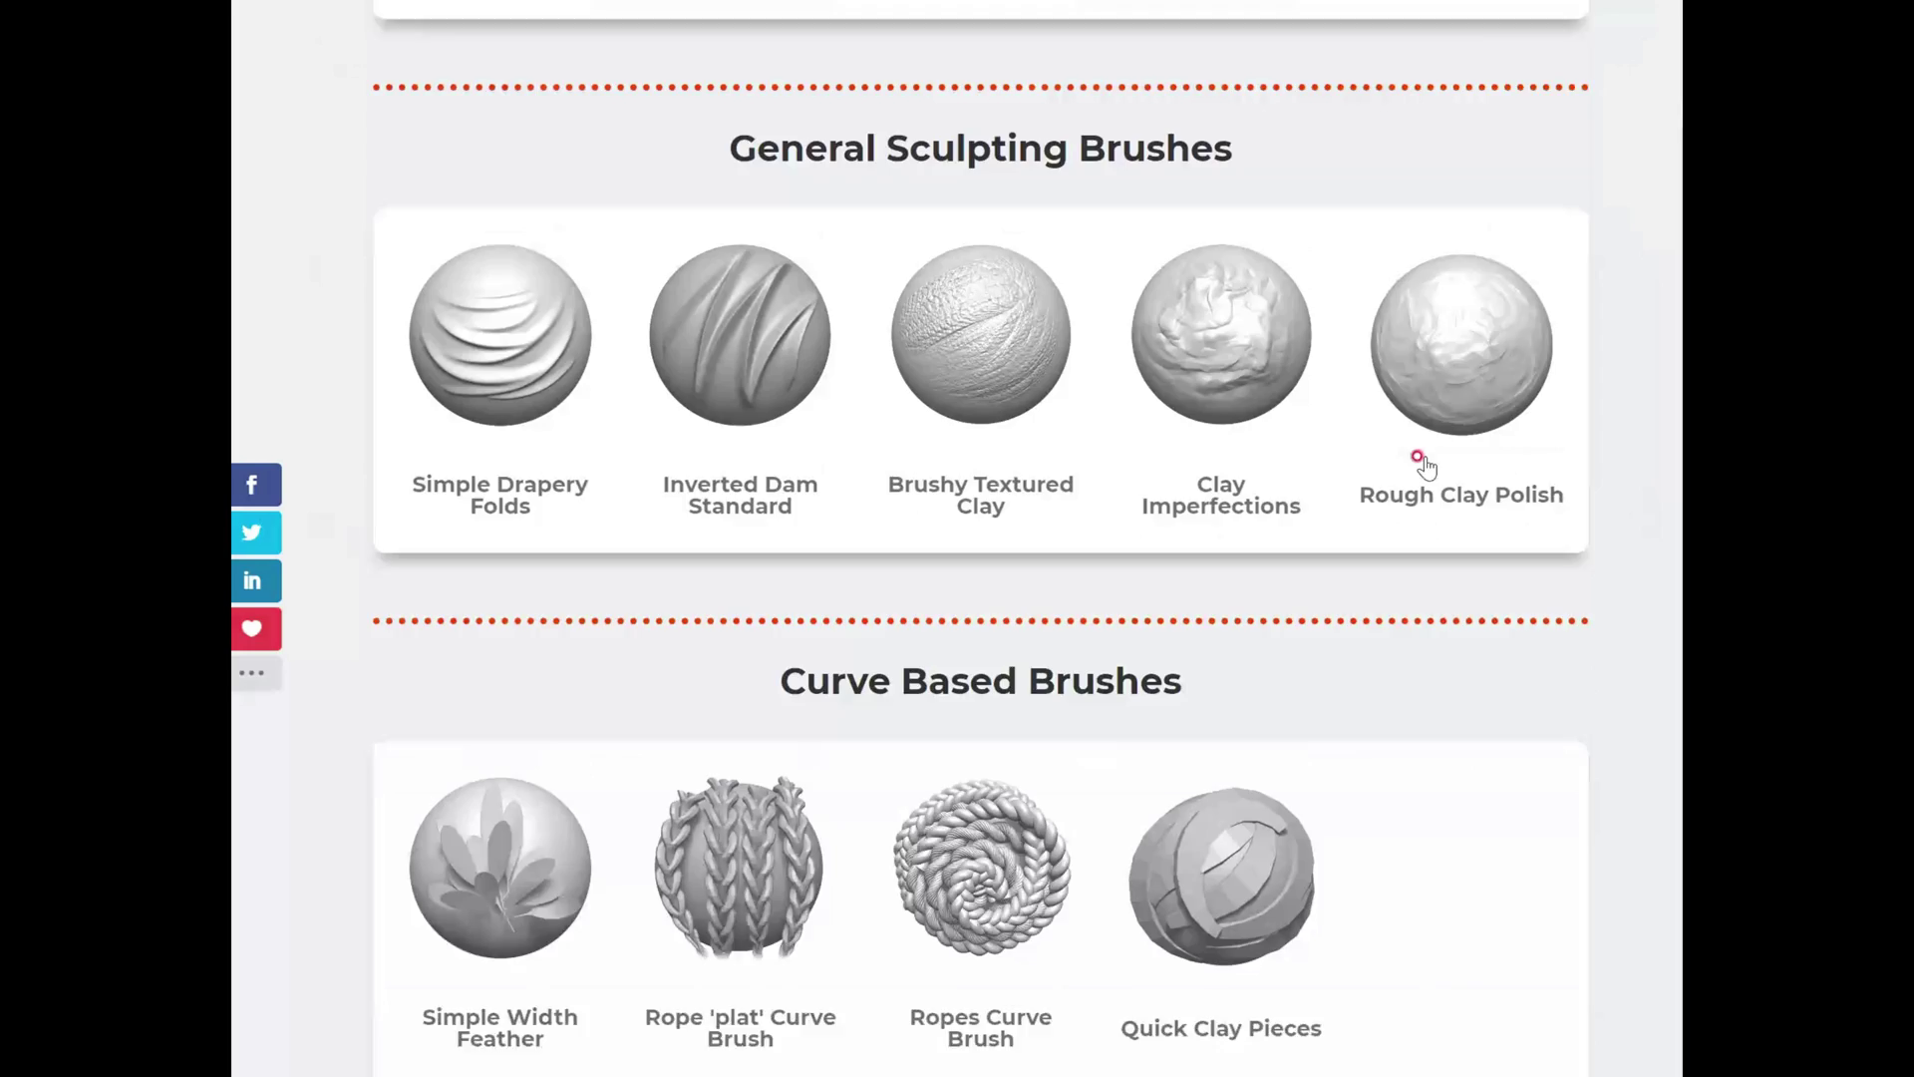
scroll(1427, 462, "down", 6)
scroll(1426, 461, "down", 3)
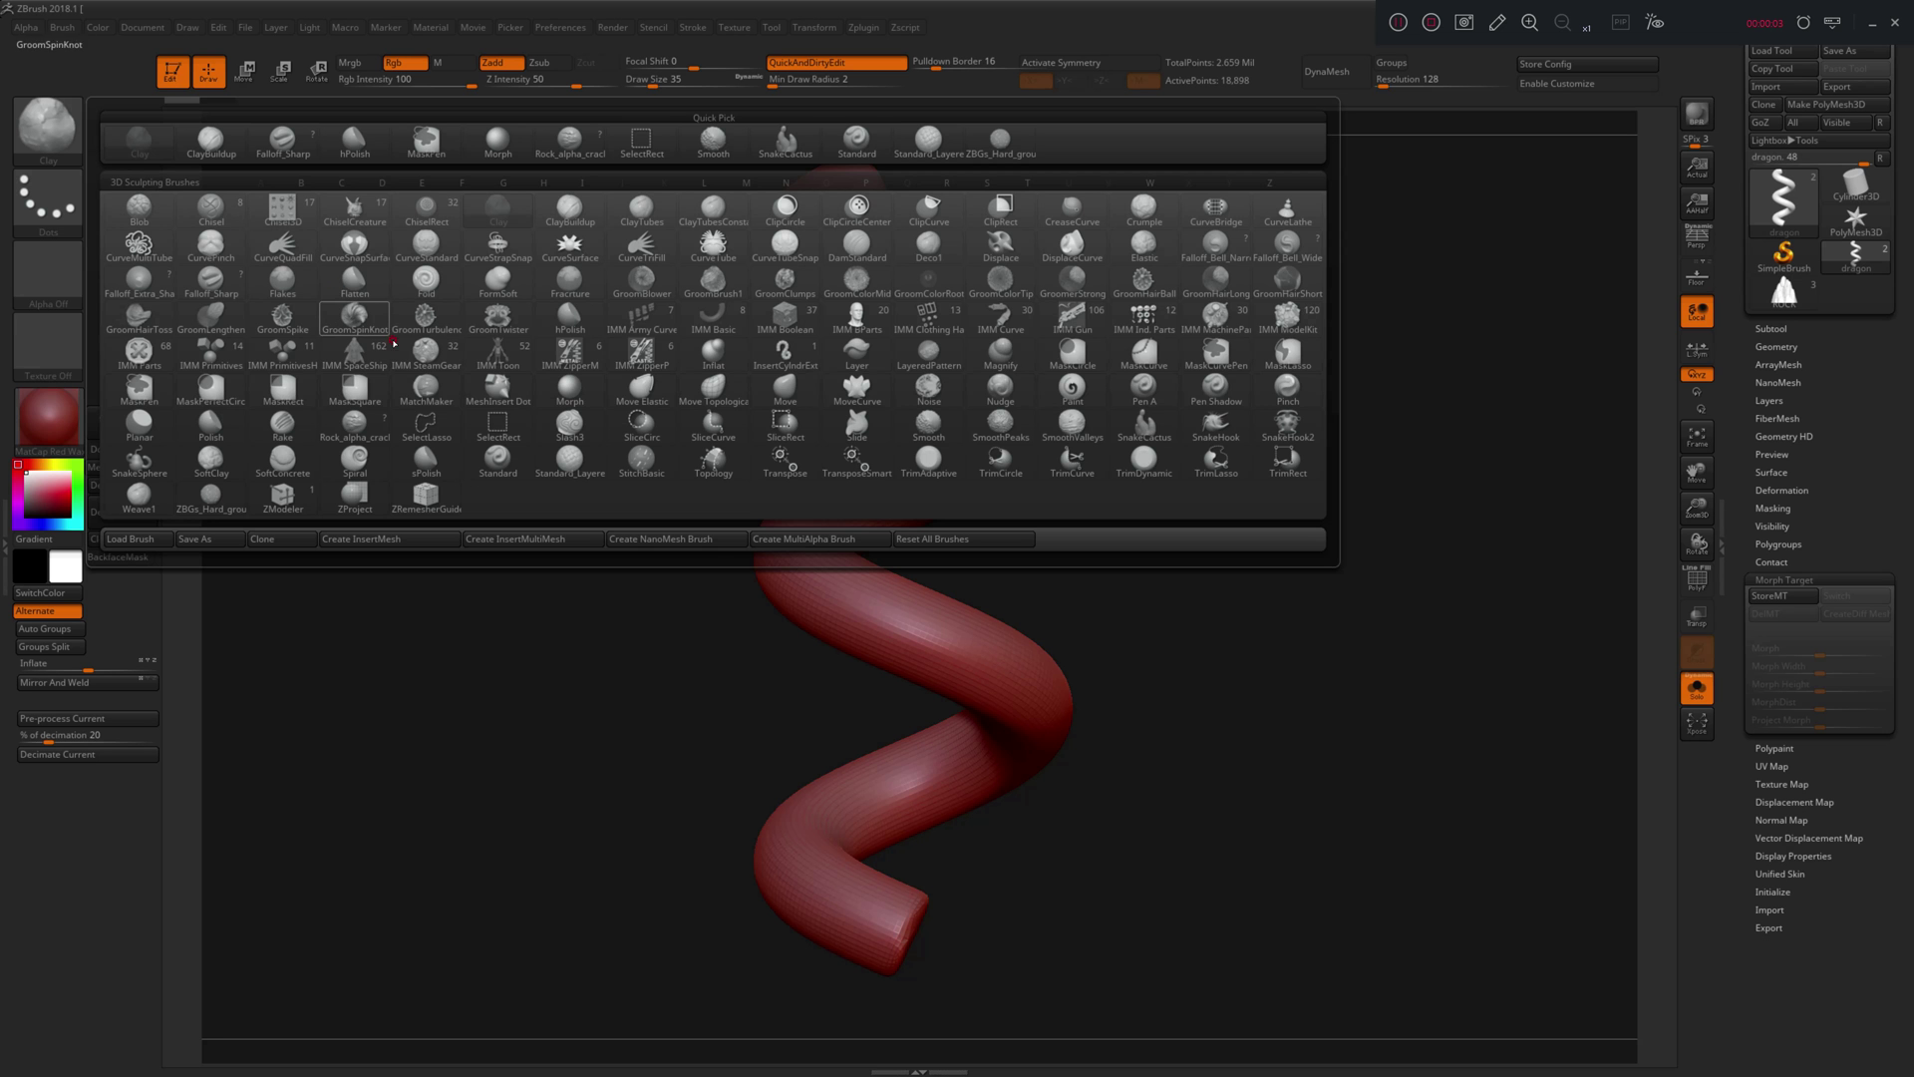
Step: Choose the Standard Layered brush, subdivide the tube with Ctrl+D, and test scale strokes
left_click(570, 461)
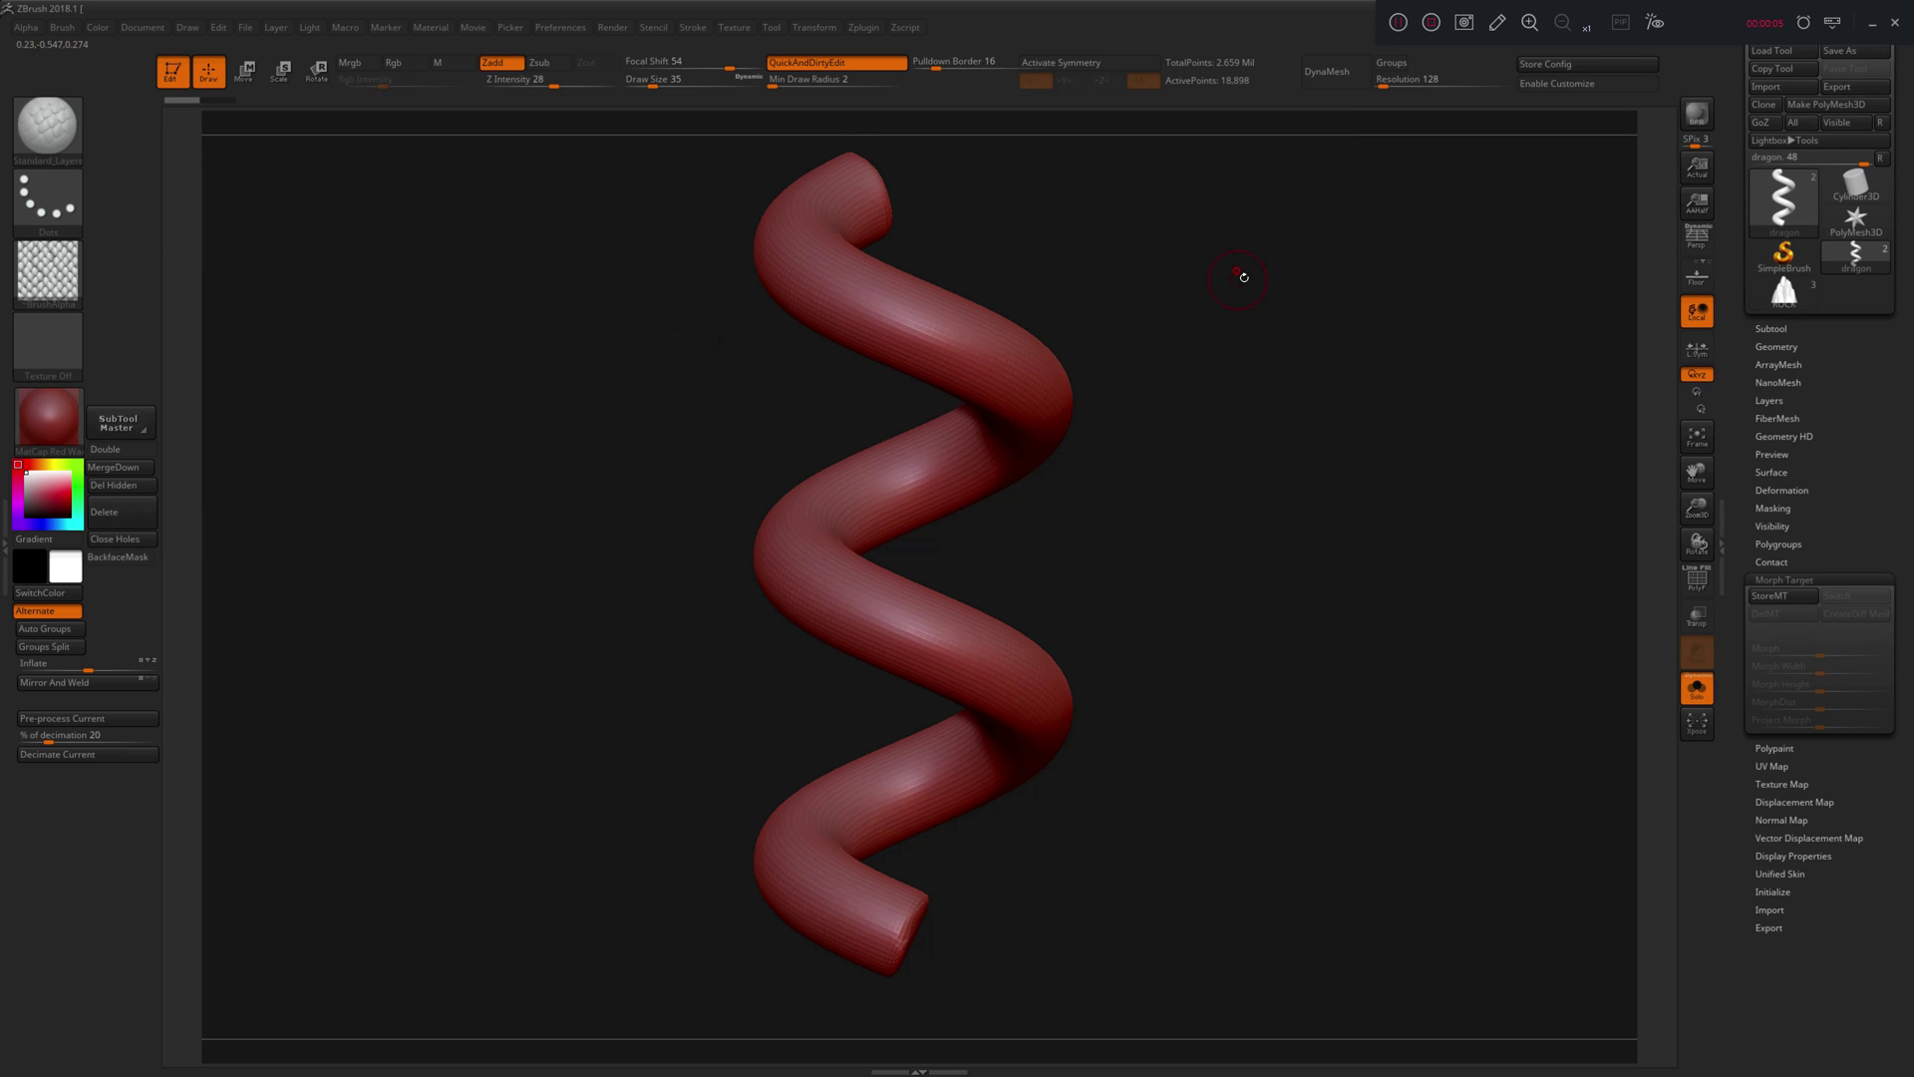
left_click_drag(1239, 277, 1230, 299)
mouse_move(983, 349)
left_mouse_down()
mouse_move(846, 320)
mouse_move(1007, 413)
left_mouse_up()
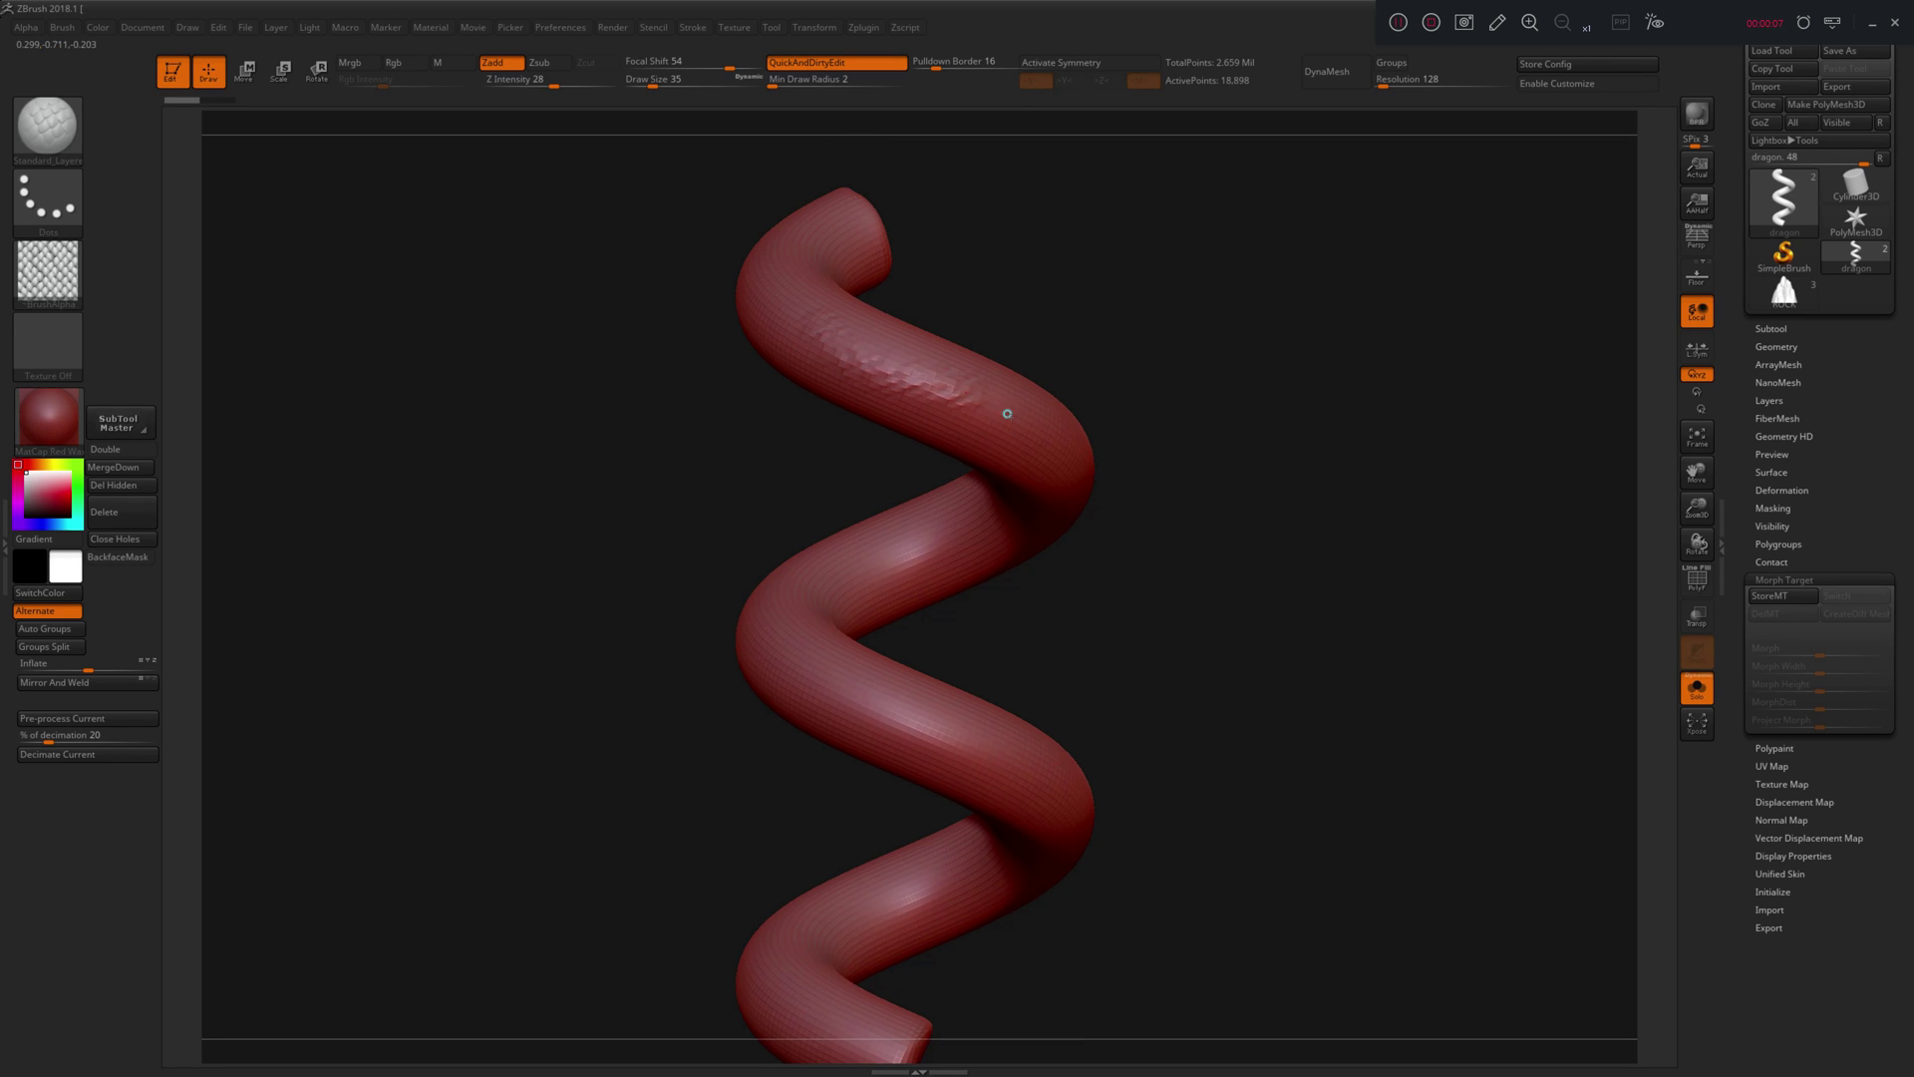
key("ctrl+z")
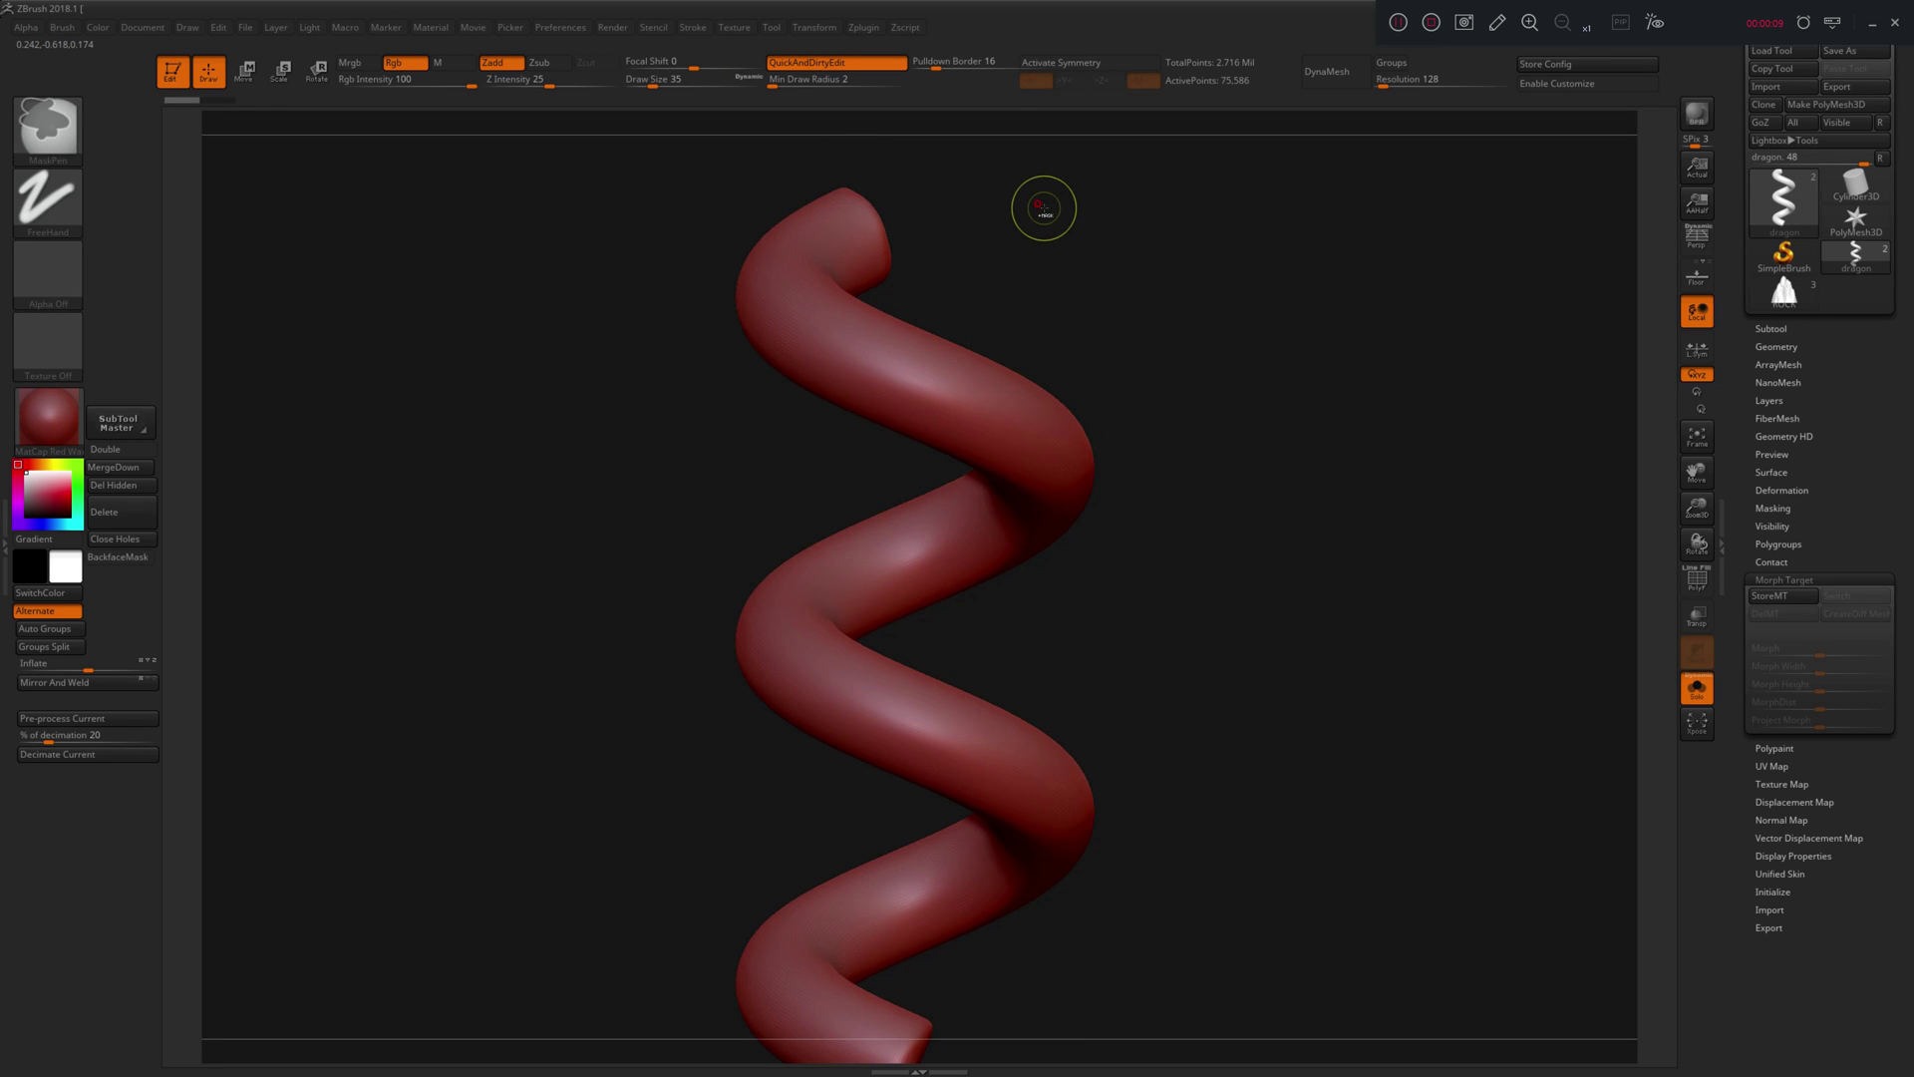
key("ctrl+d")
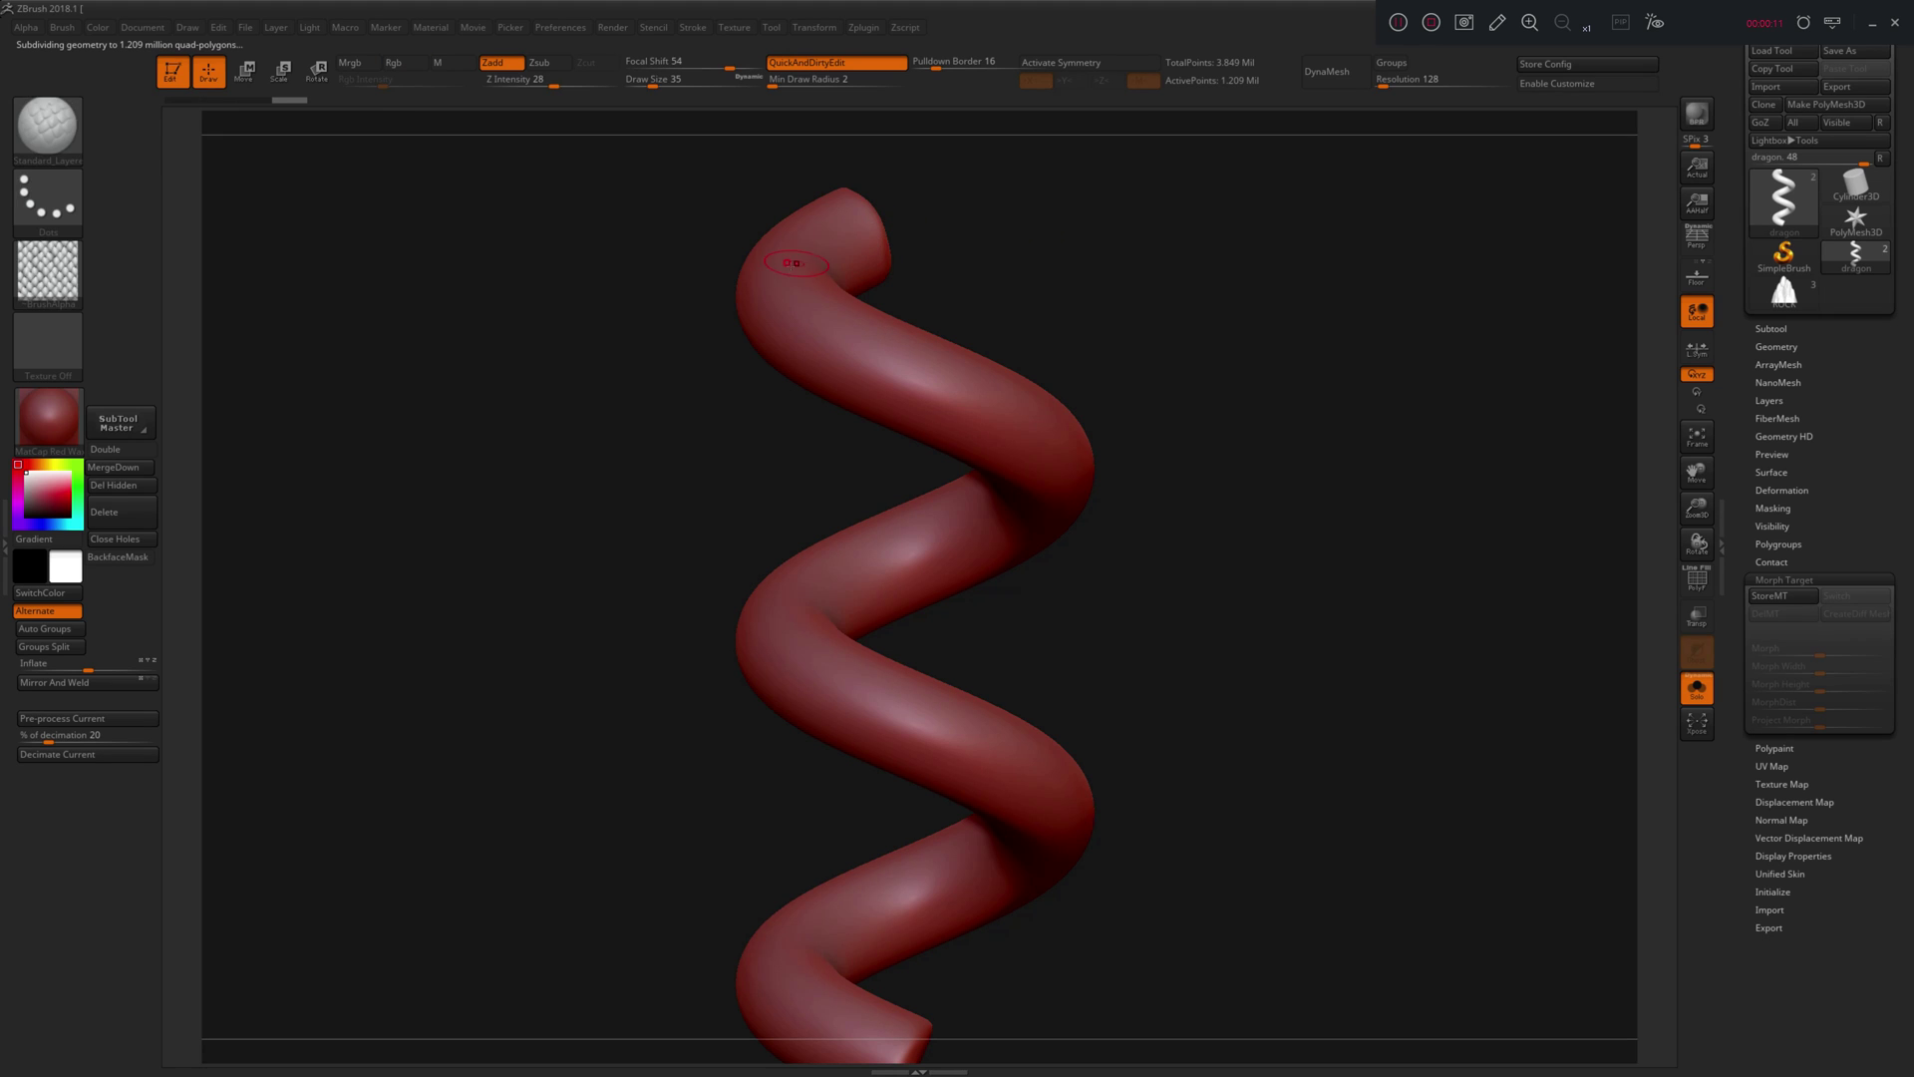
left_click_drag(783, 282, 964, 389)
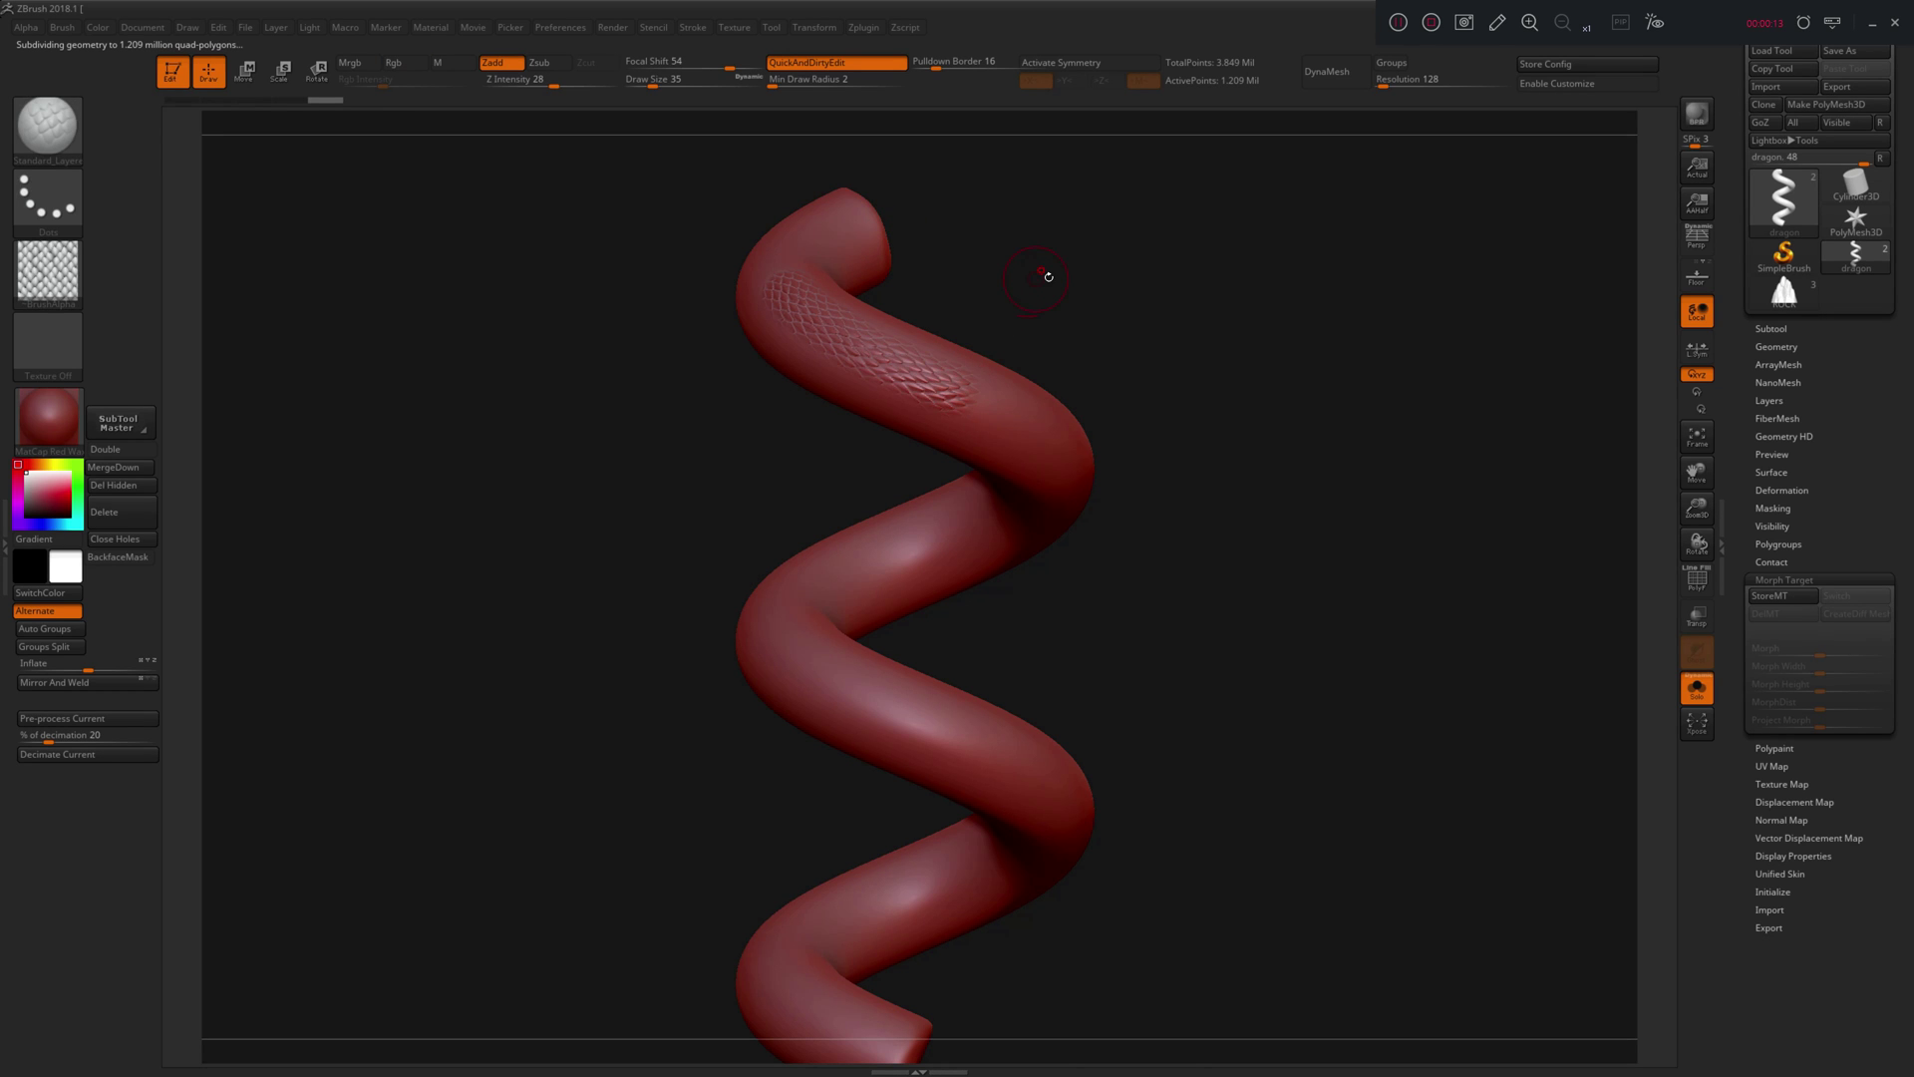
left_click_drag(1047, 276, 1047, 428, "alt")
key("ctrl+z")
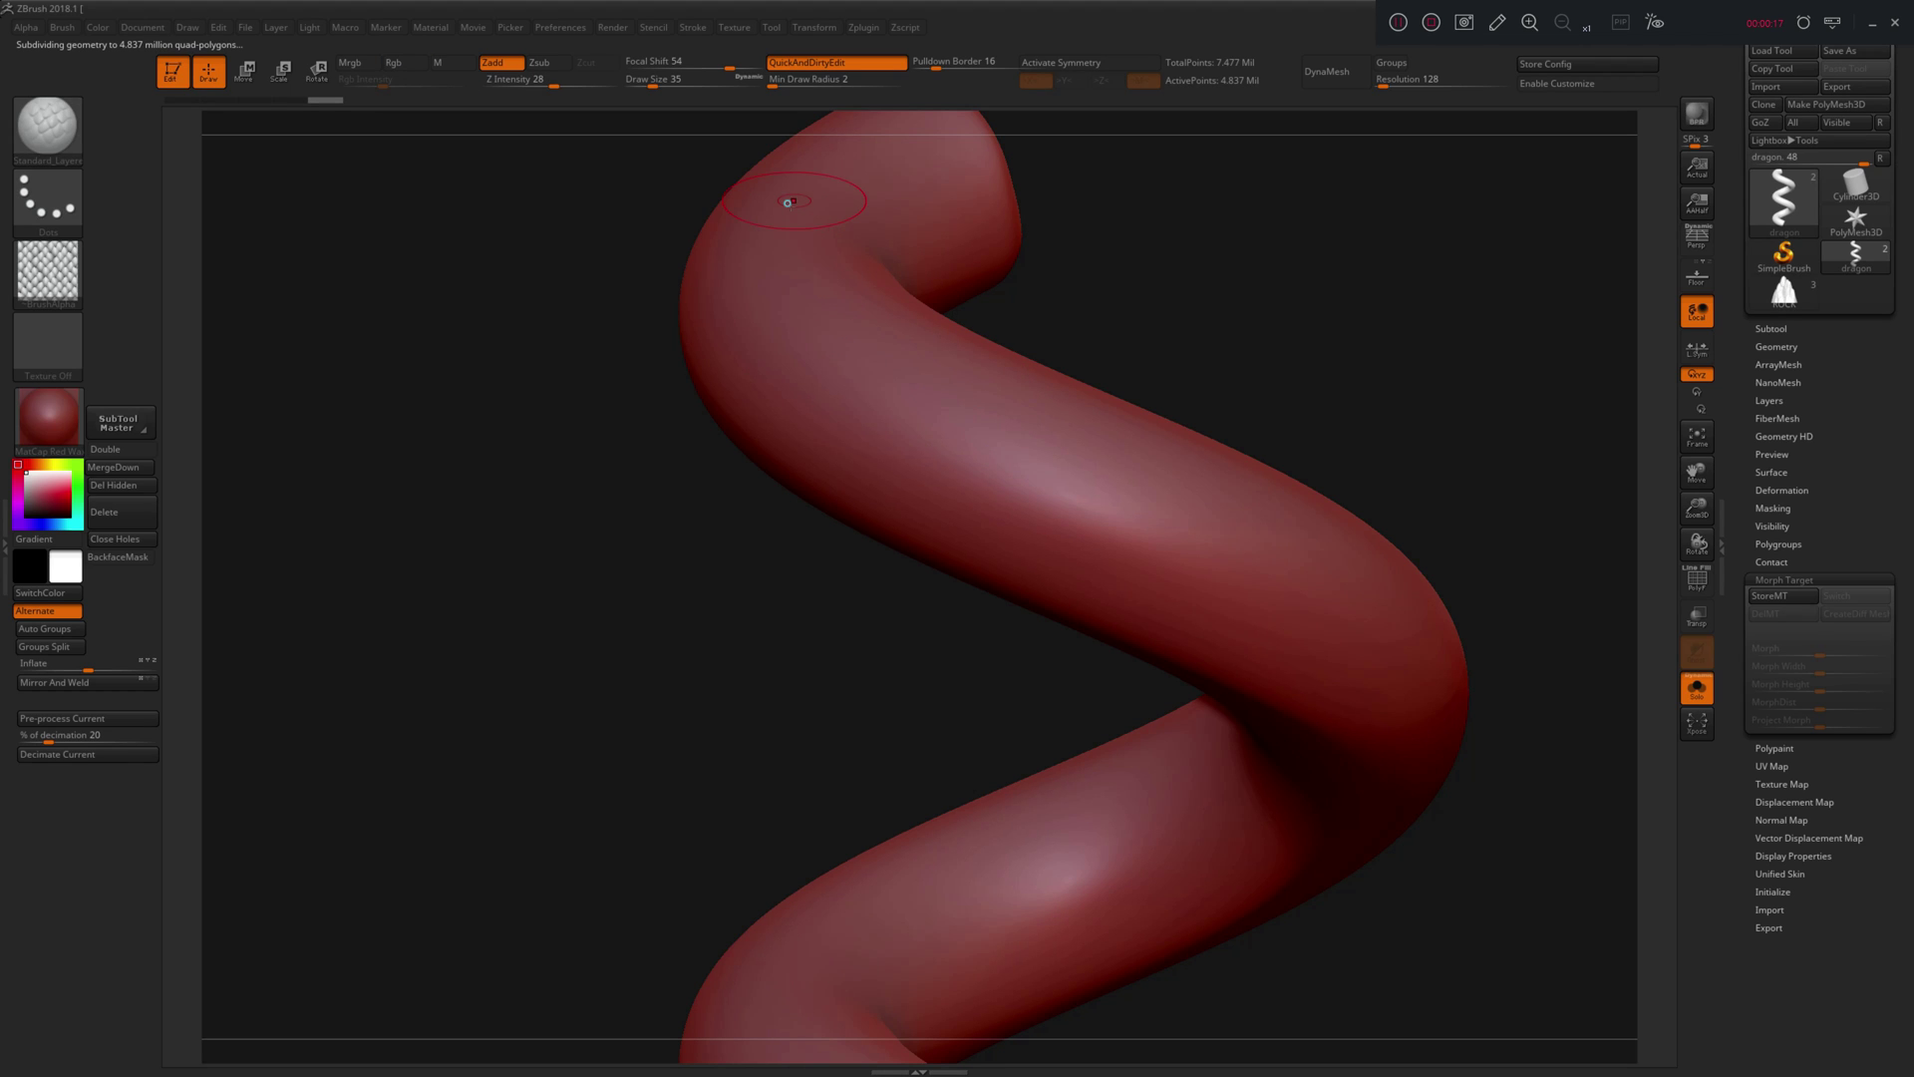
Step: Set Draw Size to 68 and sculpt a scale strip down from the upper bend
left_click_drag(794, 200, 762, 259)
left_click_drag(877, 387, 1084, 459)
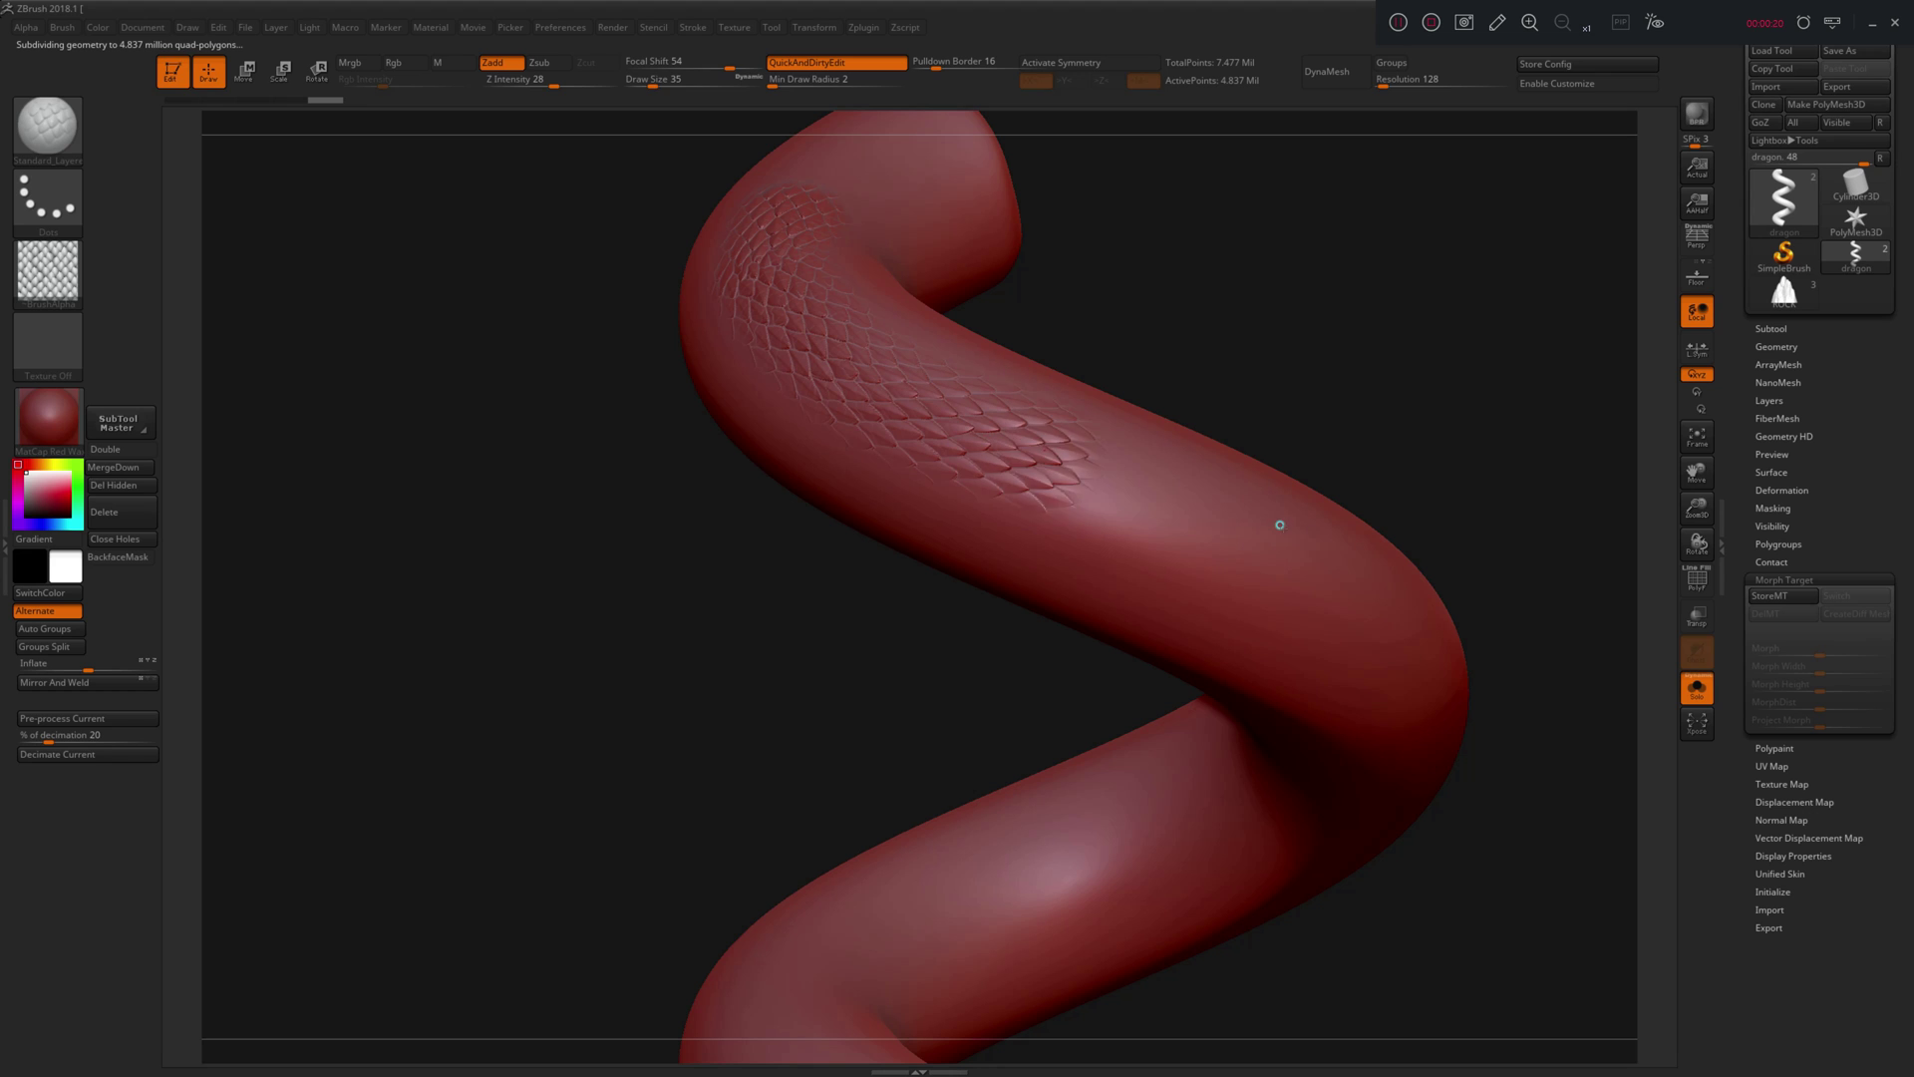
key("ctrl+z")
type("s68")
key("Return")
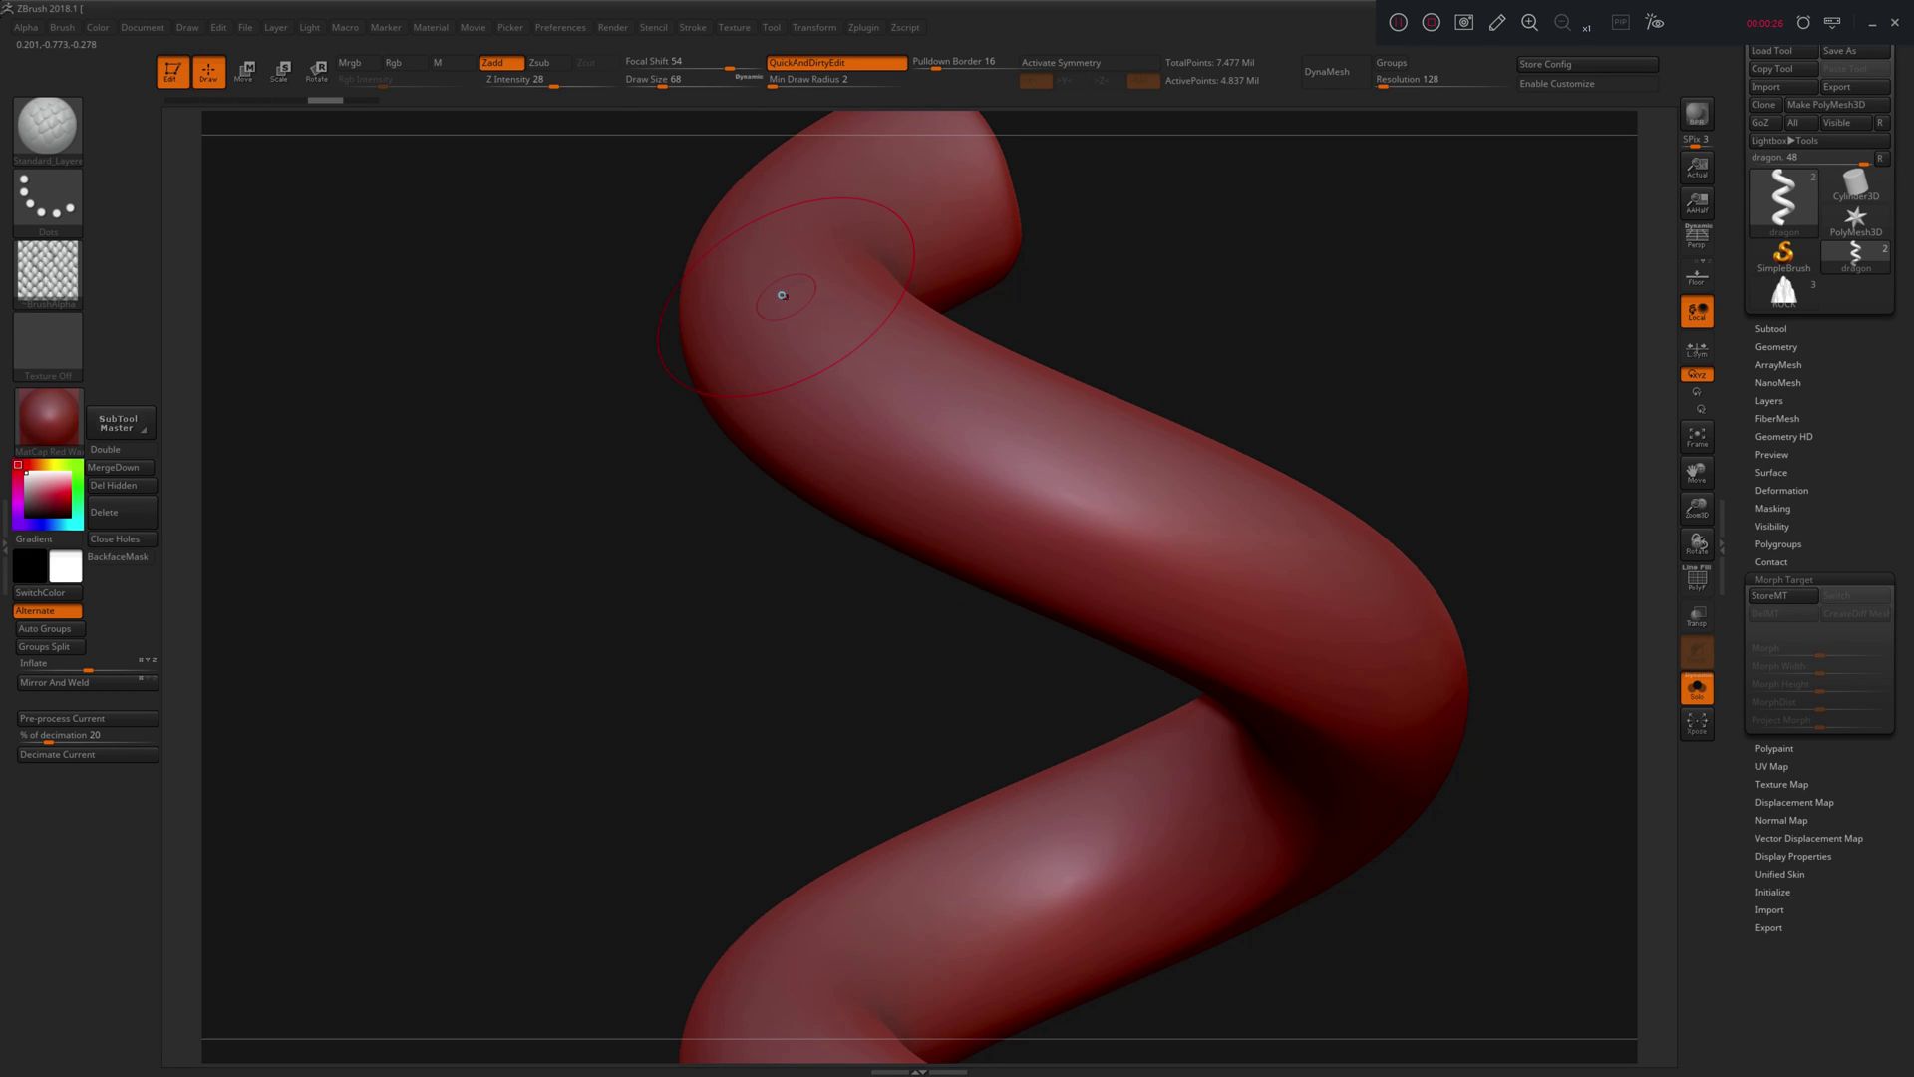
mouse_move(883, 388)
left_mouse_down()
mouse_move(1342, 594)
mouse_move(1492, 838)
mouse_move(1234, 731)
mouse_move(1176, 671)
left_mouse_up()
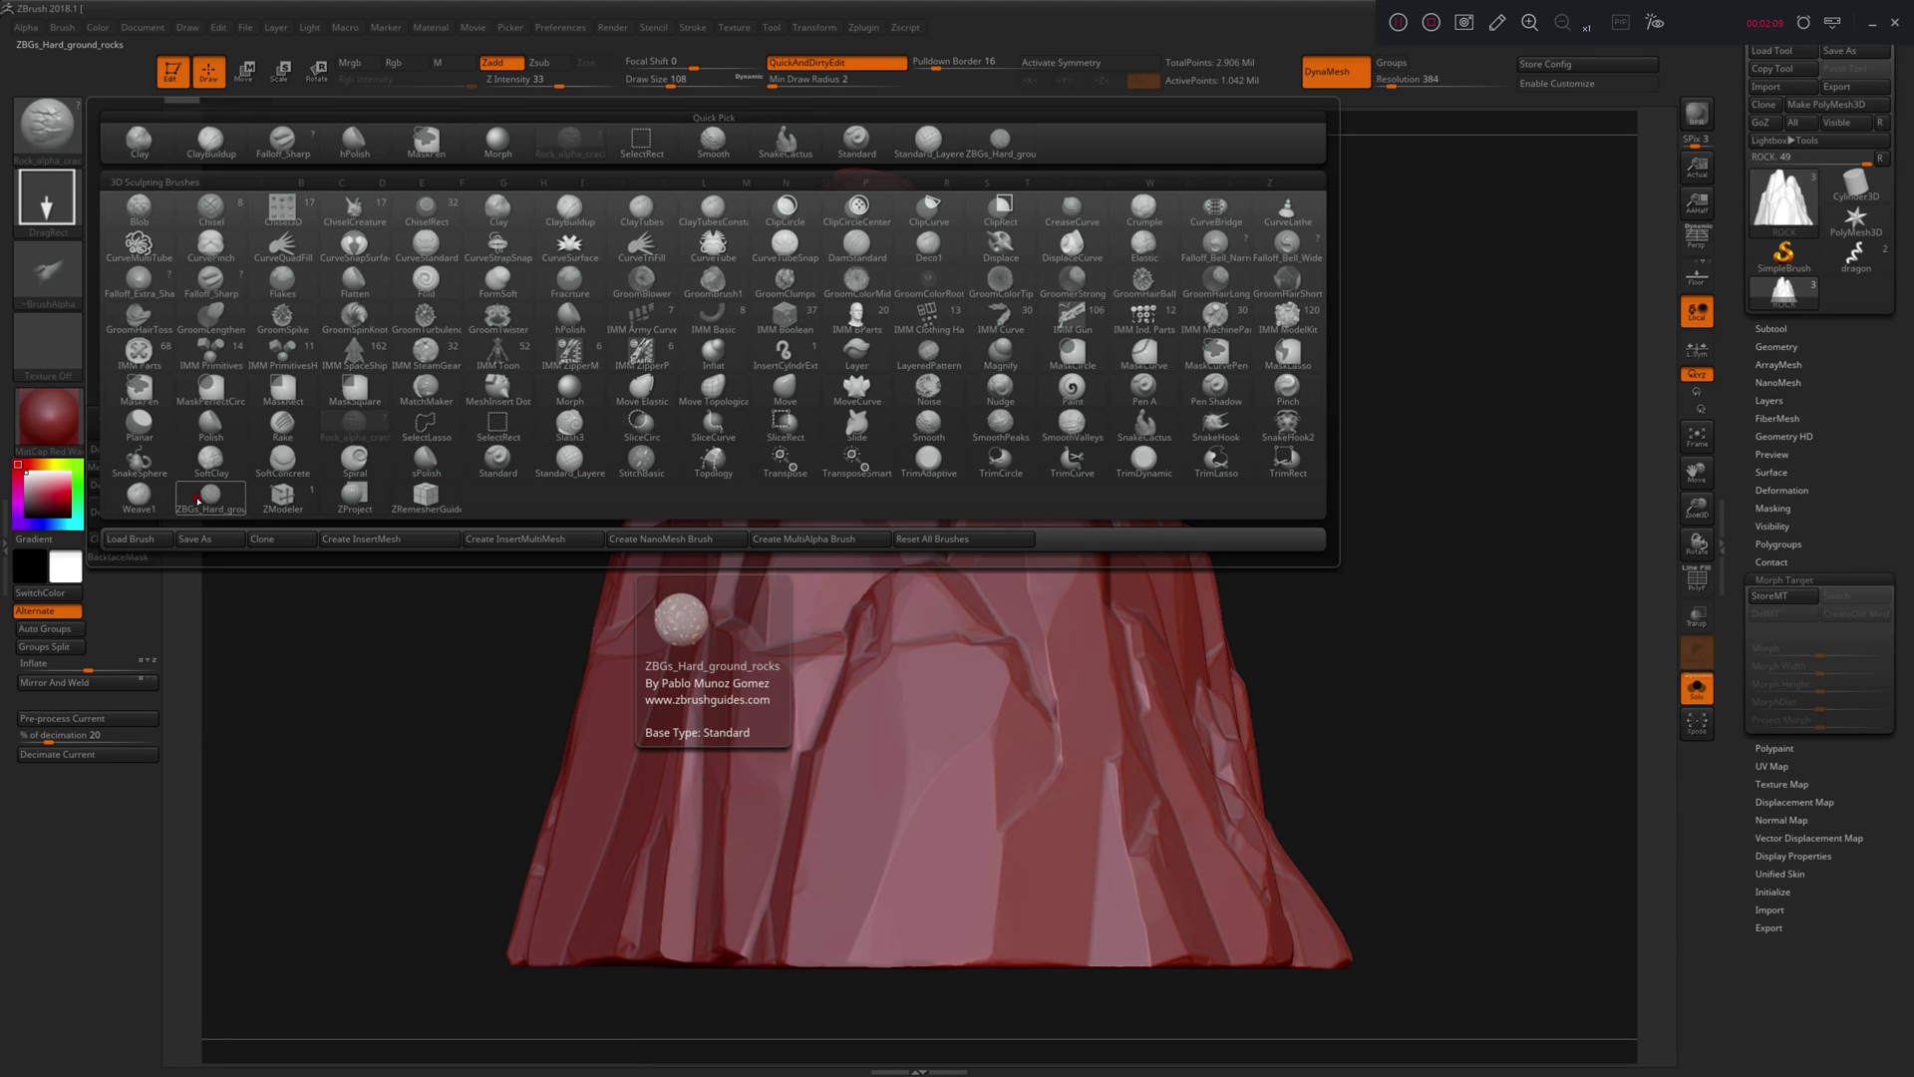
Step: Scatter chipped-stone details across the rock's faces with a resized ZBGs_Hard_ground_rocks brush
left_click(199, 502)
key("s")
left_click_drag(439, 595, 463, 595)
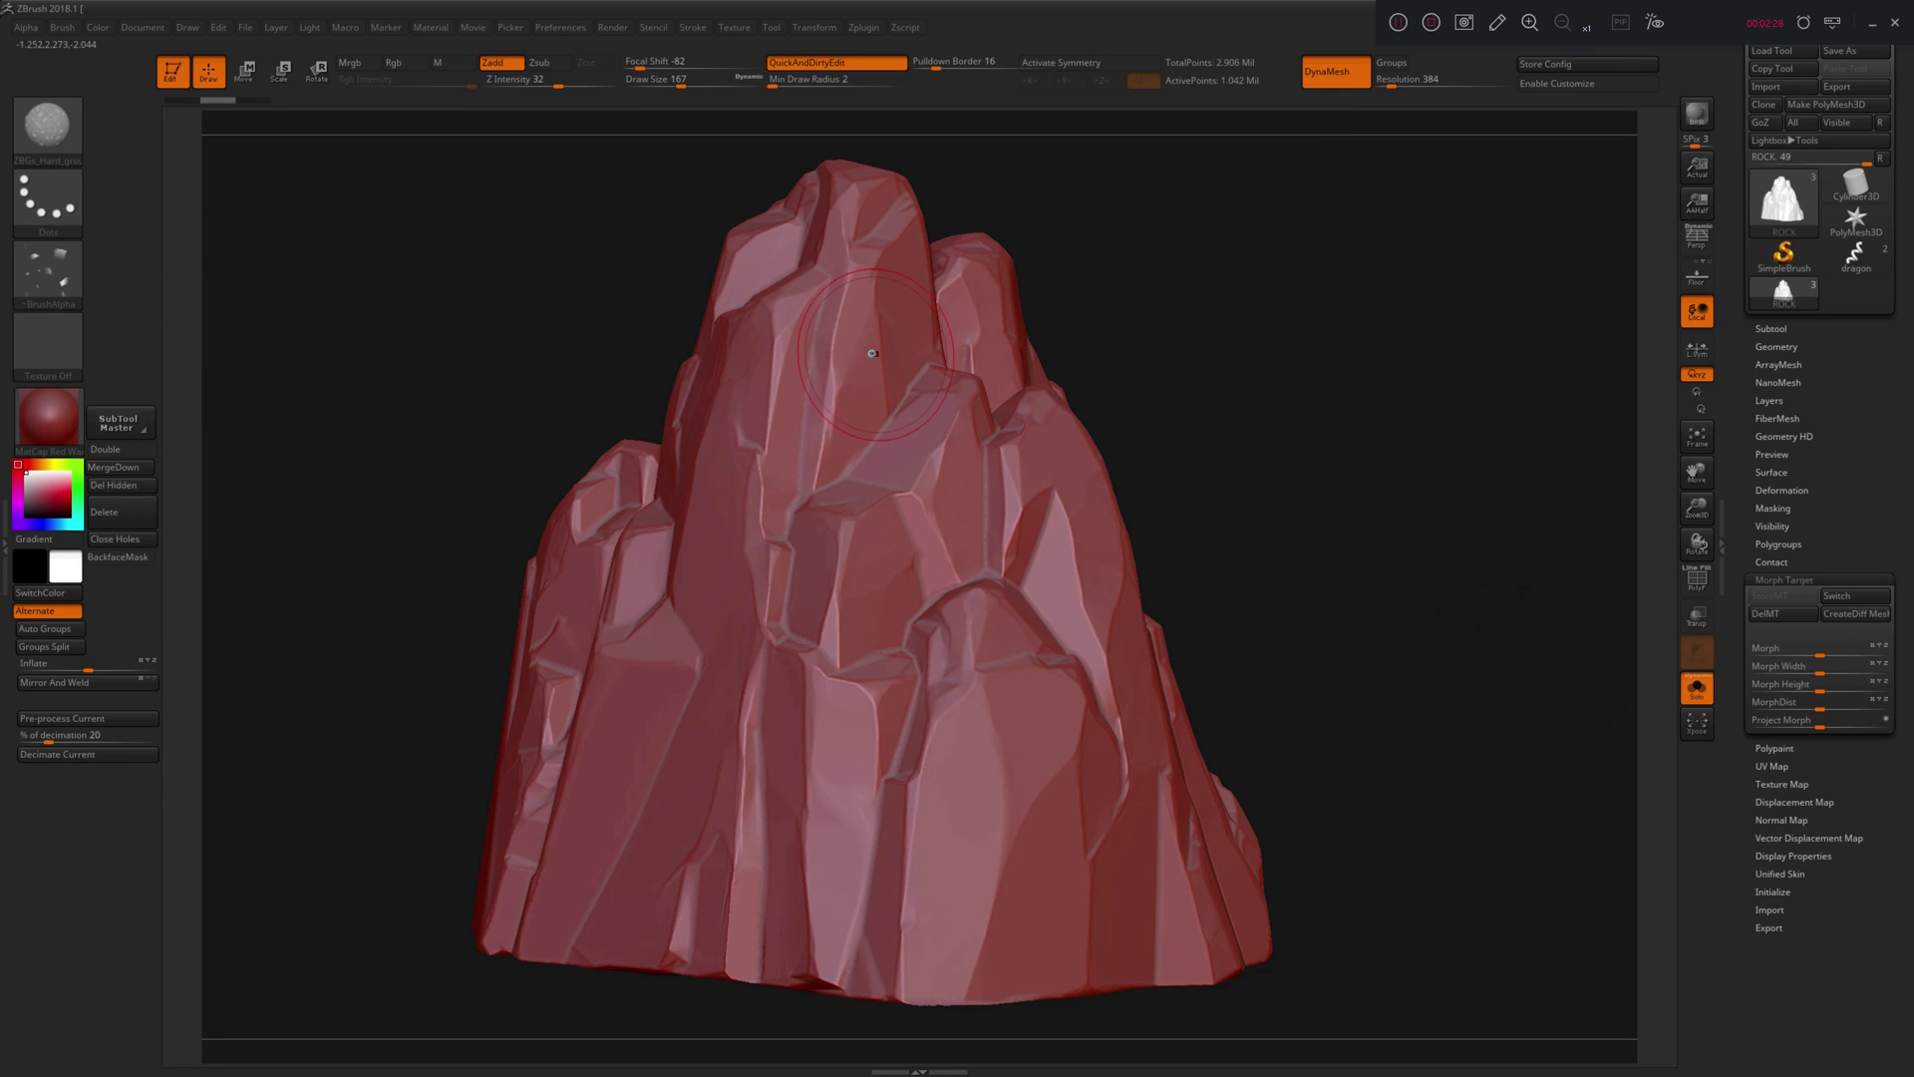
mouse_move(872, 353)
left_mouse_down()
mouse_move(948, 590)
mouse_move(1007, 493)
mouse_move(1146, 764)
left_mouse_up()
left_click_drag(1122, 852, 957, 847)
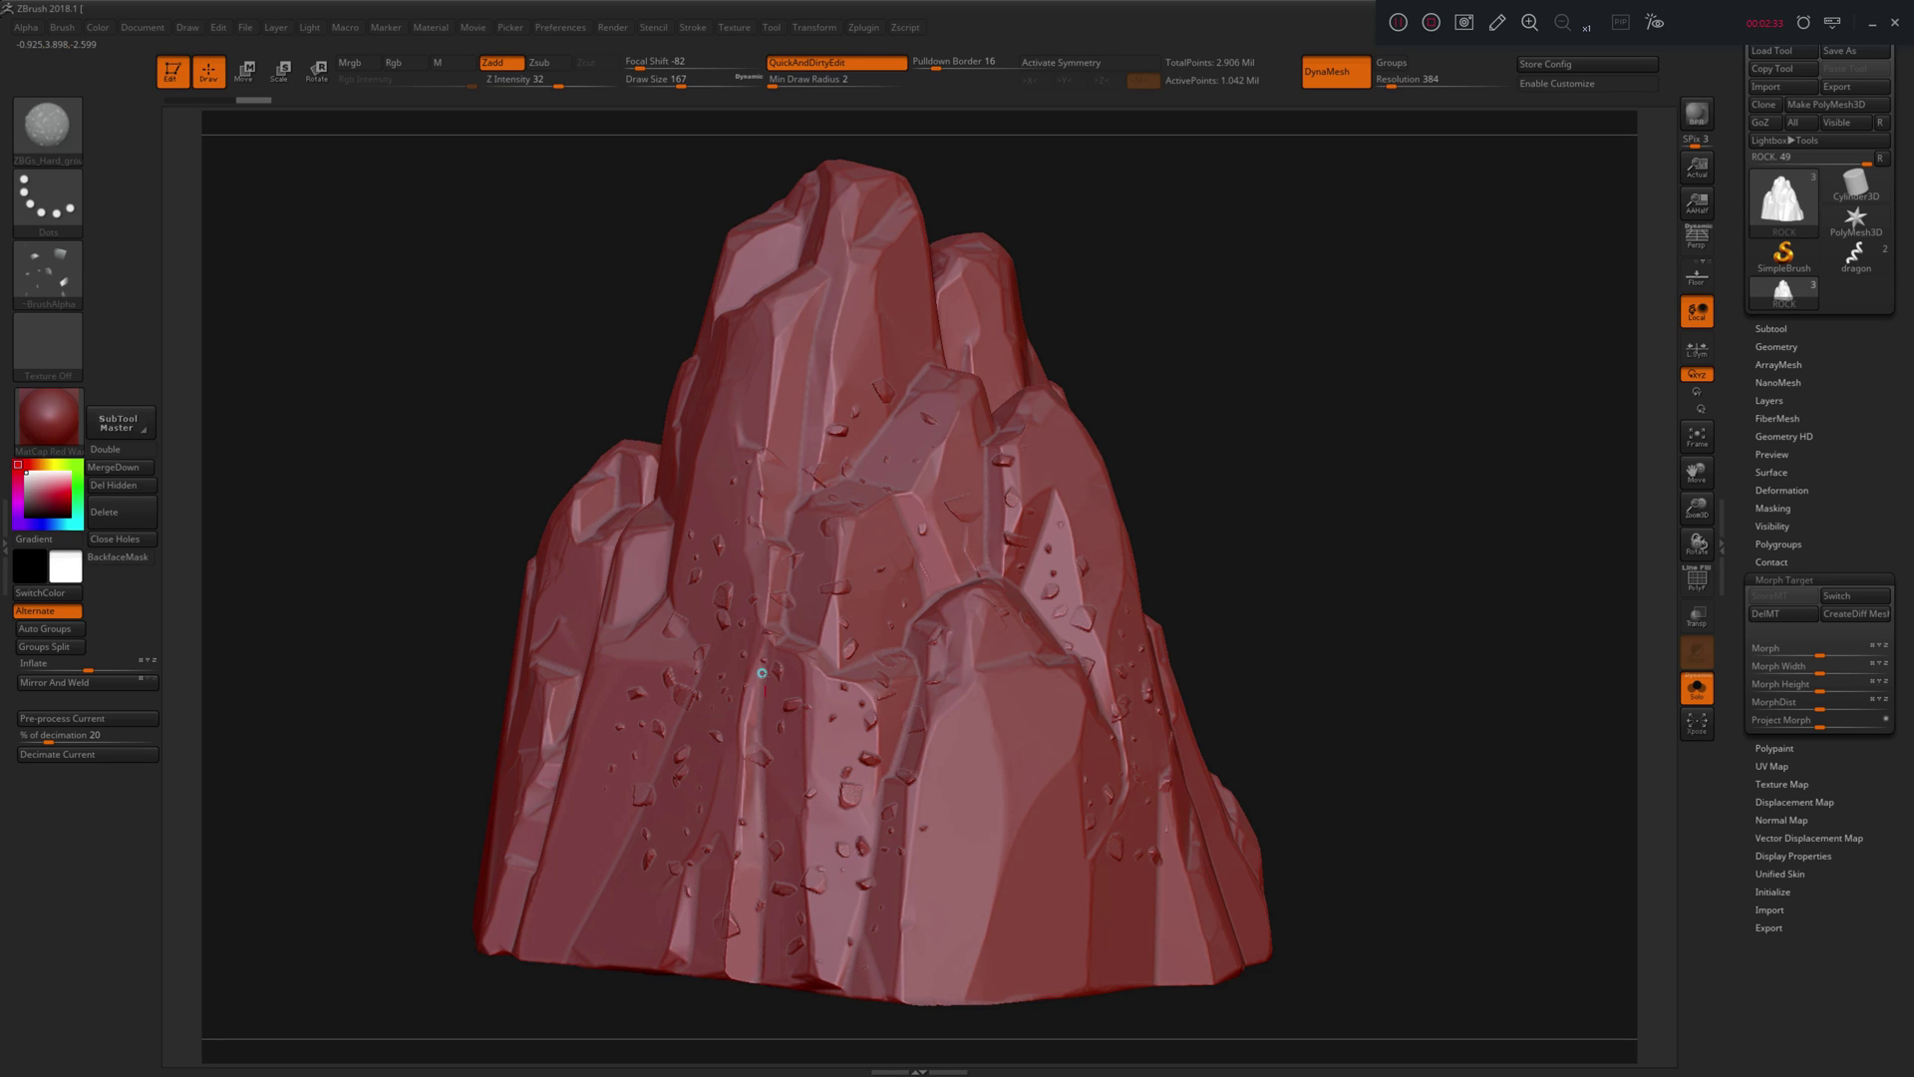
mouse_move(767, 604)
left_mouse_down()
mouse_move(829, 404)
mouse_move(805, 317)
left_mouse_up()
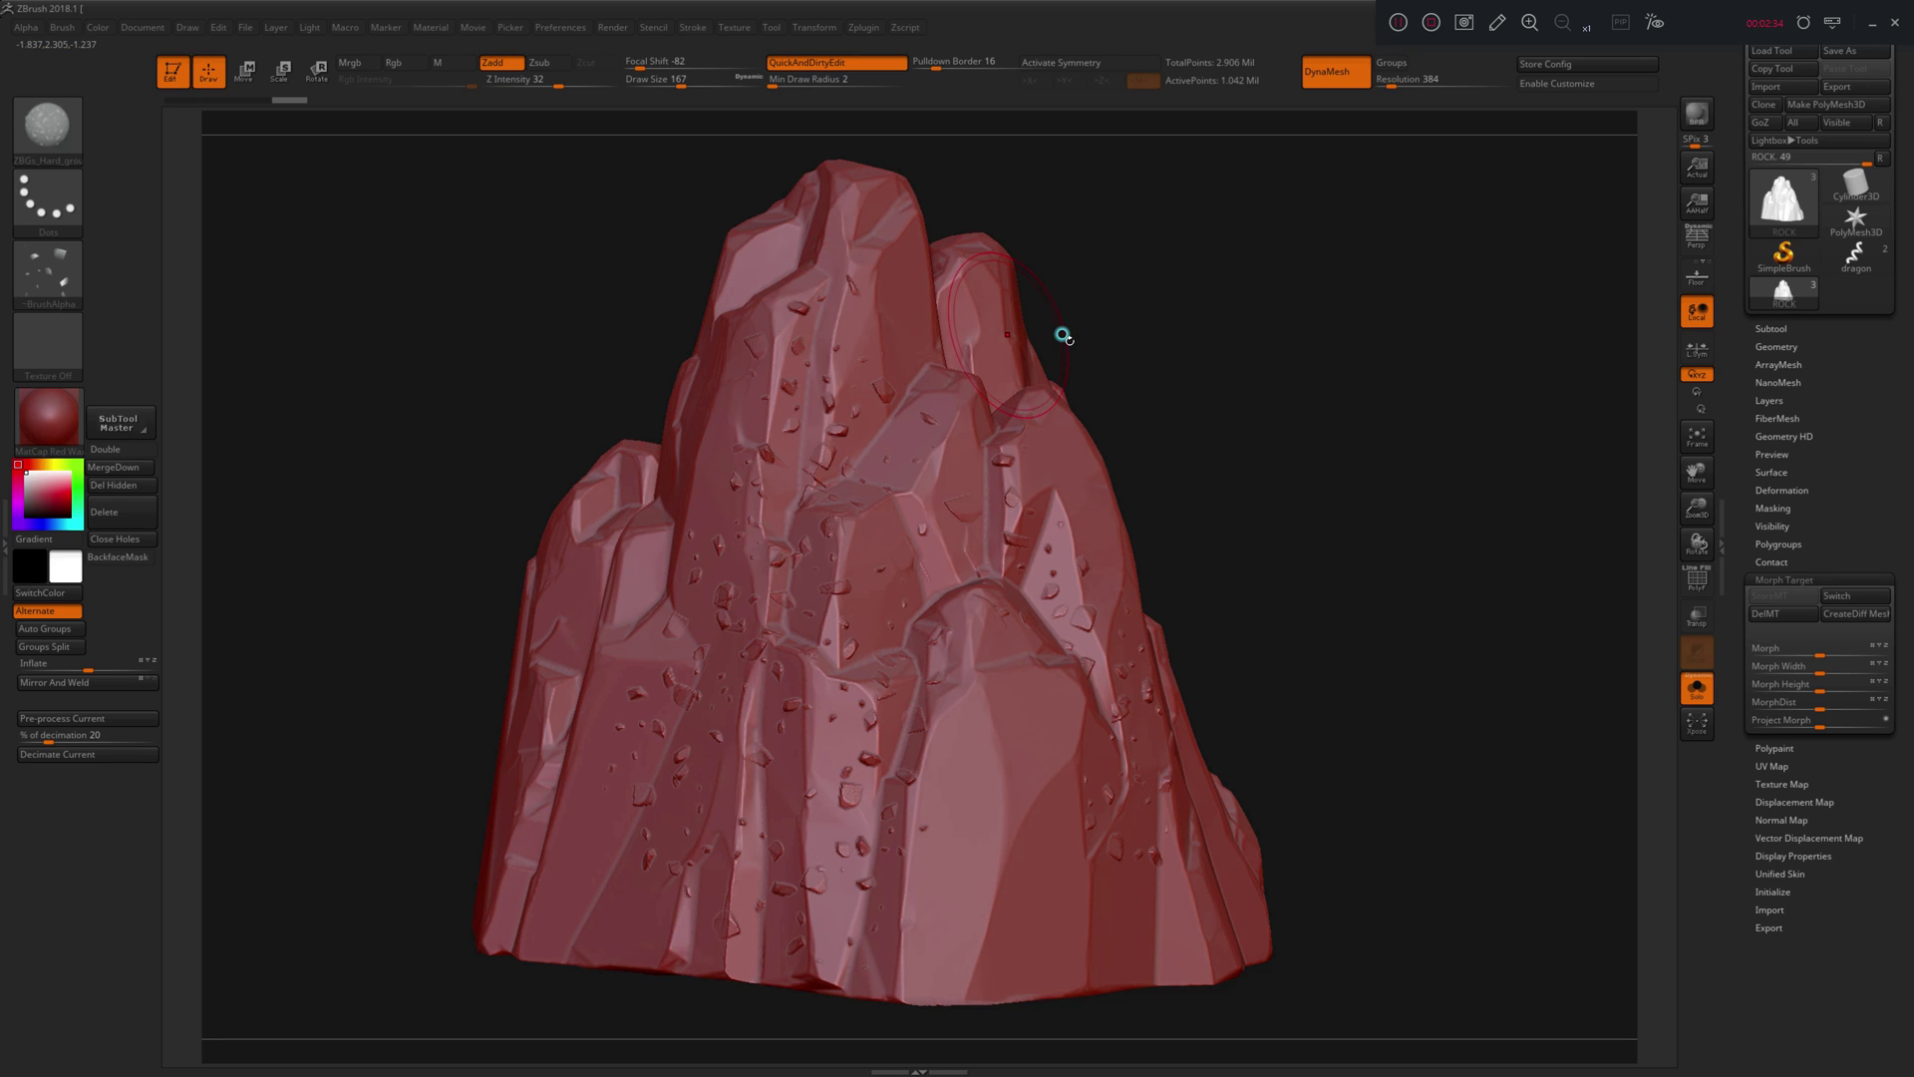
Step: Erase some chips near the centre crack and lower rock with the Morph brush
key("b")
key("o")
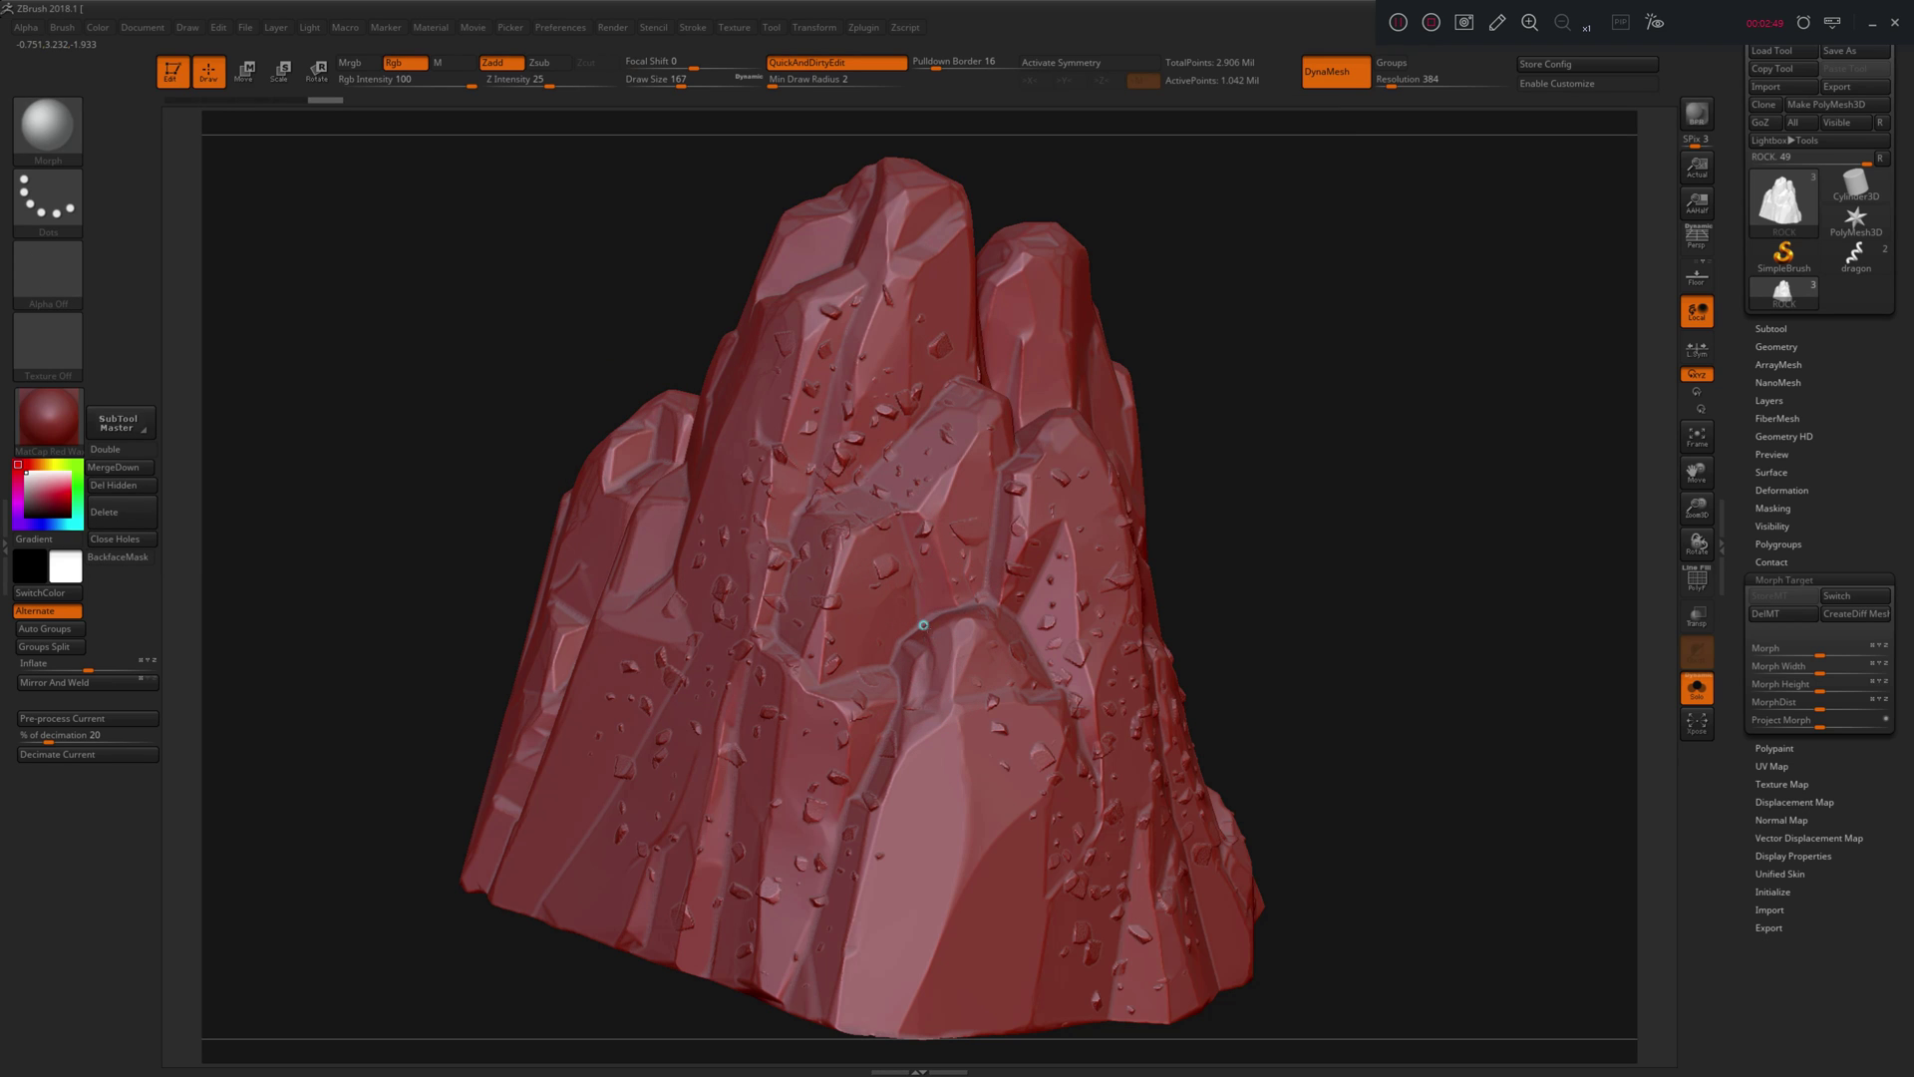
left_click_drag(926, 633, 892, 619)
left_click_drag(922, 703, 887, 808)
left_click_drag(680, 749, 677, 752)
left_click_drag(732, 505, 739, 624)
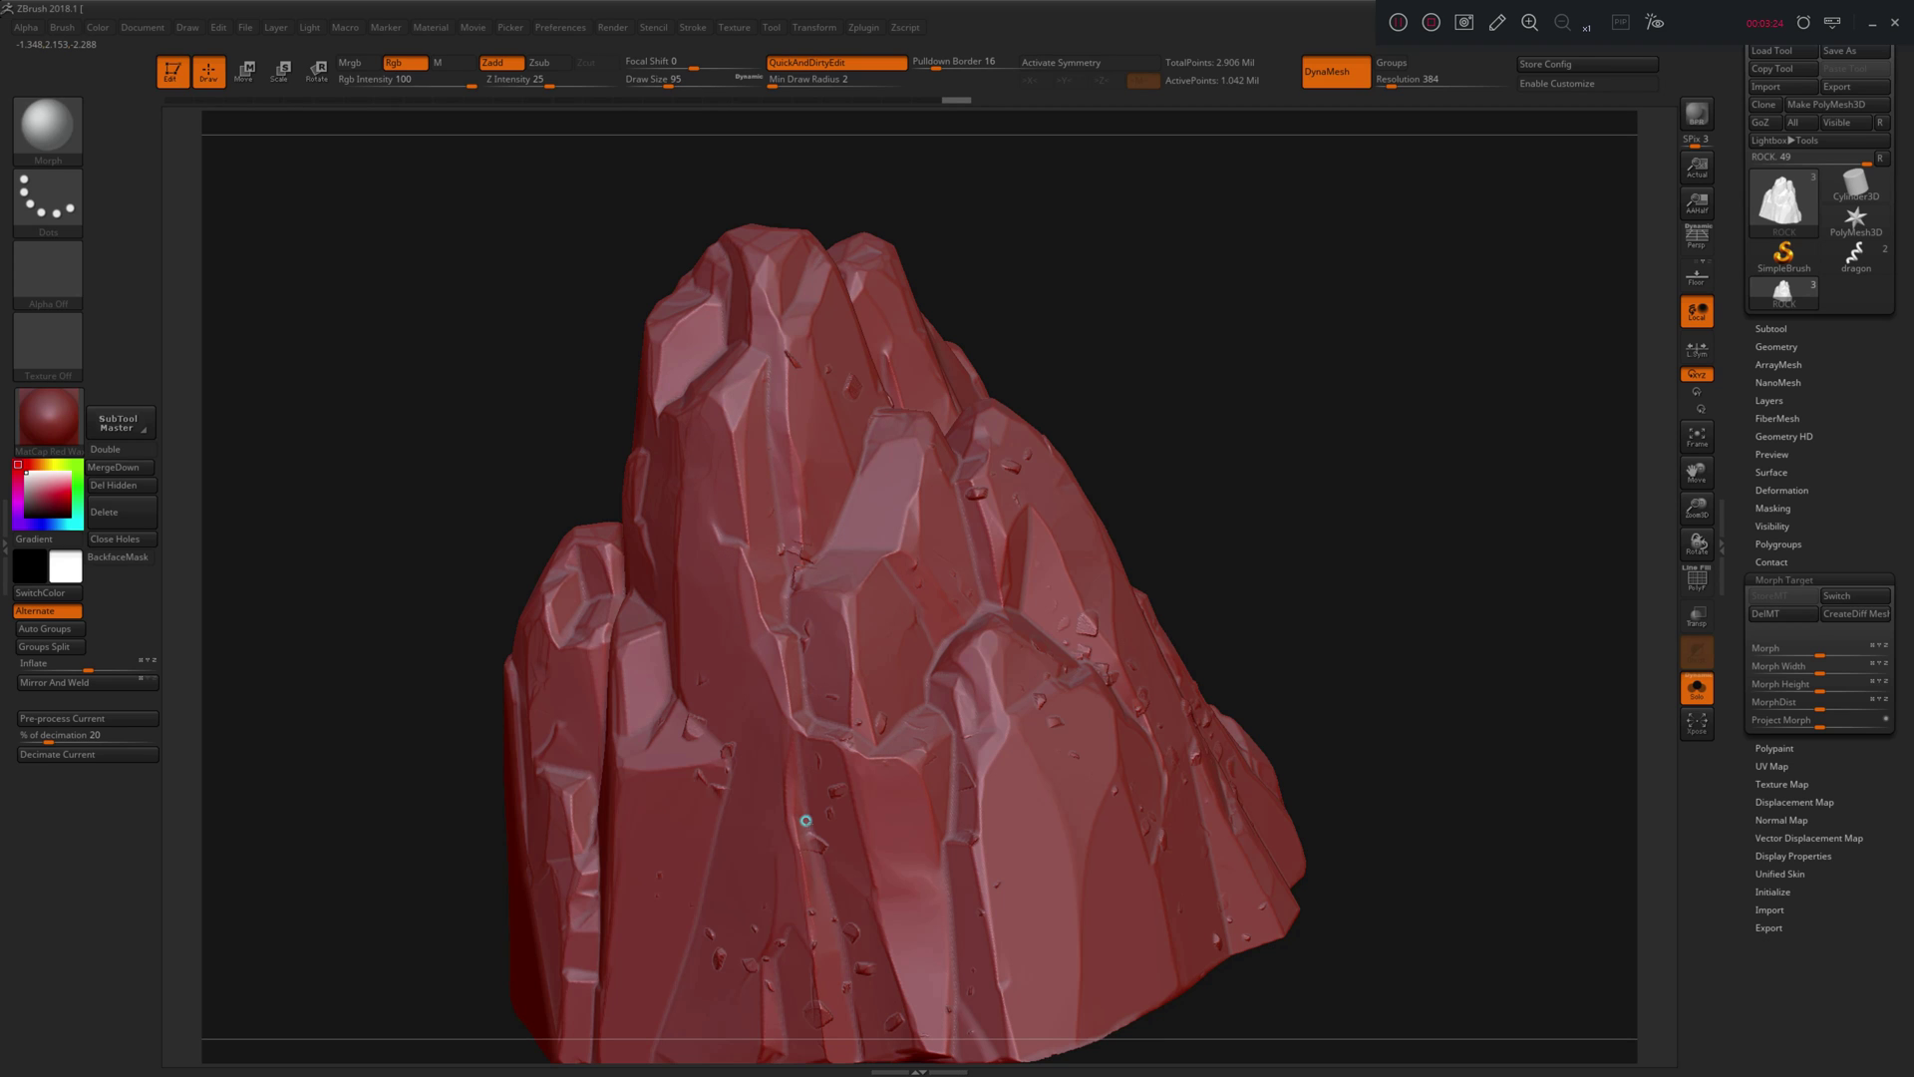